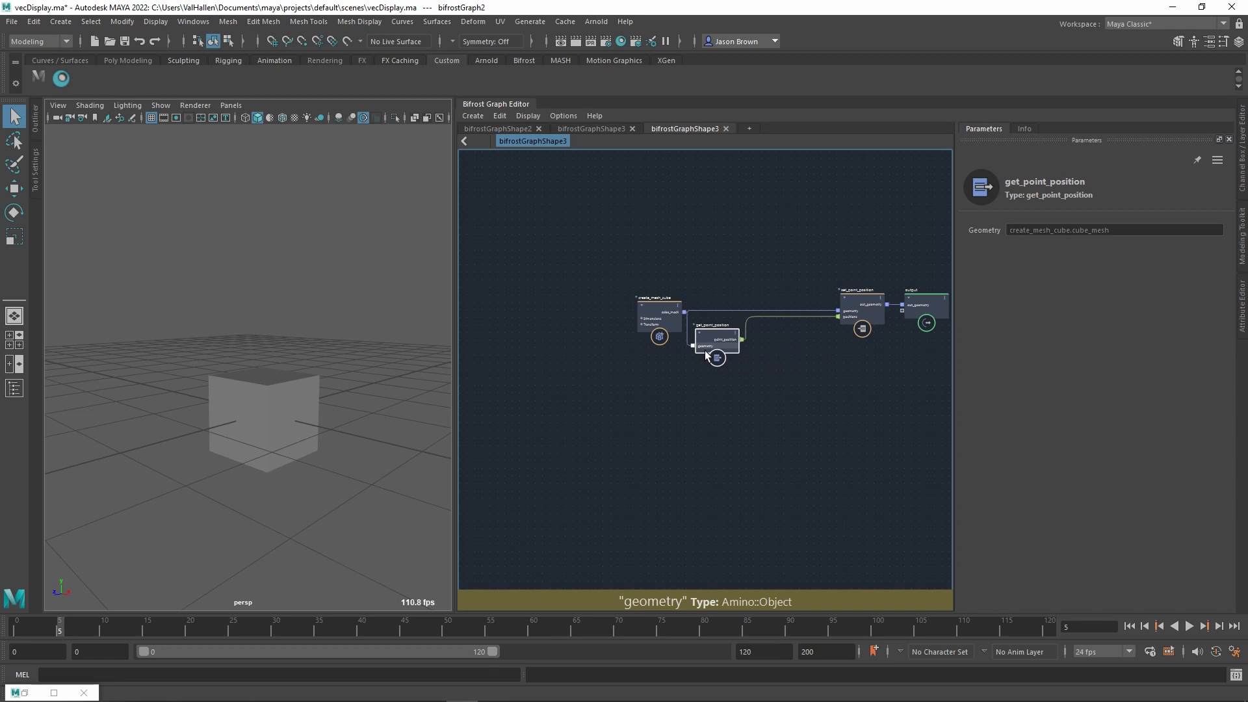
- Move the set_point_position and output nodes together farther away from get_point_position to make room between them
middle_click_drag(786, 377, 743, 390)
scroll(787, 392, "up", 2)
scroll(787, 392, "up", 2)
left_click_drag(270, 403, 296, 406, "alt")
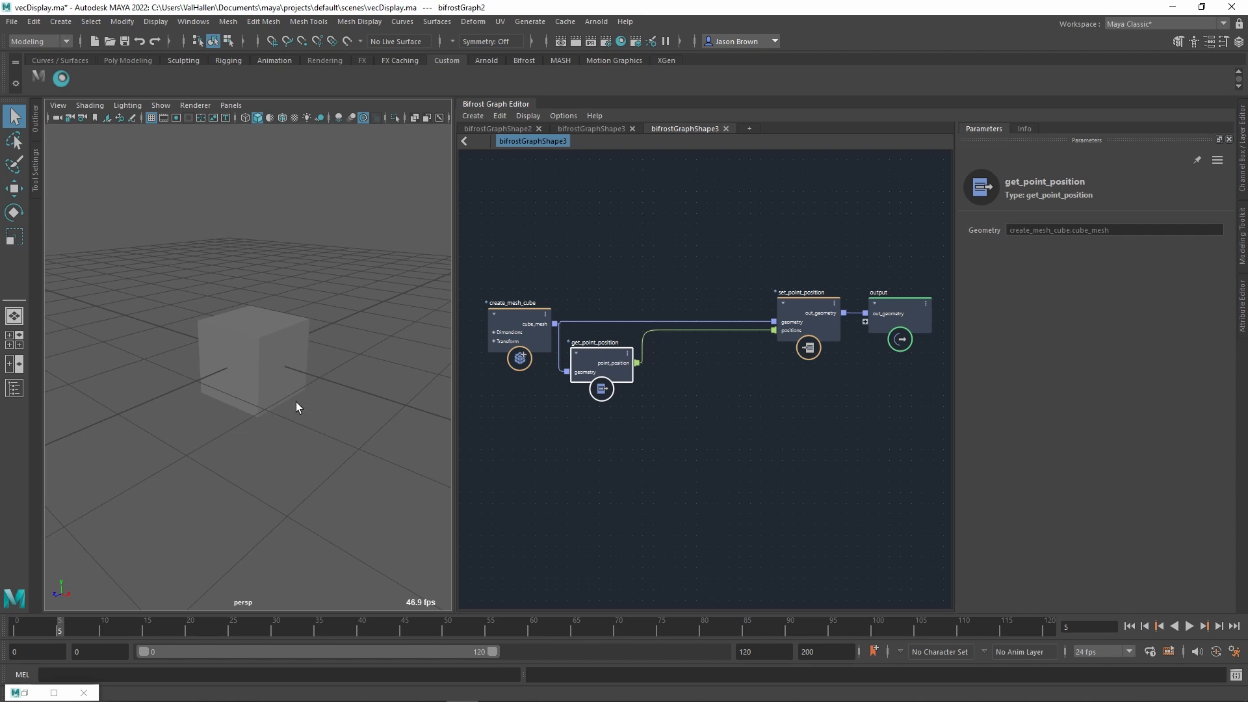
scroll(322, 367, "up", 5)
left_click(322, 366)
scroll(321, 366, "down", 6)
mouse_move(302, 373)
left_mouse_down("alt")
mouse_move(415, 396)
mouse_move(290, 393)
mouse_move(301, 372)
left_mouse_up("alt")
scroll(301, 371, "up", 4)
middle_click_drag(778, 238, 733, 213, "alt")
left_click_drag(733, 213, 907, 421)
left_click_drag(773, 312, 831, 316)
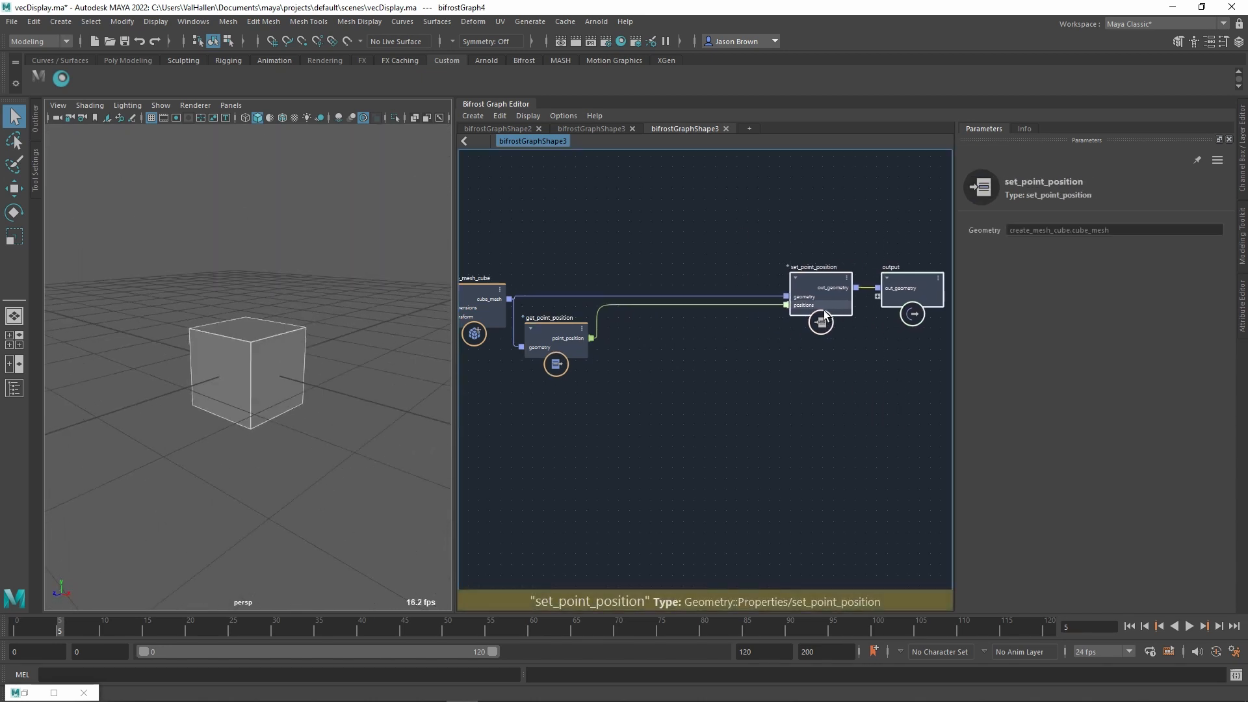
middle_click_drag(766, 358, 717, 386, "alt")
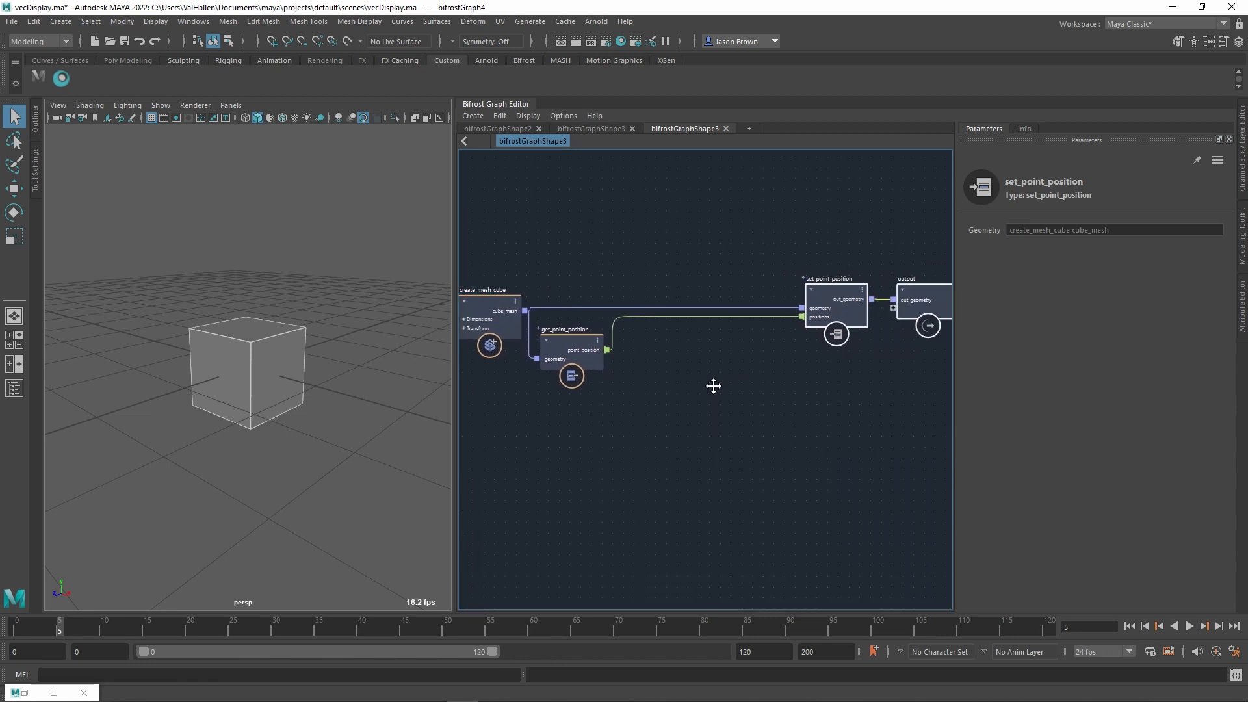
scroll(708, 385, "down", 1)
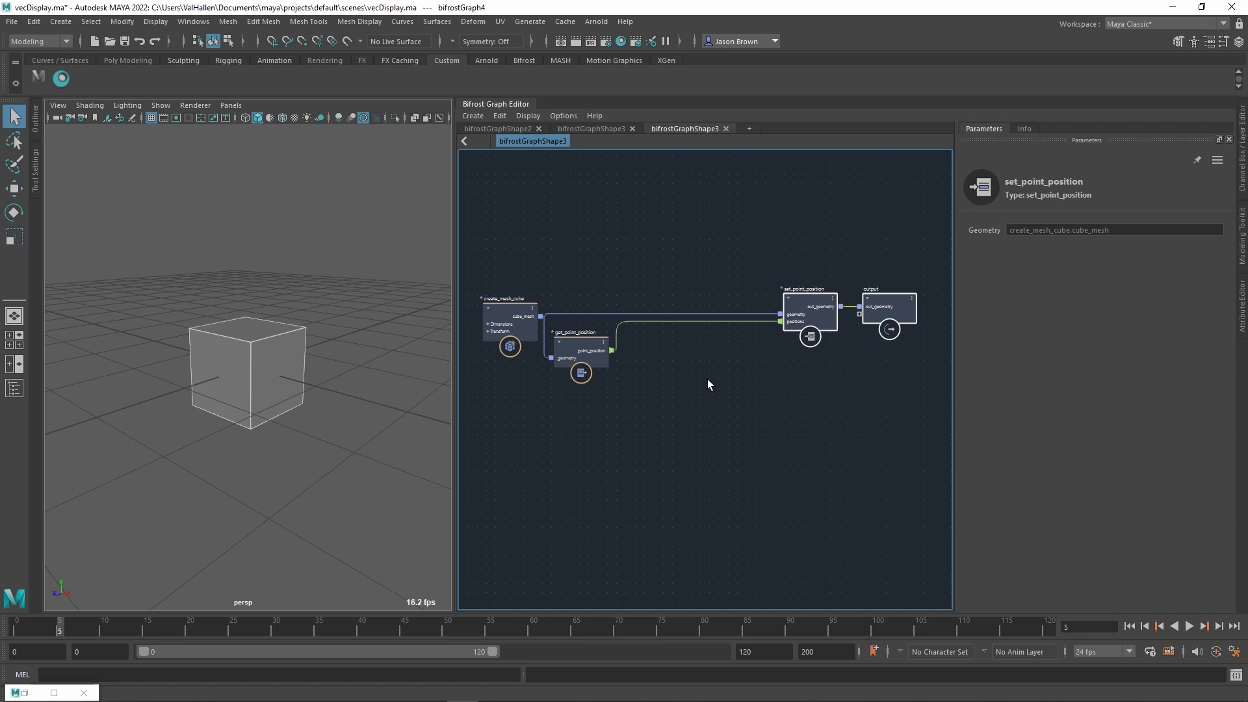
left_click_drag(252, 401, 312, 416, "alt")
middle_click_drag(574, 446, 619, 450, "alt")
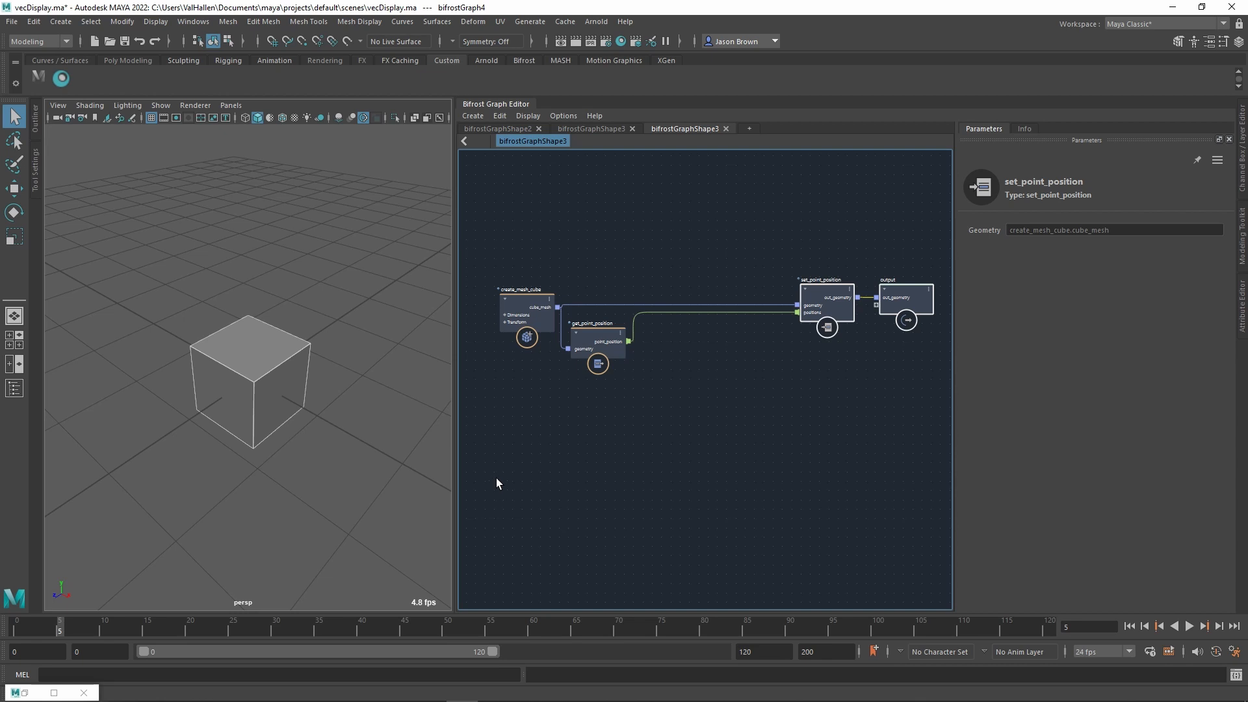
middle_click_drag(610, 462, 615, 467, "alt")
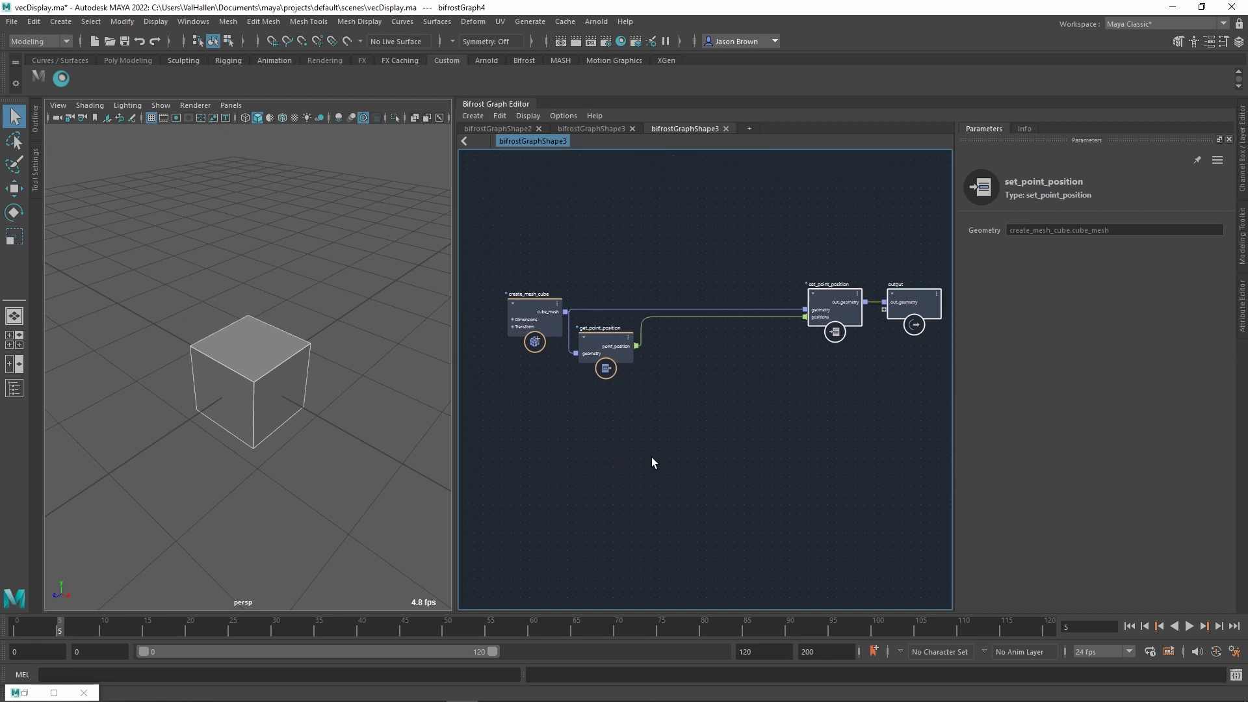
middle_click_drag(785, 410, 759, 403, "alt")
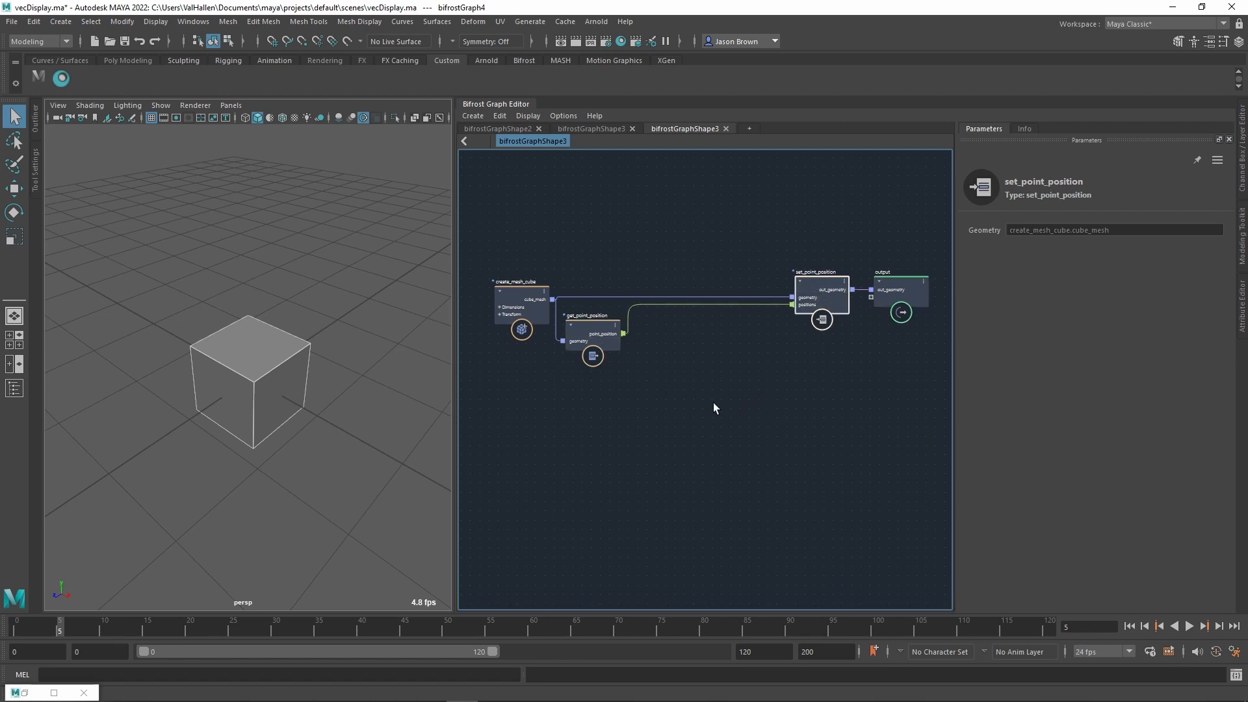
left_click(700, 379)
mouse_move(699, 380)
middle_mouse_down("alt")
mouse_move(721, 328)
mouse_move(709, 361)
middle_mouse_up("alt")
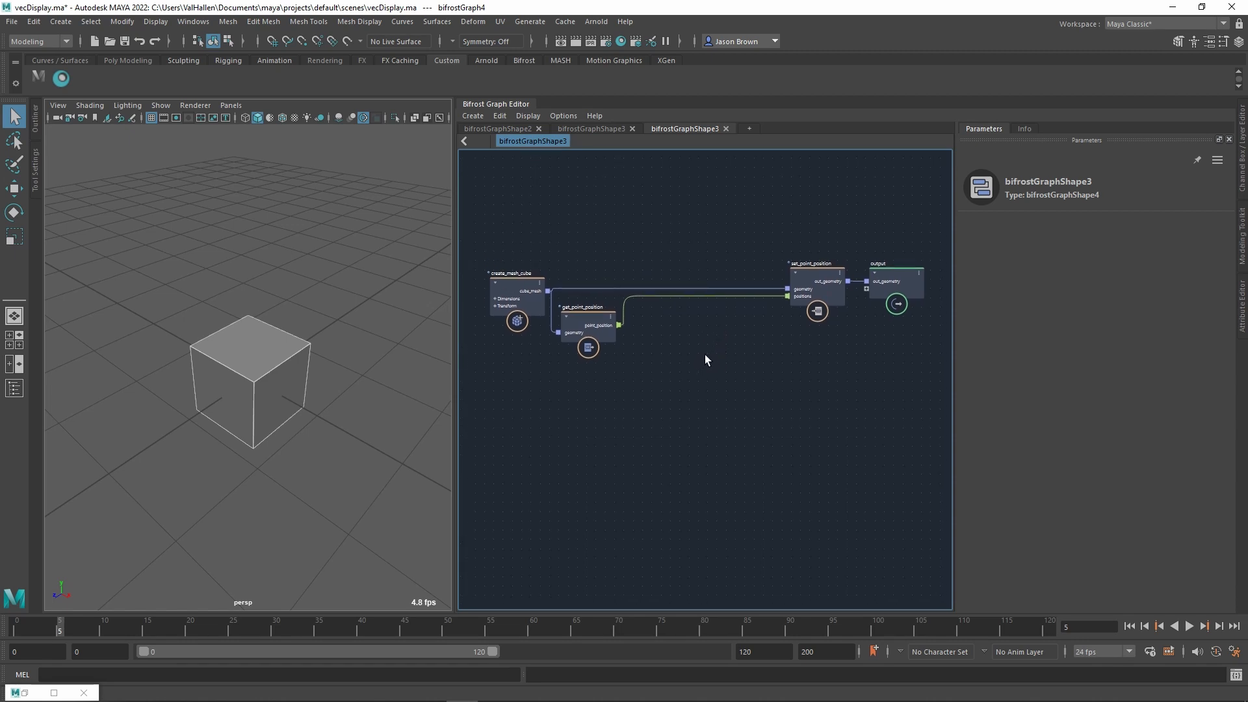
- Add a multiply node fed by get_point_position's point_position output
left_click_drag(620, 325, 669, 362)
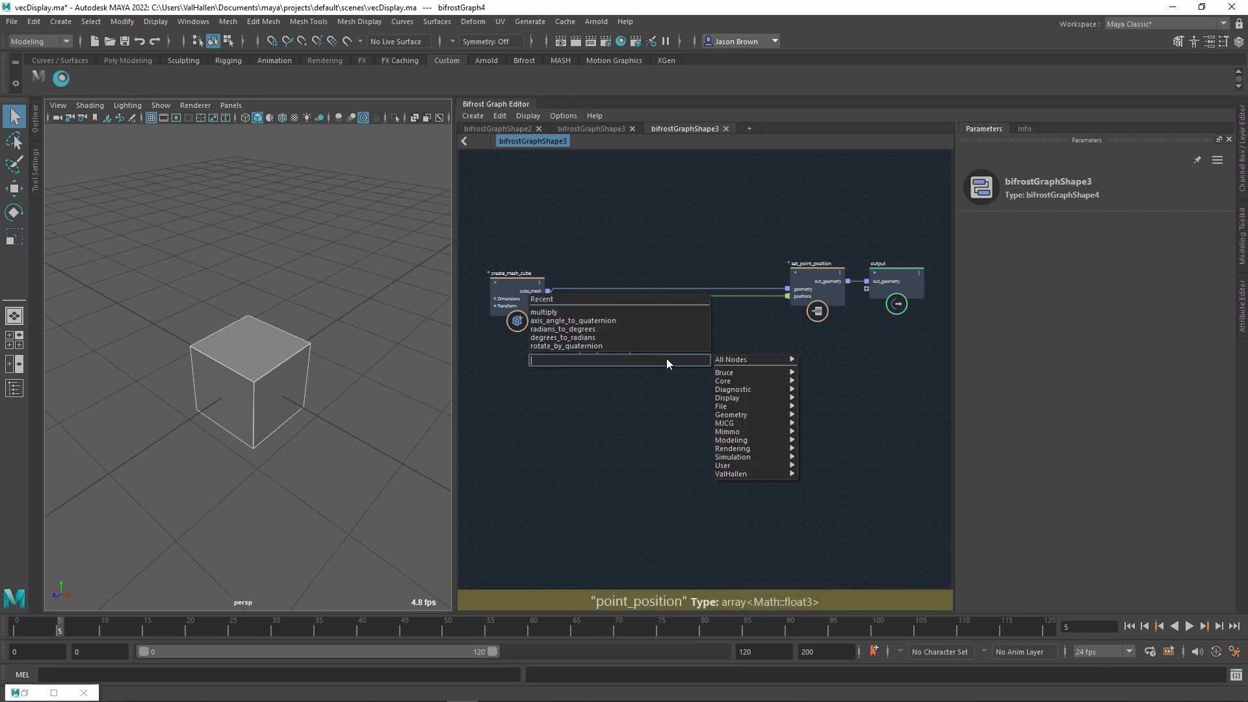
type("multiply")
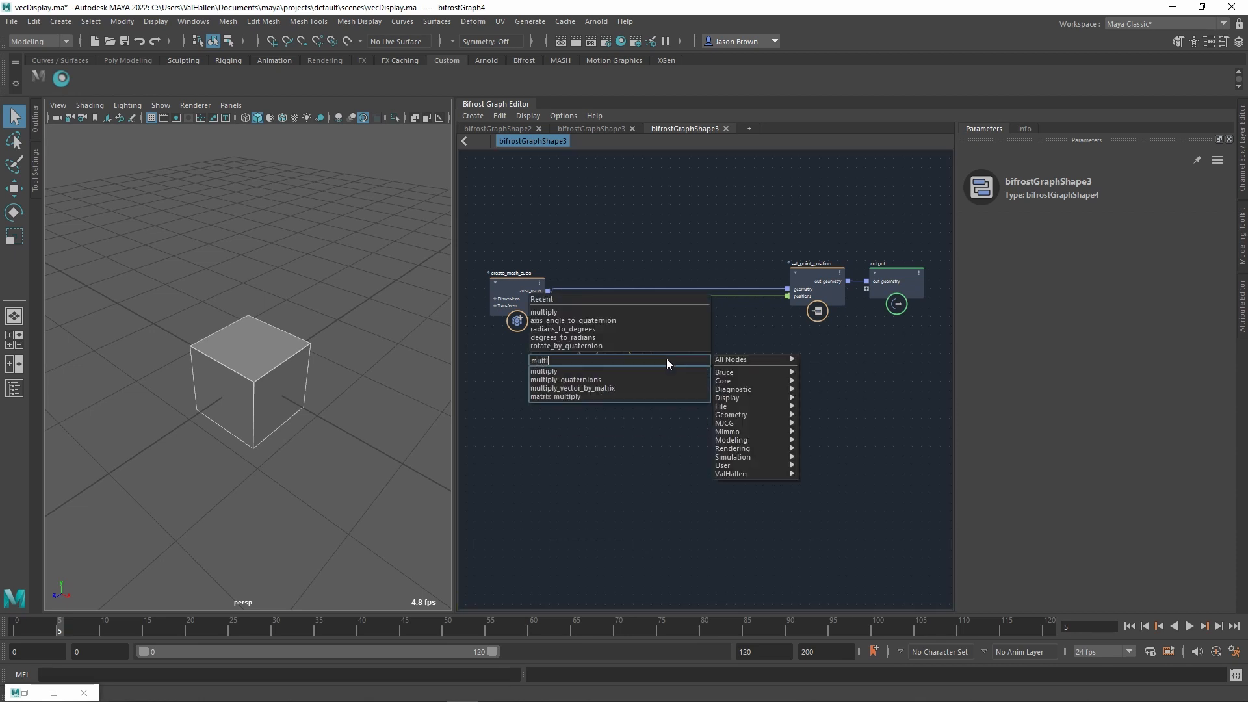
key("Down")
key("Return")
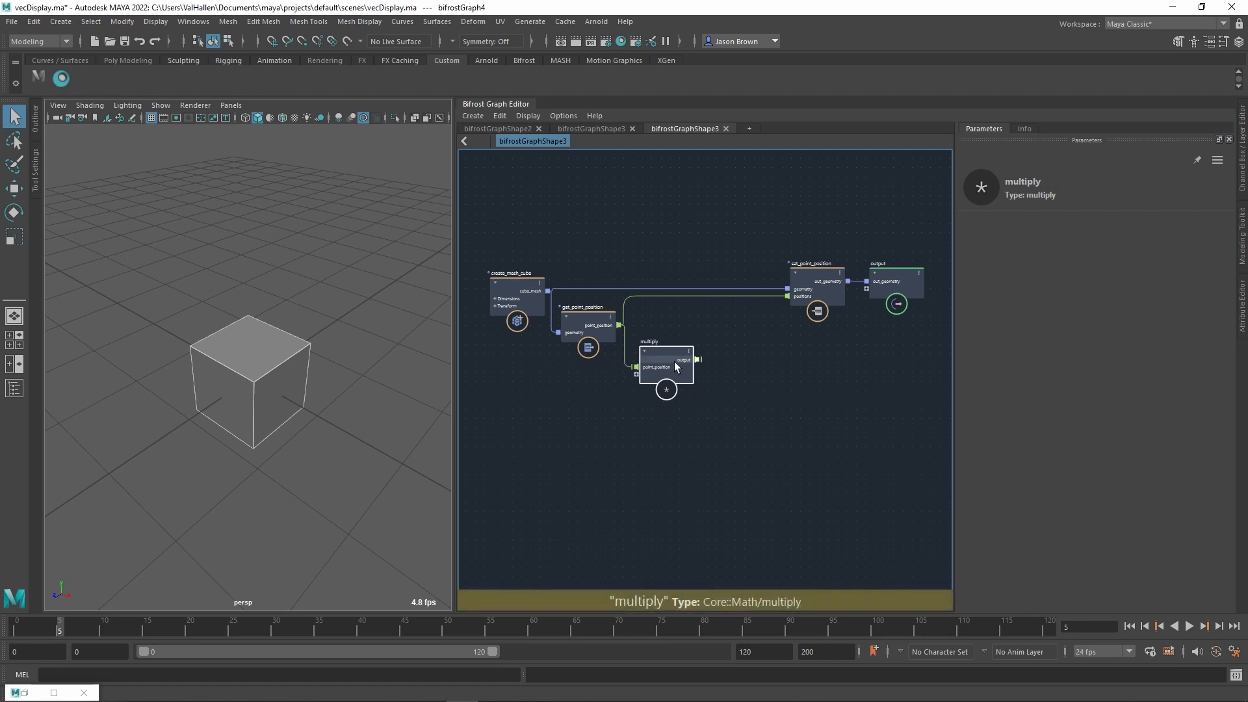
right_click(652, 368)
left_click(672, 379)
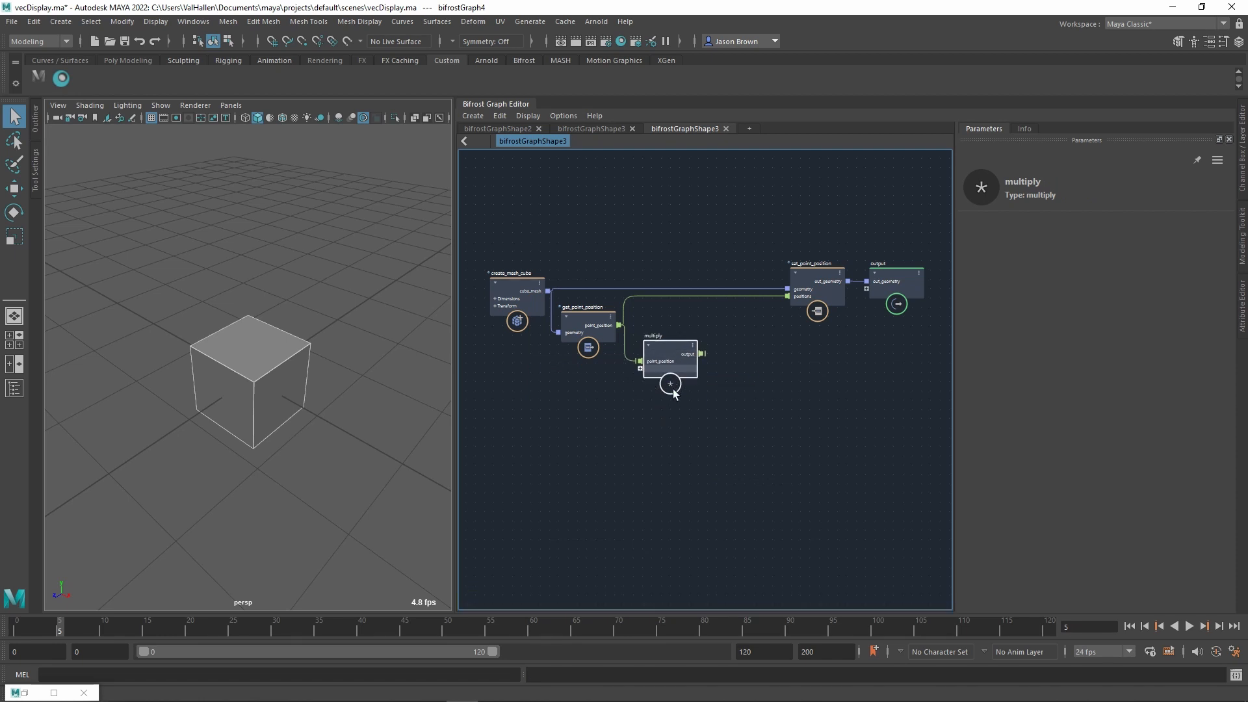
- Feed multiply a new float3 value node set to 1, 1, 1 and connect multiply's output to set_point_position's positions
left_click_drag(794, 401, 501, 391)
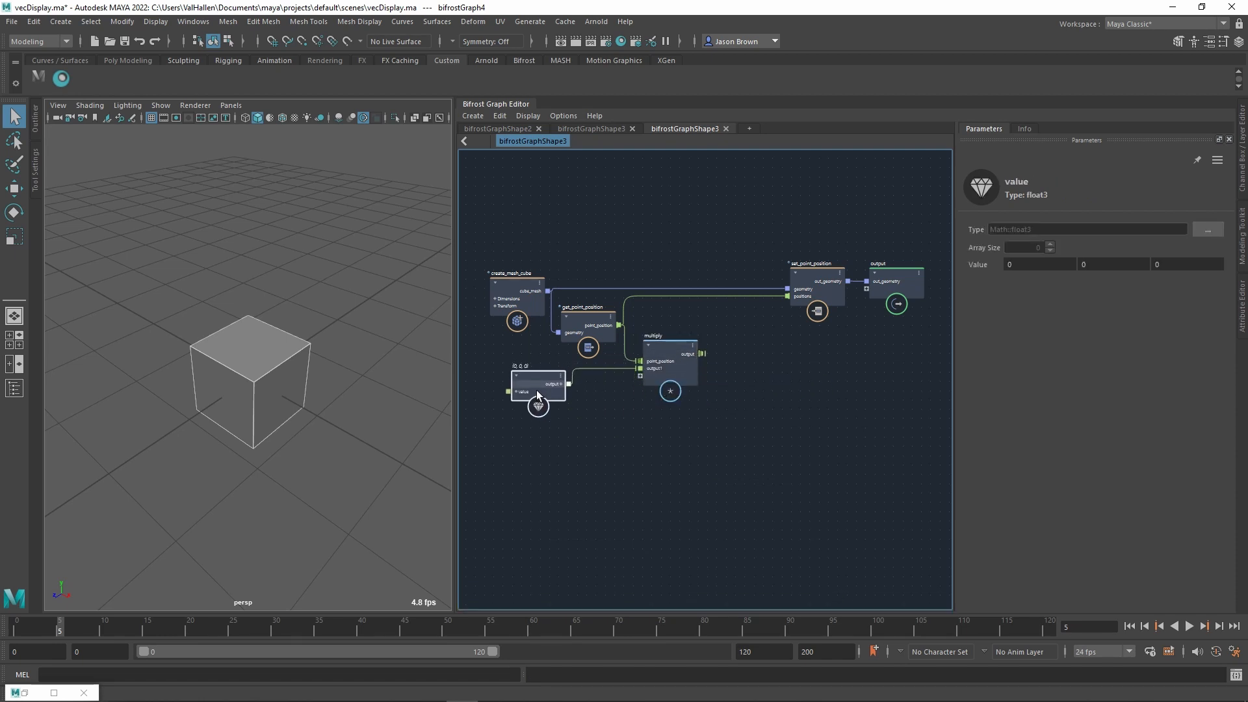
left_click(1026, 267)
type("1")
key("Tab")
type("1")
key("Tab")
type("1")
key("Return")
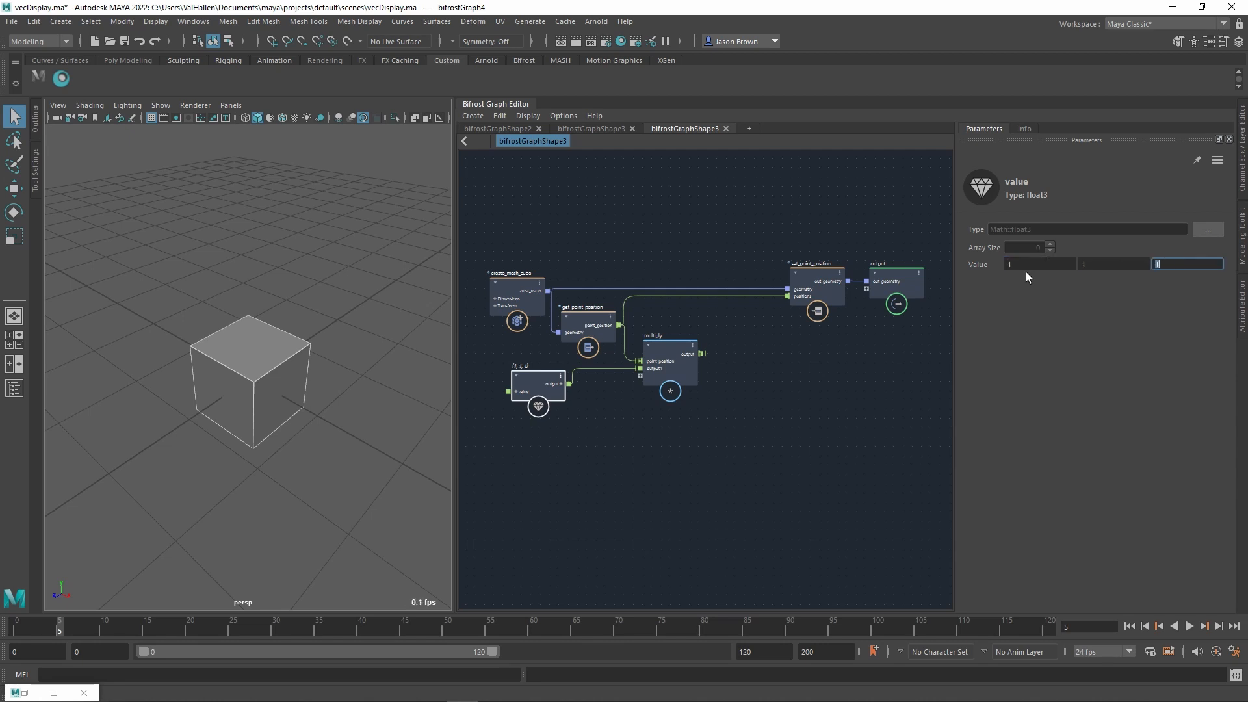
left_click_drag(702, 354, 787, 297)
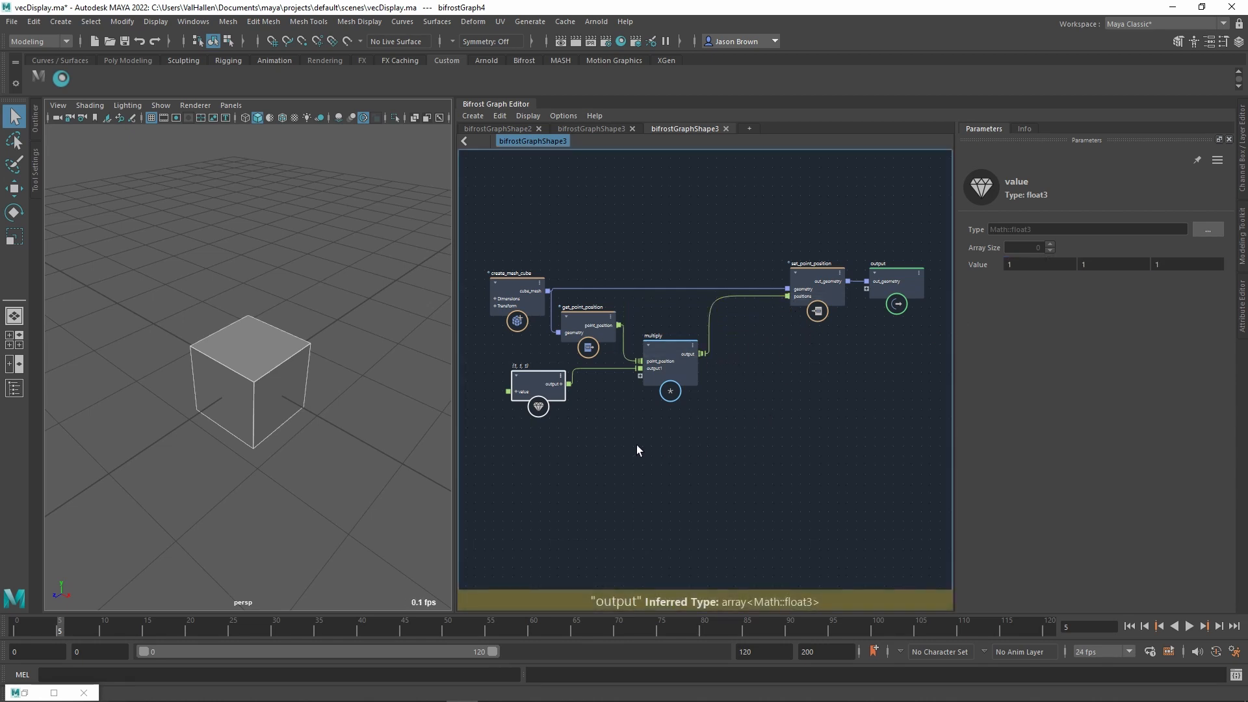
- Try scaling the cube with the float3 value at 1.89, 1.66, 1.22, and reset all three components to 1
left_click_drag(1123, 278, 1054, 278)
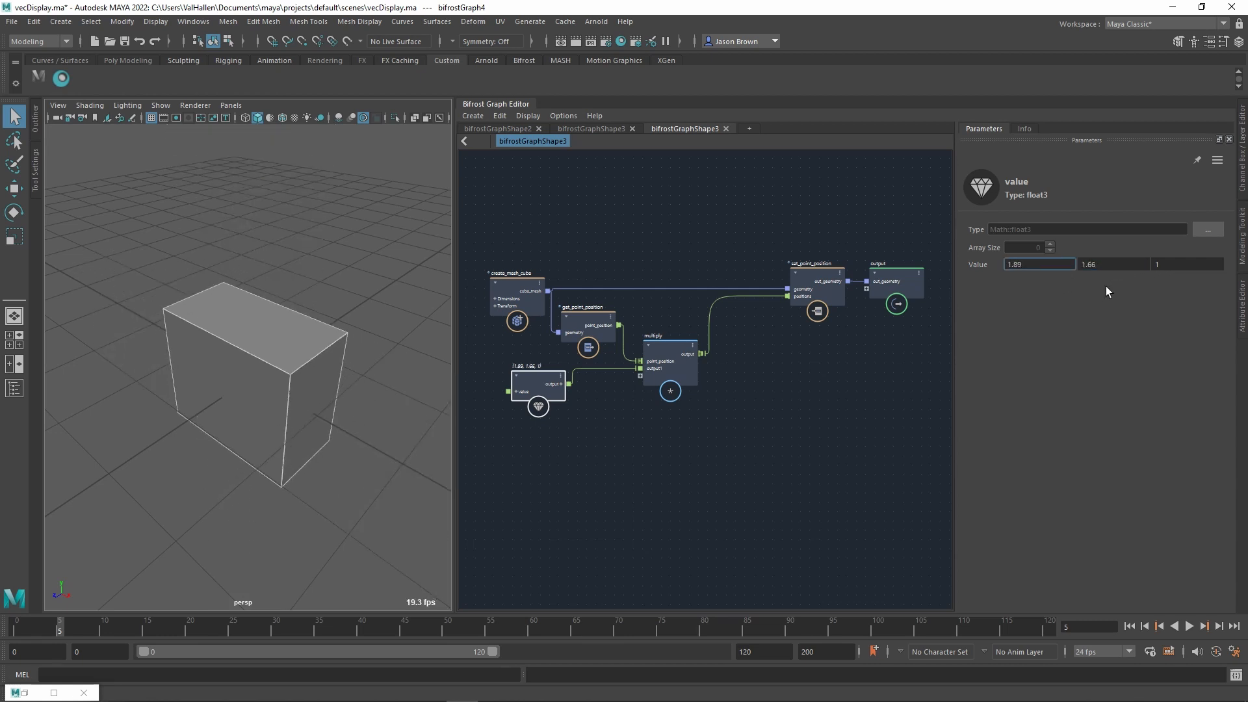
mouse_move(1185, 277)
left_mouse_down()
mouse_move(1174, 278)
mouse_move(1198, 281)
mouse_move(1185, 281)
left_mouse_up()
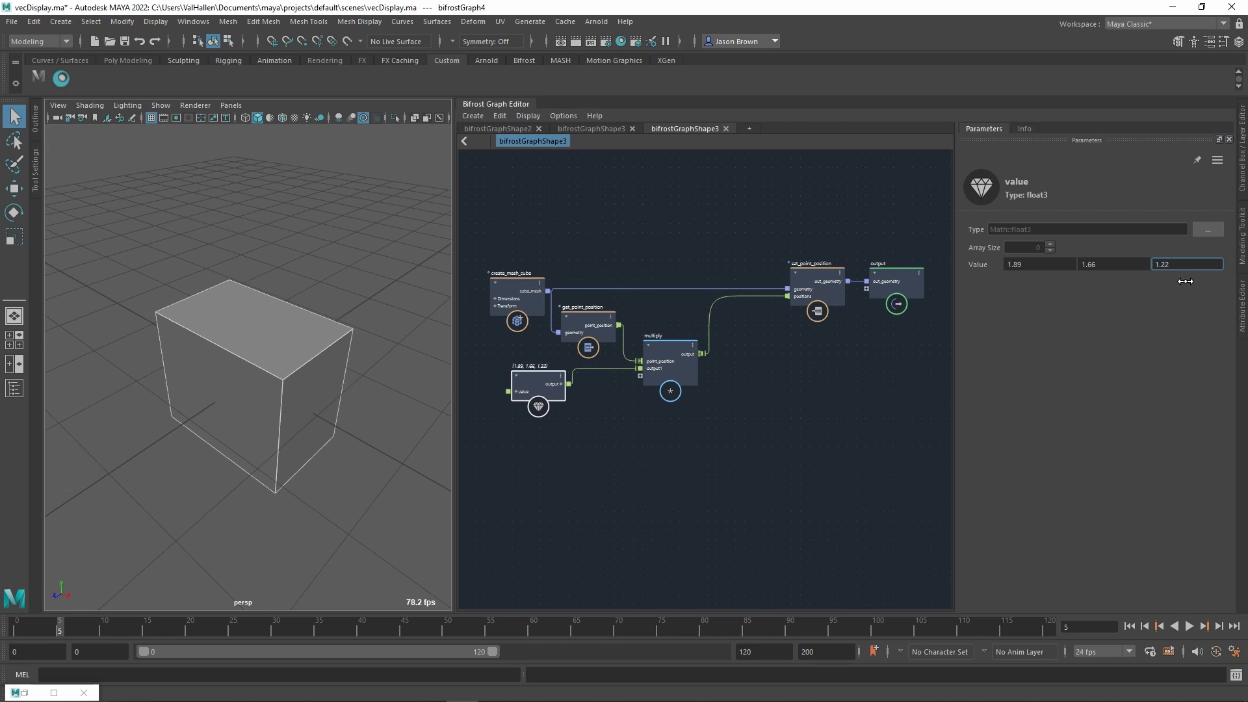
left_click(1059, 268)
type("1")
key("Tab")
type("1")
key("Tab")
type("1")
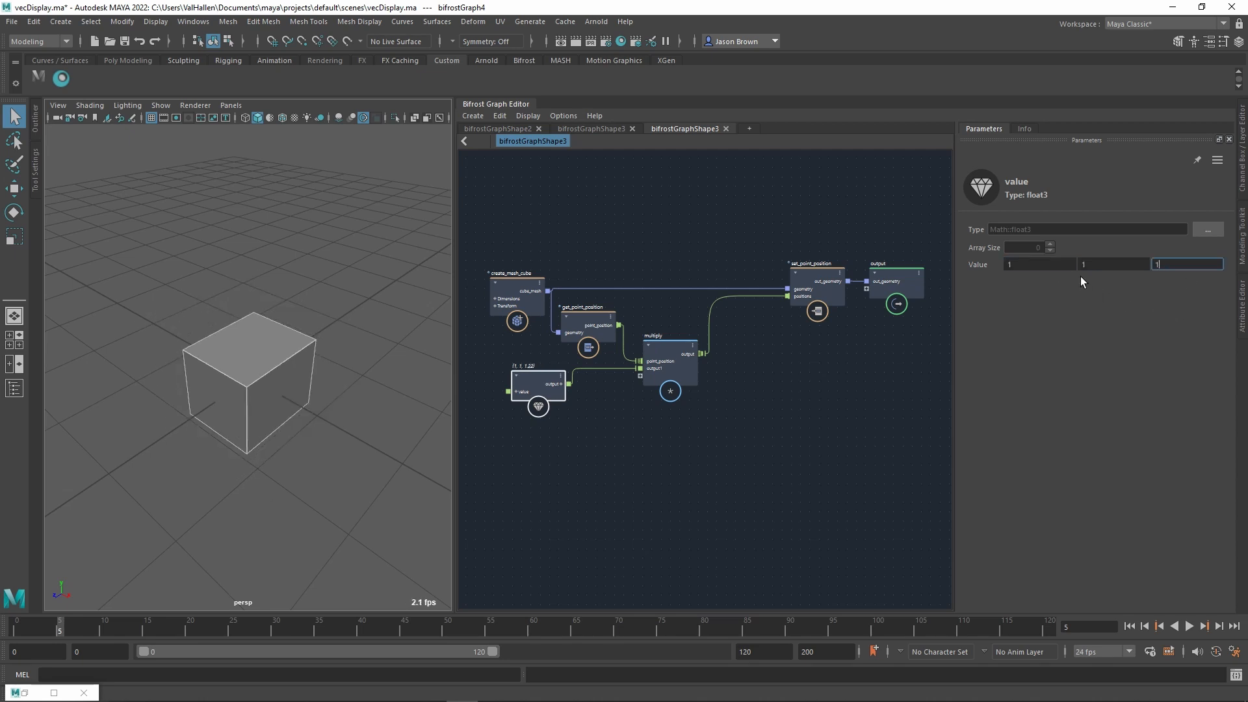
key("Return")
- Add a random_value node to the graph and place it below the float3 value node
middle_click_drag(702, 442, 769, 437)
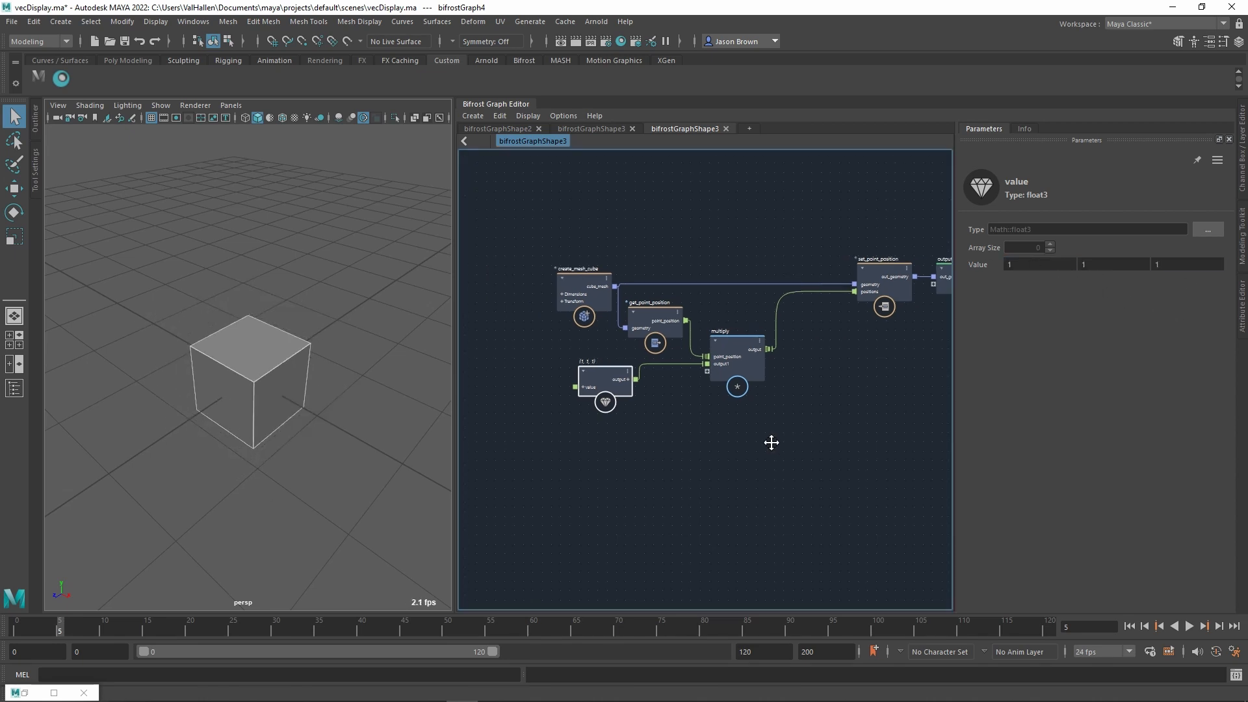
key("Tab")
type("random")
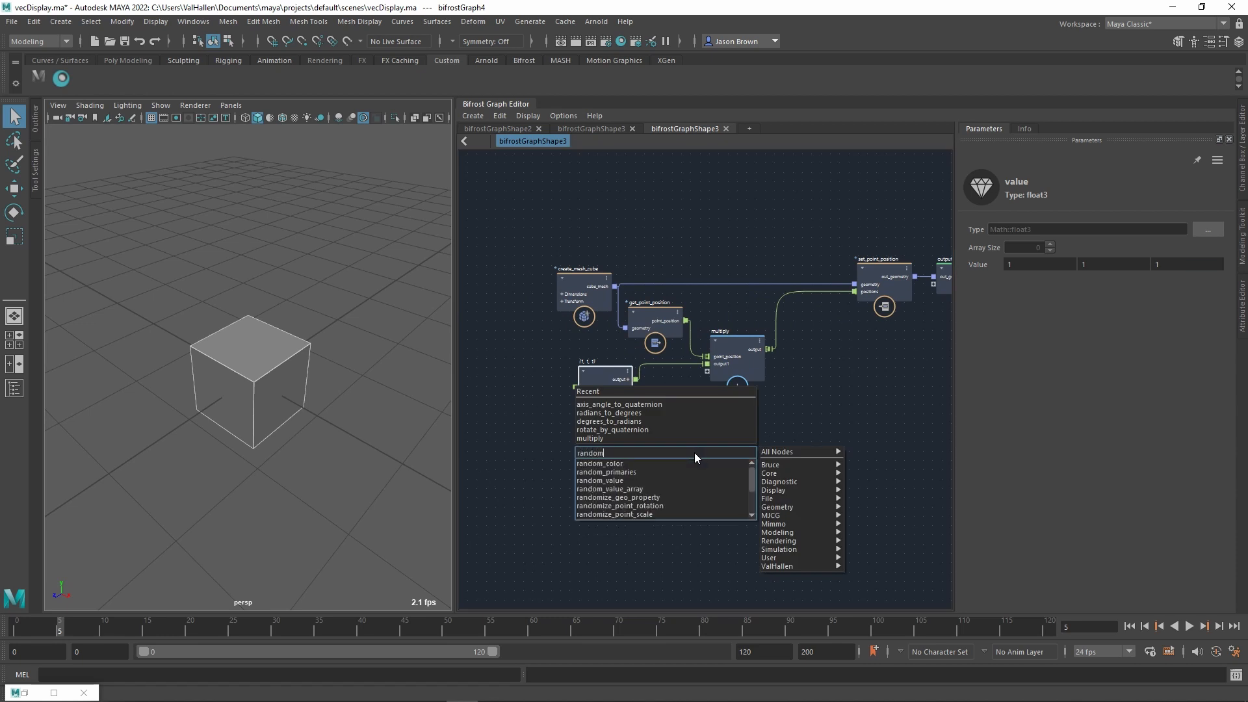
key("Down")
key("Down")
key("Return")
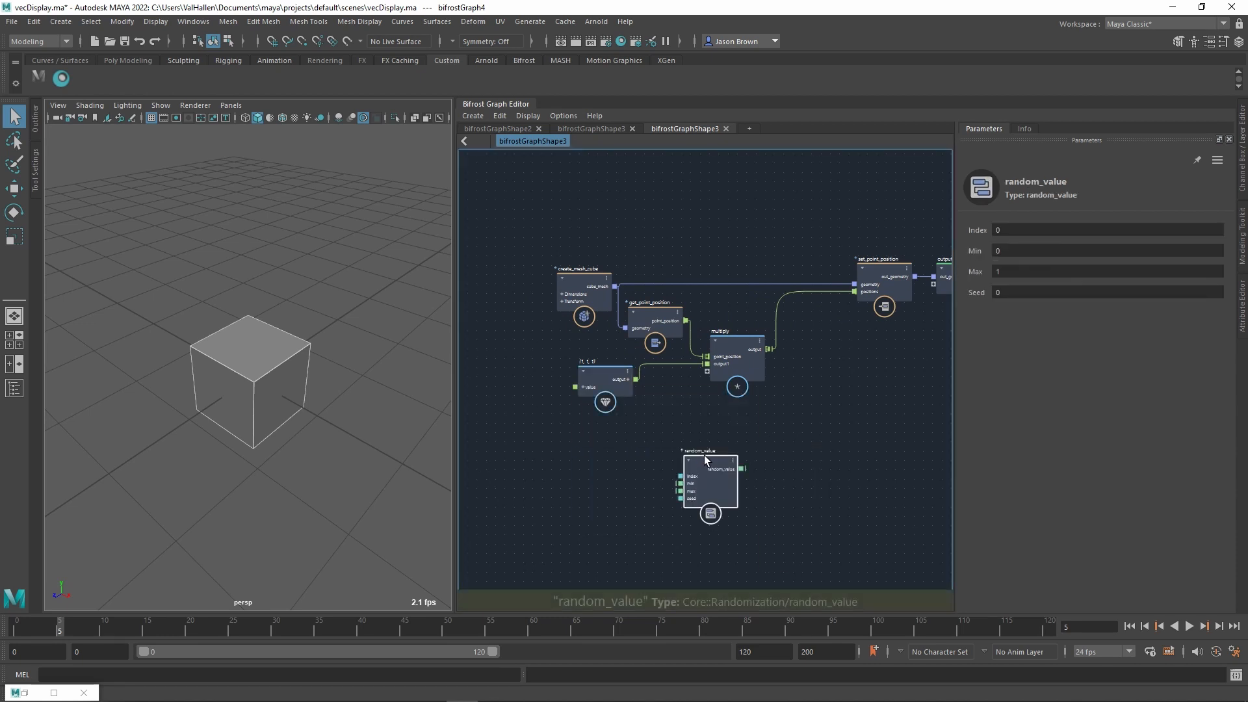
left_click_drag(694, 452, 622, 441)
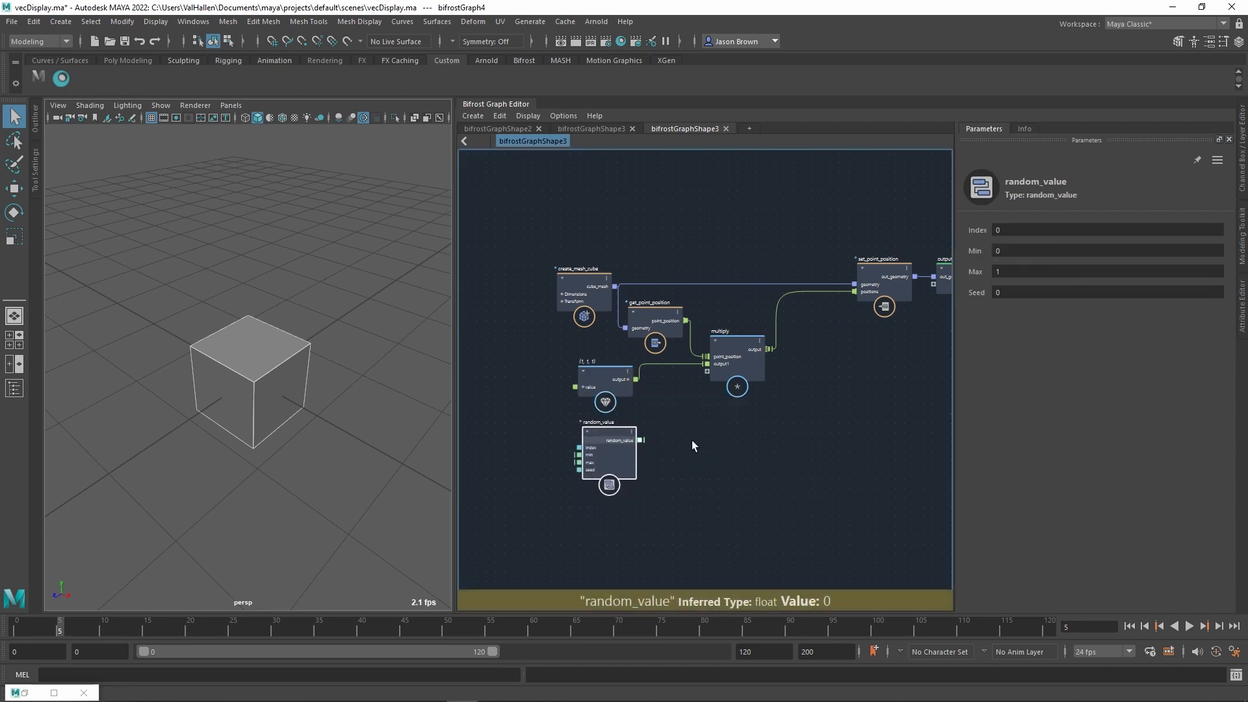
- Set the value type of random_value's min and max range to Math::float3
right_click(578, 463)
mouse_move(630, 472)
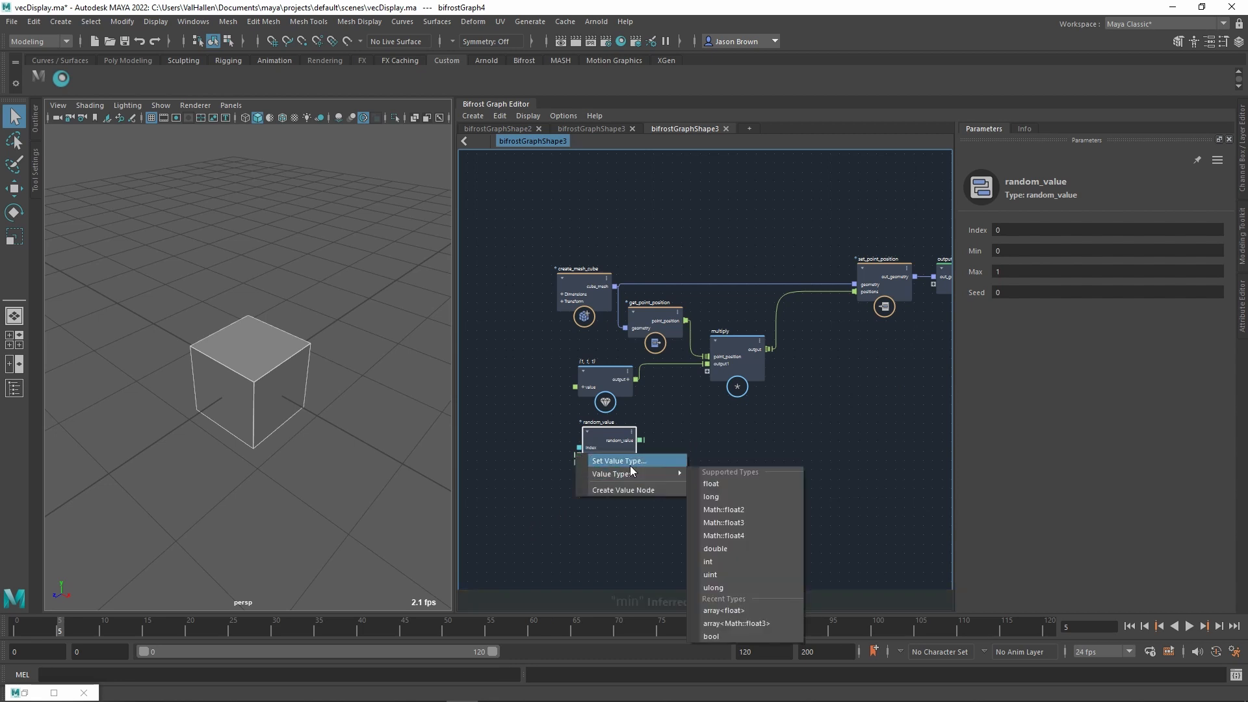
left_click(743, 524)
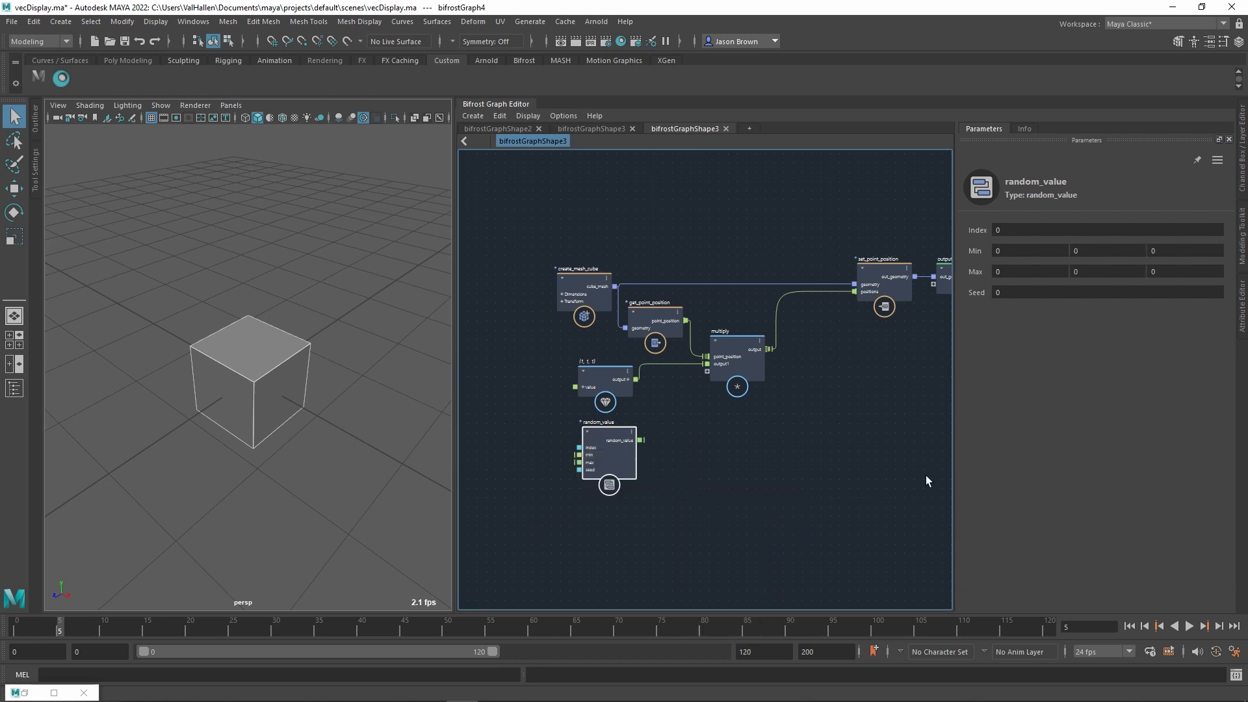
- Set all three components of random_value's Max to 1
left_click(1052, 278)
type("1")
key("Tab")
type("1")
key("Tab")
type("1")
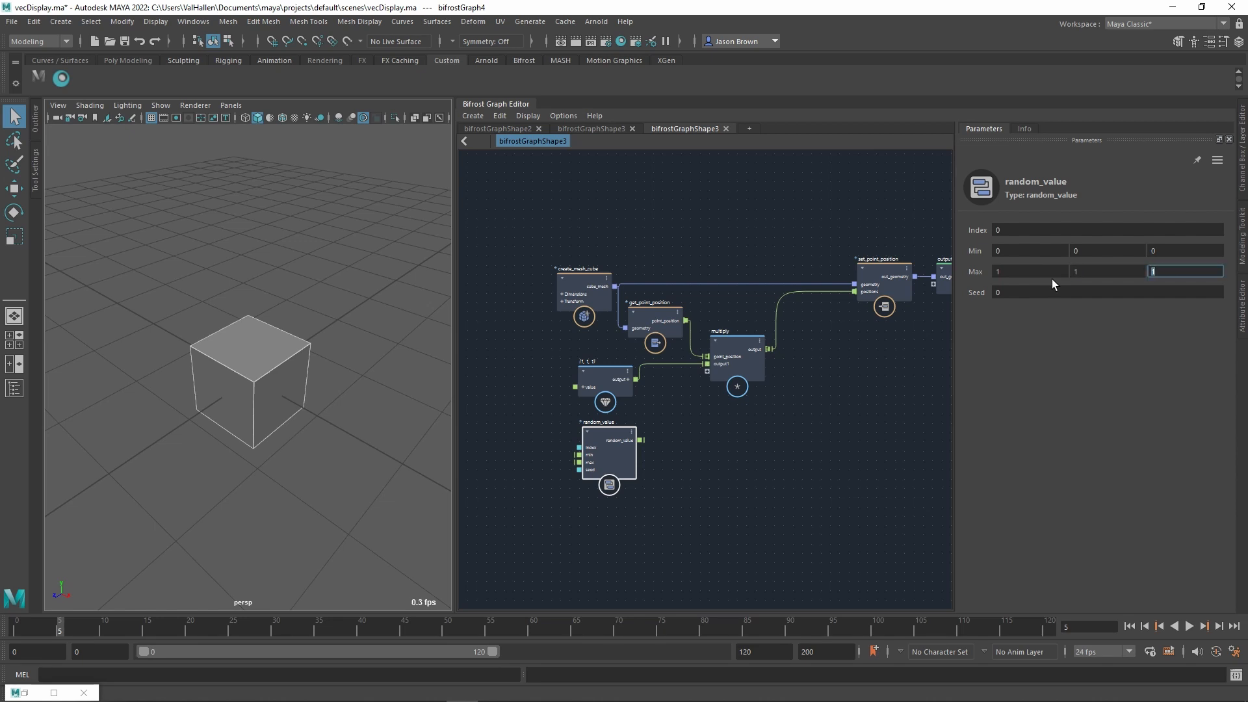
- Set all three components of random_value's Min to 1
left_click(1024, 254)
type("1")
key("Tab")
type("1")
key("Tab")
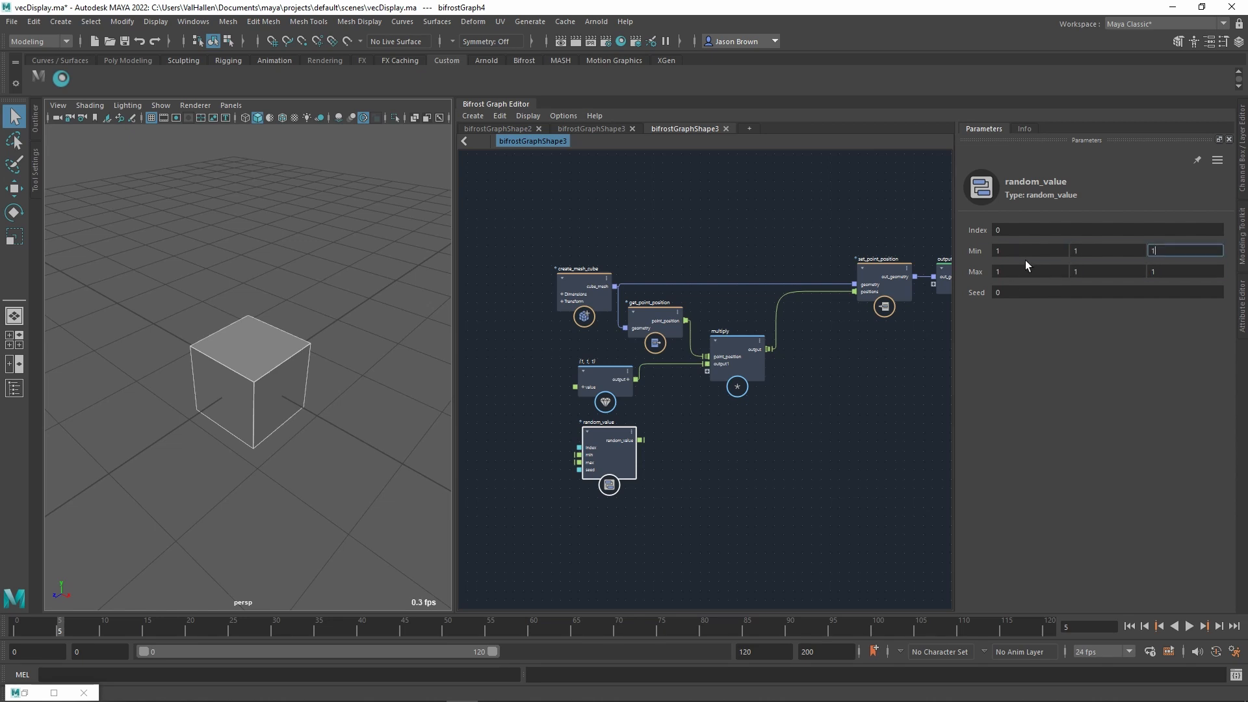
type("1")
- Raise random_value's Max to 5, 5, 5
key("Tab")
type("5")
key("Tab")
key("Tab")
type("5")
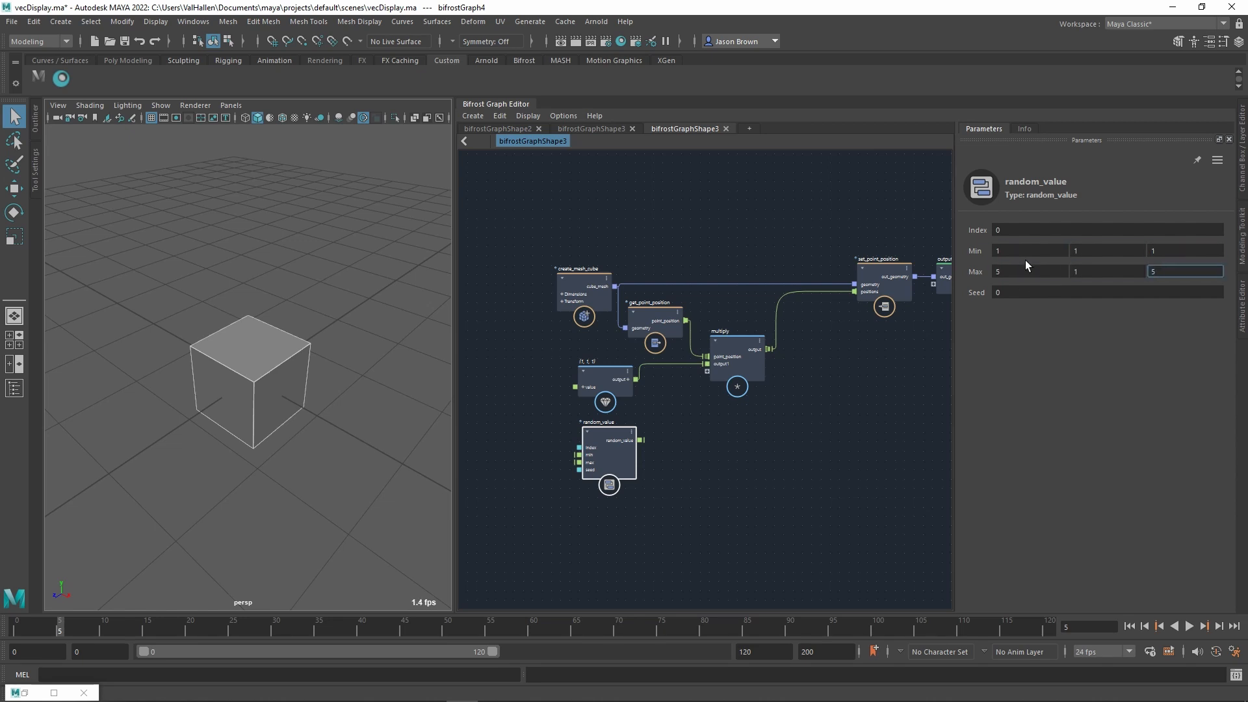
key("shift+Tab")
type("5")
- Connect random_value's output to multiply's second input in place of the float3 value, and vary the seed, ending at 1
left_click_drag(642, 440, 709, 364)
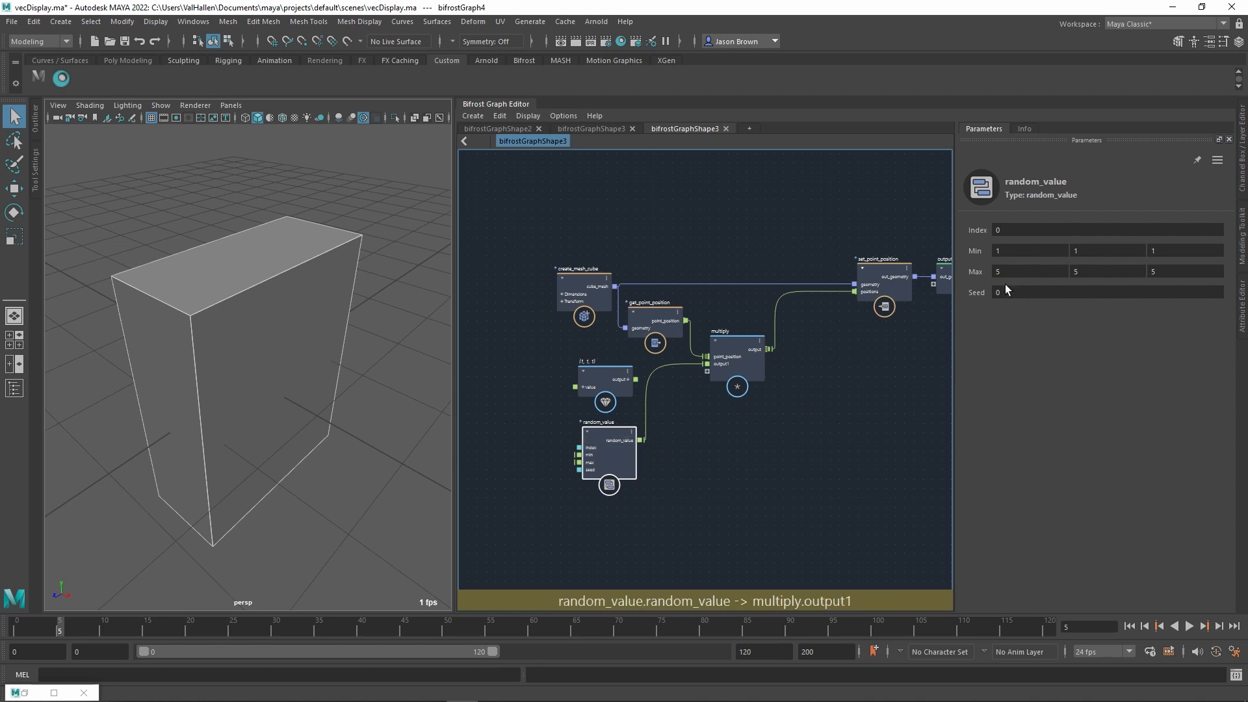
left_click_drag(1036, 304, 1095, 307)
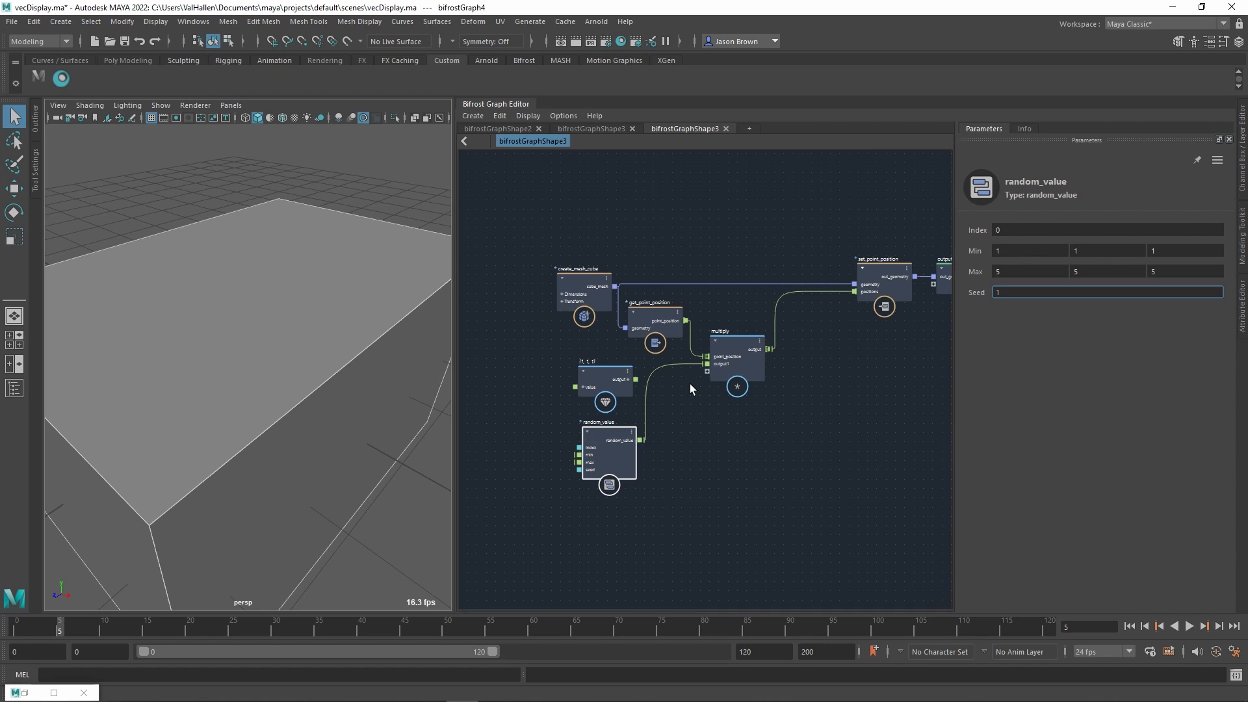
- Reconnect the 1, 1, 1 float3 value to multiply's second input and delete the random_value node
left_click_drag(636, 379, 718, 371)
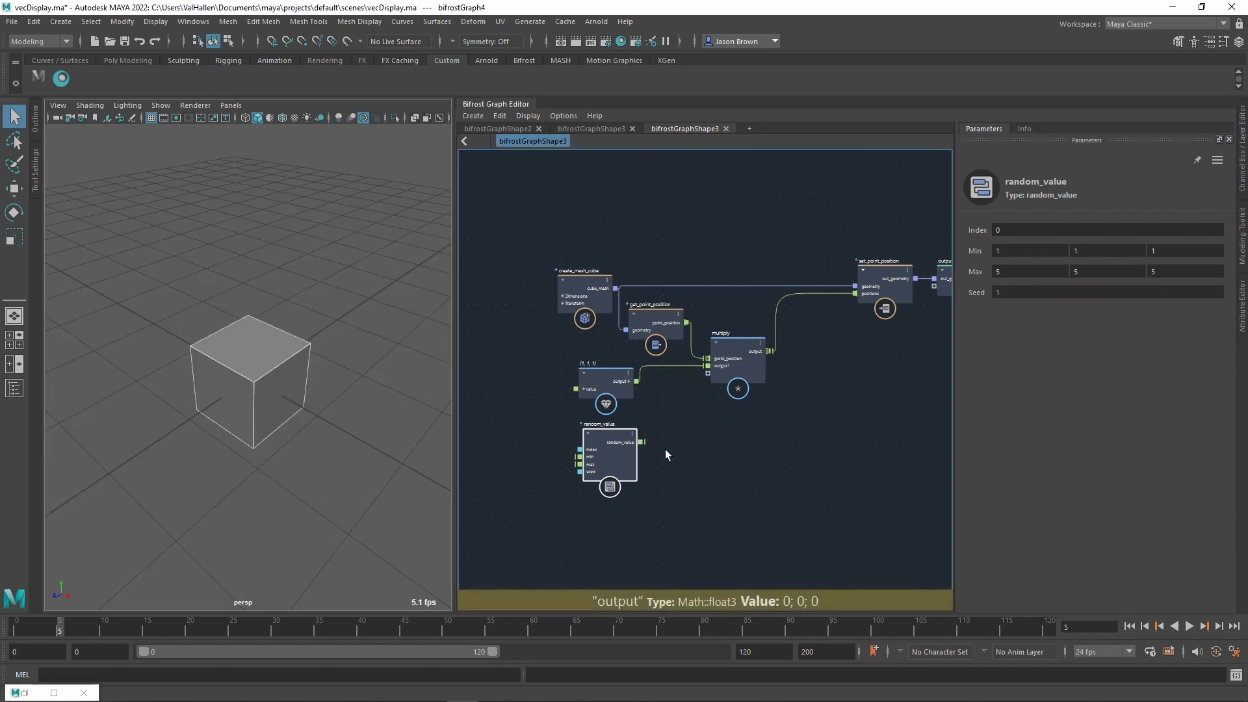
middle_click_drag(644, 447, 664, 437, "alt")
left_click_drag(639, 434, 638, 459)
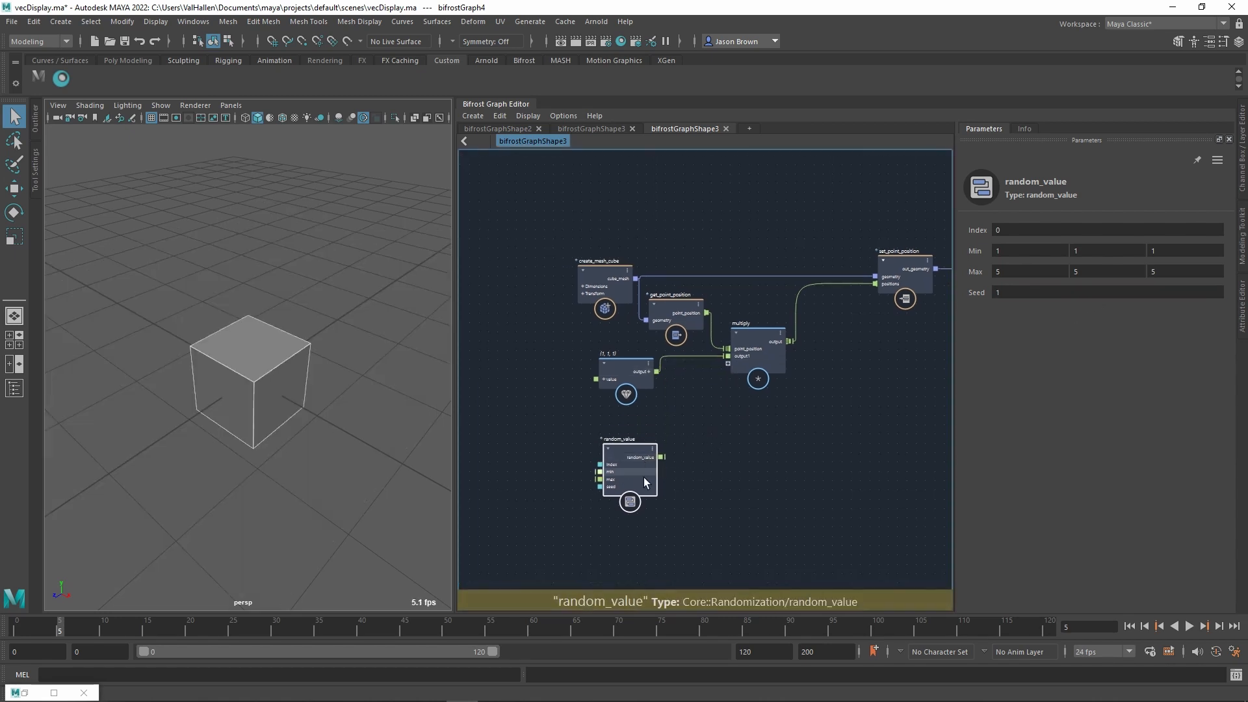
key("Delete")
middle_click_drag(701, 486, 713, 527, "alt")
left_click(635, 416)
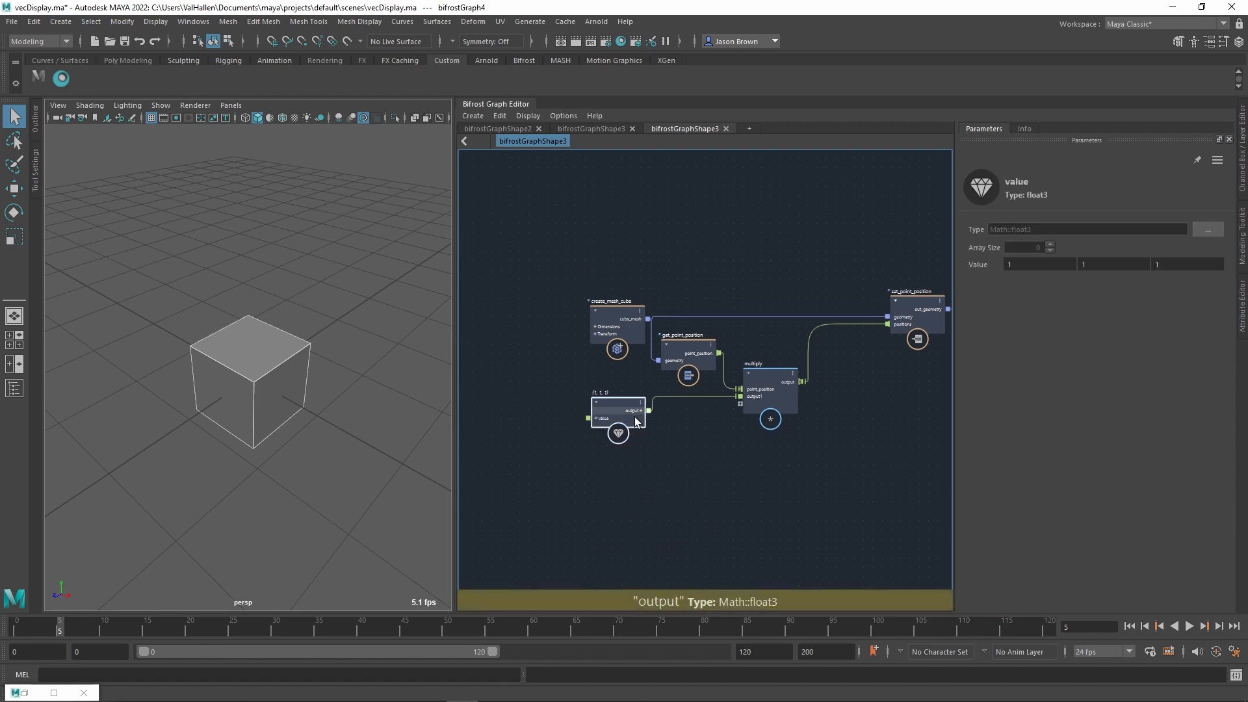
- Import bullfinch.obj into the scene, listing OBJ files as the import type
middle_click_drag(634, 414, 710, 453, "alt")
scroll(719, 436, "down", 1)
scroll(745, 463, "down", 1)
left_click(12, 21)
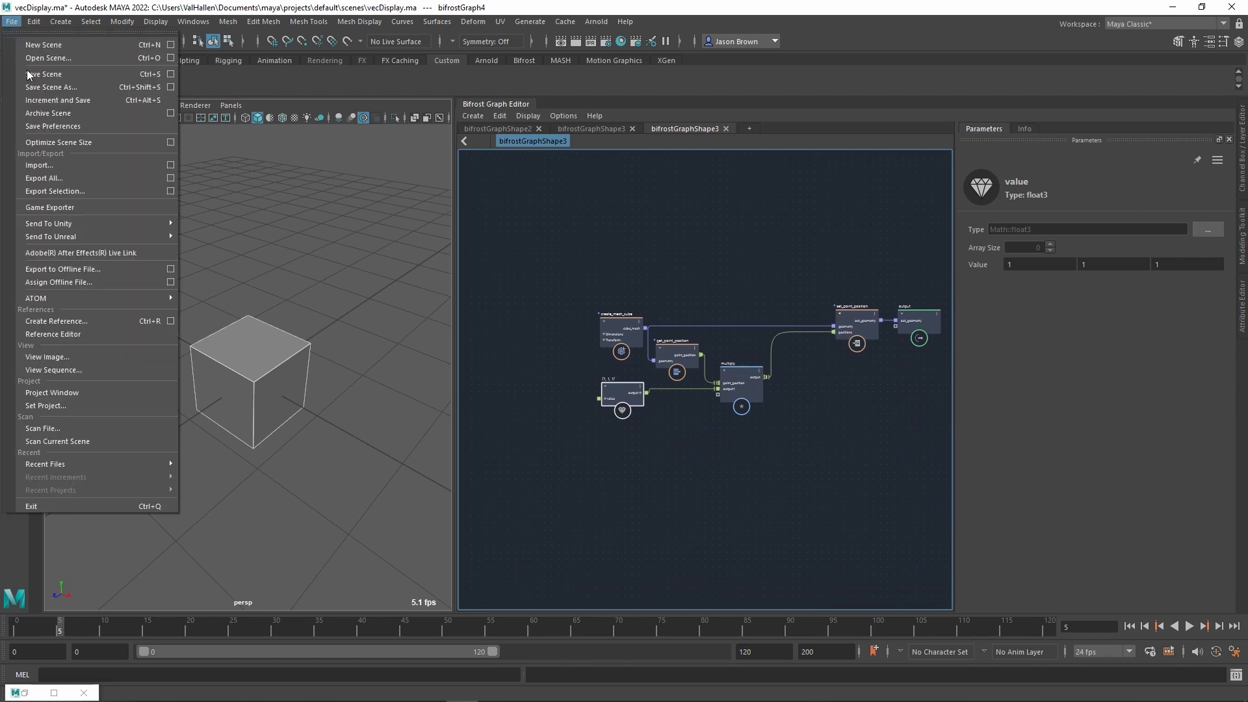
left_click(40, 165)
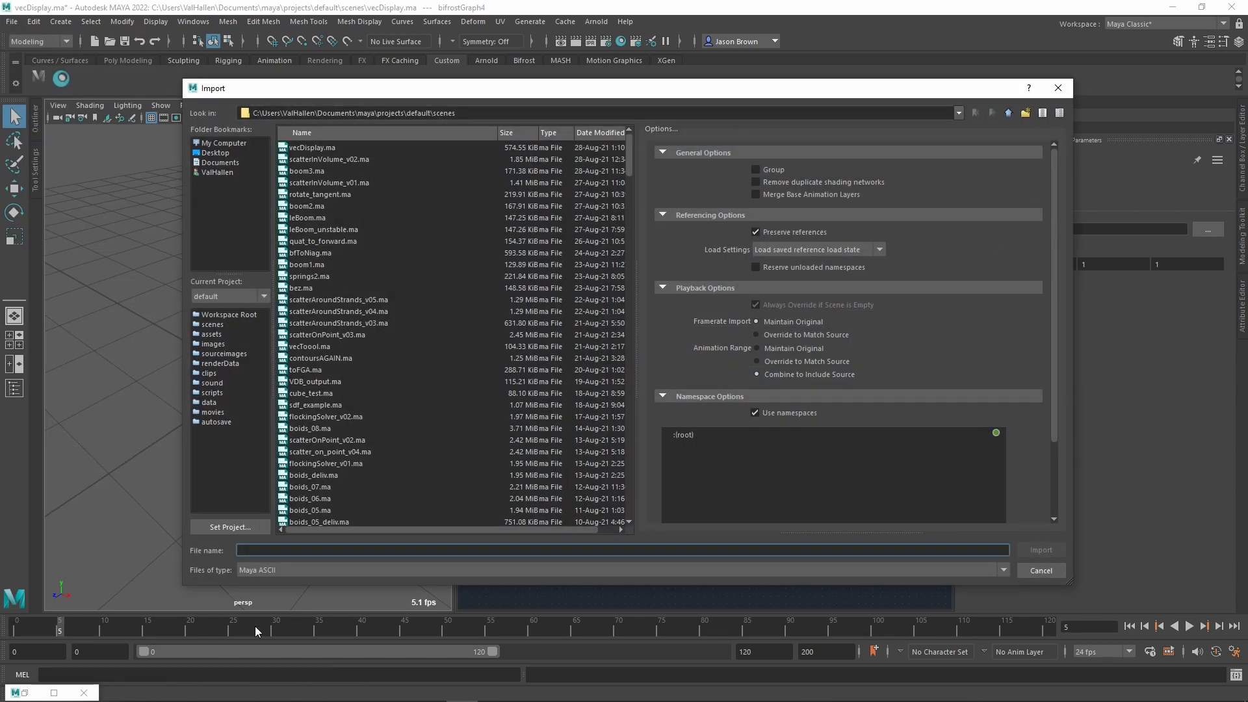
left_click(257, 575)
left_click(284, 611)
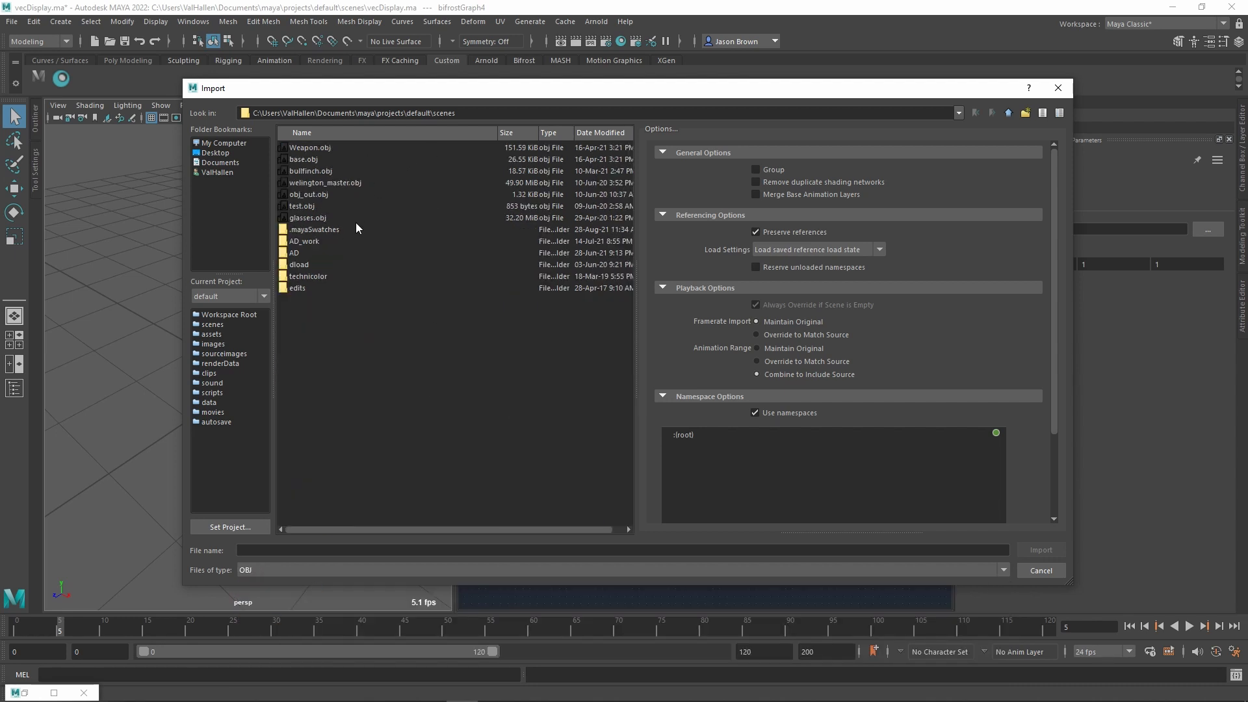
double_click(309, 170)
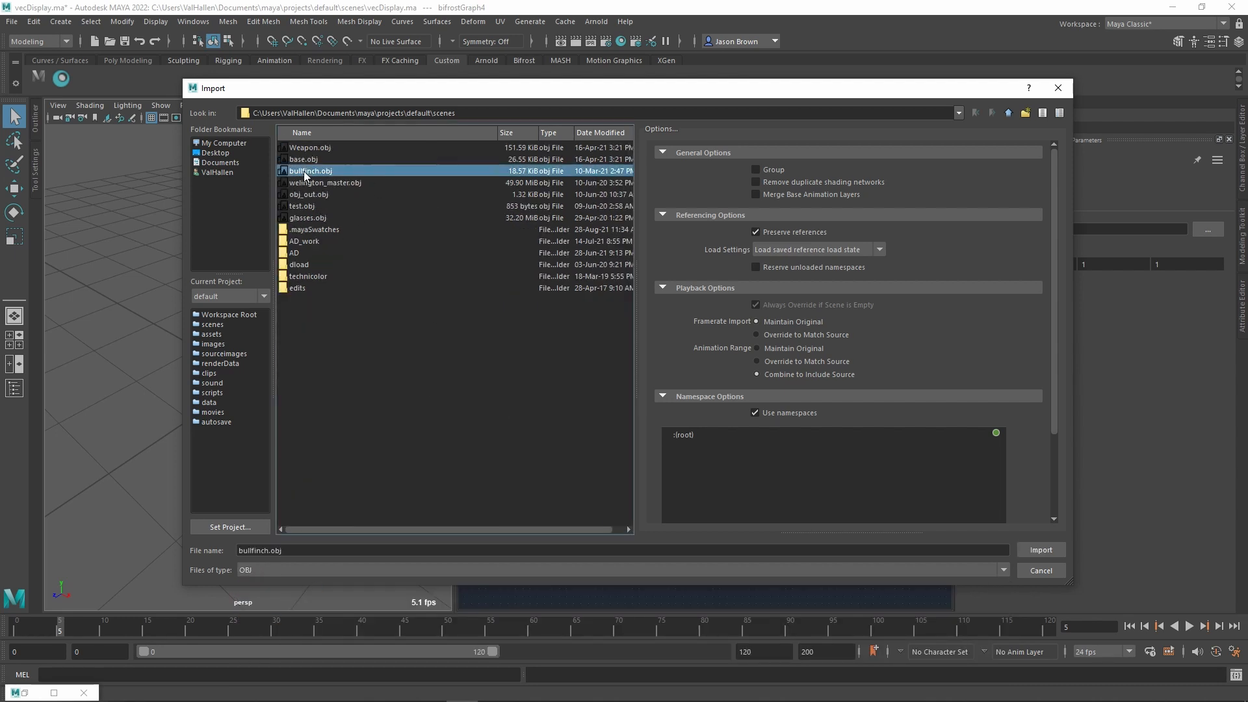
- Combine the four imported meshes Plane_Plane_1 through Plane_Plane_4 into a single mesh
left_click_drag(304, 430, 264, 406, "alt")
middle_click_drag(227, 392, 234, 399, "alt")
scroll(233, 377, "down", 3)
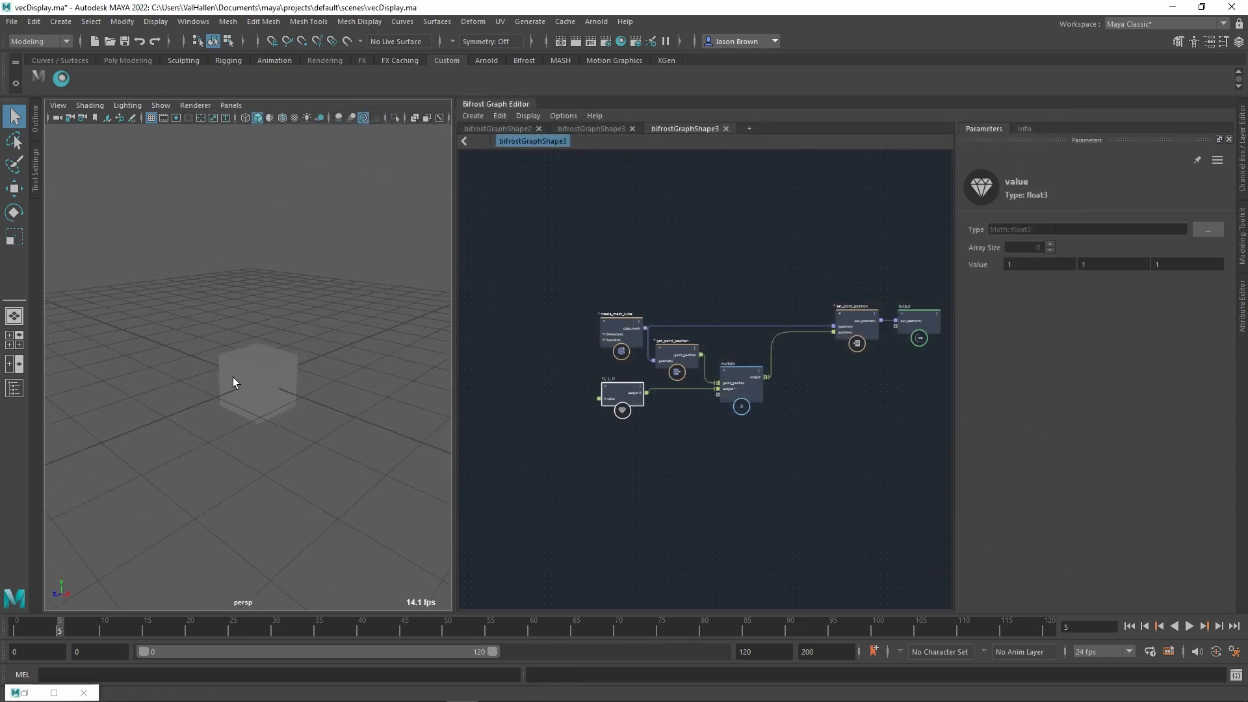
left_click(50, 118)
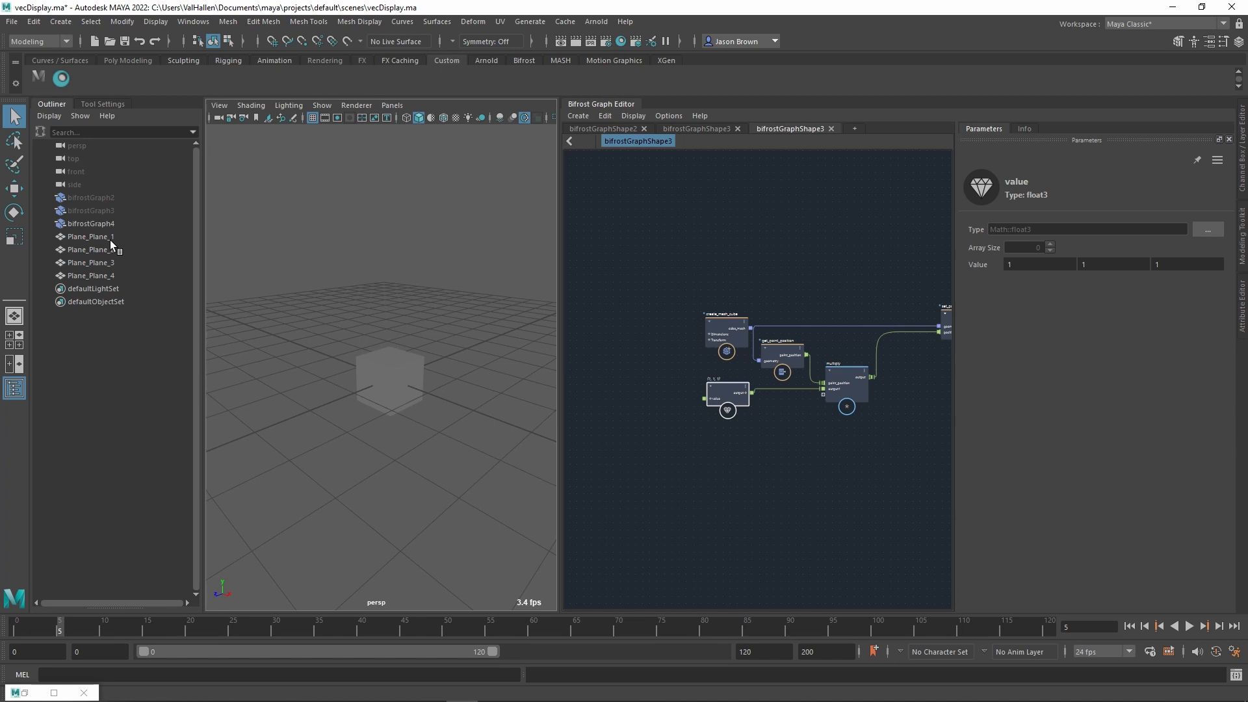
left_click(91, 237)
left_click(112, 277, "shift")
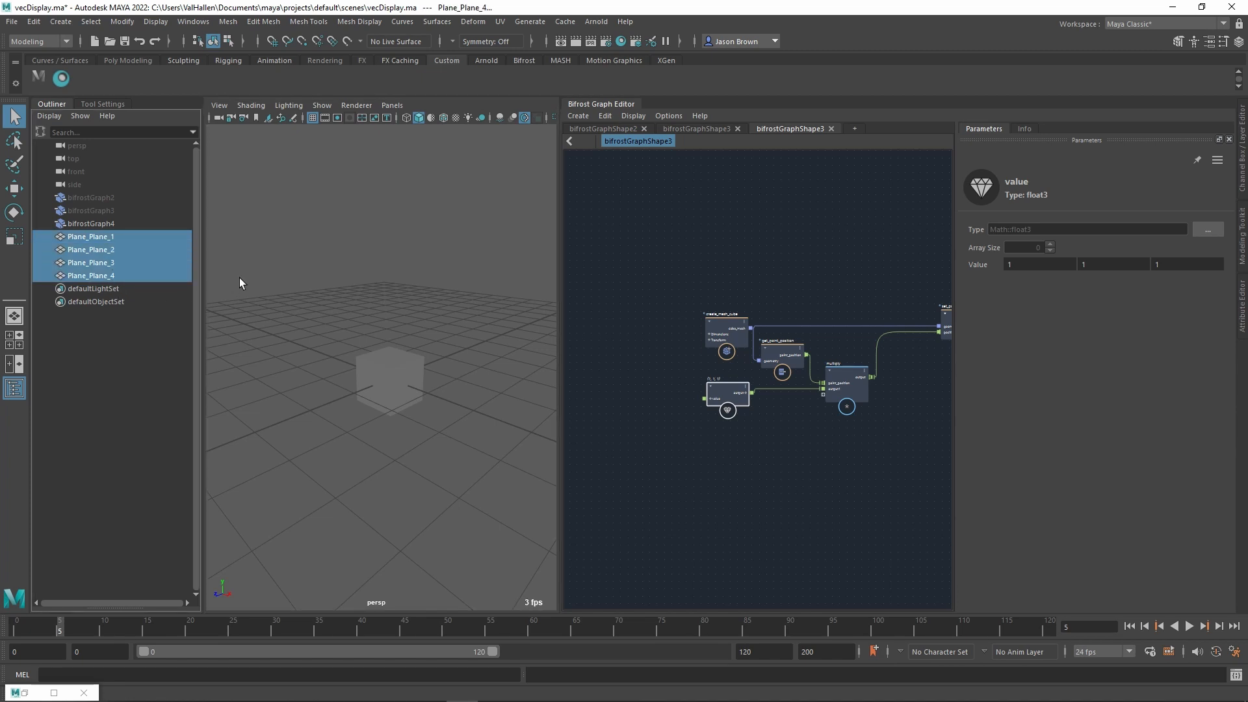
left_click(228, 22)
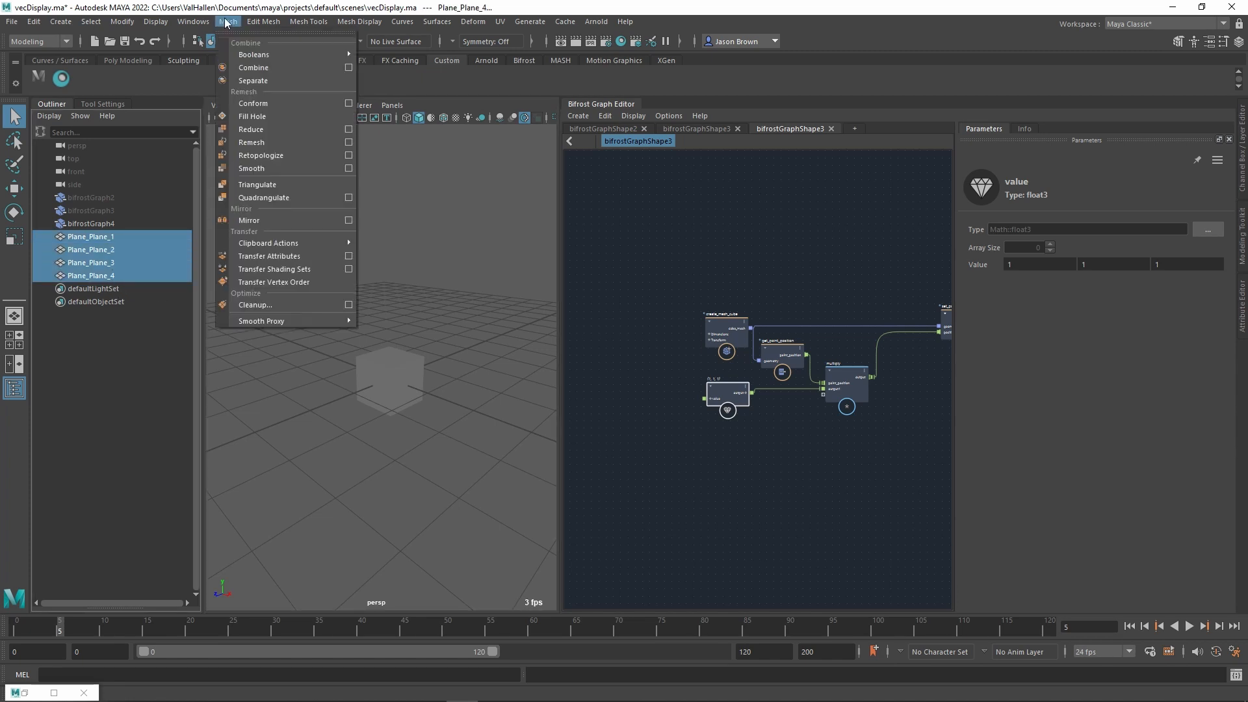
left_click(250, 64)
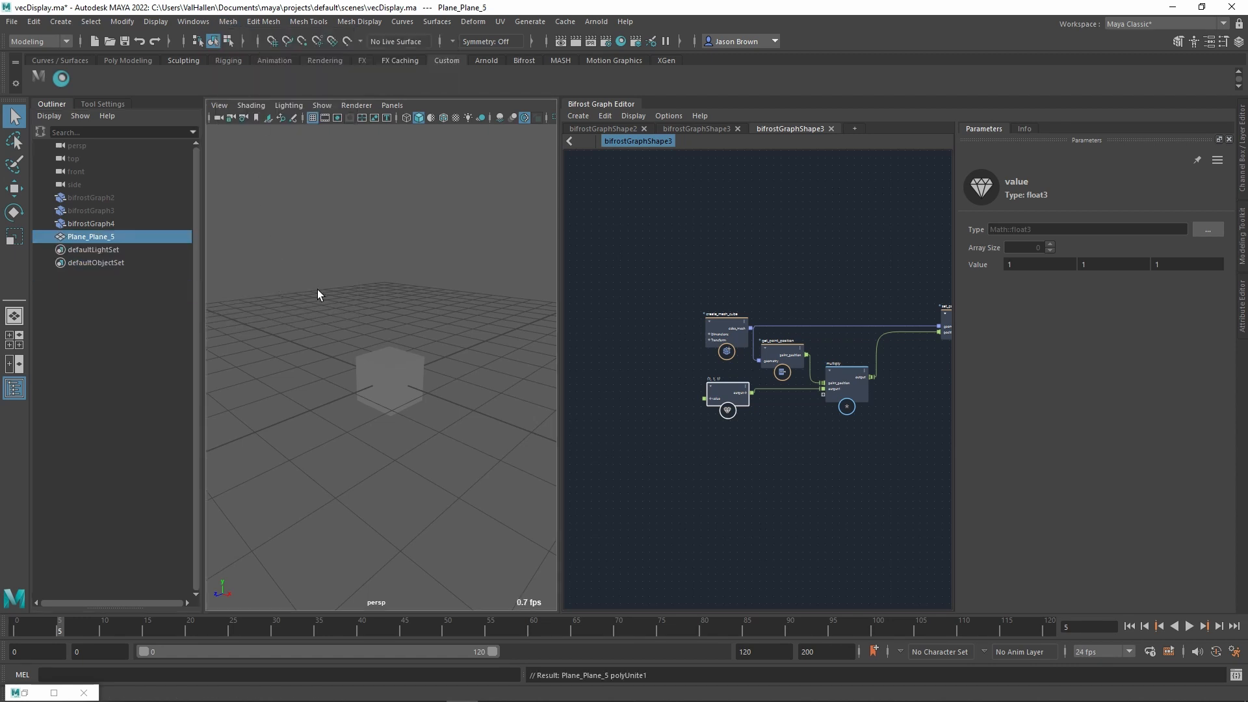
key("r")
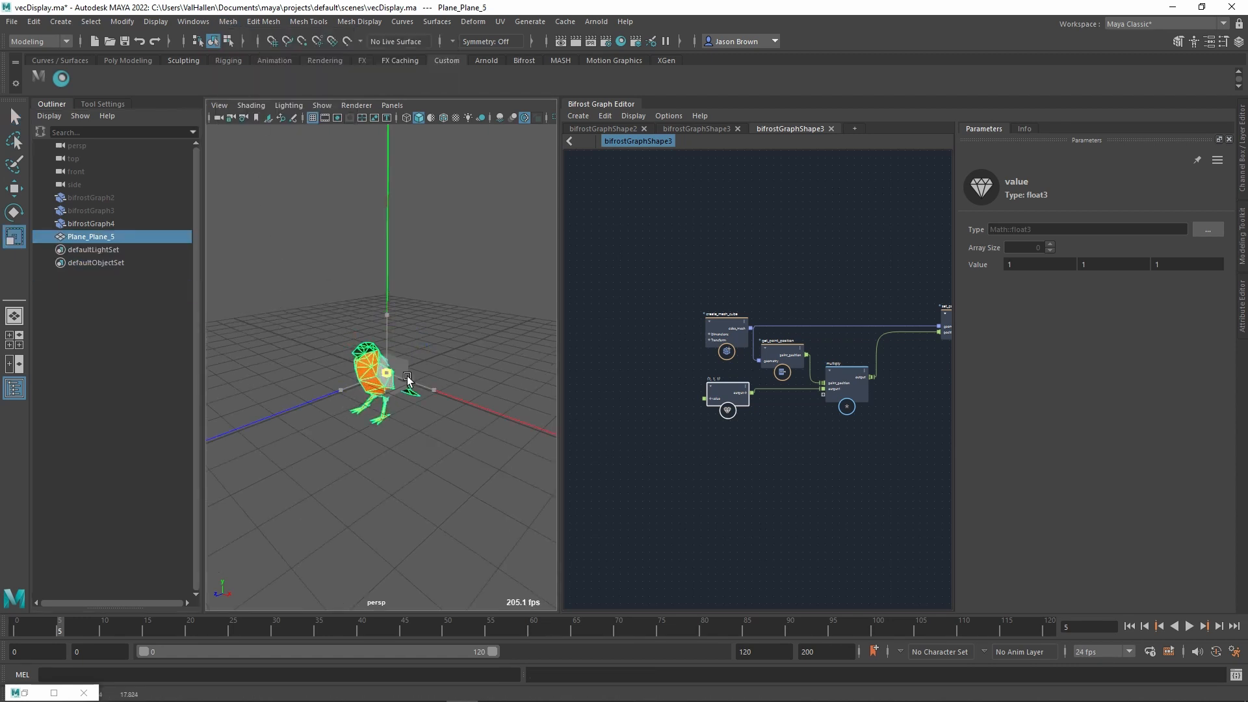
mouse_move(427, 368)
left_mouse_down("alt")
mouse_move(546, 371)
mouse_move(332, 386)
mouse_move(454, 362)
mouse_move(443, 361)
left_mouse_up("alt")
key("ctrl+z")
key("ctrl+z")
key("ctrl+z")
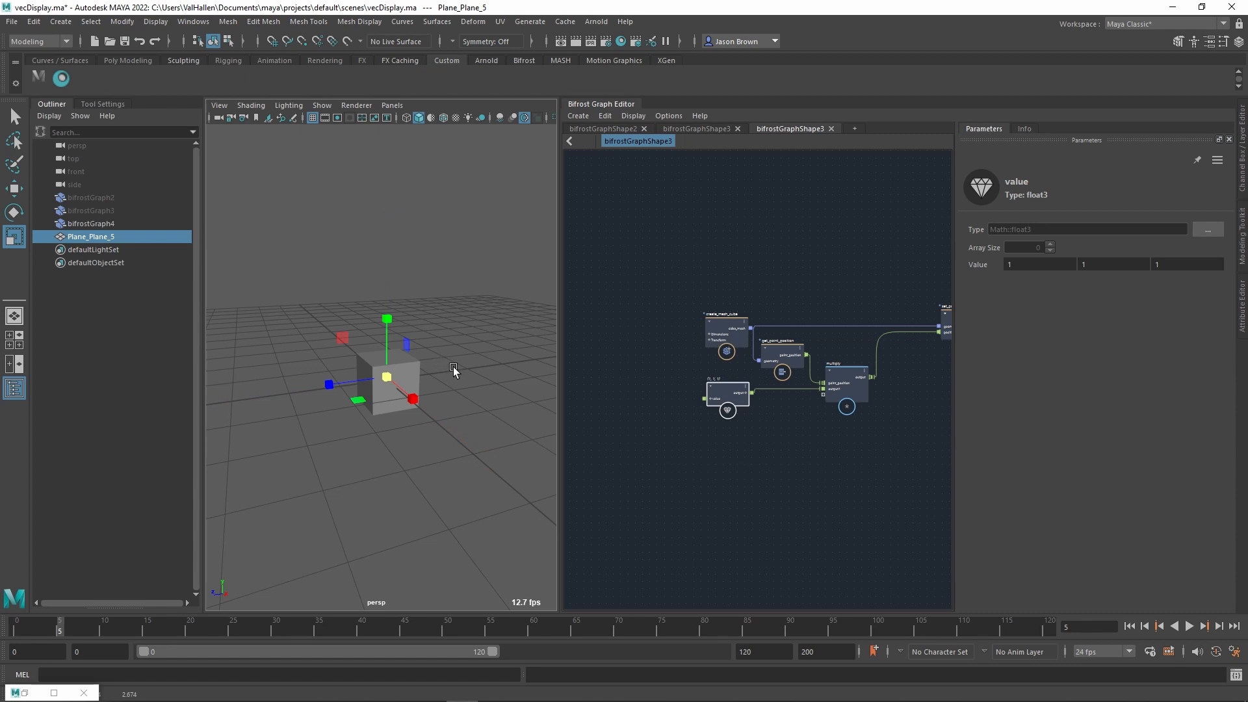
- Isolate the combined bird mesh in the viewport so the Bifrost cube is out of view
left_click(455, 362)
key("ctrl+1")
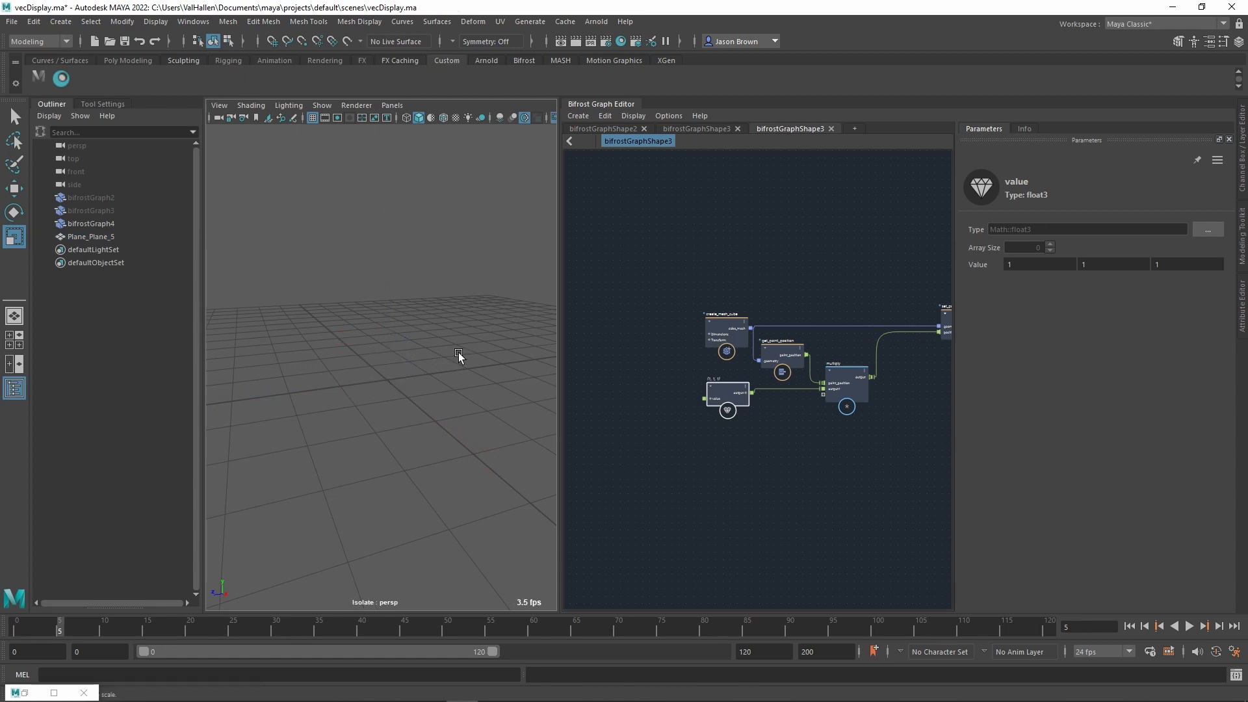
left_click(92, 238)
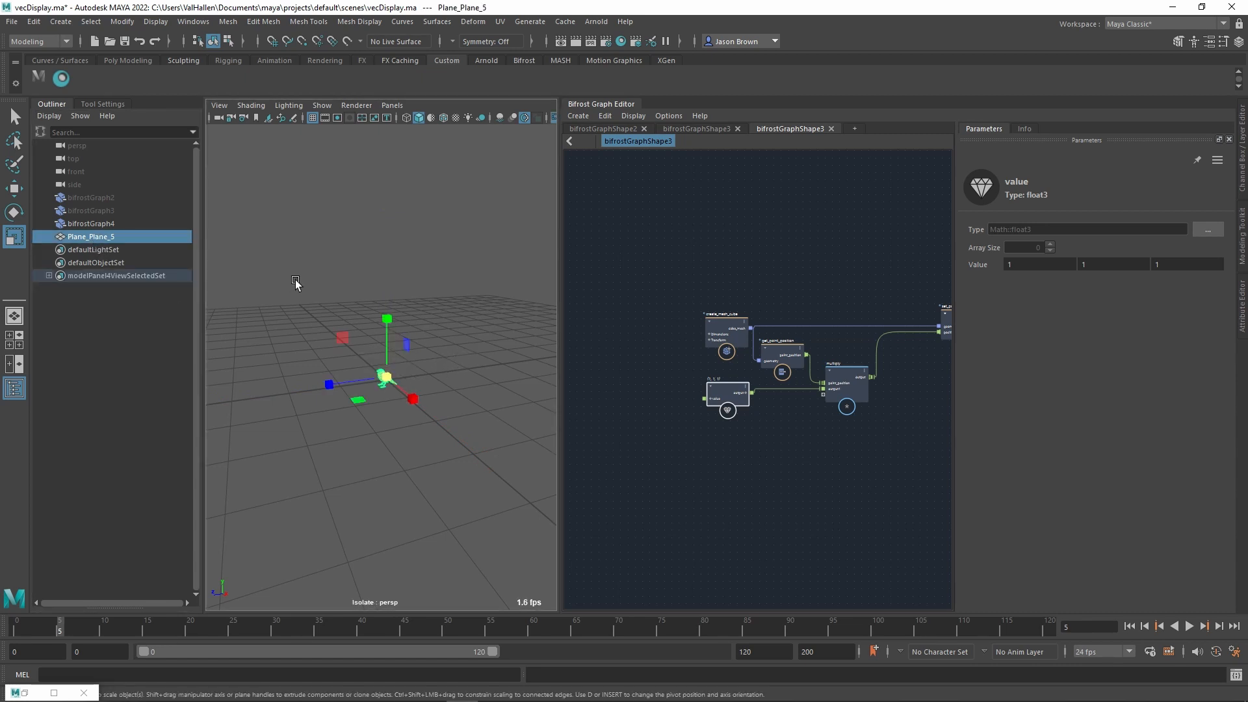
scroll(400, 412, "up", 10)
middle_click_drag(450, 406, 420, 353, "alt")
left_click_drag(419, 352, 419, 346, "alt")
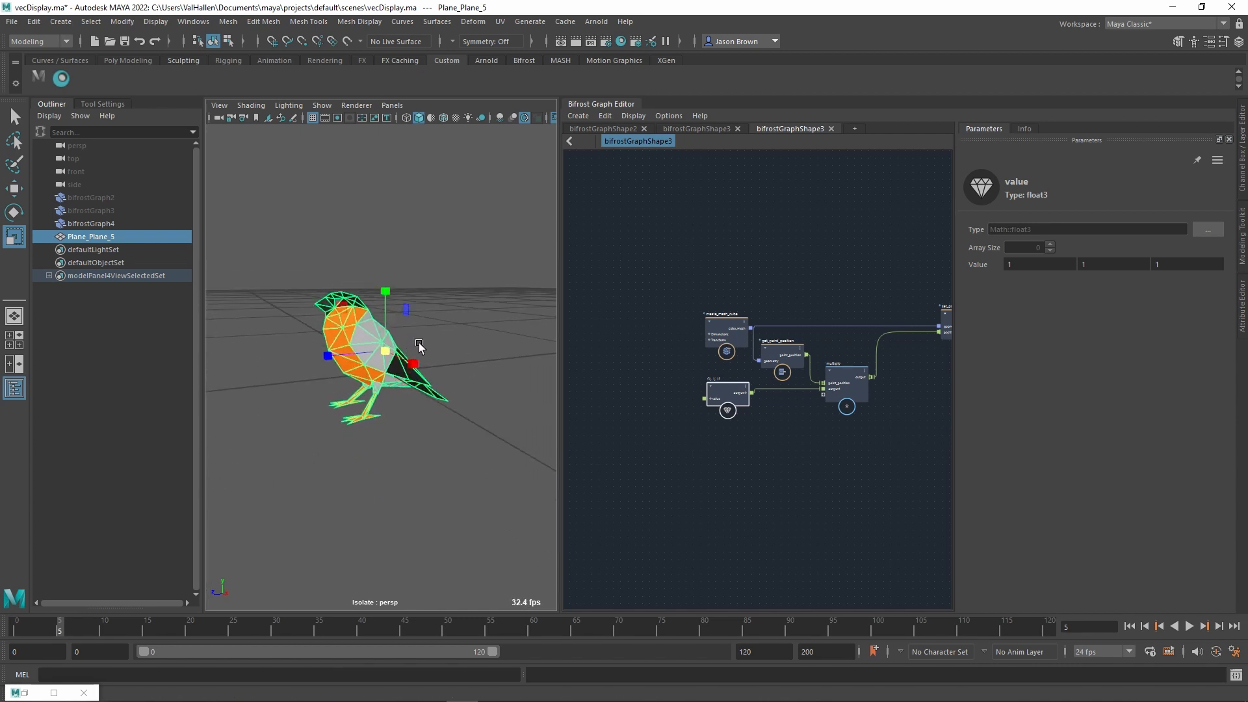
- Raise the bird mesh above the ground and lower its pivot to the level of its feet
key("w")
left_click_drag(393, 293, 400, 219, "alt")
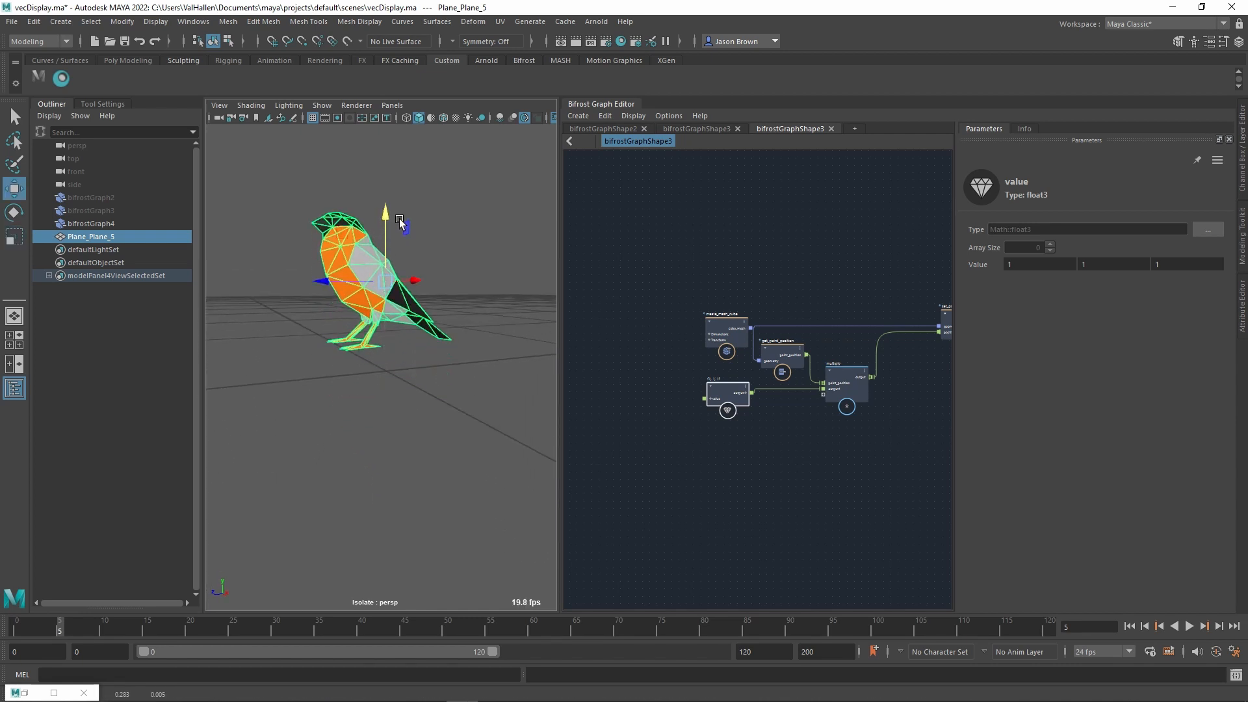
key("d")
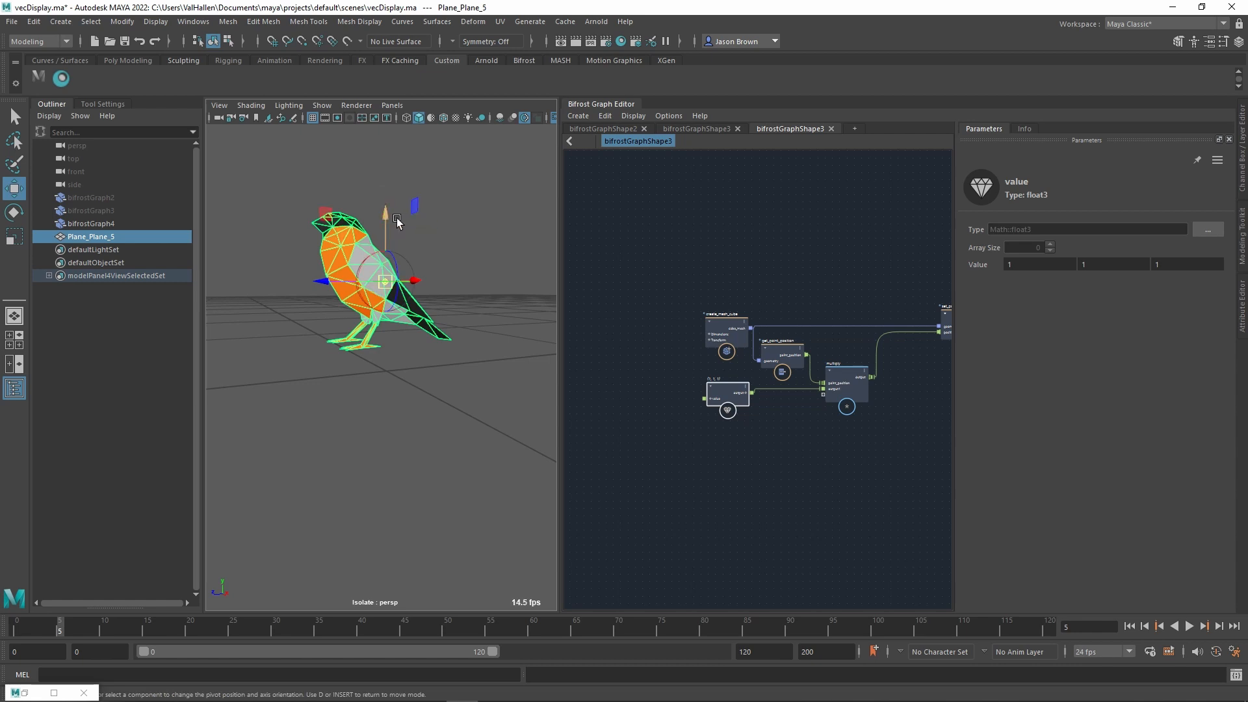
left_click_drag(397, 219, 398, 189)
key("v")
middle_click_drag(384, 368, 385, 365)
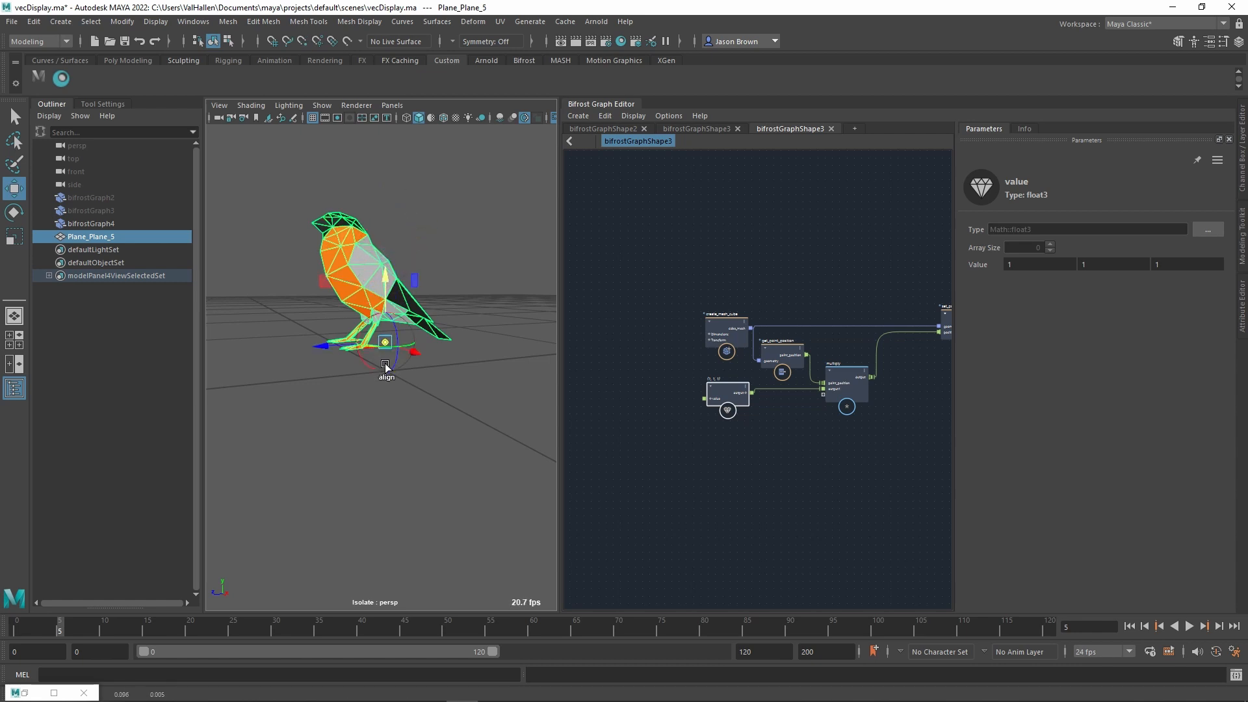
key("d")
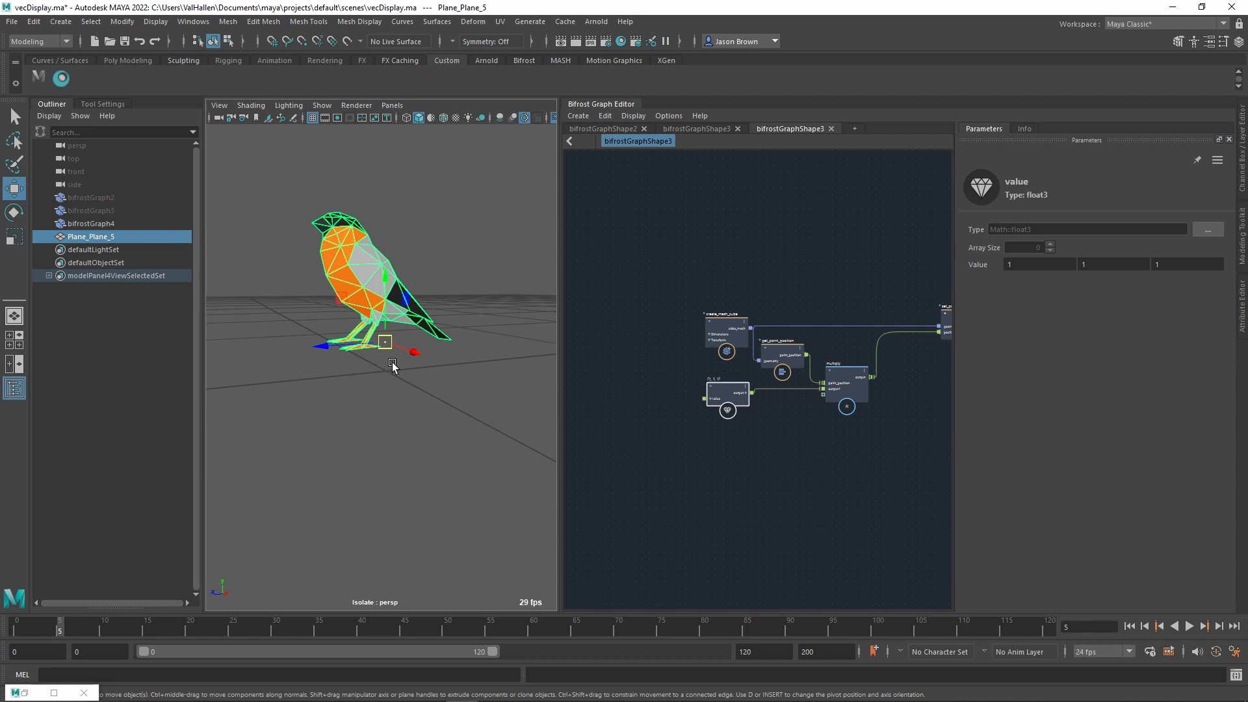
- Move the bird down so its pivot sits at the grid origin, and freeze its transformations
middle_click_drag(392, 370, 393, 383)
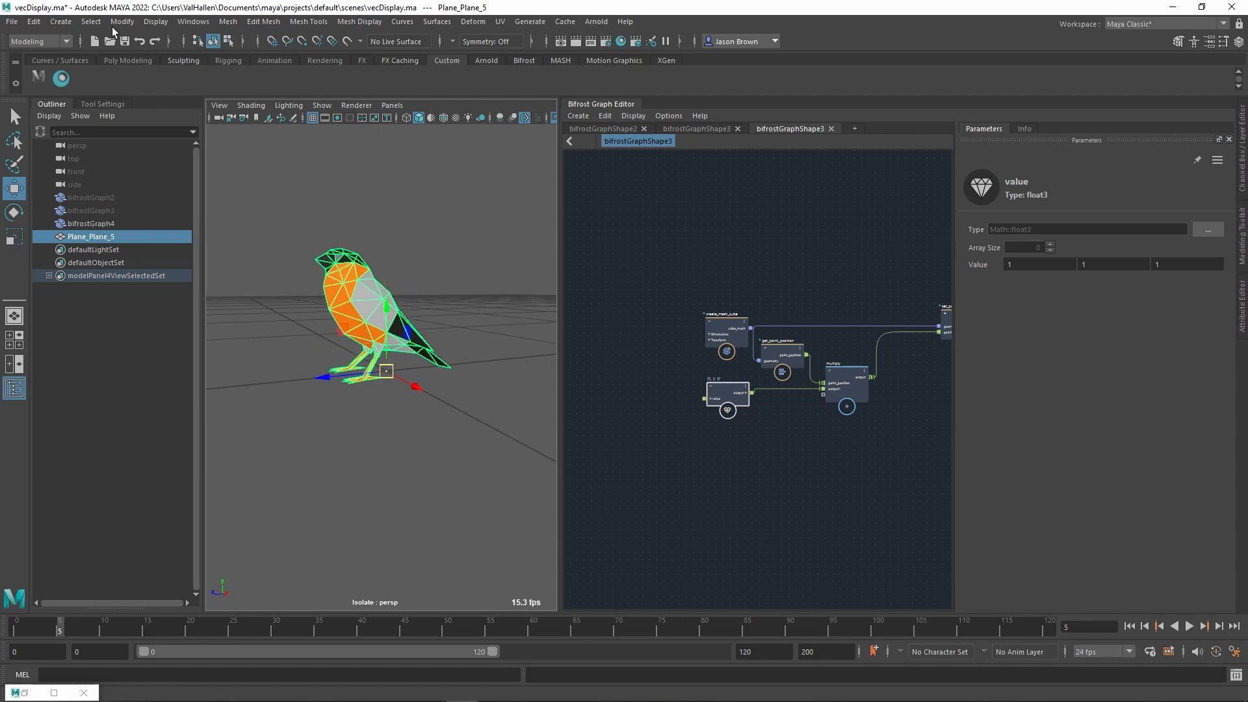
left_click(114, 23)
left_click(165, 83)
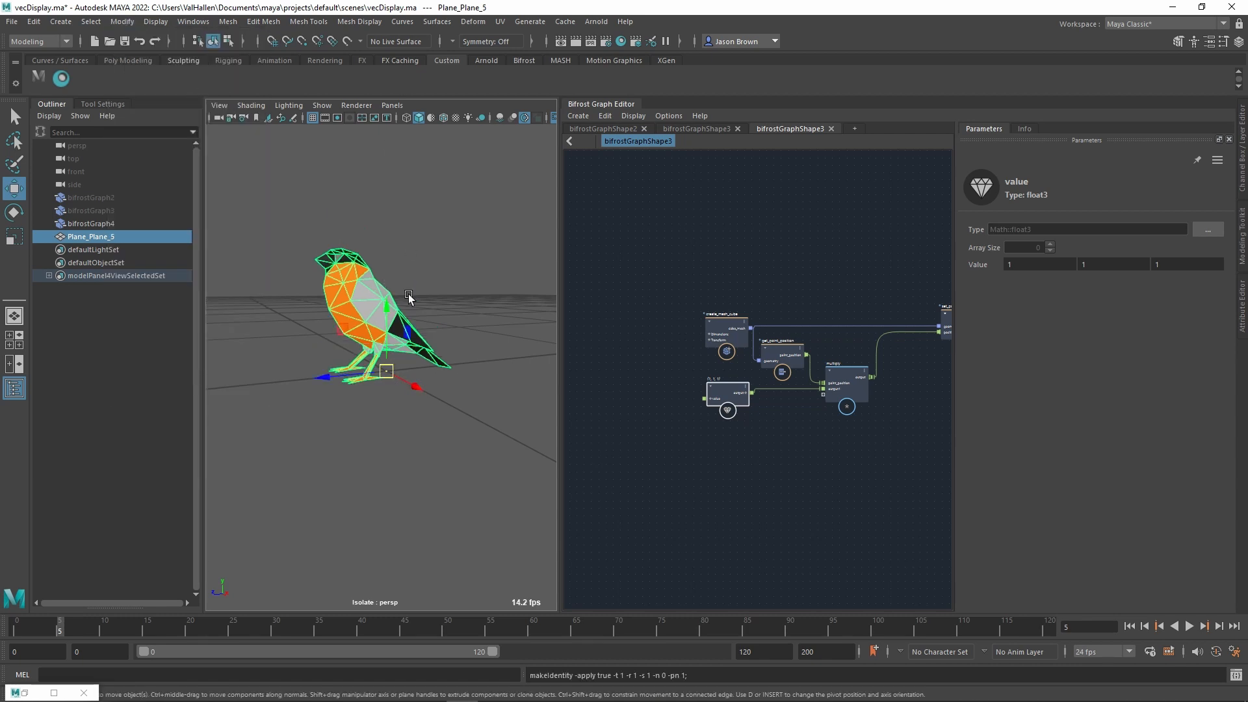
- Scale the bird up uniformly from its feet and freeze its transformations at the new size
key("e")
key("r")
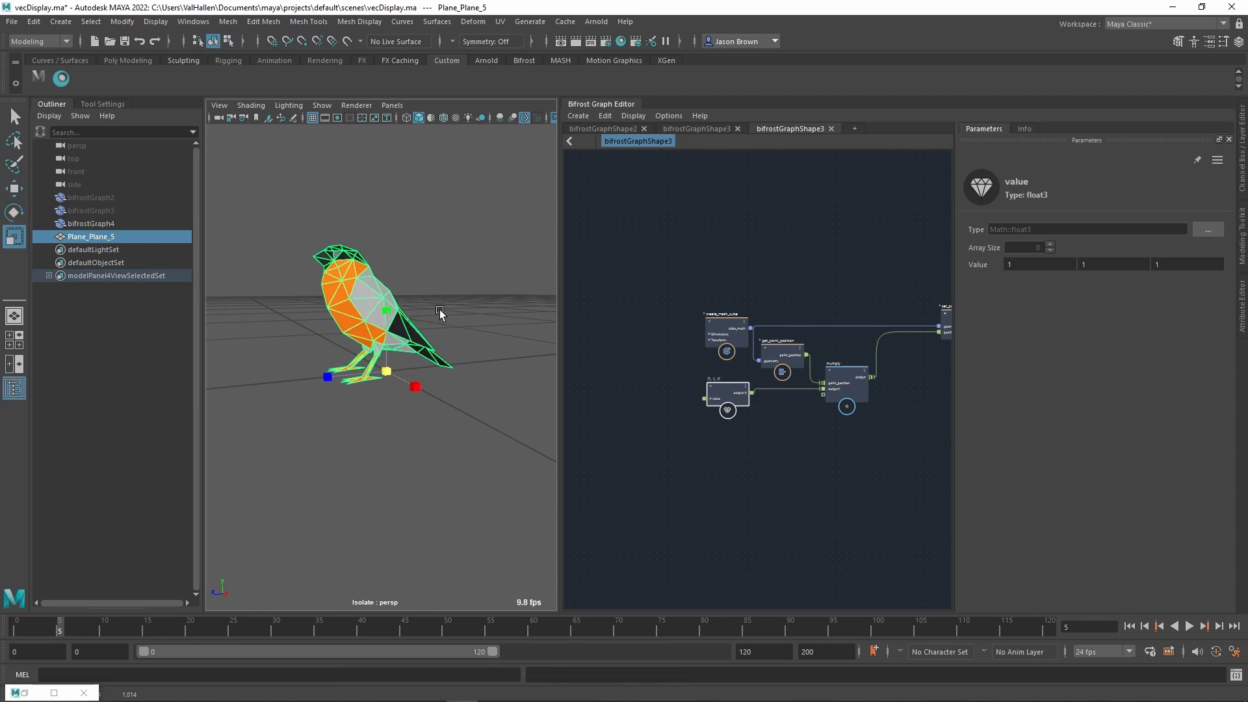
right_click_drag(440, 314, 575, 303, "alt")
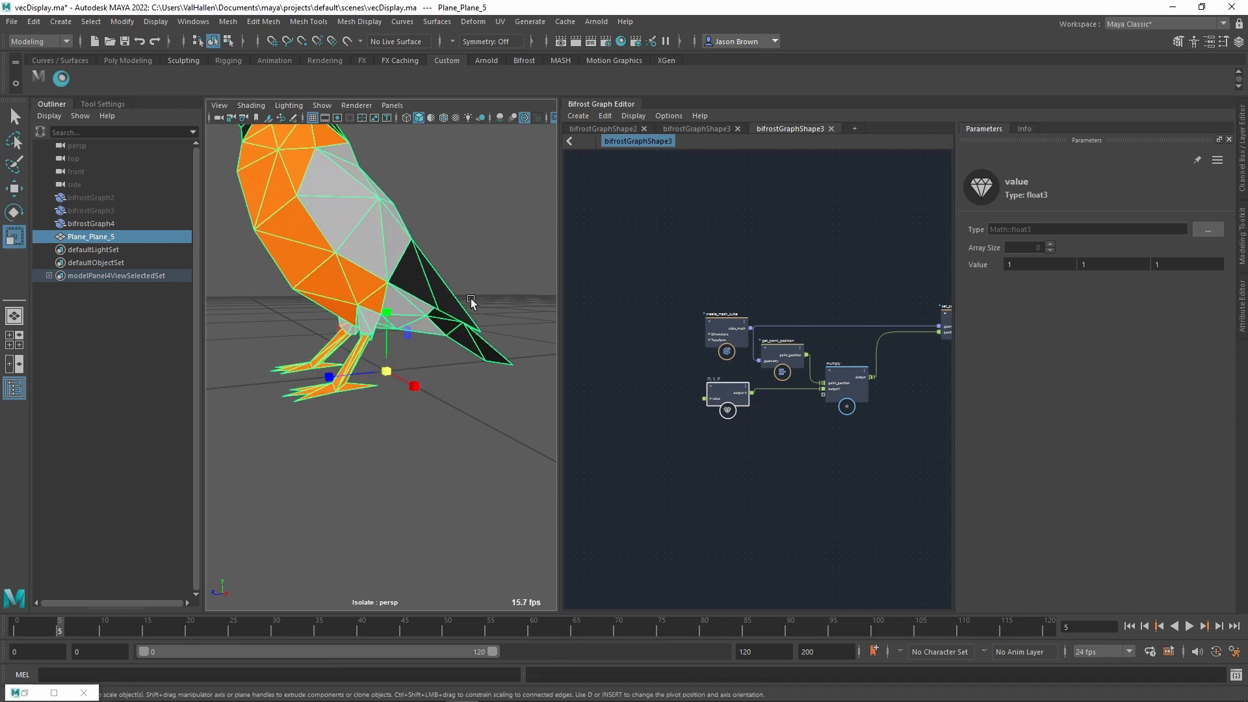
left_click(122, 21)
left_click(165, 83)
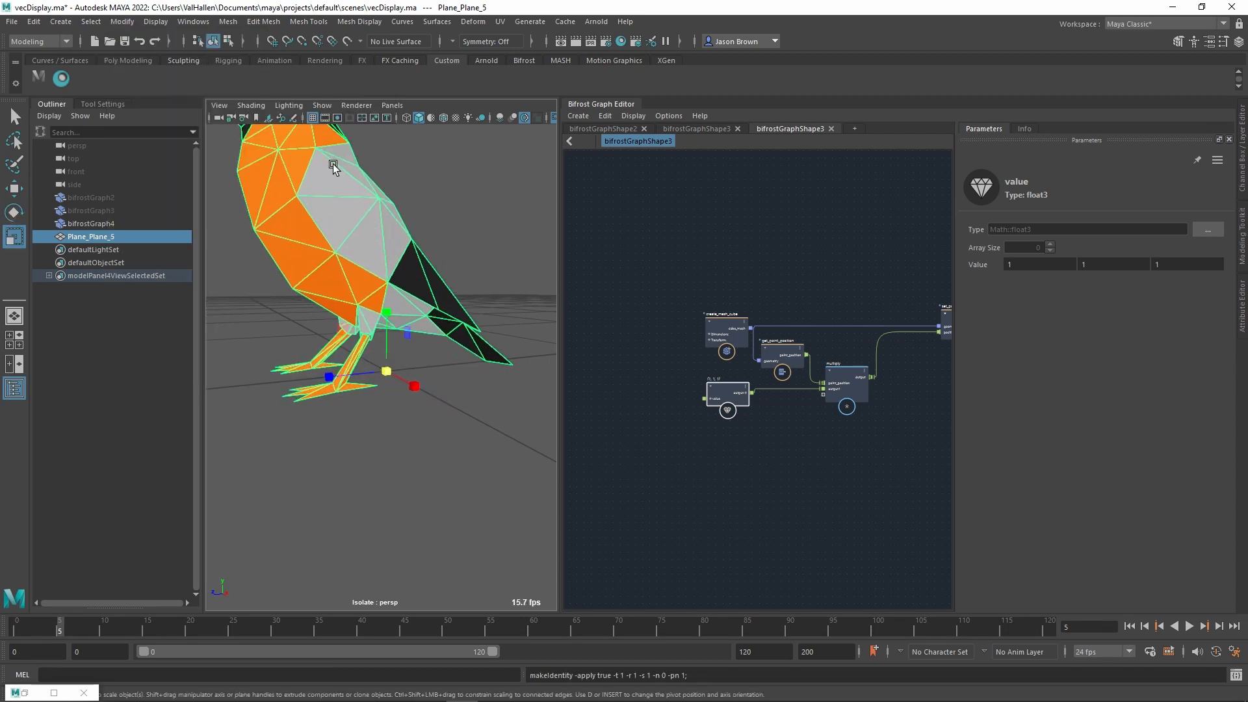
- Rename the combined bird mesh to birb
scroll(446, 281, "down", 6)
scroll(446, 281, "up", 4)
left_click_drag(446, 281, 483, 286, "alt")
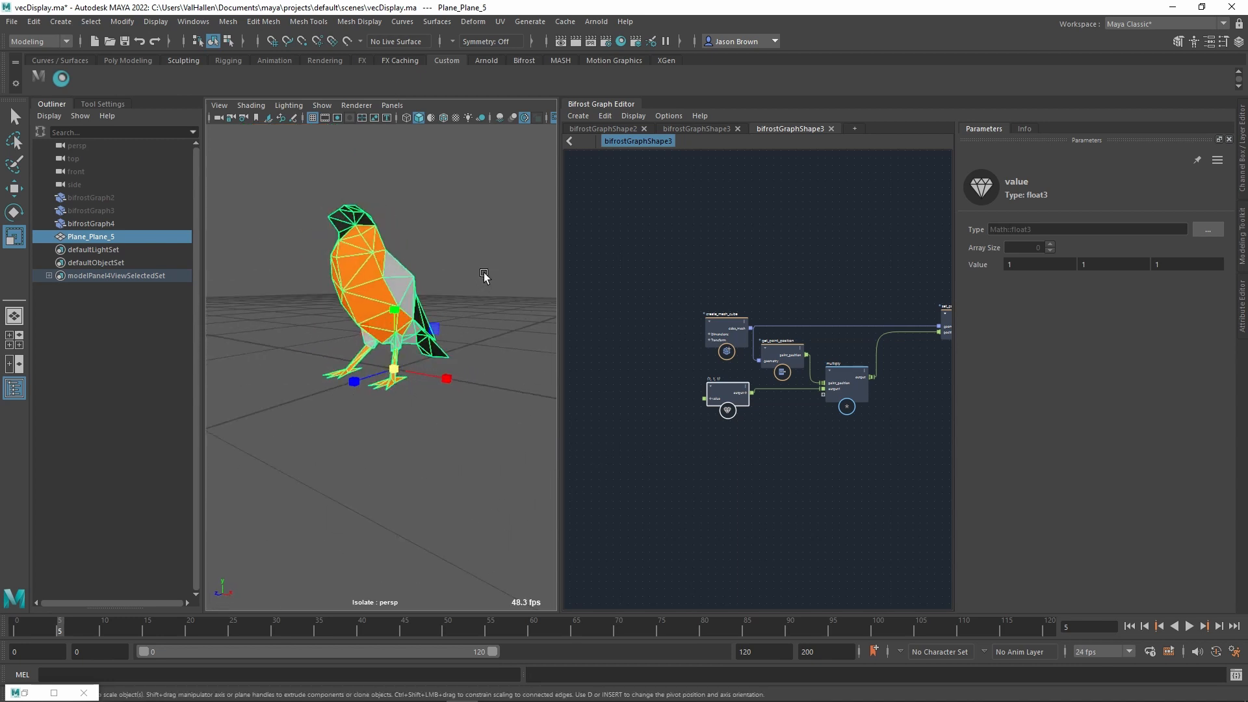
double_click(111, 238)
type("birb")
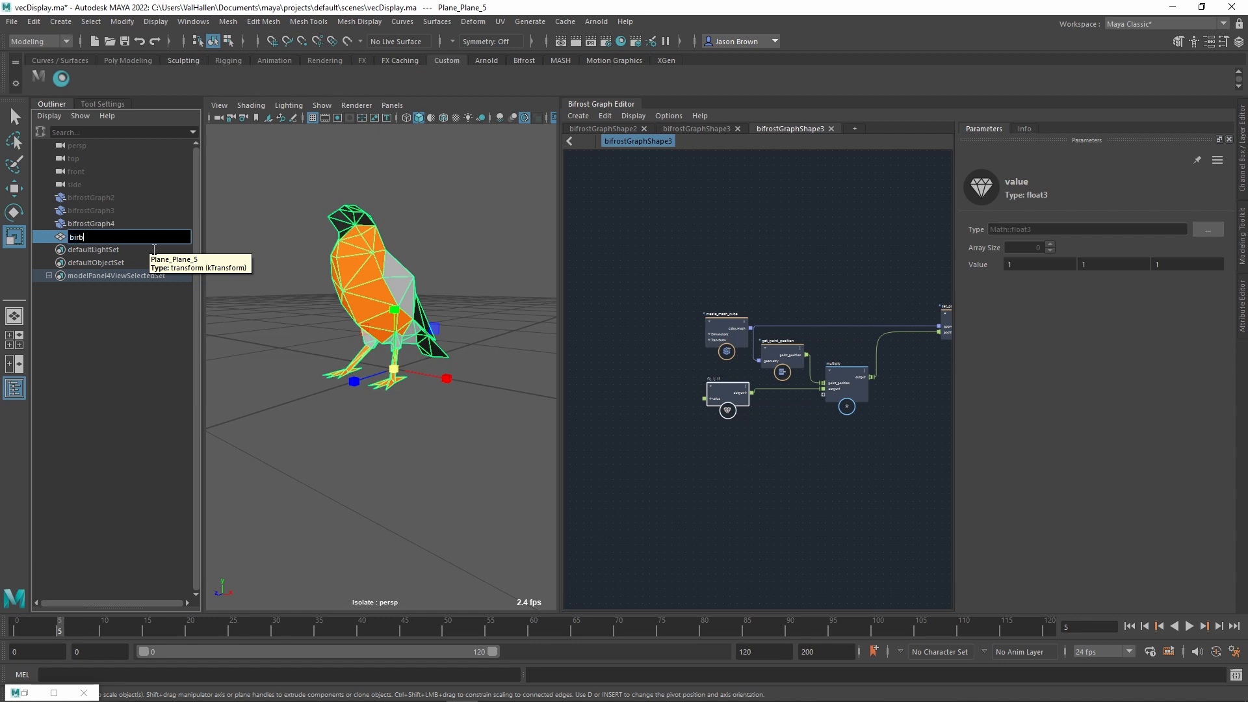
key("Return")
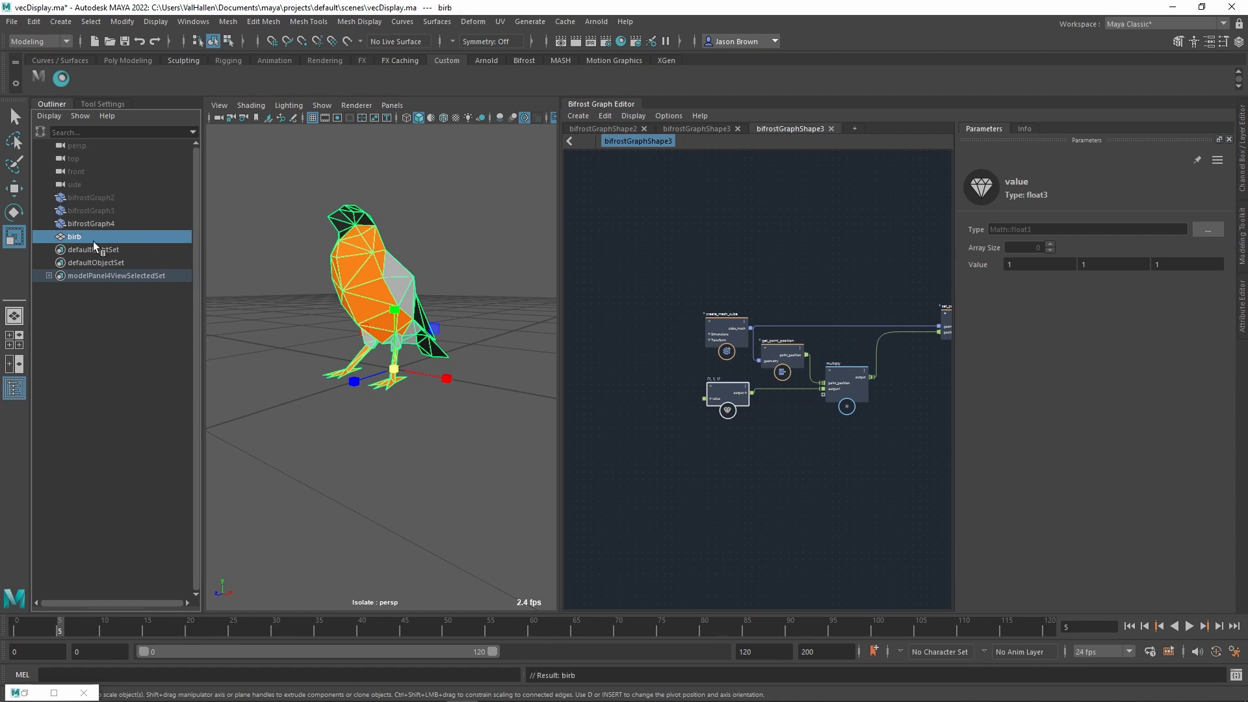
- Bring the birb mesh into the Bifrost graph as an input node and hide the original mesh
left_click_drag(616, 281, 616, 282)
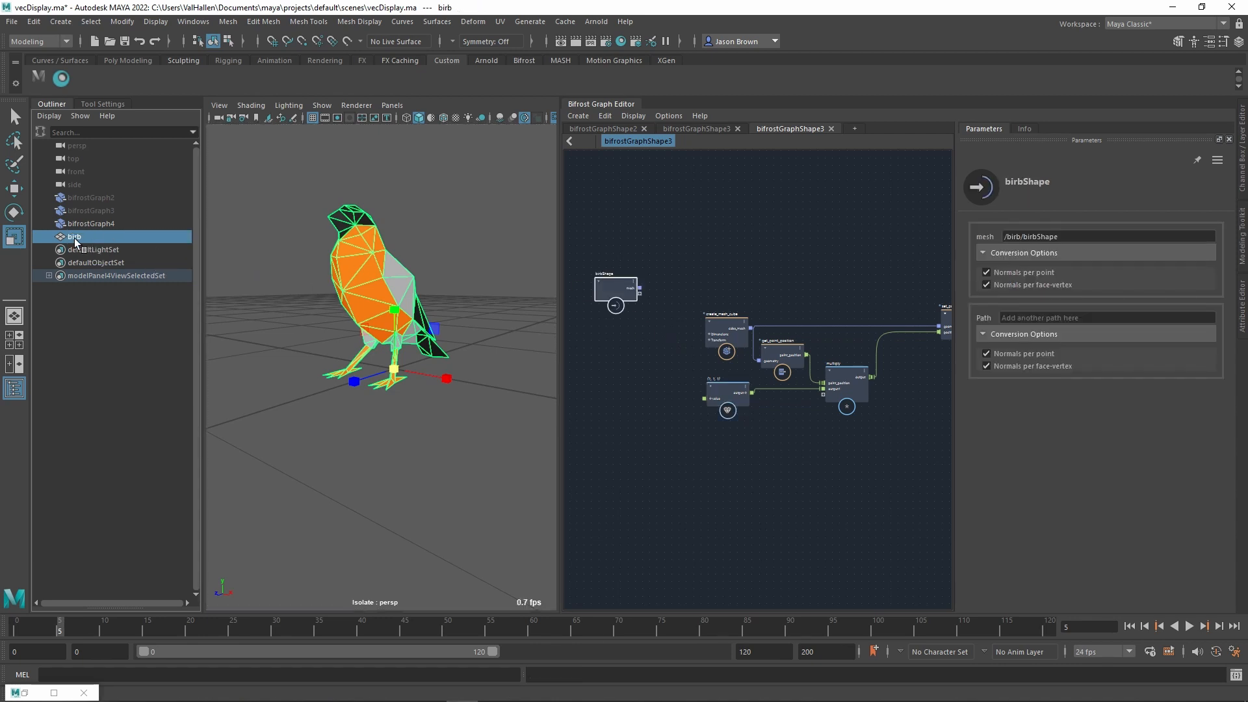
key("h")
middle_click_drag(612, 333, 611, 353, "alt")
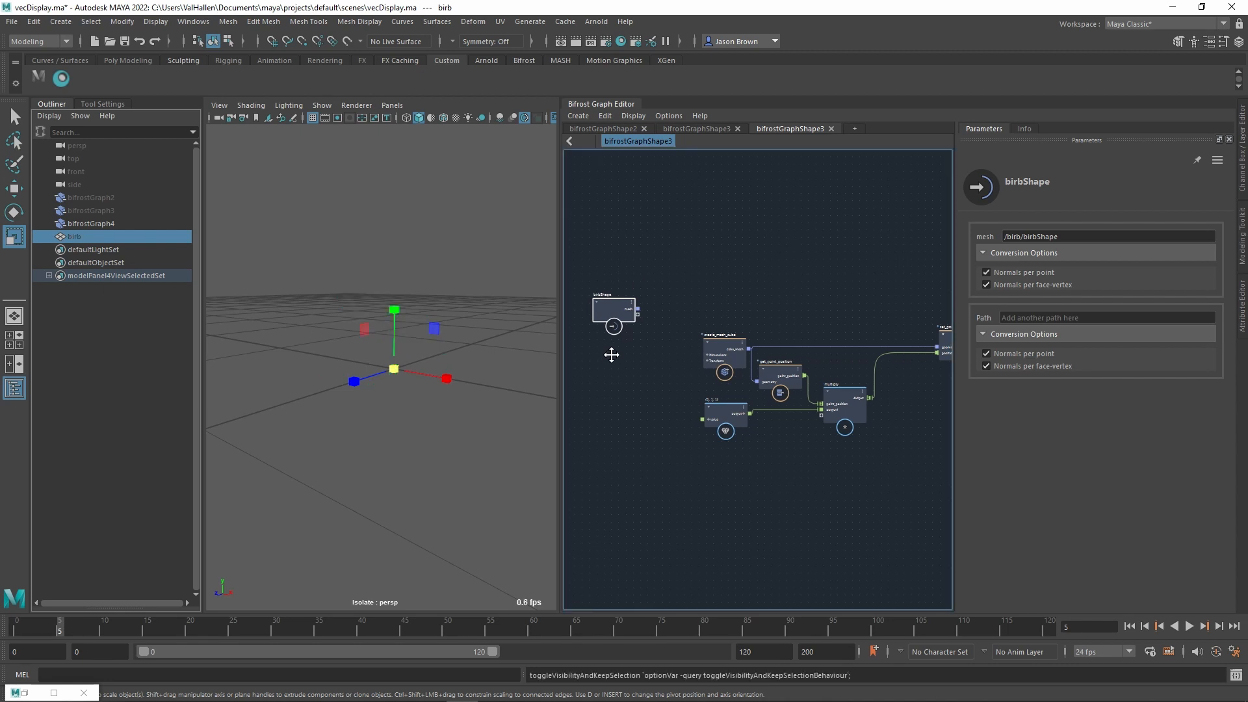
- Connect birbShape's mesh output to the geometry inputs of set_point_position and get_point_position in place of the cube mesh
left_click_drag(614, 319, 634, 351)
scroll(731, 351, "up", 2)
scroll(767, 329, "up", 1)
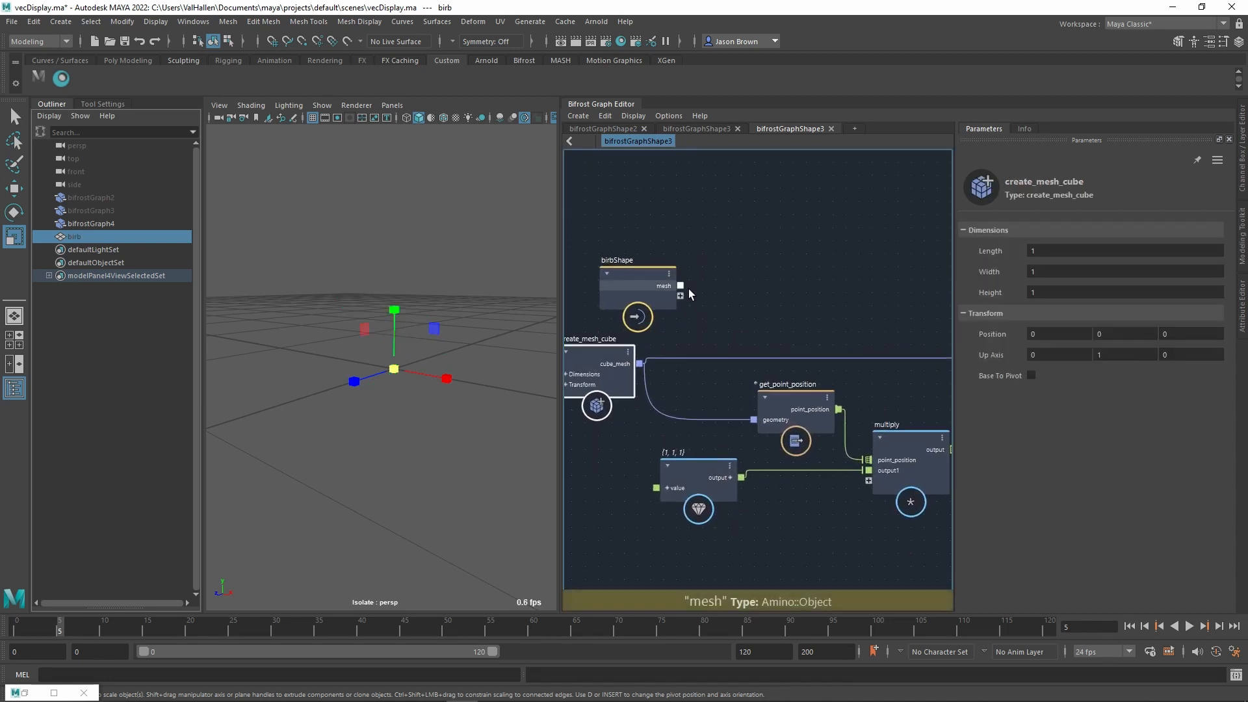
left_click_drag(680, 285, 725, 308)
middle_click_drag(705, 304, 871, 307)
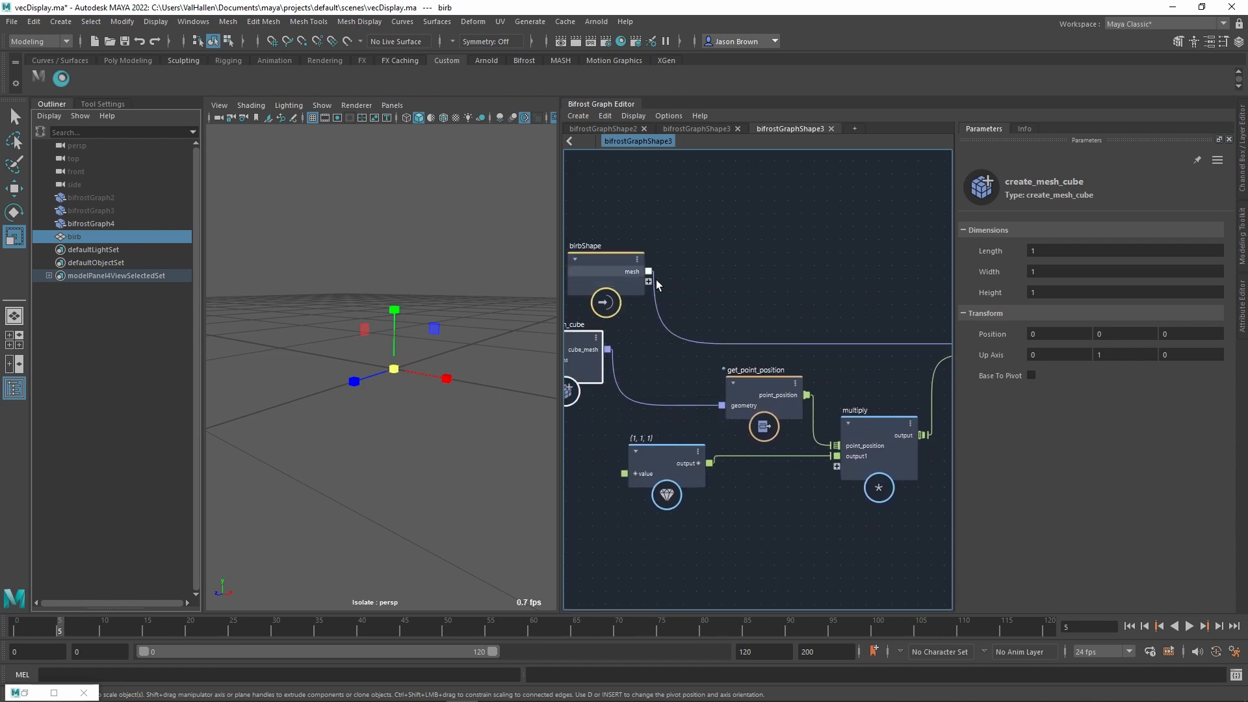
left_click_drag(691, 336, 654, 279)
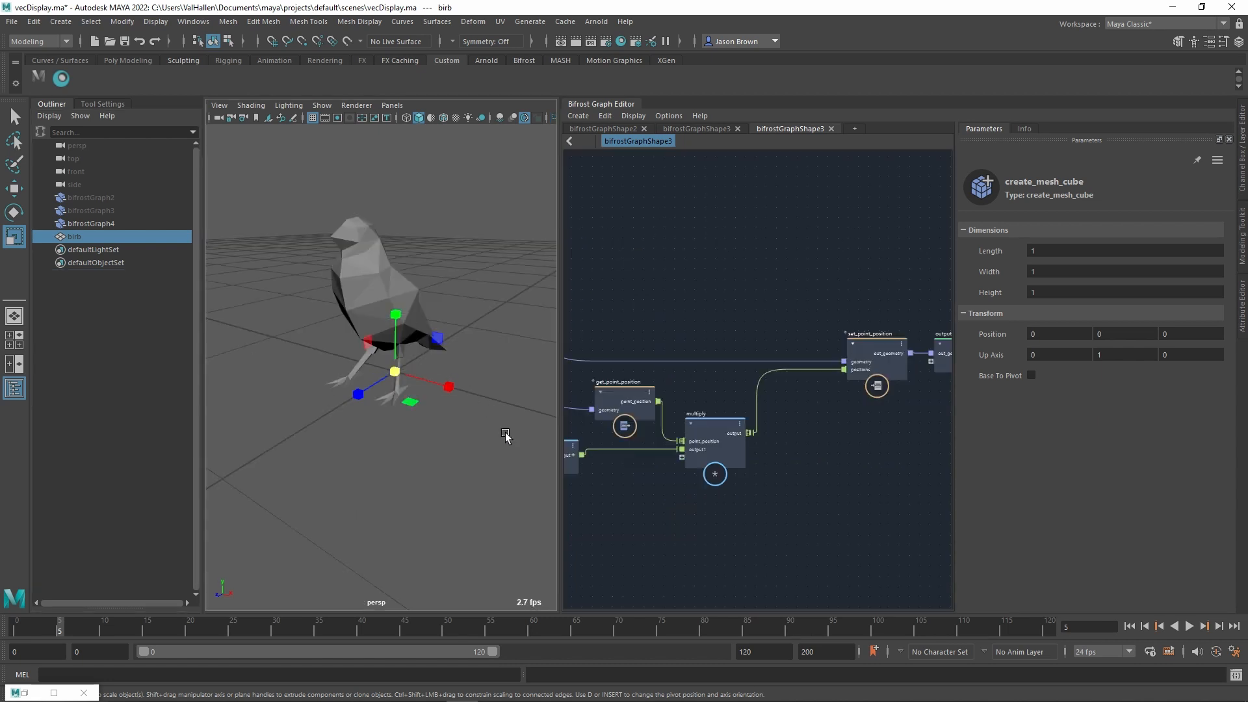
- Try stretching the bird vertically by changing the float3 value's second component to 1.088, and undo the change
left_click_drag(395, 449, 353, 426, "alt")
key("f")
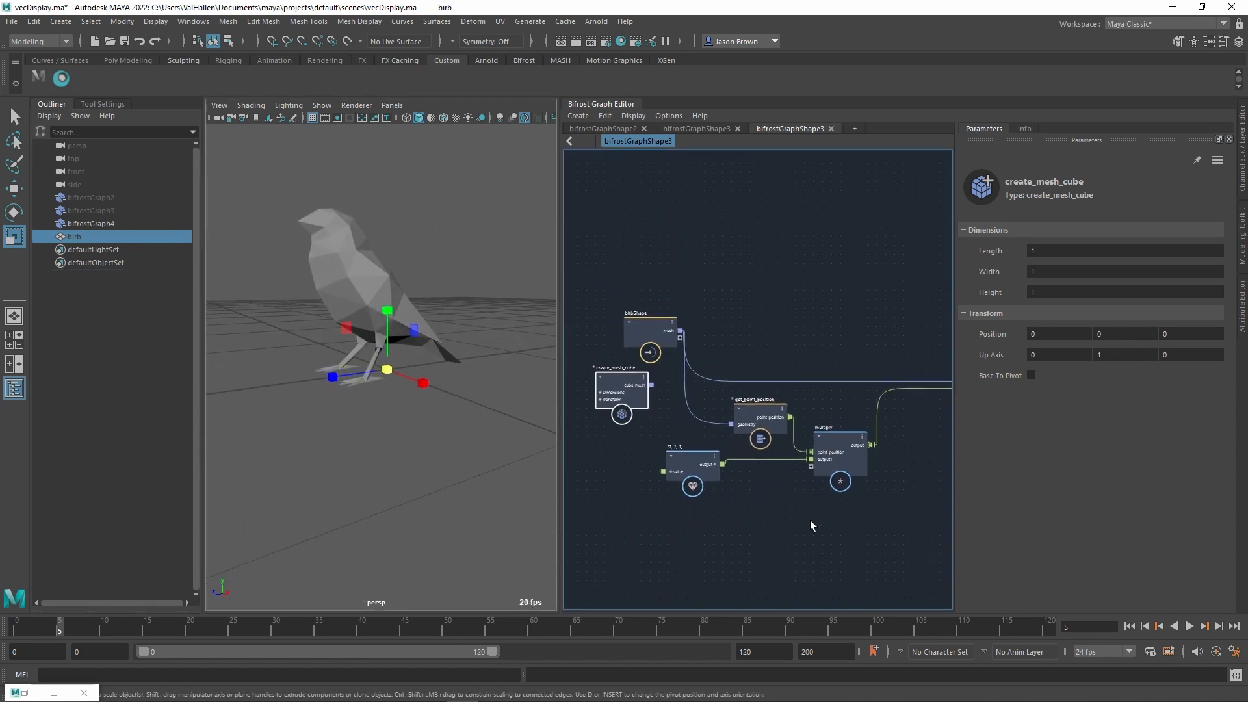
left_click(688, 463)
left_click_drag(1106, 276, 1144, 277)
left_click_drag(1130, 280, 1052, 287)
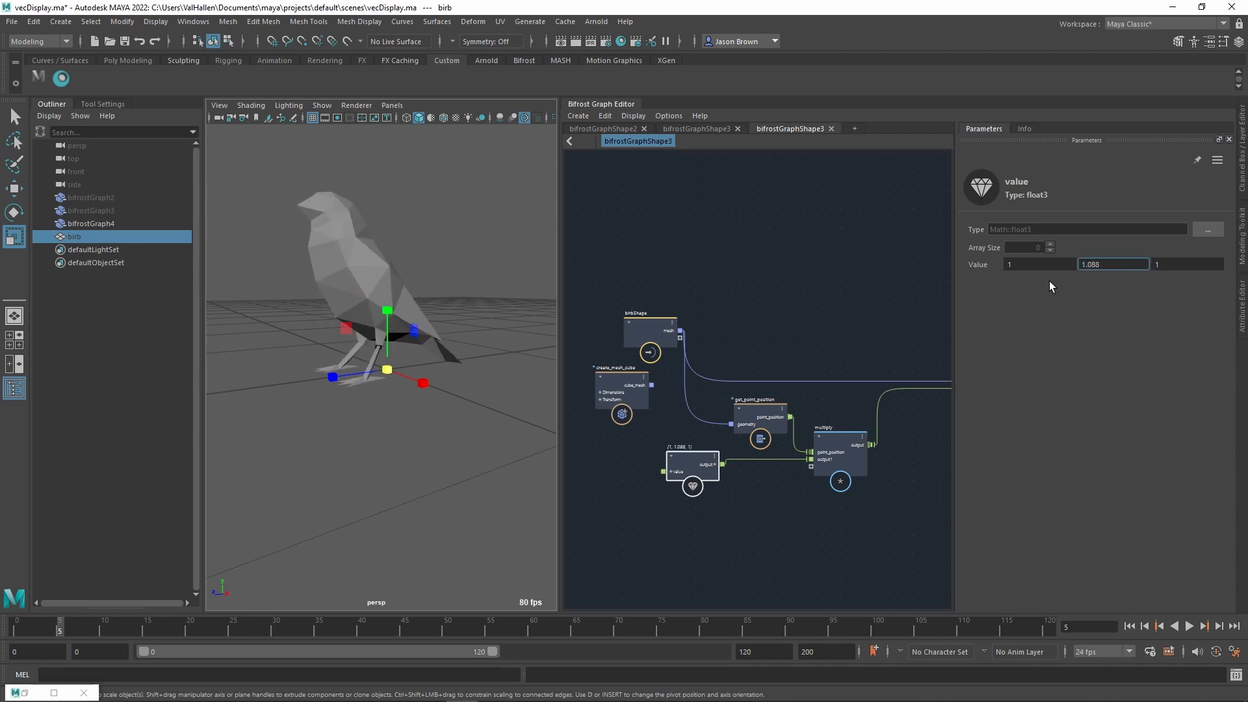
left_click(773, 341)
key("ctrl+z")
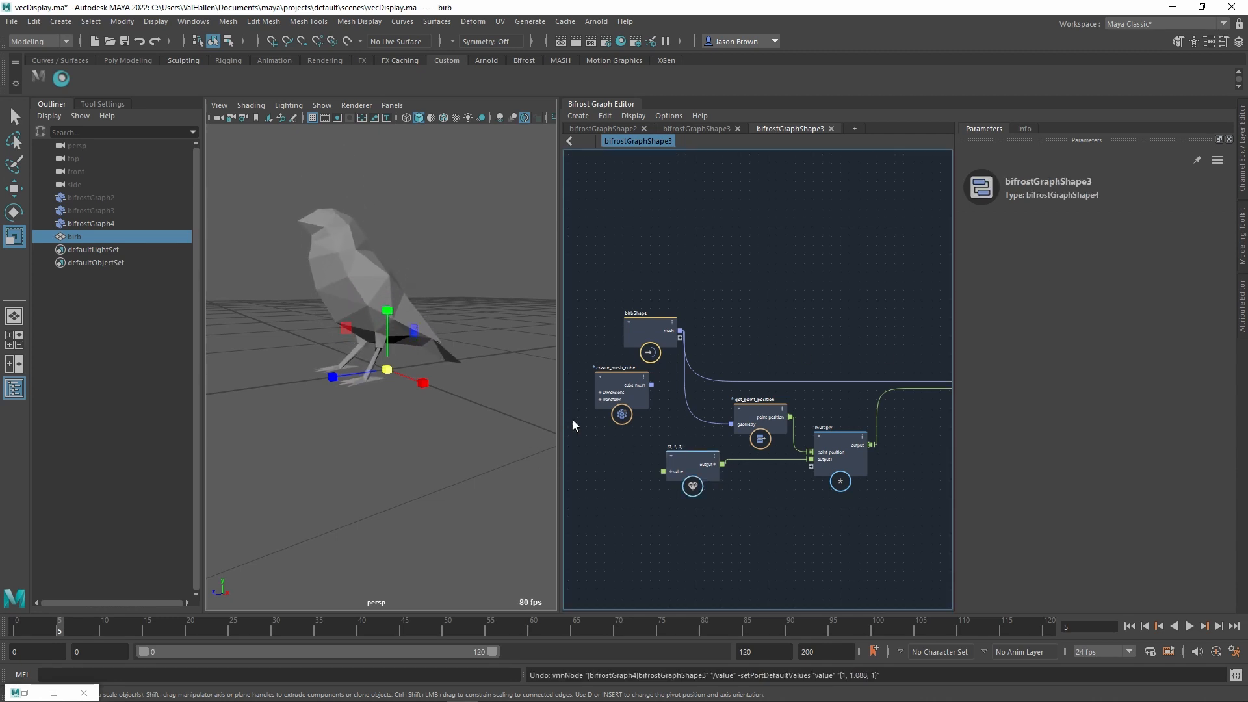
- Move the get_point_position, multiply and float3 value nodes closer together in the graph
left_click(618, 394)
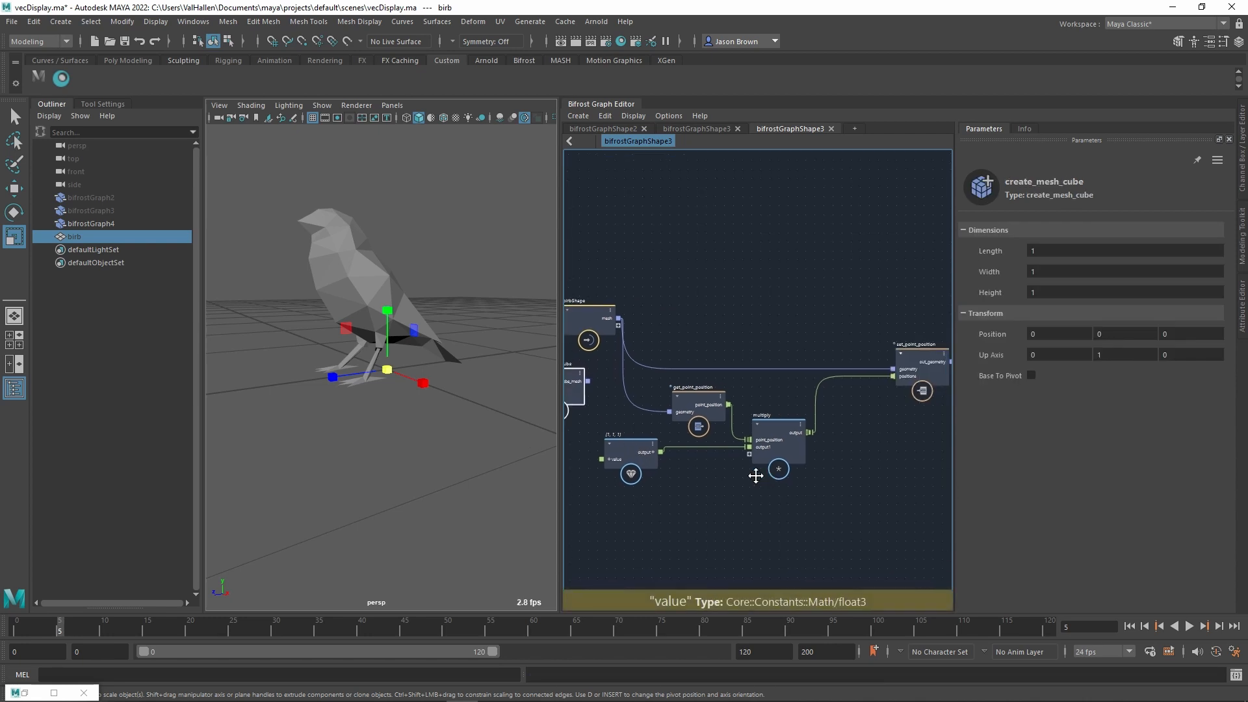
mouse_move(755, 475)
middle_mouse_down("alt")
mouse_move(730, 474)
mouse_move(780, 485)
middle_mouse_up("alt")
middle_click_drag(896, 486, 883, 489, "alt")
middle_click_drag(904, 440, 817, 448, "alt")
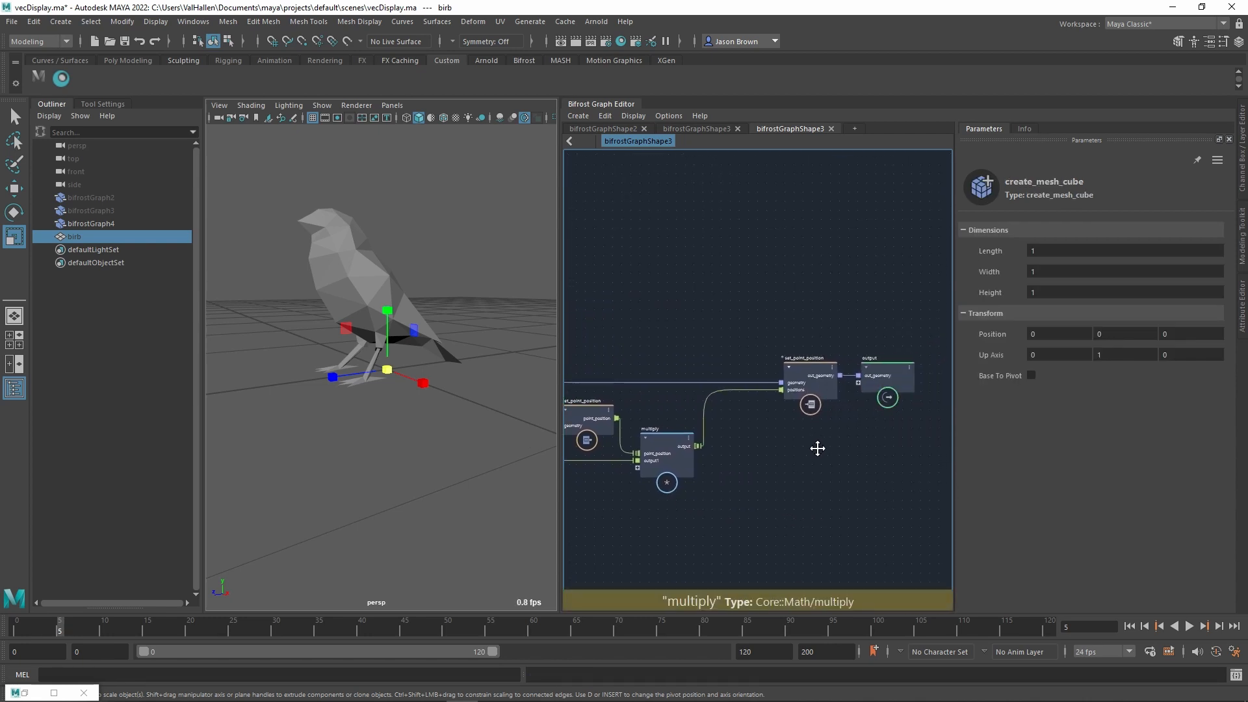
left_click(809, 377)
mouse_move(813, 403)
middle_mouse_down("alt")
mouse_move(848, 390)
mouse_move(836, 404)
mouse_move(900, 418)
middle_mouse_up("alt")
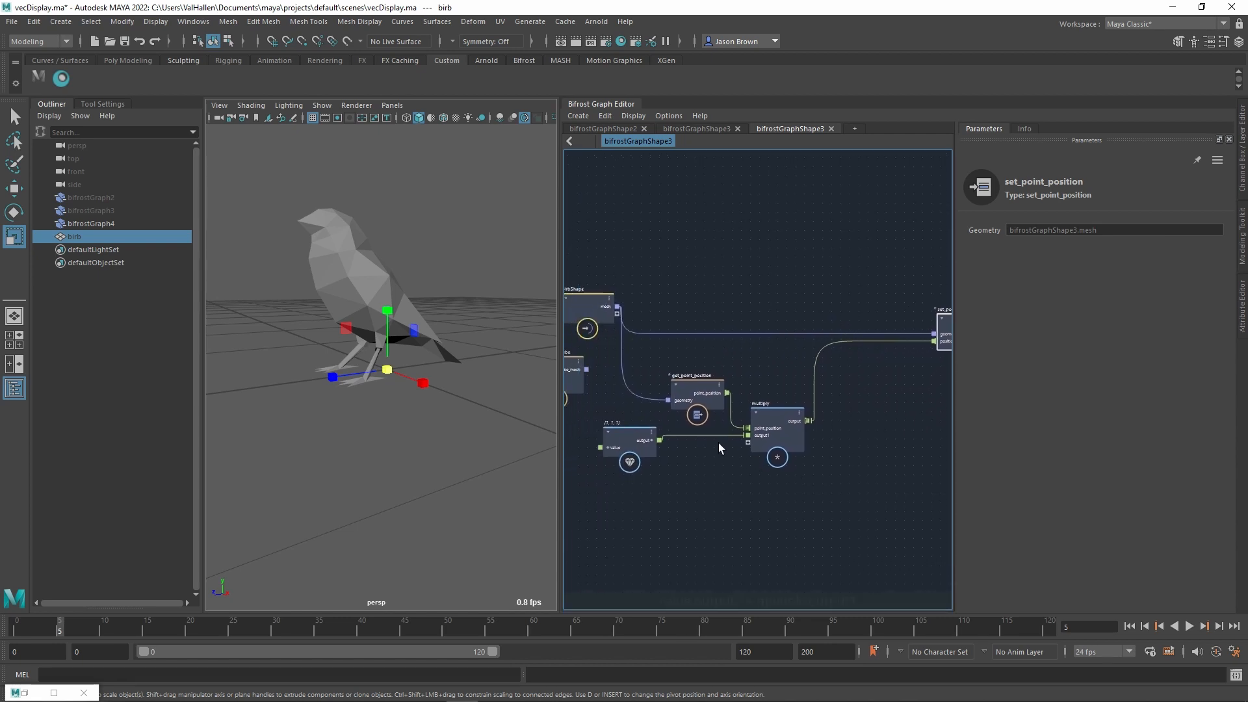
middle_click_drag(720, 448, 760, 445, "alt")
left_click_drag(740, 390, 711, 384)
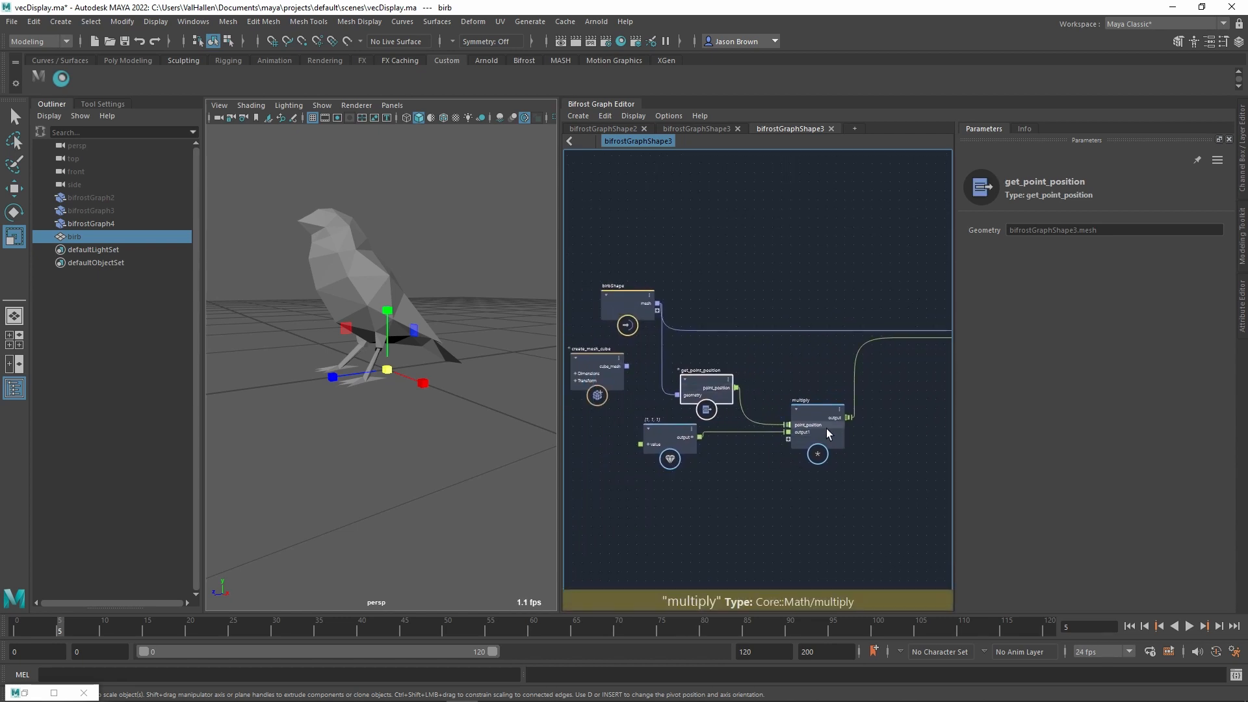
left_click_drag(829, 434, 791, 433)
left_click_drag(676, 456, 663, 450)
- Try rotating the hidden birb mesh with the Rotate tool in the viewport and undo the rotations
mouse_move(390, 393)
left_mouse_down("alt")
mouse_move(534, 408)
mouse_move(410, 399)
mouse_move(388, 414)
mouse_move(395, 397)
left_mouse_up("alt")
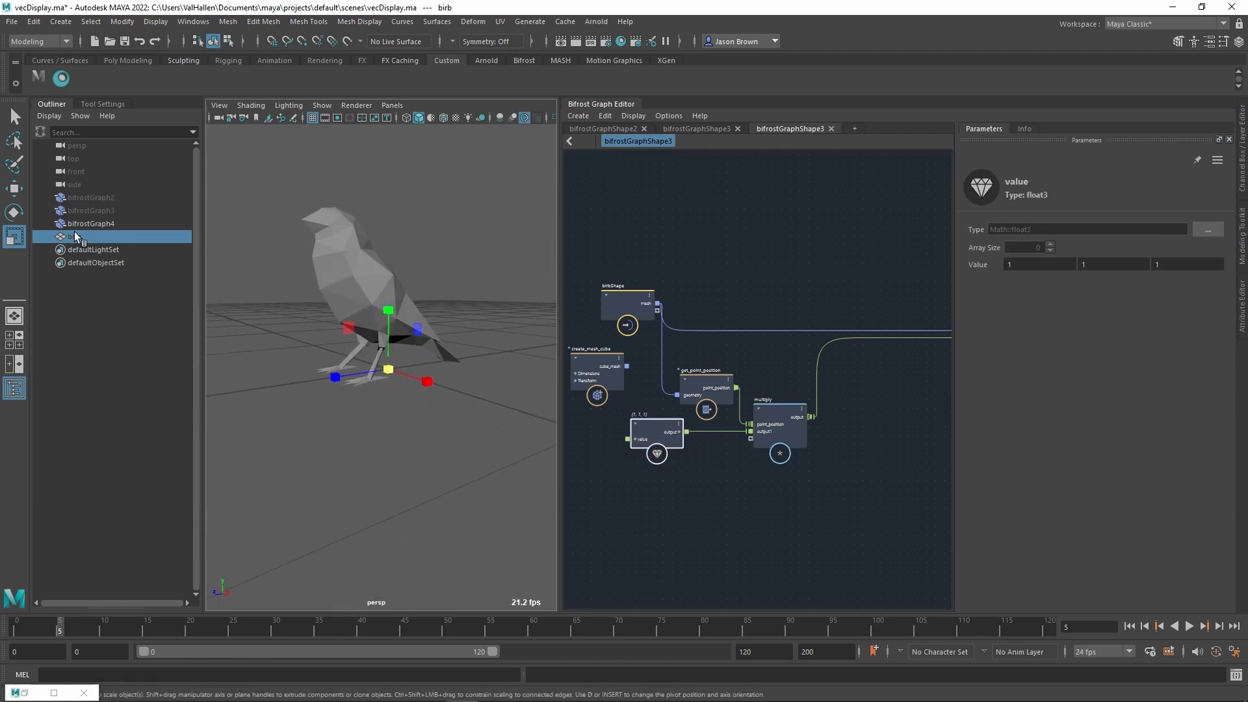
key("e")
left_click_drag(442, 364, 375, 381)
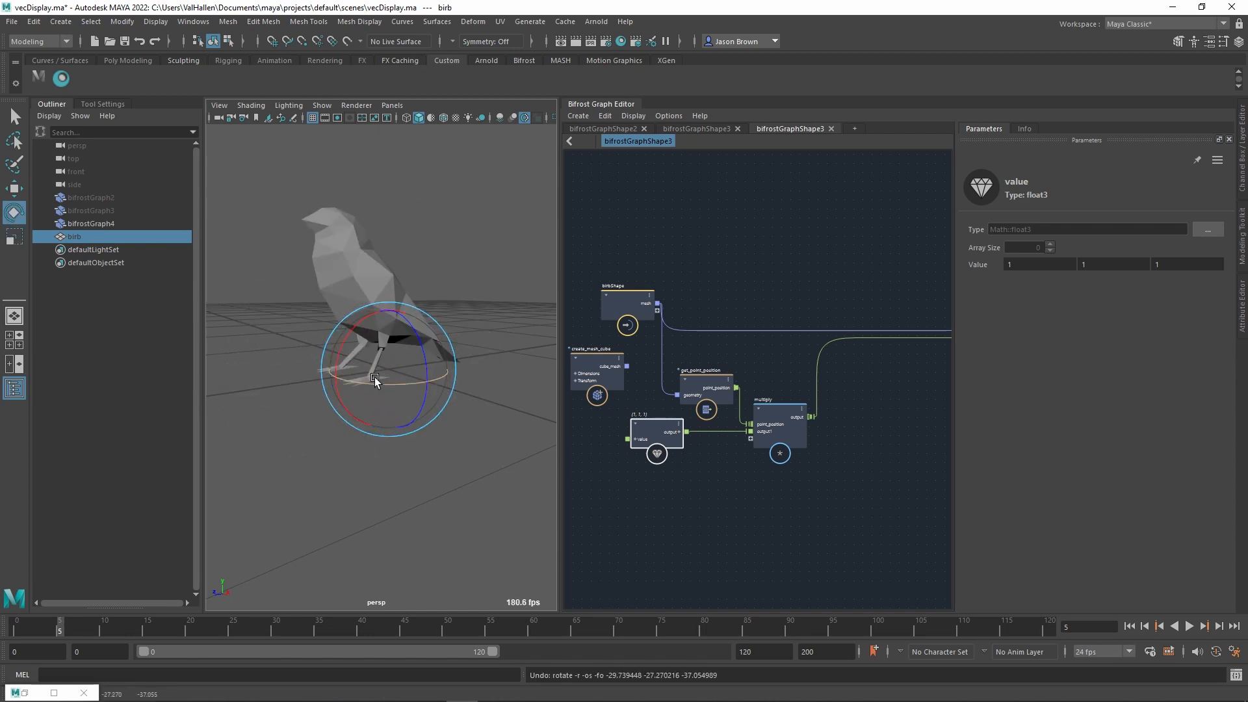
left_click_drag(349, 316, 511, 402, "alt")
key("ctrl+z")
key("ctrl+z")
- Widen the Bifrost Graph Editor at the viewport's expense and deselect the birb mesh
left_click(738, 500)
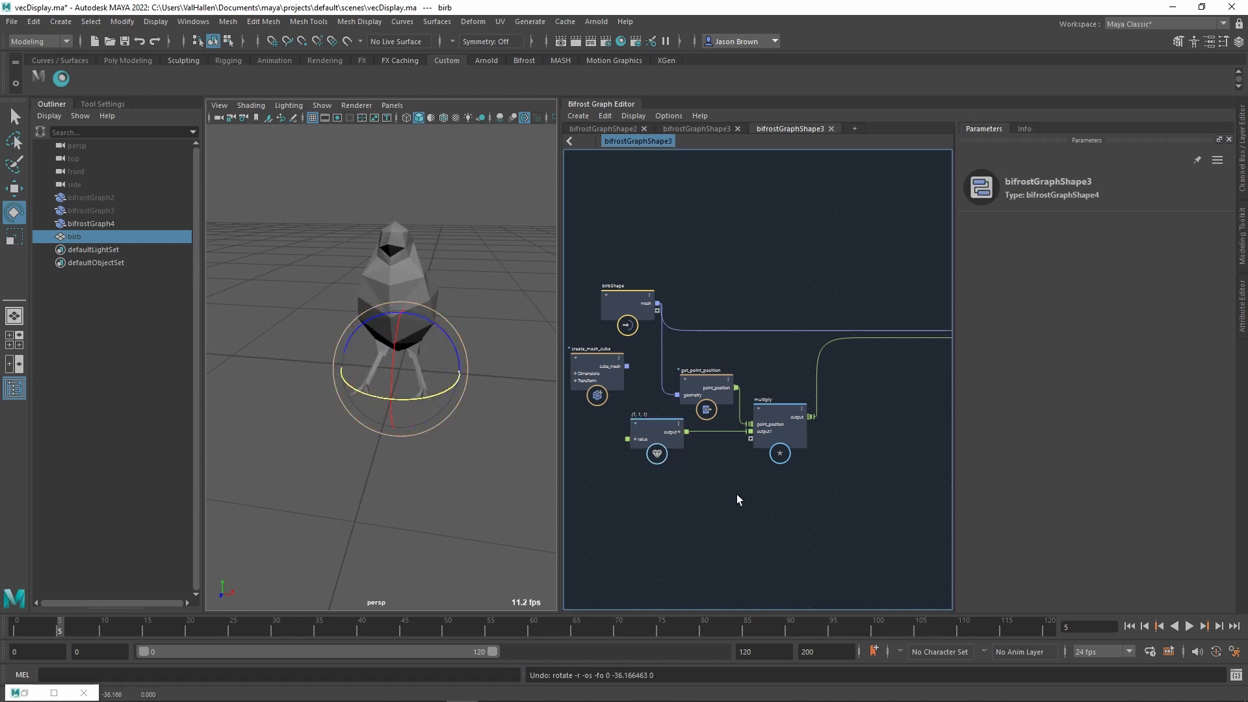
middle_click_drag(755, 470, 676, 459)
left_click_drag(560, 429, 490, 429)
middle_click_drag(583, 445, 578, 455)
scroll(433, 425, "up", 5)
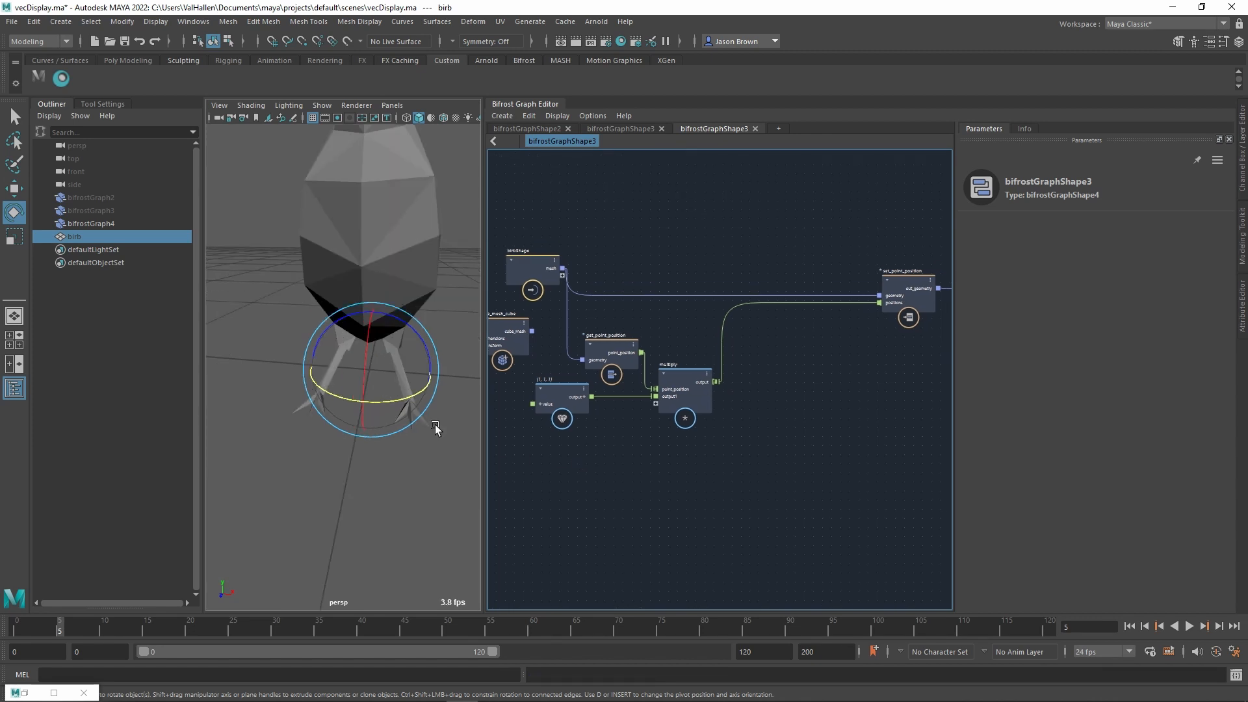
scroll(435, 426, "down", 5)
left_click_drag(435, 424, 386, 426, "alt")
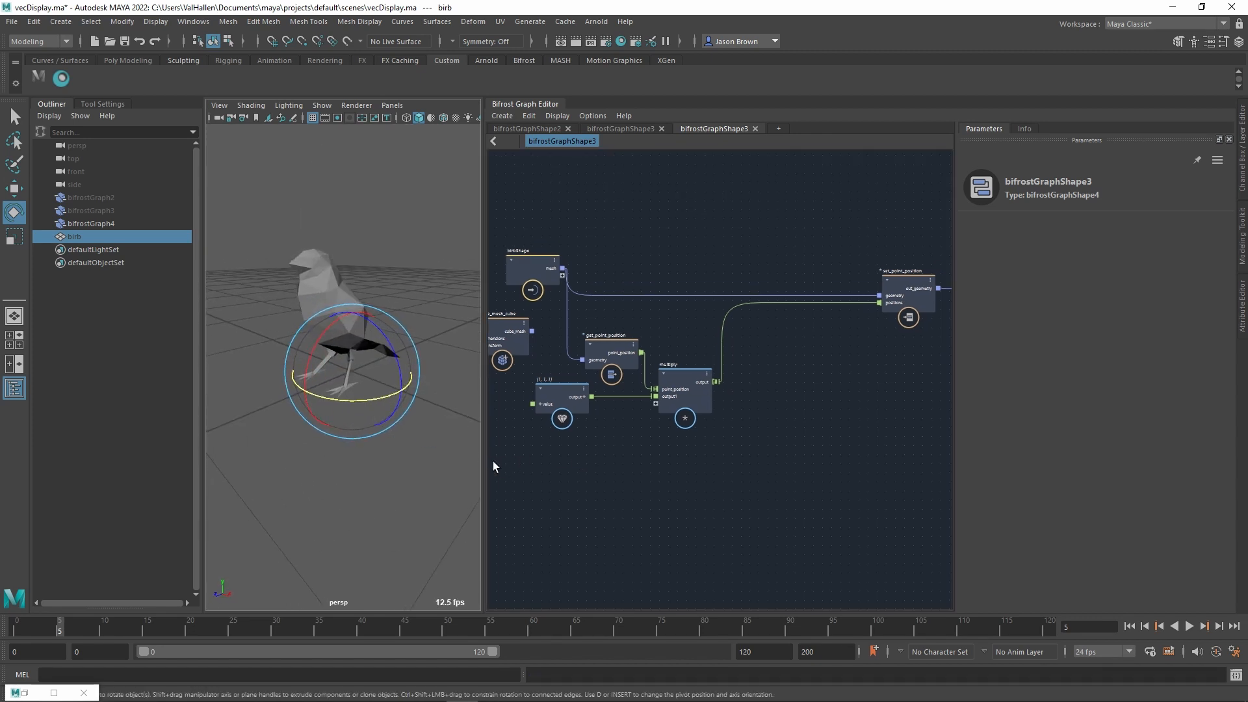
left_click(407, 242)
- Move the set_point_position and output nodes away from the multiply node to make room for more nodes
middle_click_drag(823, 484, 776, 494)
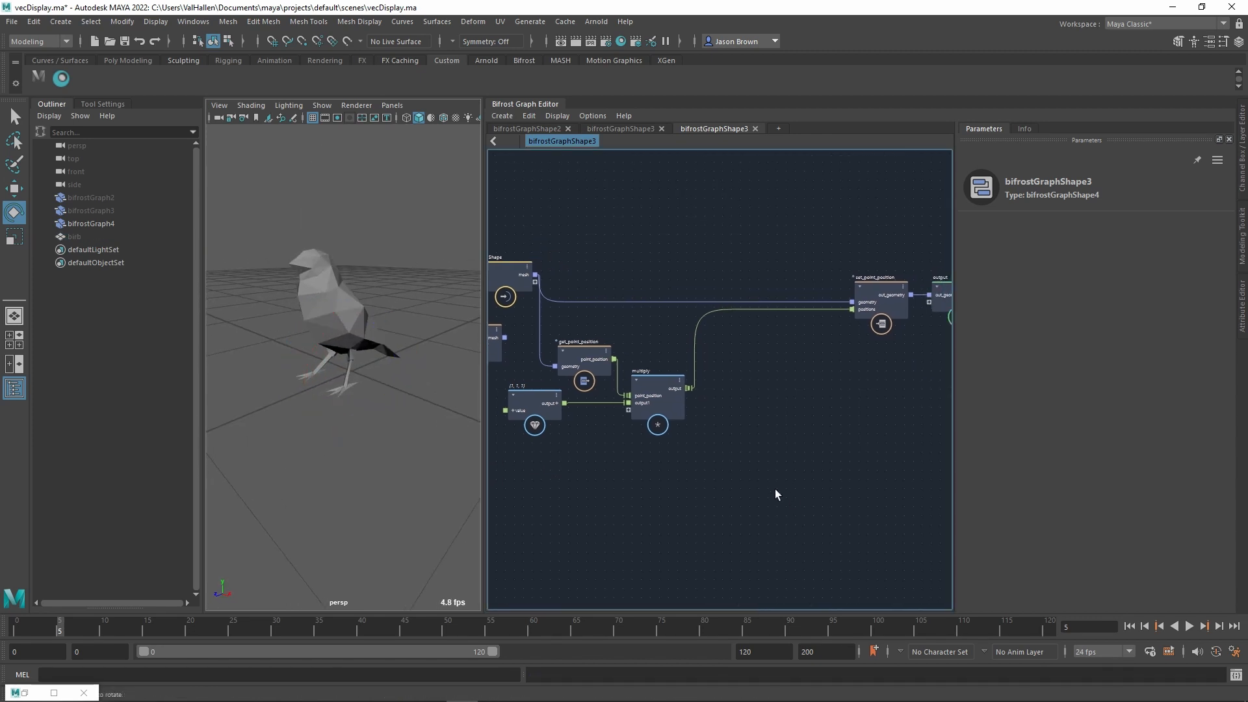
middle_click_drag(705, 431, 668, 432)
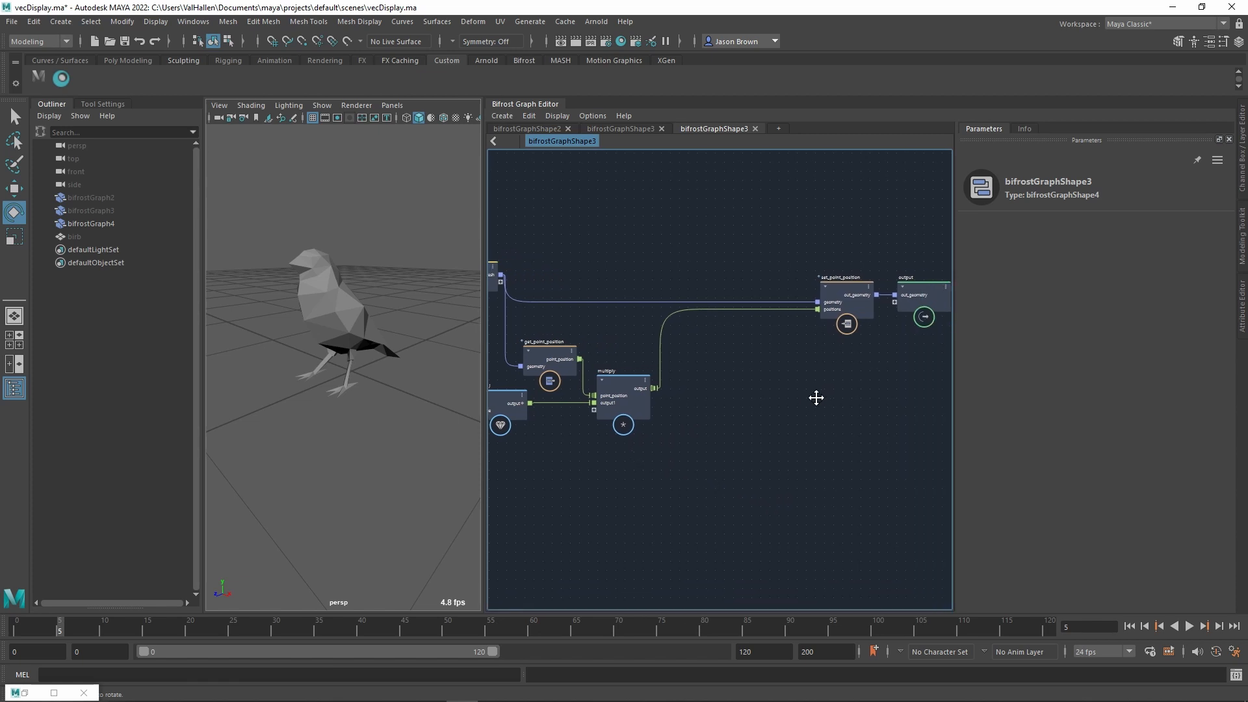
left_click_drag(809, 332, 925, 276)
left_click_drag(863, 303, 881, 275)
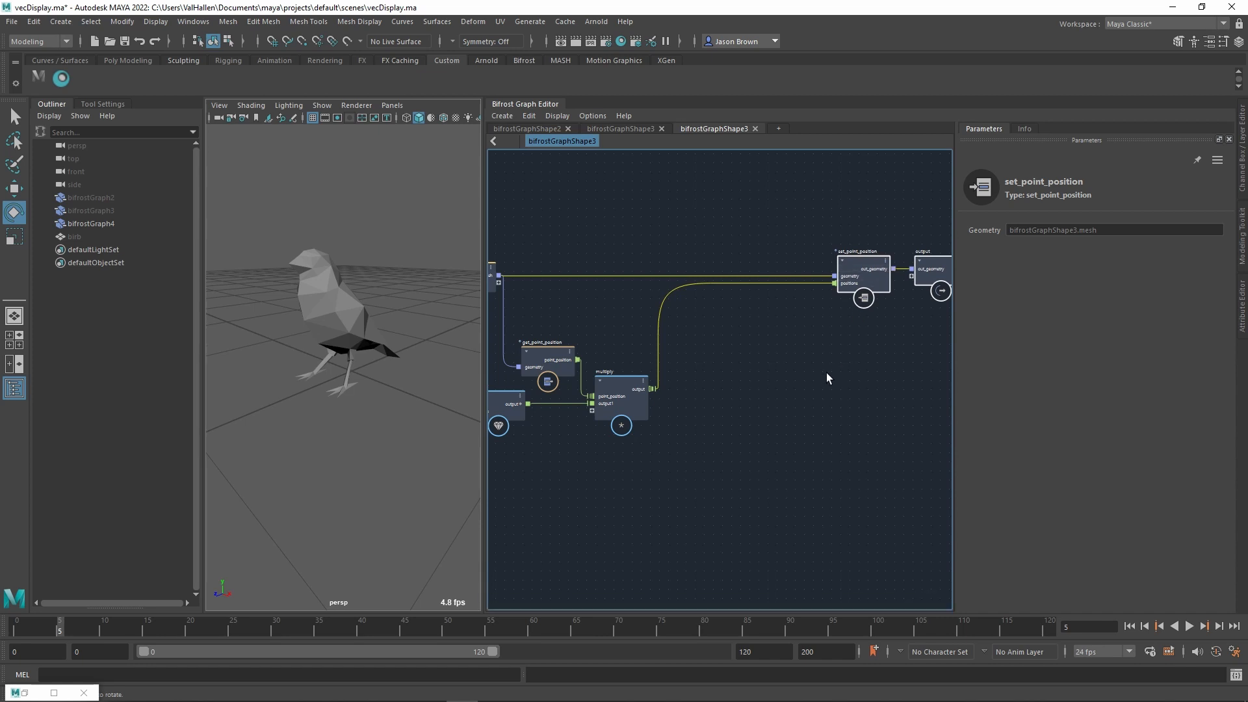
middle_click_drag(730, 426, 738, 428)
left_click(738, 427)
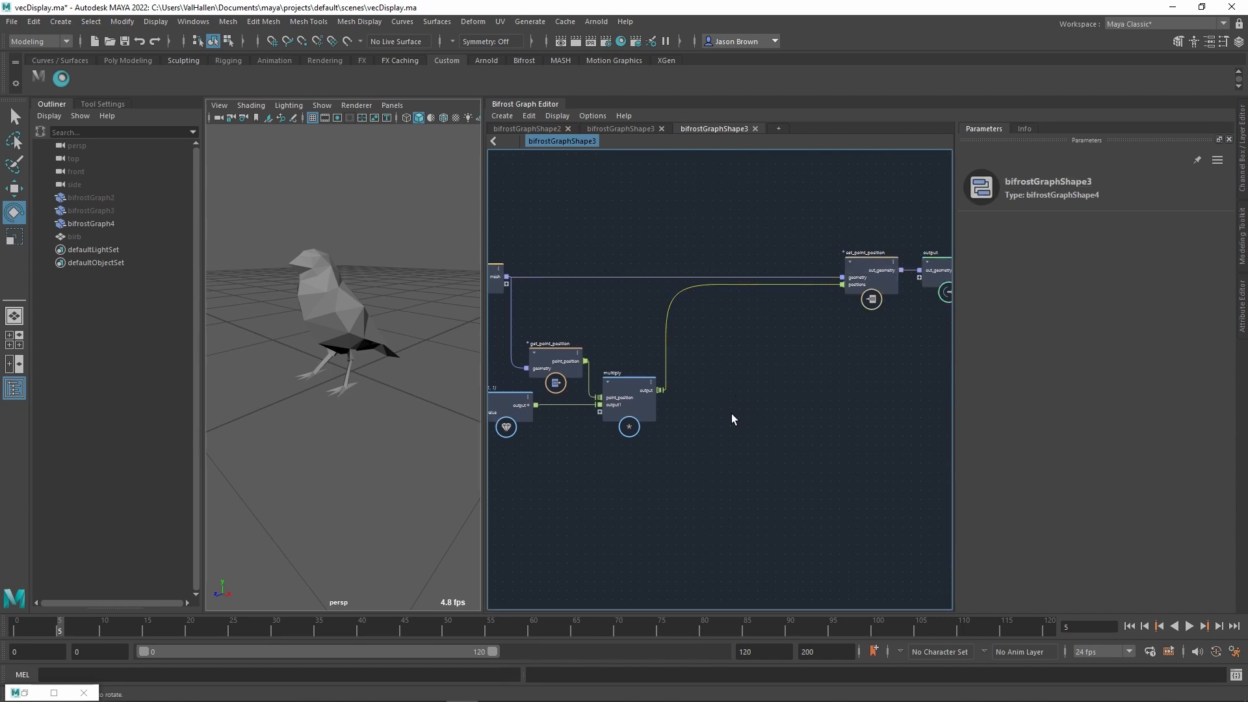
- Add an axis_angle_to_quaternion node to the graph beside the multiply node
key("Tab")
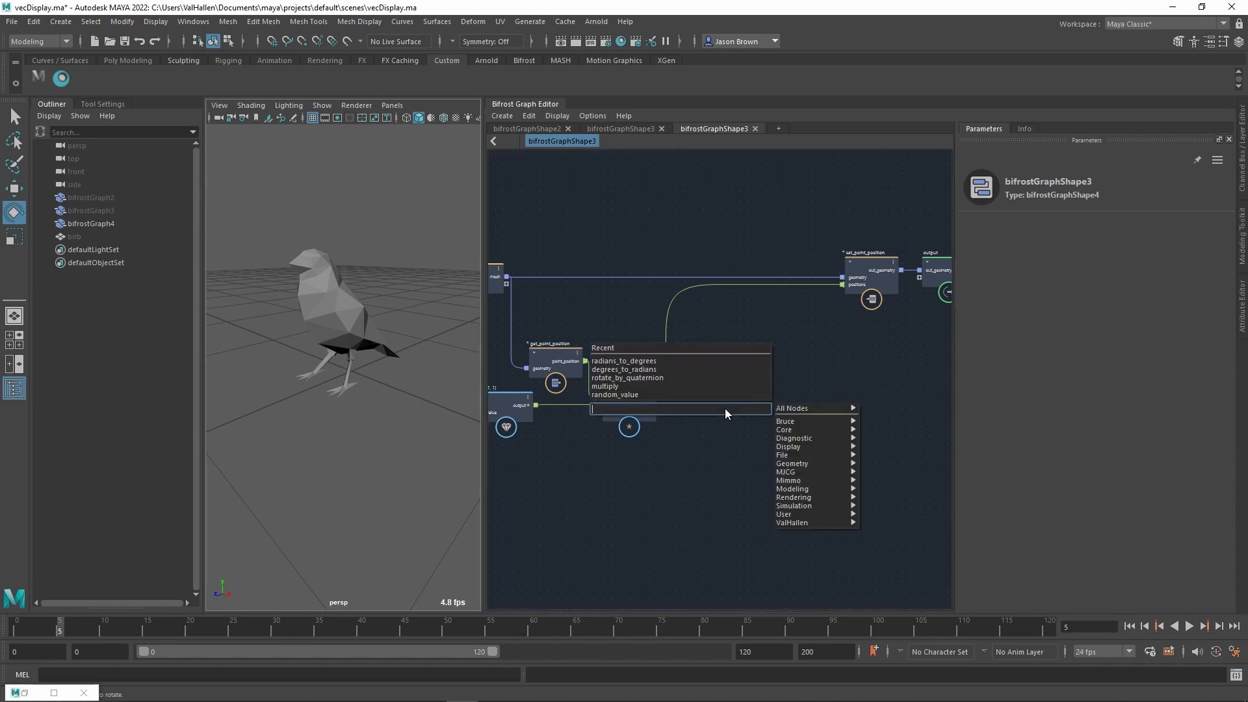
type("axis")
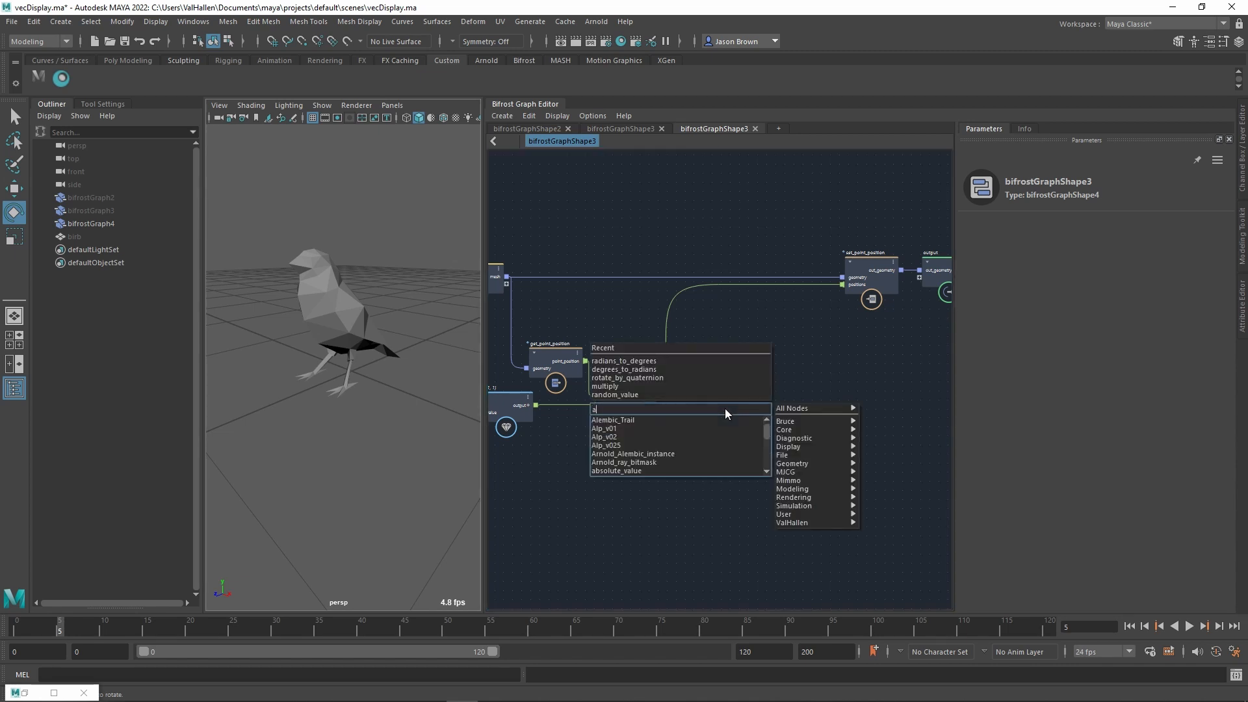
key("Down")
key("Down")
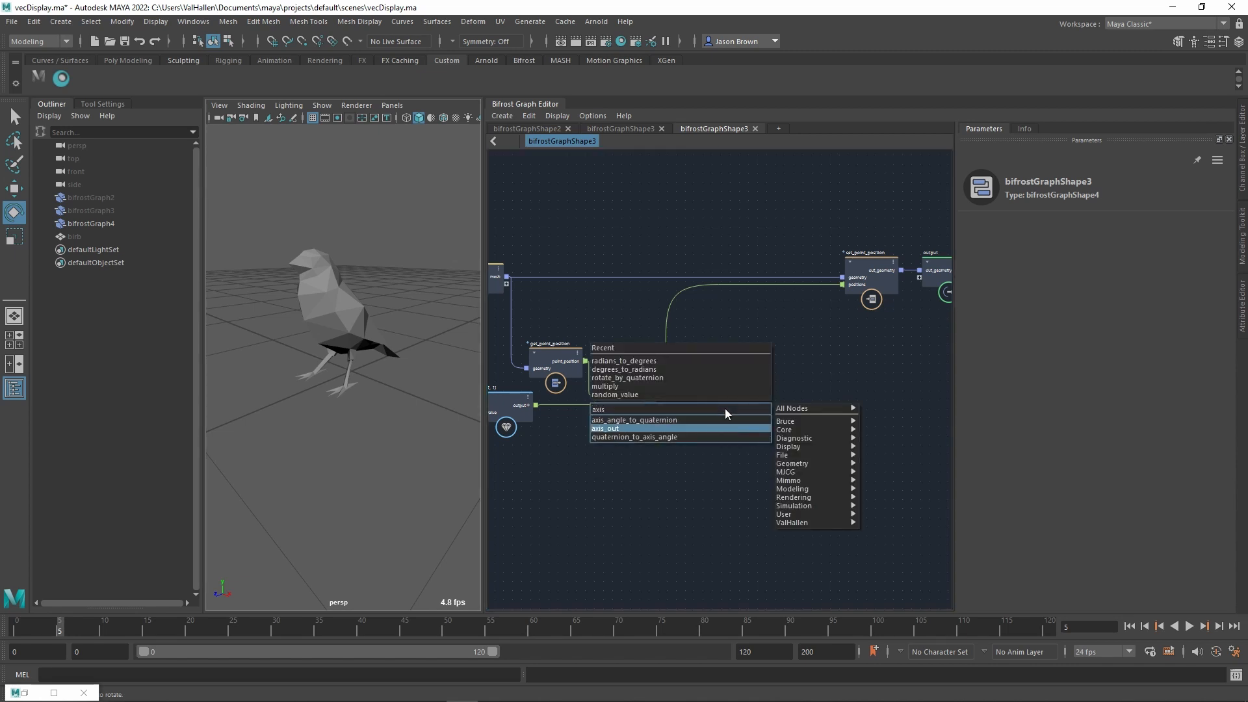
key("Up")
key("Return")
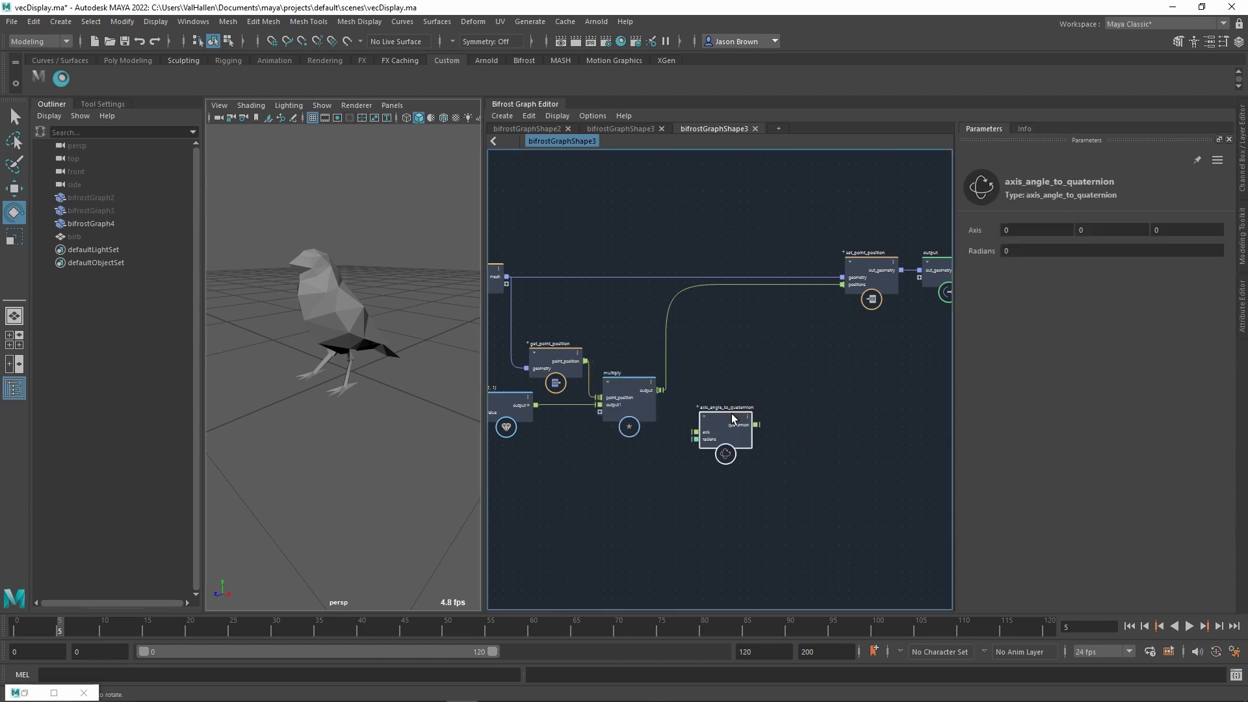
- Add a degrees_to_radians node and connect its radians output to axis_angle_to_quaternion's radians input
scroll(762, 402, "up", 3)
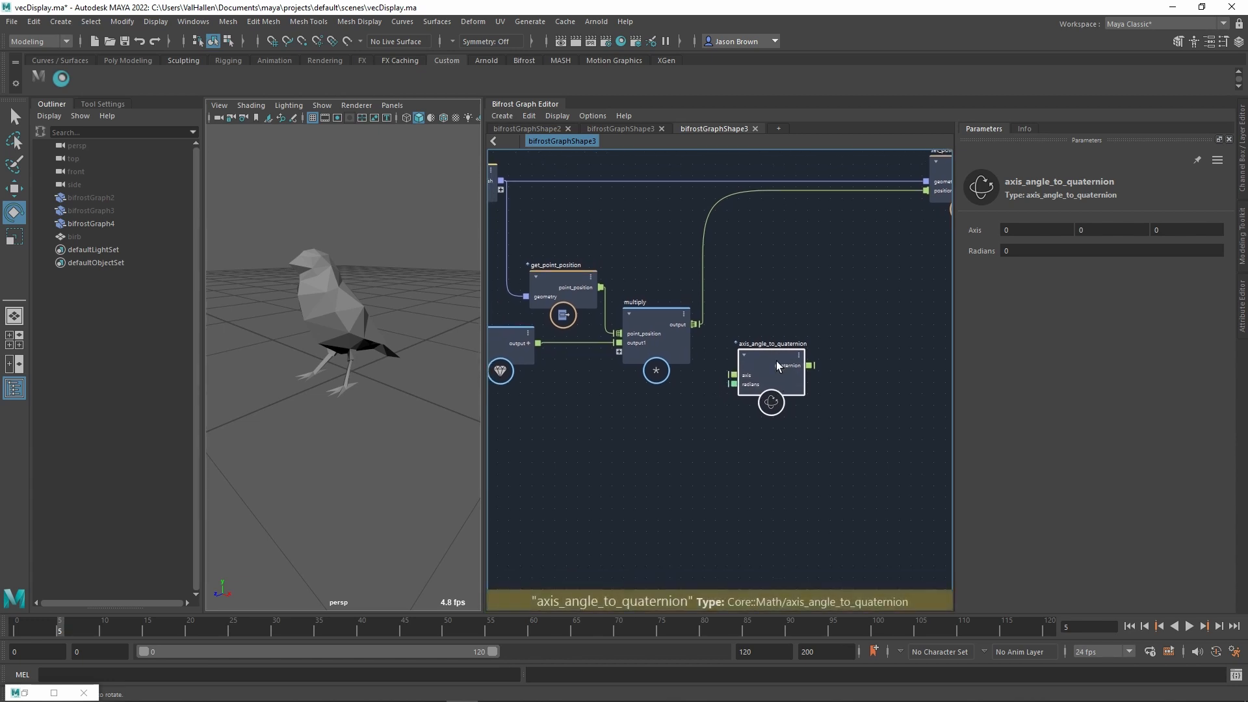
key("Tab")
type("degrees")
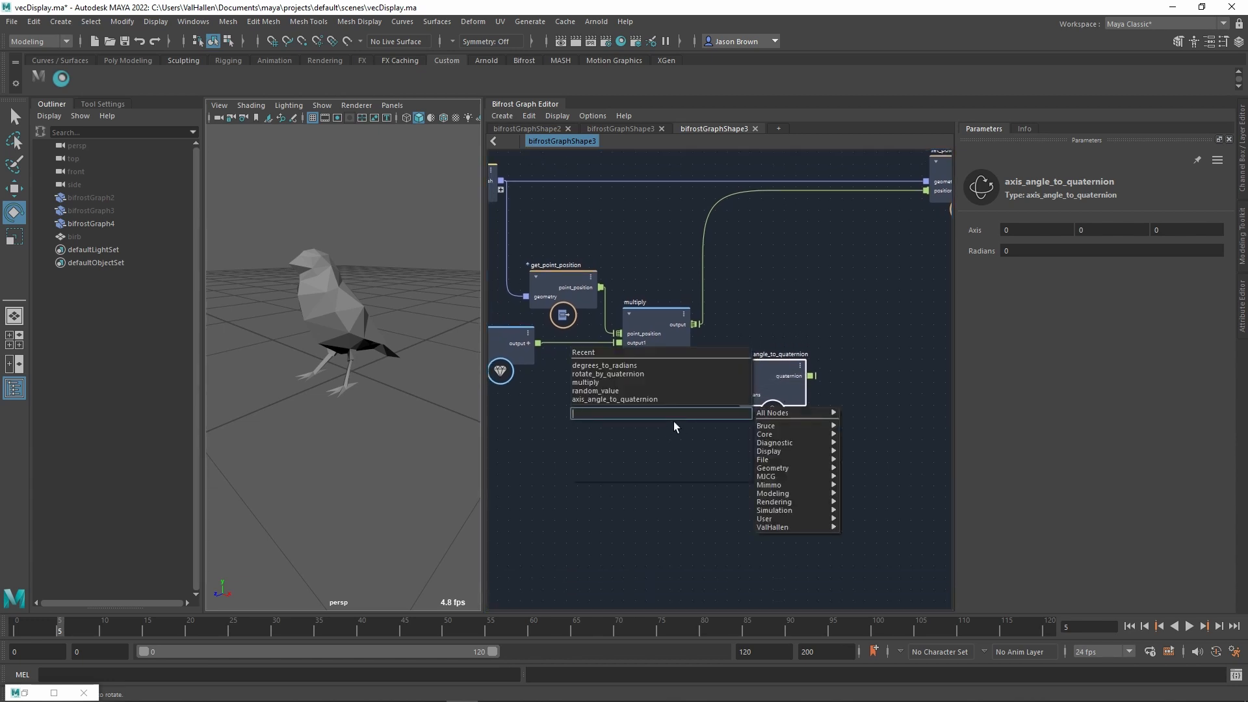
key("Down")
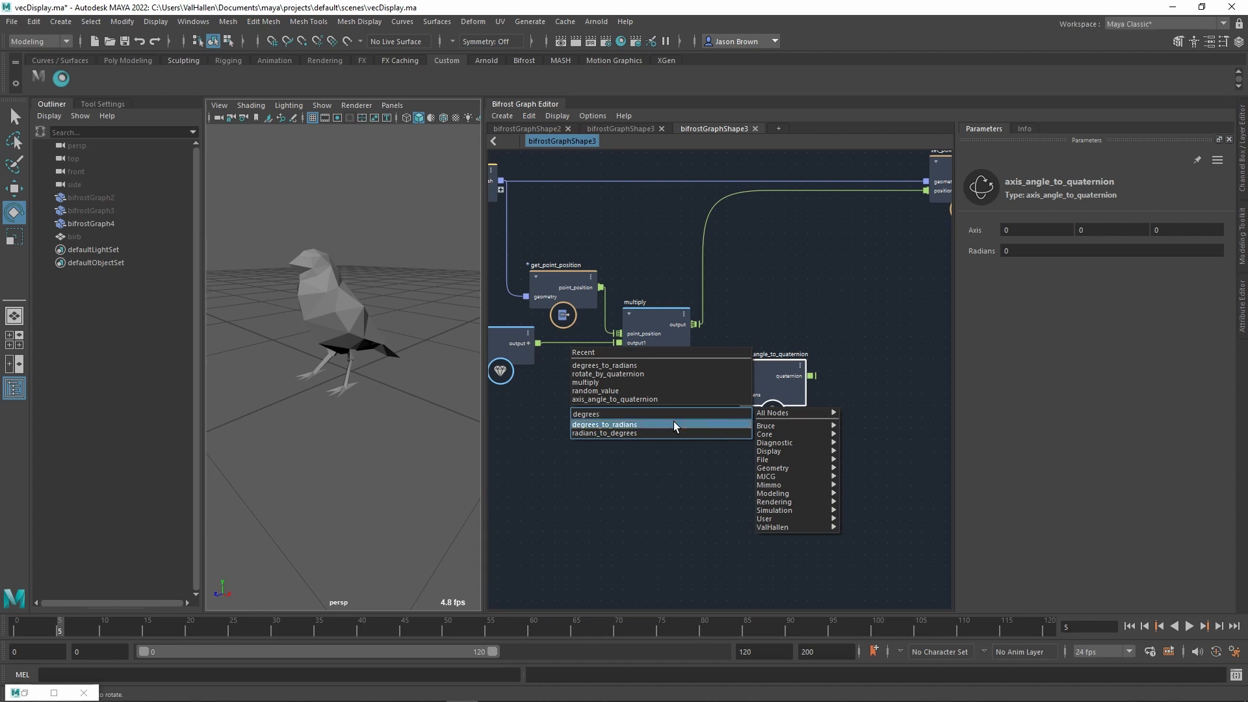
left_click(674, 425)
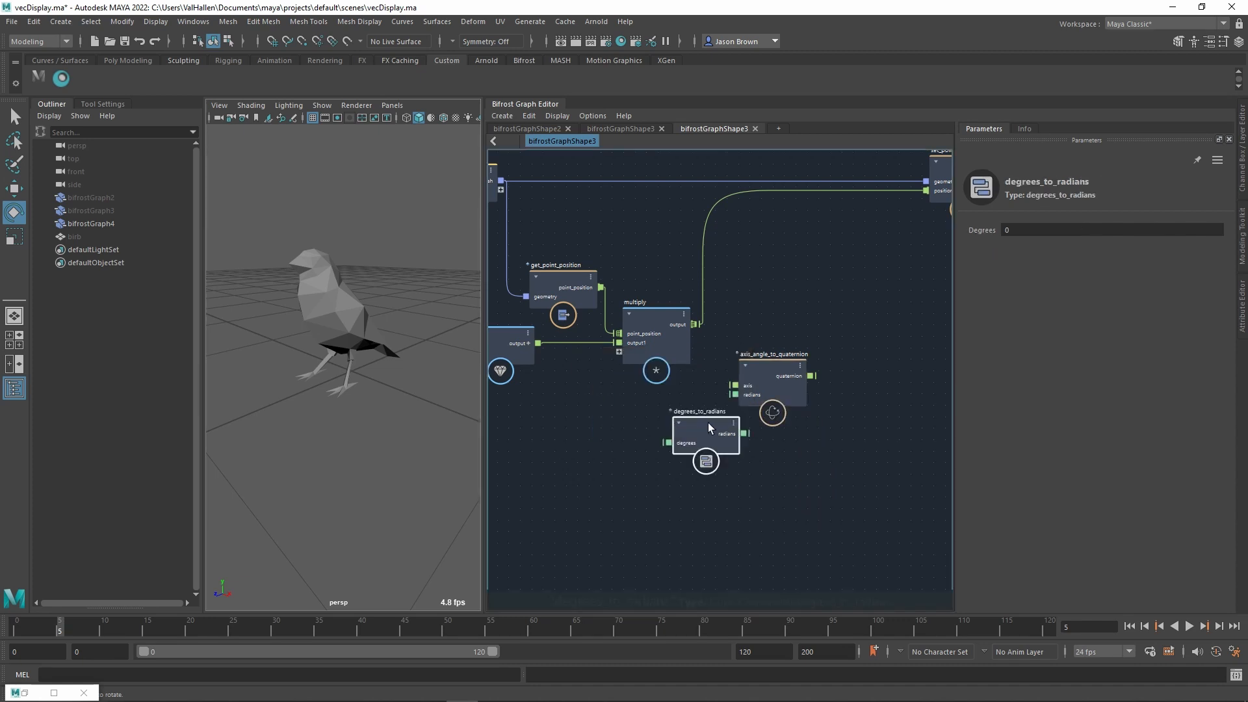
left_click_drag(707, 422, 735, 395)
- Set the second axis component of axis_angle_to_quaternion to 1 so the axis points along Y
left_click(767, 408)
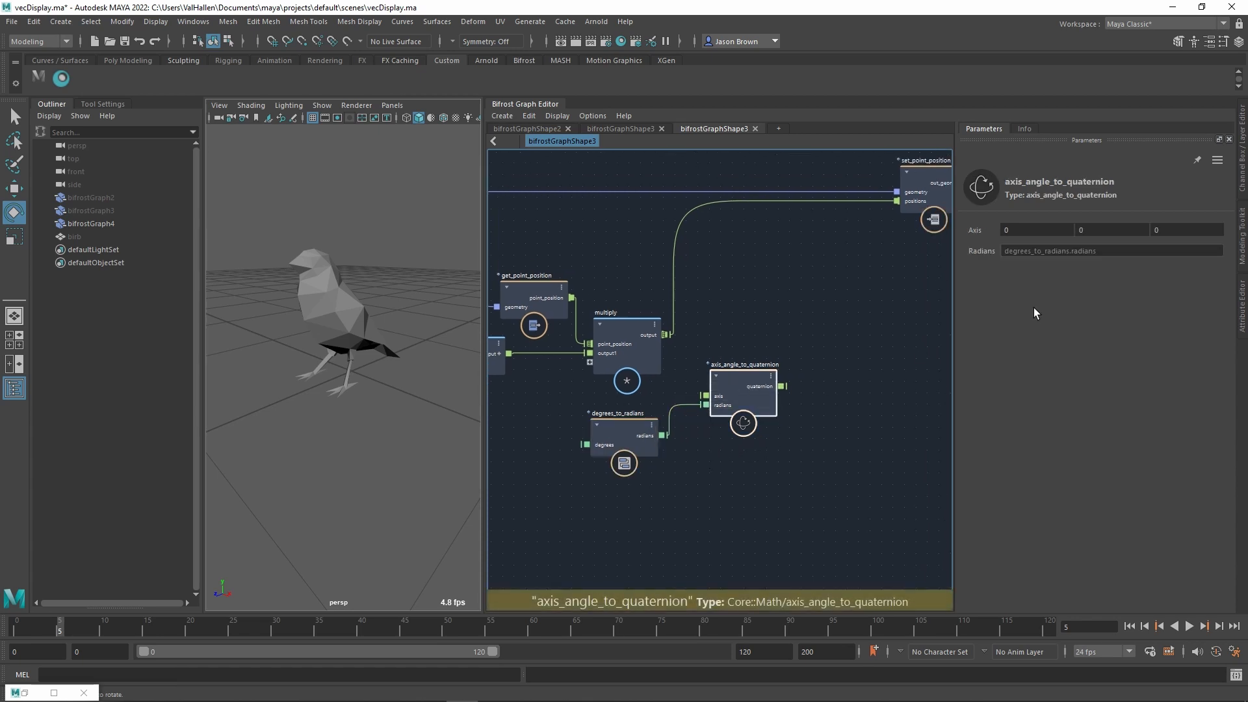
left_click(1118, 233)
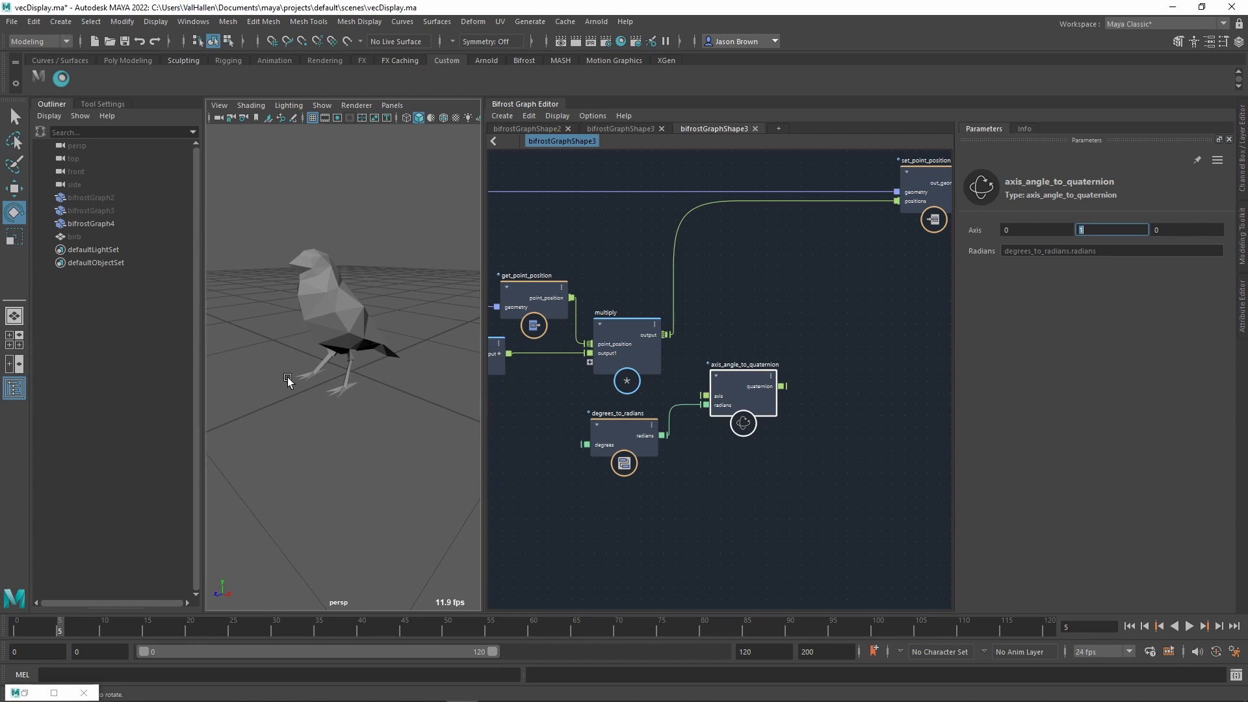
middle_click_drag(752, 518, 728, 560, "alt")
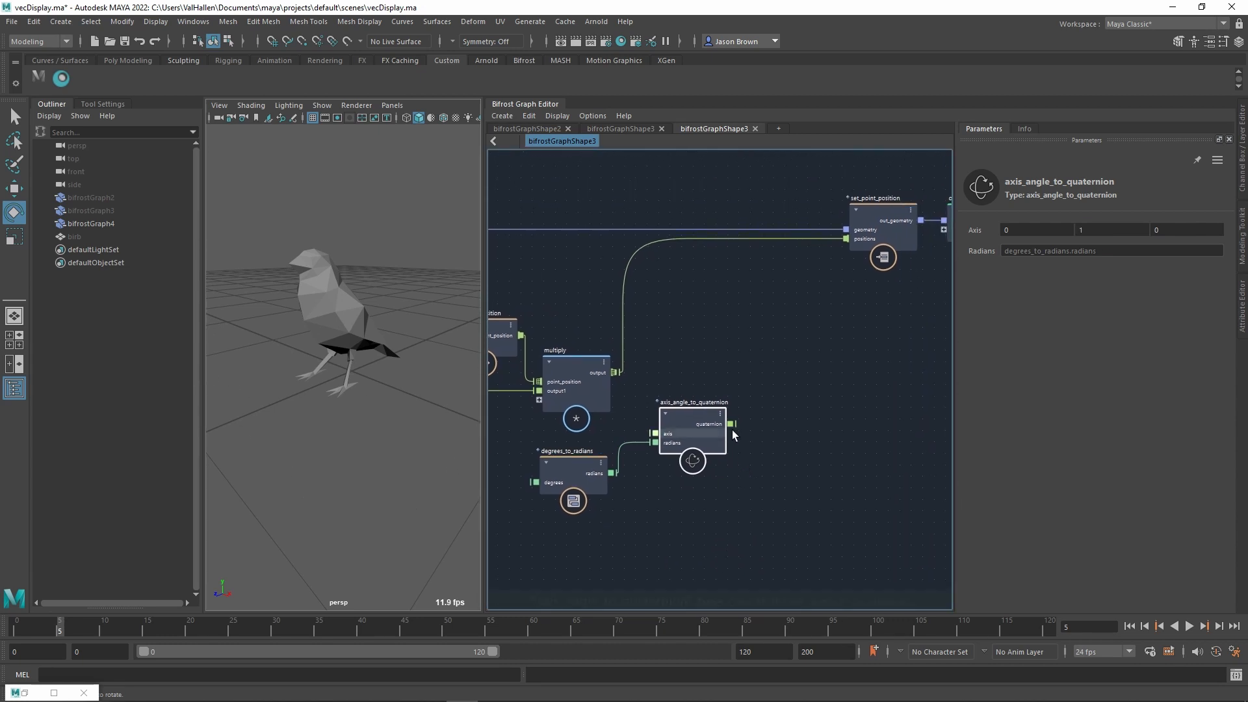
- Add a rotate_by_quaternion node with its vector input fed by multiply's output, and place it below set_point_position
left_click_drag(616, 372, 713, 325)
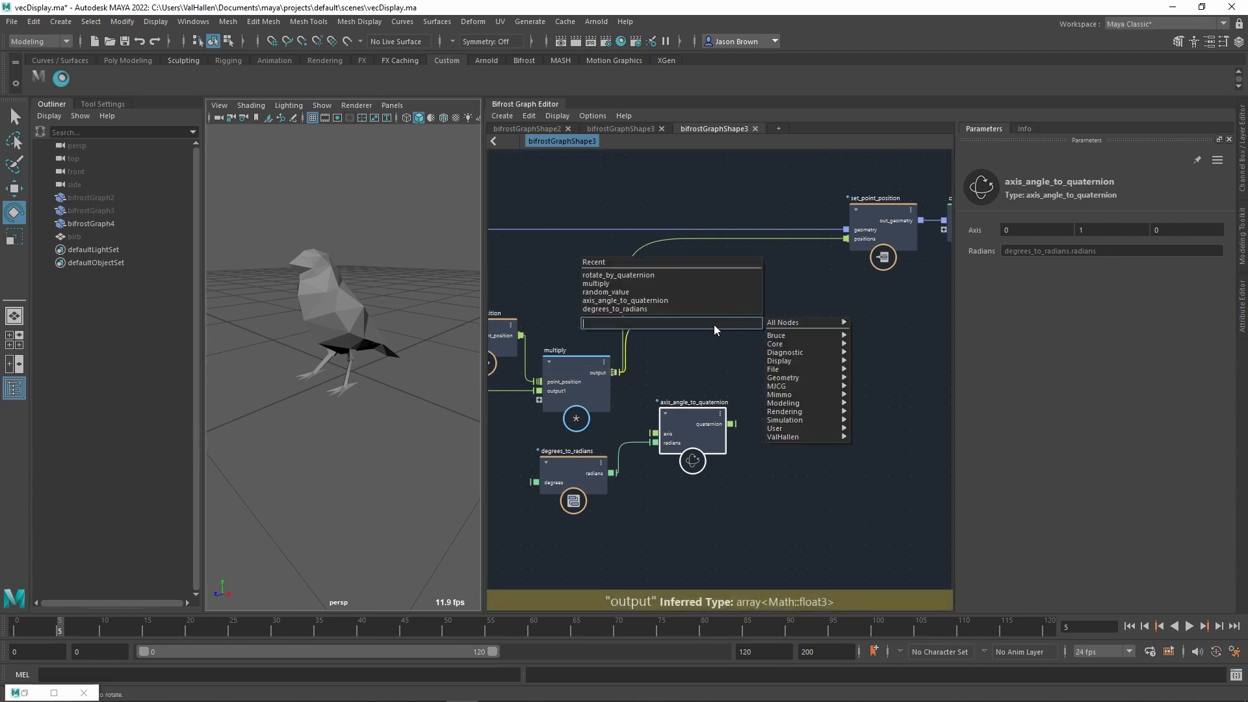
type("rotate")
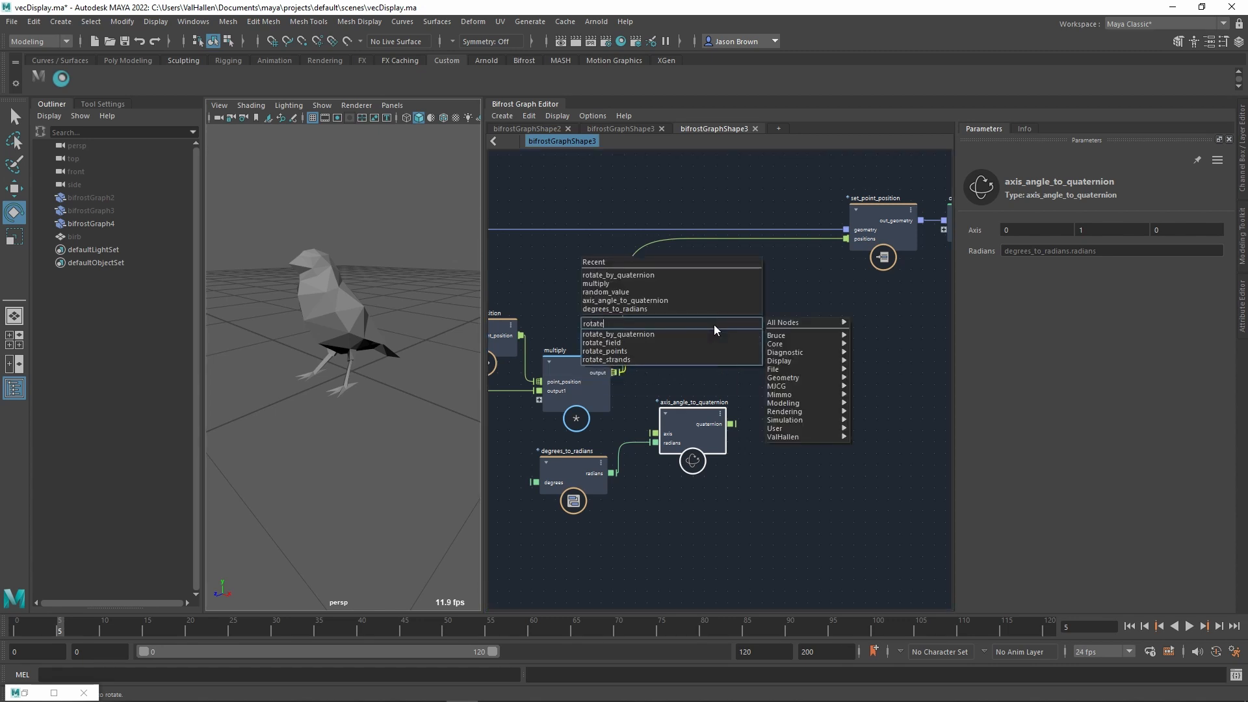
key("Return")
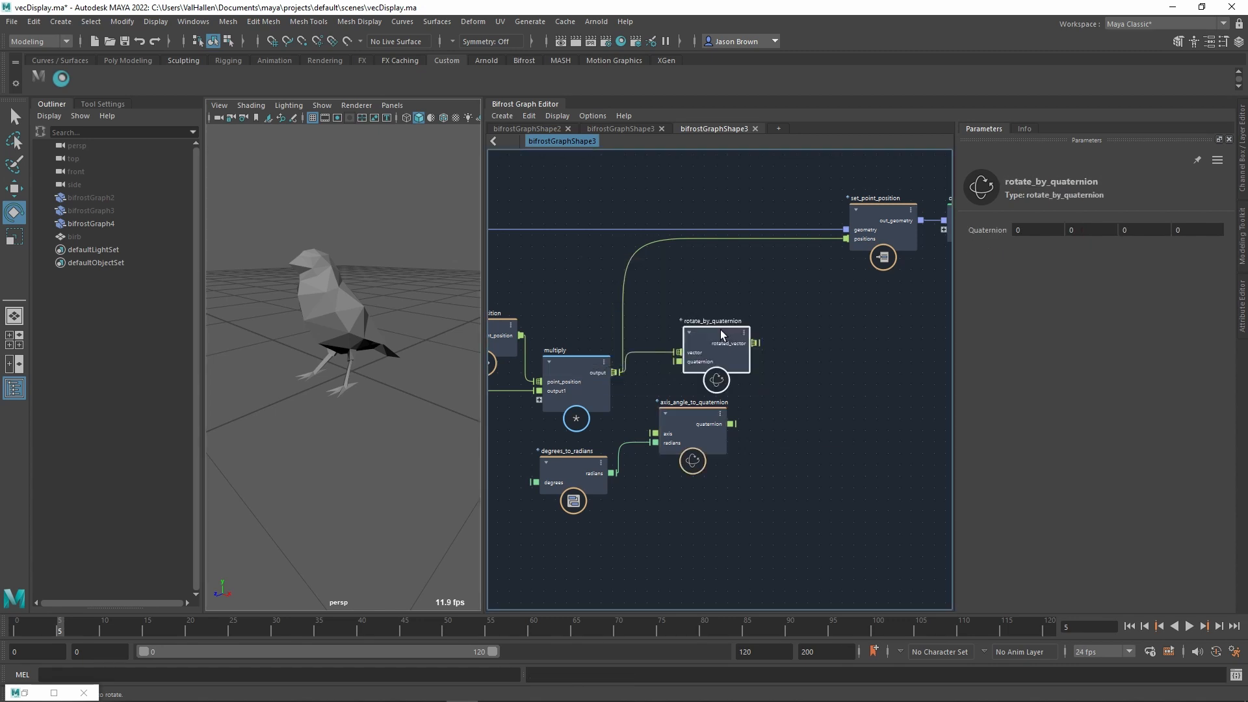
left_click_drag(720, 329, 768, 280)
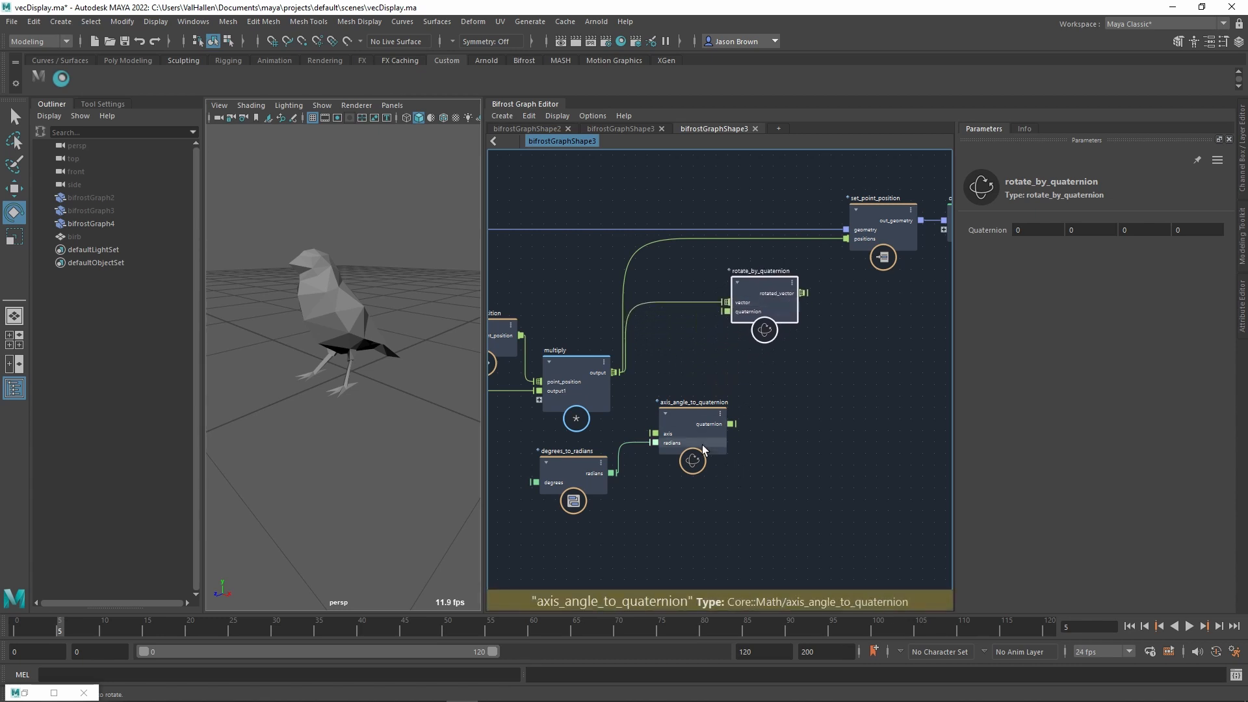
- Connect axis_angle_to_quaternion's quaternion output to rotate_by_quaternion, and its rotated_vector output to set_point_position's positions input
left_click_drag(701, 445, 793, 296)
middle_click_drag(832, 297, 819, 315, "alt")
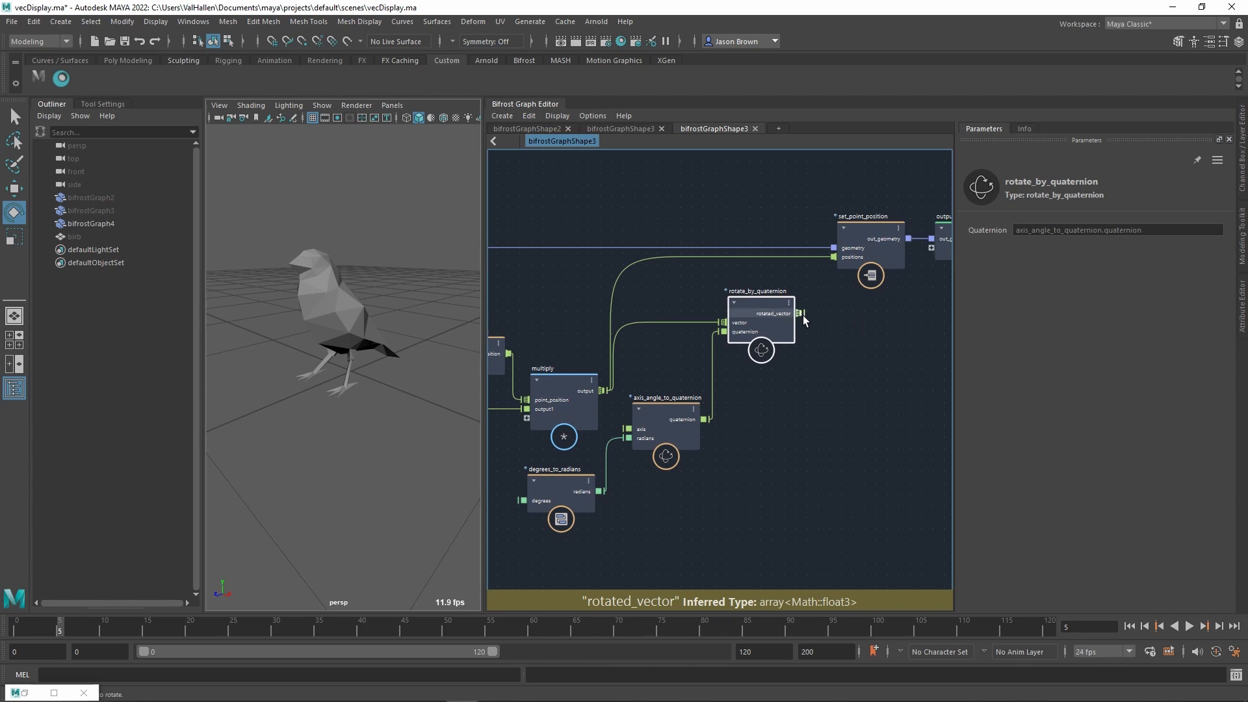
left_click_drag(800, 313, 835, 257)
- Set the degrees_to_radians node's Degrees to 30
middle_click_drag(745, 505, 838, 465, "alt")
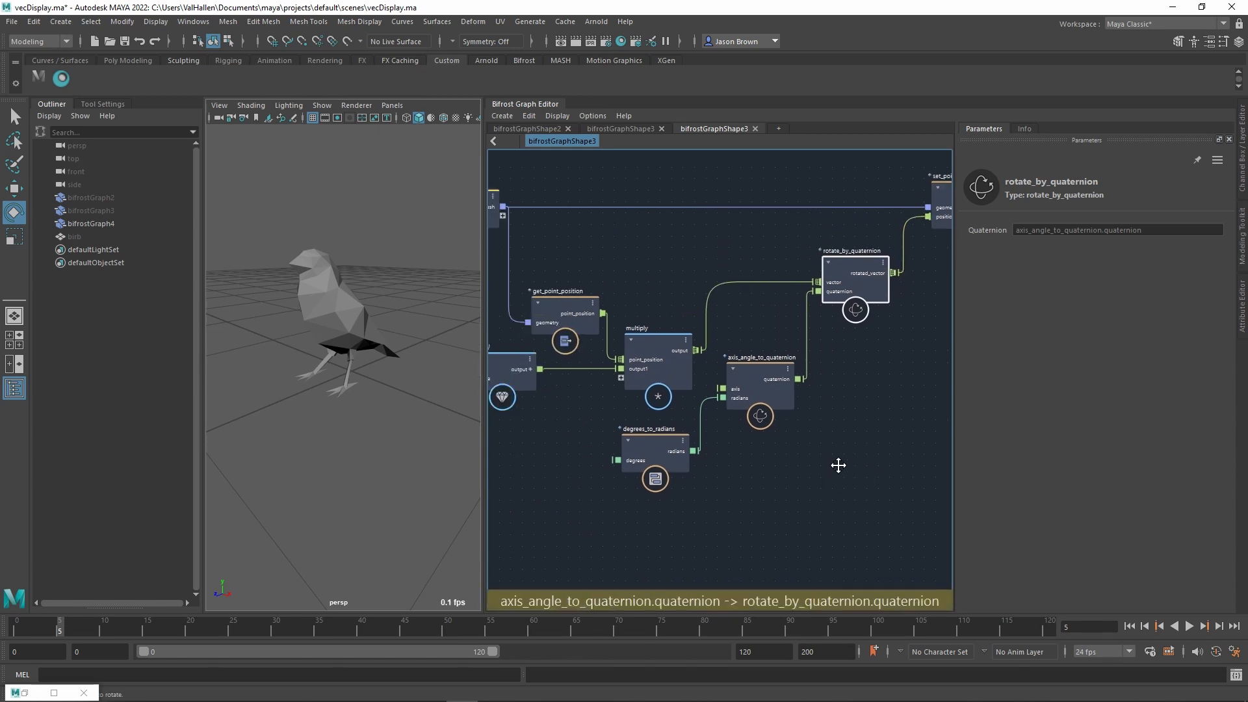
left_click(667, 444)
mouse_move(1053, 241)
left_mouse_down()
mouse_move(1175, 242)
mouse_move(1043, 243)
mouse_move(1164, 247)
mouse_move(1057, 245)
left_mouse_up()
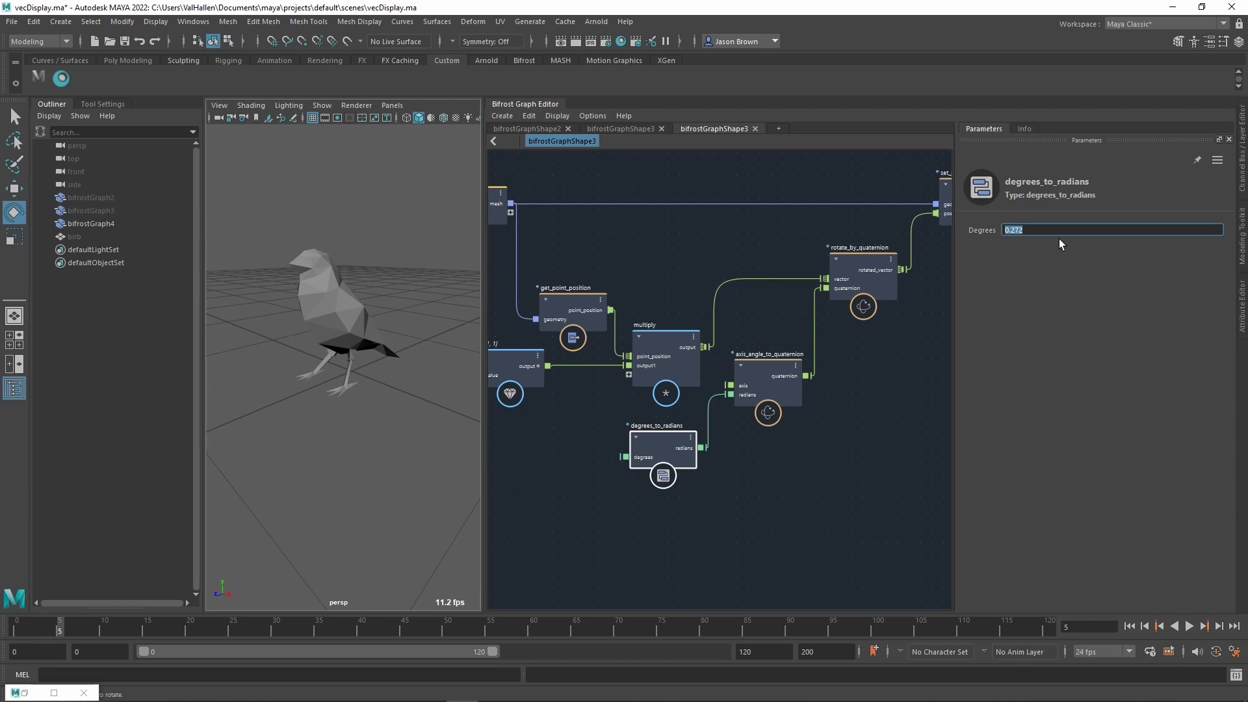
type("30")
key("Return")
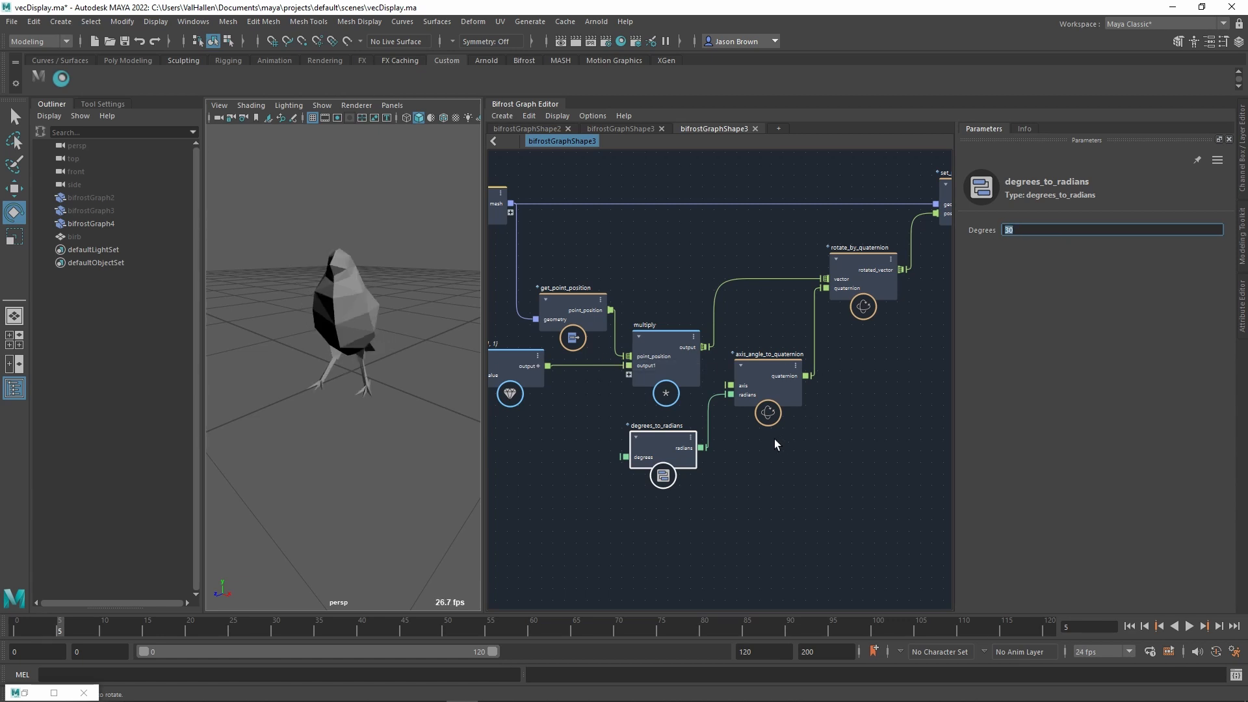
- Try other X and Y axis values on axis_angle_to_quaternion, and restore the axis to 0, 1, 0
middle_click_drag(825, 416, 824, 426)
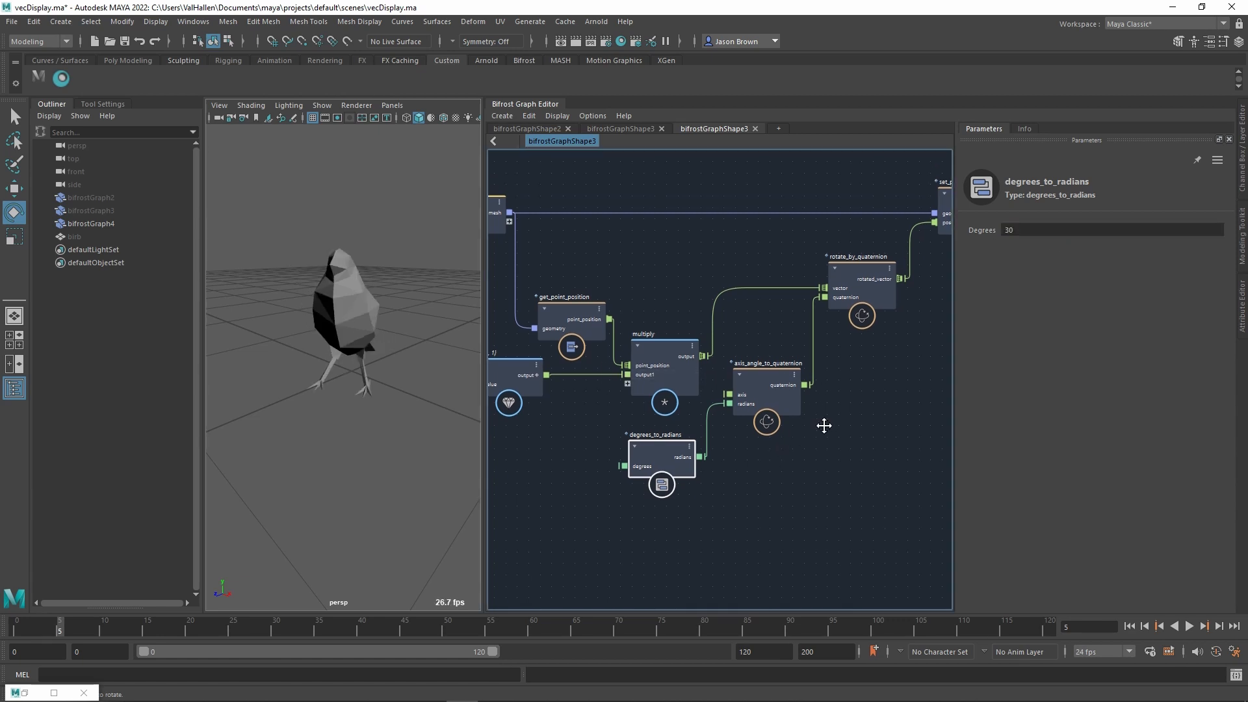
left_click(753, 388)
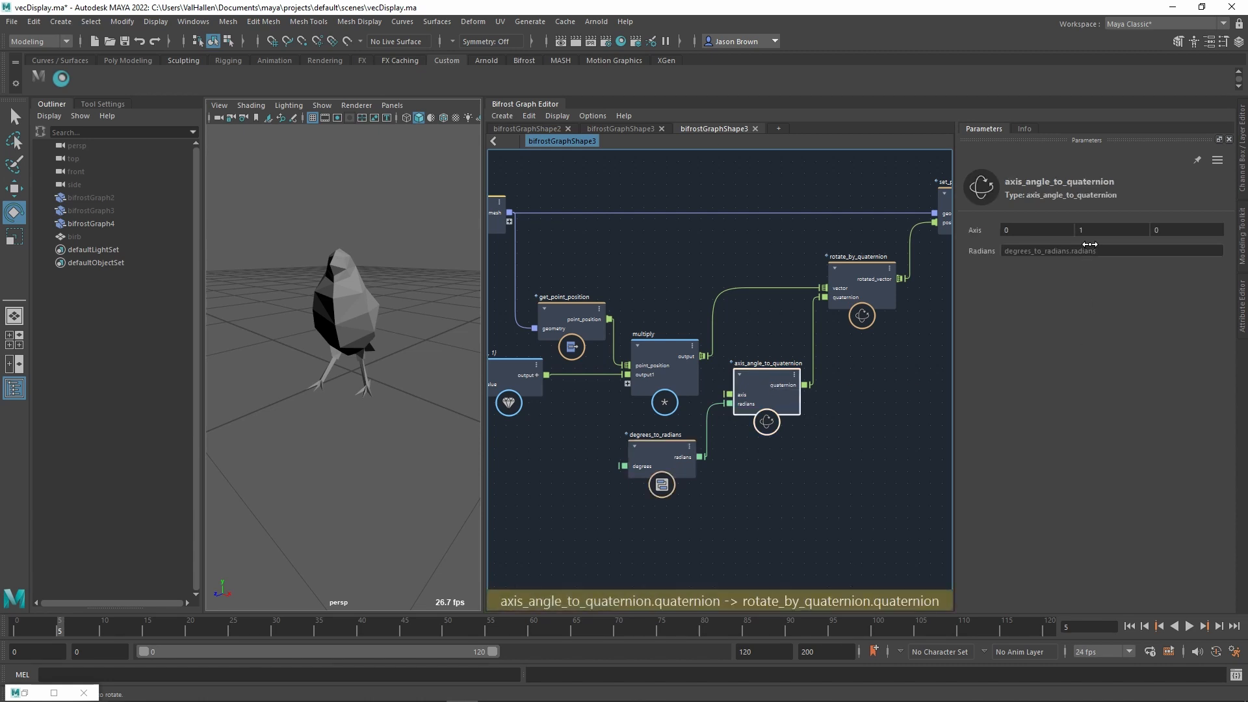
left_click_drag(1090, 243, 1092, 289)
type("02596")
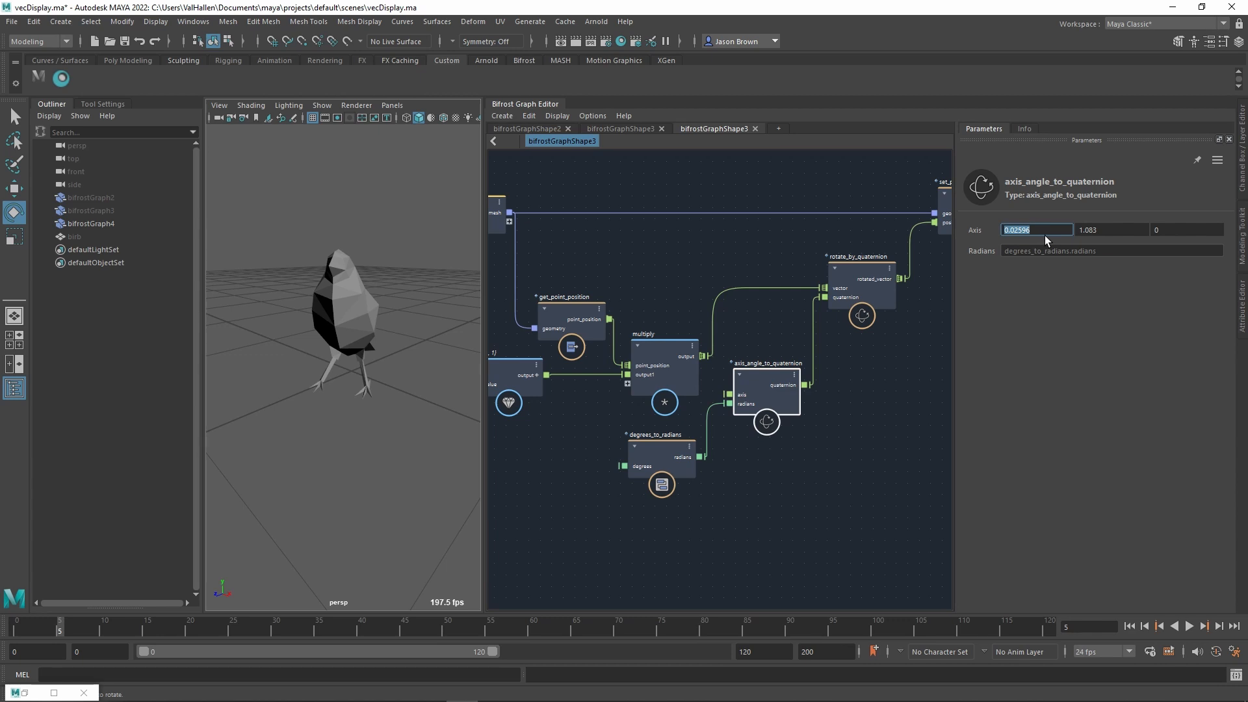
key("Tab")
type("1")
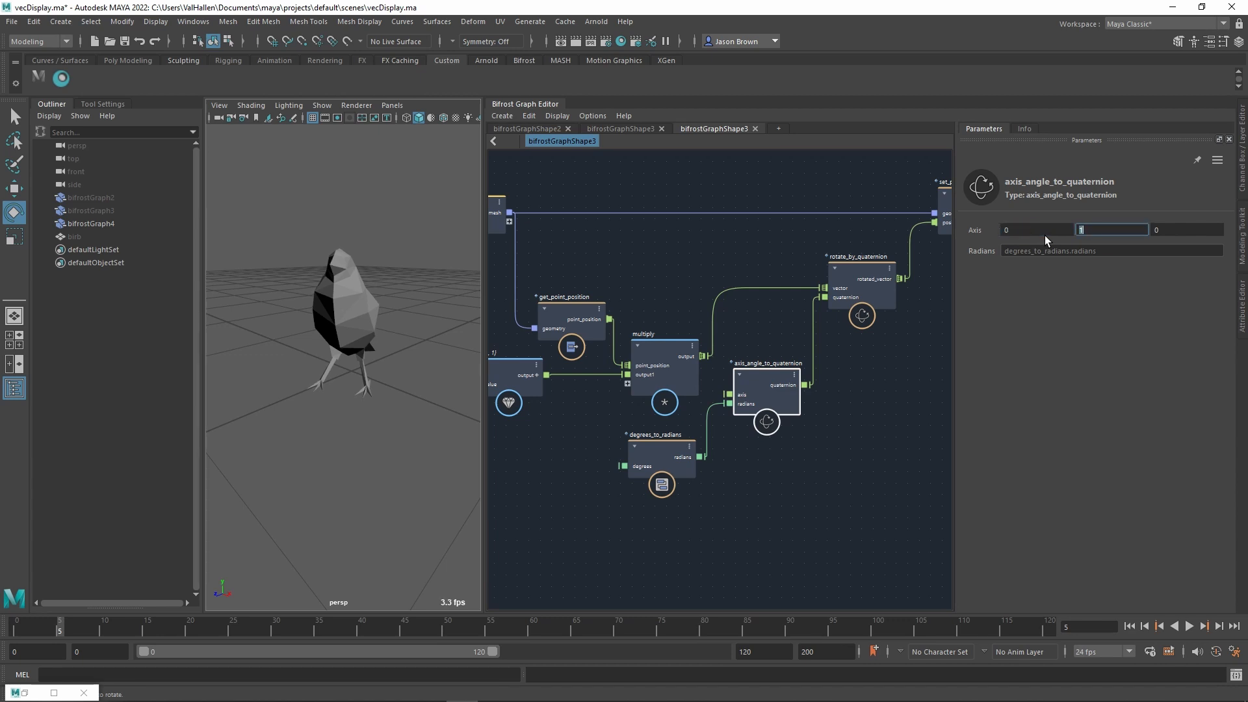
- Move set_point_position away from rotate_by_quaternion to make room for another node between them
left_click(646, 466)
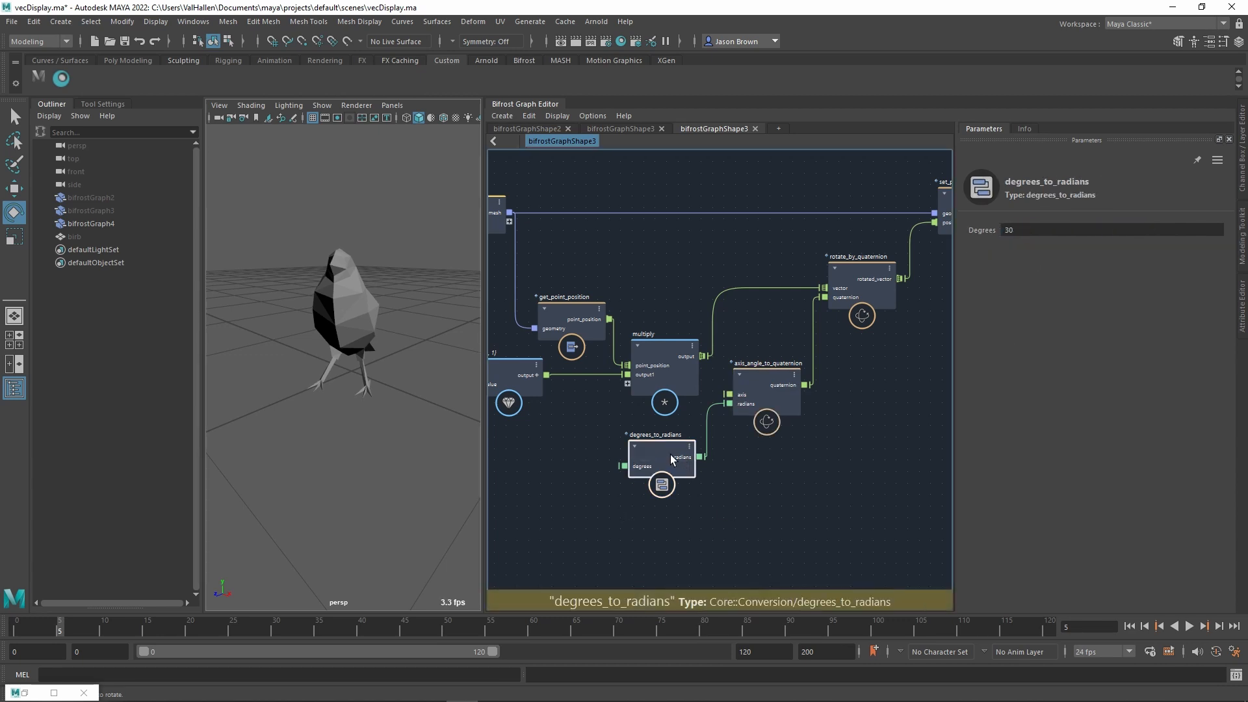
middle_click_drag(741, 447, 659, 487)
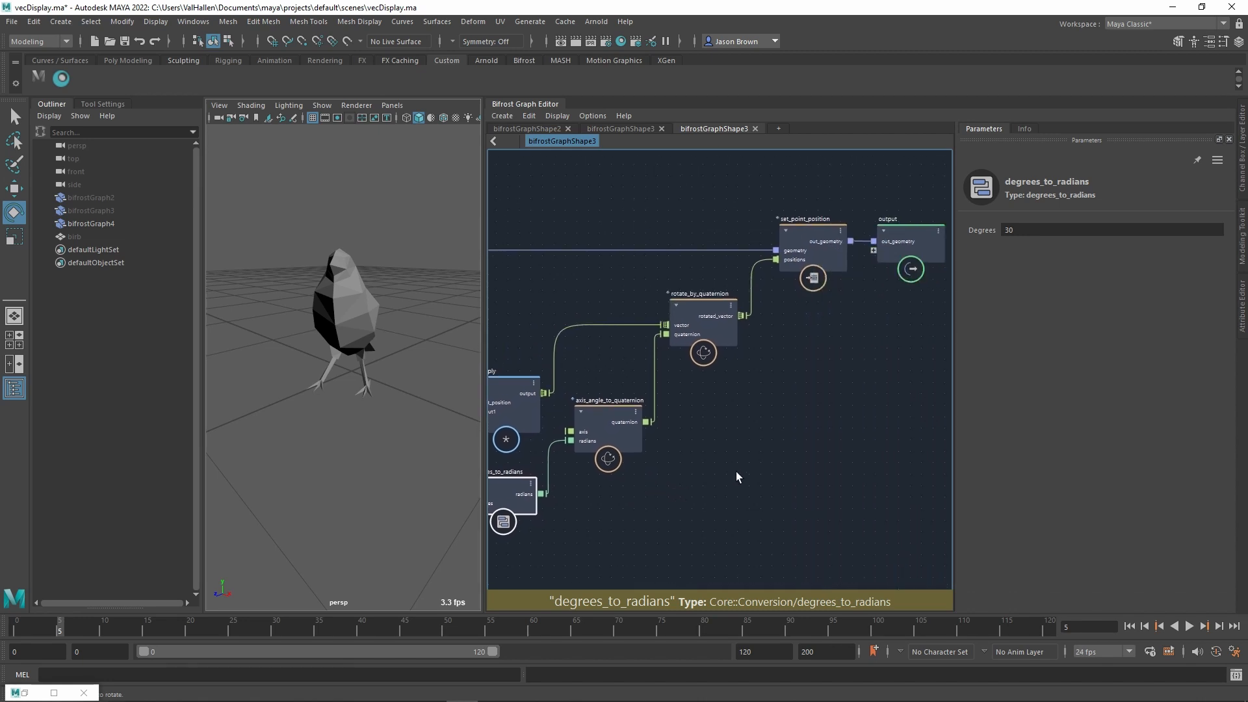
middle_click_drag(736, 470, 728, 506)
middle_click_drag(800, 449, 719, 475)
left_click_drag(728, 252, 863, 373)
left_click_drag(745, 326, 941, 328)
middle_click_drag(761, 355, 757, 336)
- Create an add node that takes rotate_by_quaternion's rotated_vector as its first input
key("Tab")
type("add")
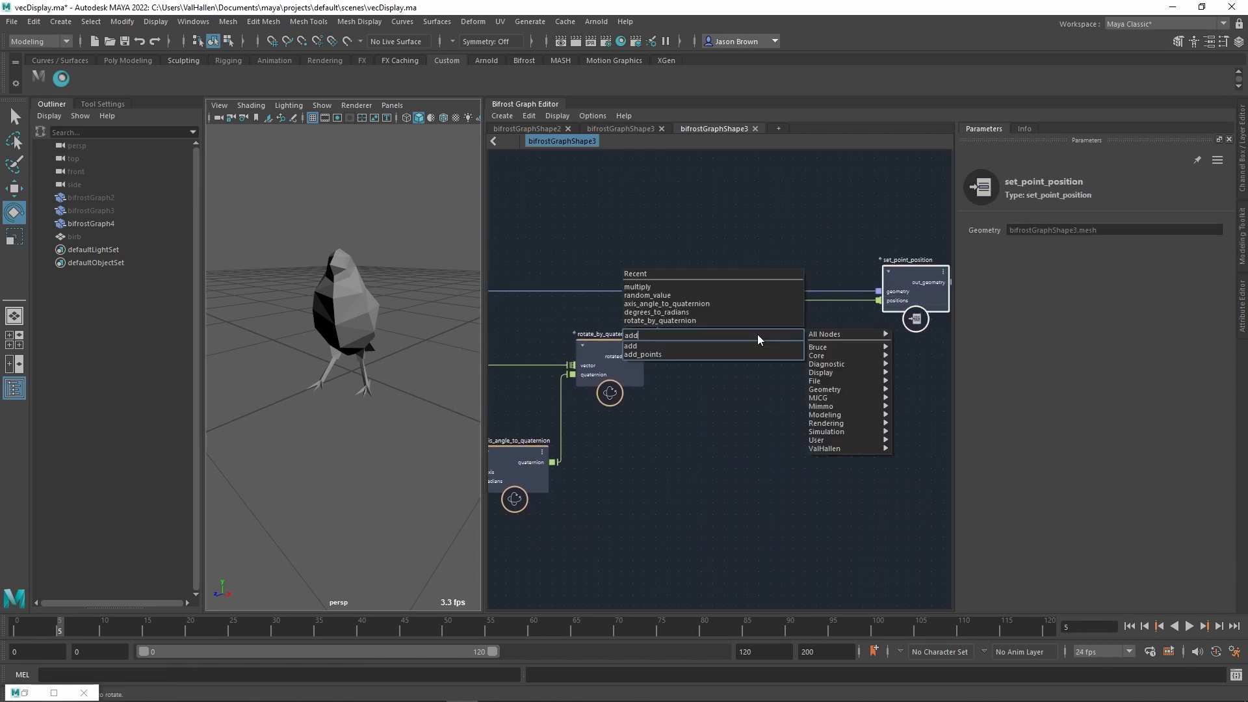
key("Down")
key("Return")
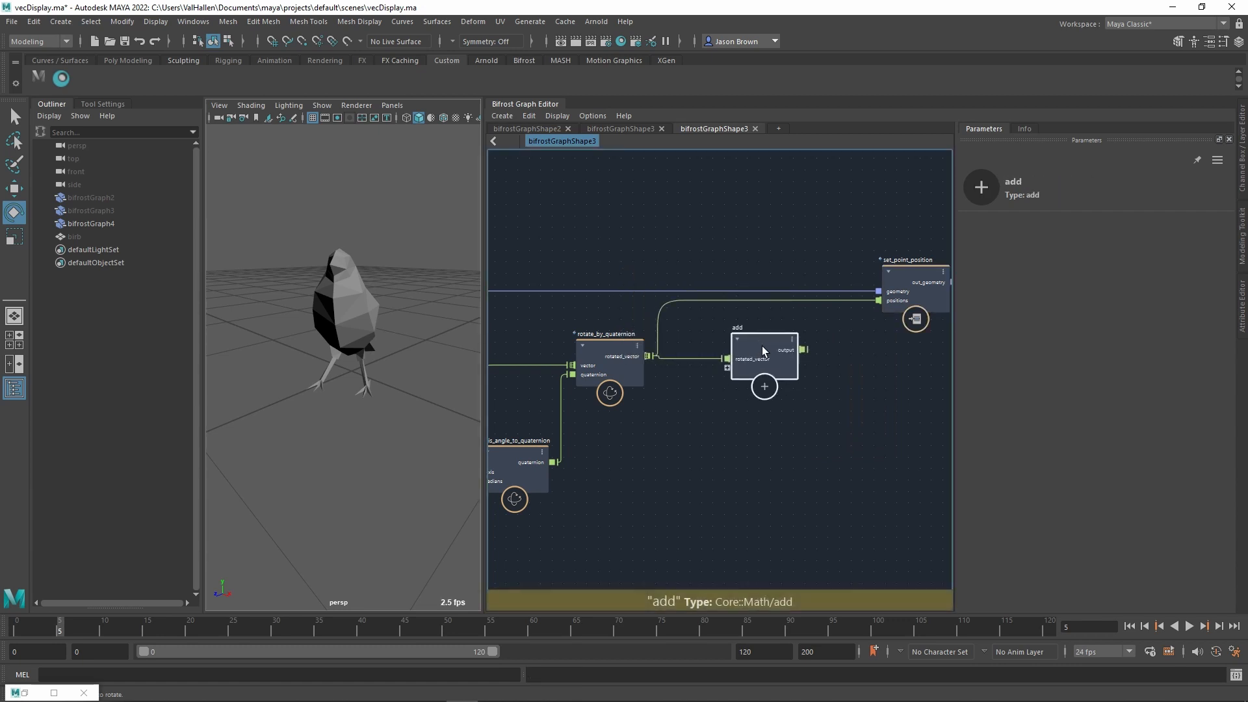
left_click_drag(766, 345, 706, 463)
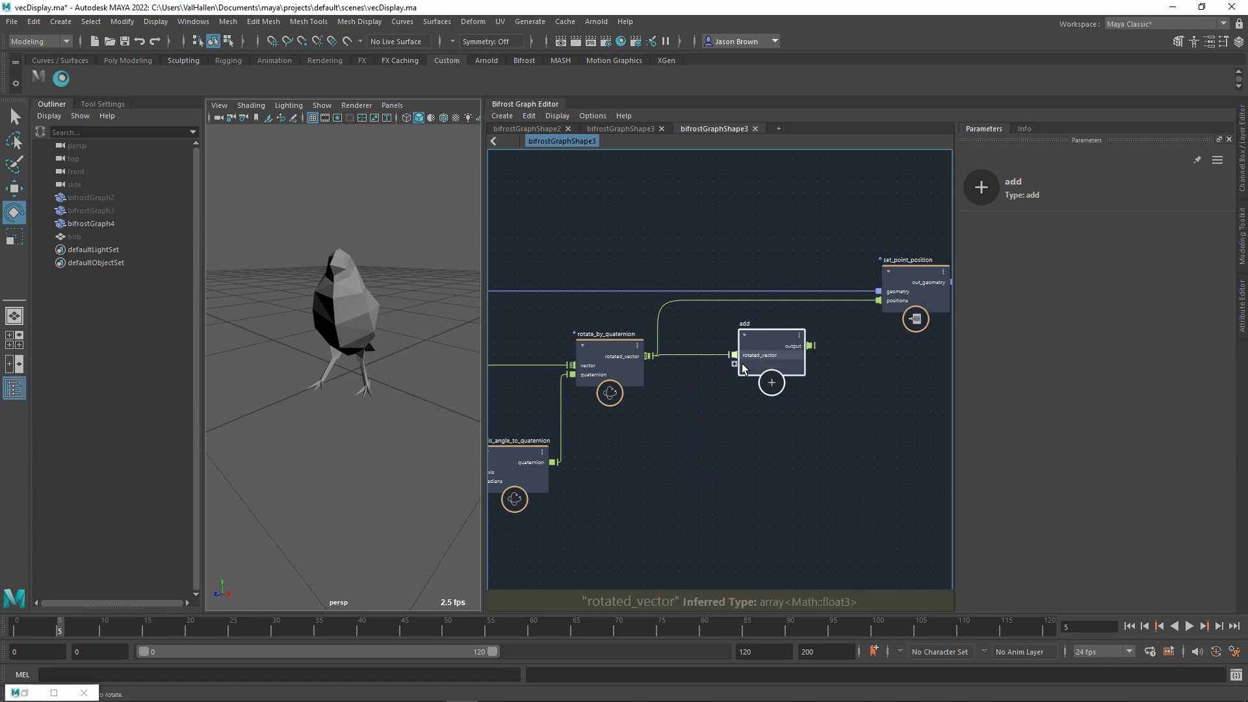
- Create a float3 value node for add's second input, and connect add's output to set_point_position's positions
right_click(735, 364)
left_click(749, 369)
middle_click_drag(602, 448, 838, 409, "alt")
left_click_drag(656, 500, 898, 424)
middle_click_drag(898, 423, 655, 494, "alt")
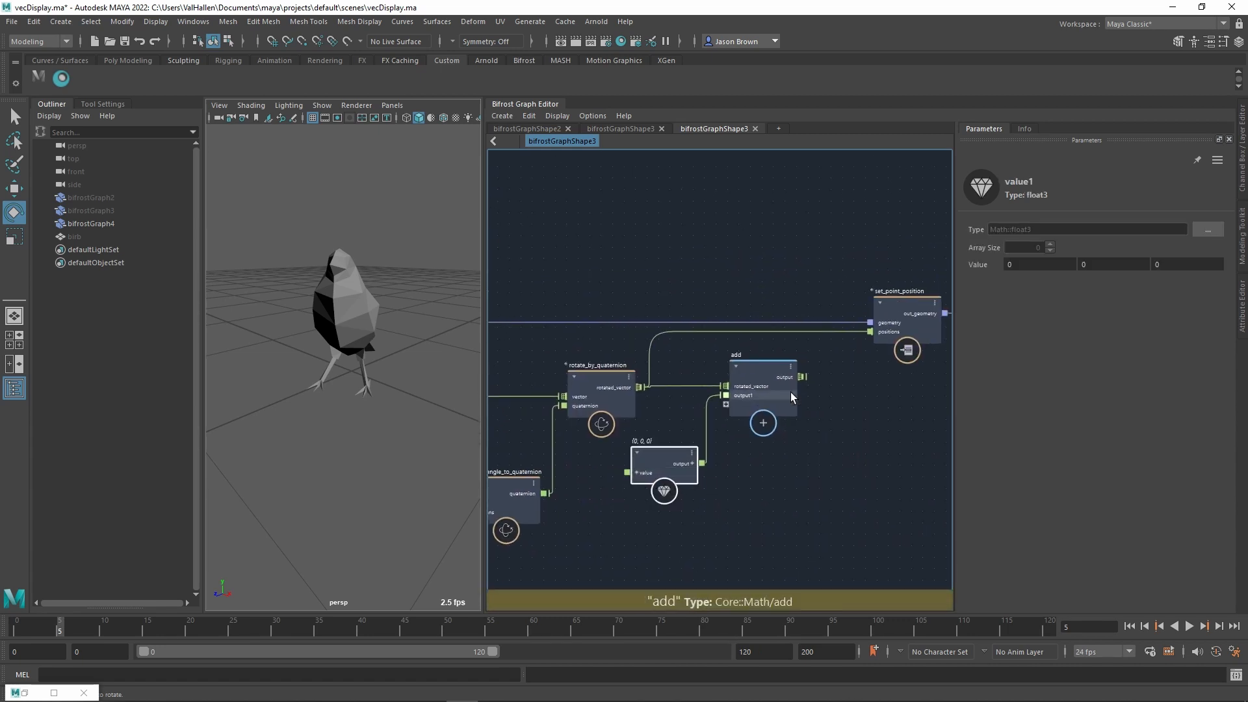
left_click_drag(804, 379, 872, 334)
middle_click_drag(807, 489, 824, 448, "alt")
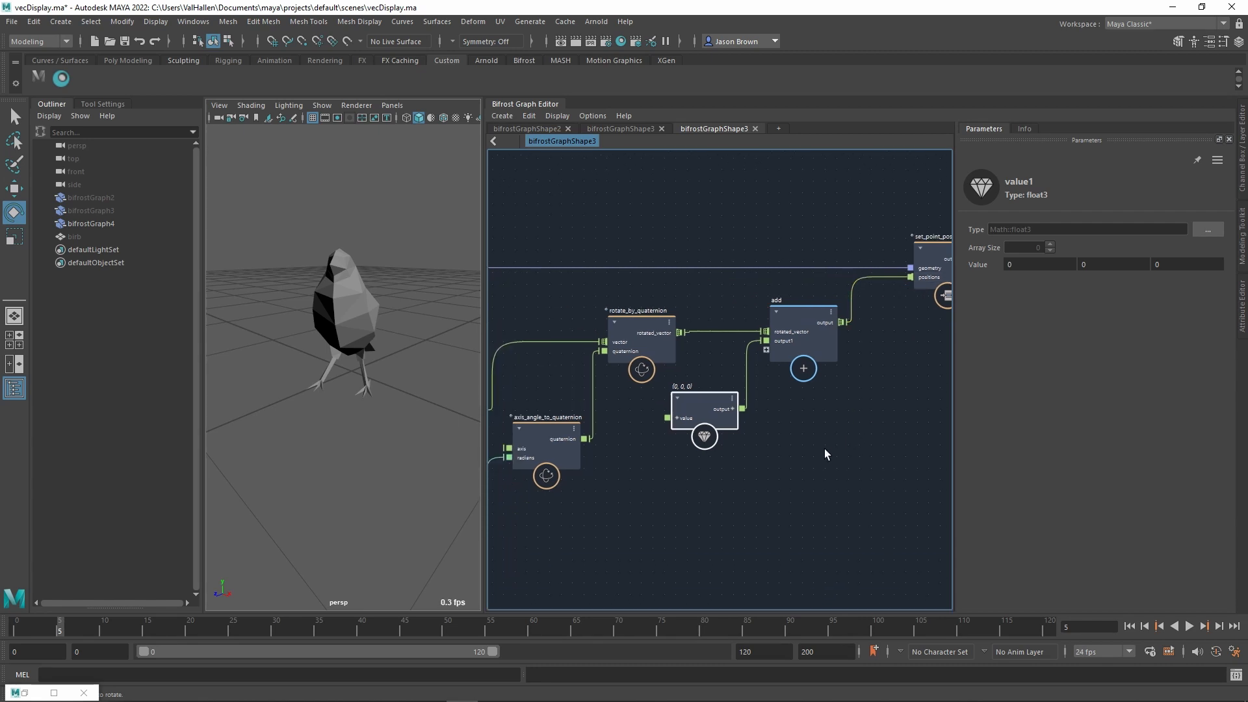
- Set the add node's offset value to 0.04586, 0.06002, -0.4486 to translate the bird
left_click_drag(1119, 266, 1175, 304, "ctrl")
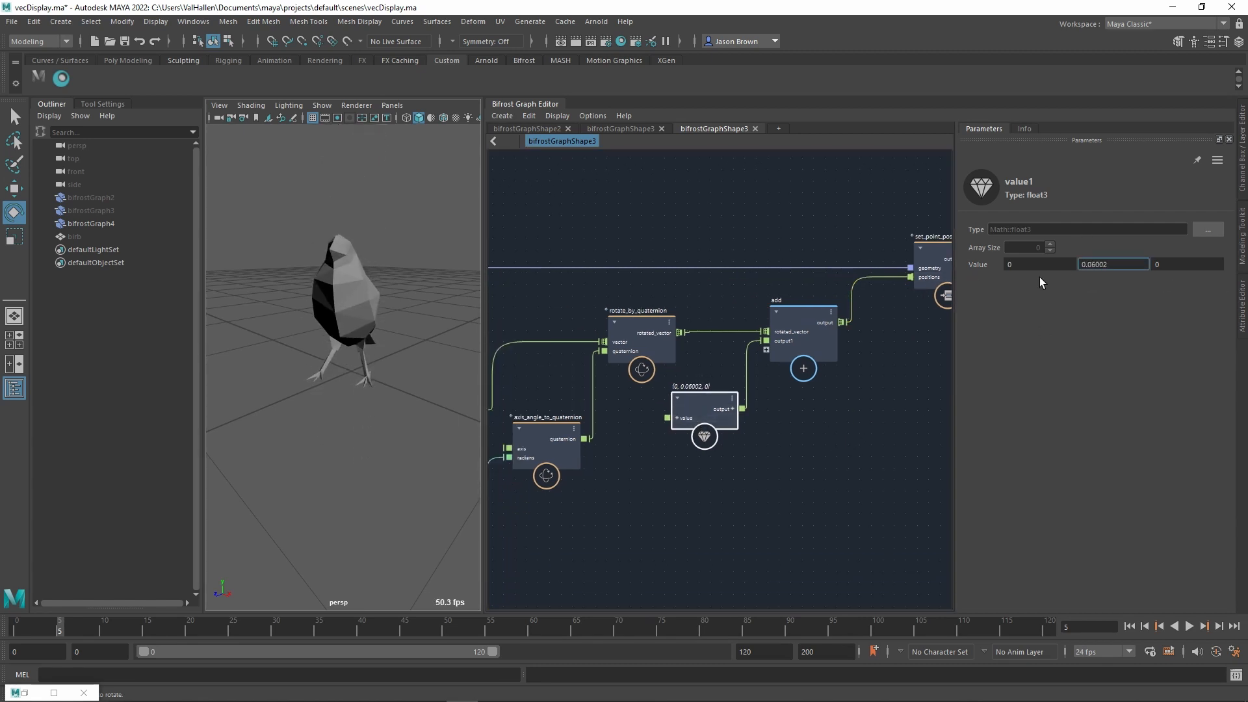
left_click_drag(1040, 266, 1105, 287, "ctrl")
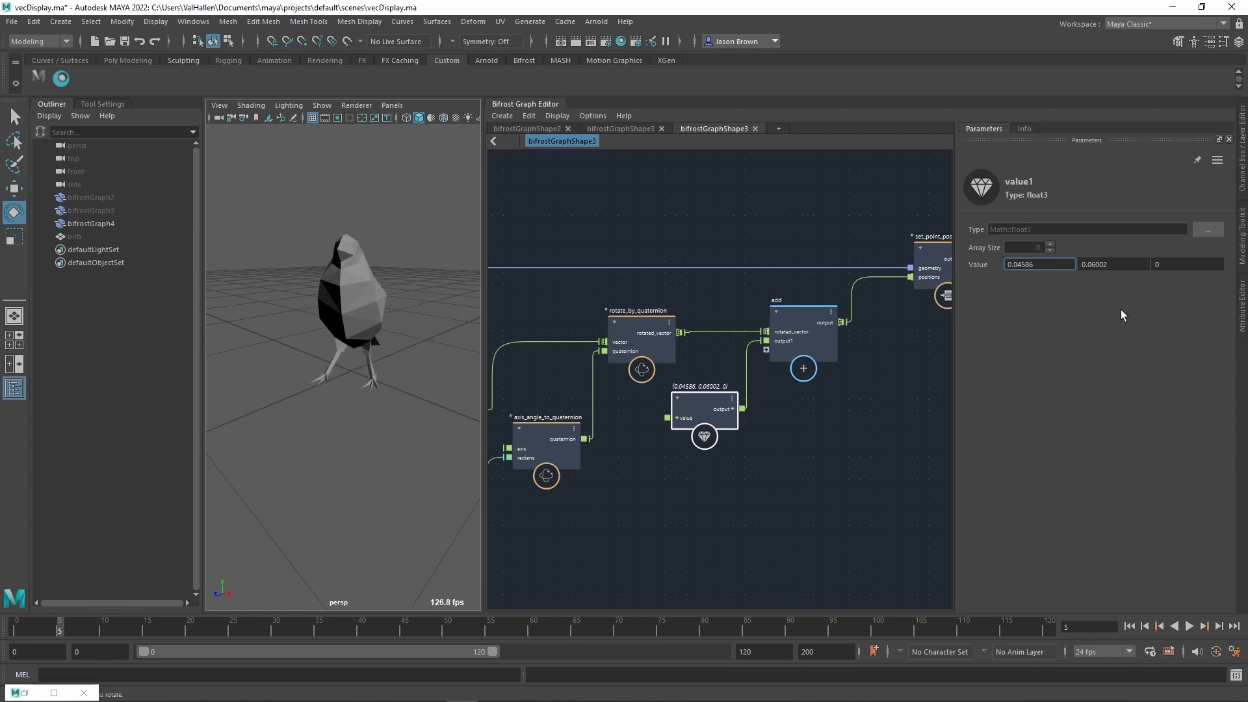
left_click_drag(1200, 275, 867, 270, "ctrl")
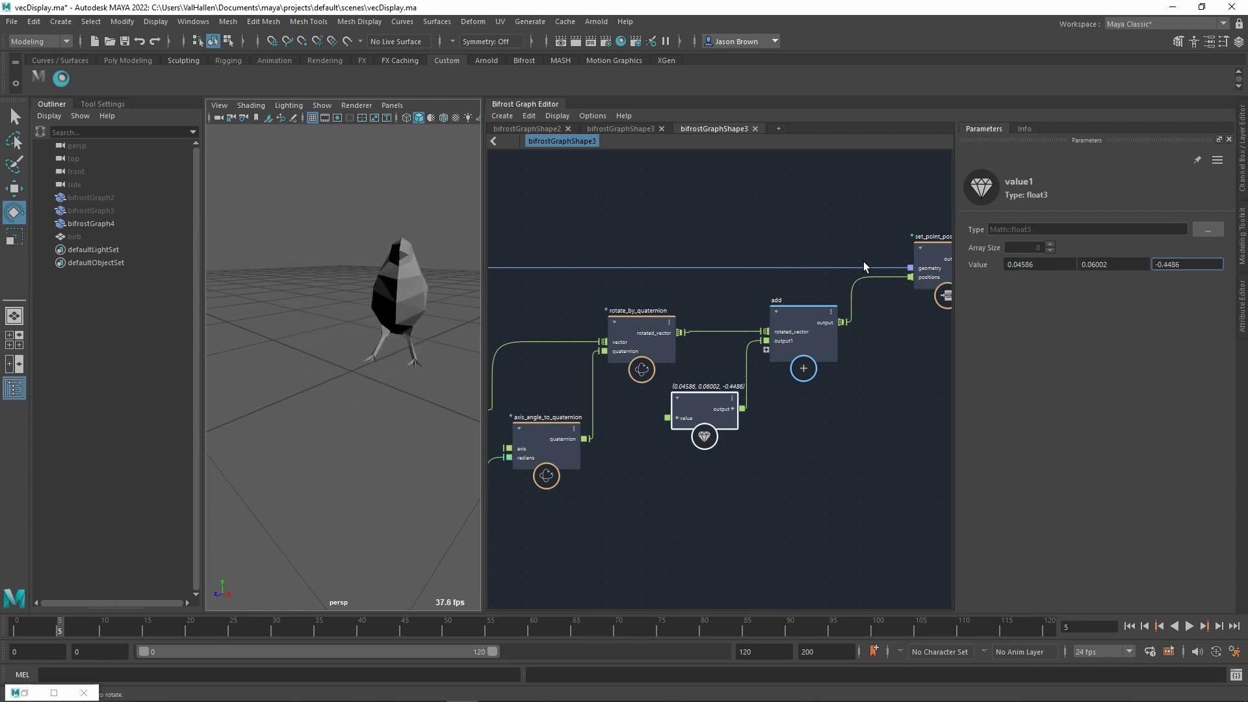
- Try different Y and X scale values on the value node feeding multiply, undoing each change
scroll(669, 426, "down", 1)
scroll(670, 426, "down", 1)
middle_click_drag(635, 460, 837, 467, "alt")
scroll(837, 463, "up", 1)
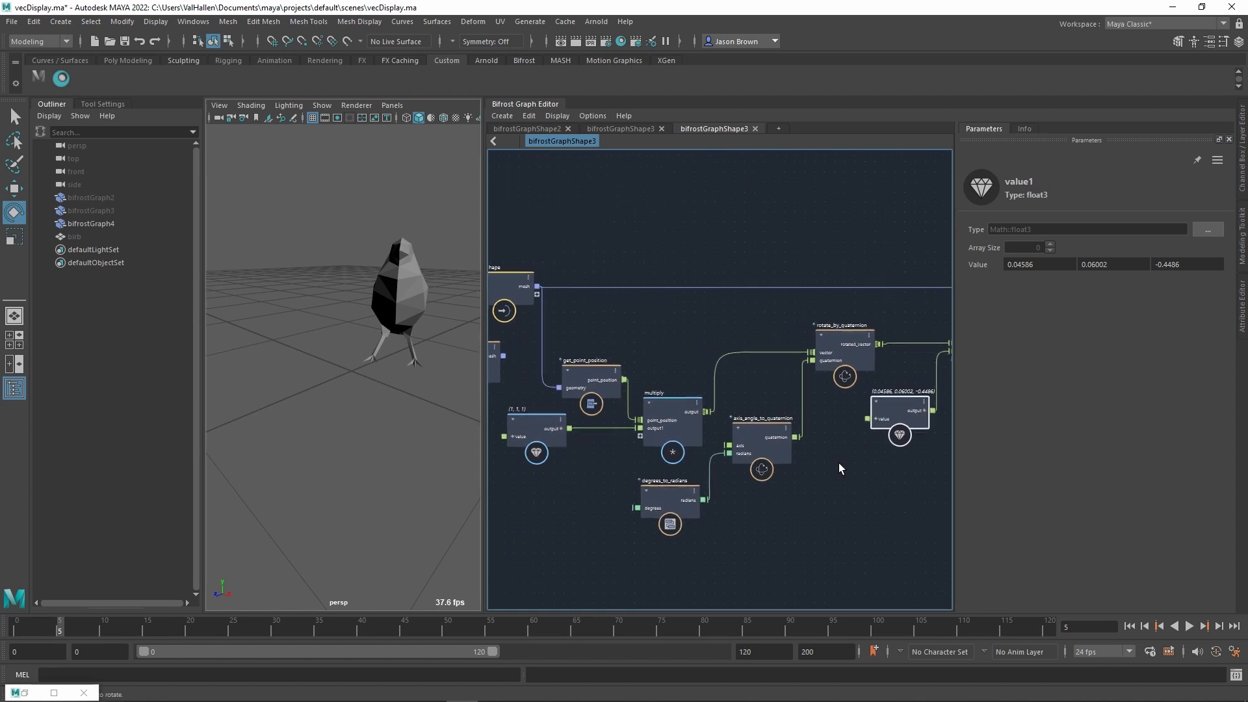
left_click(672, 512)
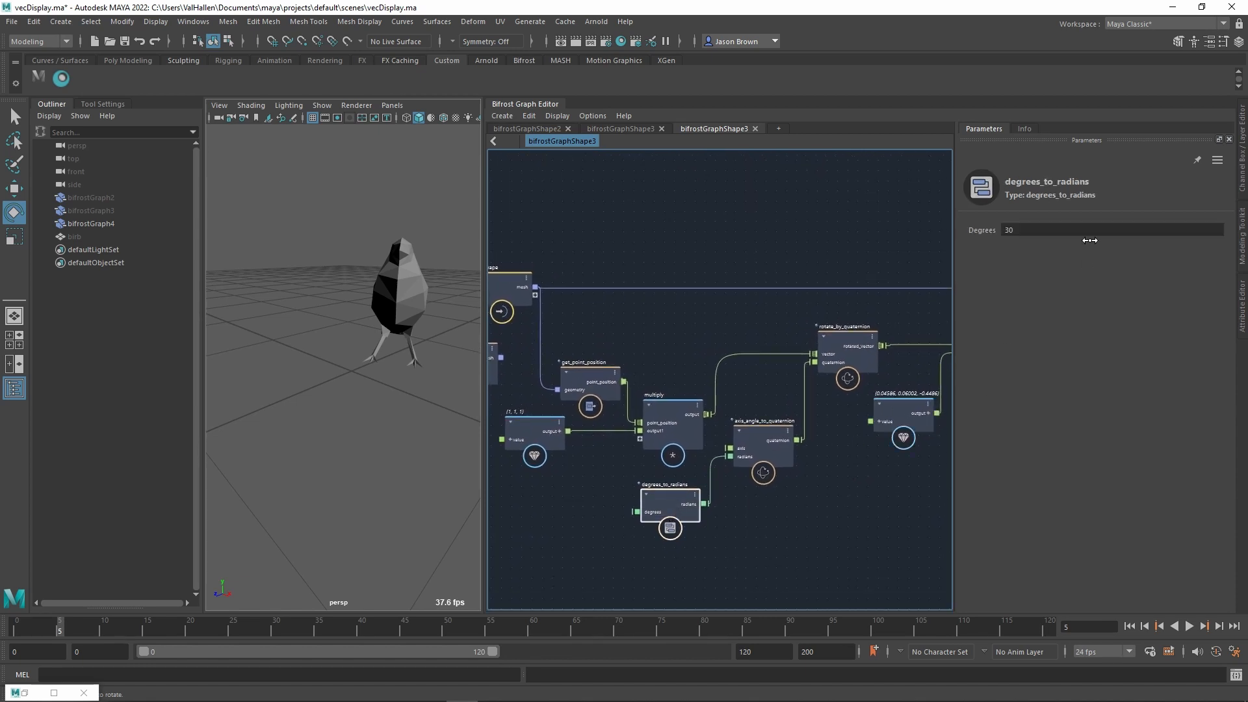
left_click(537, 432)
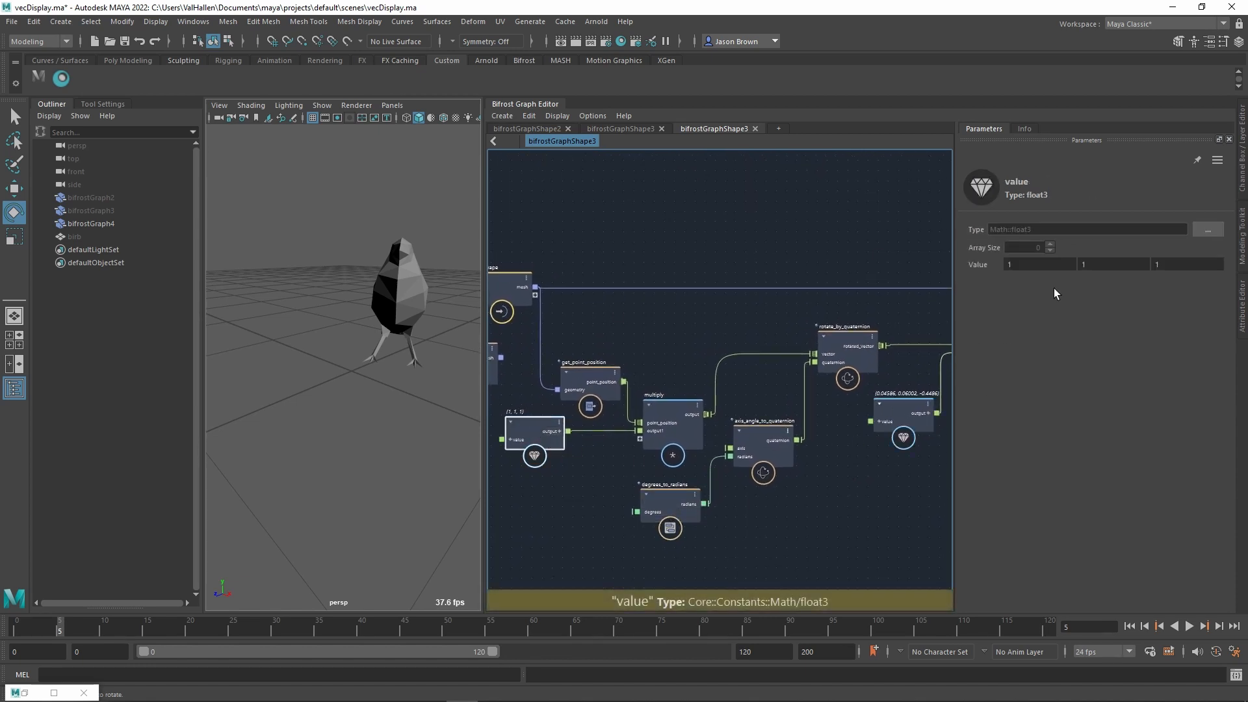
mouse_move(1098, 278)
left_mouse_down("ctrl")
mouse_move(1116, 278)
mouse_move(1101, 278)
left_mouse_up("ctrl")
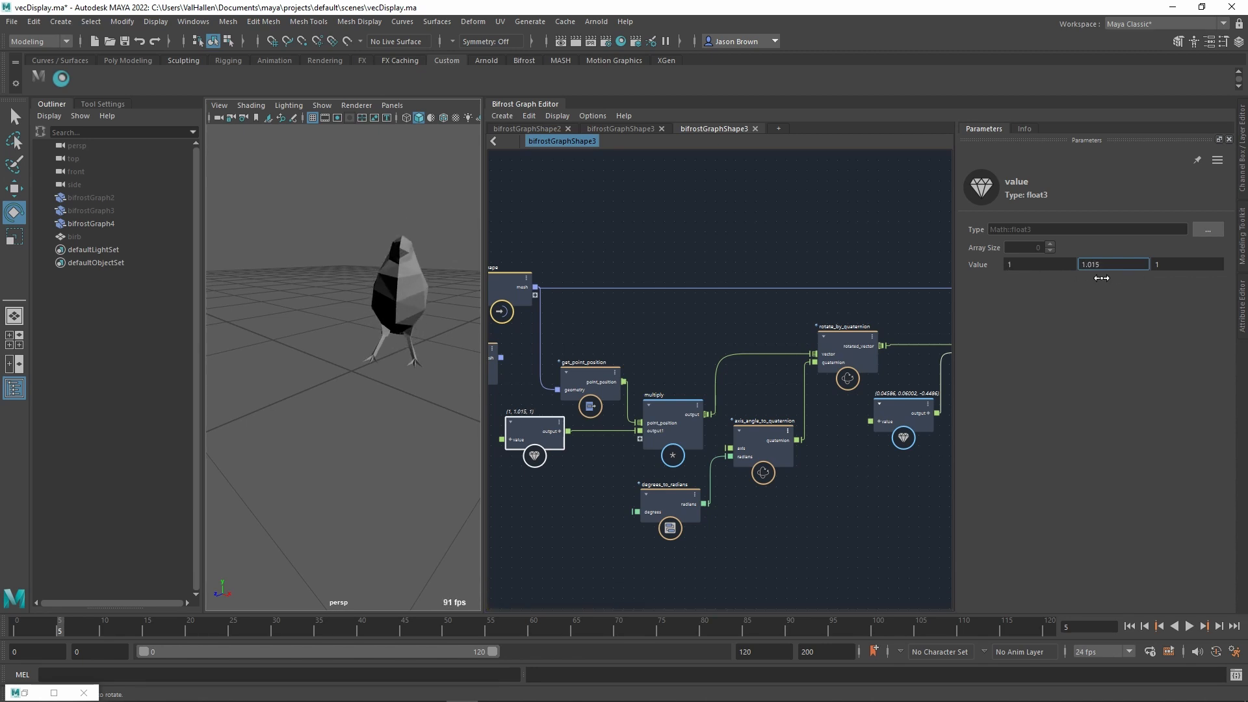
key("ctrl+z")
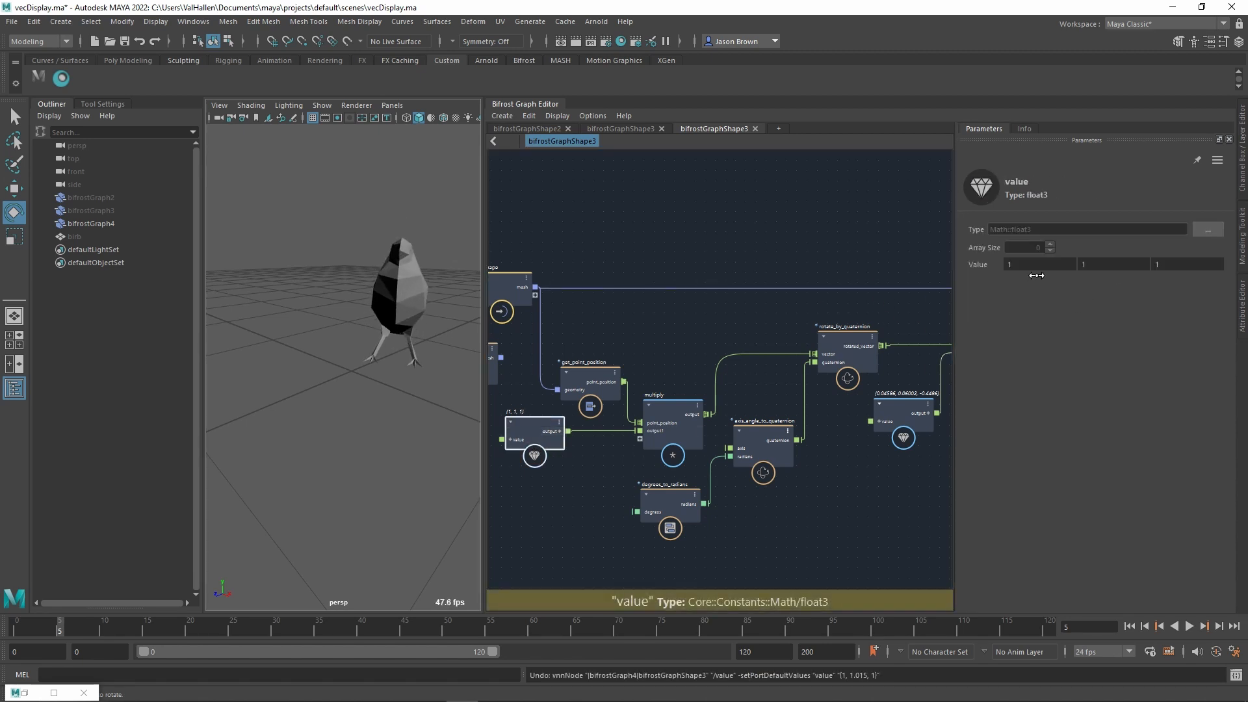
mouse_move(1037, 277)
left_mouse_down("ctrl")
mouse_move(1073, 284)
mouse_move(1043, 291)
left_mouse_up("ctrl")
left_click(770, 281)
key("ctrl+z")
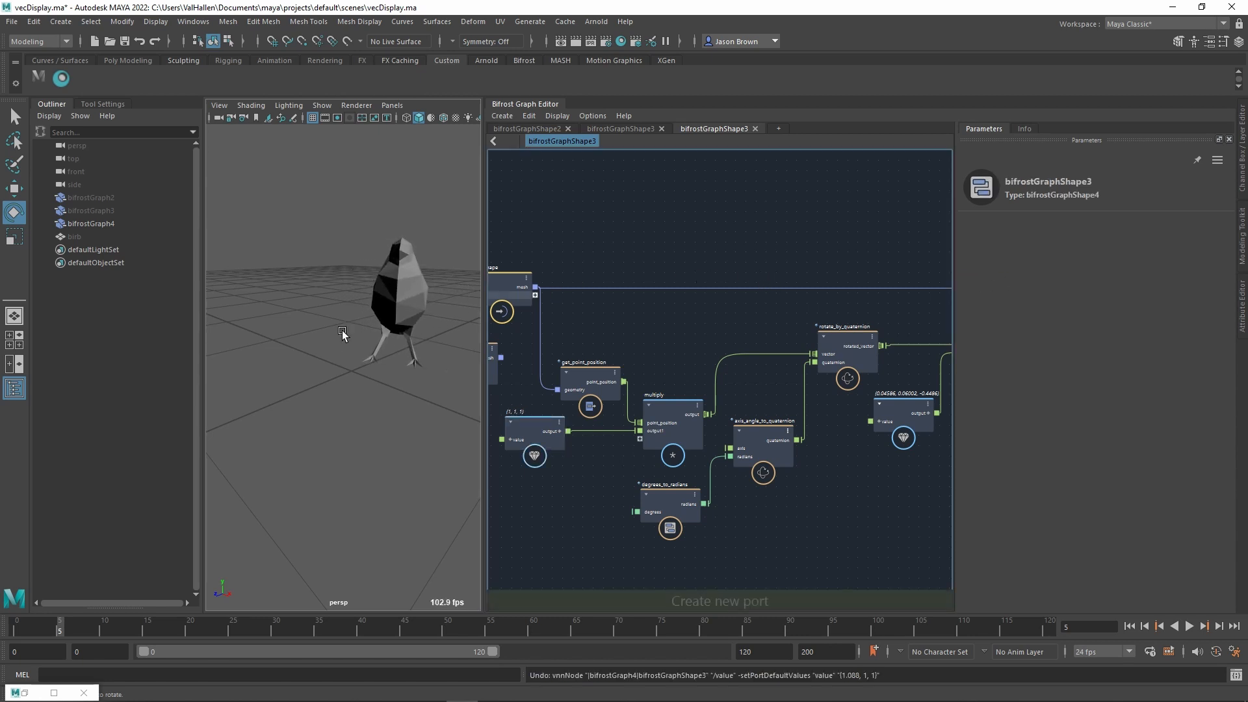
- Connect get_point_position's point_position directly to rotate_by_quaternion's vector input, bypassing multiply
left_click_drag(348, 331, 391, 342, "alt")
scroll(796, 481, "down", 1)
mouse_move(806, 480)
middle_mouse_down("alt")
mouse_move(783, 501)
mouse_move(787, 480)
middle_mouse_up("alt")
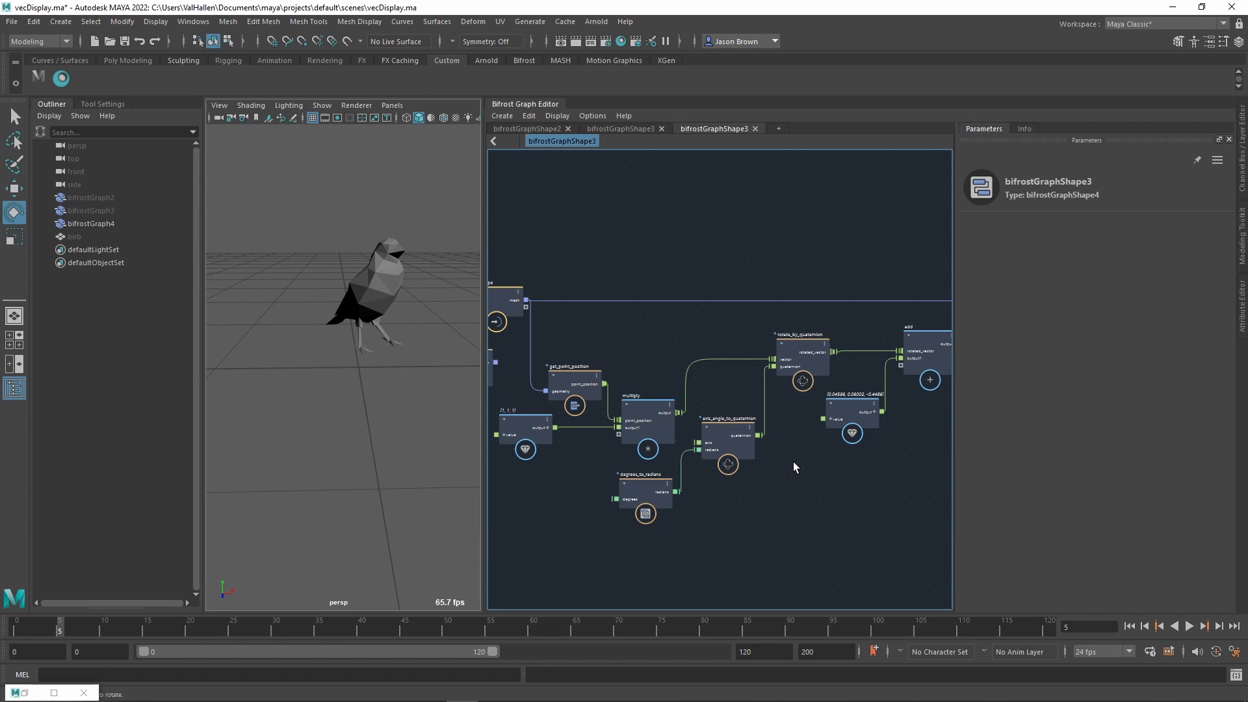
middle_click_drag(793, 461, 771, 456)
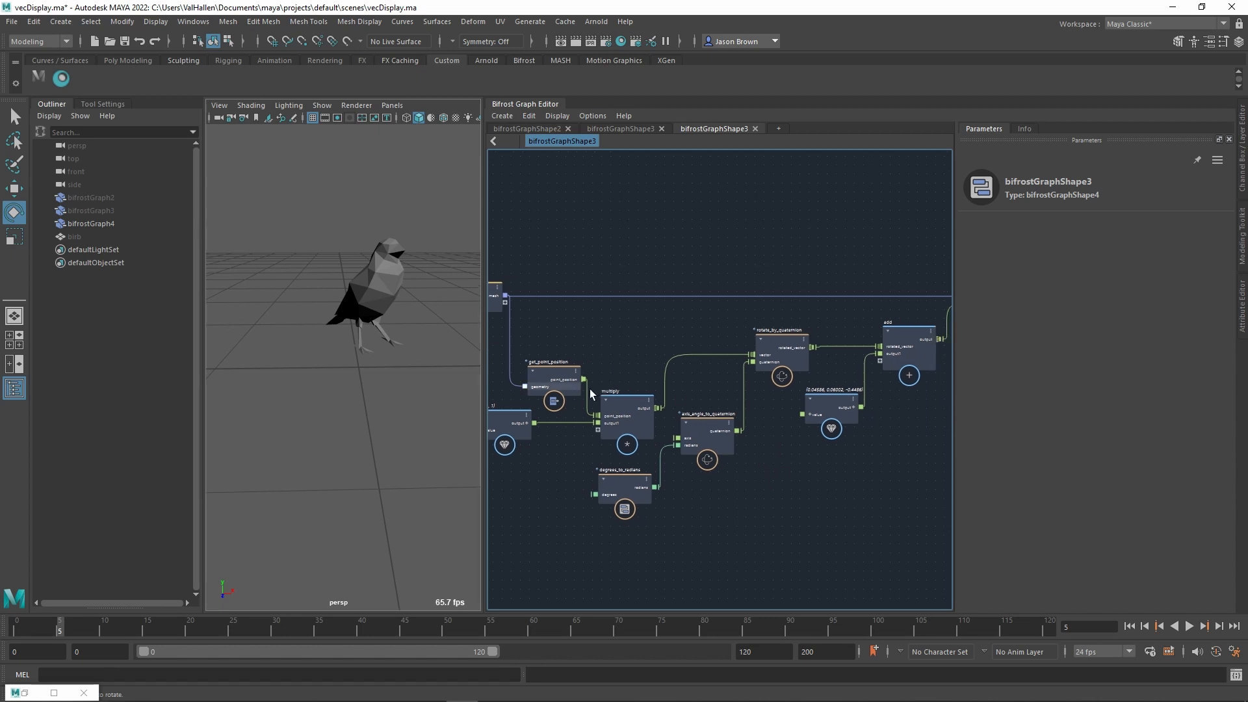
left_click_drag(590, 386, 752, 355)
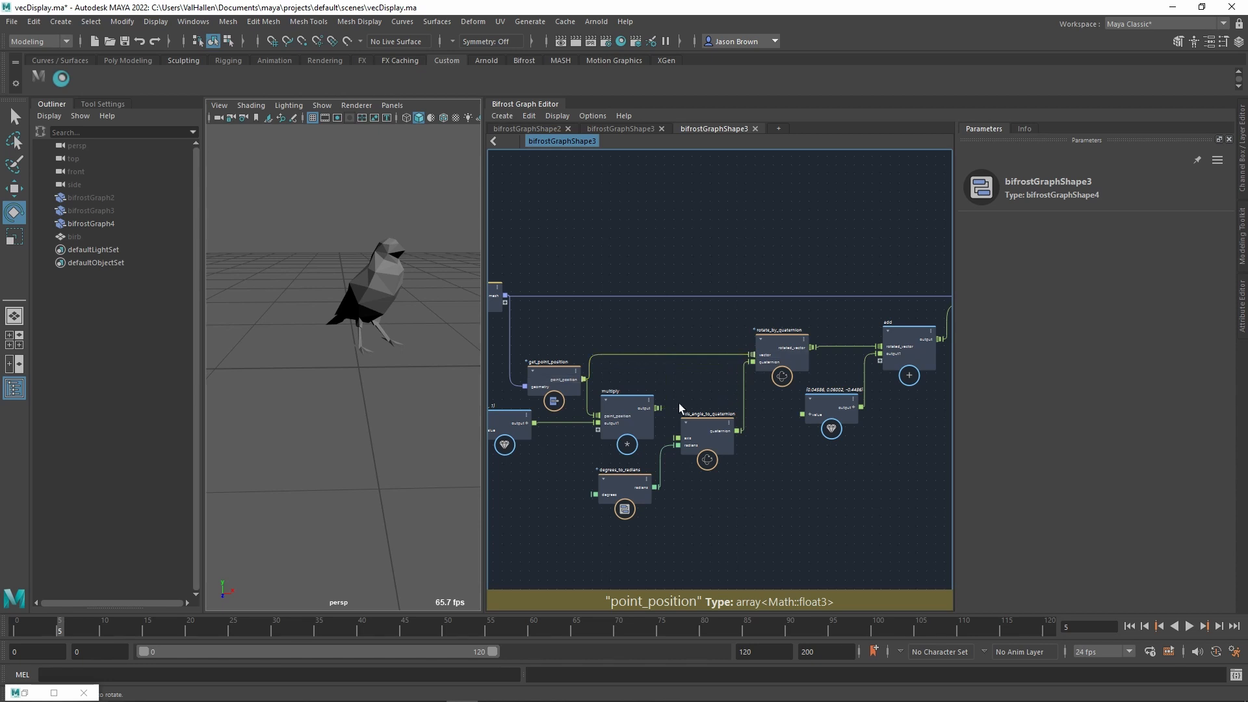
- Move multiply and its value node below rotate_by_quaternion, and wire multiply between rotated_vector and add's first input
middle_click_drag(679, 408, 690, 376)
middle_click_drag(821, 451, 796, 459)
left_click(507, 405)
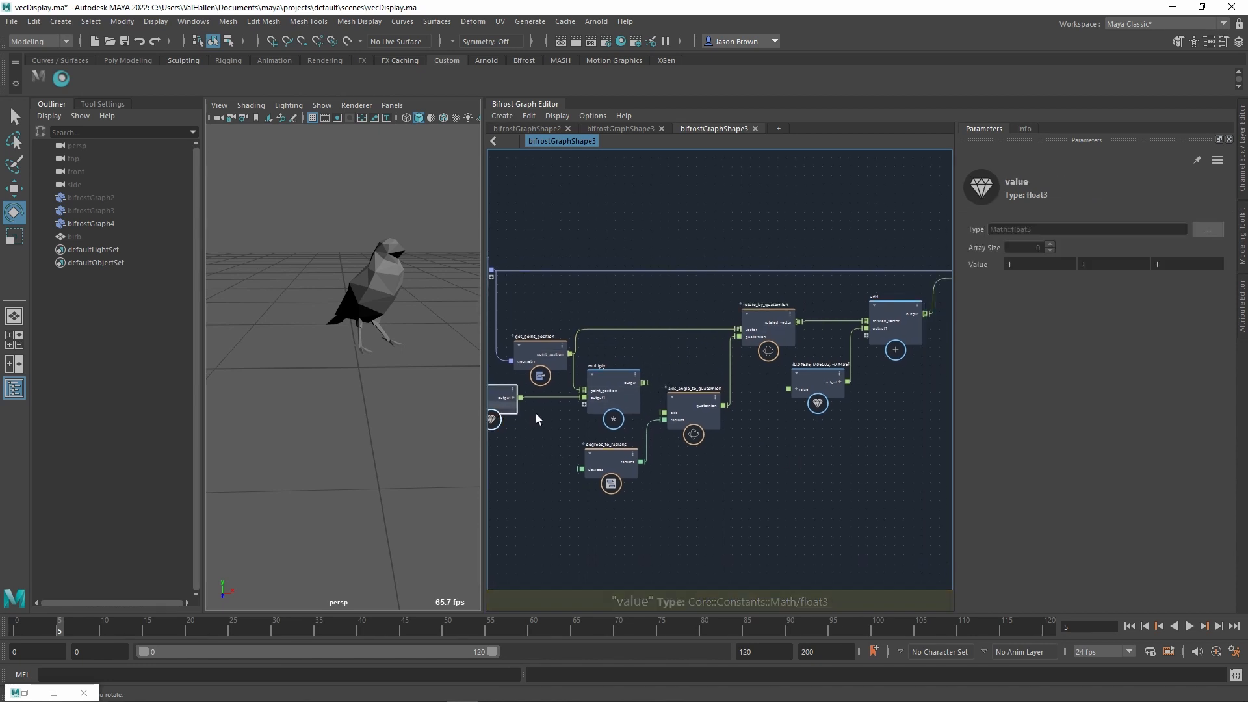
left_click_drag(614, 395, 883, 460)
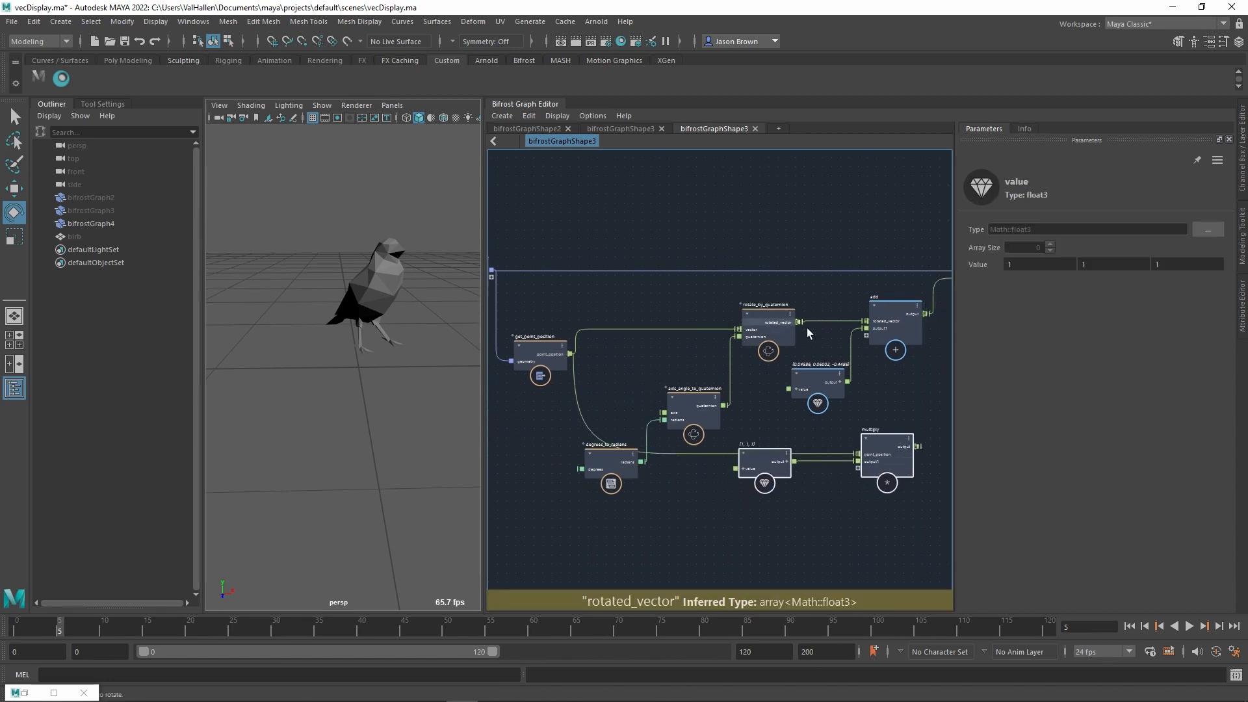
left_click_drag(800, 321, 858, 460)
middle_click_drag(874, 438, 806, 430)
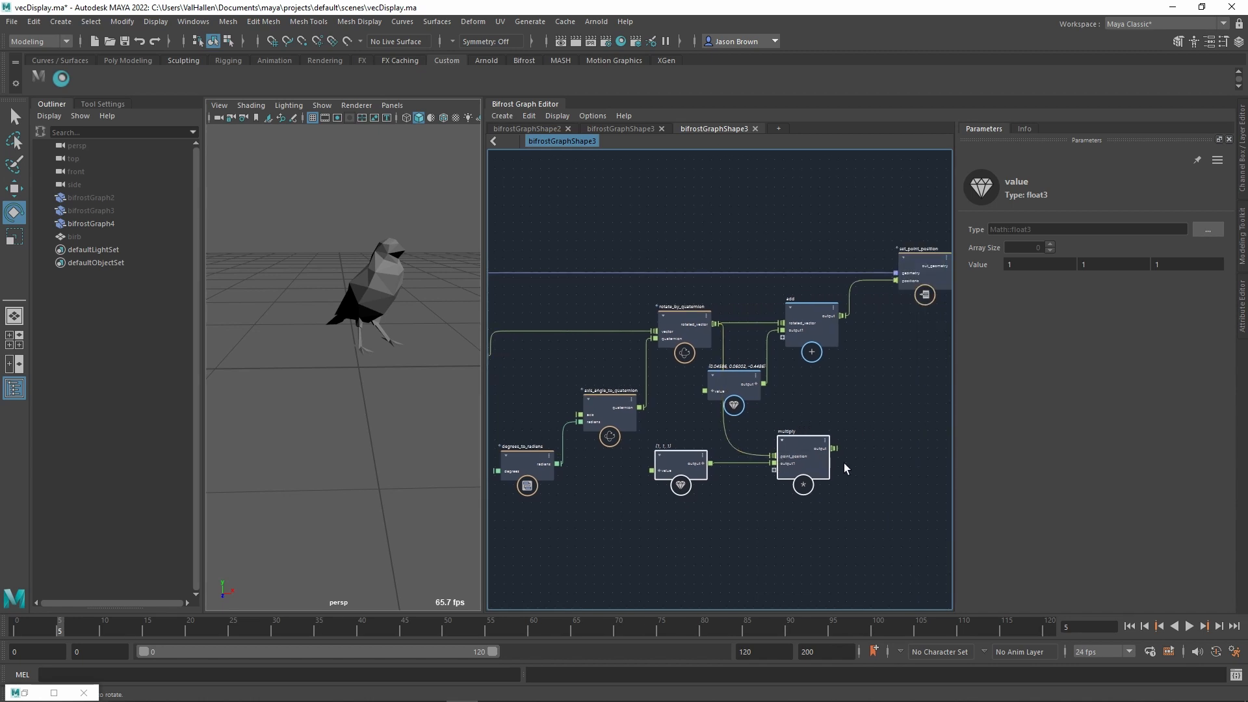
left_click_drag(834, 449, 786, 332)
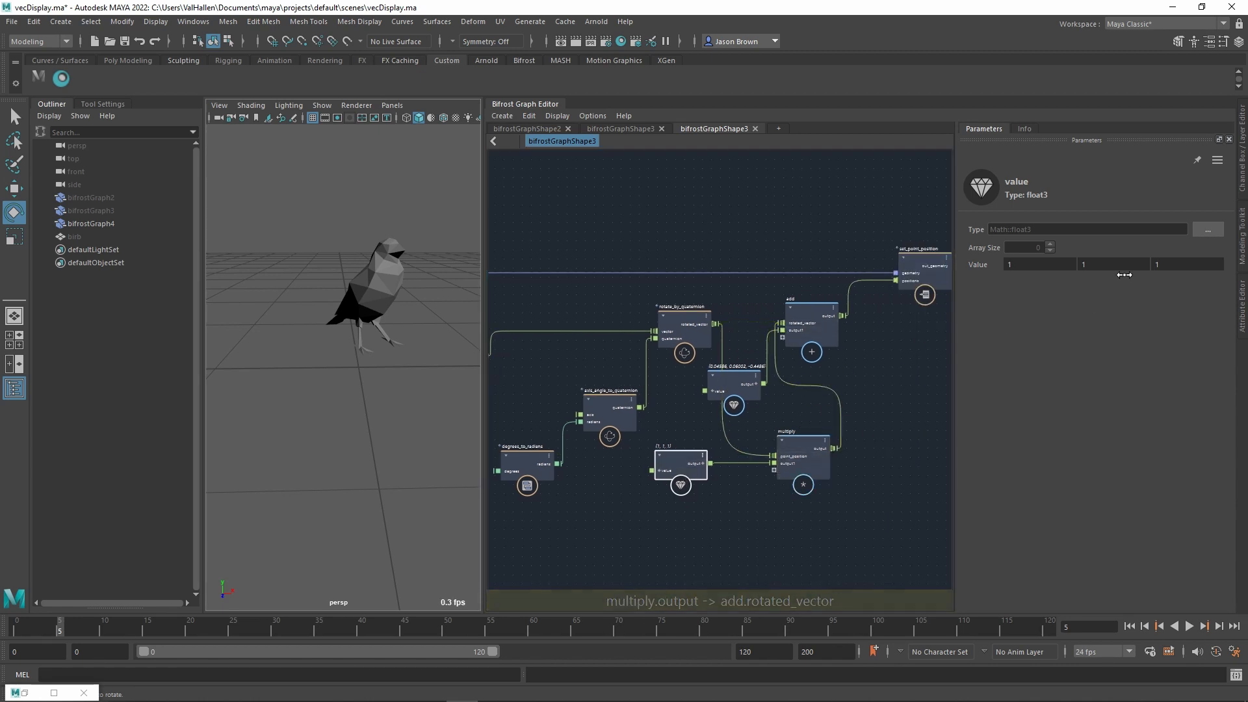
- Try a Y scale of 1.122 on multiply's value node and undo it
left_click_drag(1121, 278, 1149, 297)
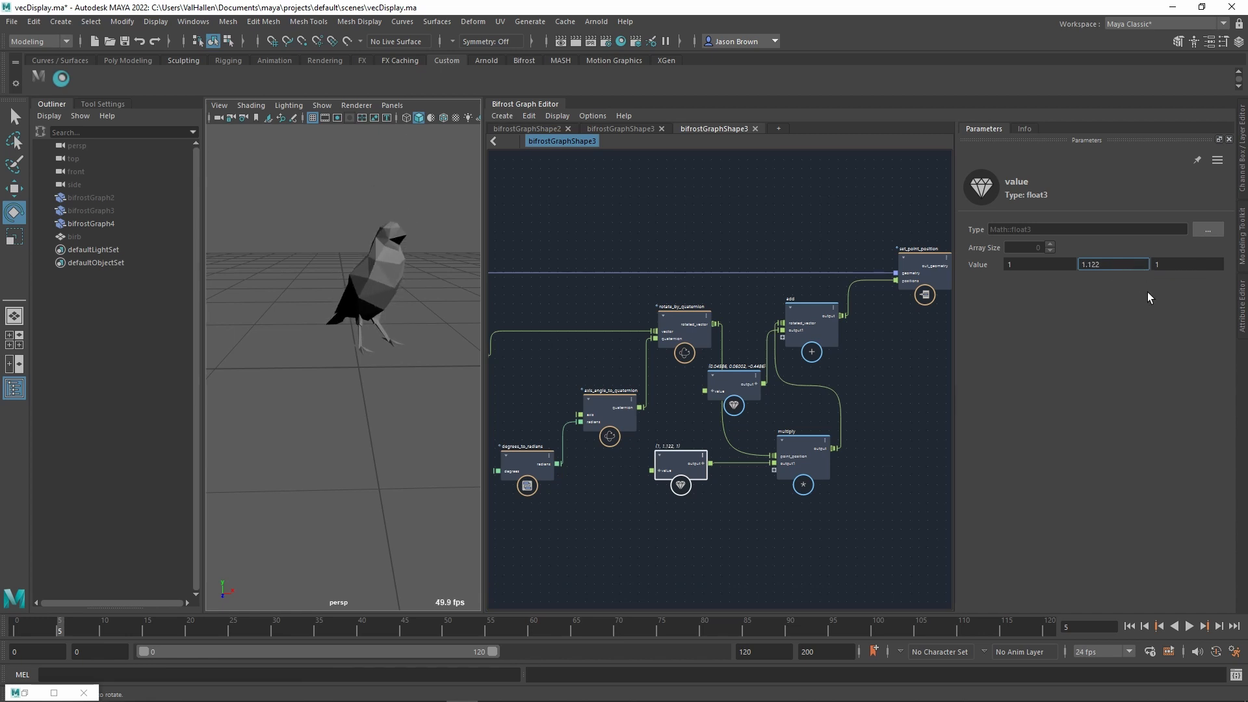
left_click(751, 223)
key("ctrl+z")
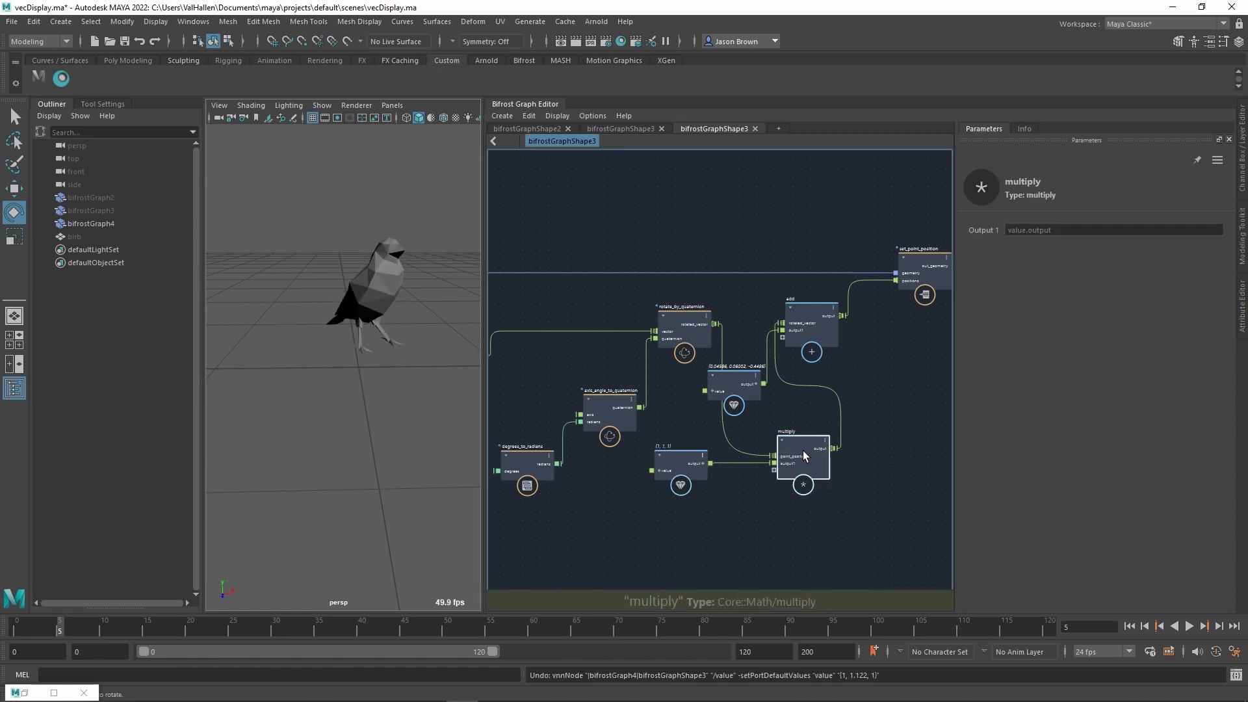
- Scale the rotated bird by setting multiply's value node to 1.931 in X and 2.43 in Z
left_click(680, 465)
left_click_drag(1036, 280, 1100, 303)
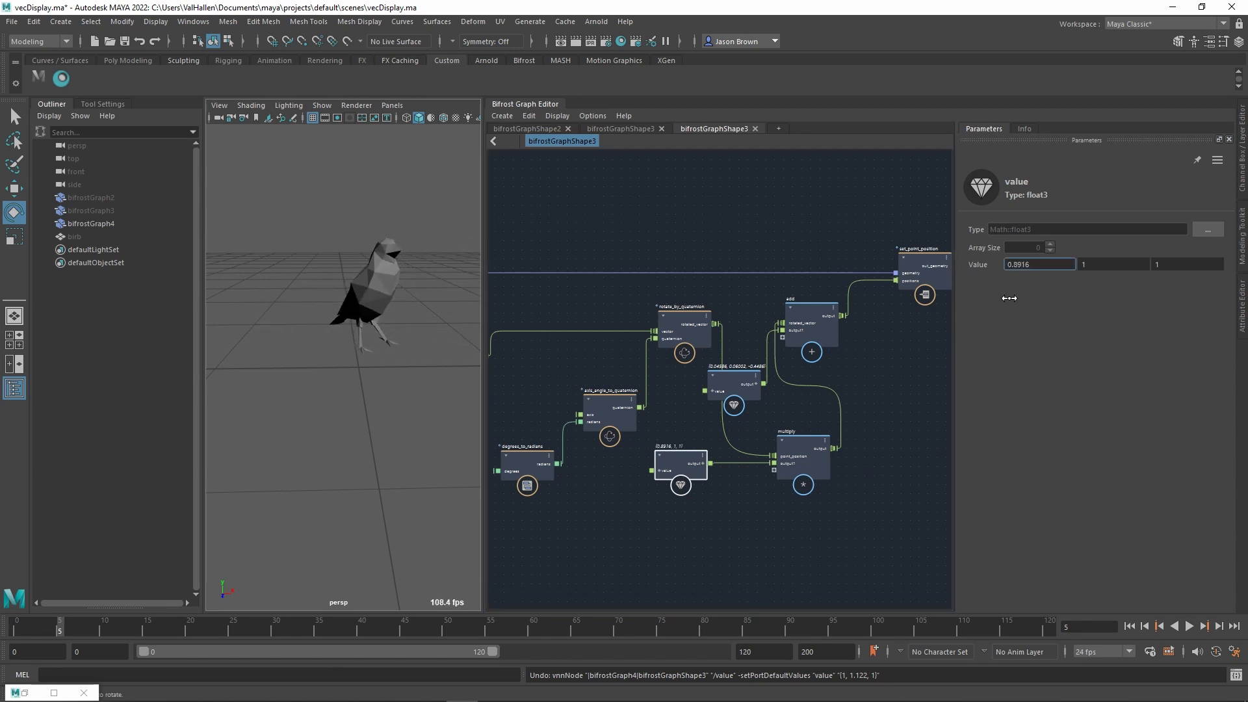
left_click_drag(1192, 280, 1124, 276)
left_click_drag(904, 273, 949, 273)
left_click_drag(462, 312, 384, 331, "alt")
left_click_drag(1039, 266, 1183, 283)
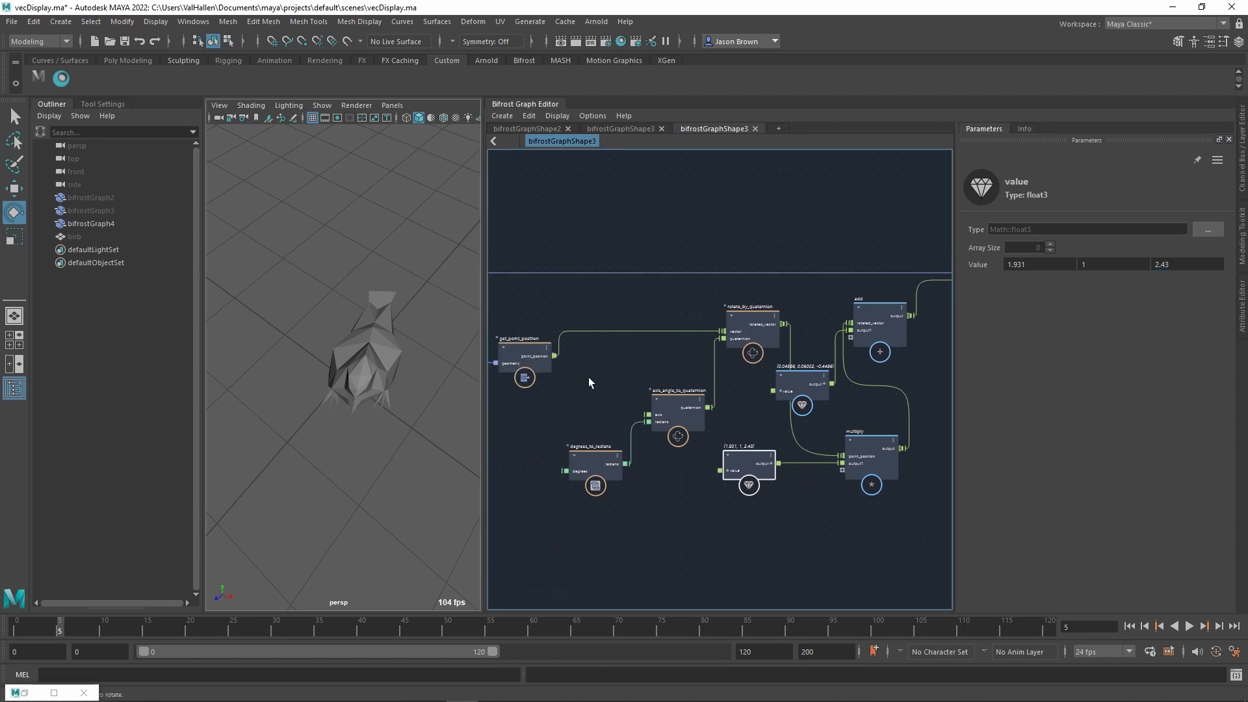
- Feed point_position into multiply again, and move multiply and its value node back ahead of rotate_by_quaternion
left_click_drag(555, 356, 844, 457)
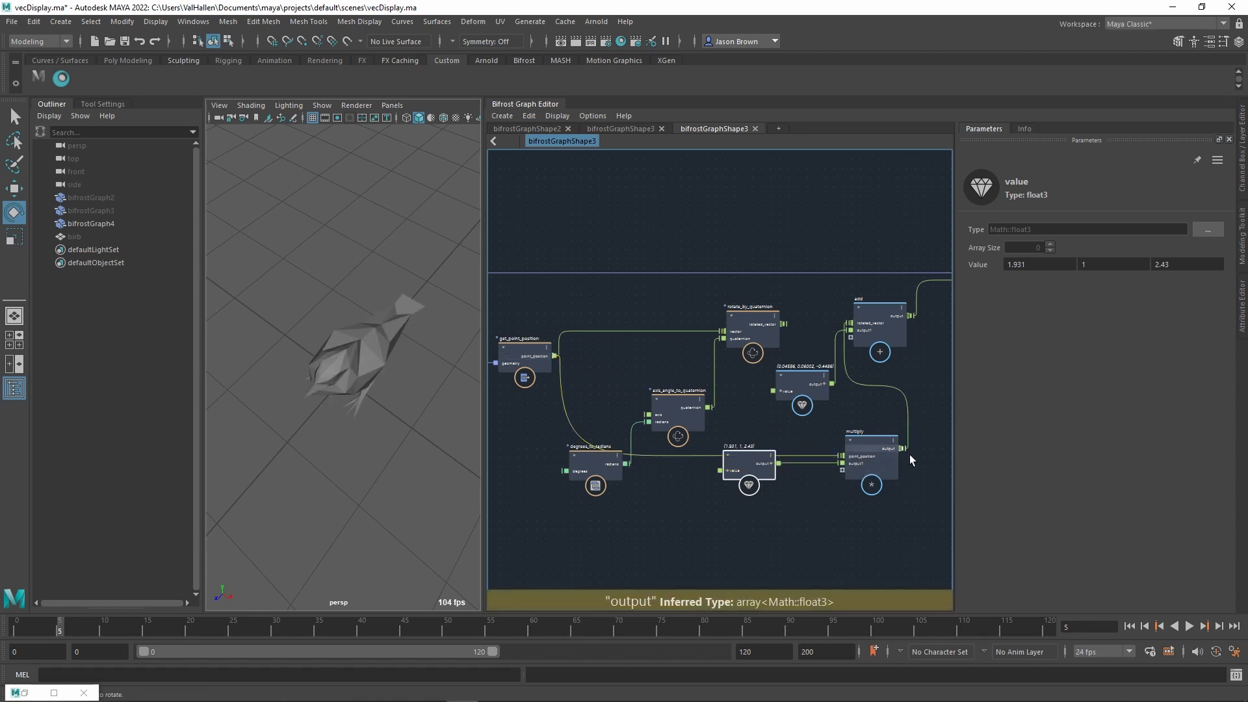
left_click(760, 367)
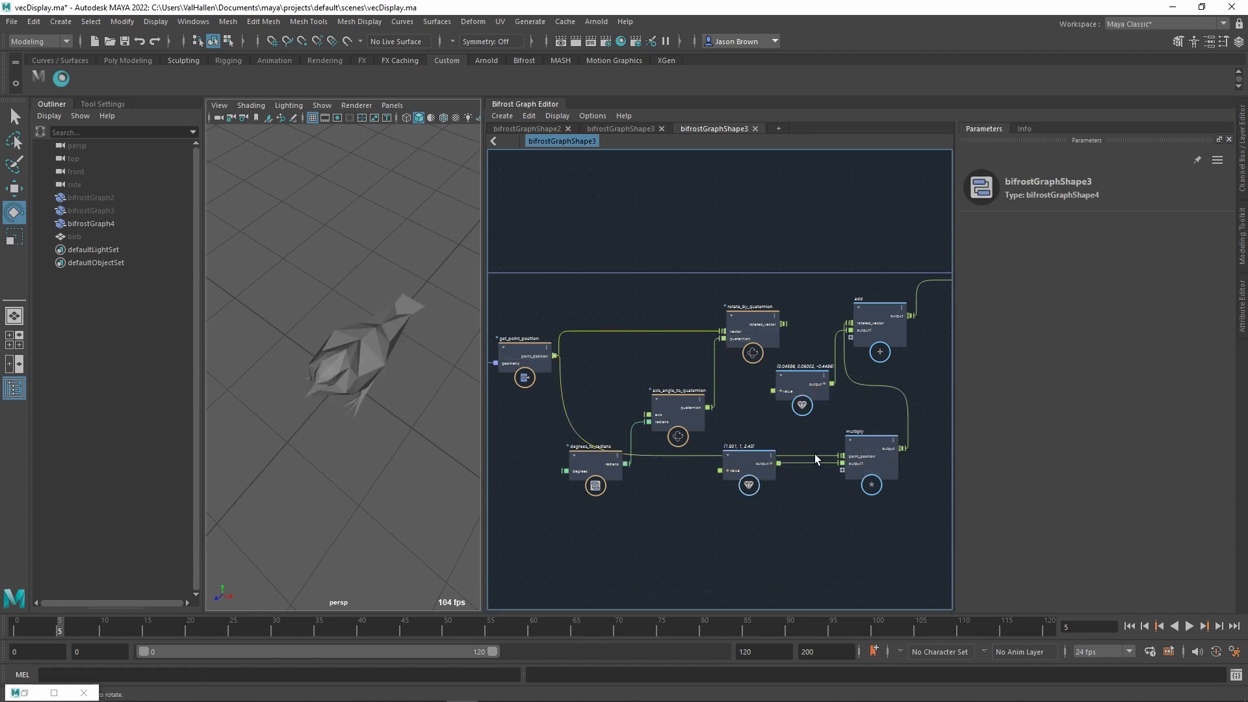
left_click_drag(770, 459, 537, 516)
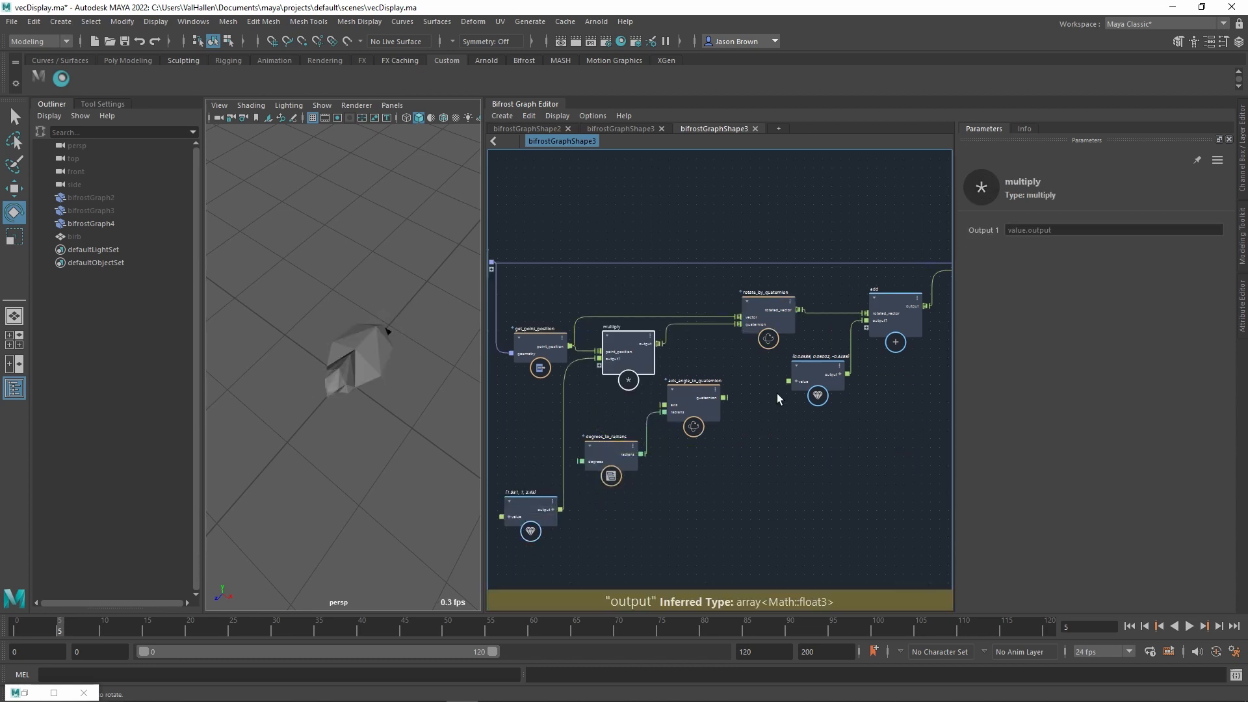
left_click_drag(529, 518, 531, 433)
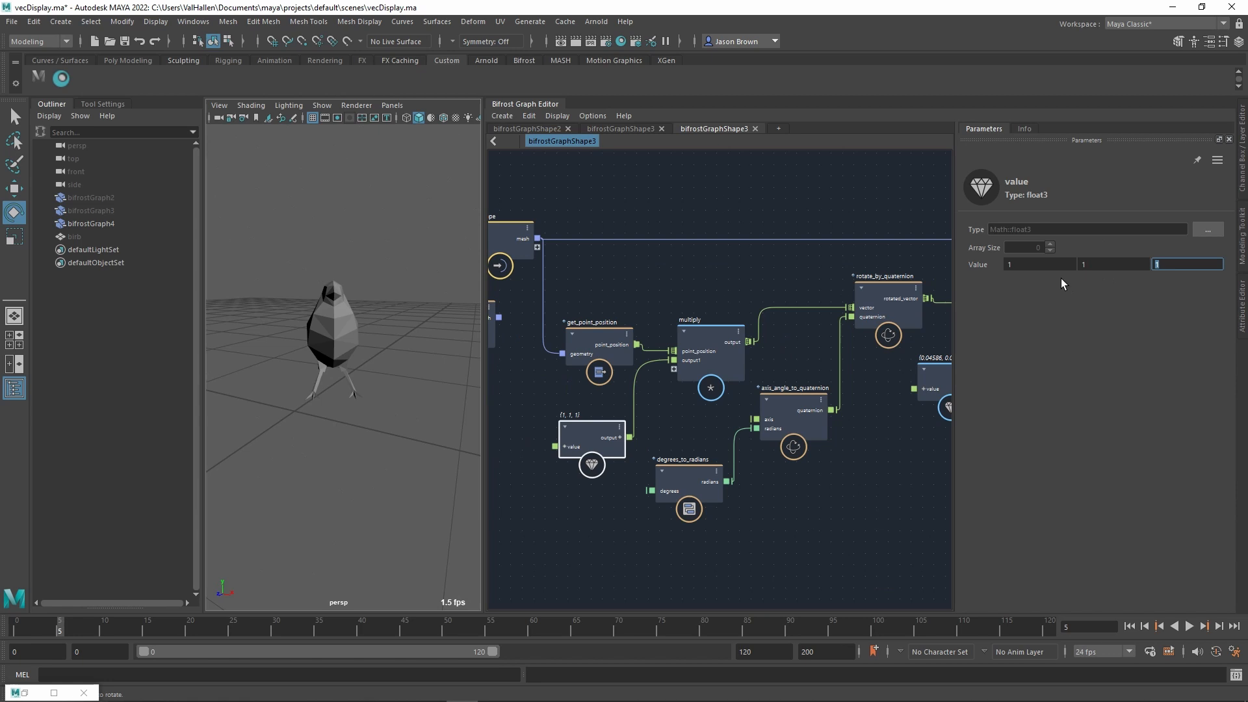
- Stretch the bird along X by setting the X component of multiply's value node to 2.01
left_click_drag(1040, 265, 1060, 292)
left_click_drag(292, 366, 308, 424, "alt")
left_click_drag(1046, 276, 1134, 284)
- Rotate the stretched bird by changing the degrees value on degrees_to_radians
left_click(900, 309)
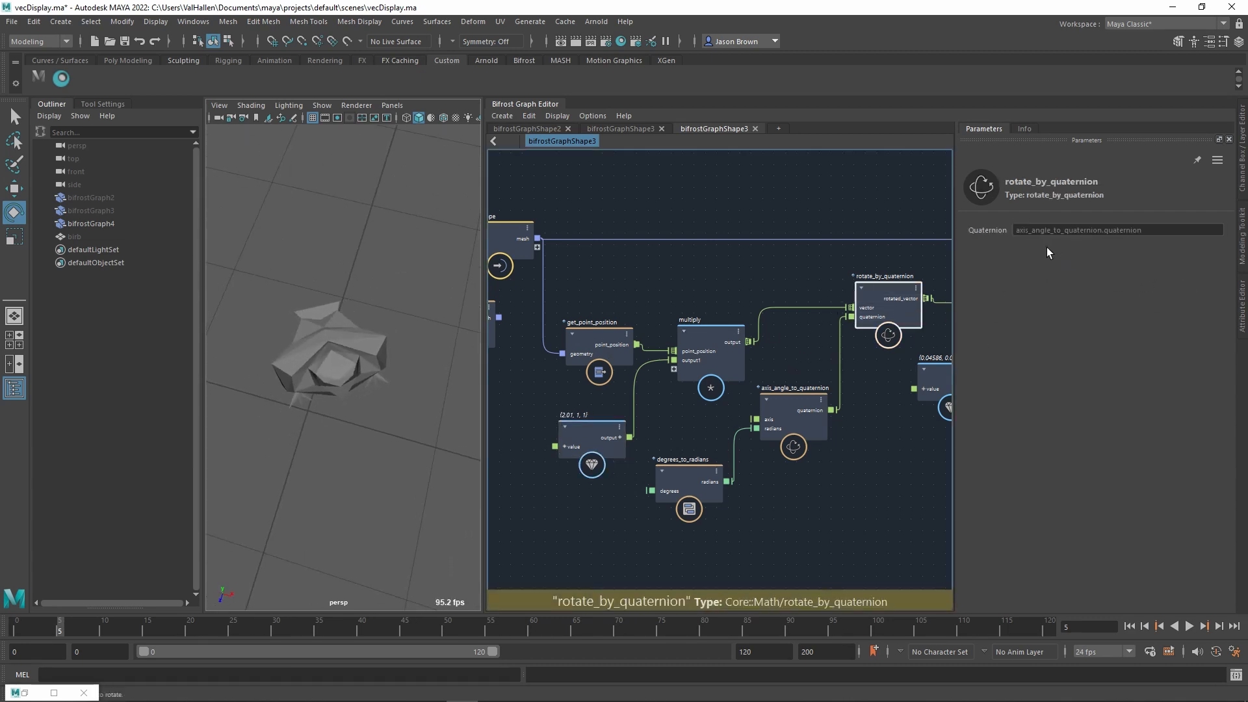
left_click(690, 481)
left_click_drag(1053, 244, 1020, 284)
- Set the X scale on multiply's value node to 1.81 and the Y translation on add's value node to 0.04438
left_click(591, 431)
middle_click_drag(872, 504, 773, 513)
left_click(789, 442)
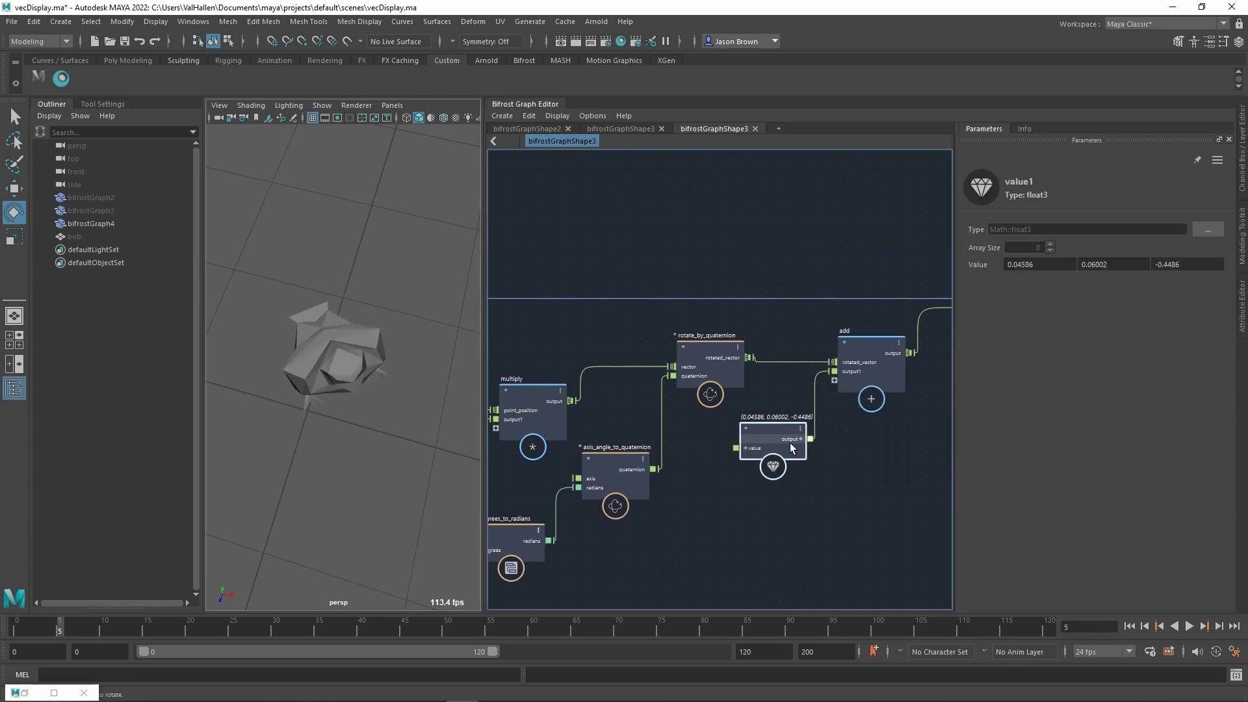
left_click_drag(1113, 265, 1059, 307)
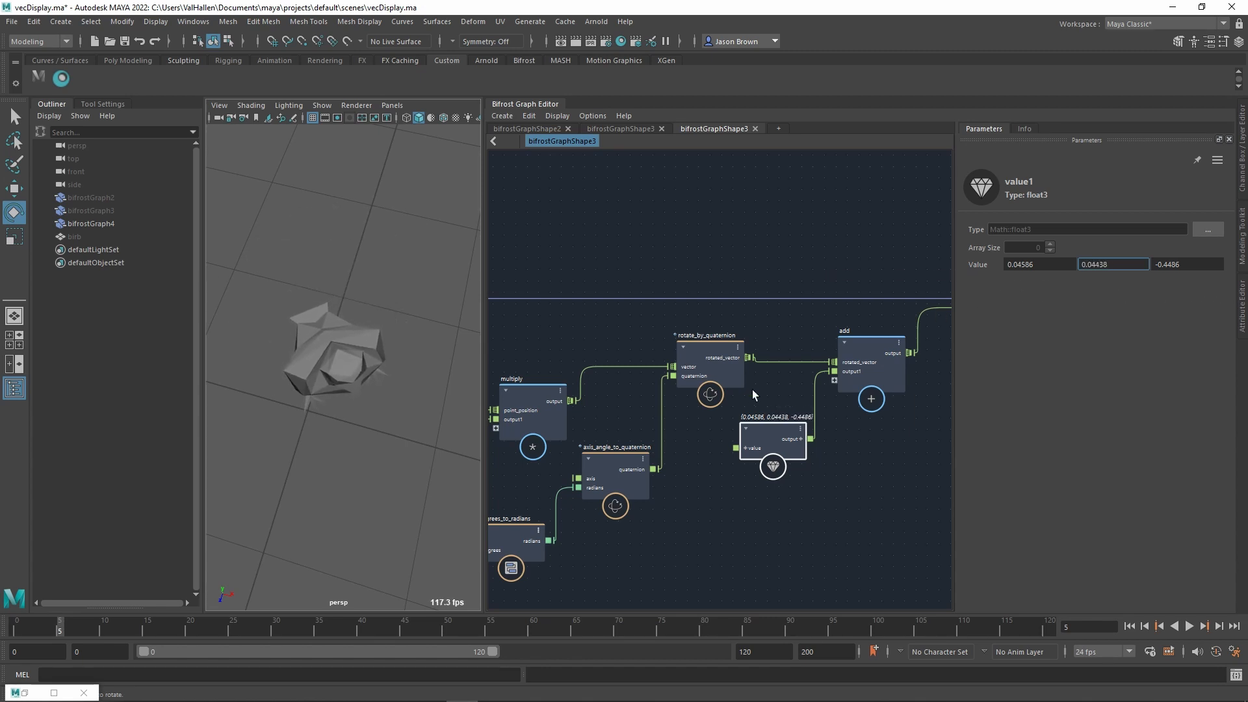
- Tidy the graph by moving degrees_to_radians up beside axis_angle_to_quaternion and shifting create_mesh_cube away from the bird's node chain
left_click_drag(370, 426, 333, 341, "alt")
scroll(702, 435, "down", 1)
scroll(687, 448, "down", 2)
middle_click_drag(685, 449, 804, 422)
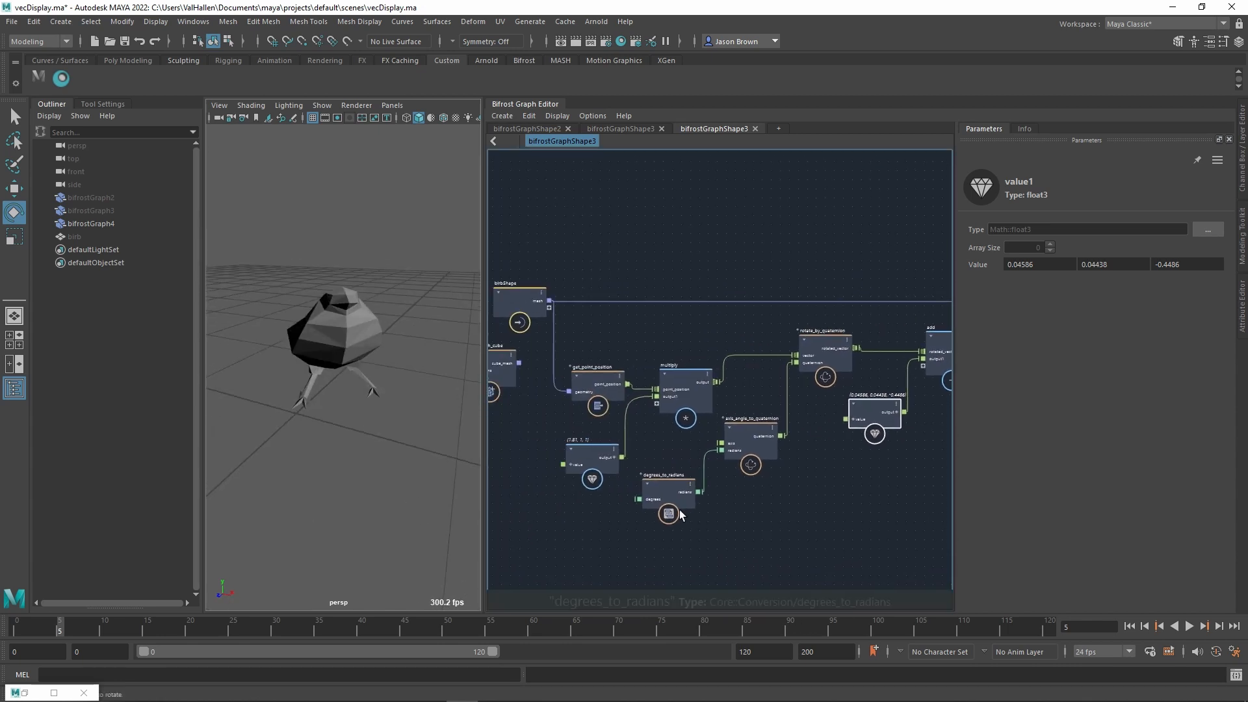
left_click_drag(667, 492, 678, 457)
left_click_drag(747, 443, 750, 448)
middle_click_drag(750, 448, 830, 459)
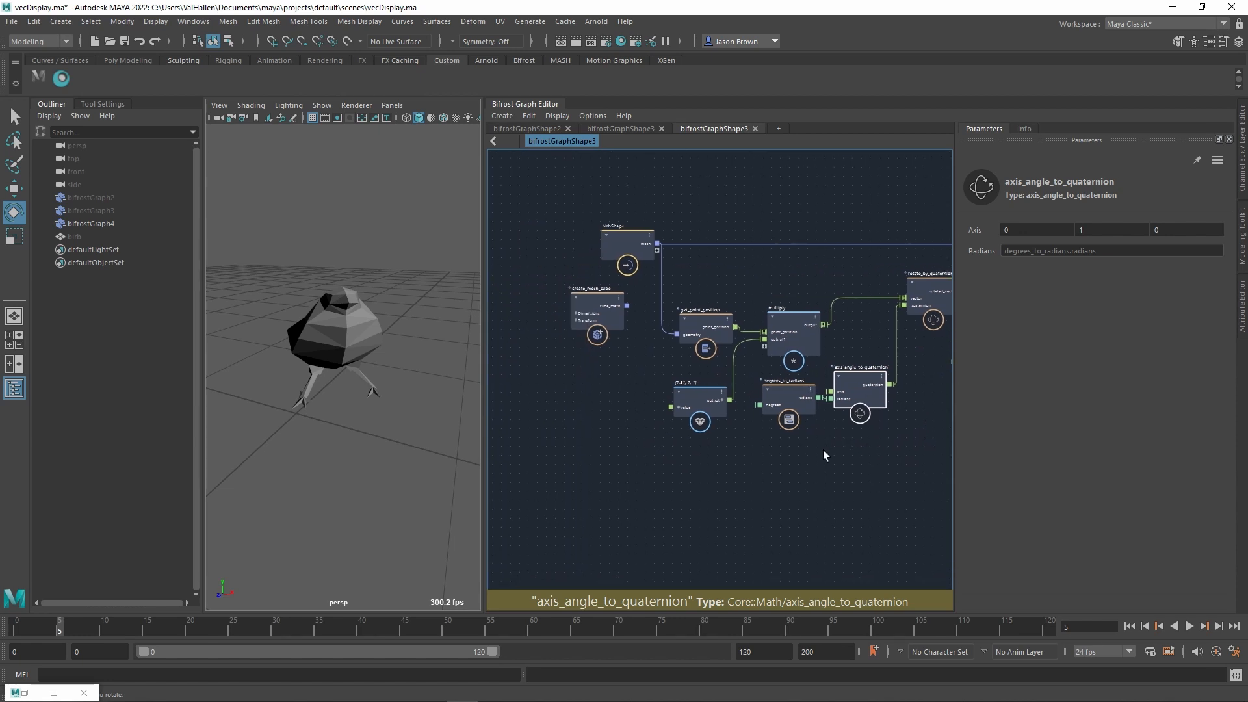
left_click_drag(589, 311, 545, 309)
- Add a create_mesh_plane node in the empty area below create_mesh_cube
key("Tab")
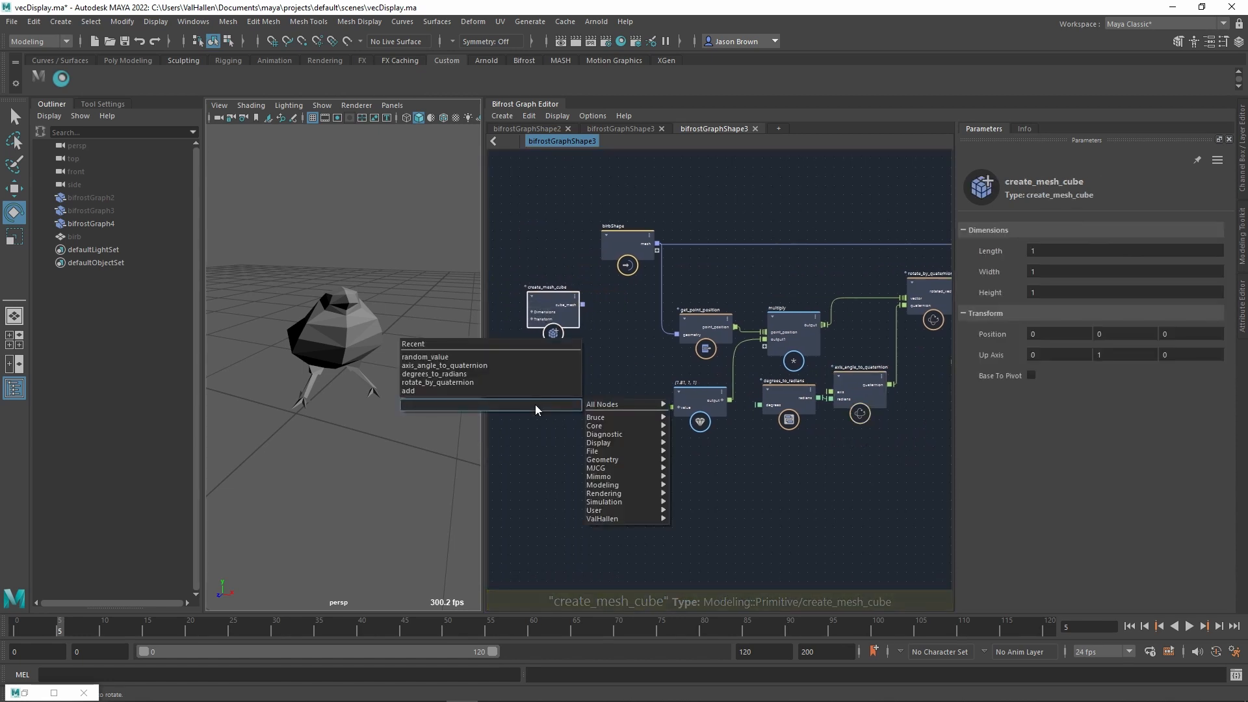
type("mesh_plane")
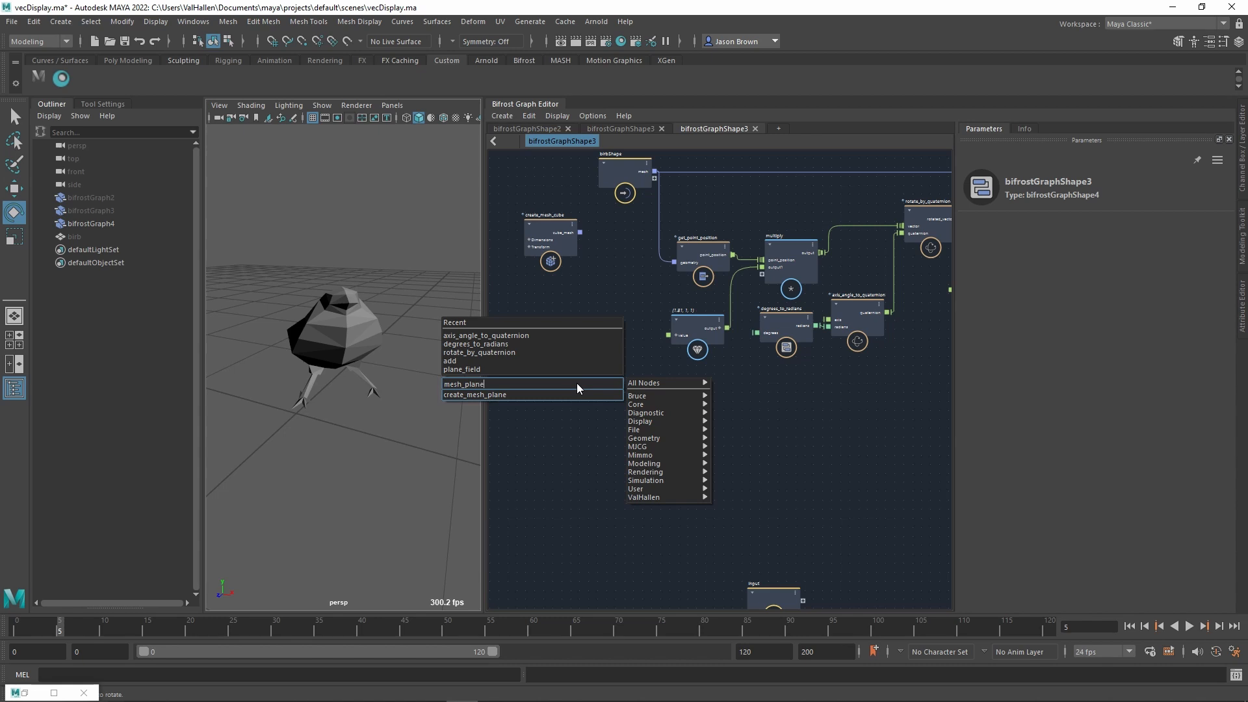
key("Down")
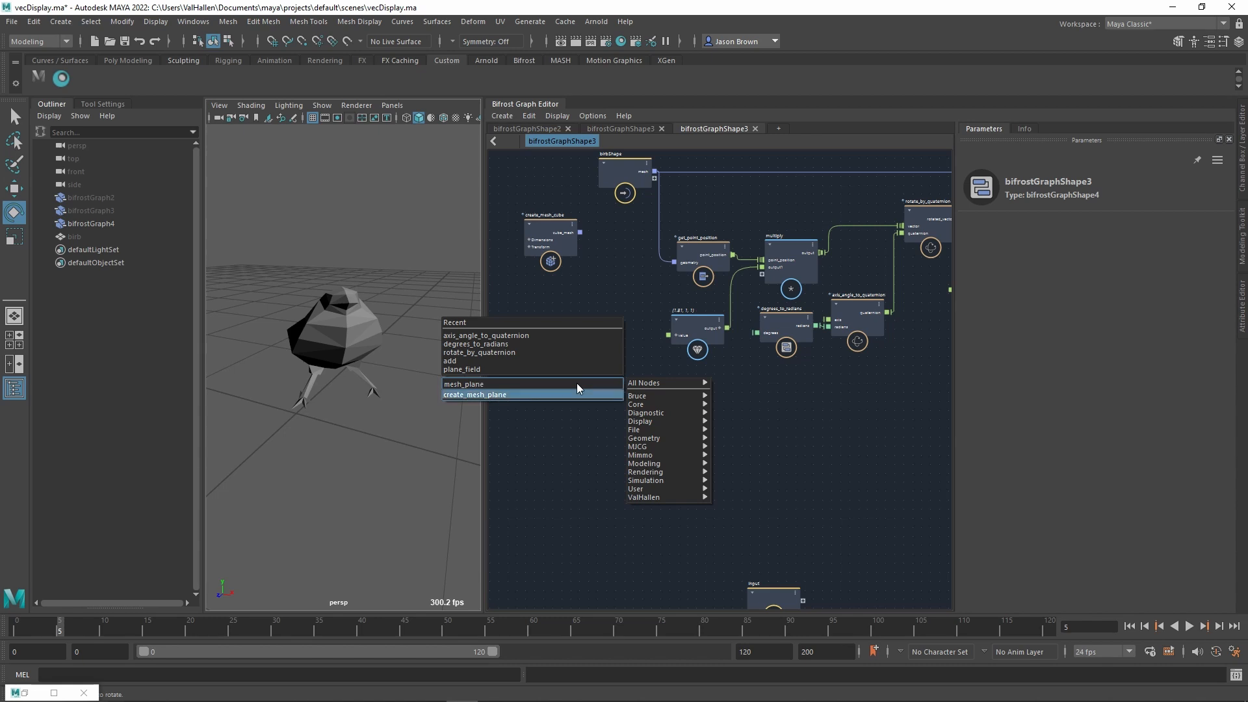
key("Return")
key("Tab")
key("Escape")
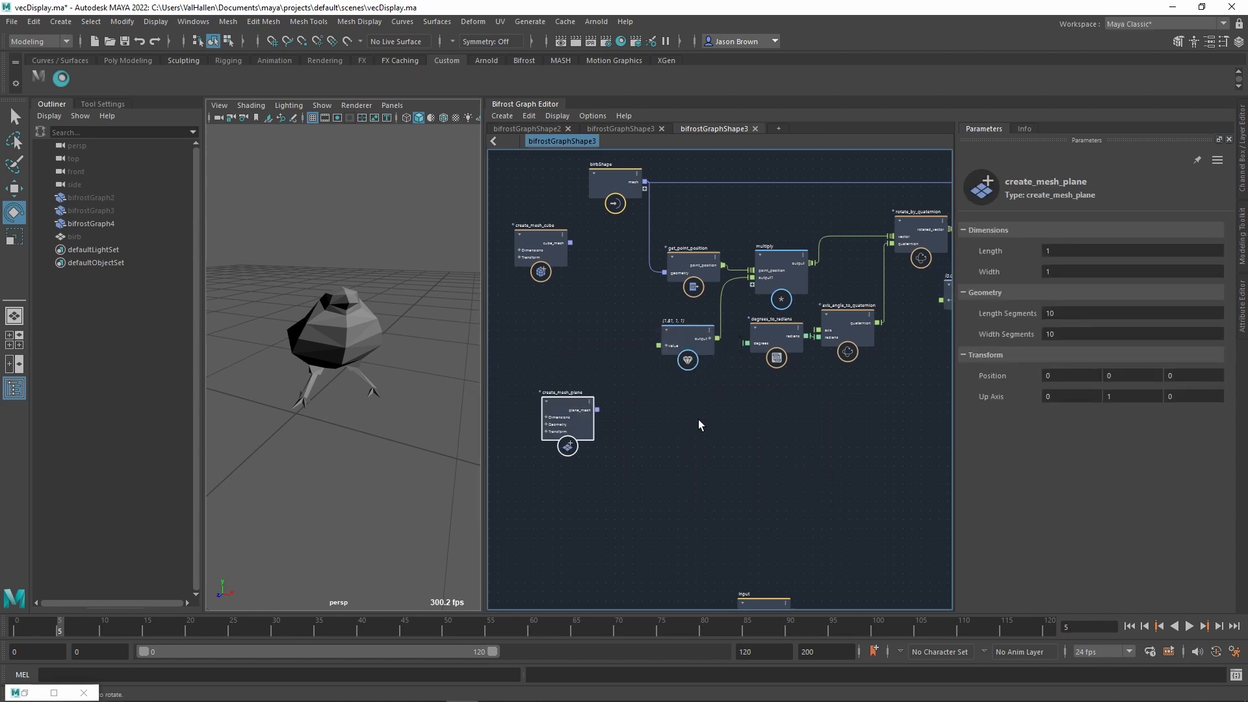
- Add a vector_field node and place it beside create_mesh_plane
key("Tab")
type("vector")
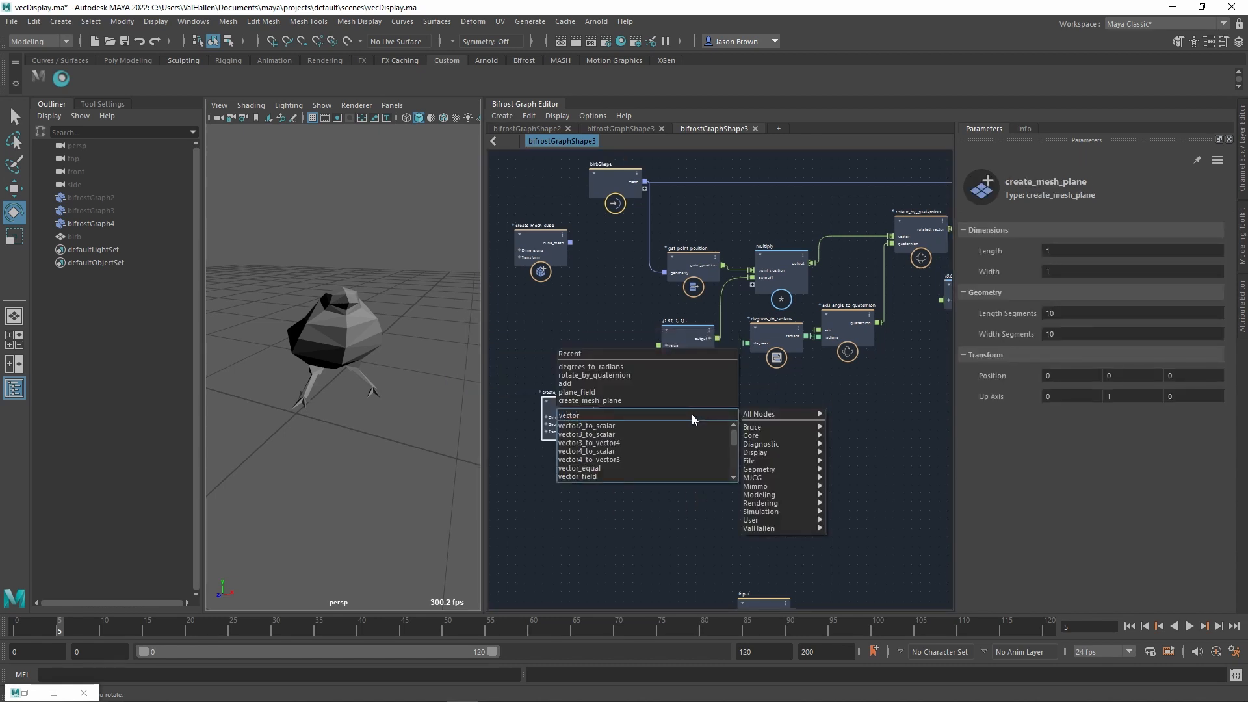
left_click(635, 477)
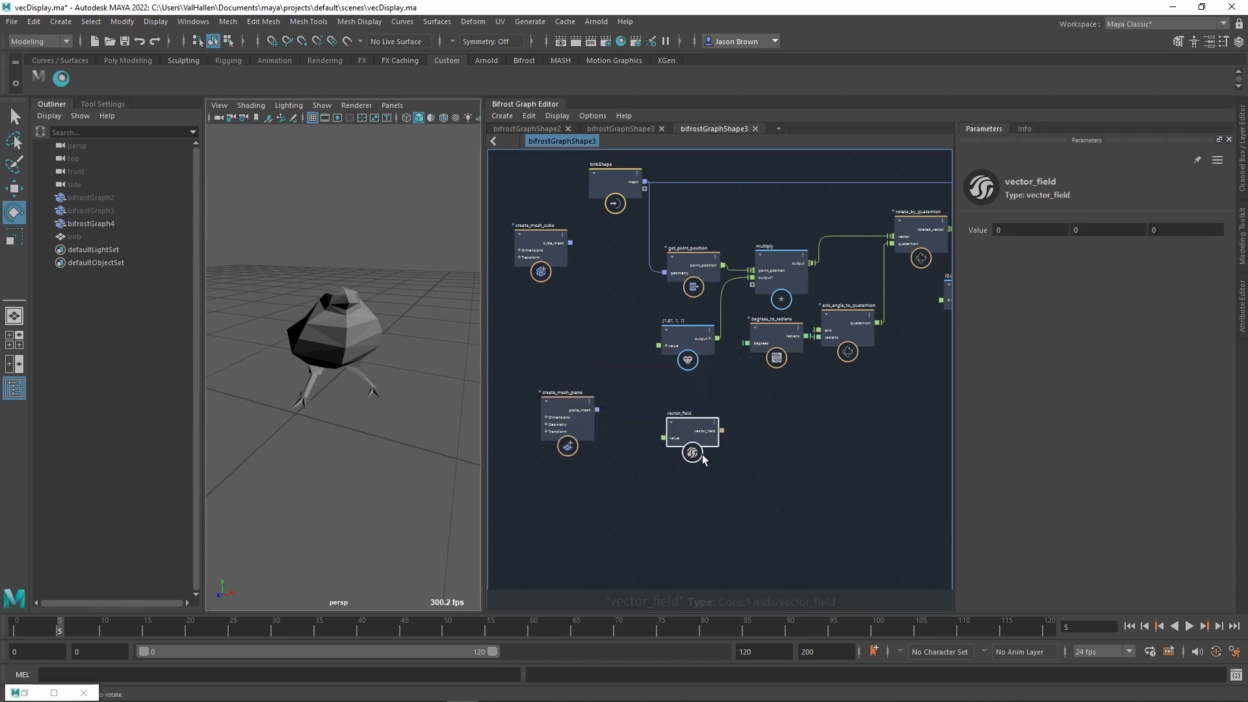
left_click_drag(698, 450, 734, 438)
scroll(766, 442, "up", 2)
middle_click_drag(739, 428, 763, 420)
left_click_drag(763, 420, 722, 427)
- Add a vector_field_scope node beyond vector_field, and lower vector_field to leave space between the nodes
key("Tab")
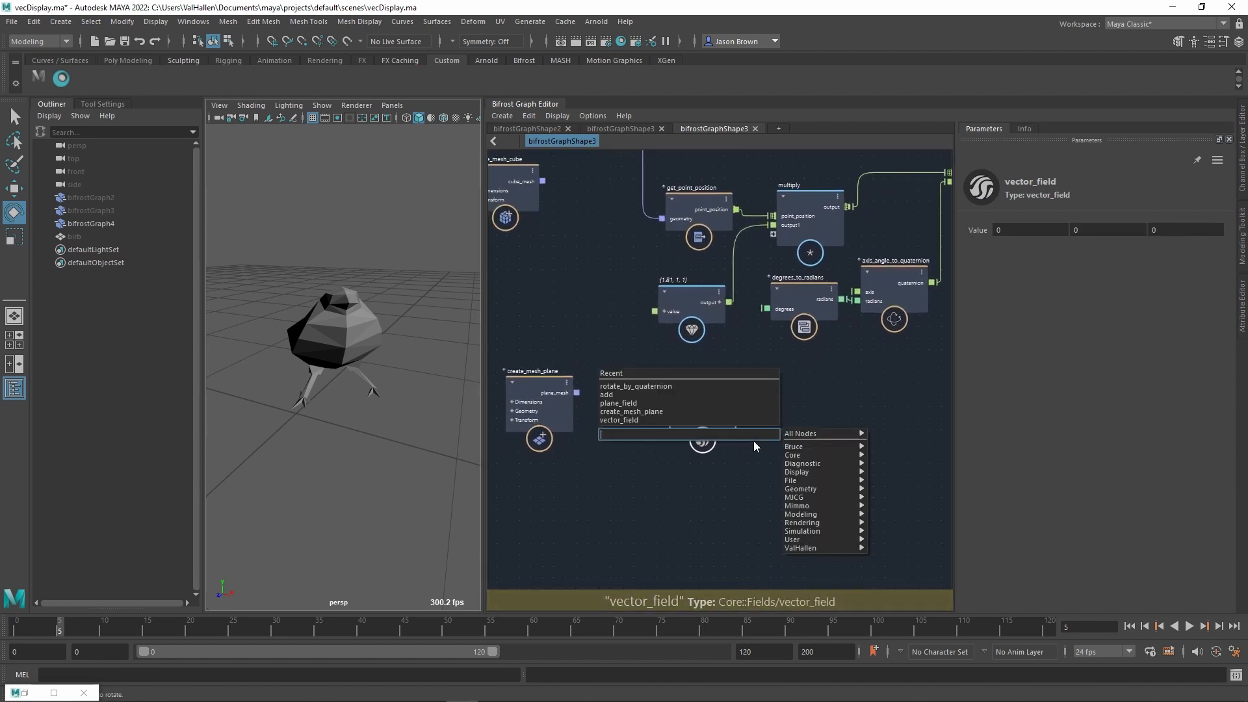
type("field")
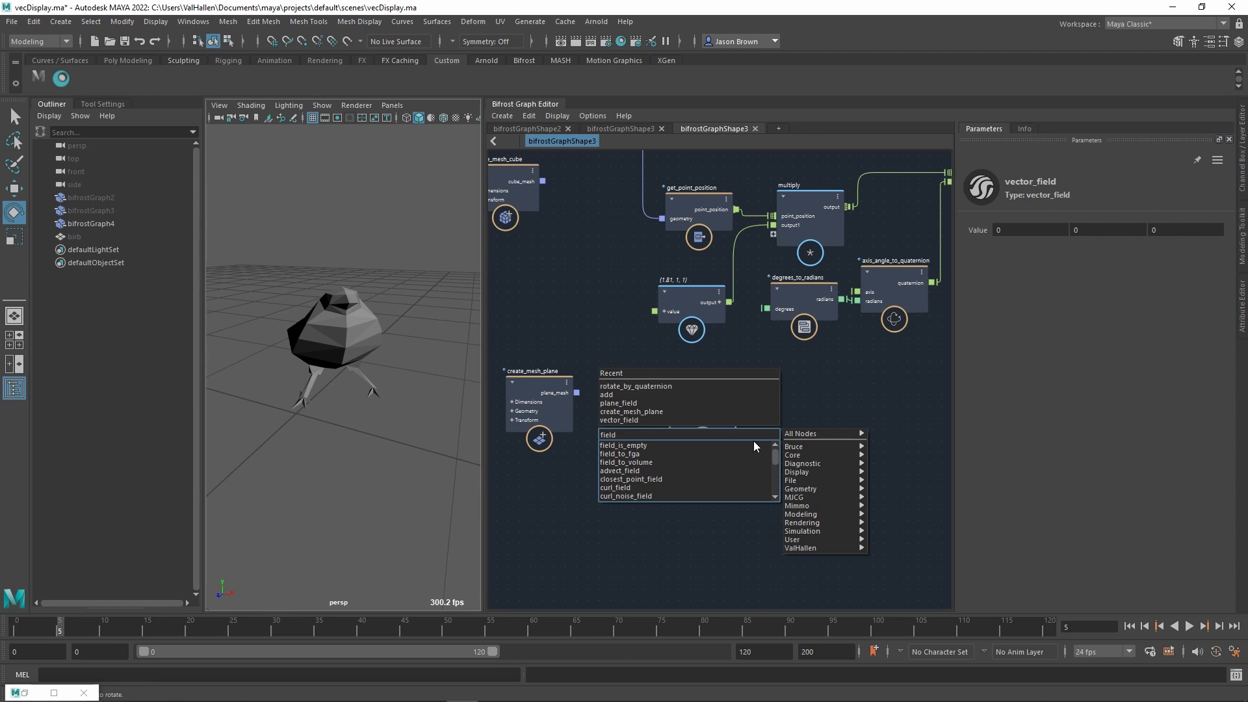
type(" sc")
left_click(637, 448)
left_click_drag(756, 492, 858, 436)
middle_click_drag(857, 436, 846, 440)
left_click_drag(693, 430, 670, 474)
- Set create_mesh_plane's length and width to 24
left_click_drag(545, 397, 575, 389)
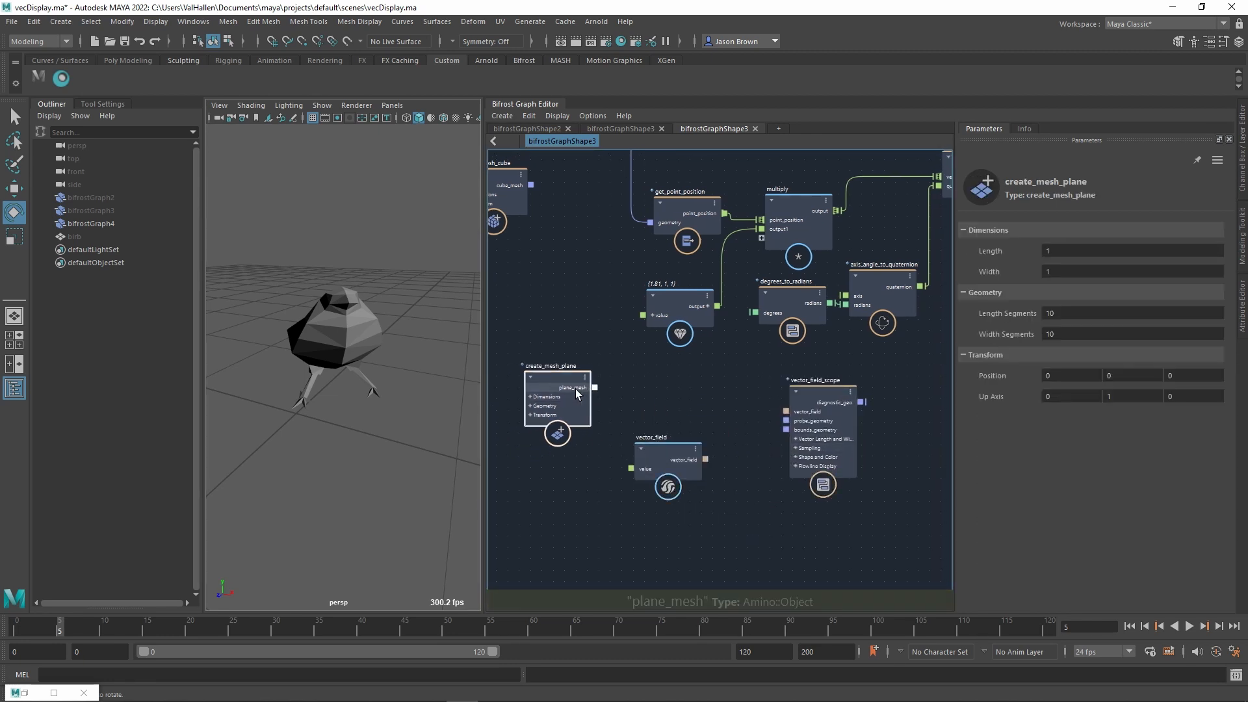
left_click(1082, 252)
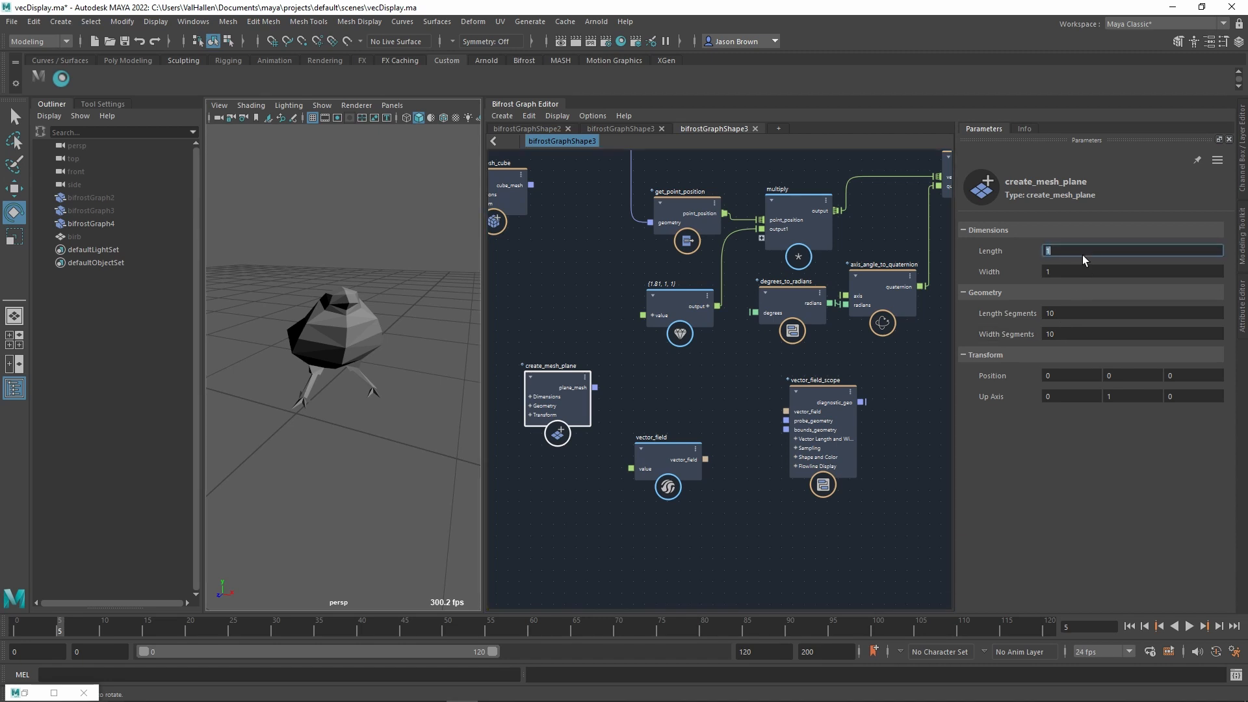
type("24")
key("Tab")
type("24")
key("Tab")
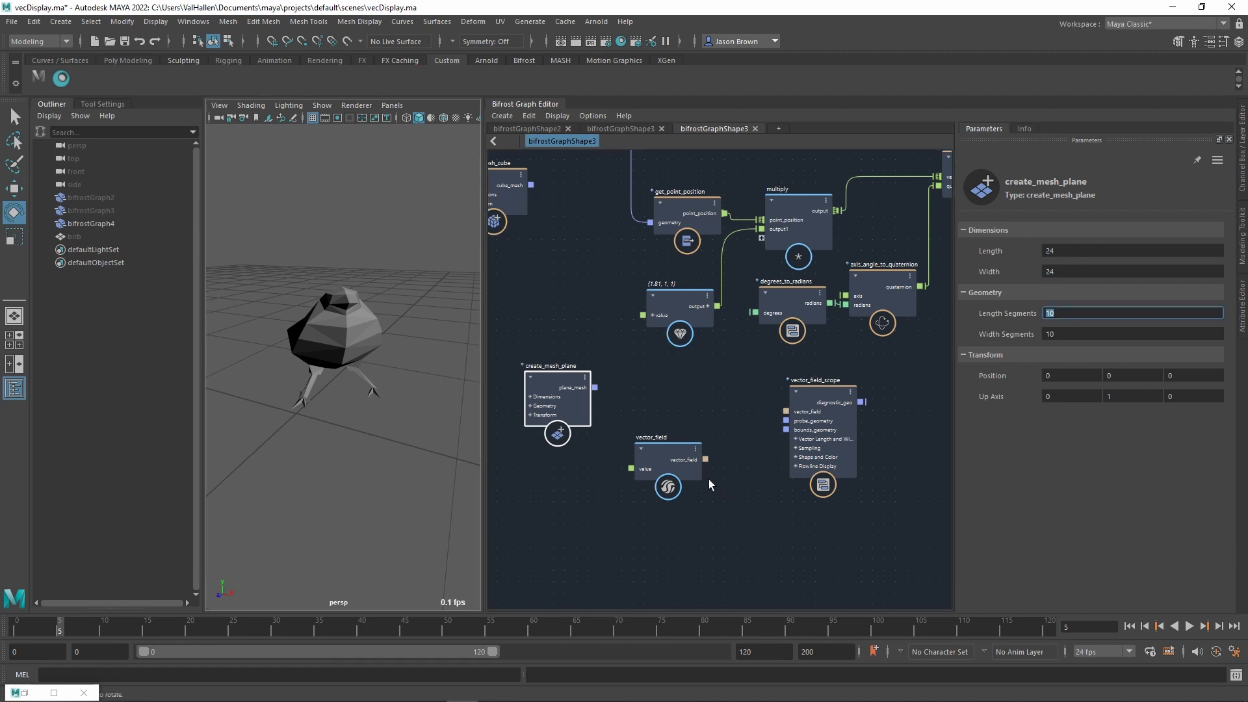
- Connect plane_mesh to vector_field_scope's probe_geometry and the vector_field output to its vector_field input, placing vector_field close to the scope
left_click_drag(595, 387, 787, 420)
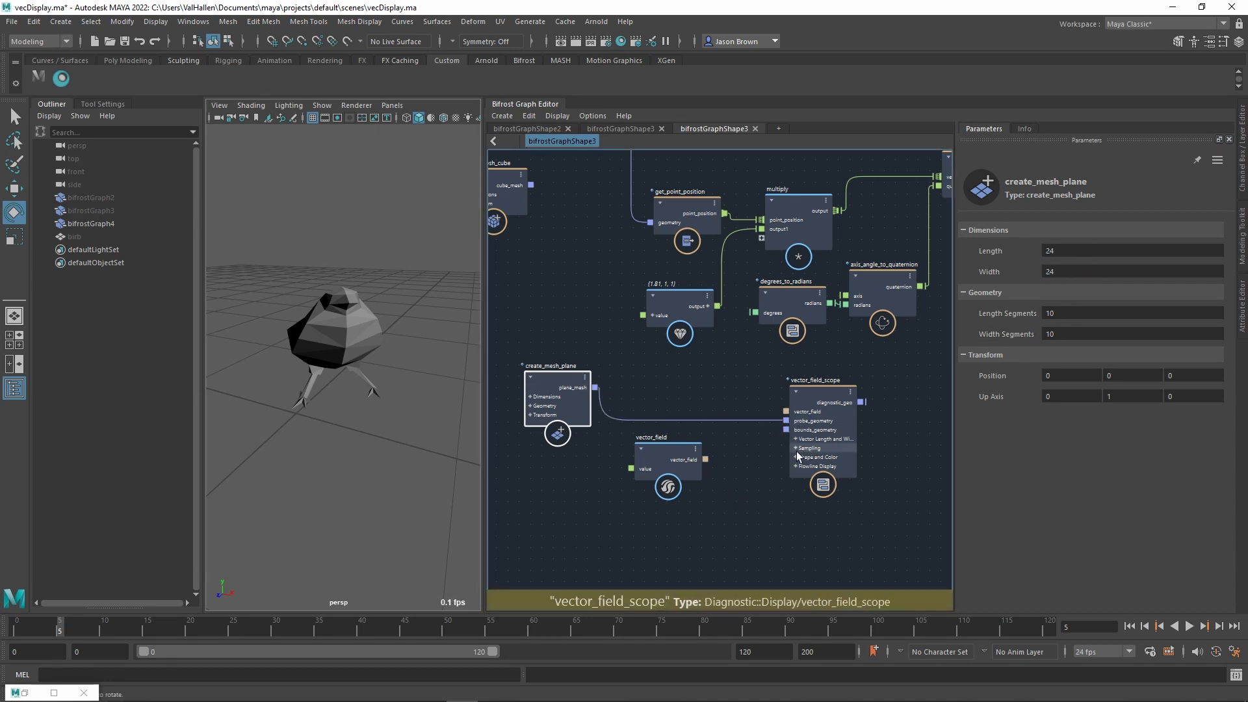
left_click_drag(689, 463, 798, 422)
mouse_move(774, 468)
middle_mouse_down("alt")
mouse_move(793, 462)
mouse_move(762, 468)
middle_mouse_up("alt")
scroll(793, 462, "down", 2)
left_click_drag(661, 465, 713, 455)
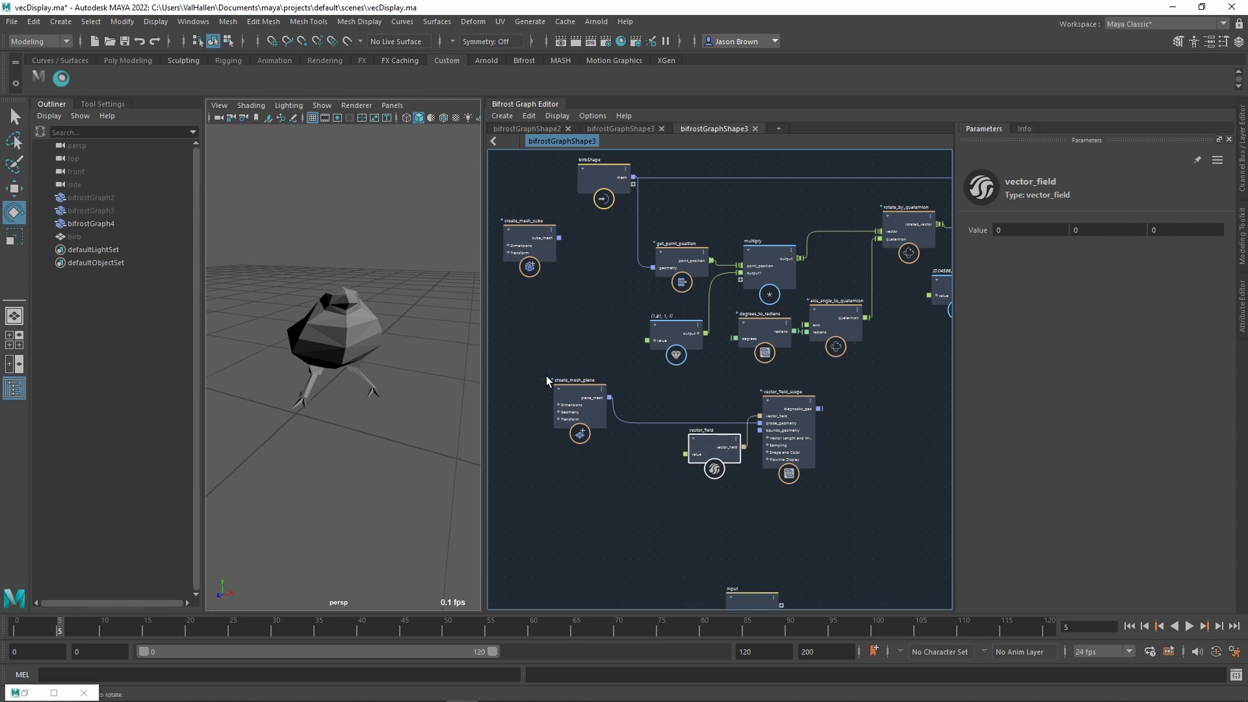
- Move create_mesh_plane, vector_field and vector_field_scope together further along beneath the bird's node chain
left_click_drag(823, 475, 827, 478)
left_click_drag(810, 461, 912, 457)
middle_click_drag(772, 438, 571, 468, "alt")
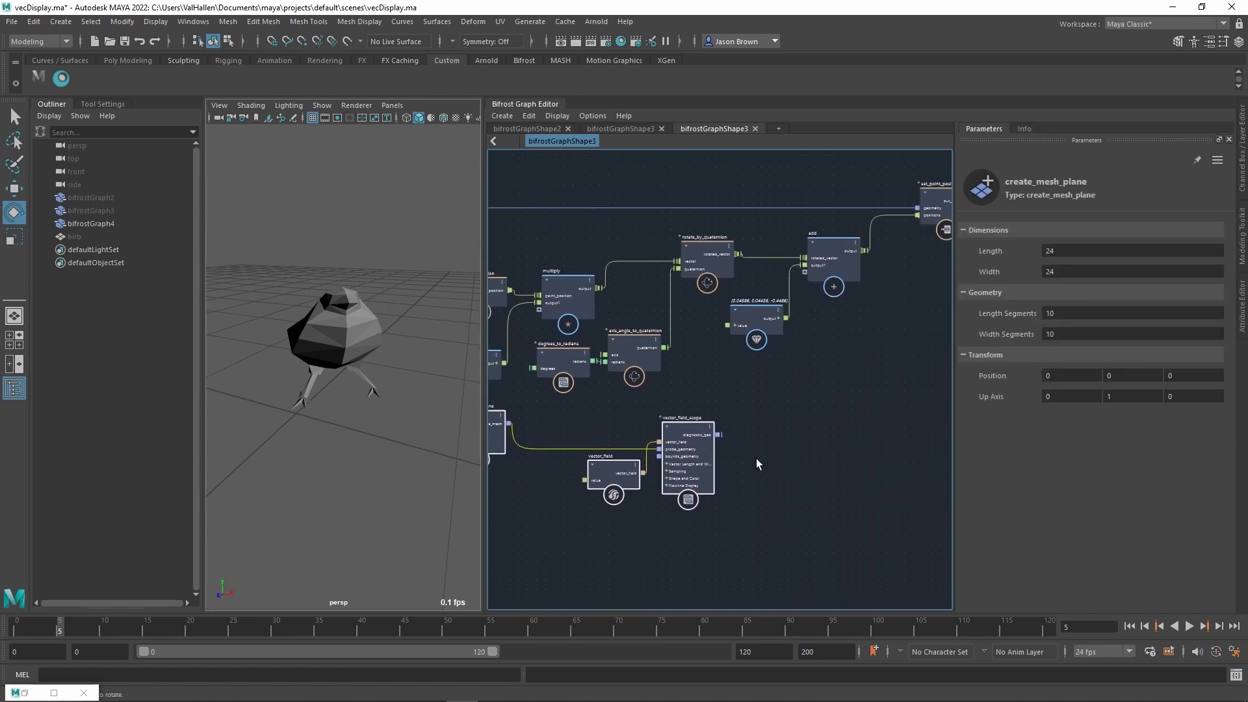
- Add a terminal node after vector_field_scope and connect diagnostic_geo to its proxy input
key("Tab")
type("terminal")
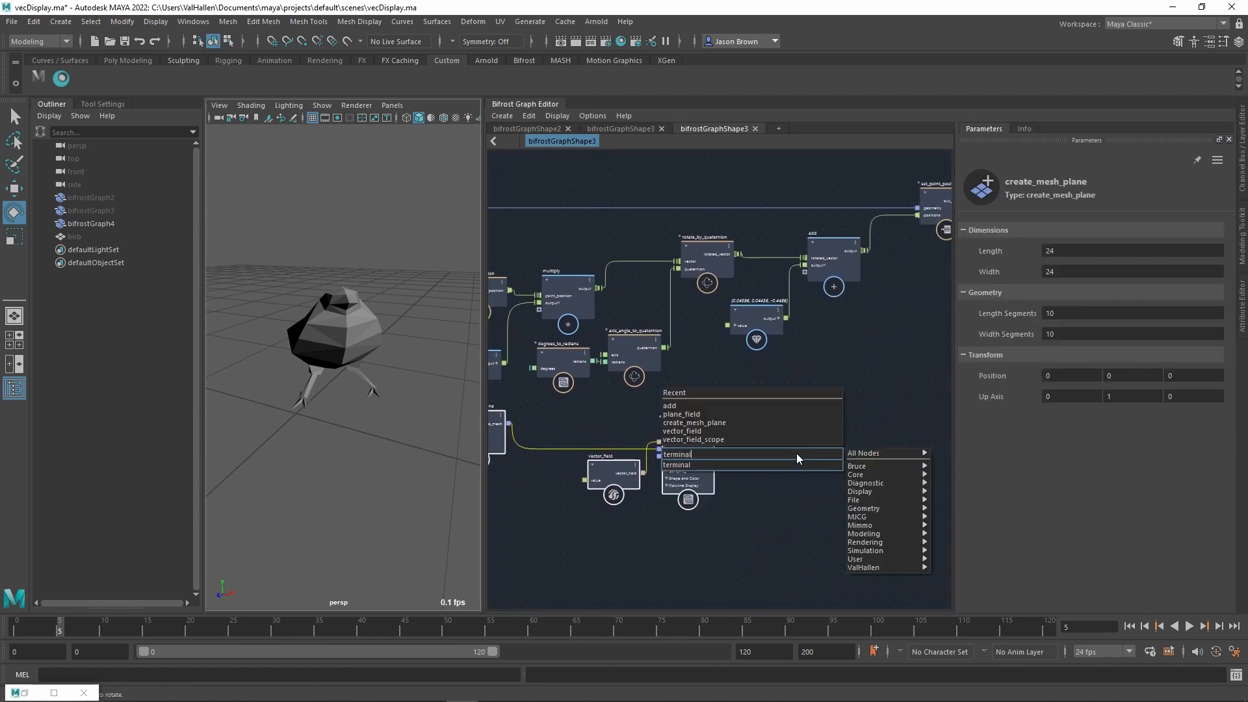
key("Return")
left_click_drag(798, 485, 800, 440)
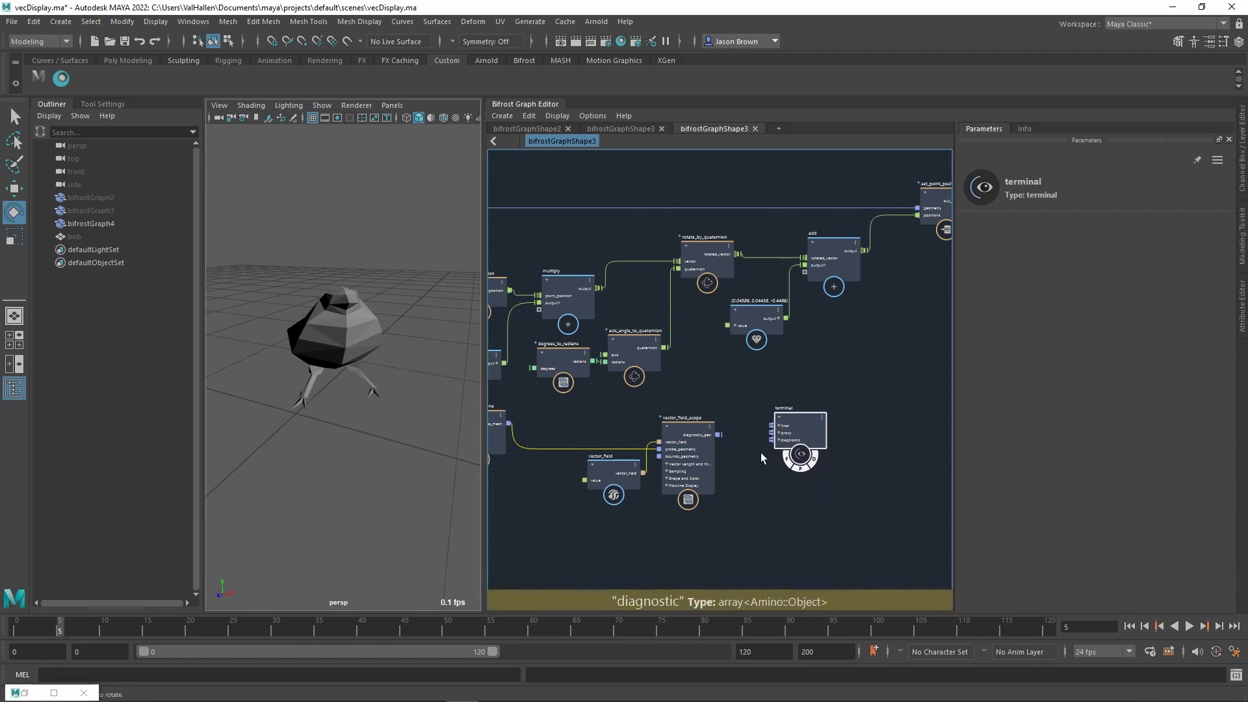
left_click_drag(719, 434, 782, 438)
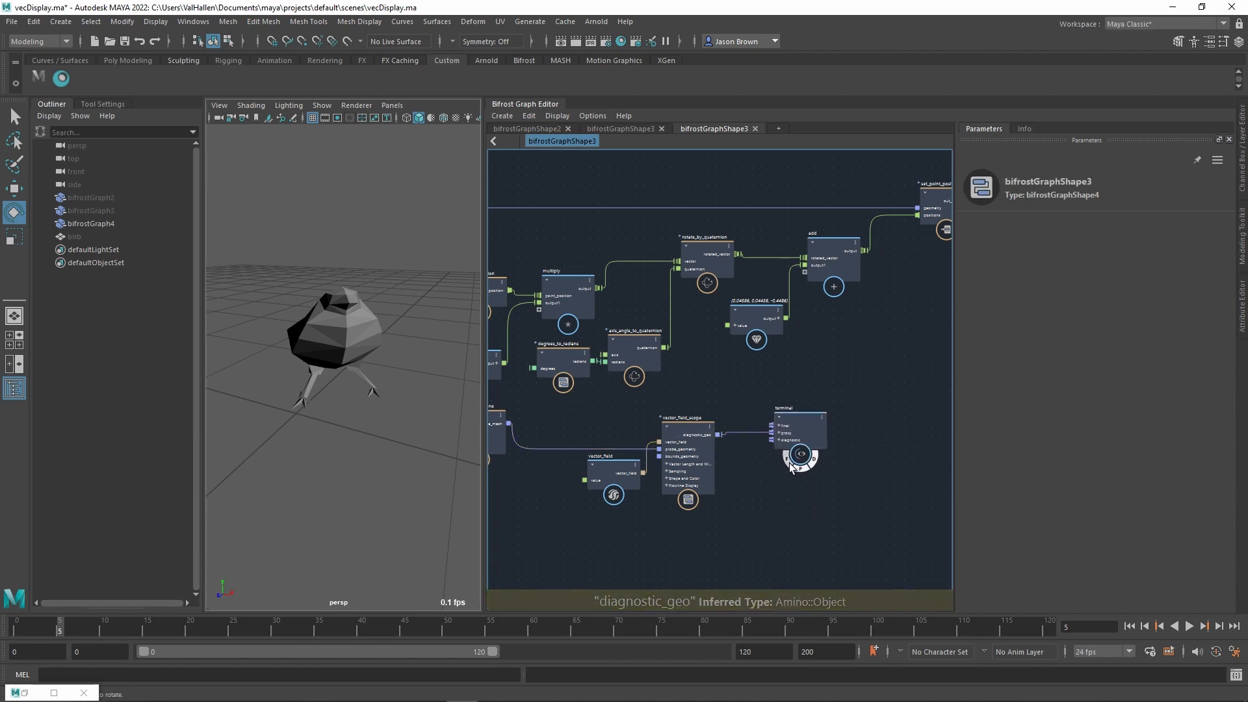
- Set the X component of vector_field's value to 1
middle_click_drag(715, 516, 769, 519, "alt")
scroll(614, 525, "up", 1)
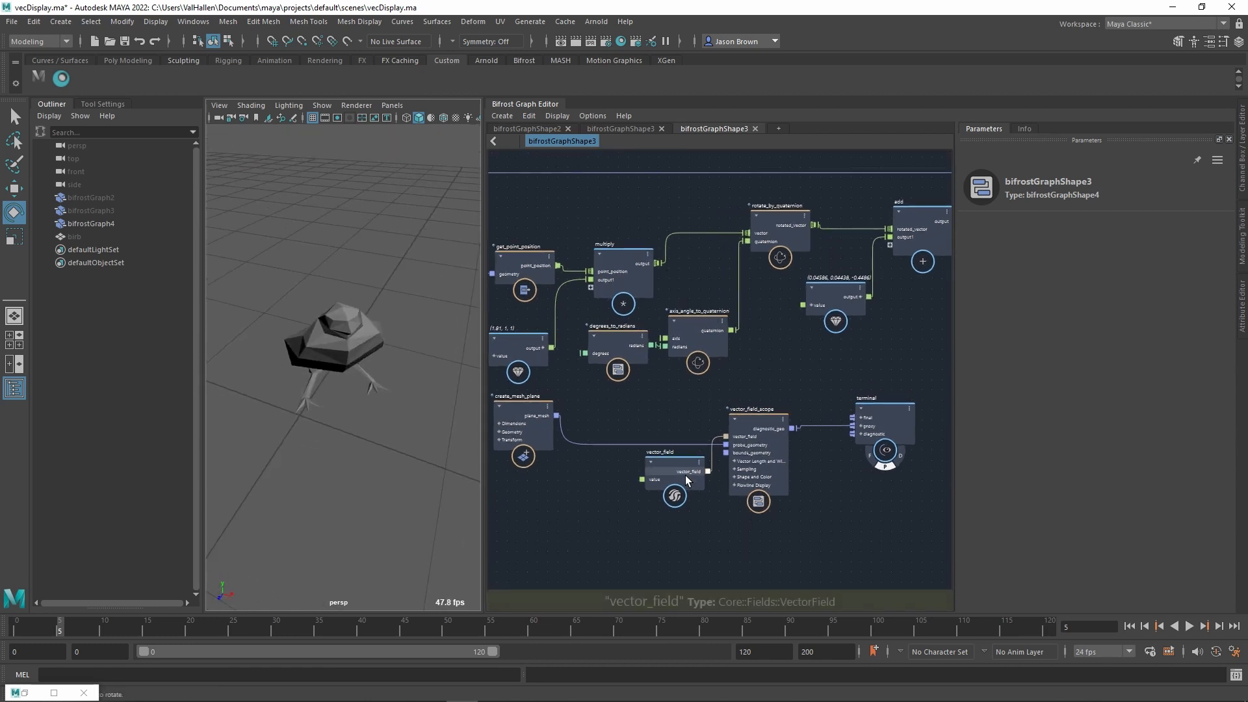
left_click(685, 474)
left_click(1036, 233)
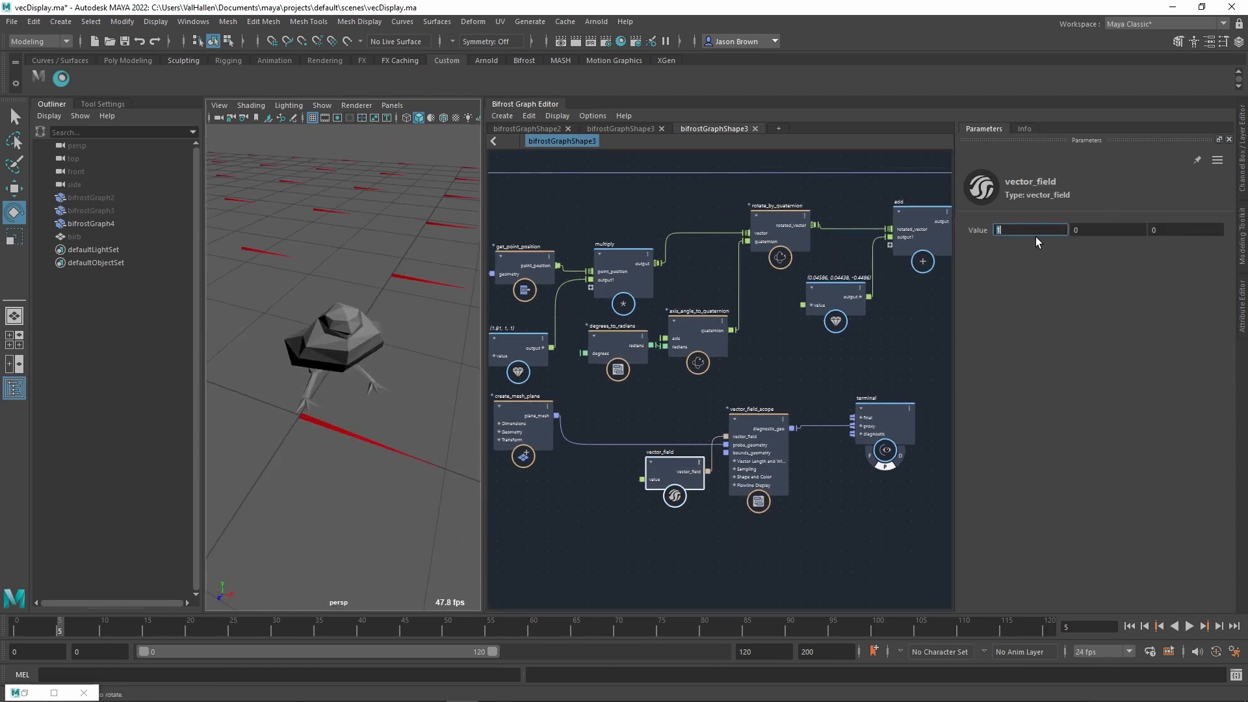
- Enable Draw Arrowheads on vector_field_scope
scroll(431, 327, "down", 8)
left_click_drag(384, 345, 422, 359, "alt")
scroll(404, 365, "up", 5)
scroll(422, 359, "up", 4)
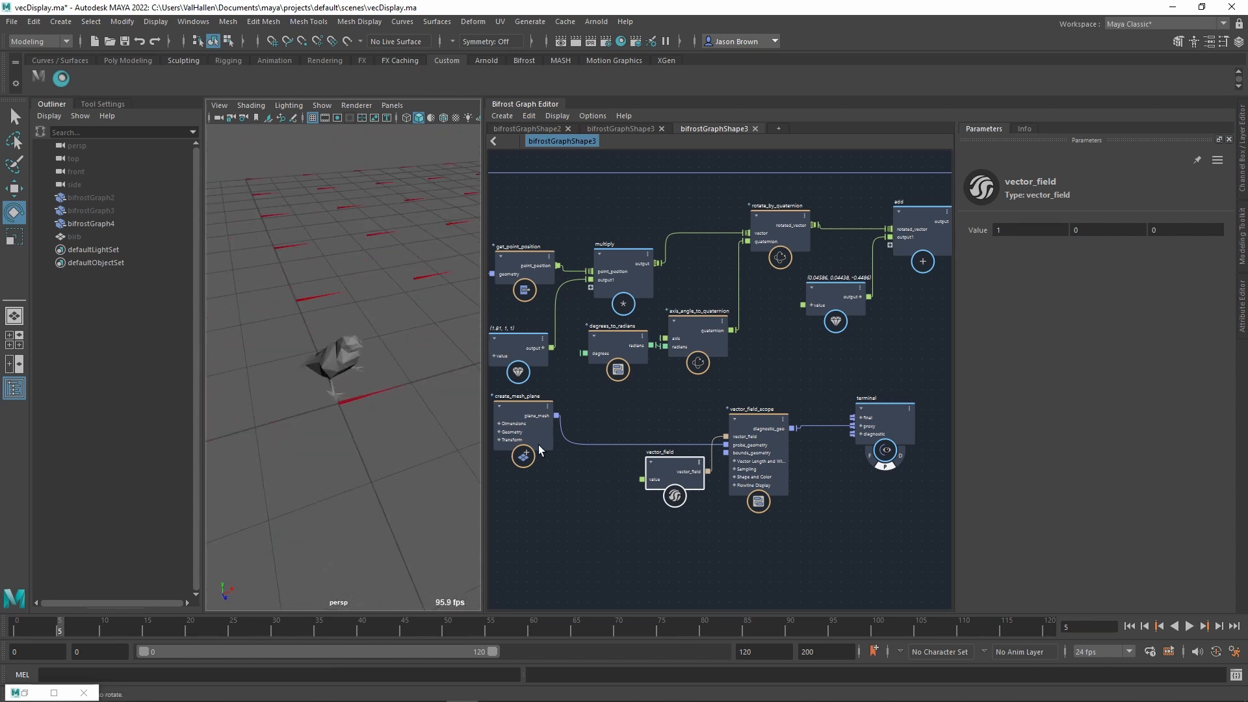
left_click_drag(430, 432, 383, 425, "alt")
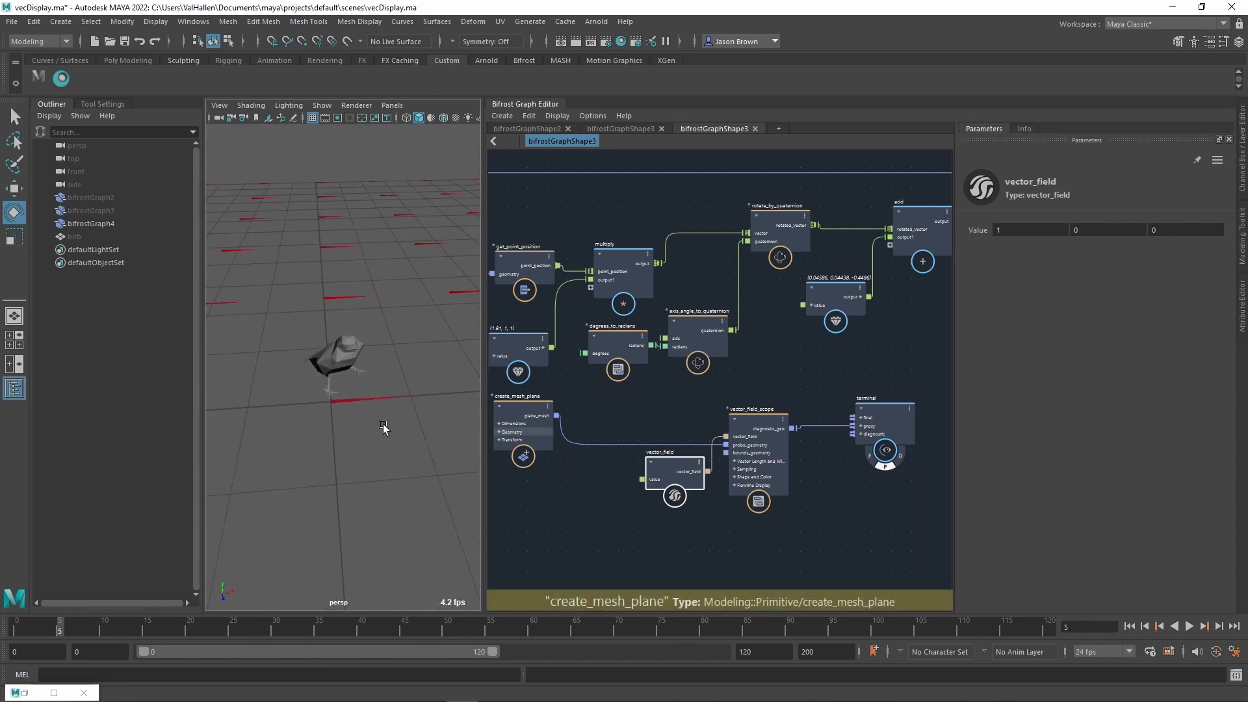
left_click(752, 438)
scroll(1066, 376, "down", 5)
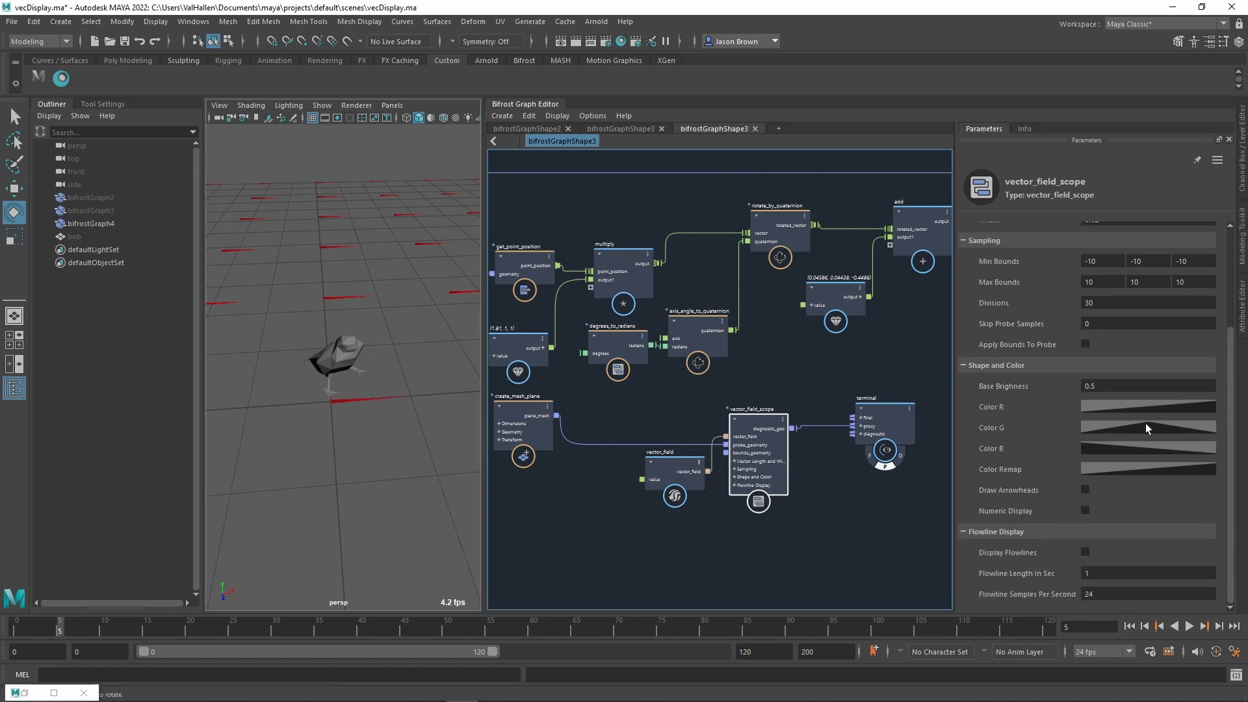
left_click(1092, 494)
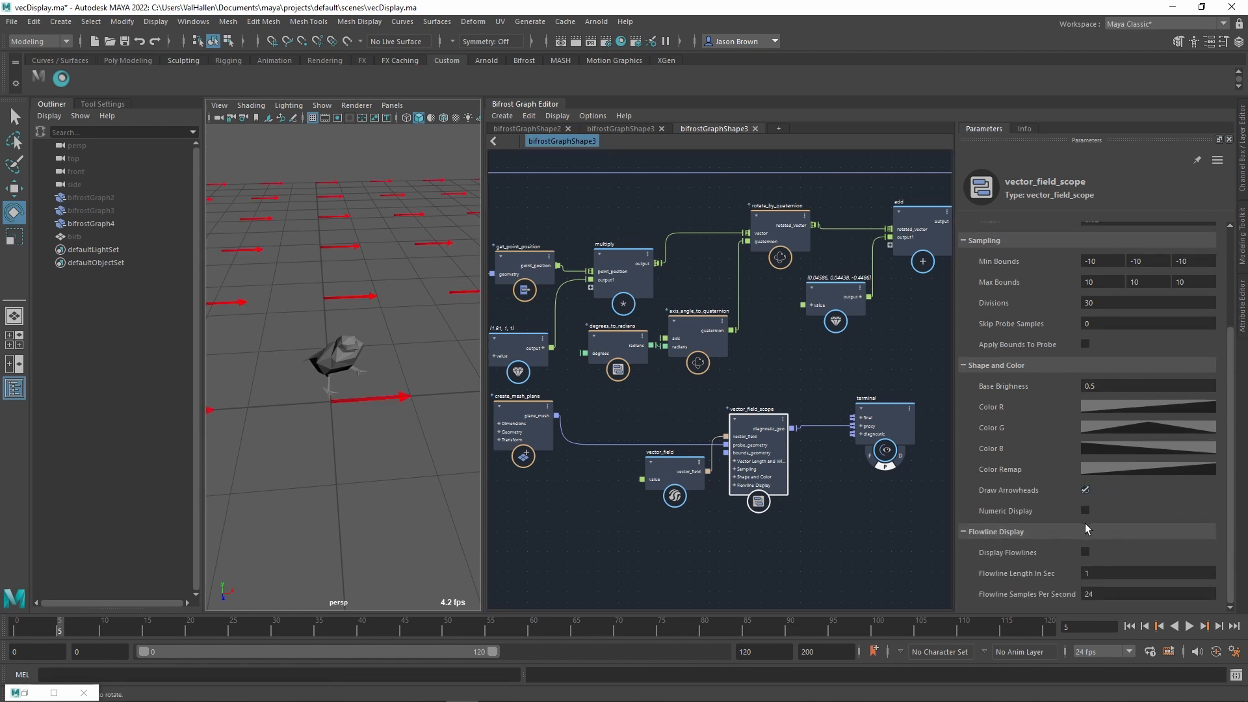
- Set the vector width on vector_field_scope to 0.0375
scroll(1091, 369, "up", 4)
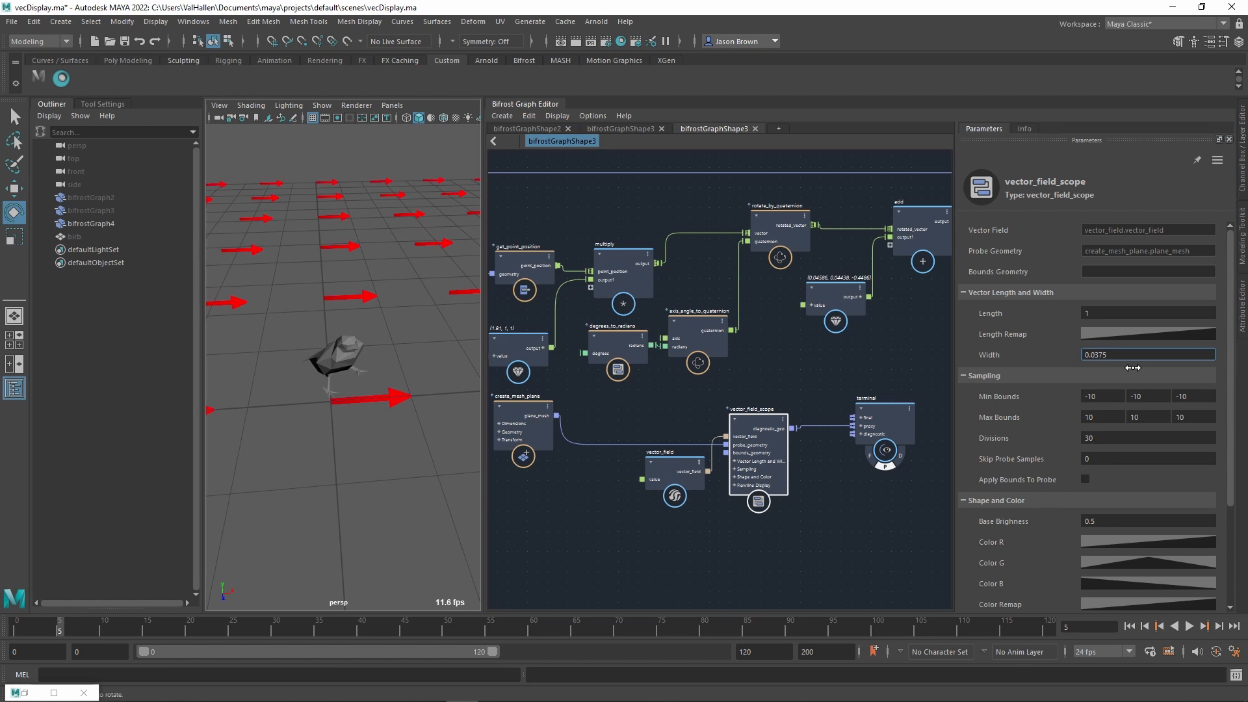
scroll(1079, 465, "down", 3)
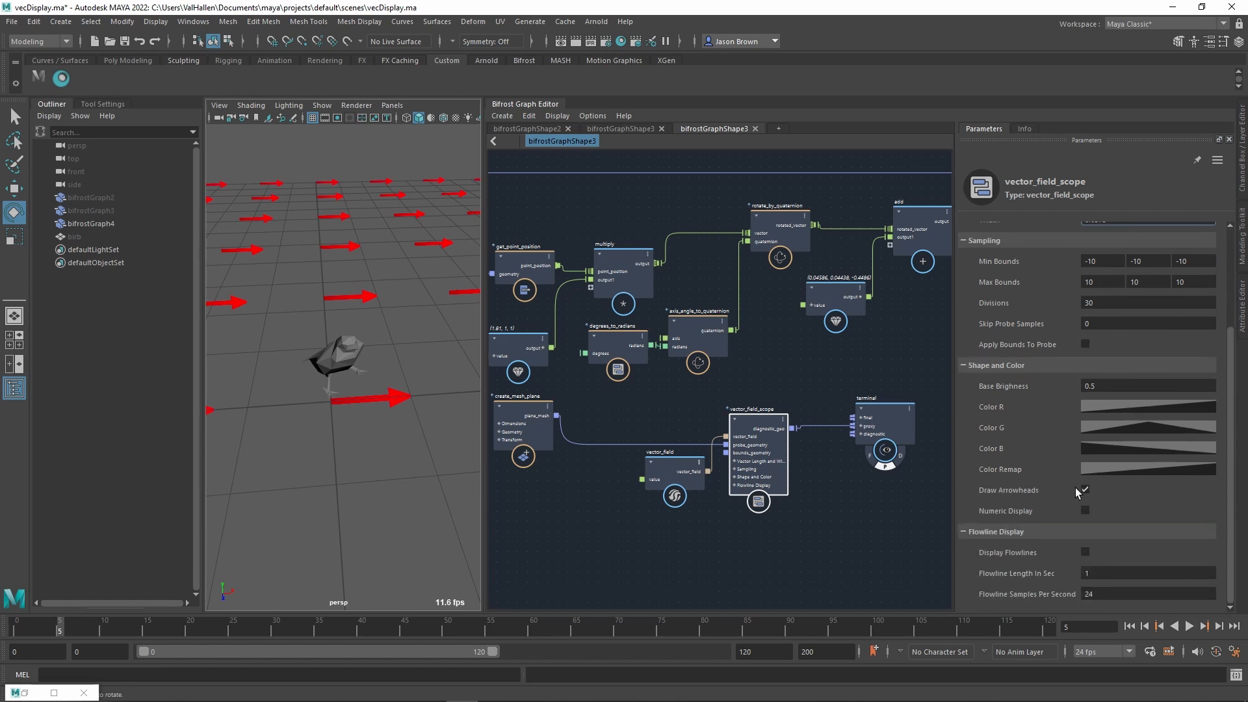
scroll(970, 430, "down", 1)
- Lengthen the field vectors by setting vector_field's X value to 1.411, keeping Y at 0
left_click(687, 475)
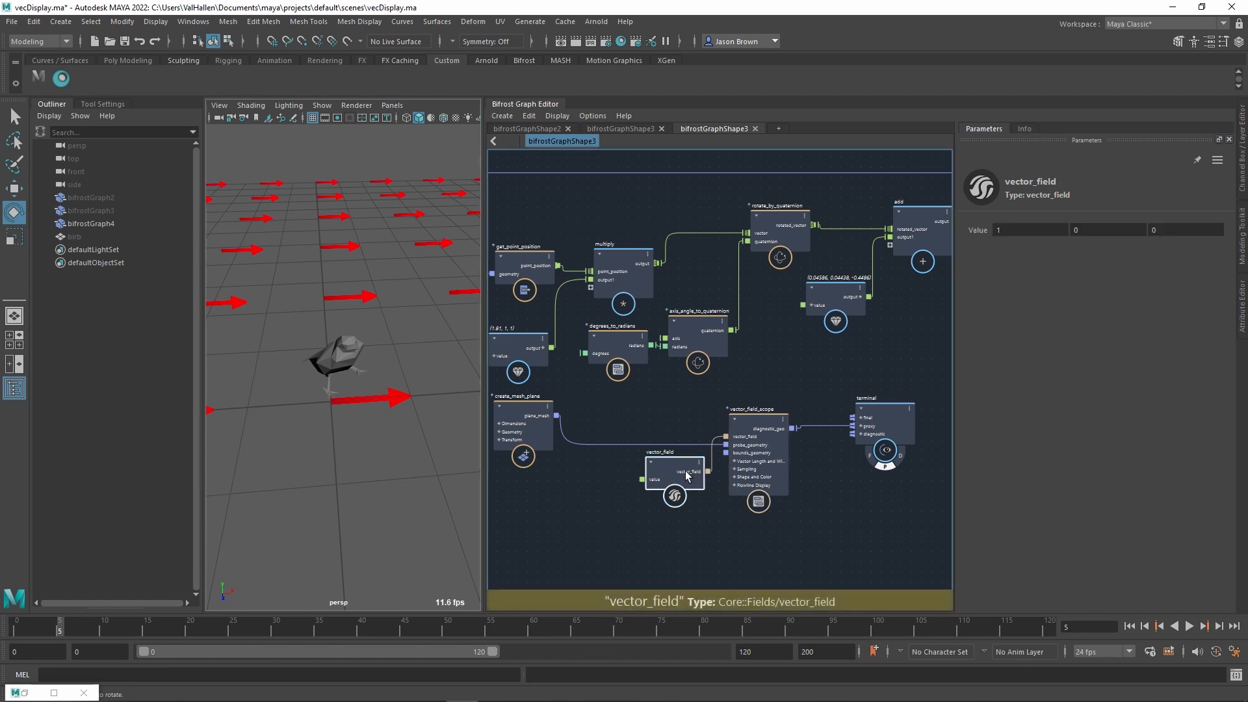
left_click_drag(1025, 239, 1073, 282)
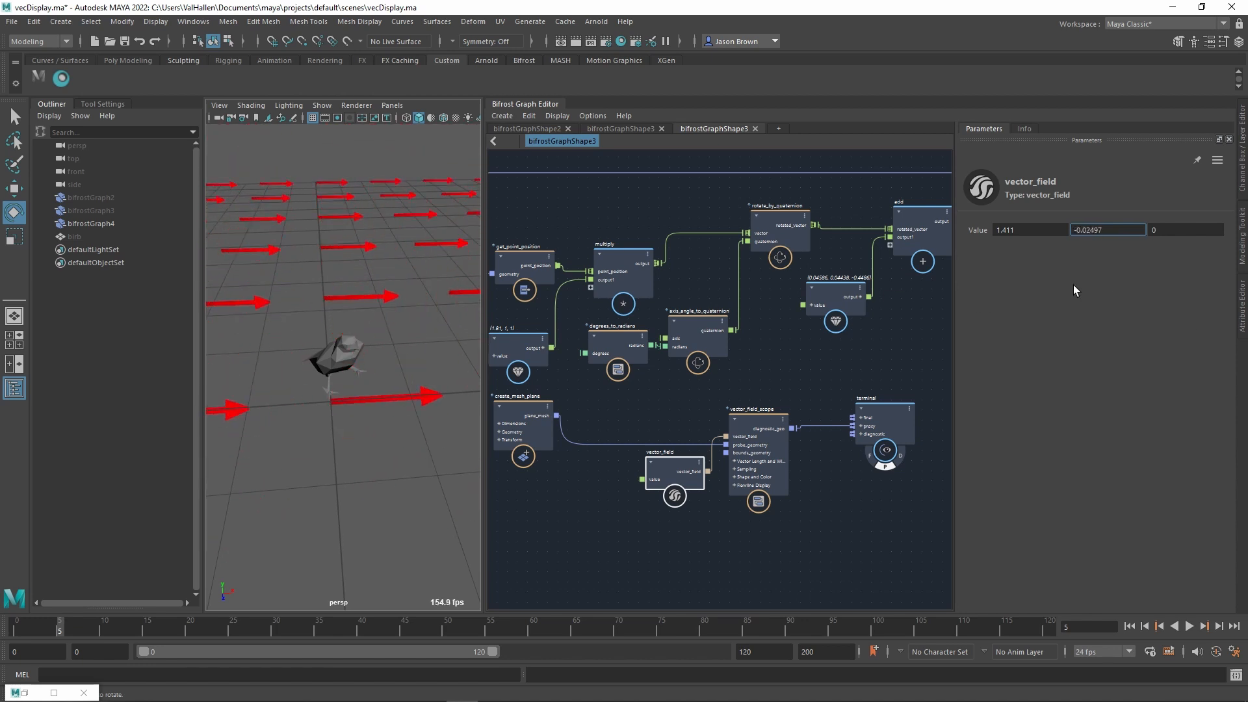
double_click(1123, 233)
type("0")
key("Return")
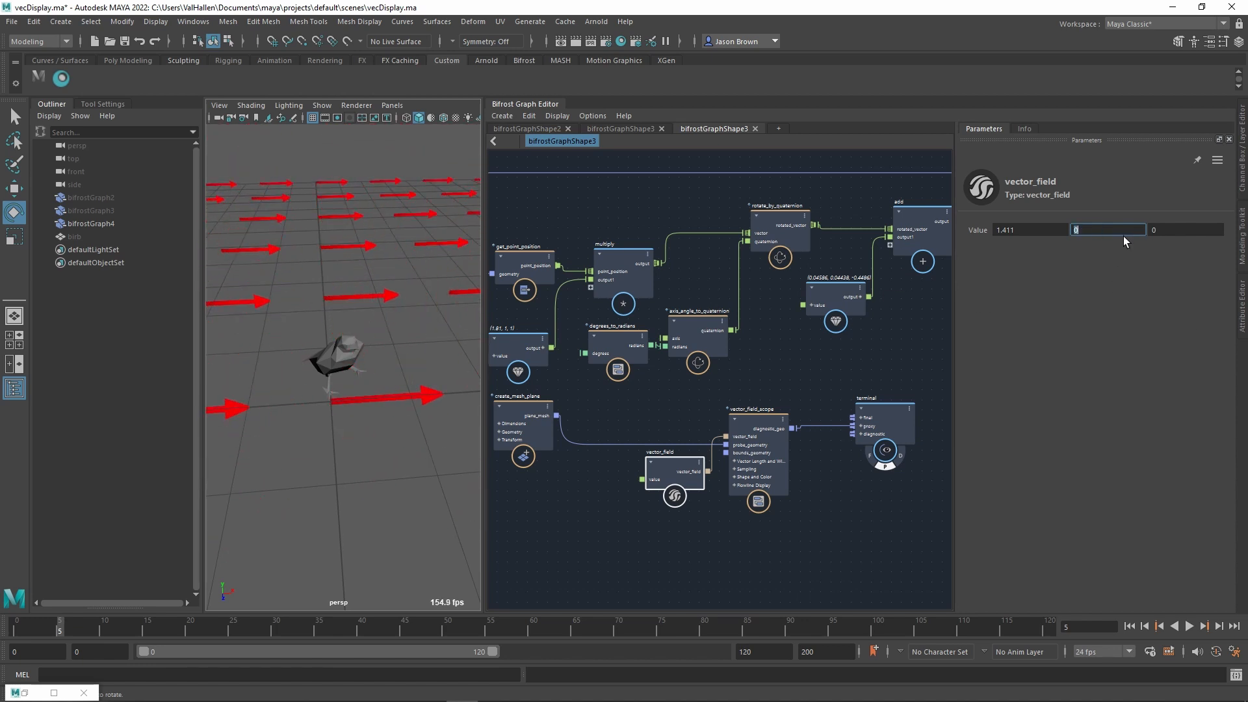
- Set vector_field's Z value to -0.1564 and its X value to 0
left_click_drag(1178, 243, 1030, 297)
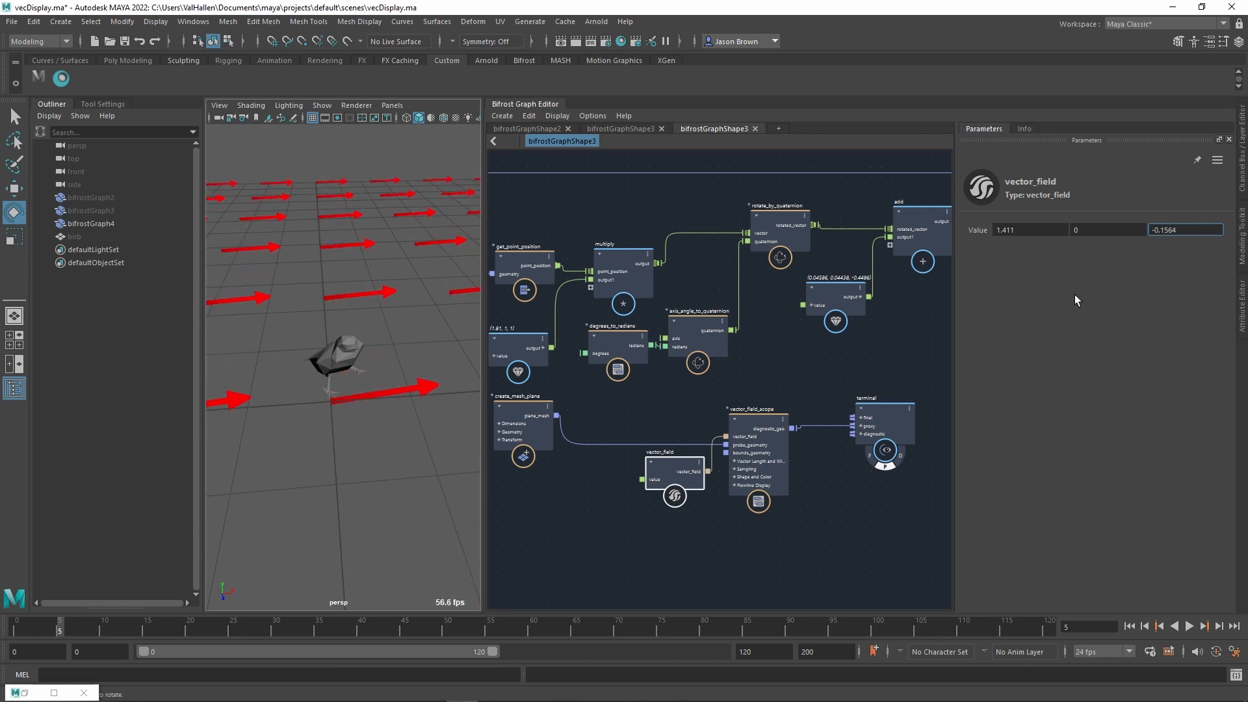
type("0")
key("Tab")
key("Tab")
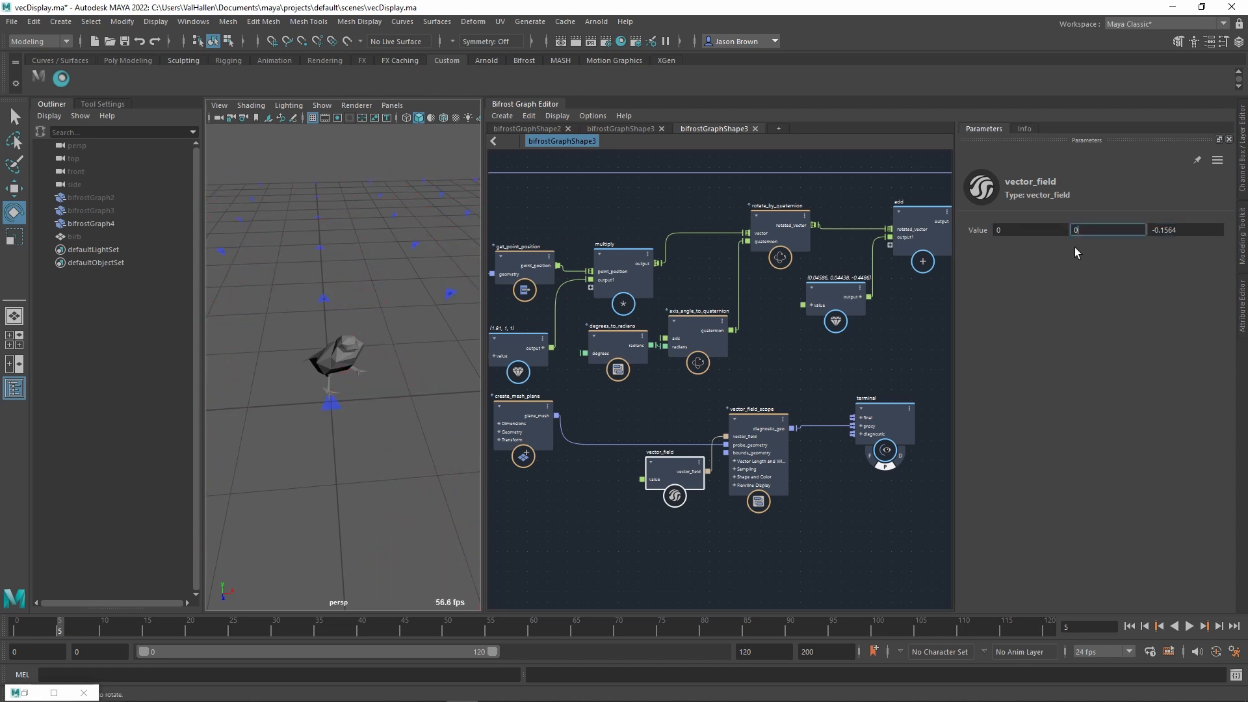
- Set vector_field's Y and Z values to 0
type("0")
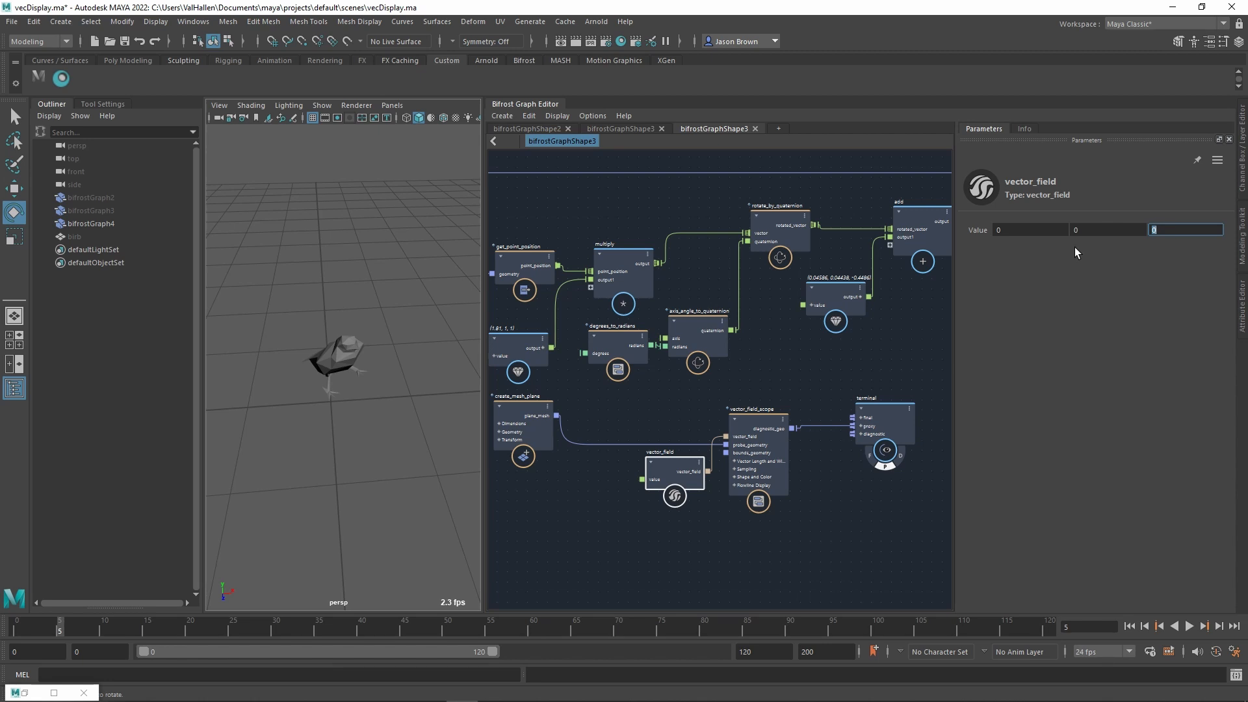
scroll(878, 343, "down", 1)
middle_click_drag(878, 343, 809, 323, "alt")
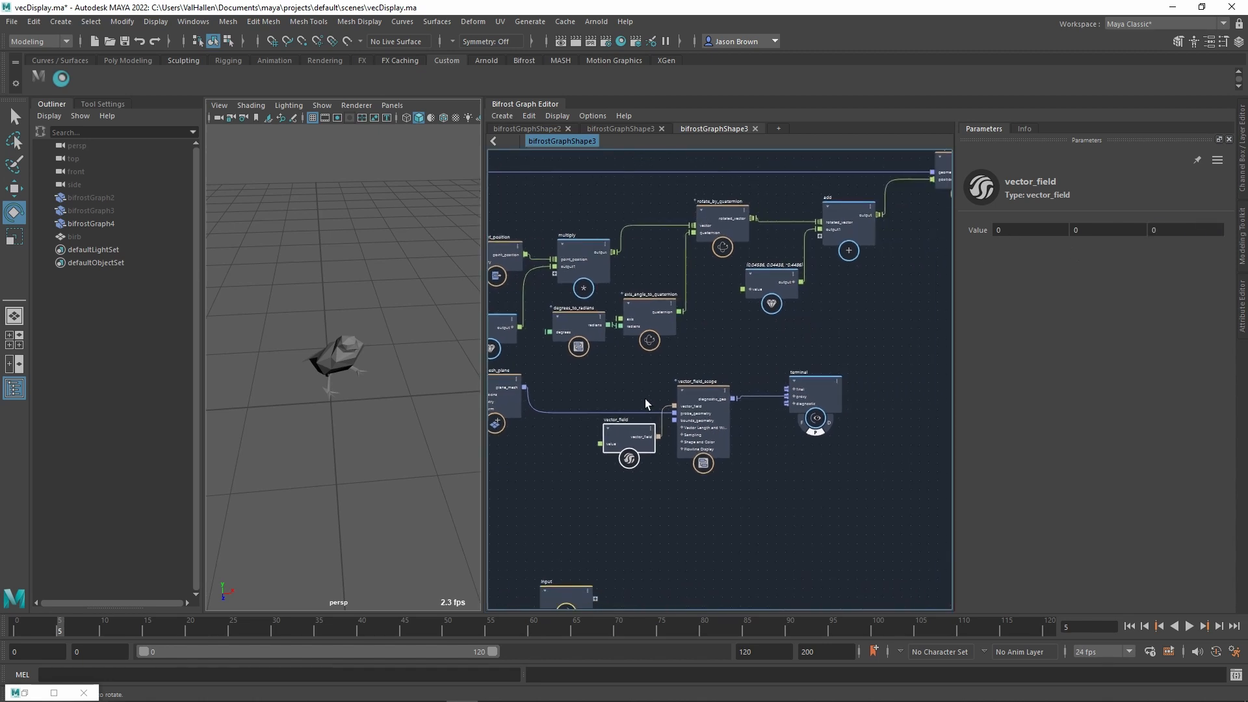
- Move the vector_field and vector_field_scope nodes together to the right, closer to the terminal
left_click_drag(650, 408, 846, 482)
left_click_drag(711, 429, 834, 404)
scroll(709, 349, "up", 1)
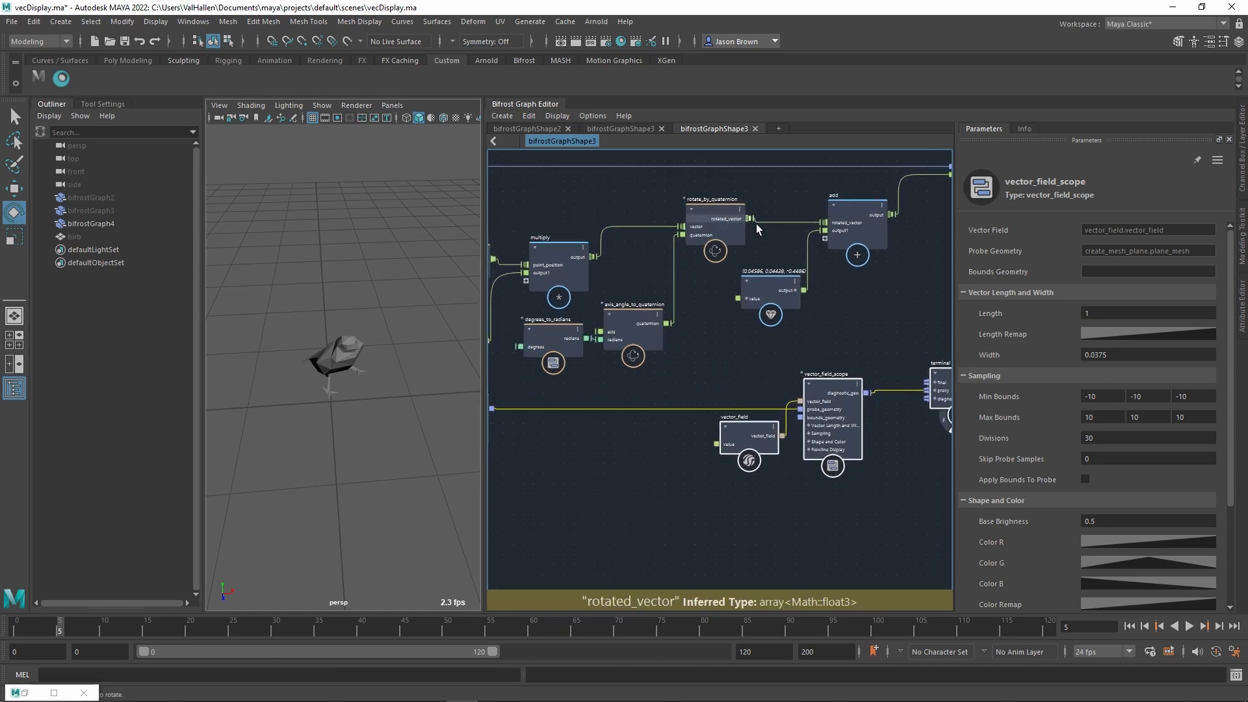
- Try feeding rotate_by_quaternion's rotated_vector output into vector_field's value input, and remove the connection
left_click_drag(754, 221, 804, 428)
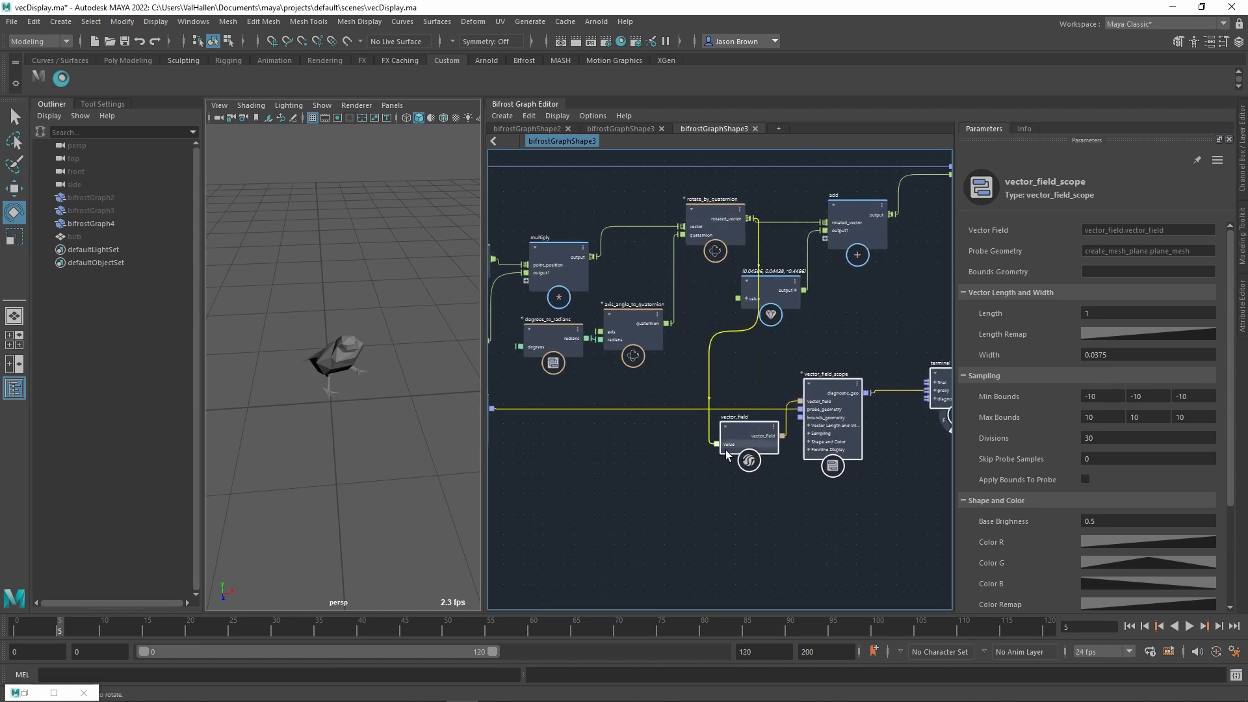
left_click(686, 473)
middle_click_drag(686, 473, 693, 448, "alt")
left_click_drag(436, 420, 339, 372, "alt")
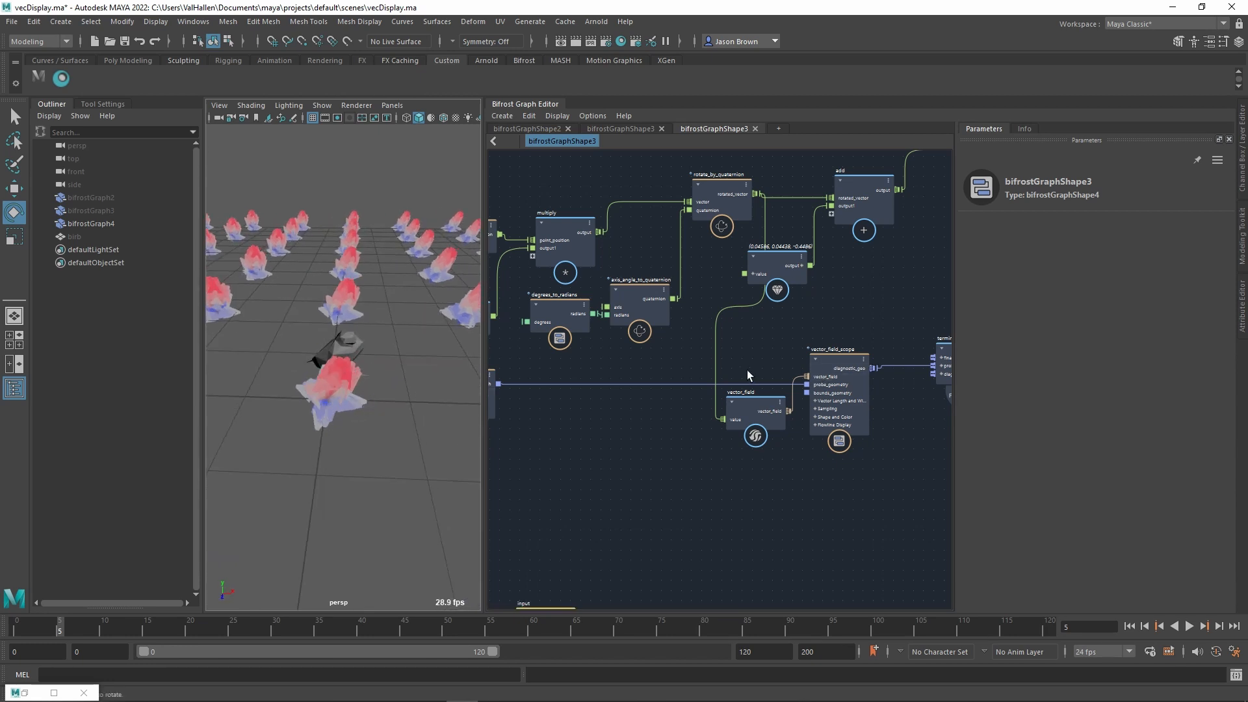
left_click_drag(757, 365, 758, 365)
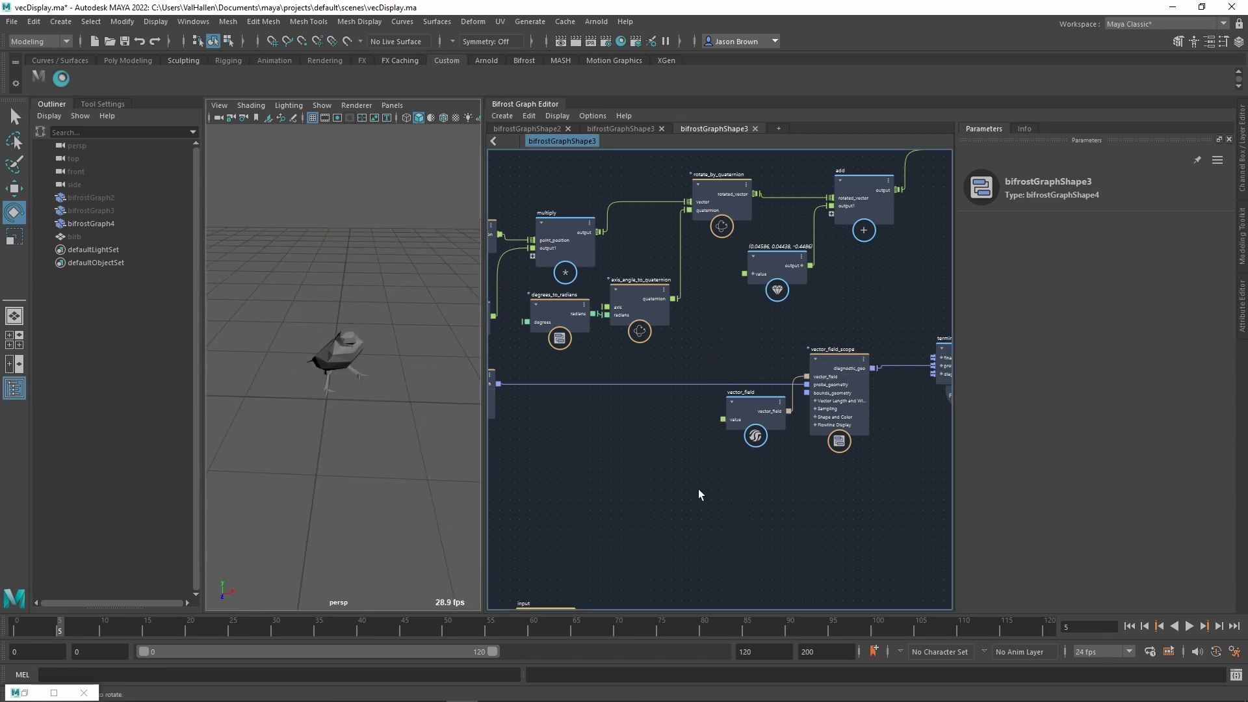
- Move the vector_field node left, away from vector_field_scope, to open space between them
middle_click_drag(686, 483, 727, 485, "alt")
left_click_drag(819, 459, 782, 467)
middle_click_drag(709, 478, 751, 486, "alt")
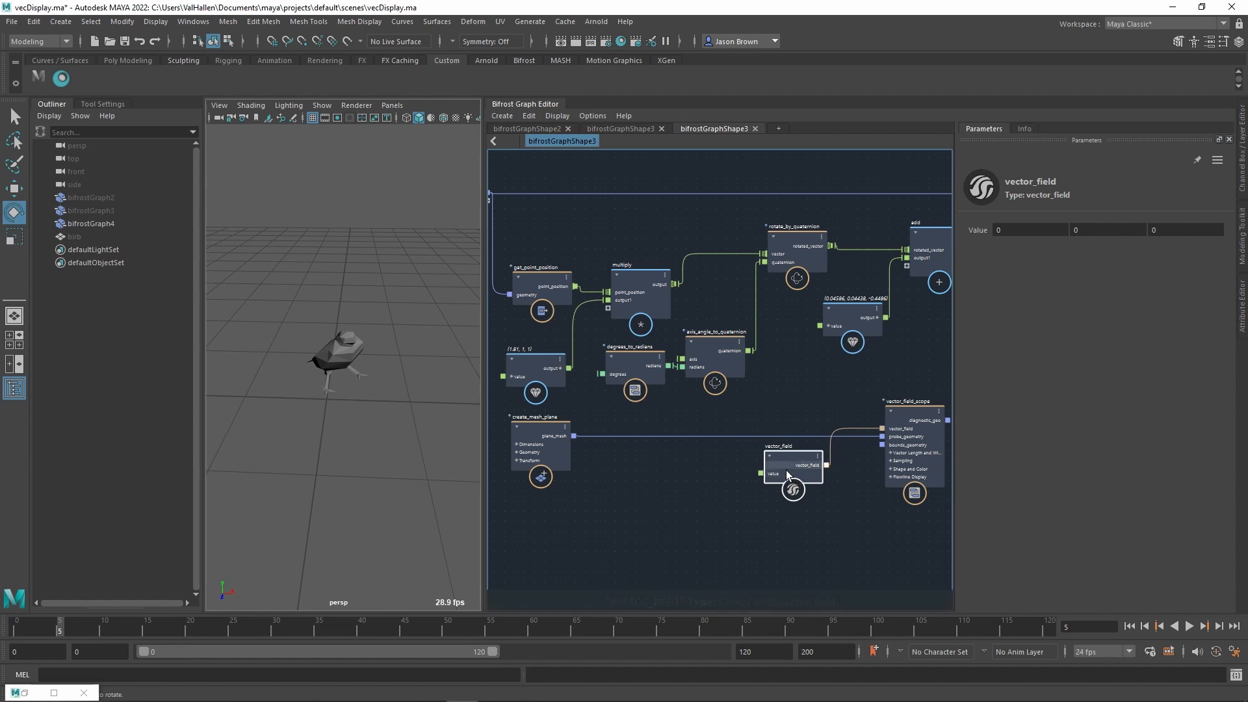
middle_click_drag(786, 471, 802, 467, "alt")
middle_click_drag(700, 480, 731, 499, "alt")
middle_click_drag(807, 383, 807, 397, "alt")
- Reset the value node that scales the points to 1, 1, 1 and degrees_to_radians to 0 degrees
left_click(634, 269)
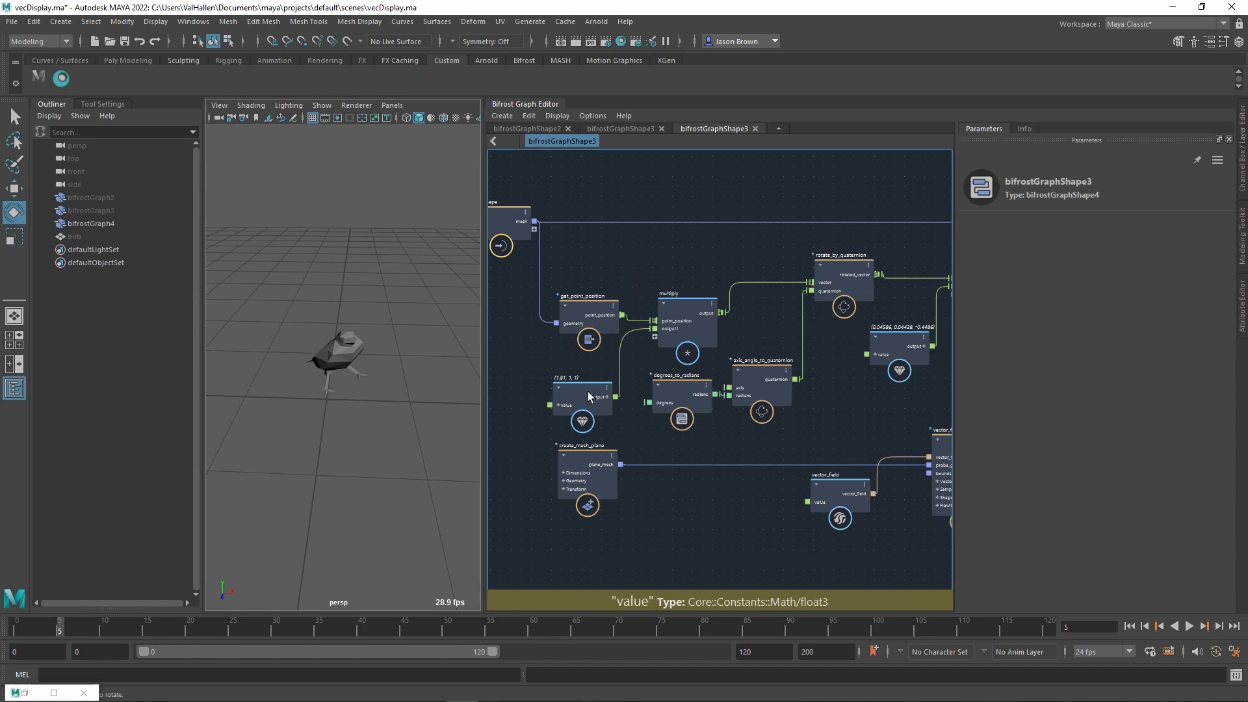
left_click(588, 395)
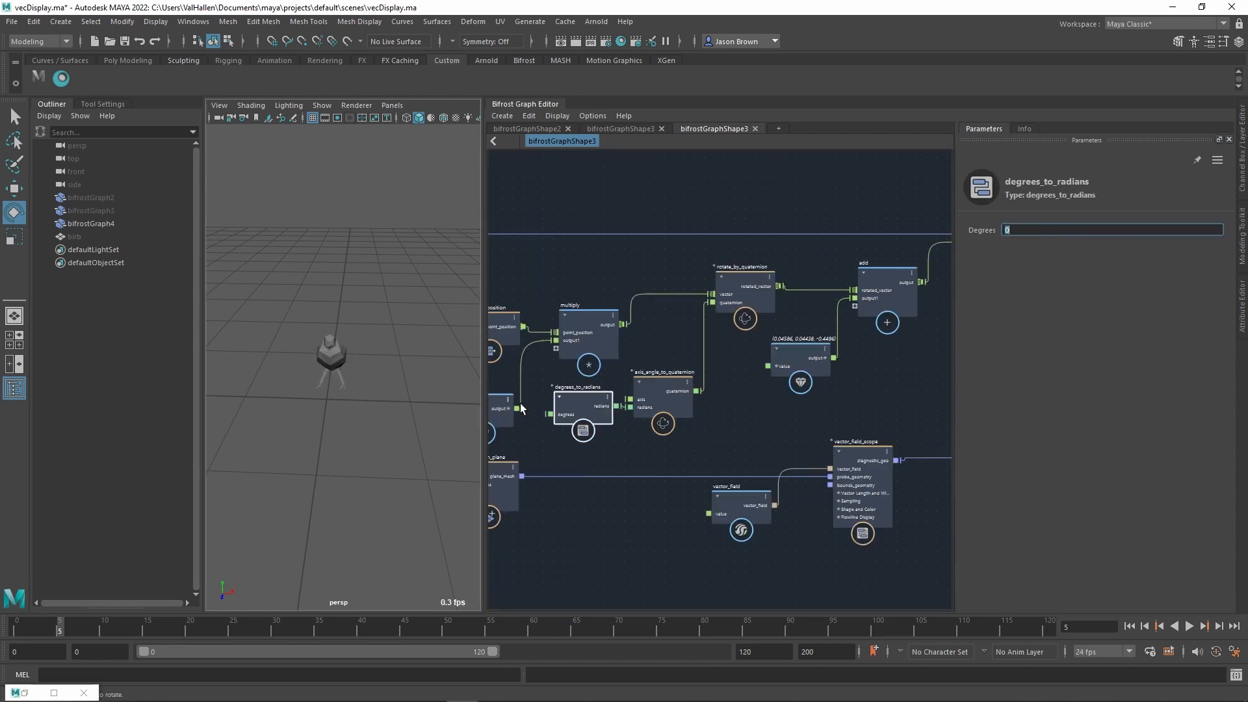
left_click_drag(376, 464, 351, 473, "alt")
middle_click_drag(724, 510, 752, 453, "alt")
- Set vector_field's Z value to 1 so the arrows point along Z
key("Tab")
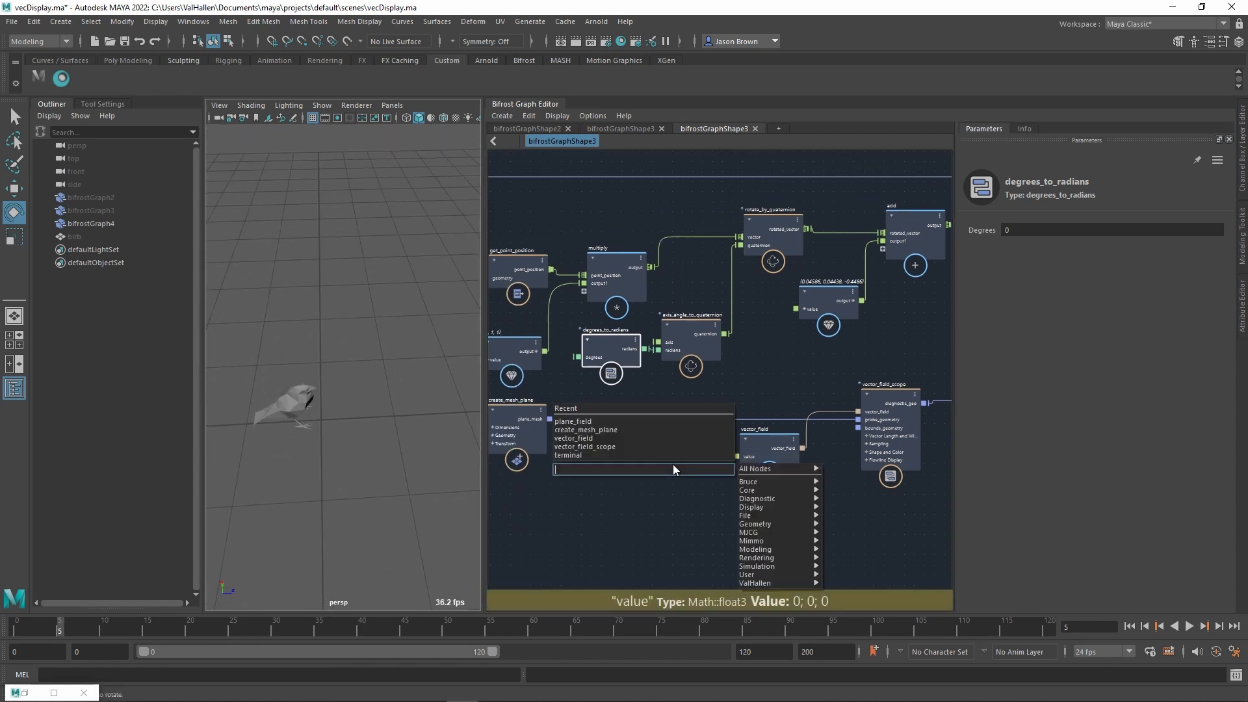
left_click(673, 543)
left_click(801, 448)
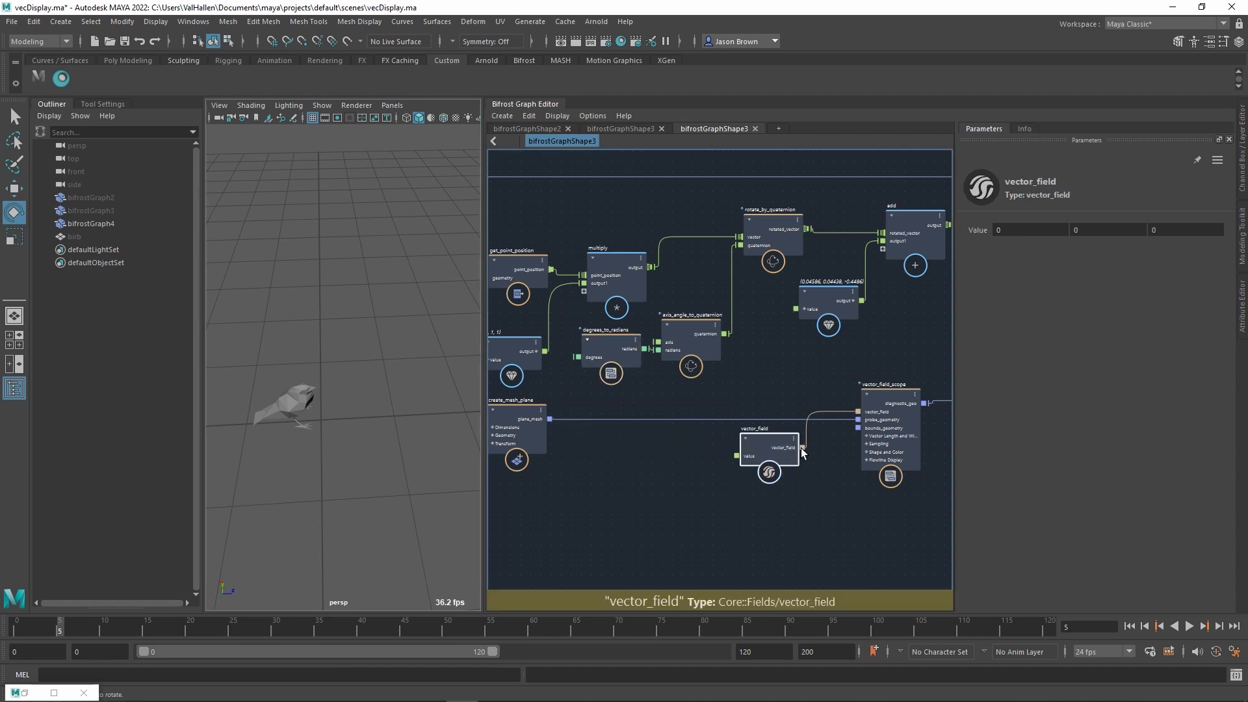
left_click(1207, 235)
type("1")
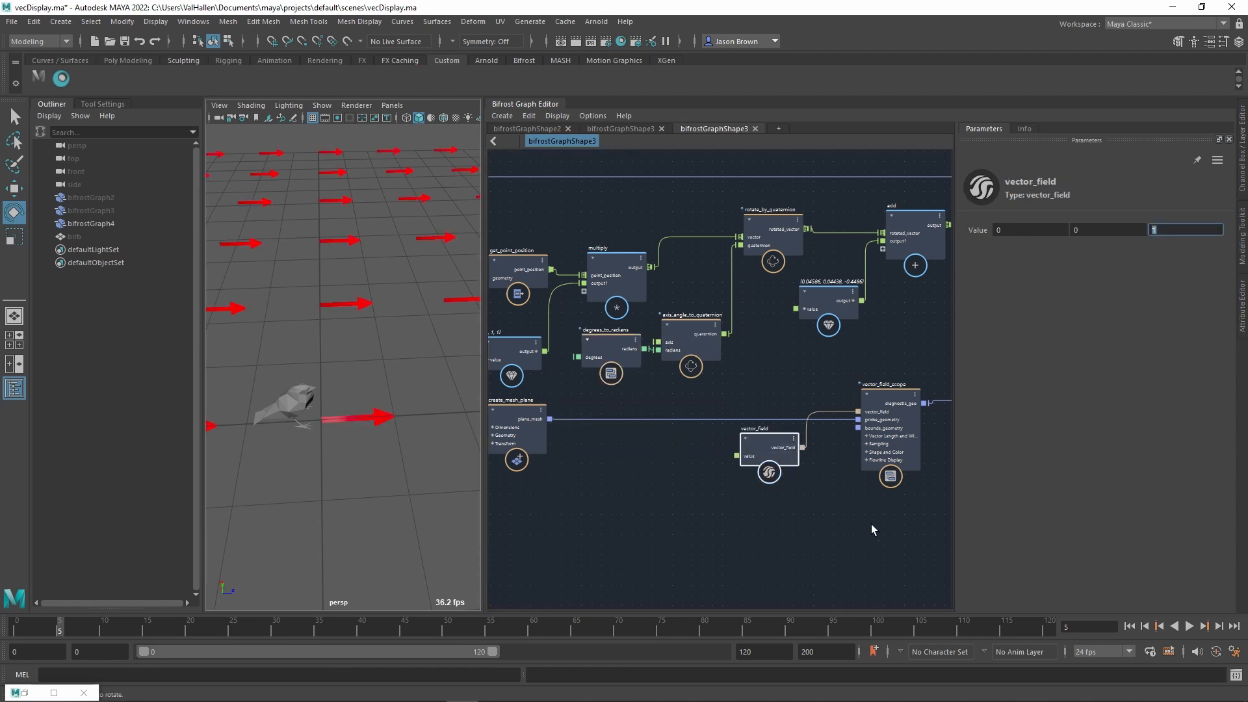
- Expand the Shape and Color ports on the vector_field_scope node
left_click(894, 407)
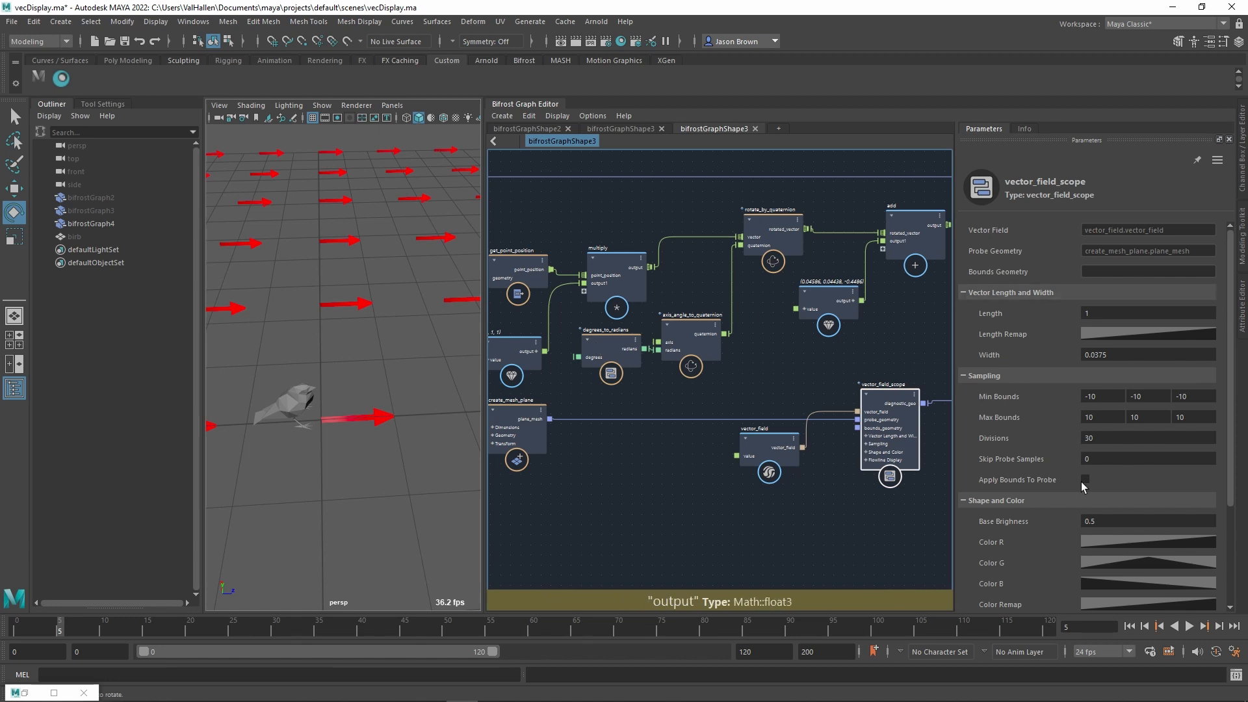
scroll(1103, 458, "down", 3)
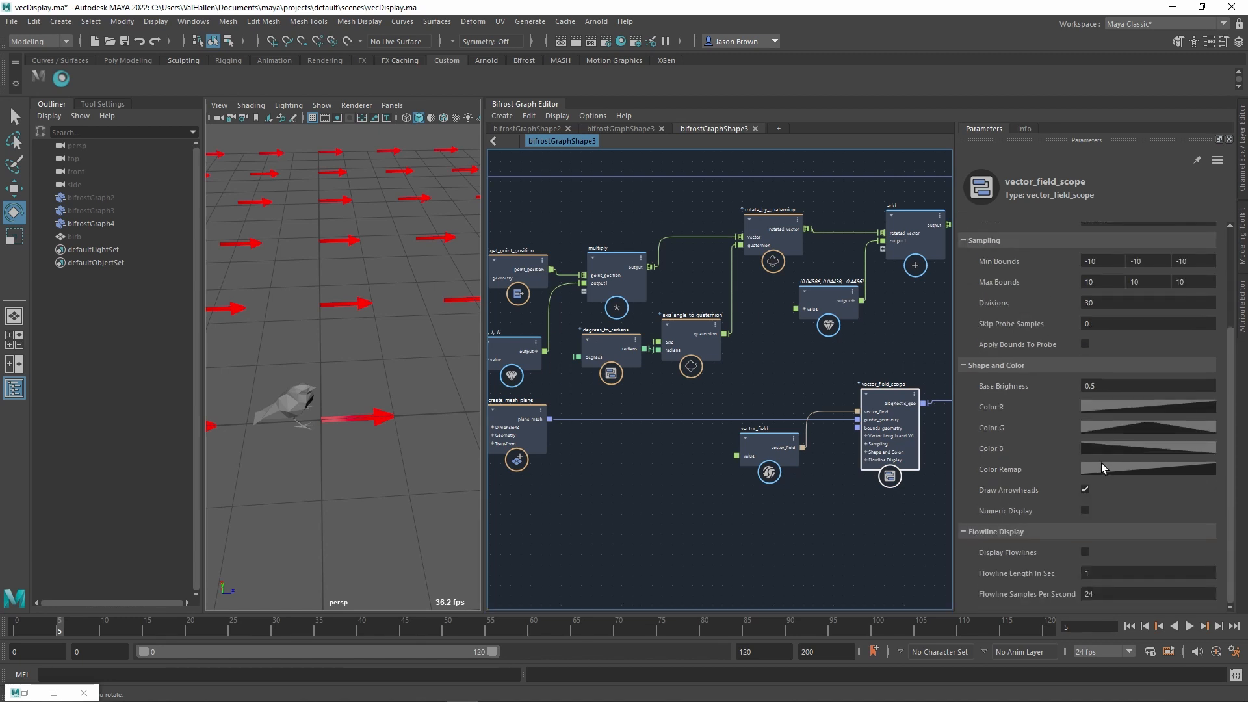
mouse_move(371, 294)
left_mouse_down("alt")
mouse_move(424, 267)
mouse_move(364, 314)
left_mouse_up("alt")
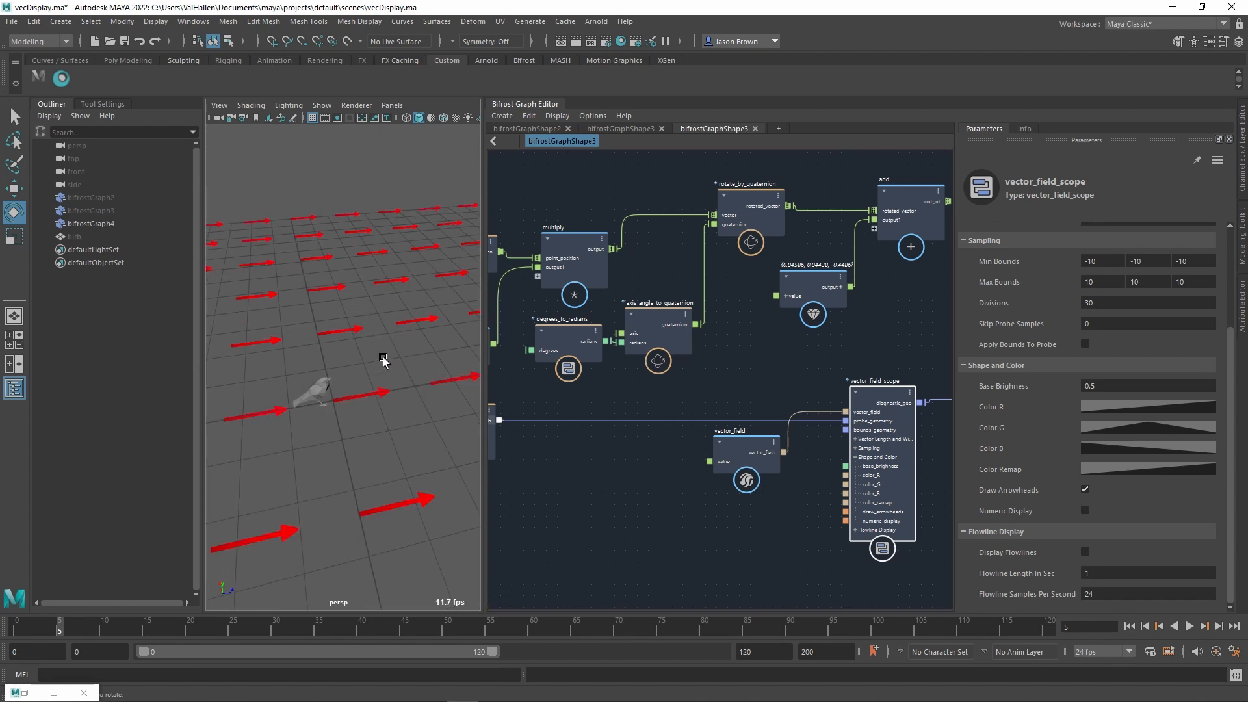
scroll(383, 356, "up", 3)
- Create a value node from vector_field's value port and place it between create_mesh_plane and vector_field
right_click(758, 478)
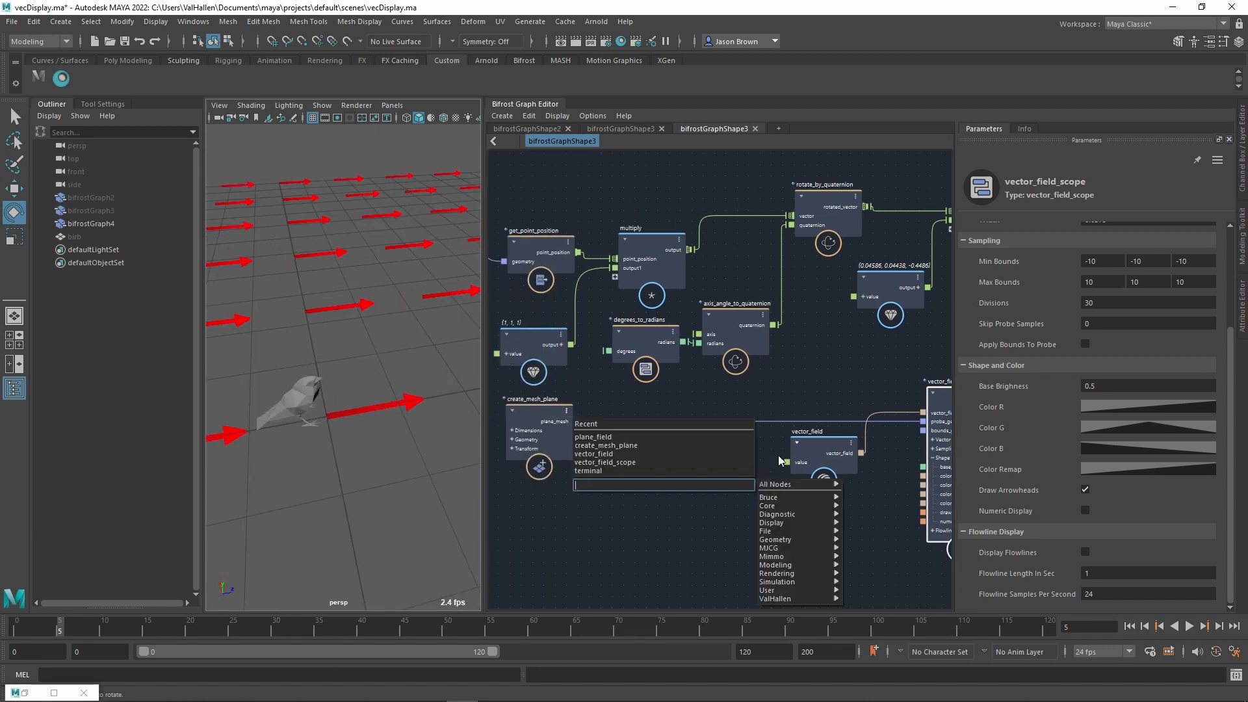
right_click(787, 462)
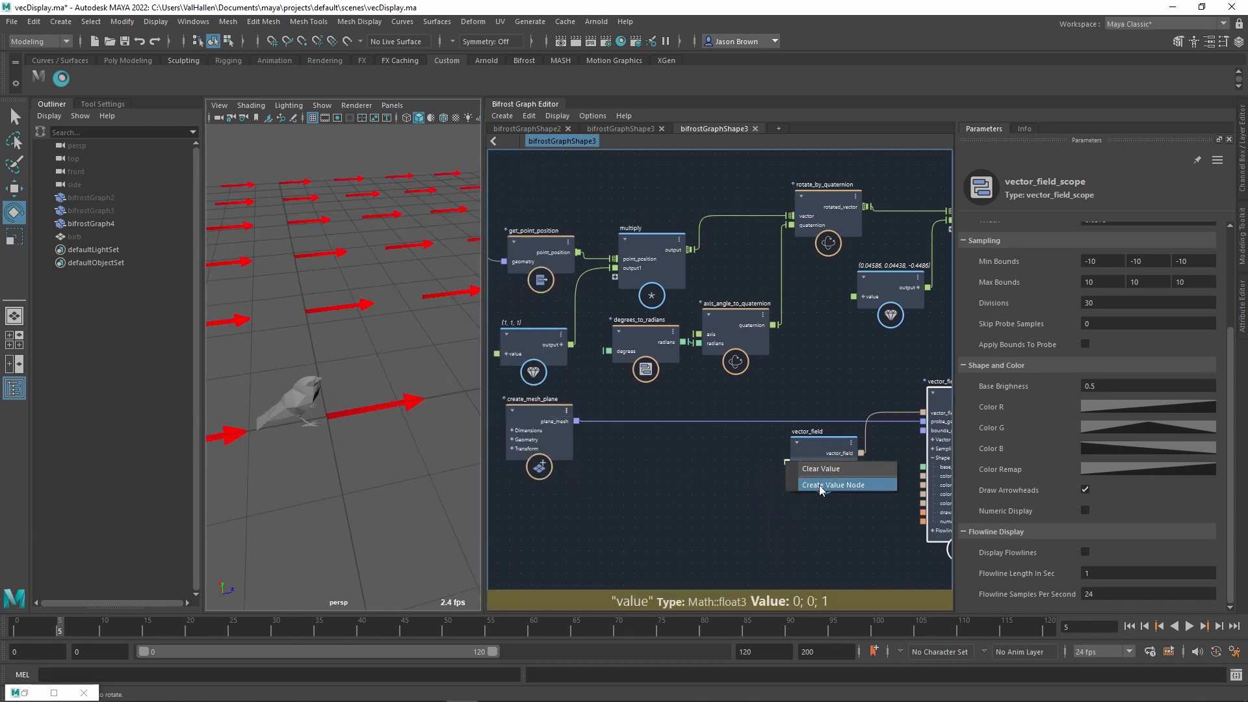
left_click(812, 486)
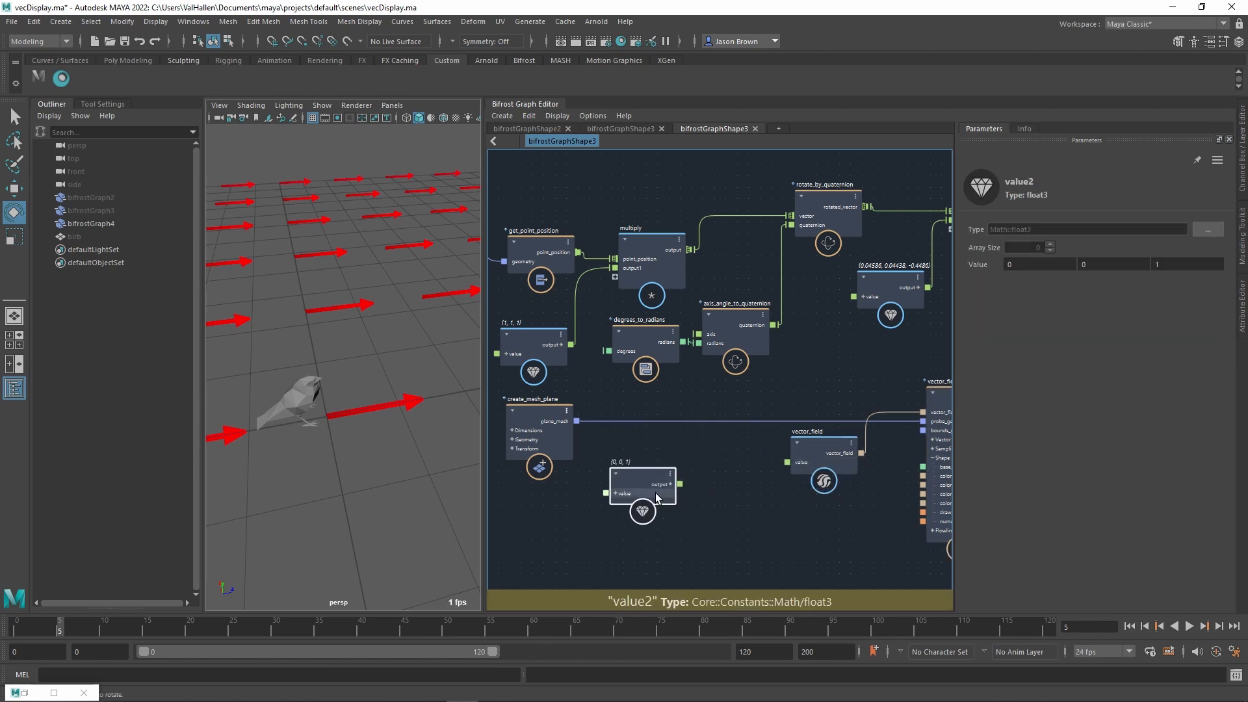
left_click_drag(655, 493, 656, 482)
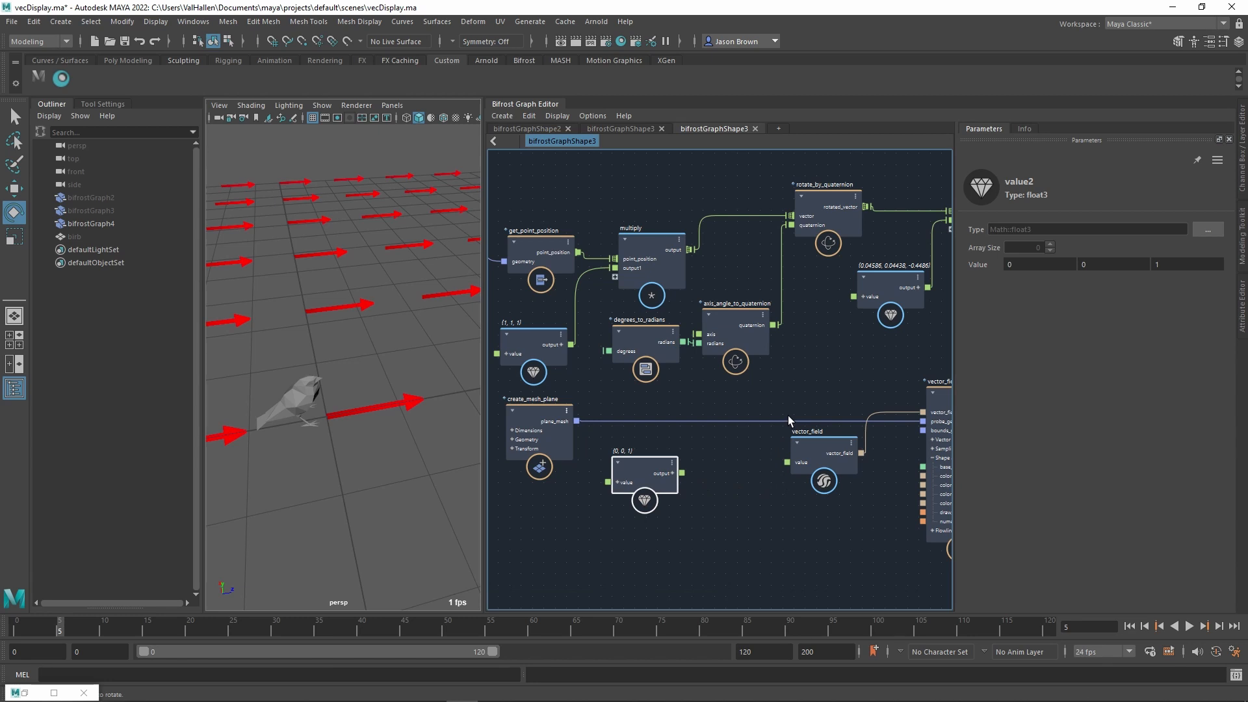
middle_click_drag(793, 467, 756, 478)
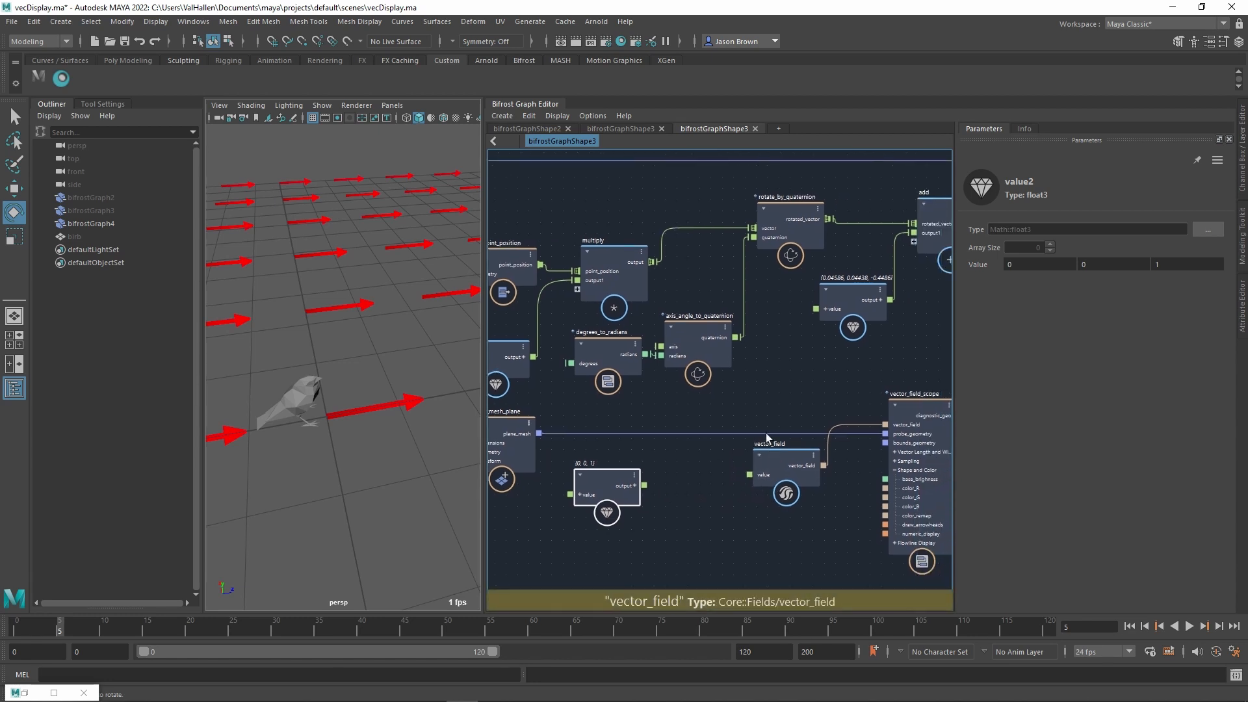
- Duplicate rotate_by_quaternion with its connections and feed the 0, 0, 1 value node into the copy's vector input
left_click(802, 216)
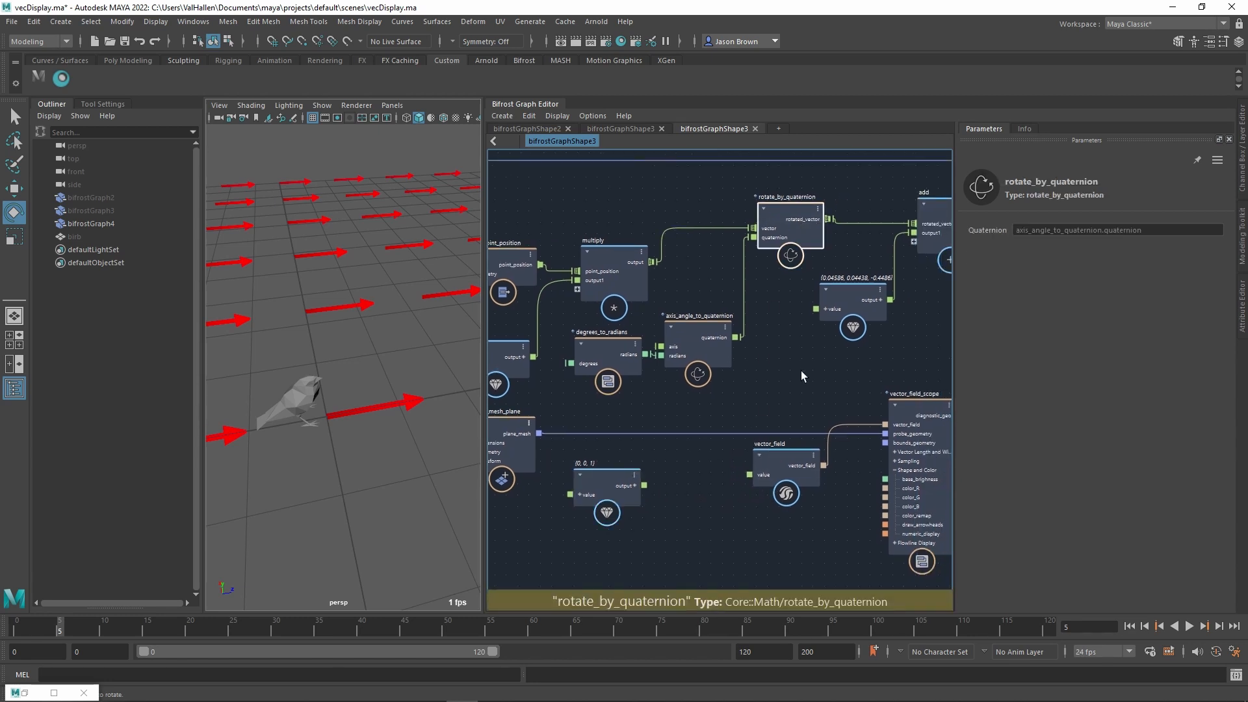
key("ctrl+d")
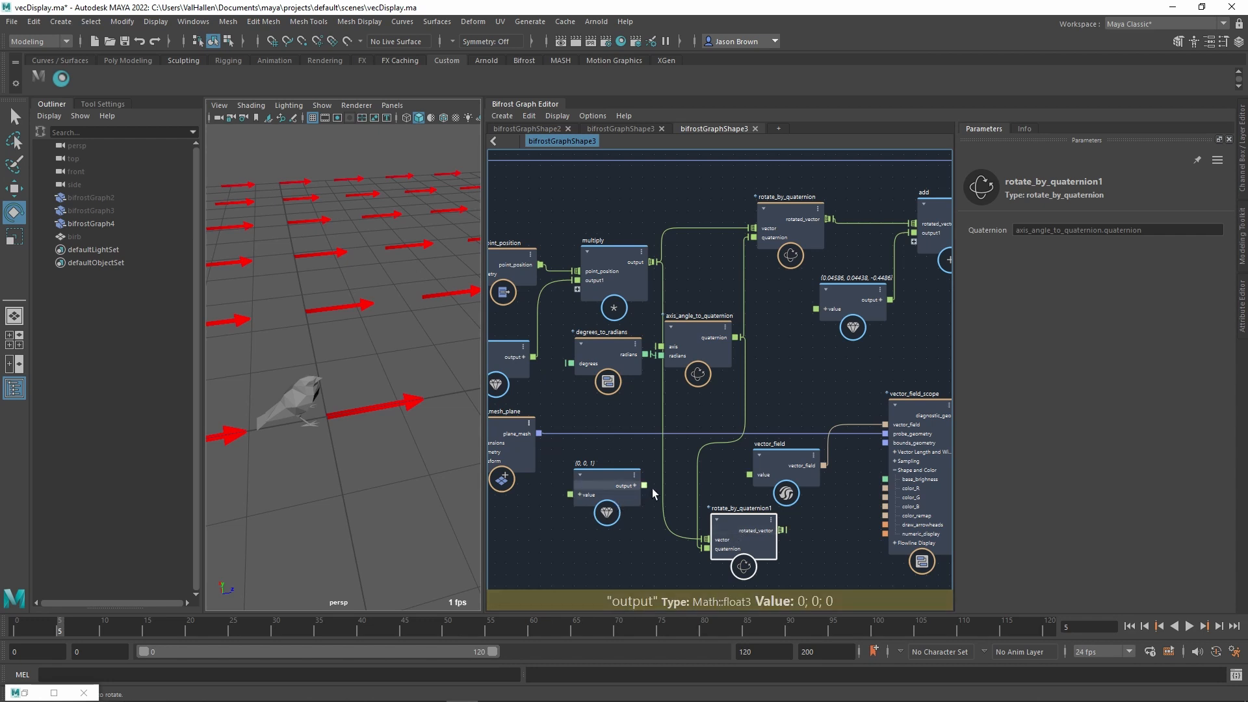
left_click_drag(644, 485, 778, 568)
- Space the lower nodes apart and connect the duplicated rotate node's rotated_vector output to vector_field's value input
middle_click_drag(873, 474, 755, 448)
left_click_drag(806, 390, 860, 387)
left_click_drag(684, 457, 764, 447)
left_click_drag(649, 500, 682, 496)
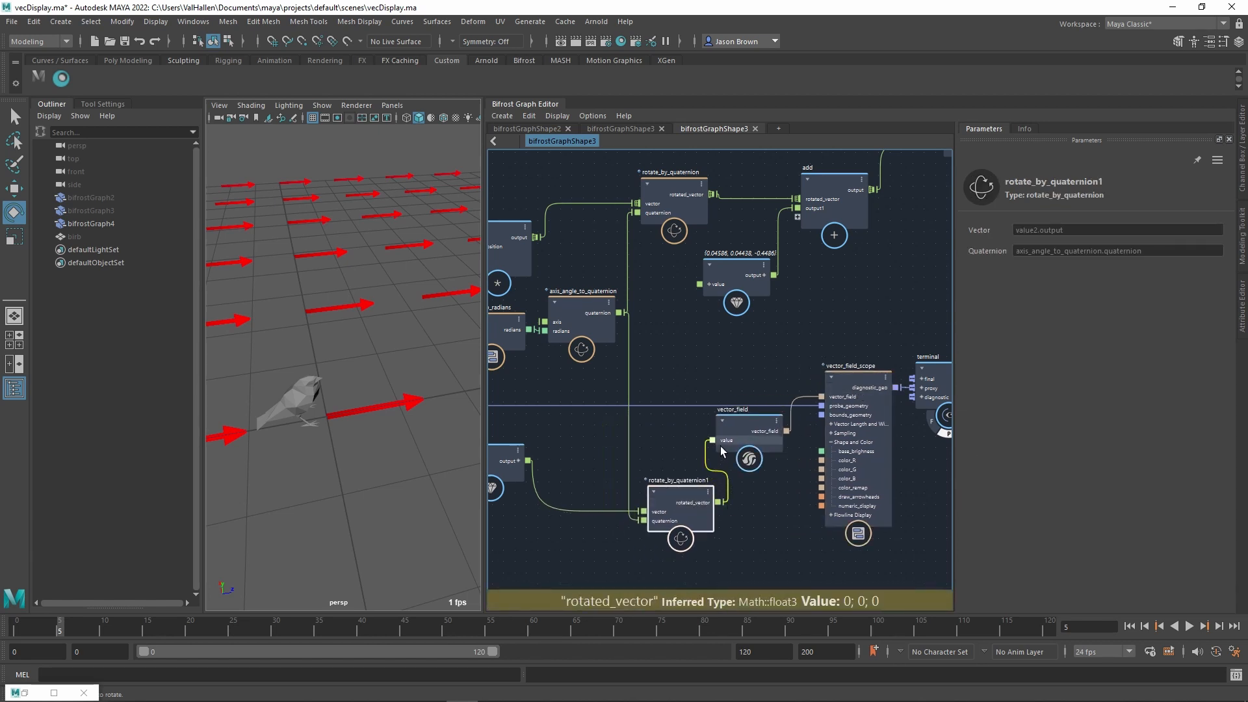
middle_click_drag(738, 505, 745, 499)
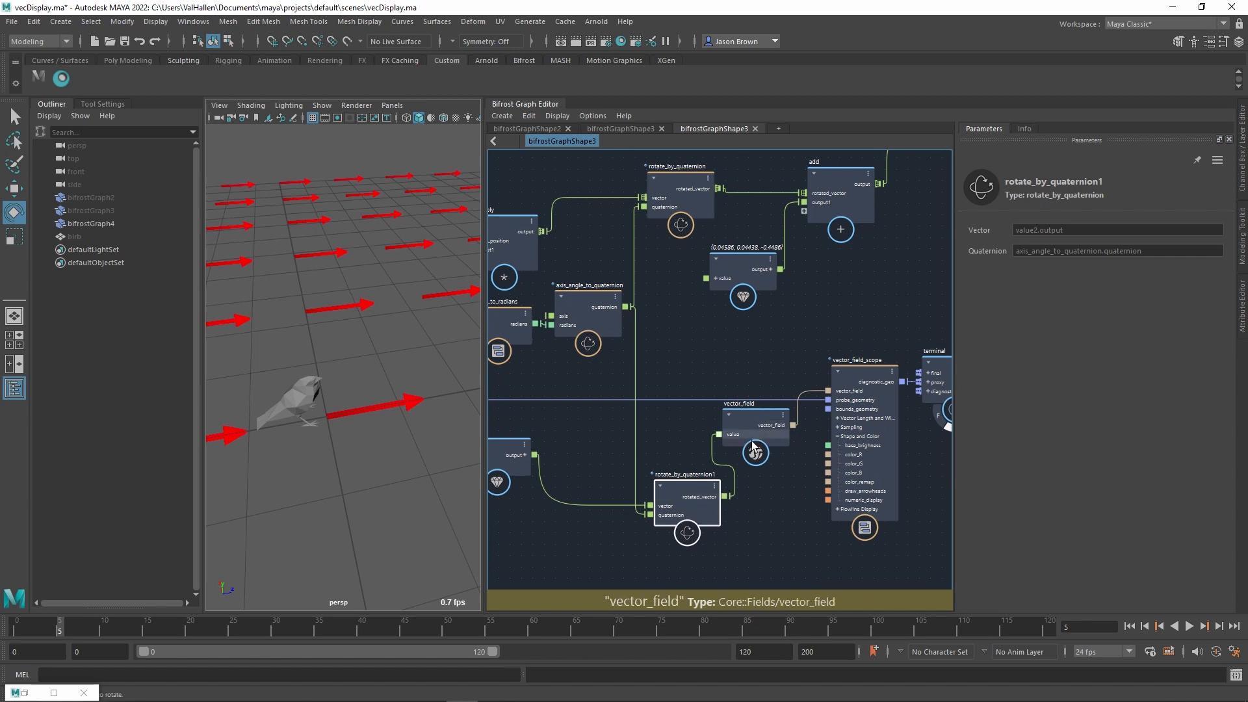
- Set degrees_to_radians to 35 degrees to rotate the bird and the arrows together
middle_click_drag(556, 428, 628, 440)
left_click(568, 329)
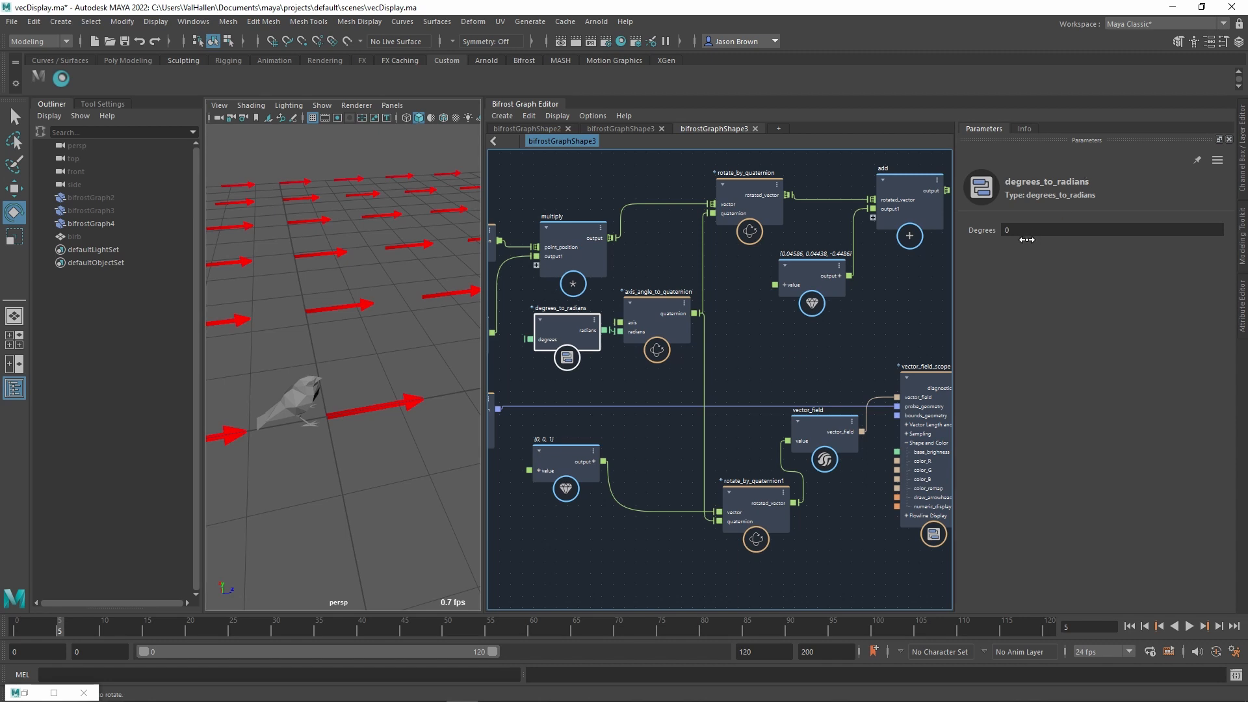
left_click_drag(1026, 240, 1118, 243)
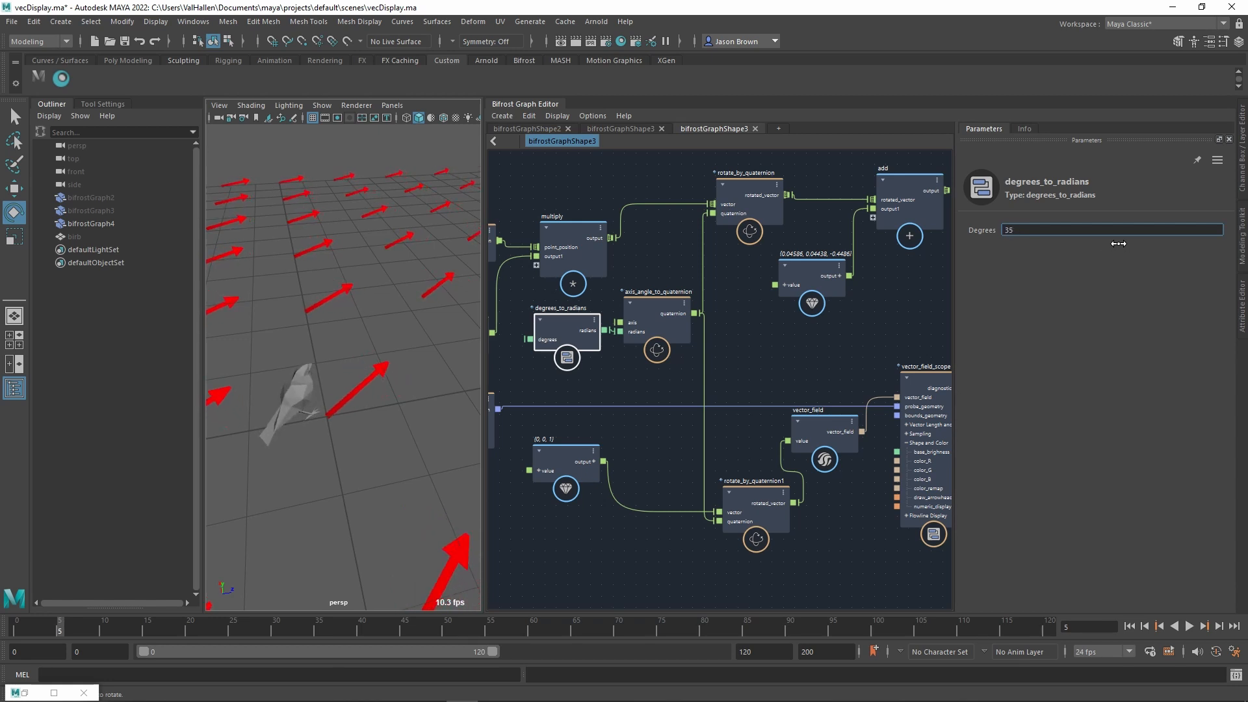
- Try an X axis value of 0.135 on axis_angle_to_quaternion and reset it to 0
left_click(650, 314)
mouse_move(1038, 241)
left_mouse_down()
mouse_move(1118, 258)
mouse_move(1053, 261)
left_mouse_up()
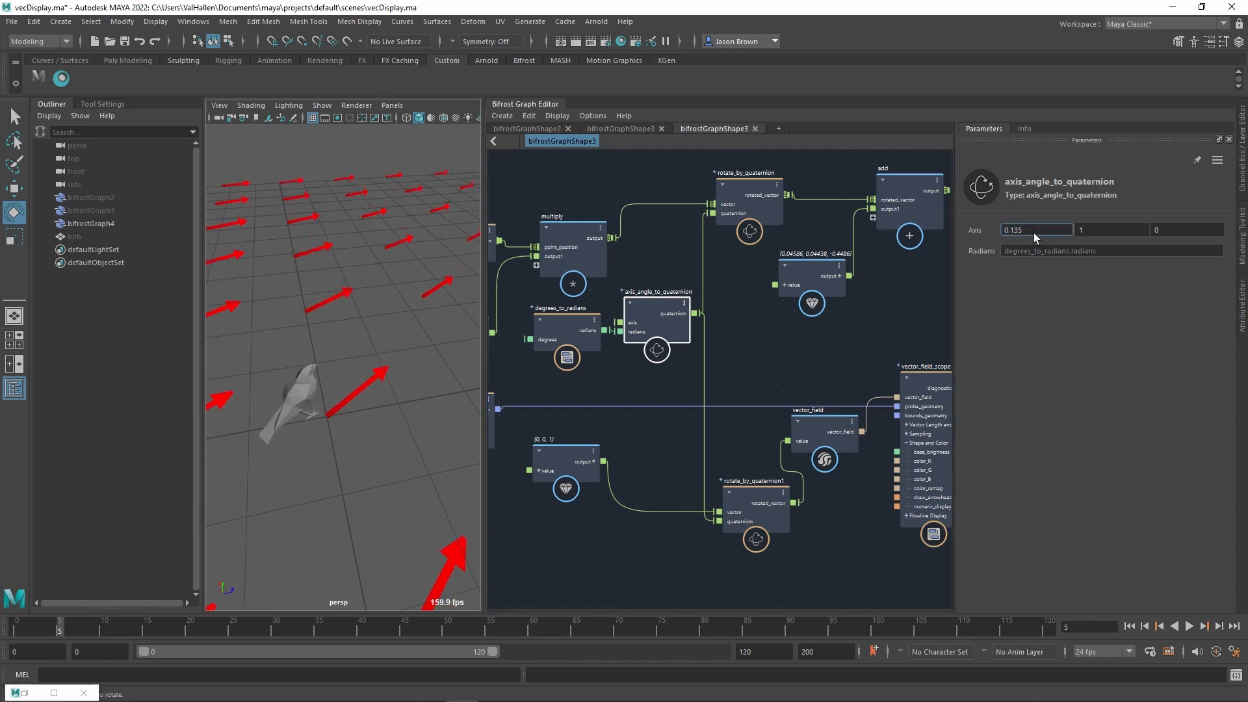
type("0")
key("Return")
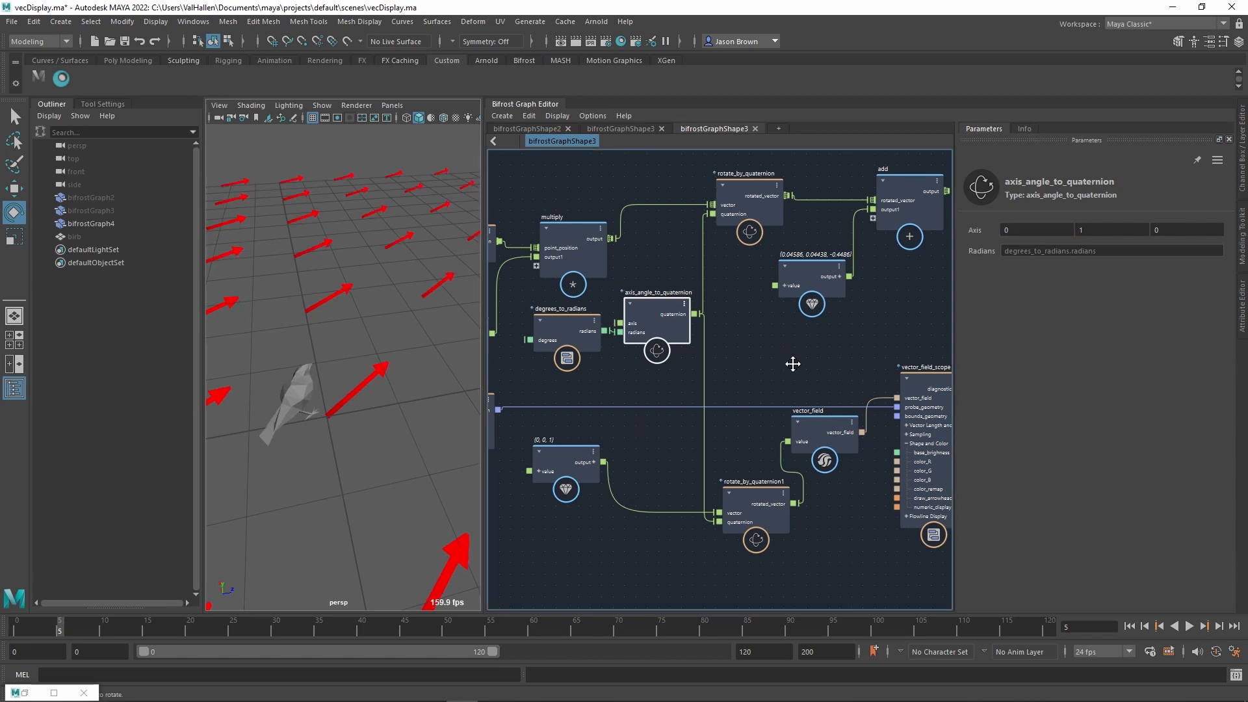
middle_click_drag(765, 371, 766, 384)
- Set axis_angle_to_quaternion's axis to 1, 0, 0 so the rotation happens around X
left_click(1049, 239)
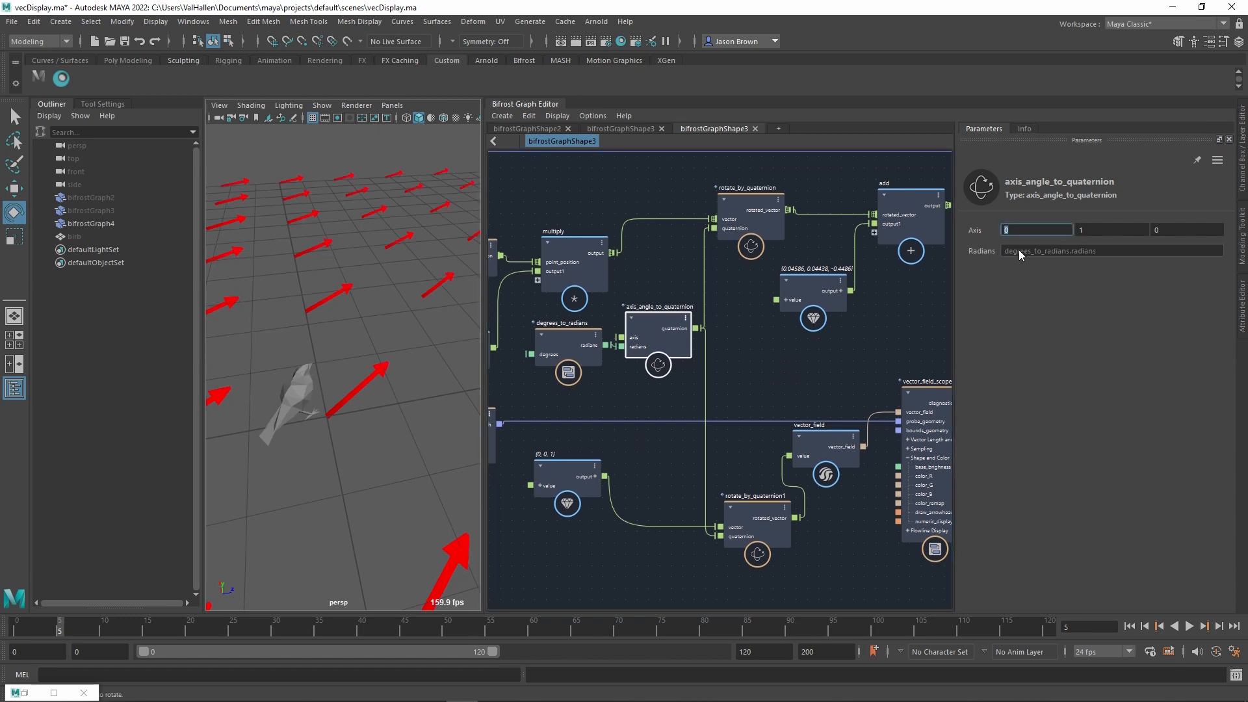
type("1")
key("Tab")
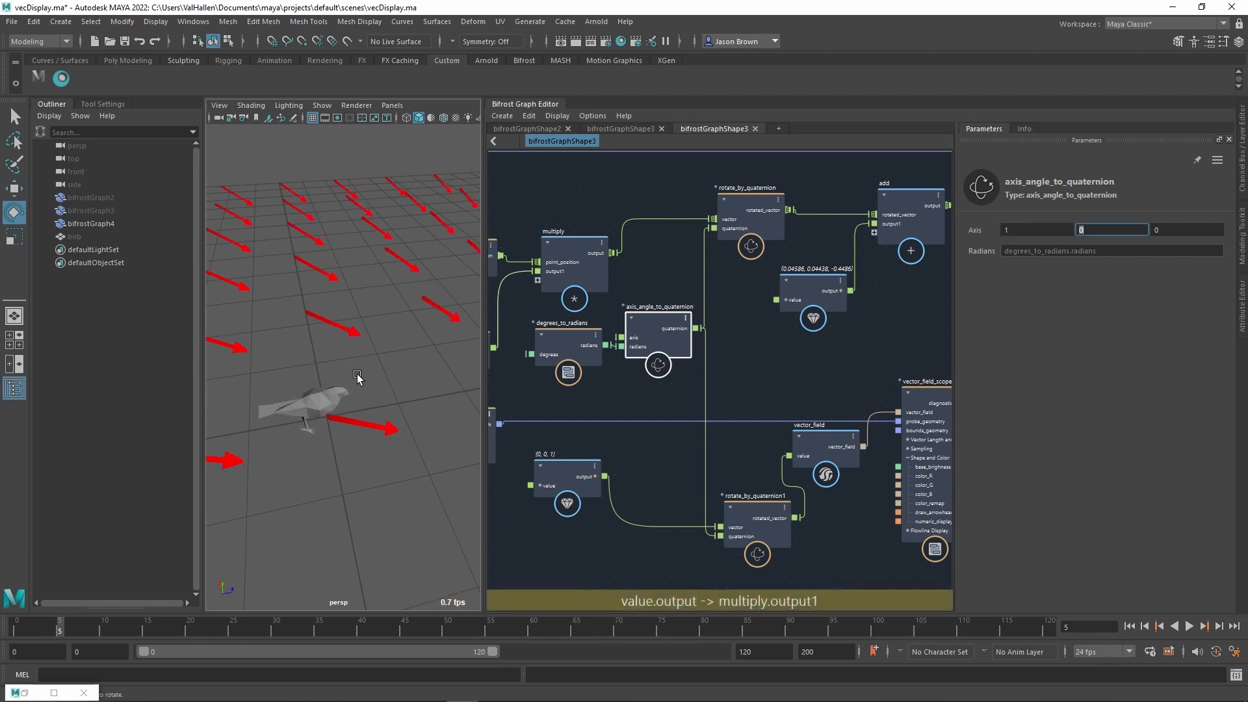
left_click_drag(357, 377, 315, 445, "alt")
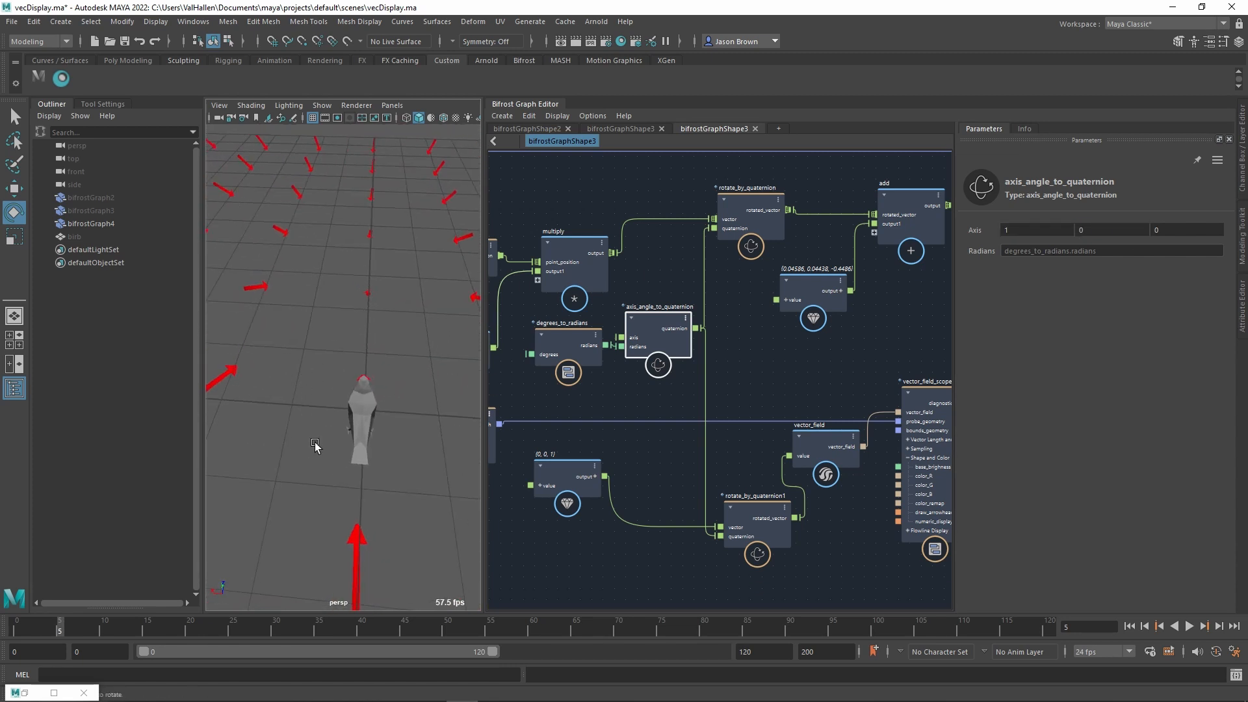
- Adjust the degrees value on degrees_to_radians to change the tilt of the bird and arrows
middle_click_drag(579, 398, 606, 392, "alt")
left_click(603, 344)
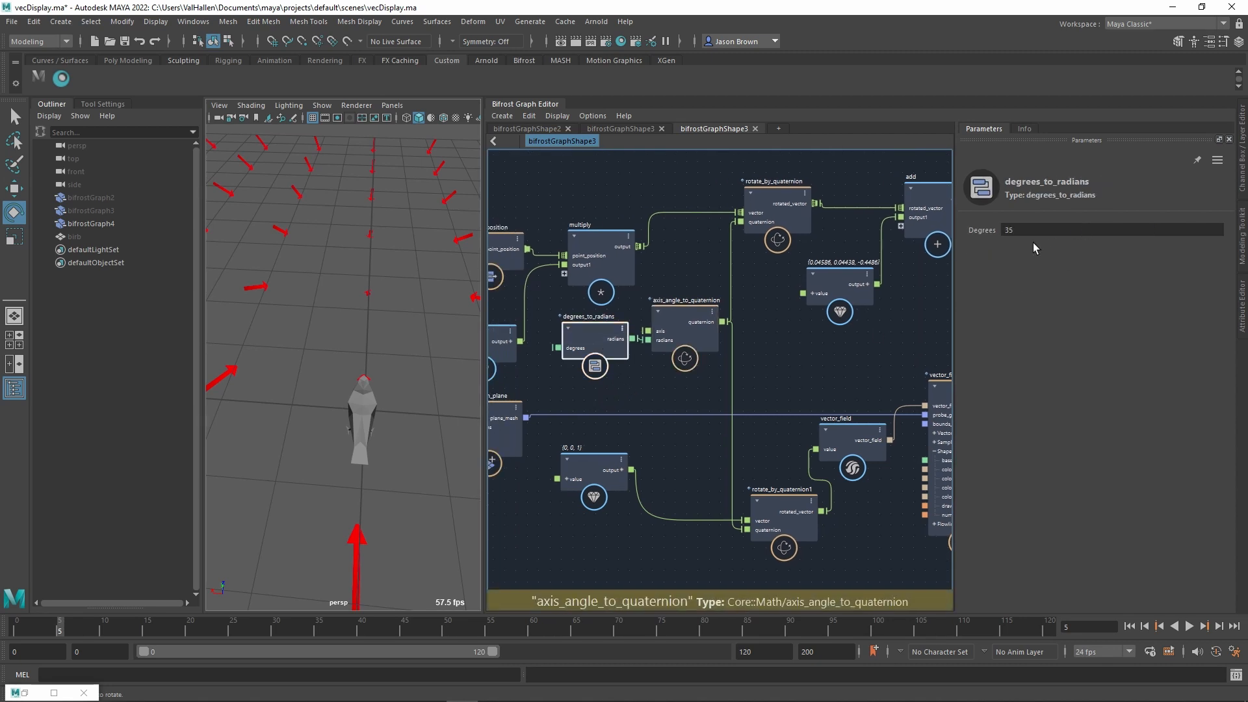
mouse_move(1034, 235)
left_mouse_down("ctrl")
mouse_move(1084, 242)
mouse_move(1013, 241)
left_mouse_up("ctrl")
left_click_drag(416, 279, 357, 251, "alt")
- Tidy the lower row by moving vector_field_scope, terminal and vector_field right and aligning the duplicated rotate node with vector_field
scroll(797, 435, "down", 1)
scroll(797, 434, "down", 2)
middle_click_drag(797, 434, 655, 415, "alt")
left_click(701, 431)
left_click_drag(702, 437, 705, 435)
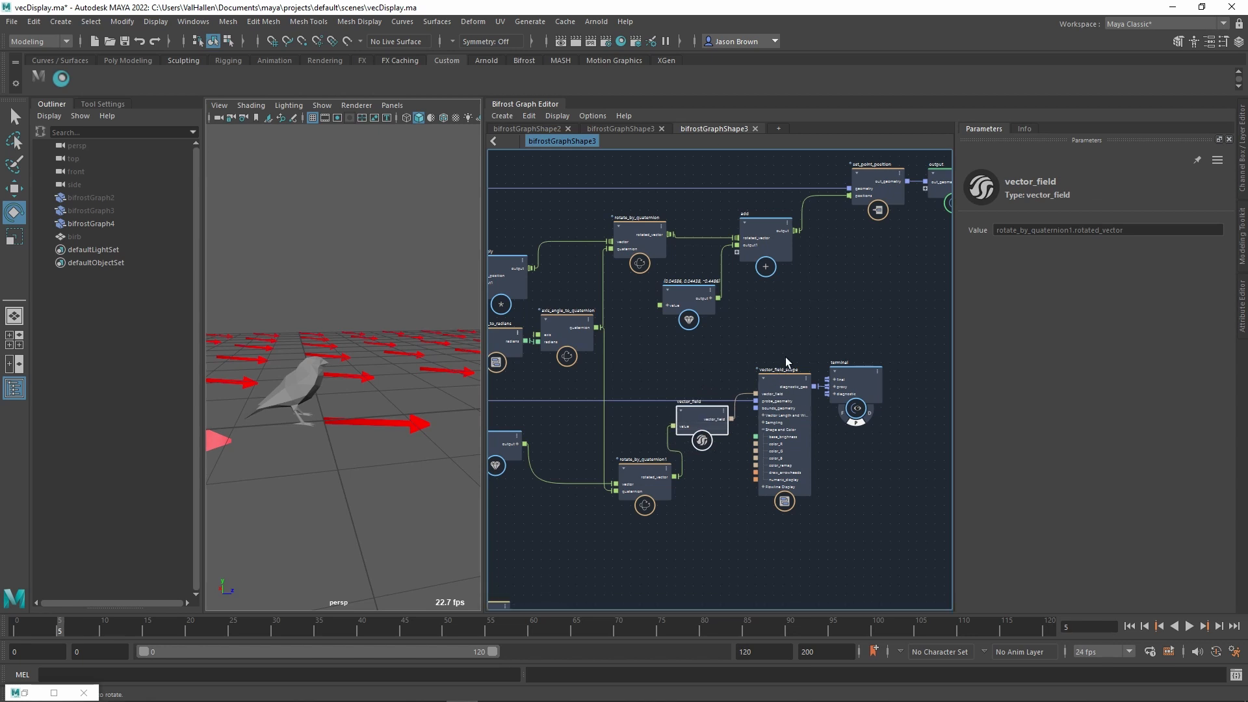
left_click_drag(901, 549, 898, 548)
left_click_drag(767, 477, 837, 483)
left_click_drag(693, 424, 762, 438)
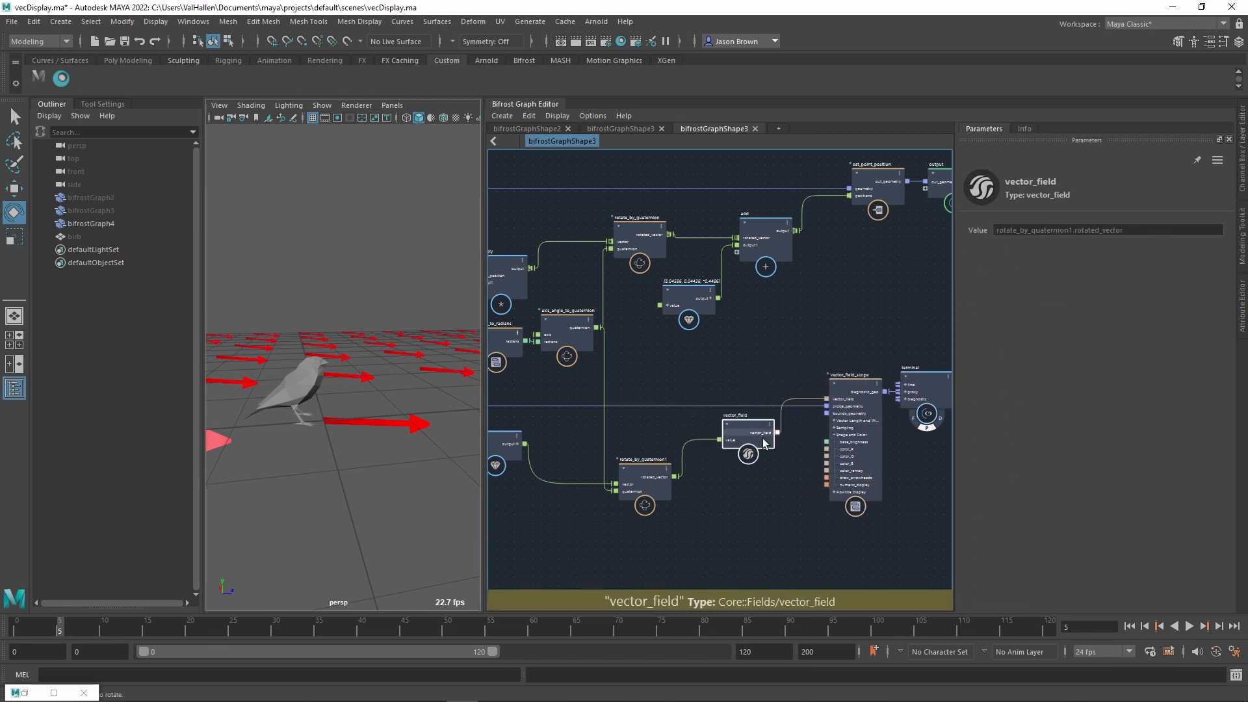
middle_click_drag(721, 487, 758, 485, "alt")
left_click(685, 466)
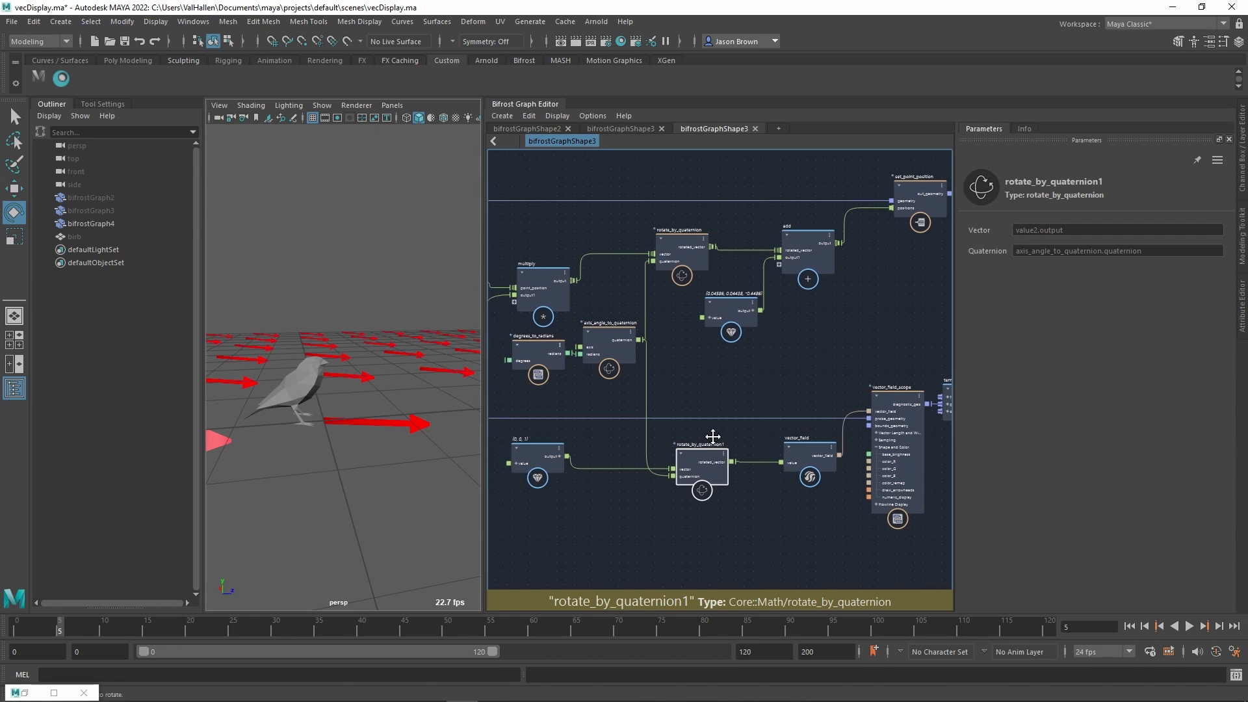
- Move the birbShape input node left so it sits directly above create_mesh_cube
left_click(623, 468)
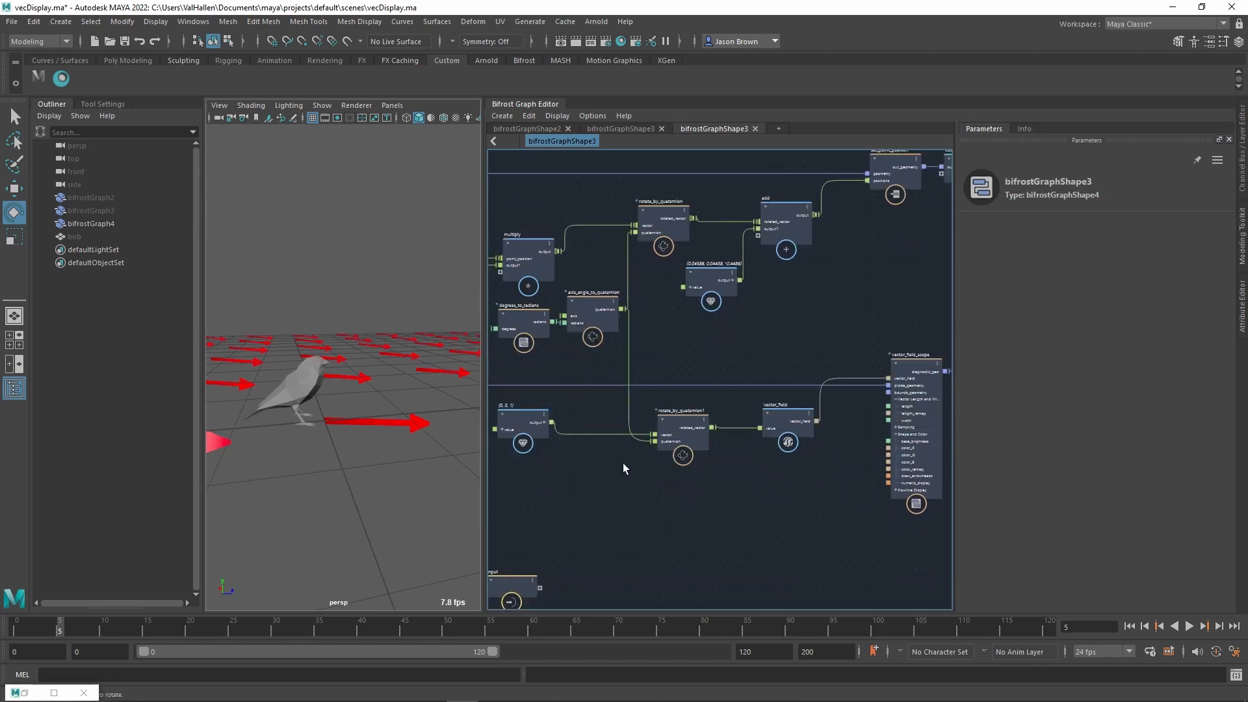
left_click_drag(406, 395, 362, 371, "alt")
scroll(362, 370, "down", 5)
scroll(569, 410, "down", 4)
middle_click_drag(590, 431, 822, 410, "alt")
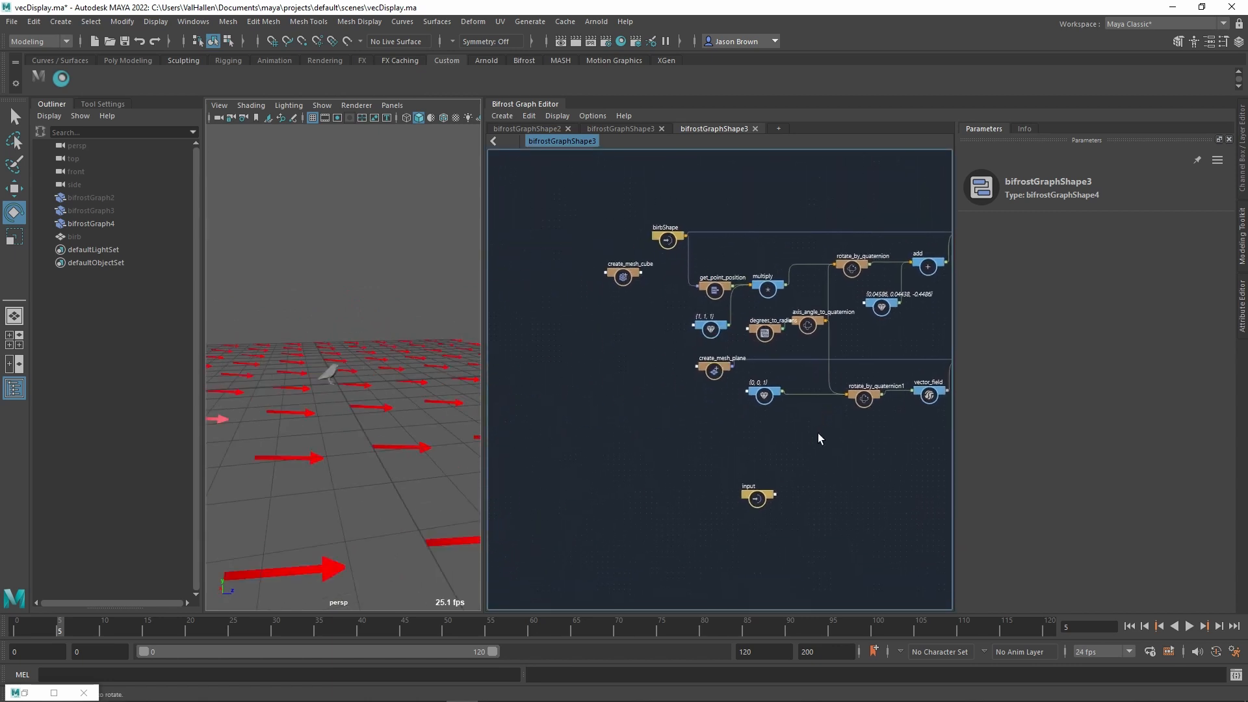
scroll(690, 445, "up", 3)
middle_click_drag(607, 446, 622, 563, "alt")
middle_click_drag(658, 401, 651, 463, "alt")
scroll(651, 463, "up", 1)
left_click_drag(672, 279, 593, 278)
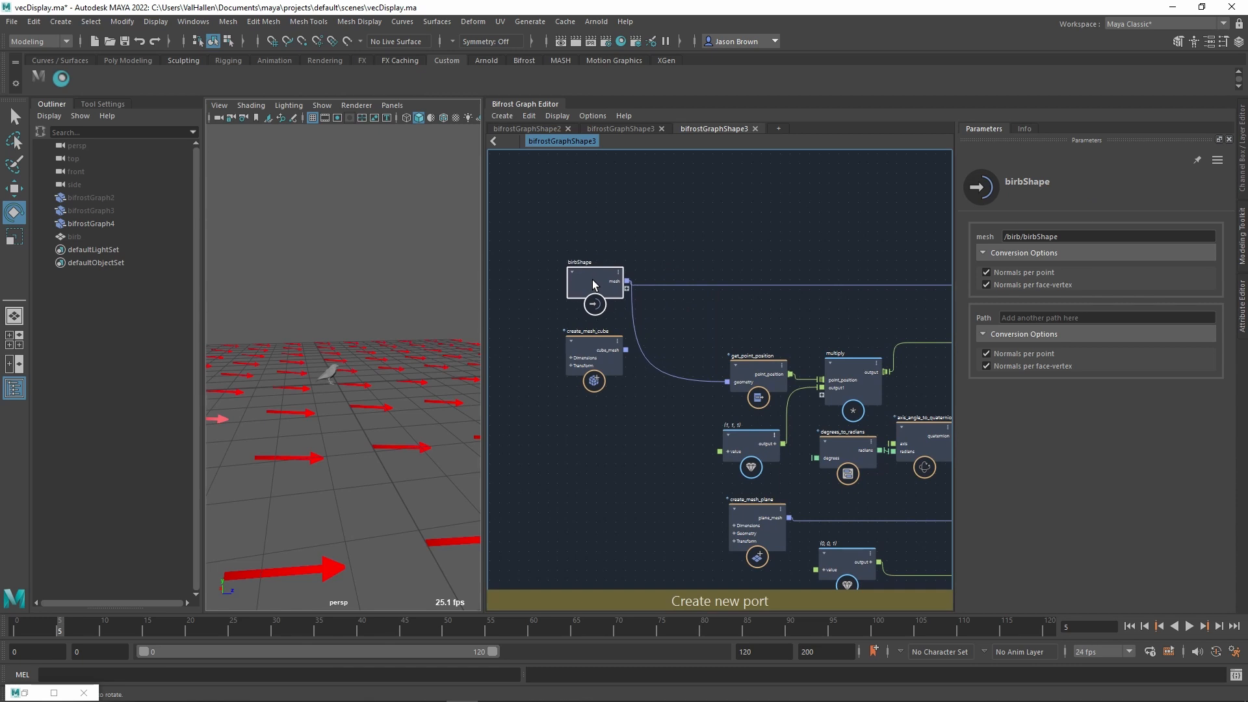
- Move the output node farther right of set_point_position, nudge terminal, and place the unused input node lower below the graph
scroll(654, 322, "up", 1)
middle_click_drag(664, 321, 652, 325, "alt")
scroll(624, 299, "down", 1)
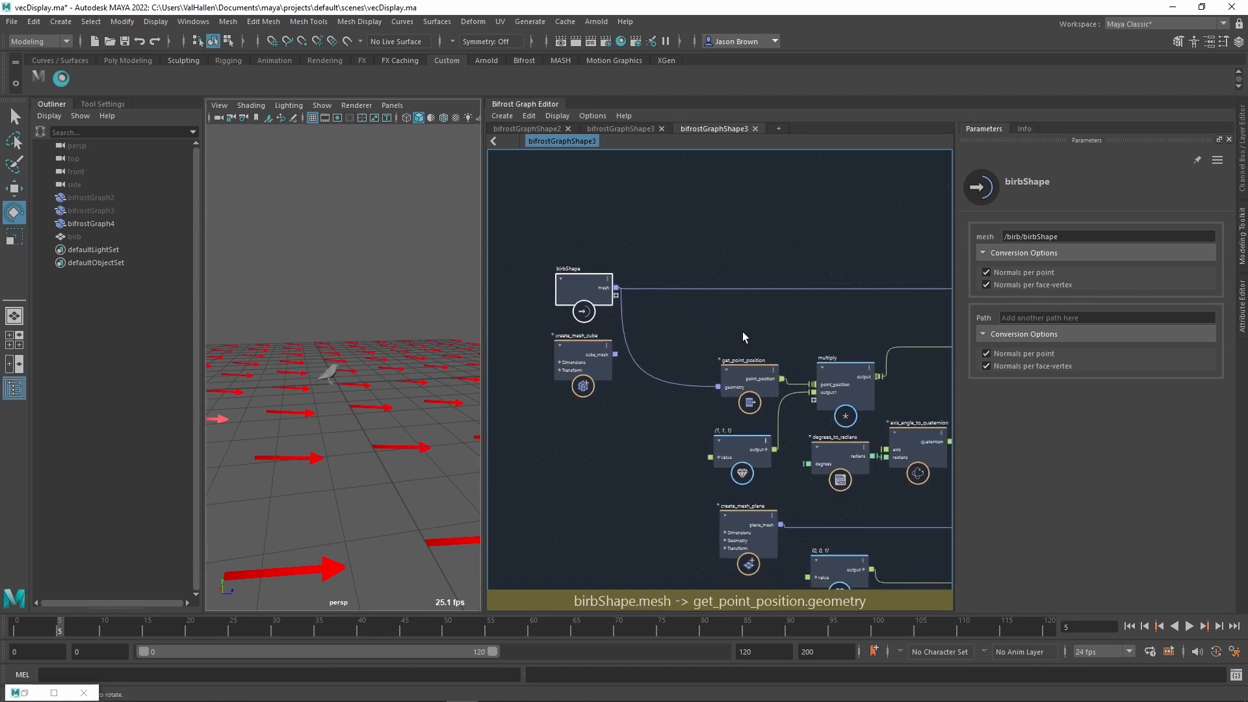
scroll(742, 331, "down", 1)
middle_click_drag(742, 331, 583, 259, "alt")
scroll(582, 258, "down", 2)
scroll(817, 311, "down", 1)
middle_click_drag(940, 330, 688, 364, "alt")
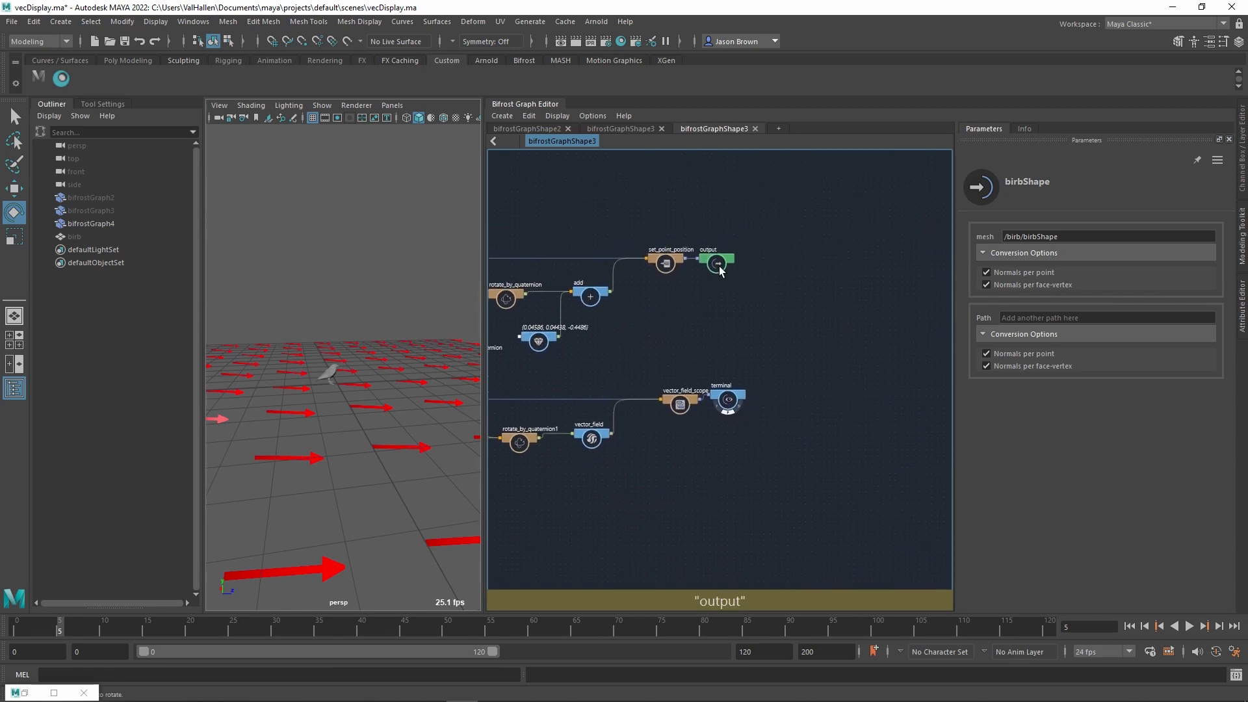
left_click_drag(721, 268, 847, 272)
mouse_move(733, 403)
left_mouse_down()
mouse_move(748, 414)
mouse_move(738, 414)
left_mouse_up()
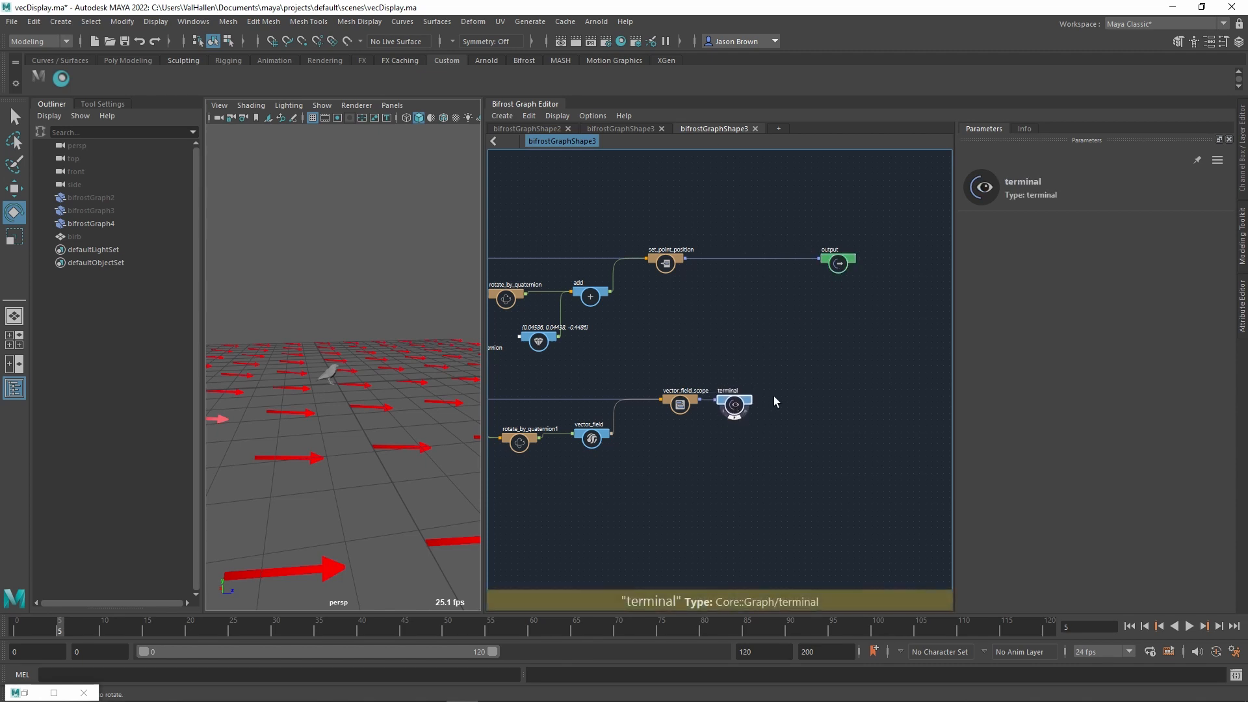
key("a")
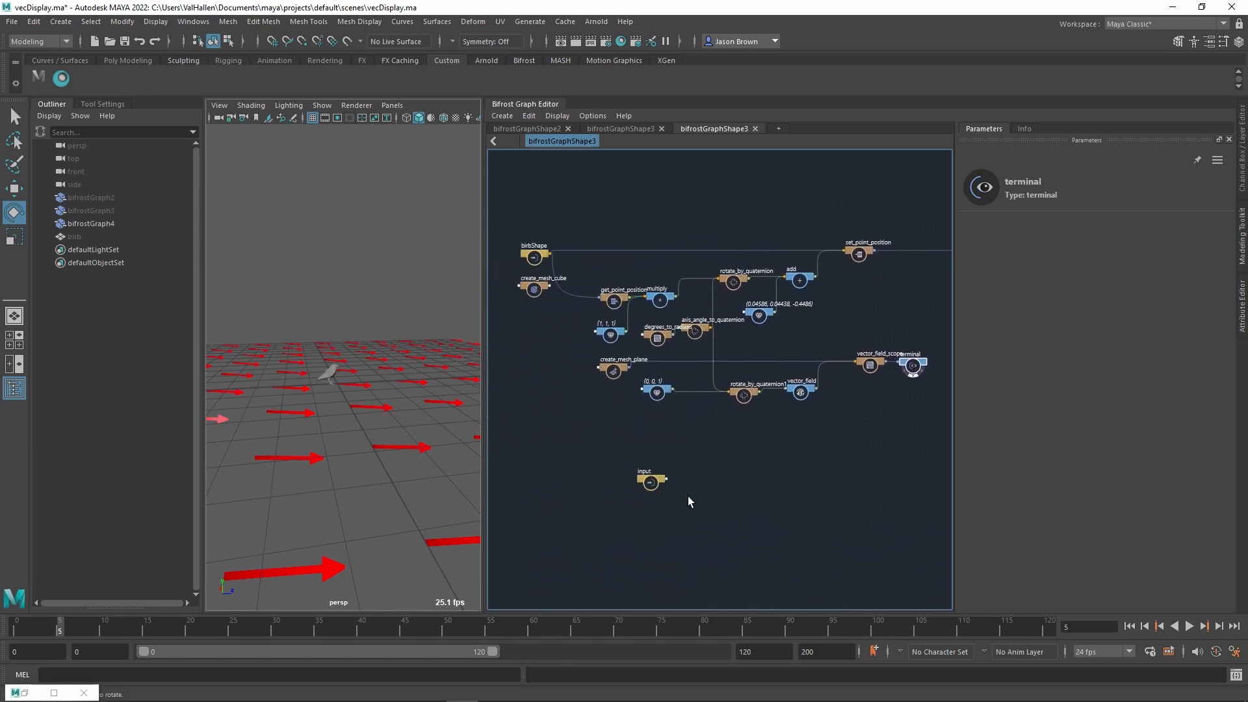
left_click_drag(650, 481, 638, 534)
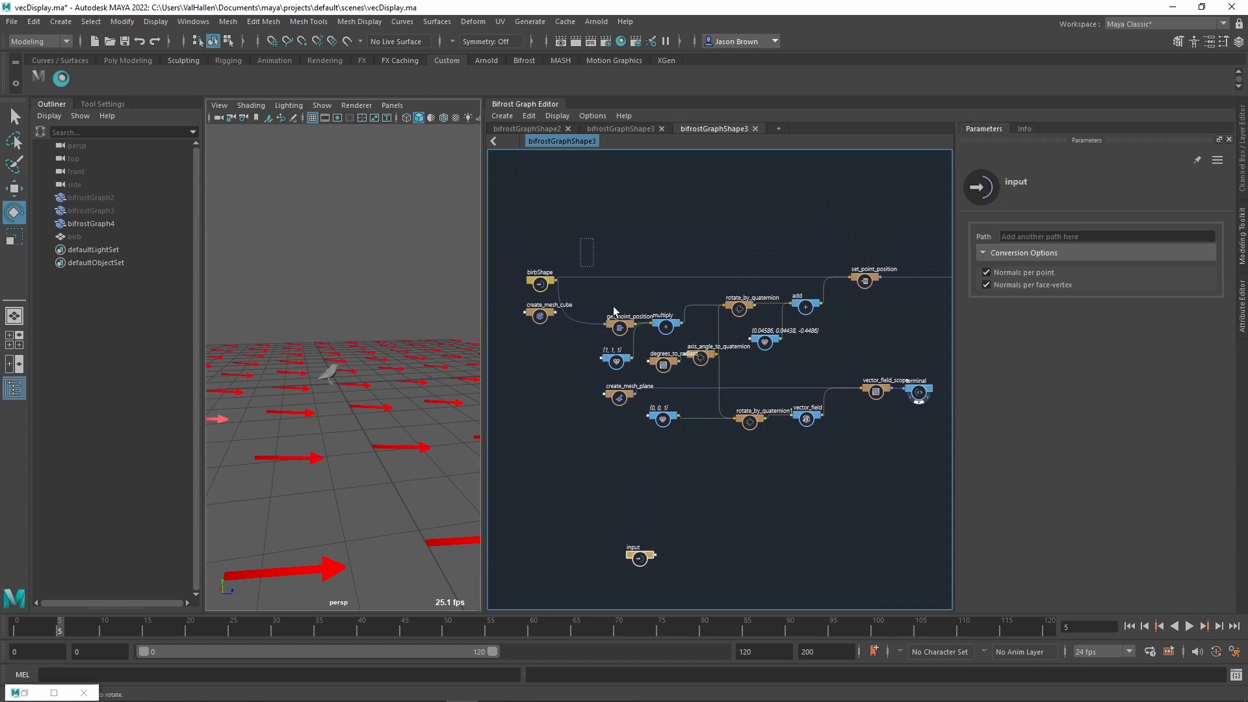
- Group the nodes between birbShape and output, including the vector field row, into a compound and auto-arrange the graph
left_click_drag(614, 306, 939, 475)
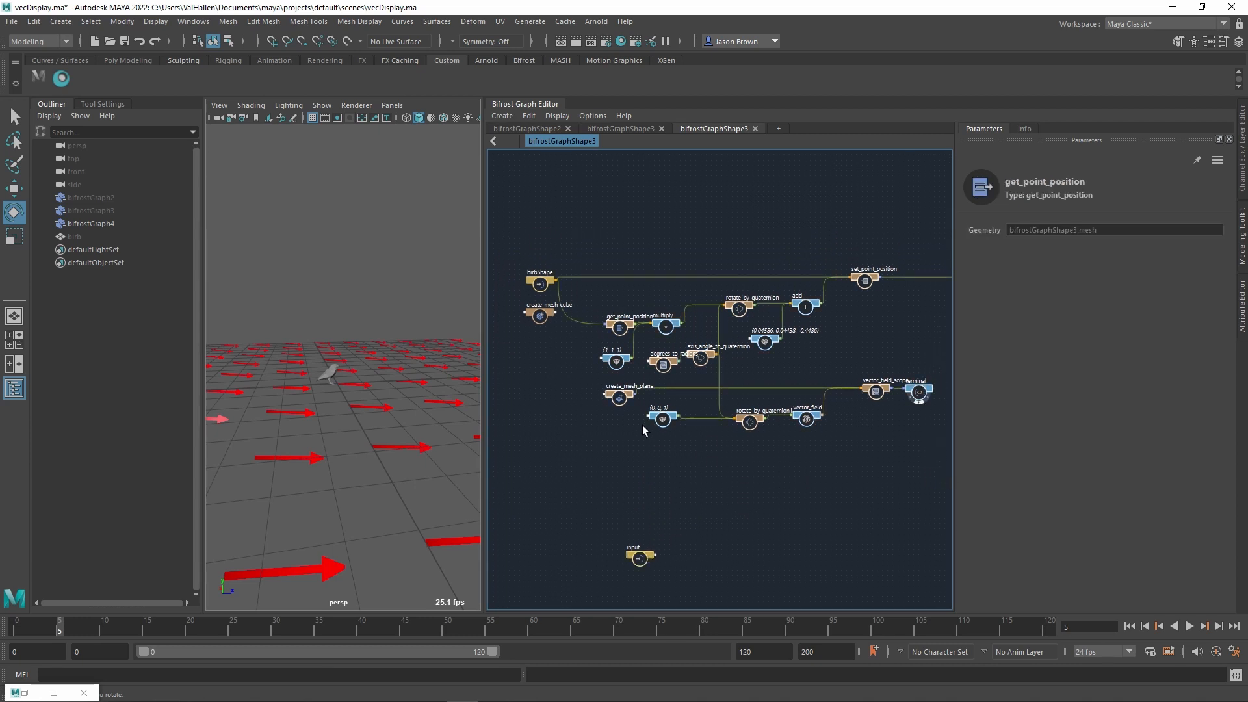
key("ctrl+g")
left_click(606, 429)
key("l")
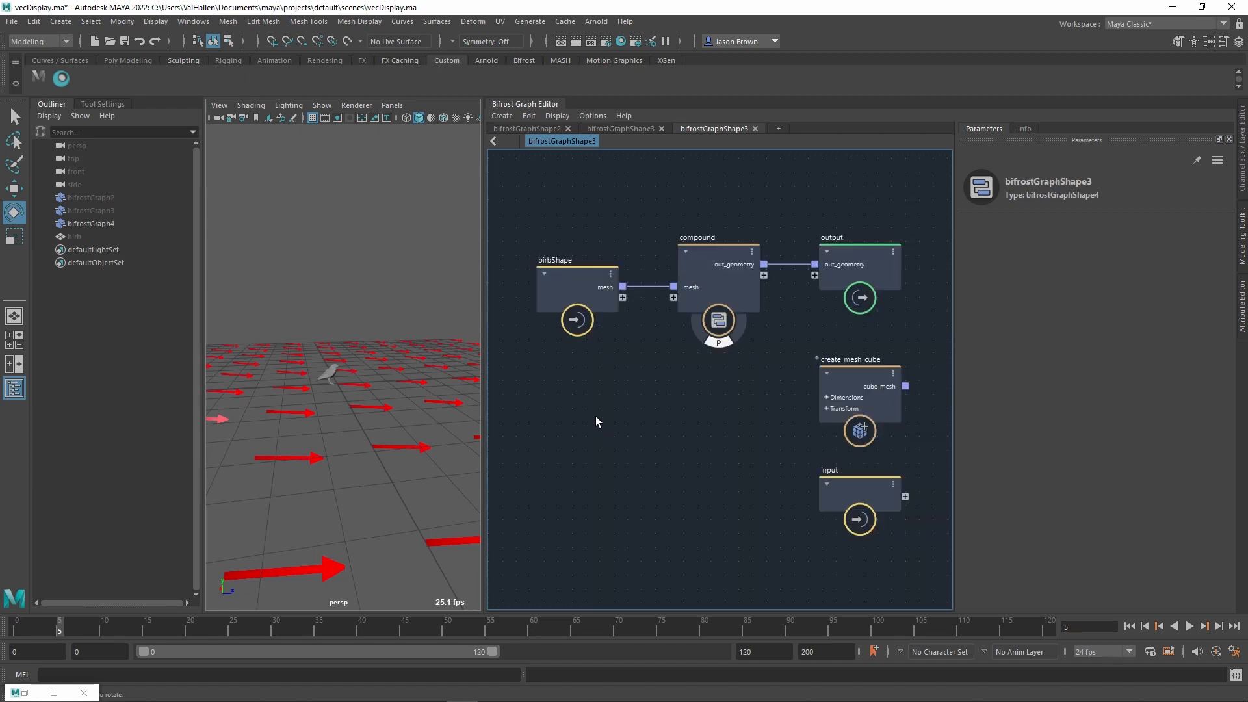
middle_click_drag(783, 382, 758, 408, "alt")
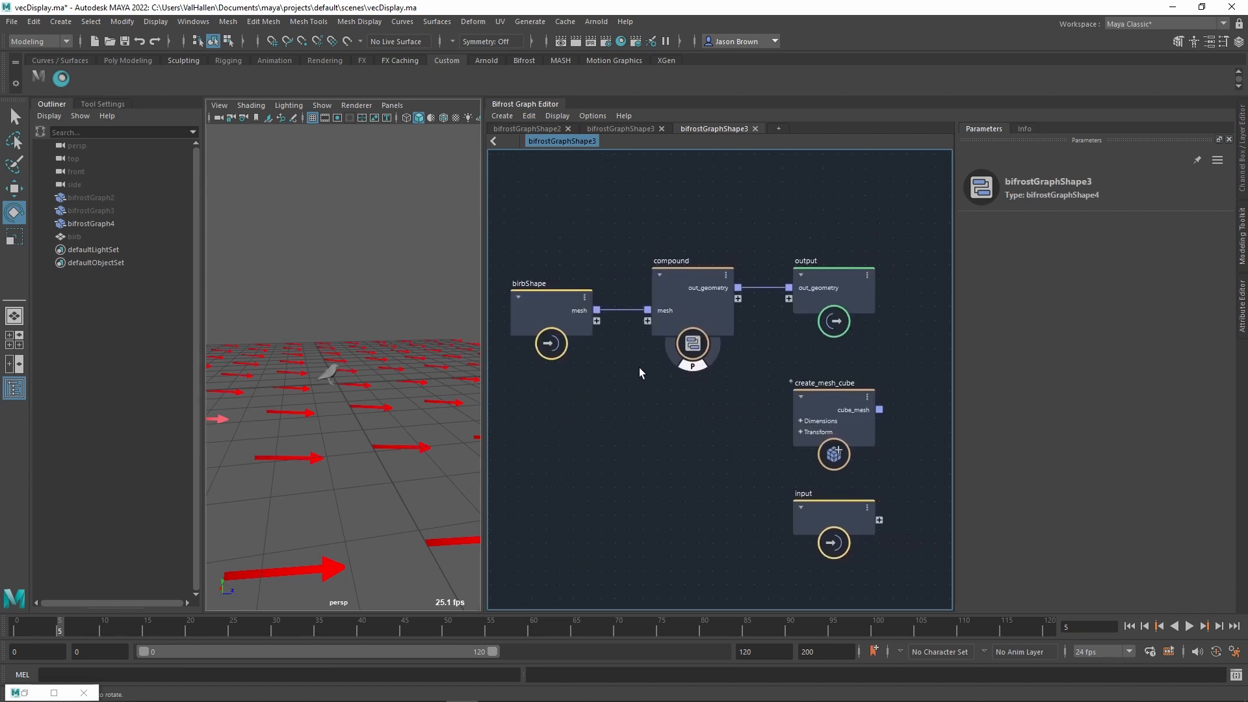
- Rename the new compound to Filthy_SRT
double_click(672, 260)
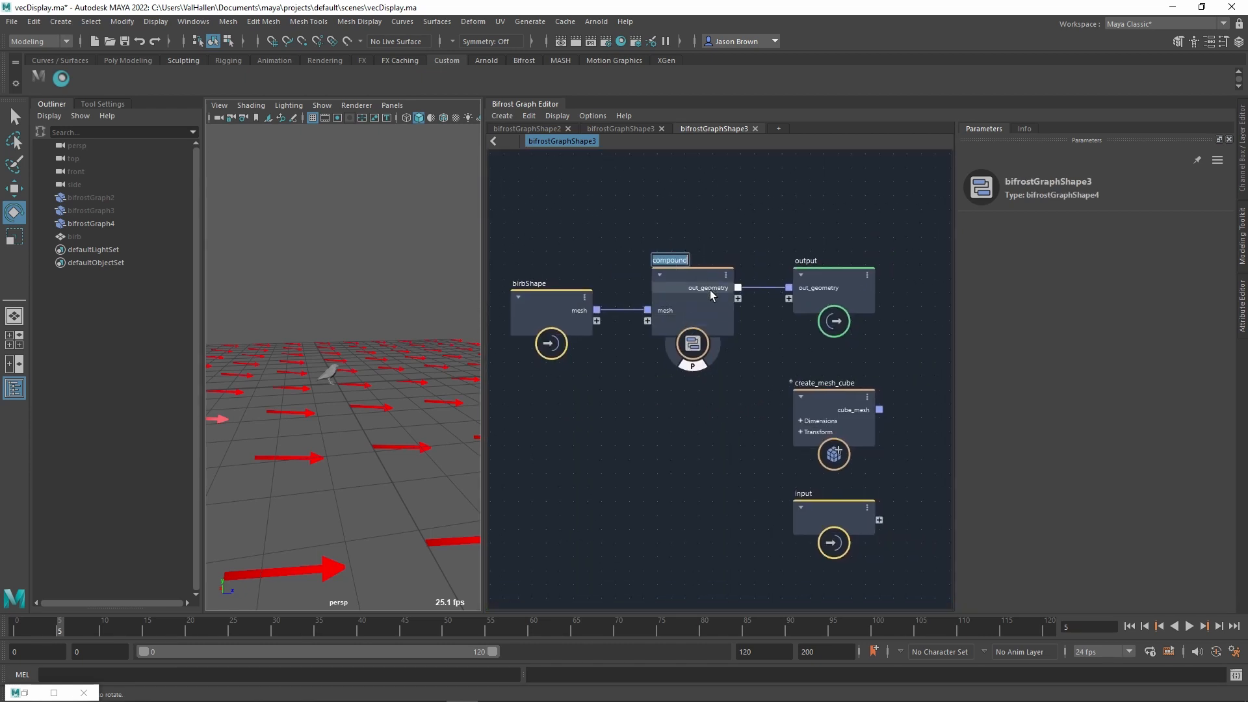
type("Filty_ SRT")
key("Return")
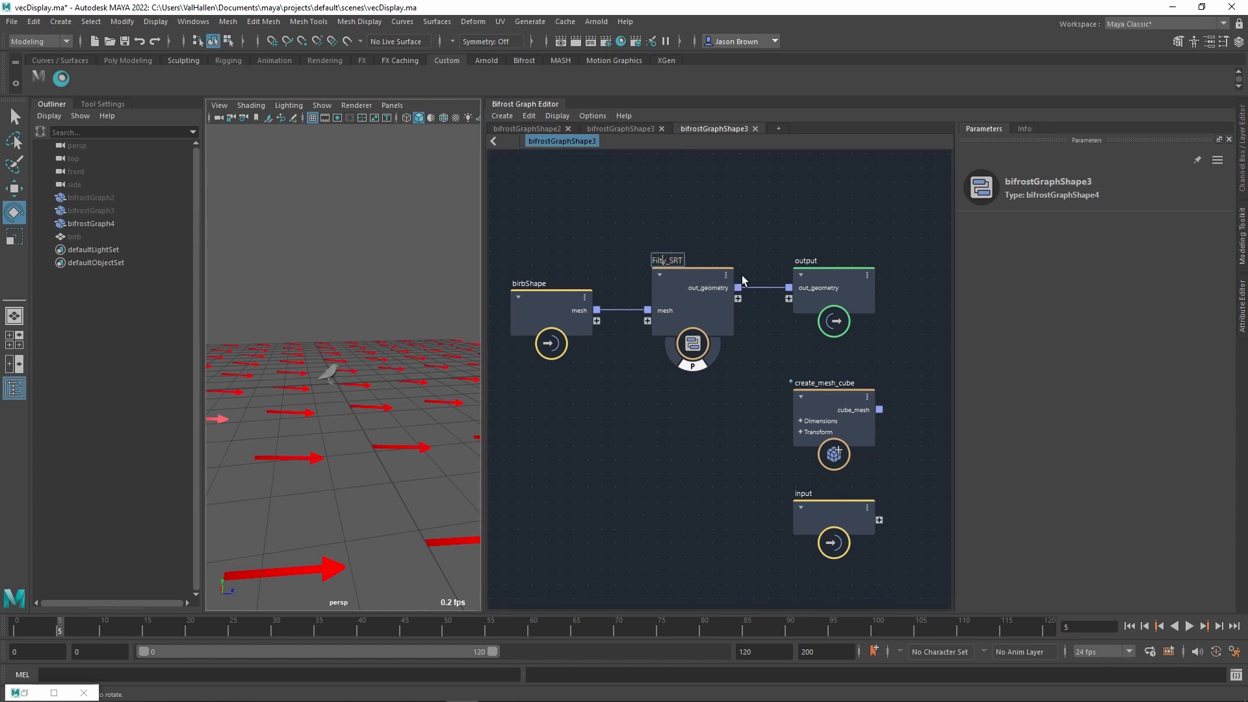
type("h")
key("Return")
middle_click_drag(794, 338, 834, 360, "alt")
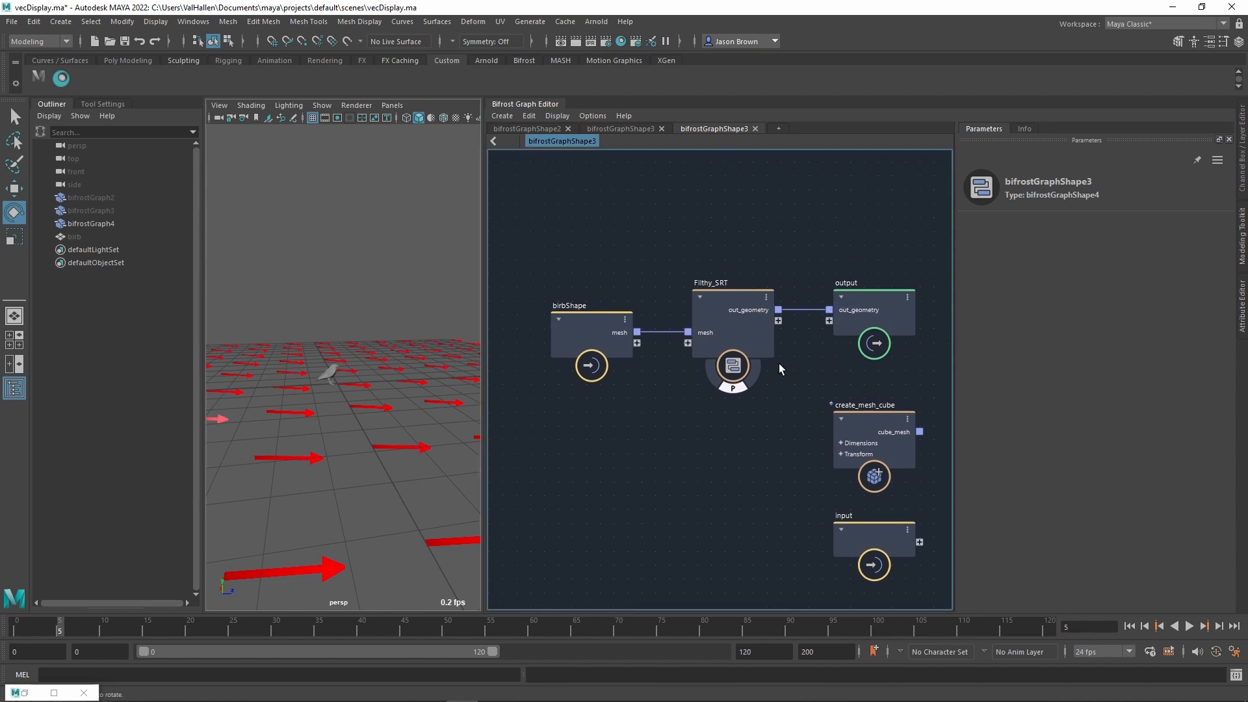
- Open the Filthy_SRT compound and move its input node to the left of get_point_position
left_click(739, 393)
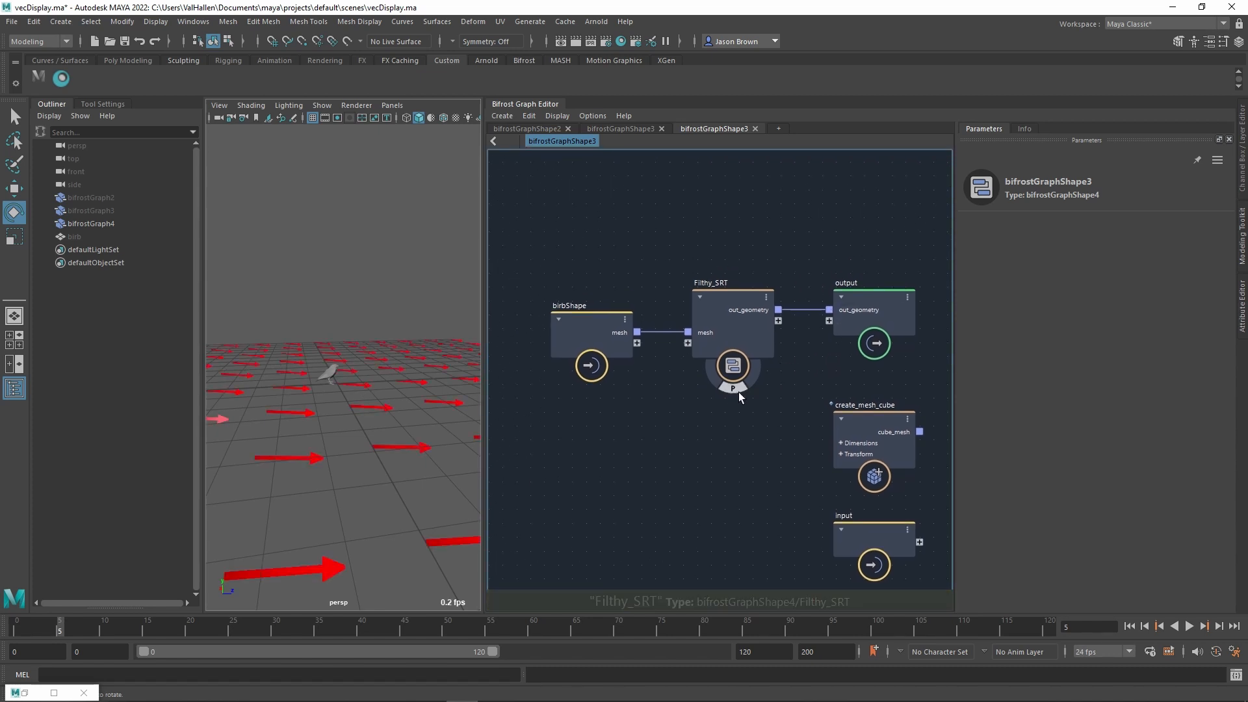
double_click(721, 328)
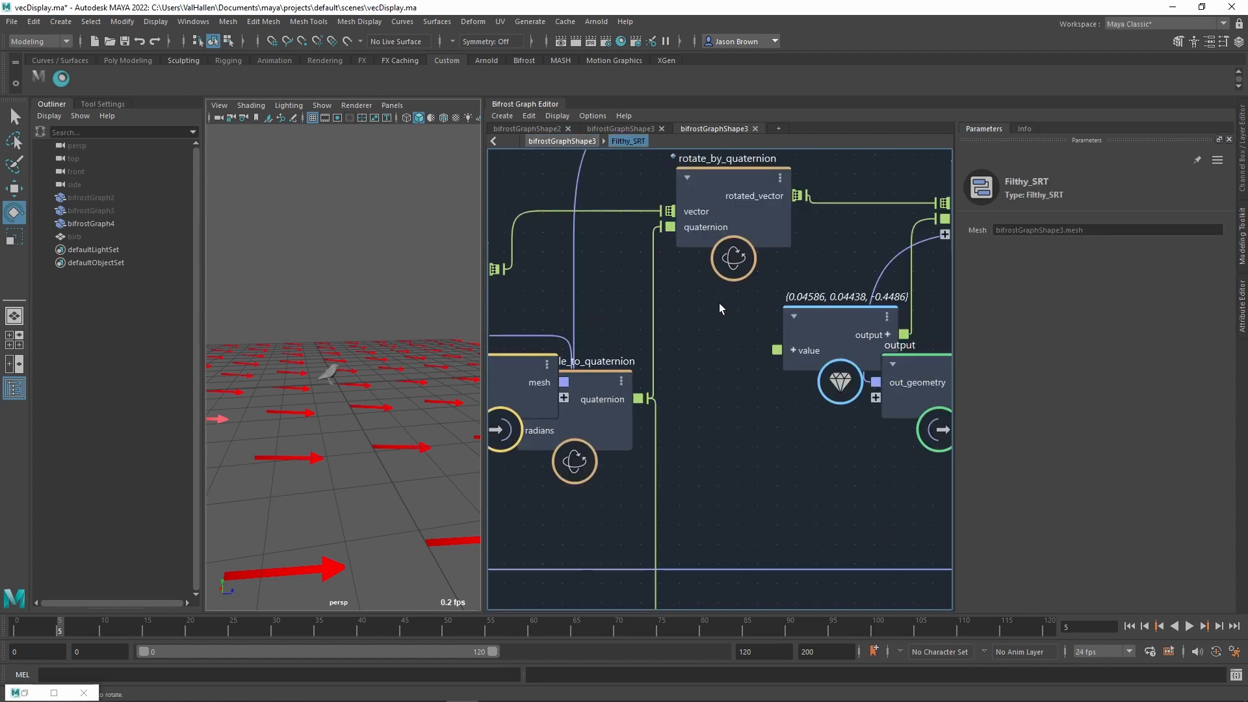
middle_click_drag(823, 337, 862, 362, "alt")
left_click_drag(737, 364, 542, 278)
middle_click_drag(618, 298, 757, 310, "alt")
scroll(705, 298, "up", 2)
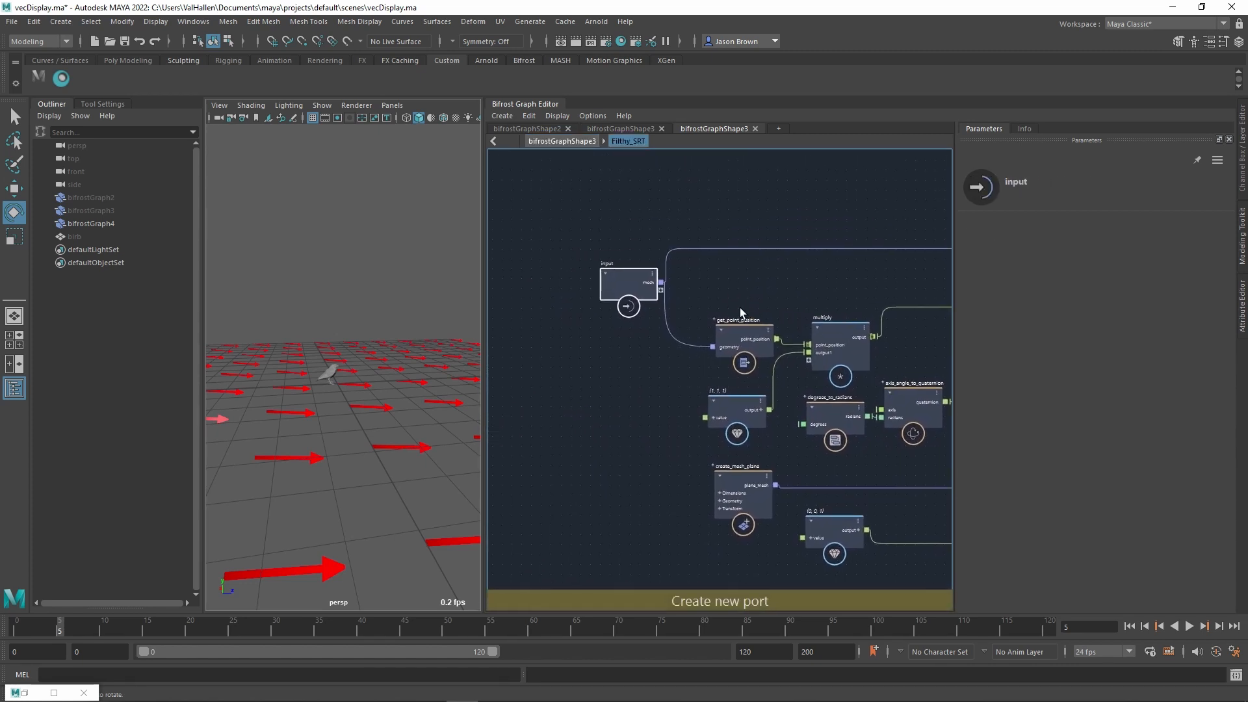
- Expose the (1, 1, 1) value node's value as a port on the compound's input node and rename the port scale
scroll(787, 390, "up", 2)
middle_click_drag(753, 442, 783, 477, "alt")
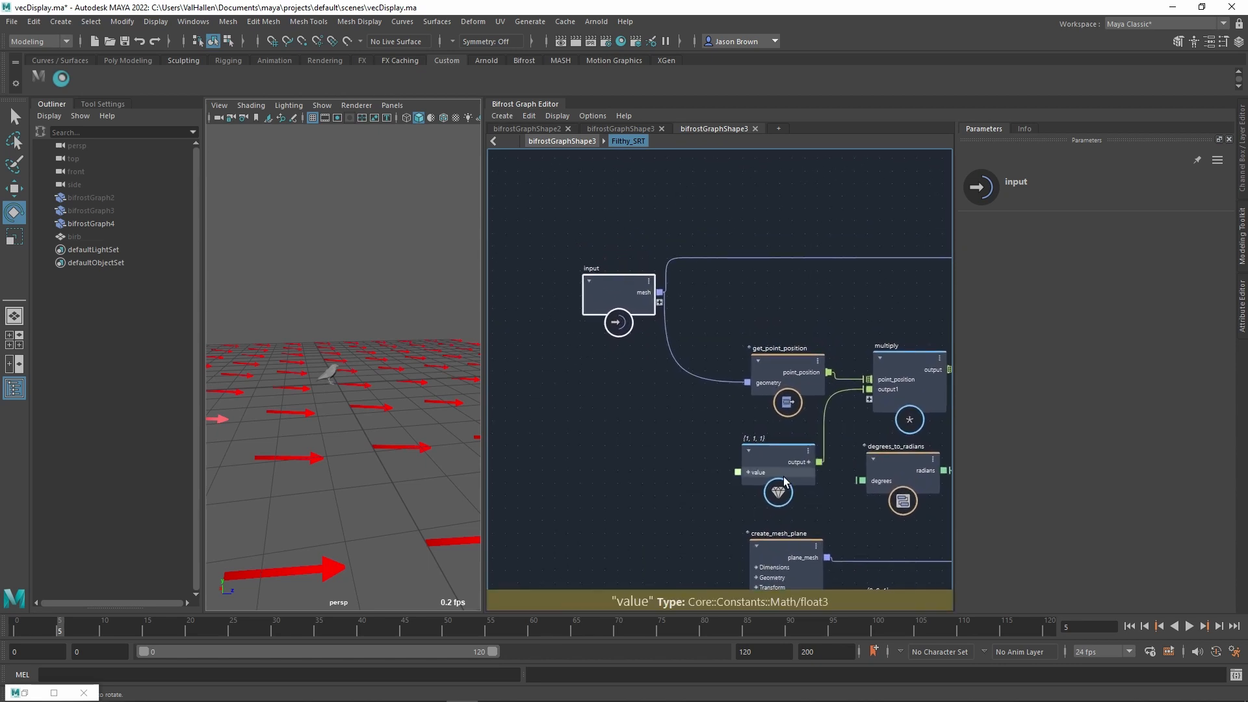
left_click(784, 462)
left_click_drag(743, 475, 659, 303)
right_click(631, 302)
left_click(668, 325)
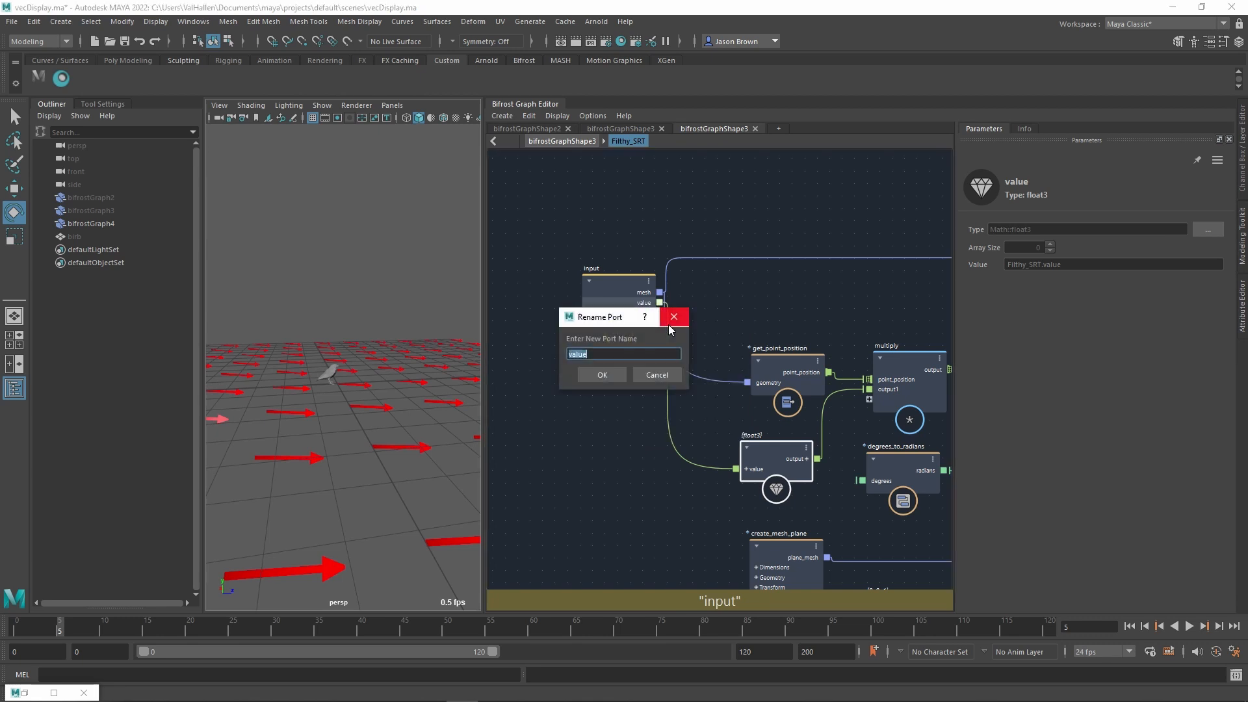
type("scal;e")
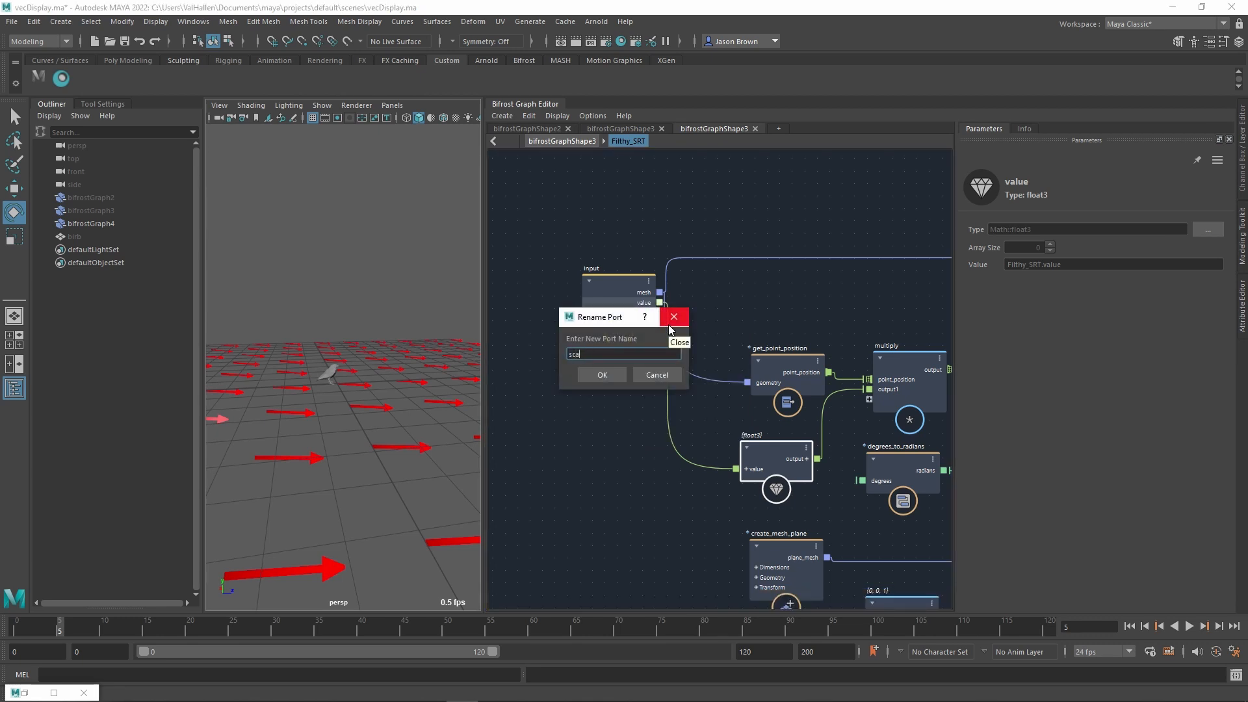
key("Return")
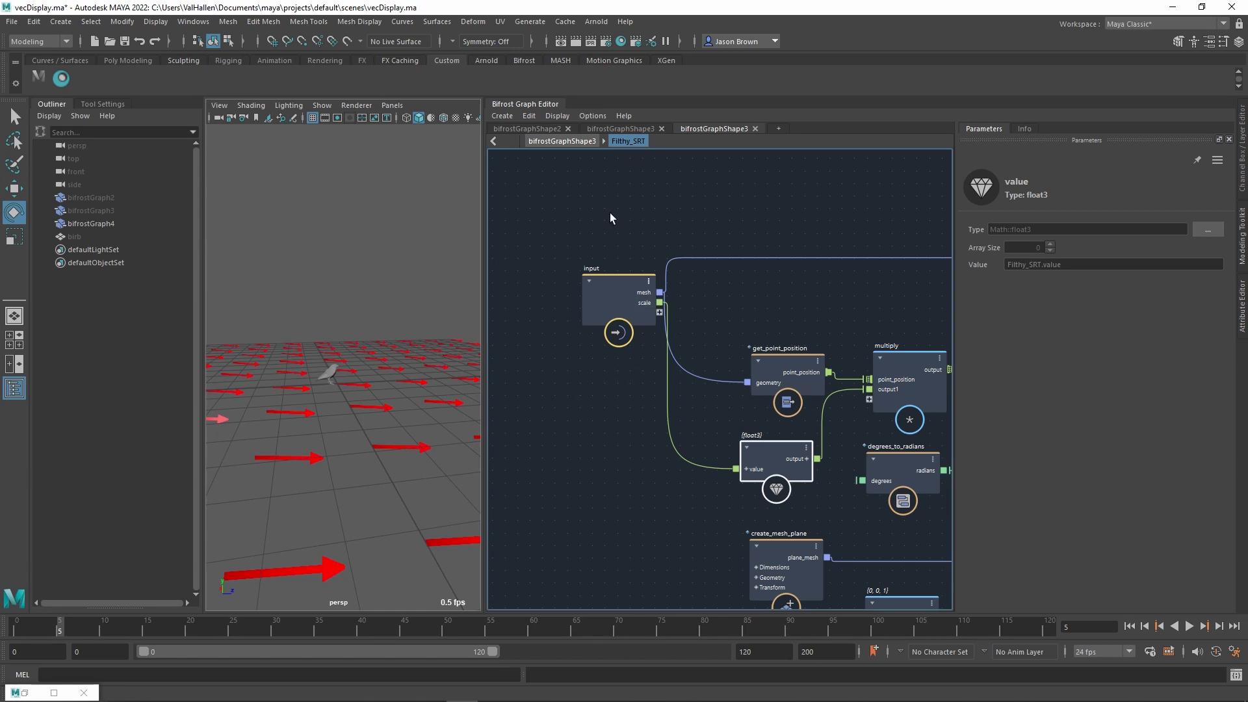
- Connect the input's scale port directly to multiply in place of the float3 value node, and delete that value node
middle_click_drag(610, 212, 618, 195)
left_click_drag(637, 293, 599, 299)
middle_click_drag(669, 387, 686, 383)
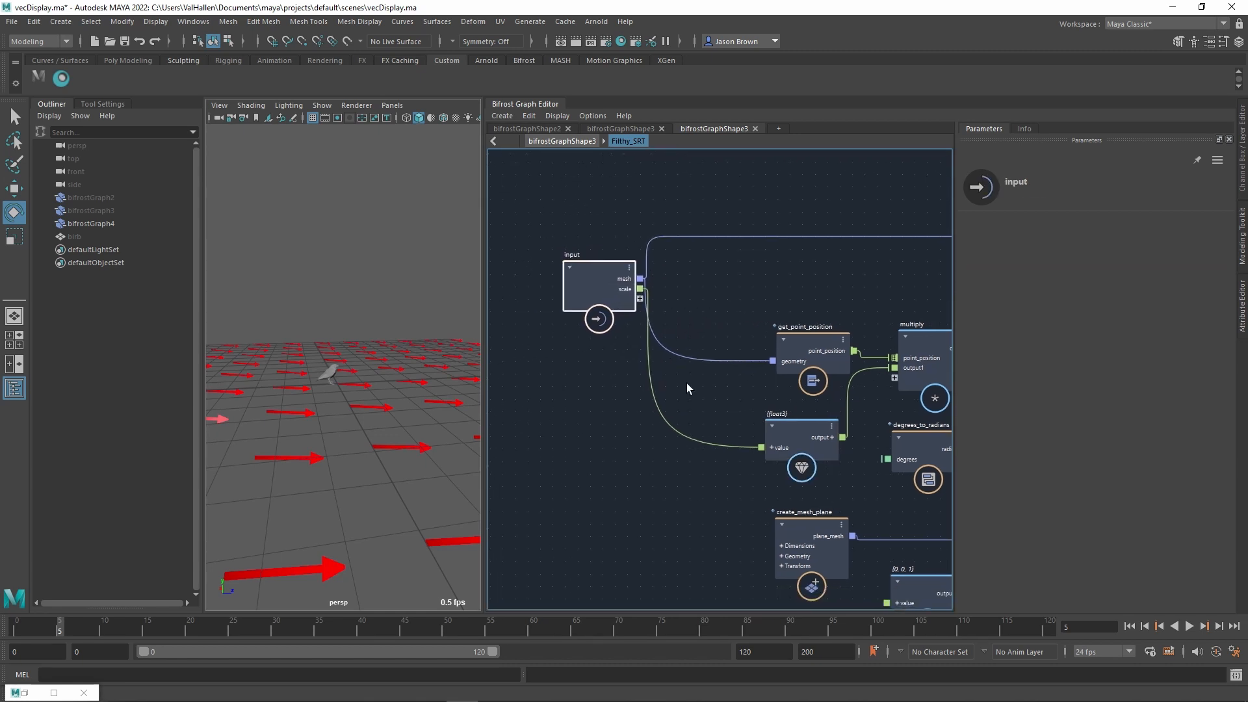
key("Tab")
key("Escape")
left_click_drag(769, 445, 767, 461)
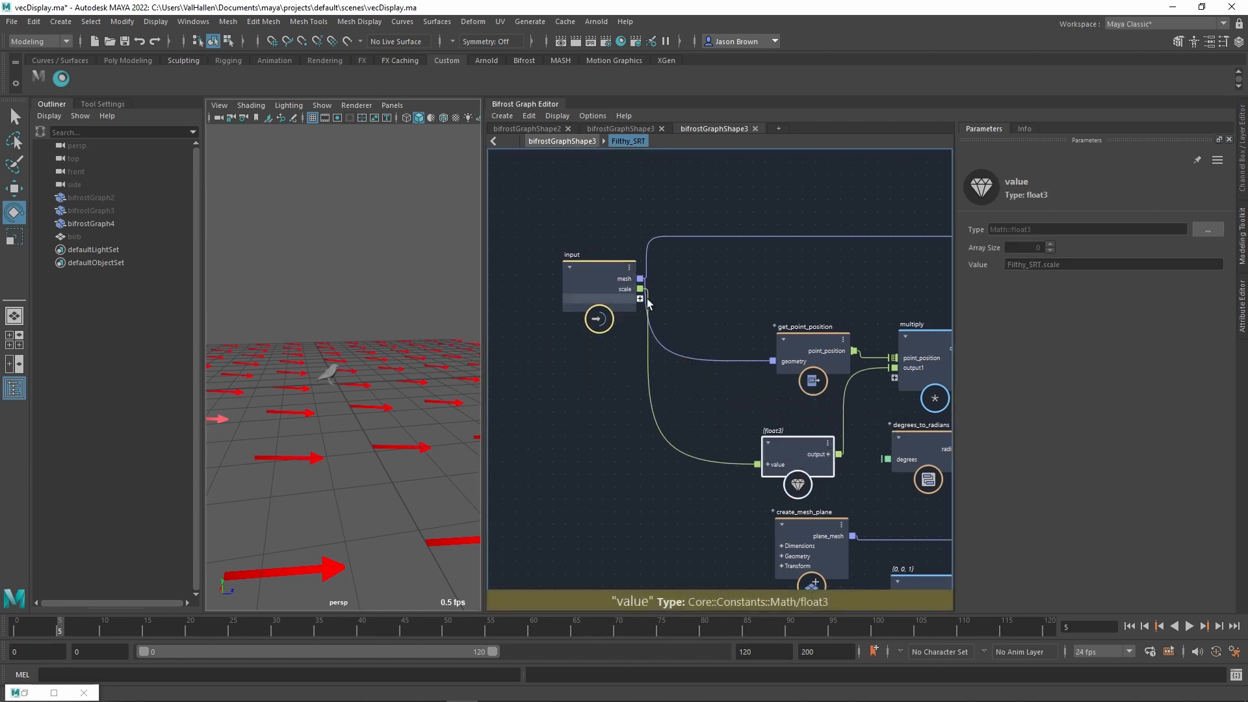
left_click_drag(640, 288, 894, 368)
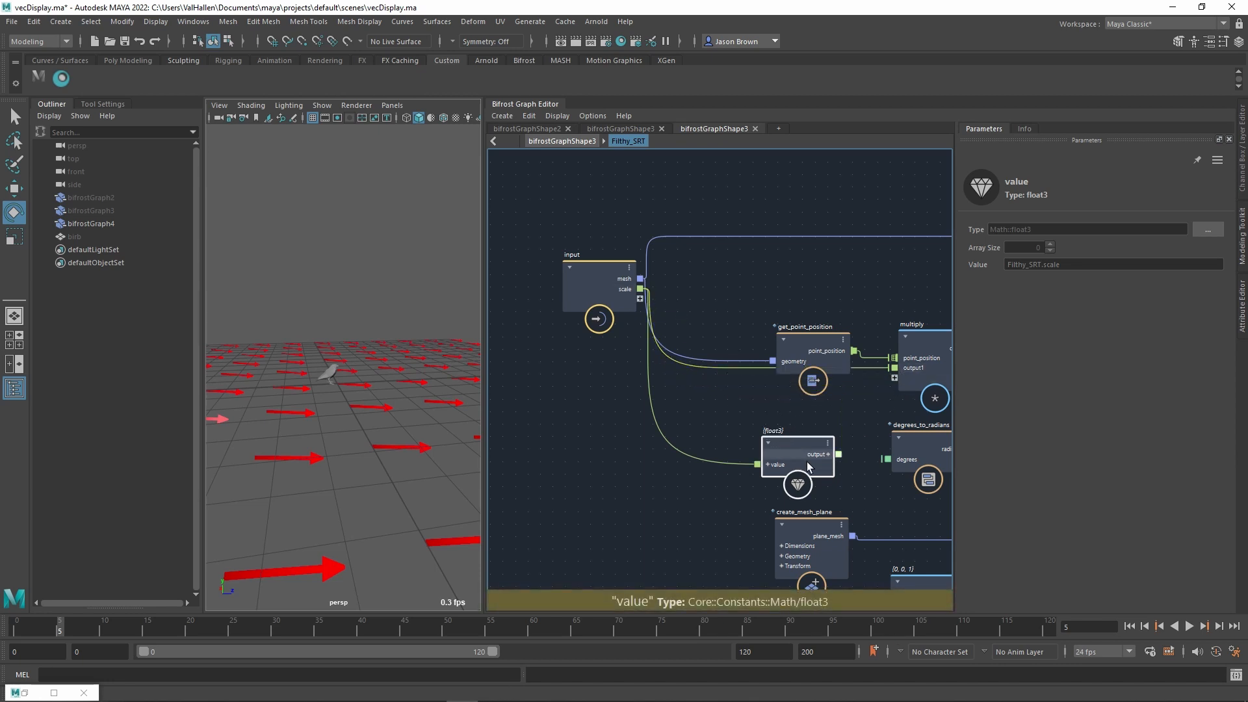
key("Delete")
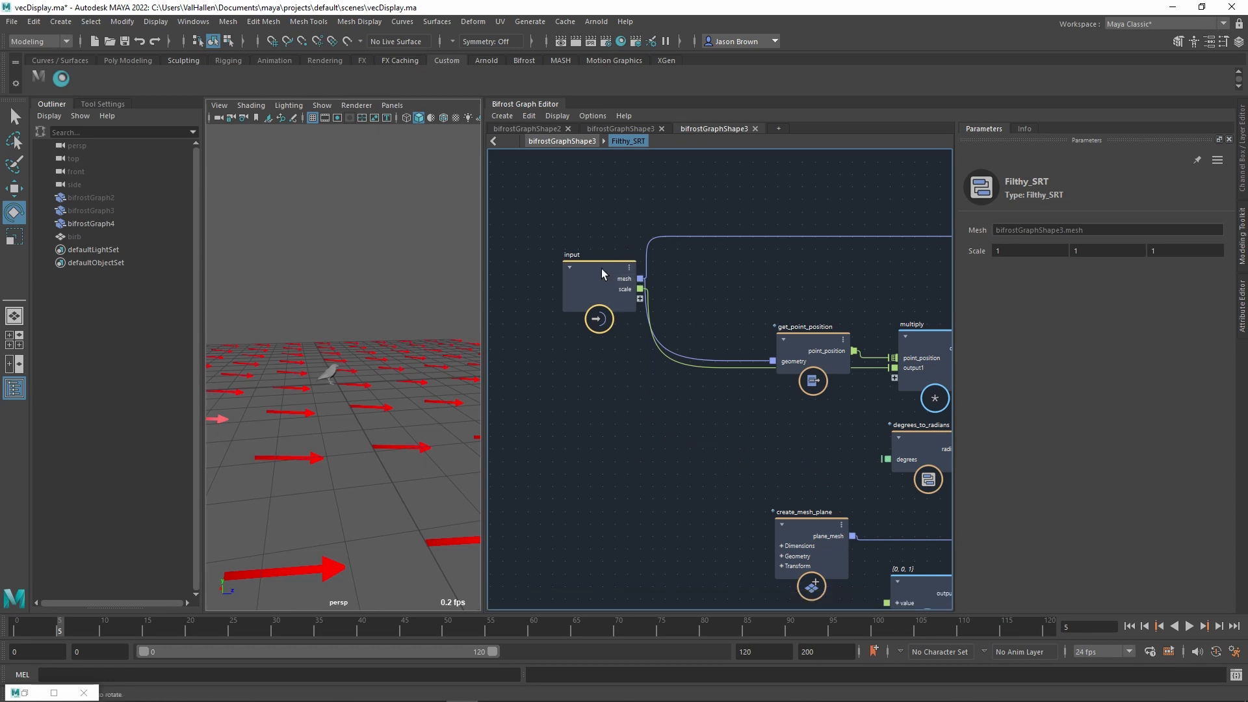
- Test Filthy_SRT's scale port by stretching the bird with a larger Y value and restoring its proportions
left_click_drag(1110, 265, 1190, 264)
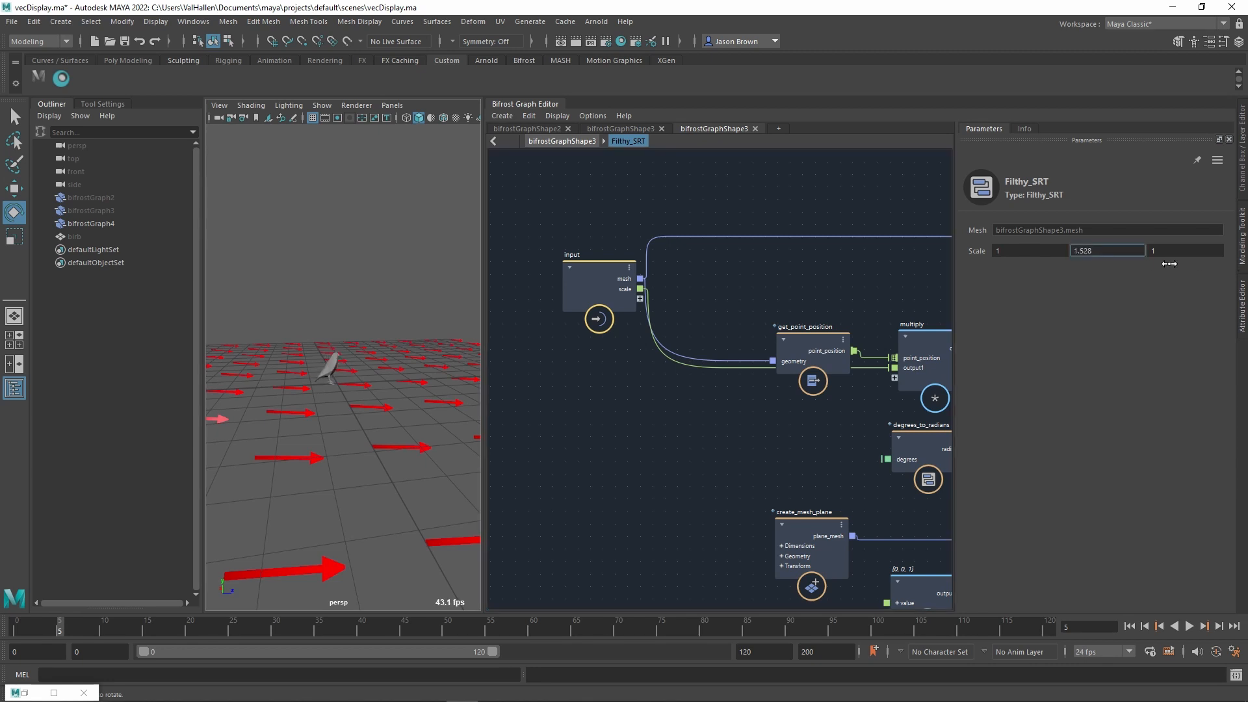
left_click_drag(1067, 264, 1235, 286)
type("145")
key("Return")
- Lower the input node beside get_point_position, add an if node, and place it between input and get_point_position
middle_click_drag(772, 411, 800, 412)
left_click(639, 295)
left_click_drag(638, 295, 616, 350)
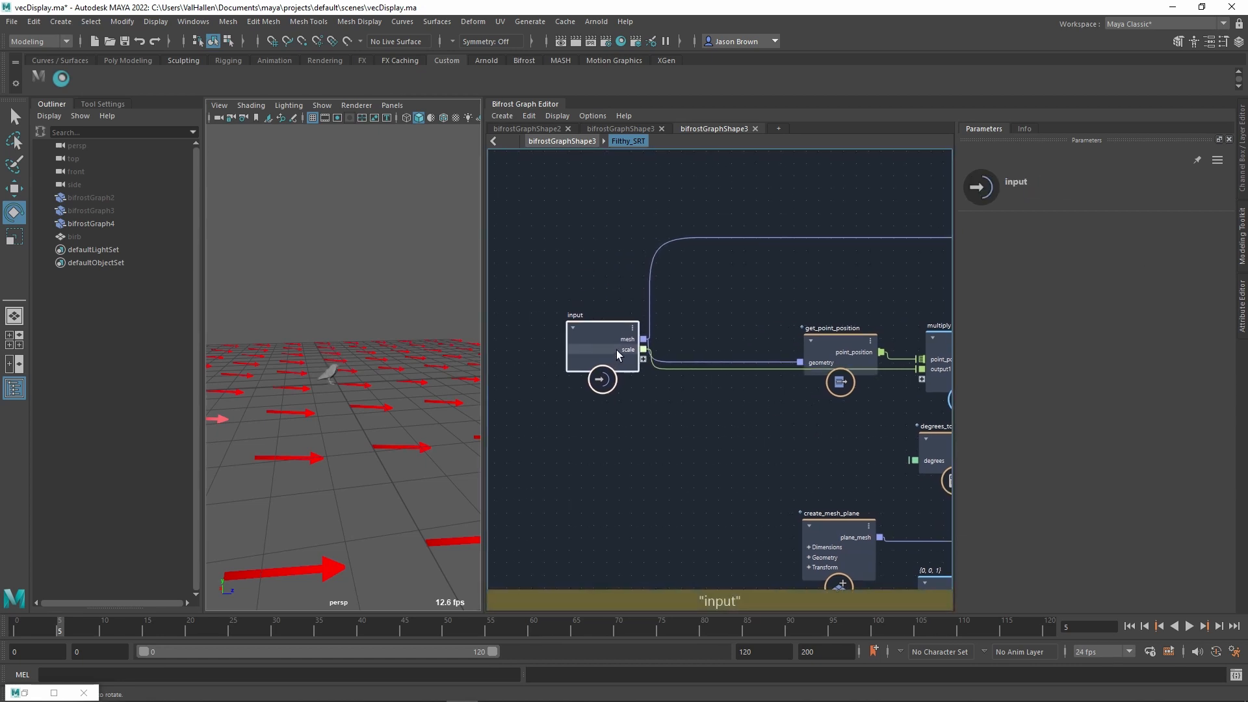
middle_click_drag(665, 404, 704, 373)
key("Tab")
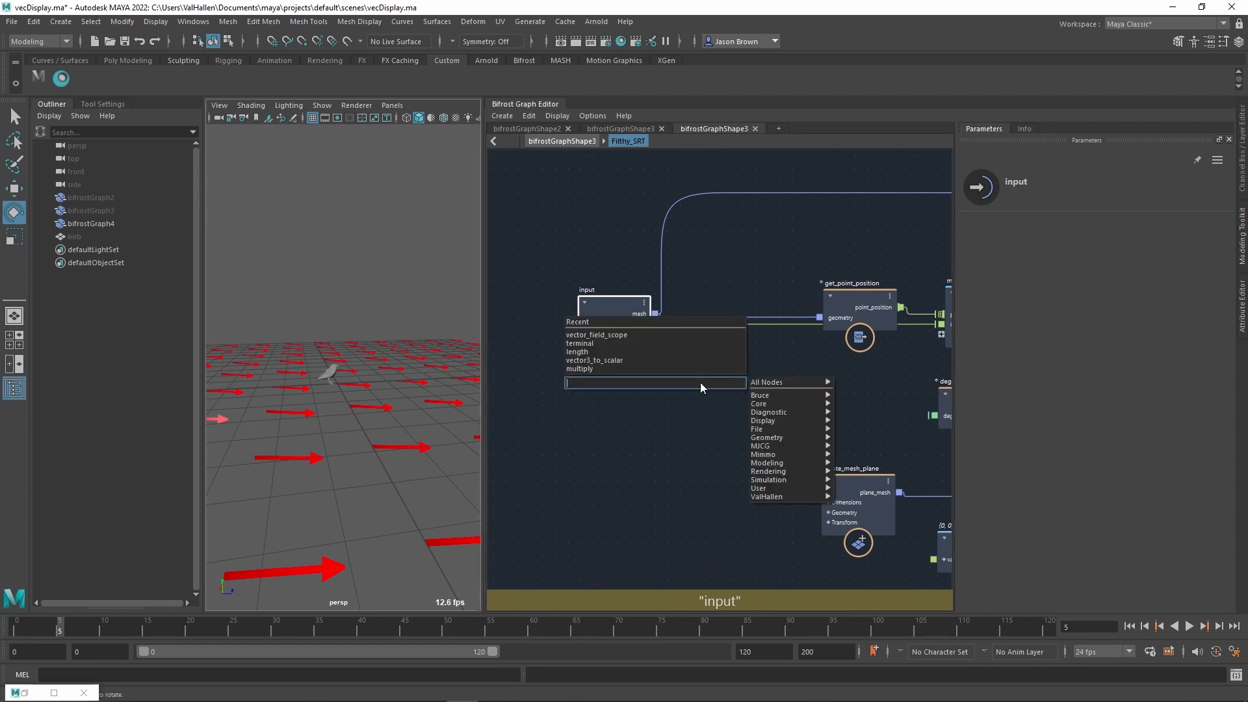
type("if")
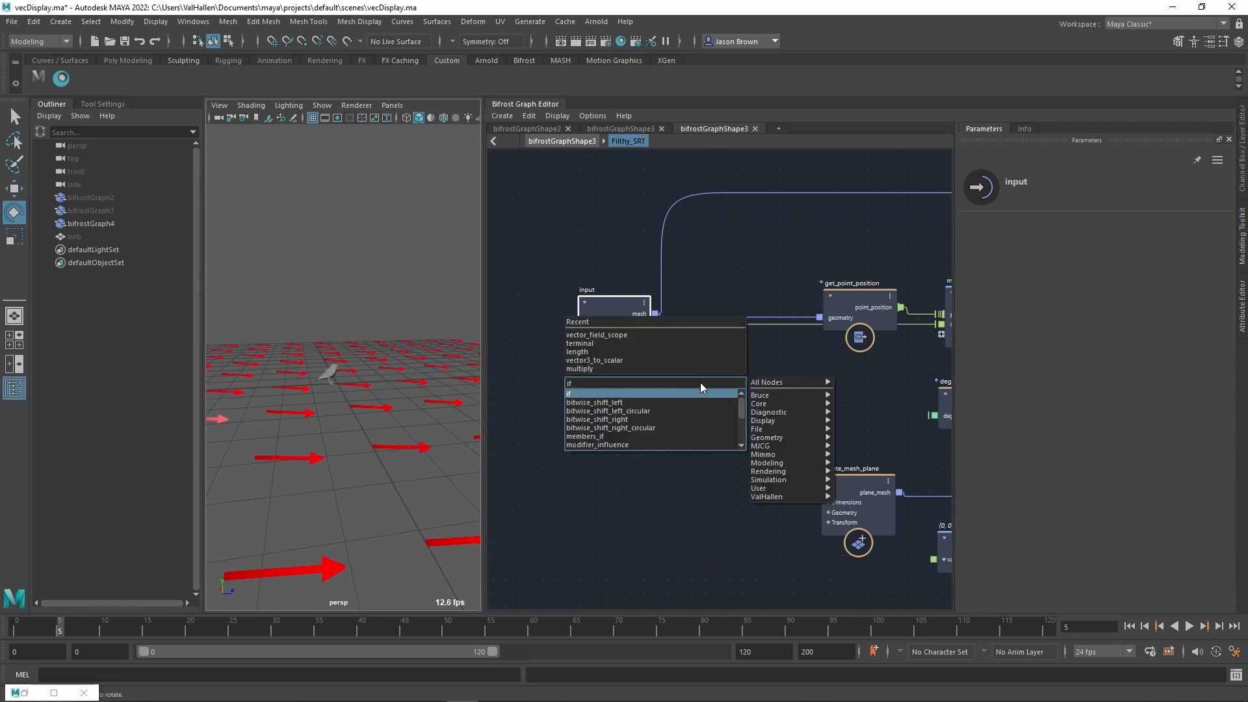
key("Return")
left_click_drag(695, 407, 757, 368)
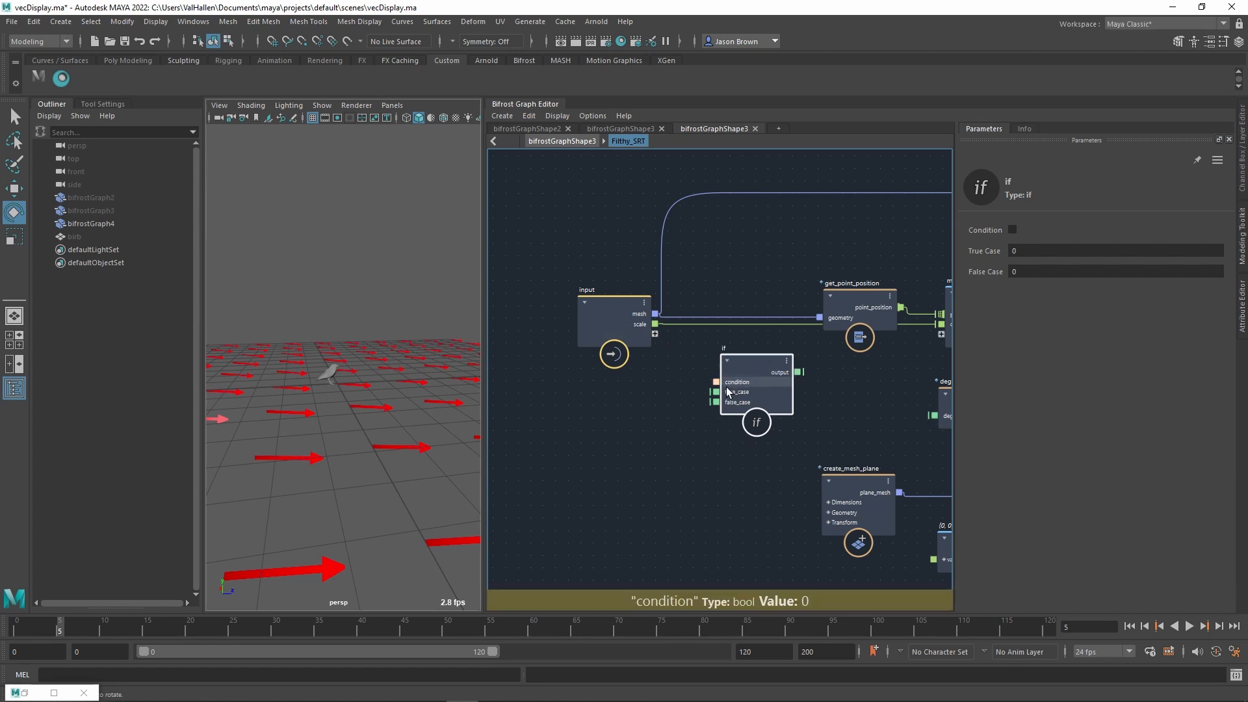
- Expose the if node's condition as an input port named proportional_scale, and connect the scale port to false_case
right_click(634, 337)
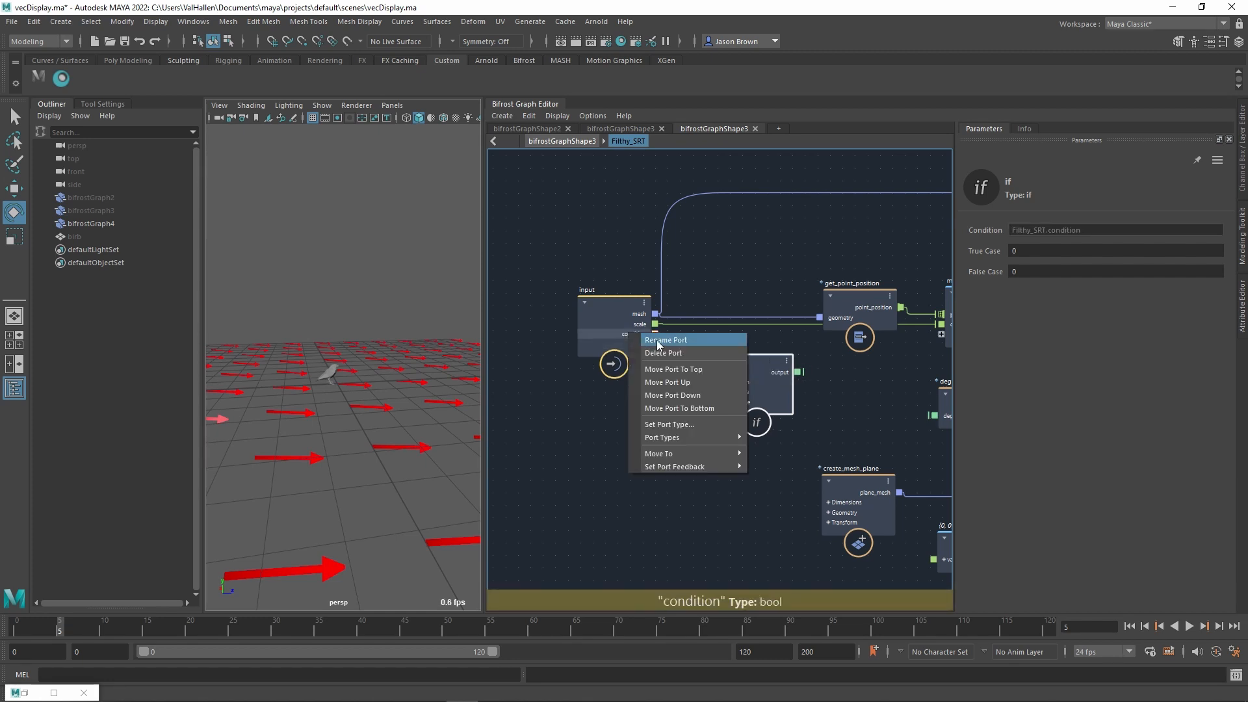
left_click(685, 359)
type("proportio")
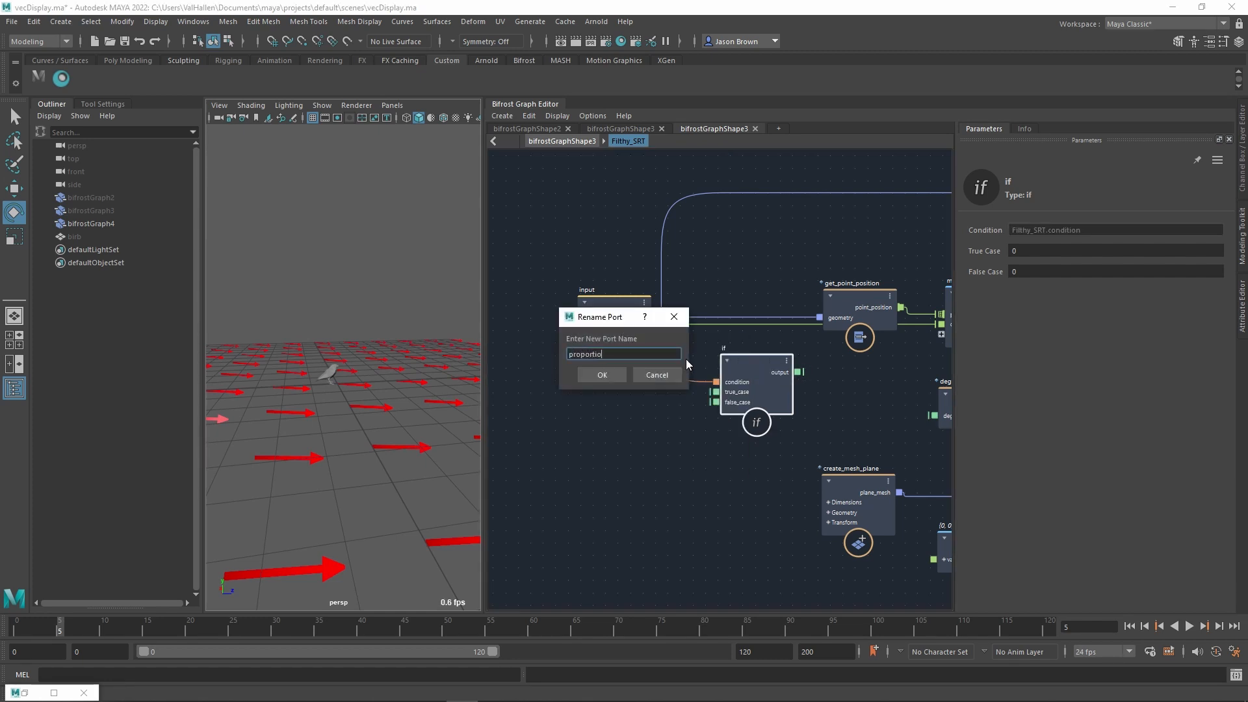
type("nal scale")
key("Return")
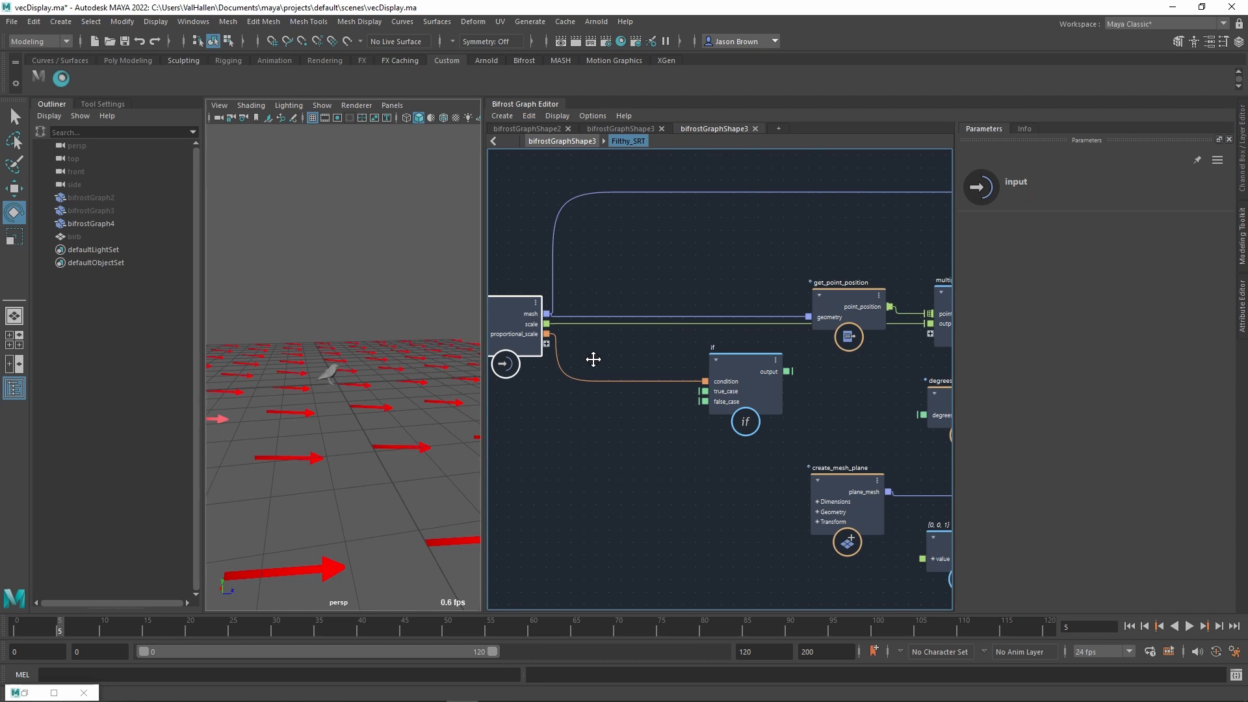
middle_click_drag(590, 357, 611, 355, "alt")
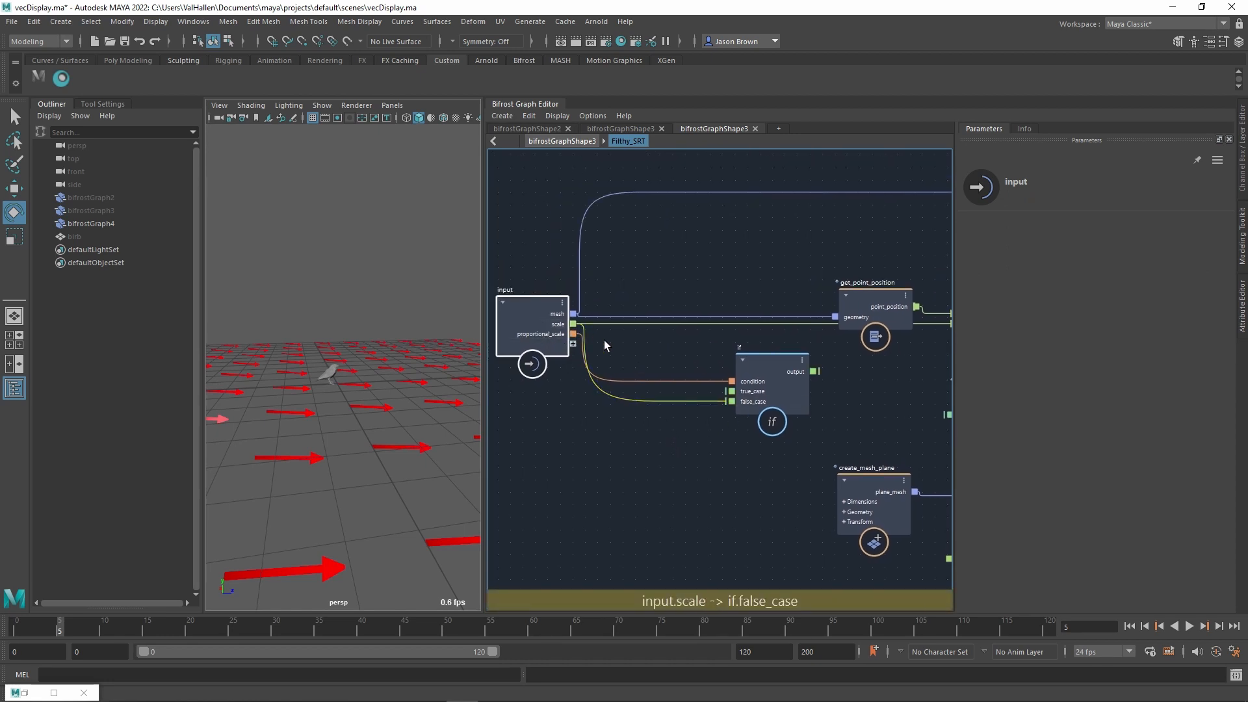
middle_click_drag(689, 400, 733, 414, "alt")
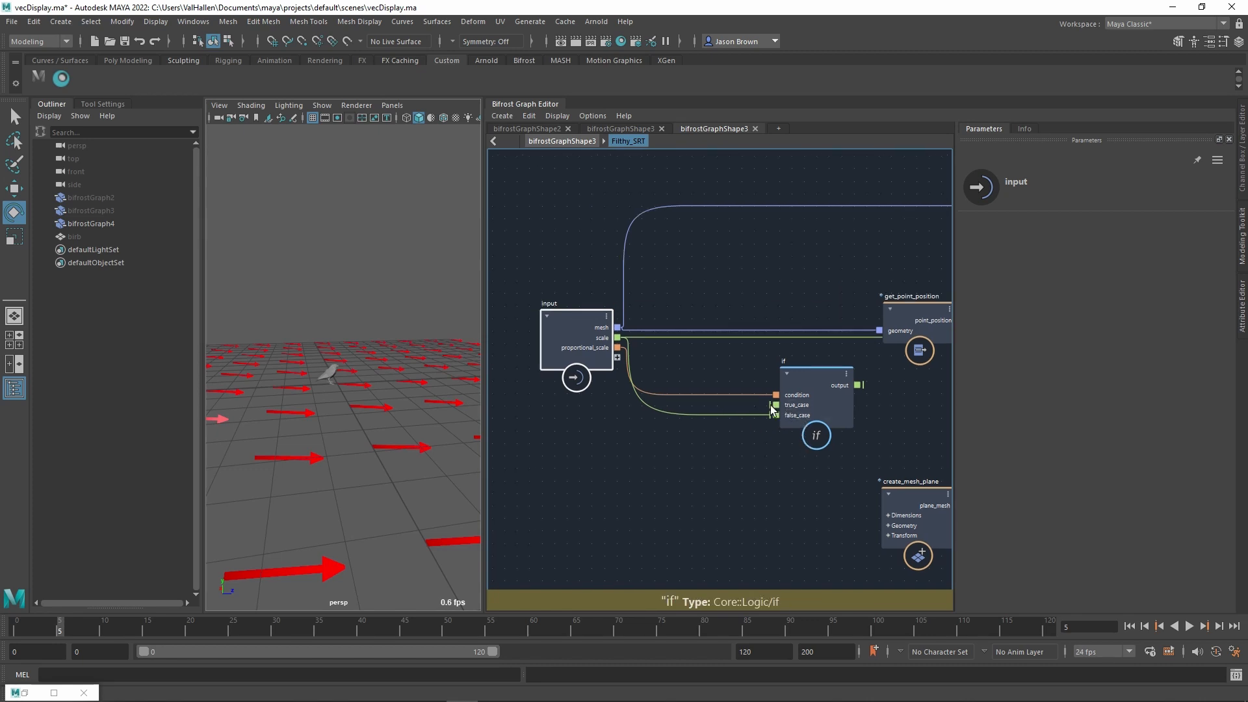
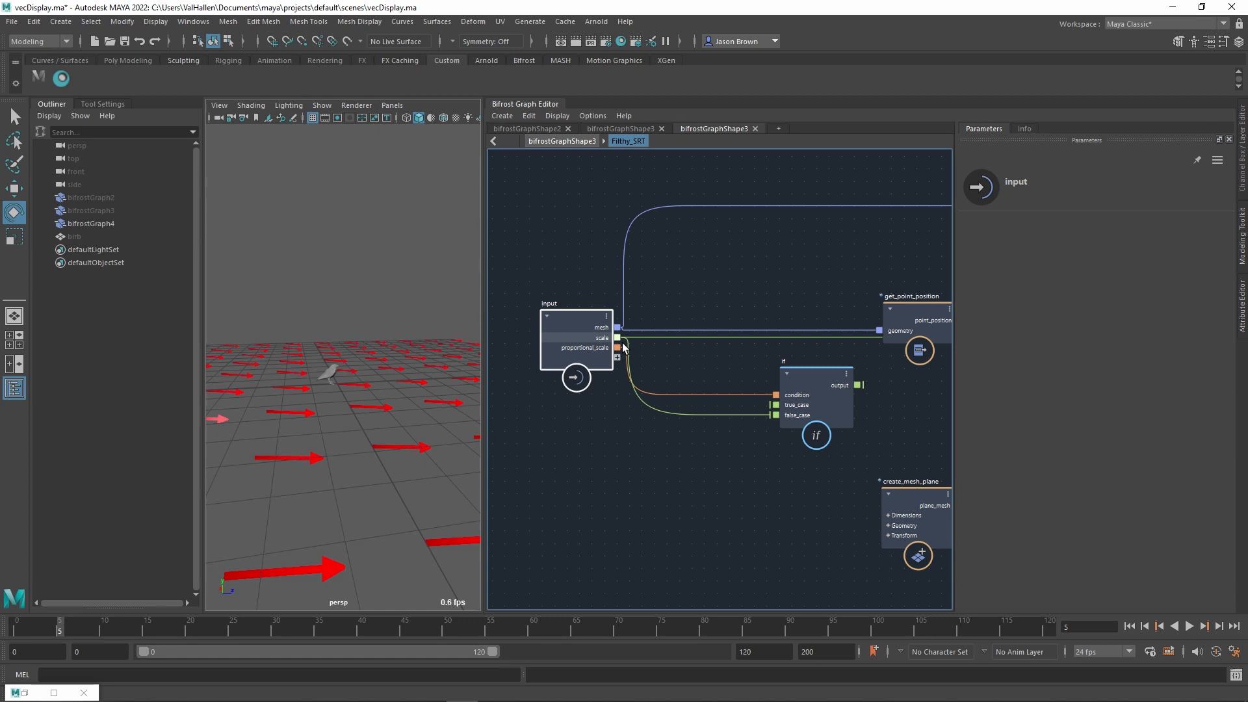
- Move the input node farther from the if node and add a vector3_to_scalar node fed by its scale output
middle_click_drag(680, 365, 678, 336)
left_click_drag(540, 307, 500, 305)
middle_click_drag(610, 336, 608, 349)
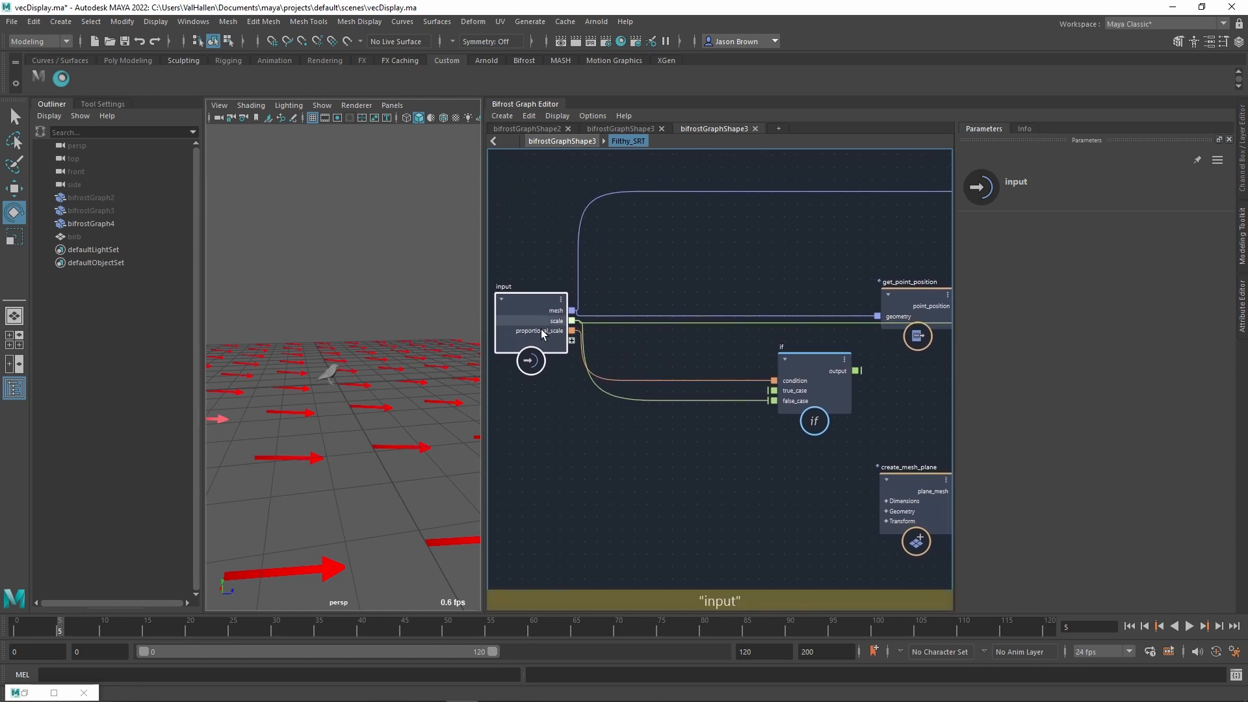
left_click_drag(598, 459, 618, 460)
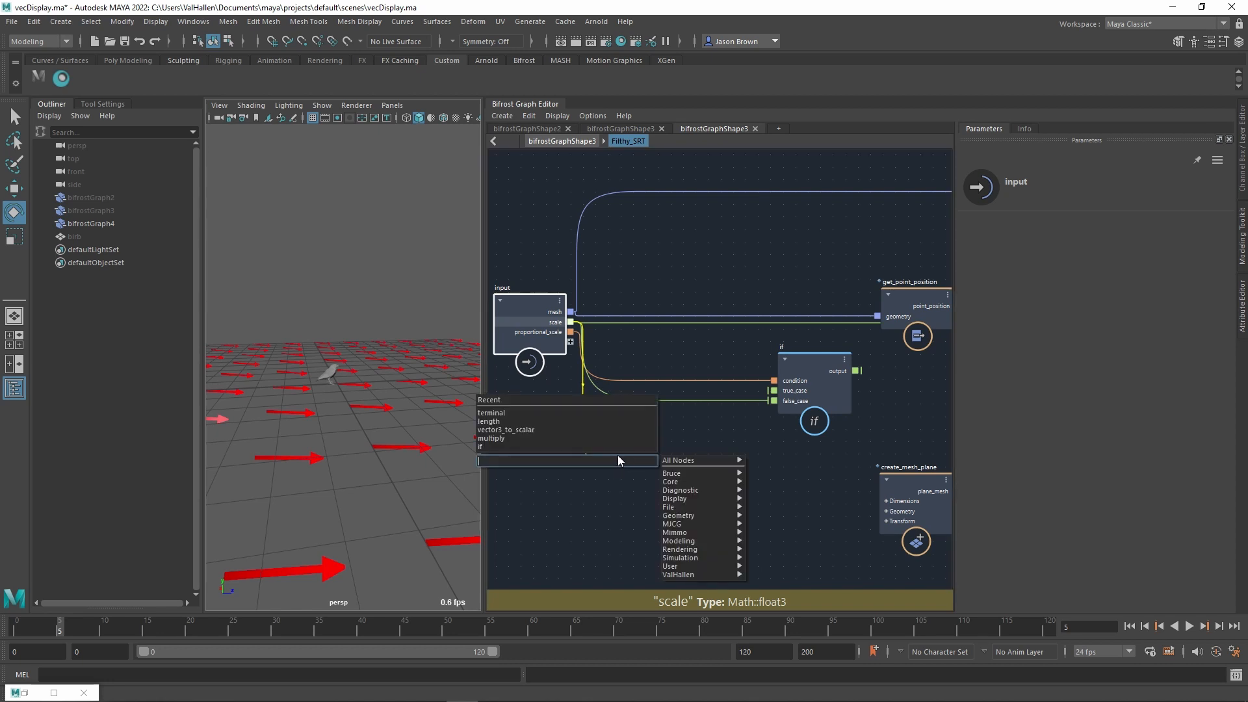
type("spl")
key("BackSpace")
key("BackSpace")
key("BackSpace")
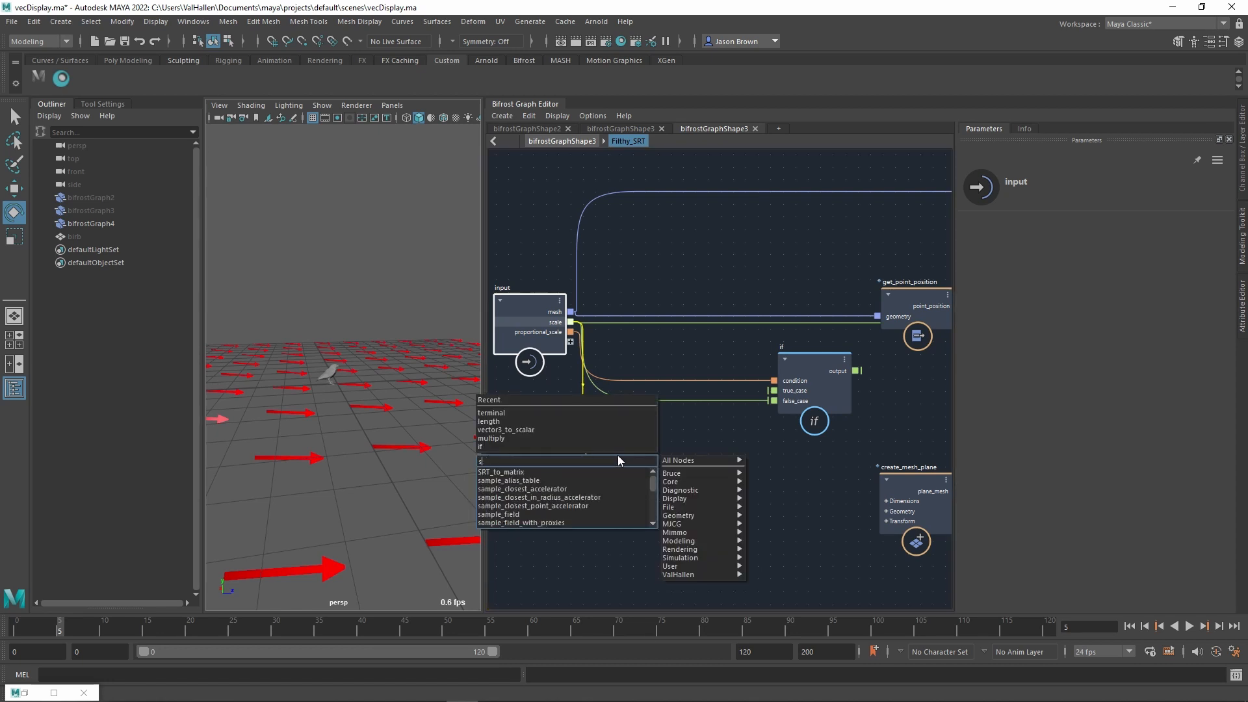
type("vts")
key("Down")
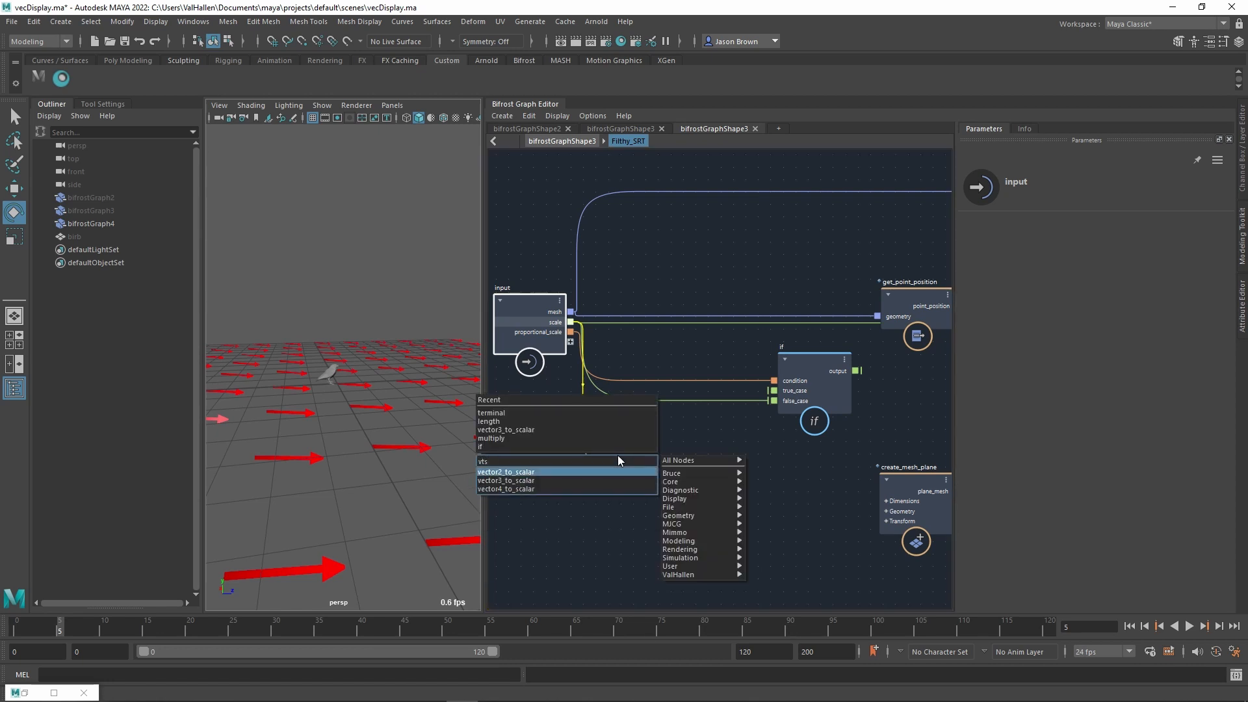
key("Down")
key("Return")
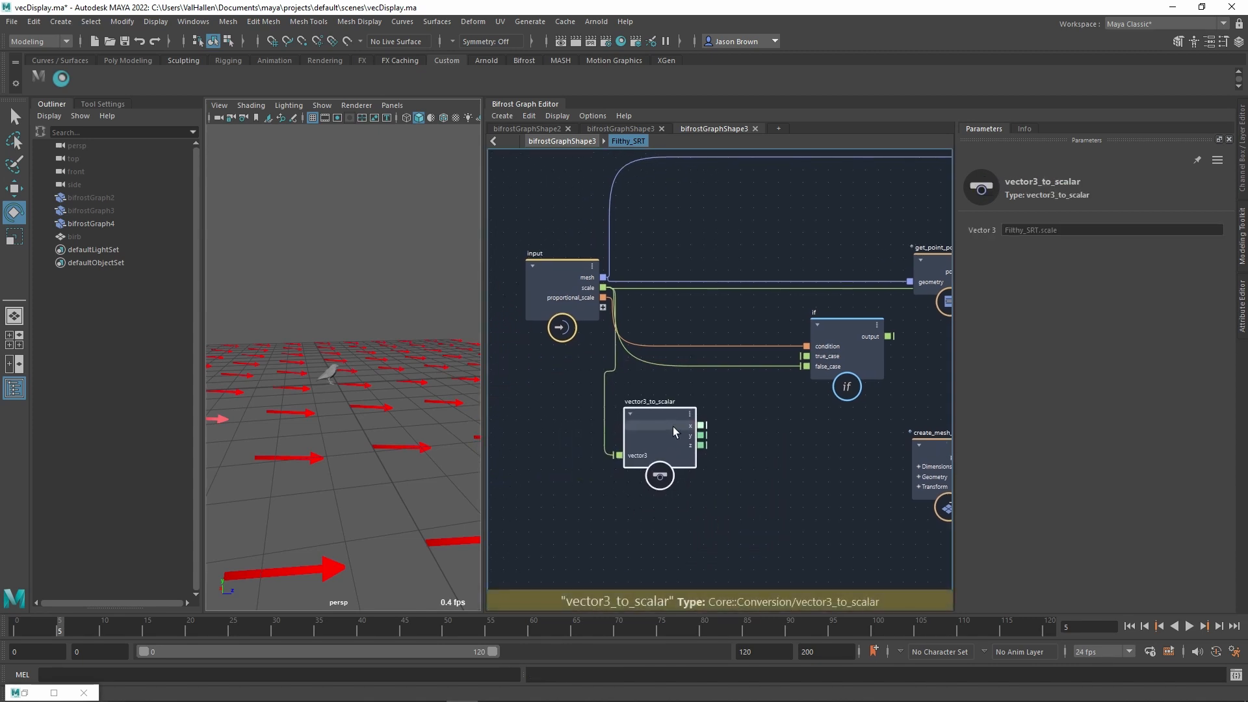
- Add a max node after vector3_to_scalar and feed it the x, y and z outputs, spacing the surrounding nodes to fit
key("Tab")
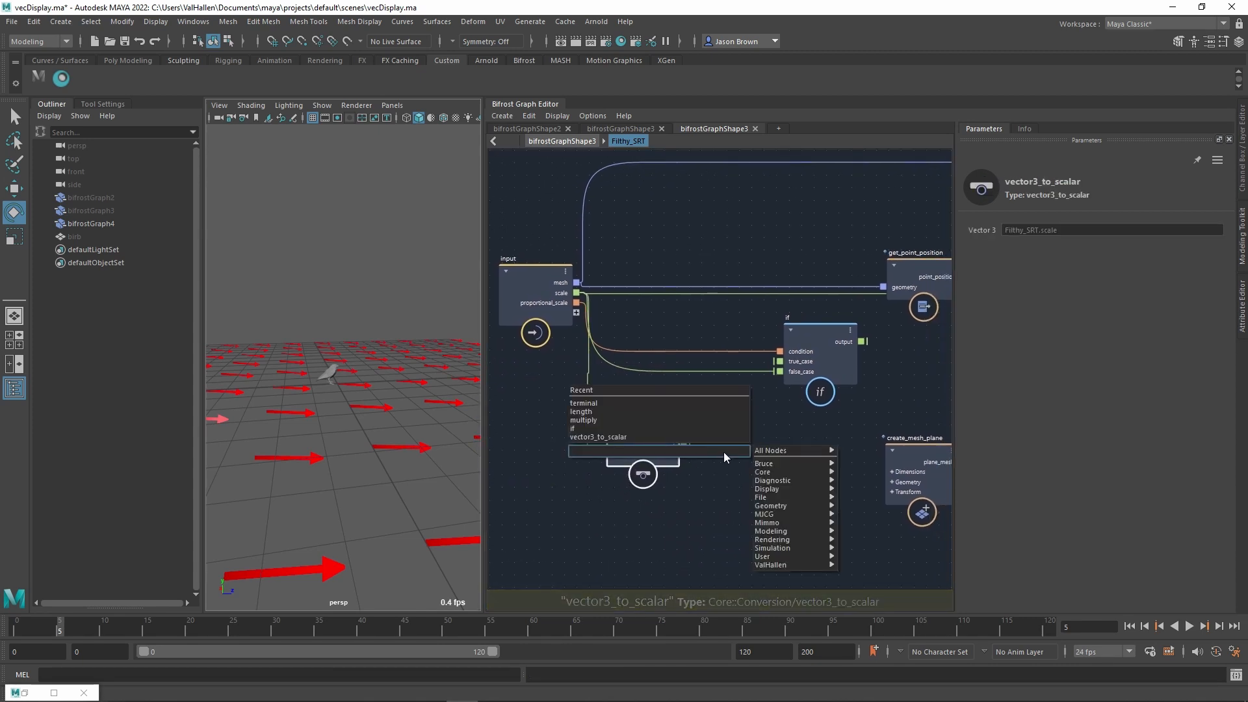
type("max")
key("Return")
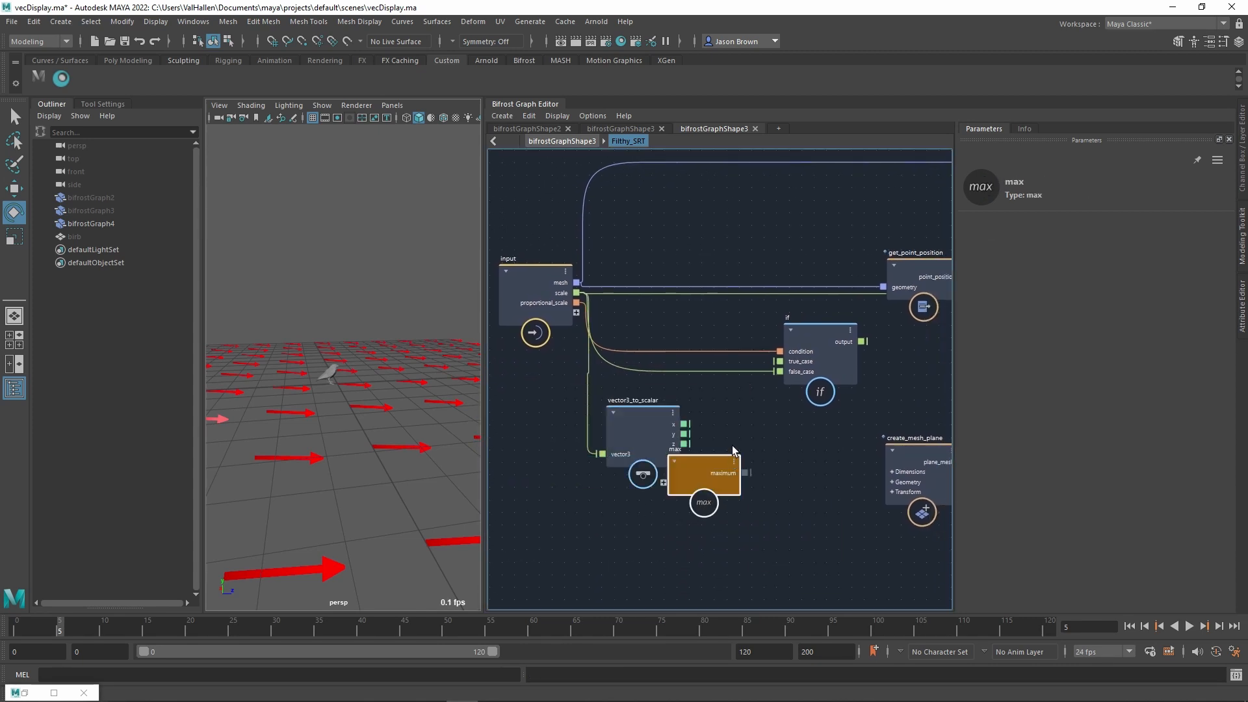
left_click_drag(704, 440, 717, 481)
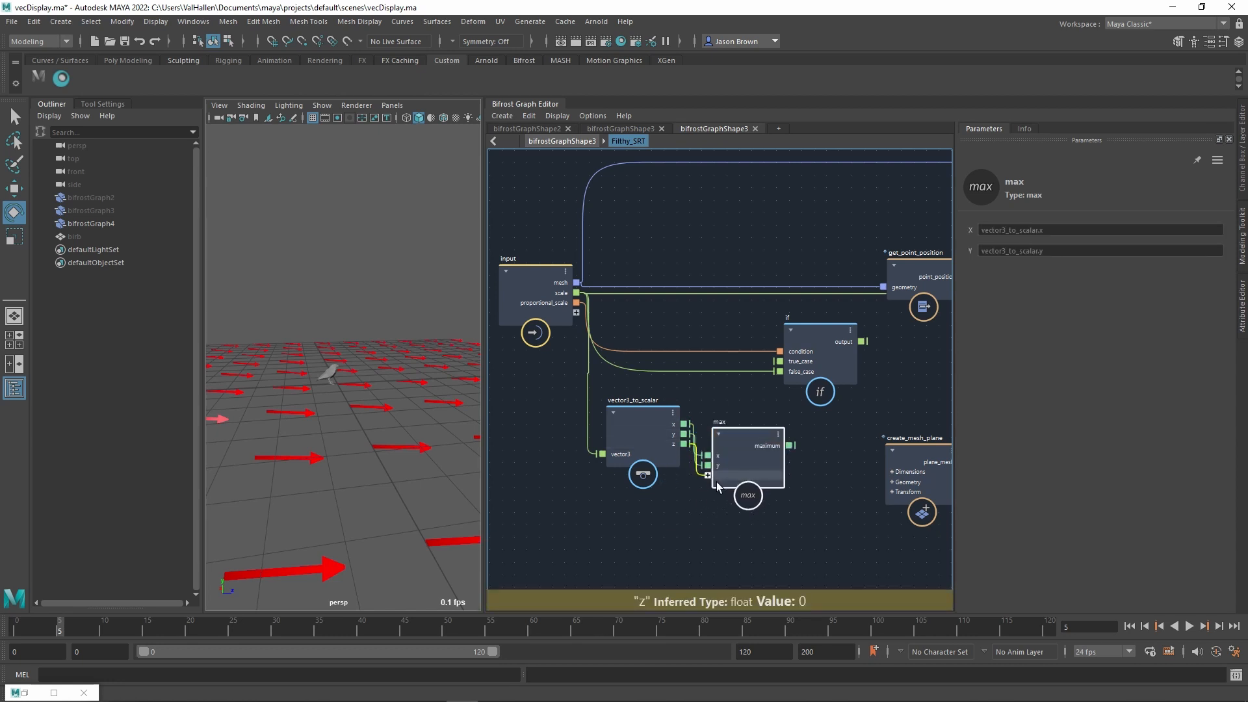
left_click_drag(658, 428, 658, 460)
key("a")
left_click_drag(697, 367, 759, 368)
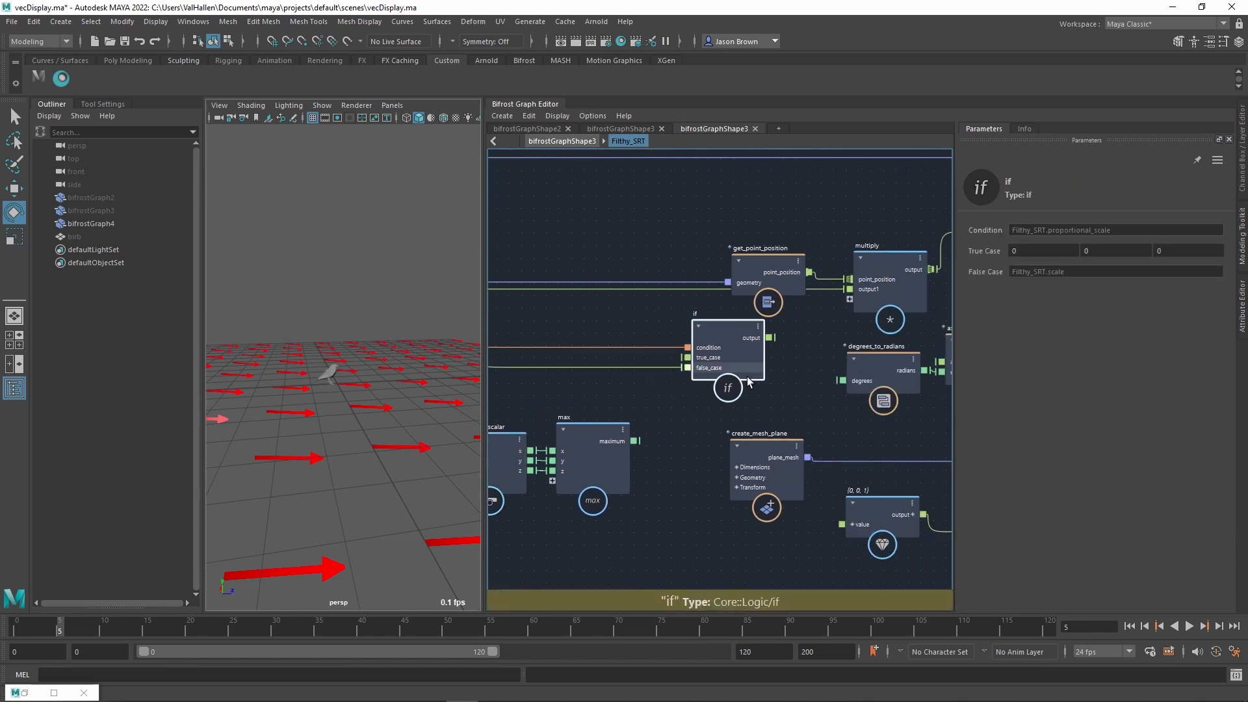
- Add a scalar_to_vector3 node and connect max's maximum output to its x, y and z inputs
key("Tab")
type("stv")
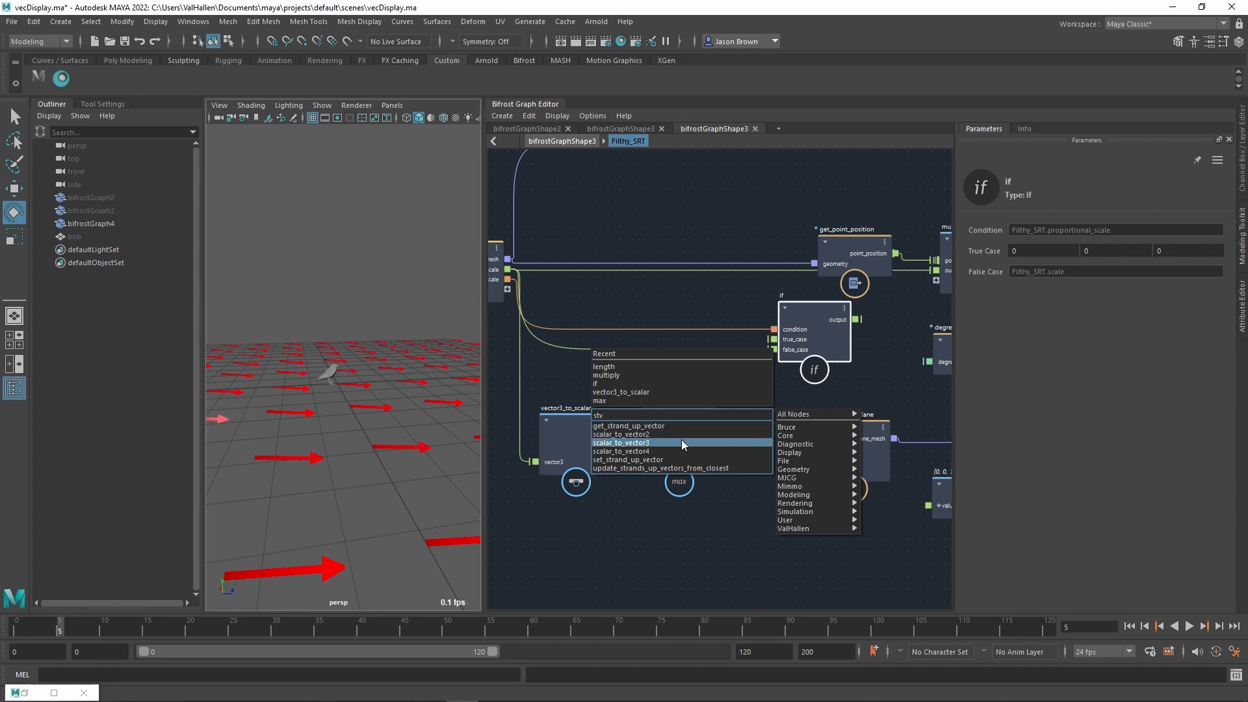
left_click(681, 439)
left_click_drag(735, 492, 793, 476)
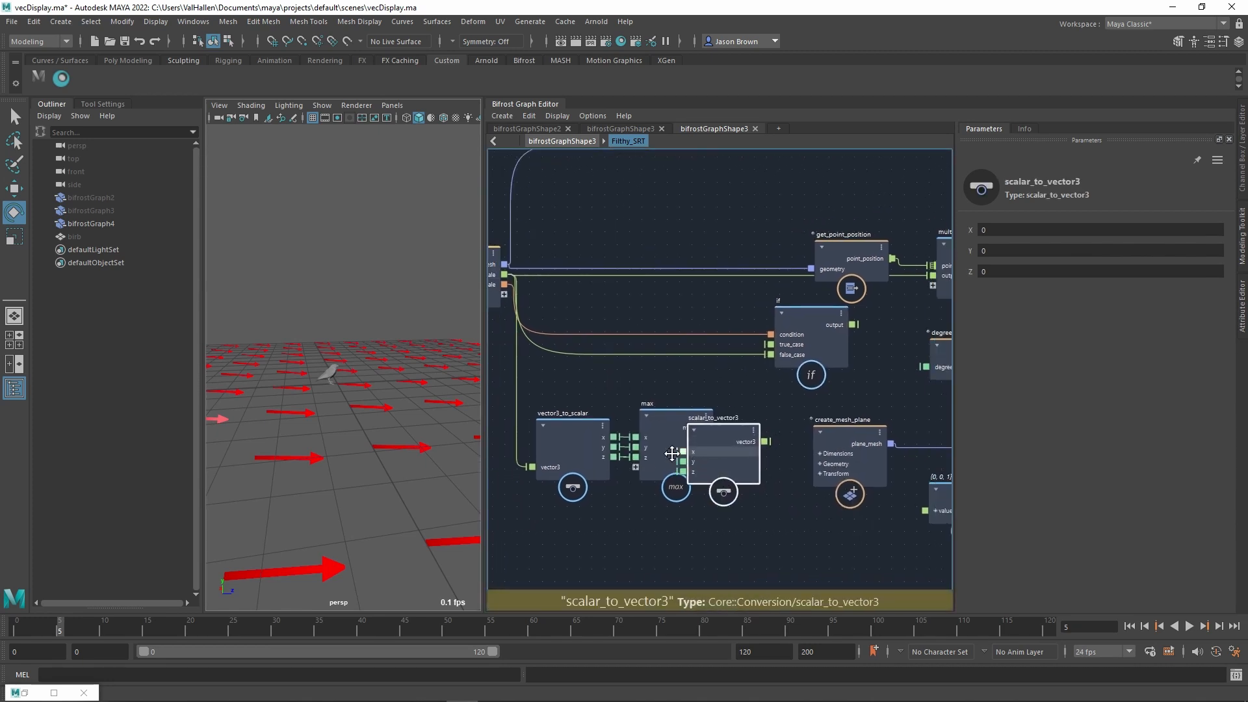
middle_click_drag(793, 476, 731, 461)
left_click_drag(632, 420, 655, 448)
scroll(679, 468, "down", 2)
middle_click_drag(725, 486, 764, 488)
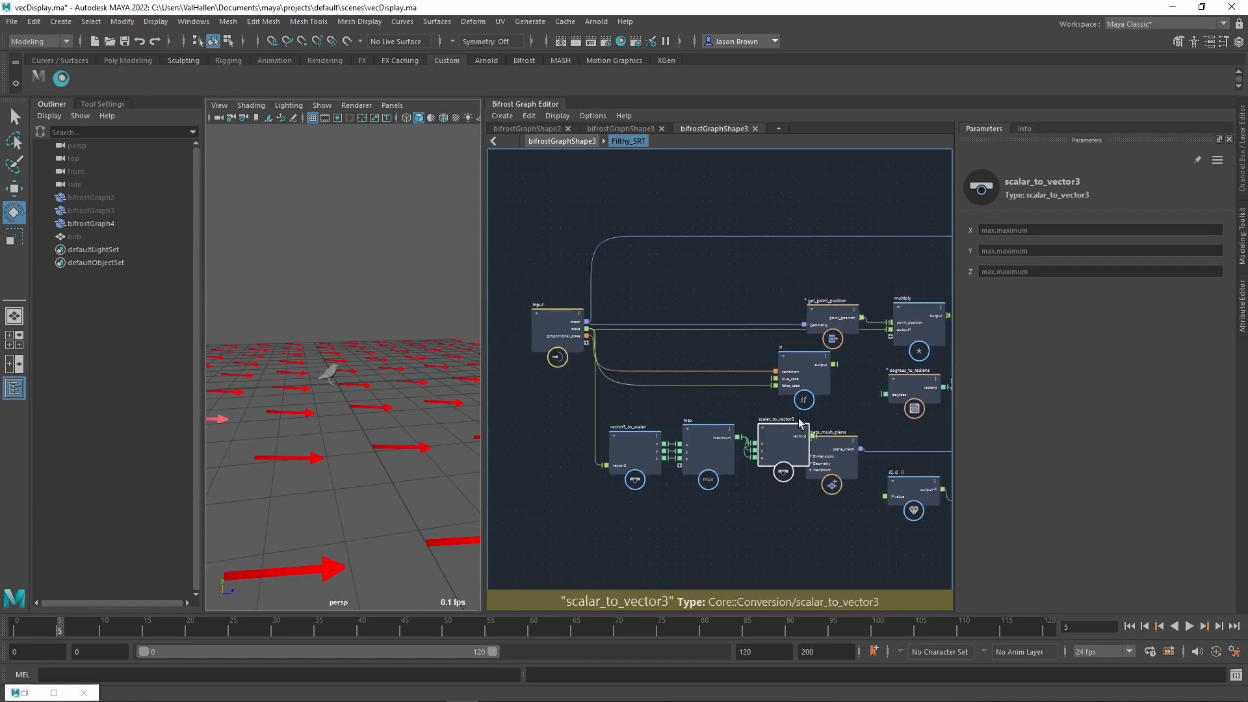
- Group the vector3_to_scalar, max and scalar_to_vector3 nodes into a compound named scale_by_max
left_click_drag(803, 416, 621, 489)
key("ctrl+g")
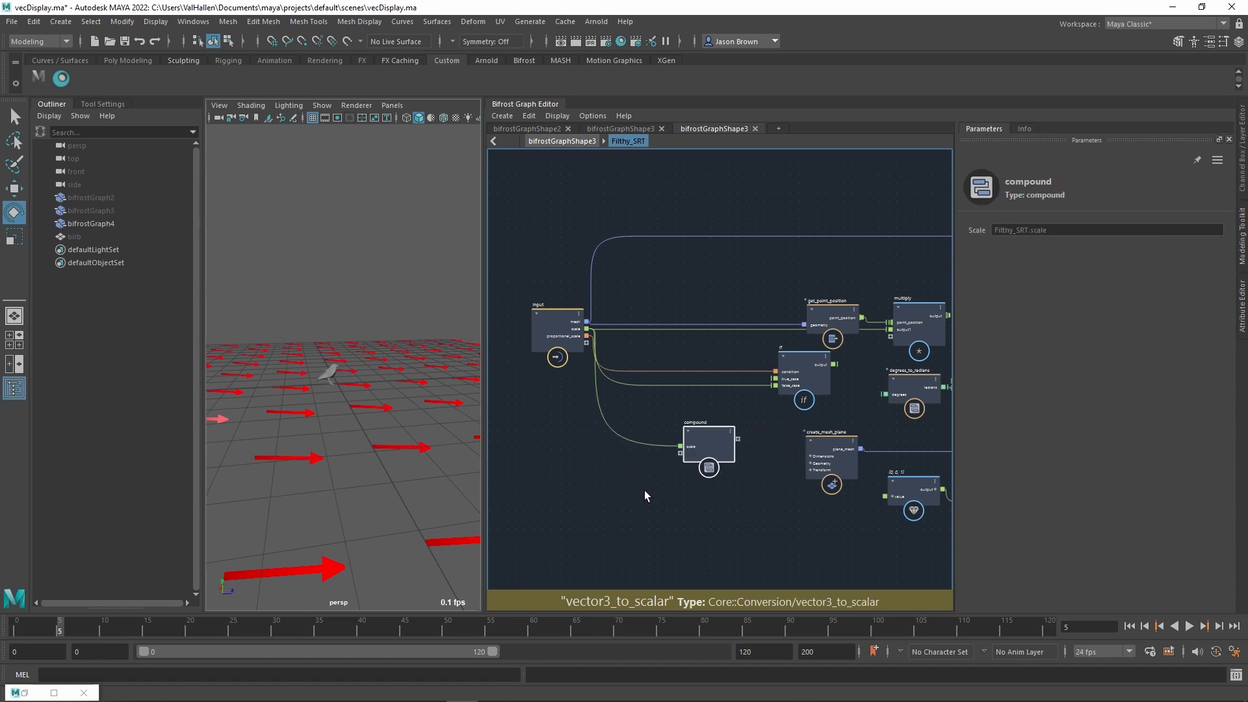
left_click_drag(704, 454, 655, 429)
double_click(655, 406)
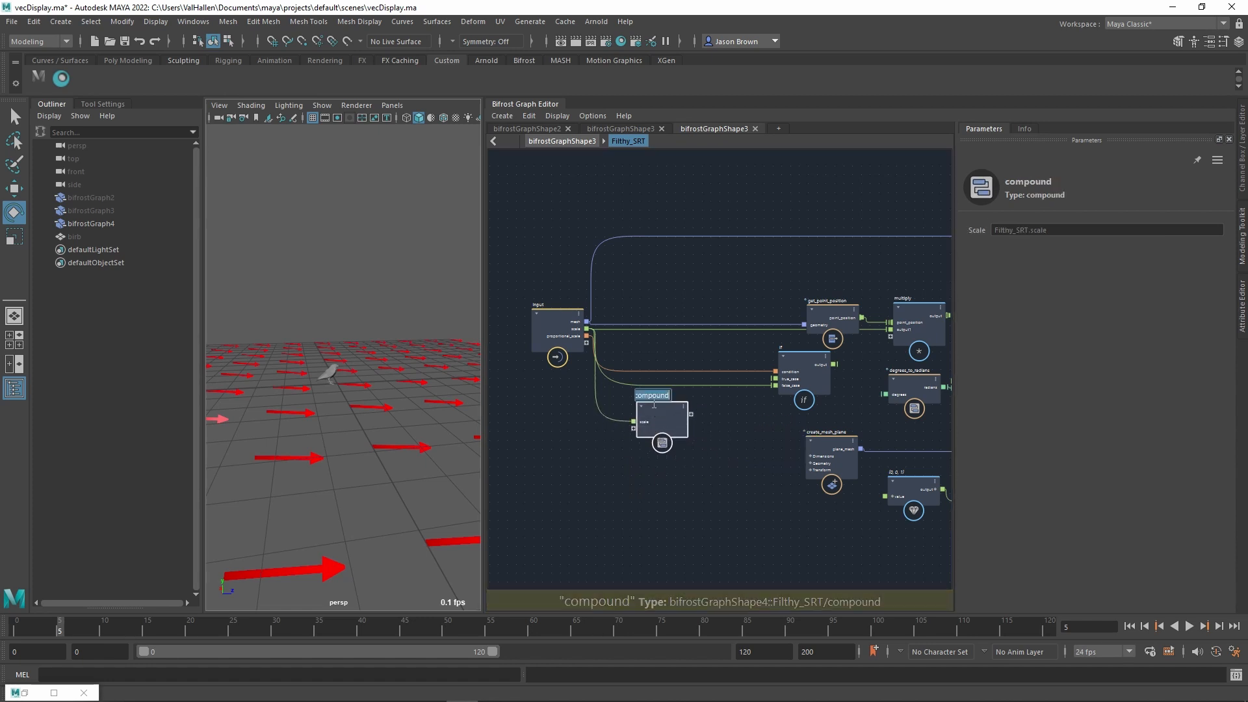
type("scale_by")
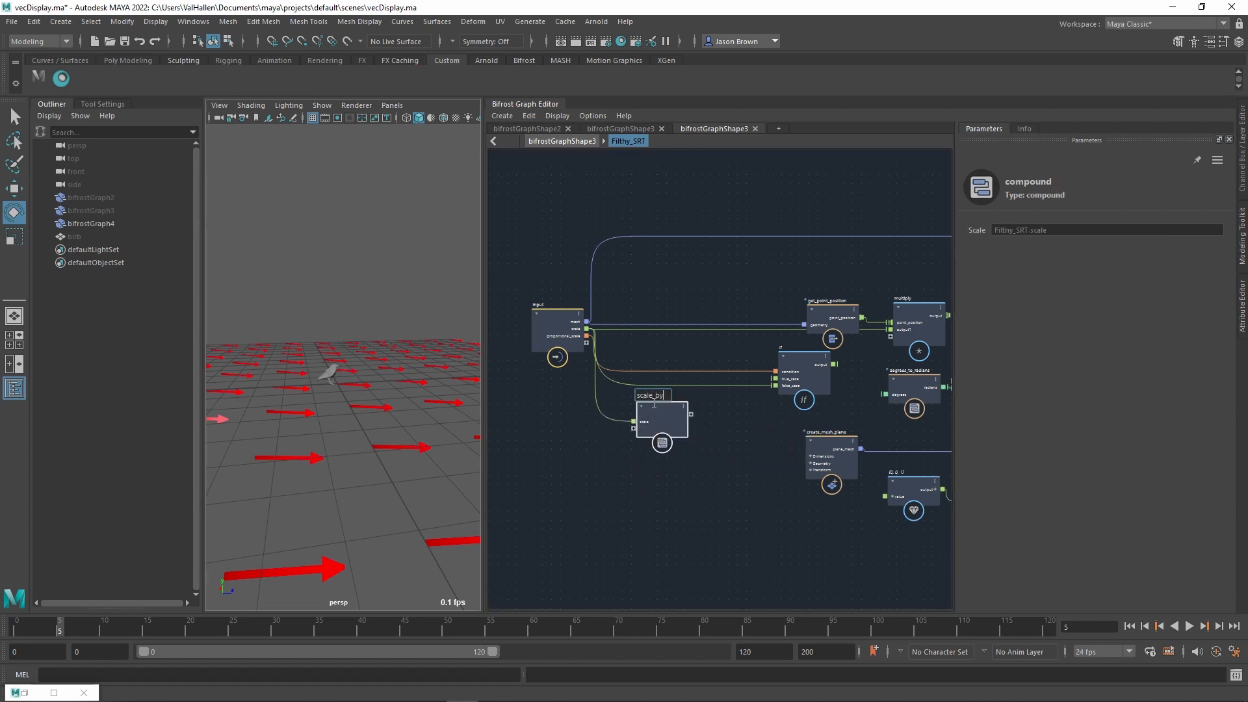
type("_max")
key("Return")
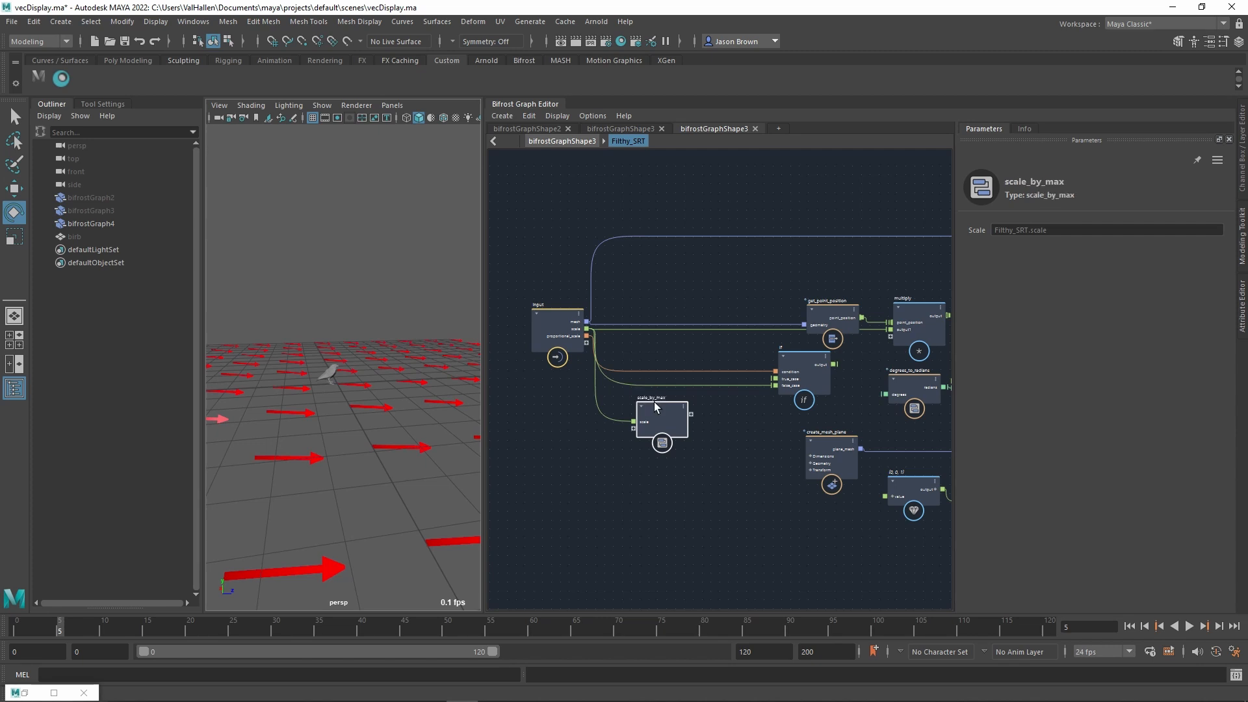
- Inside scale_by_max, expose the vector3 result as an output and wire it to the if node's true_case in Filthy_SRT
double_click(677, 420)
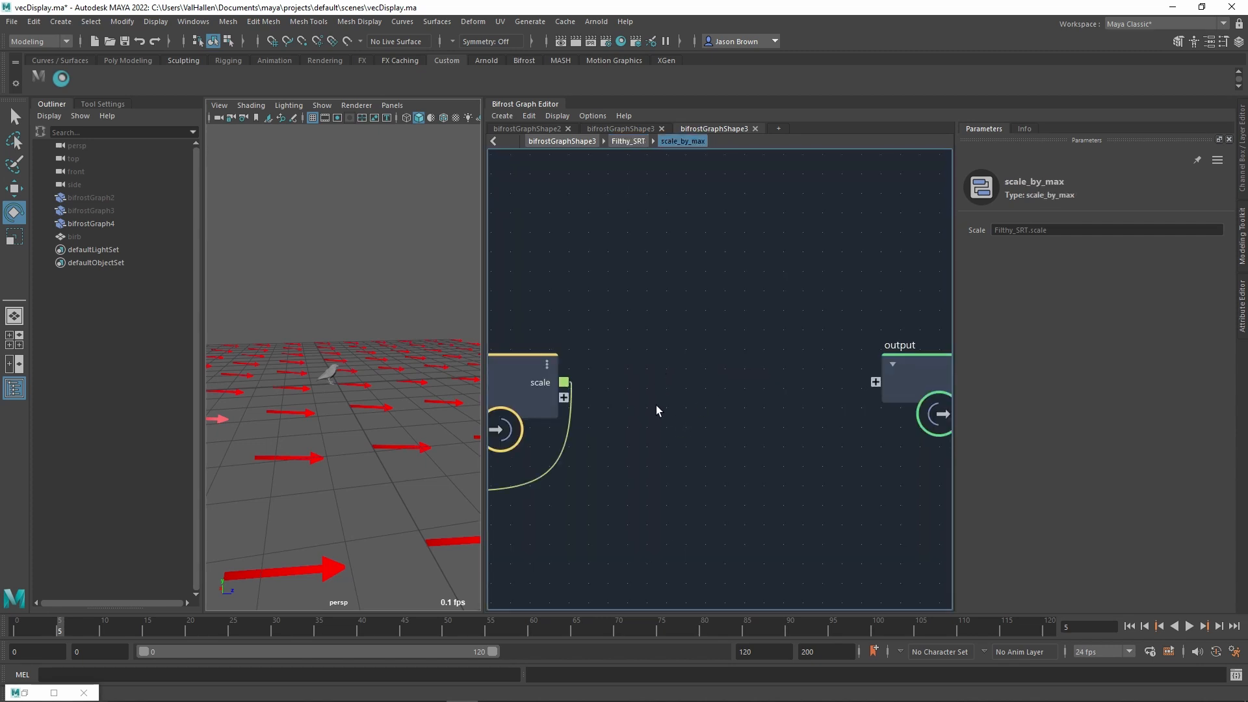
key("a")
left_click_drag(748, 478, 855, 356)
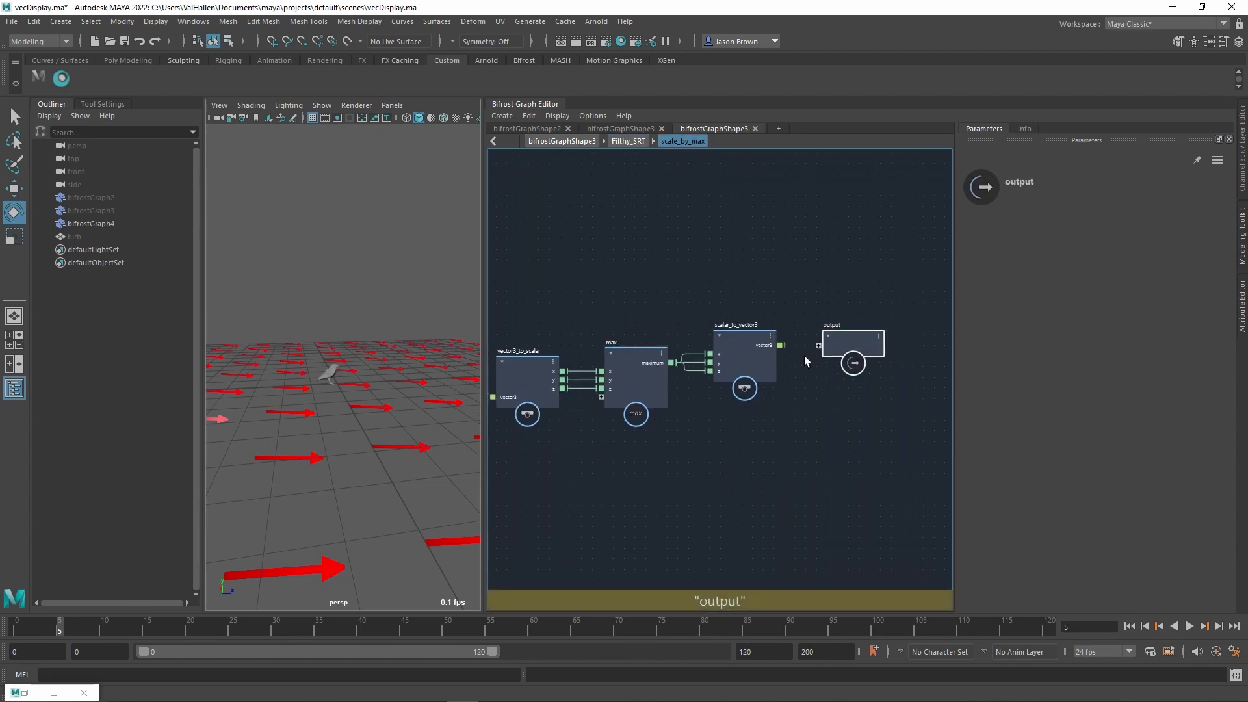
left_click_drag(780, 345, 819, 348)
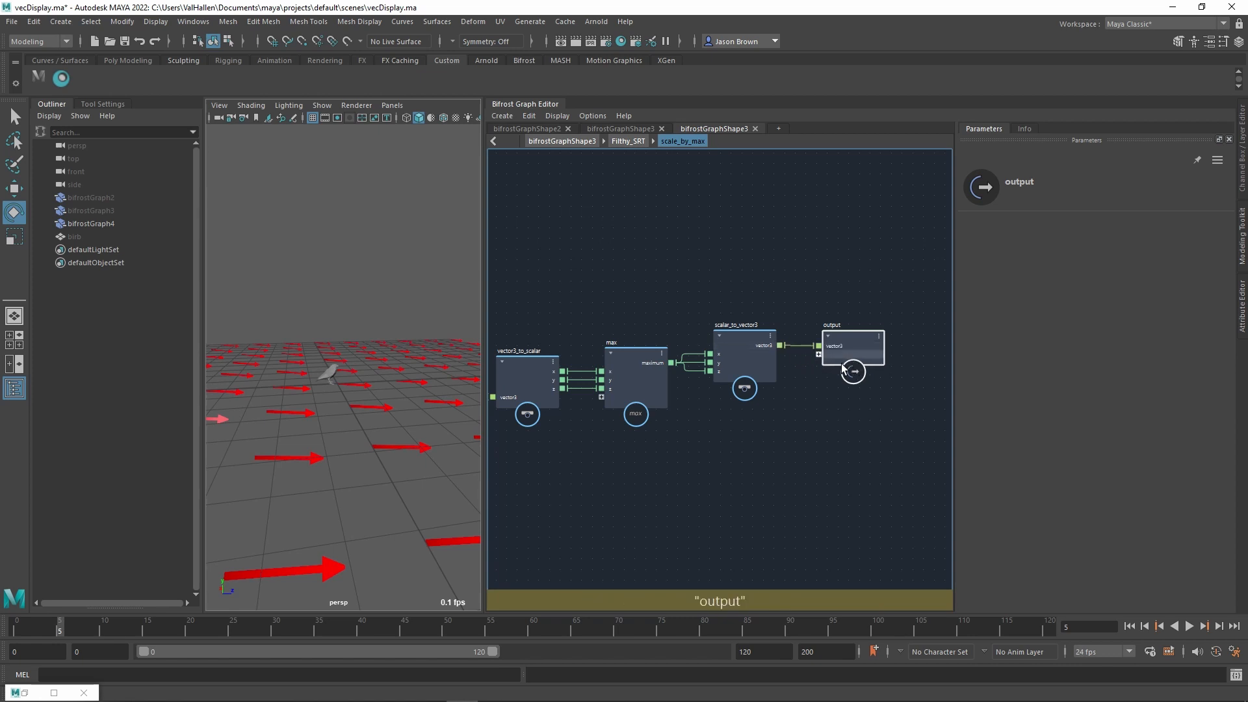
key("BackSpace")
left_click_drag(692, 415, 781, 383)
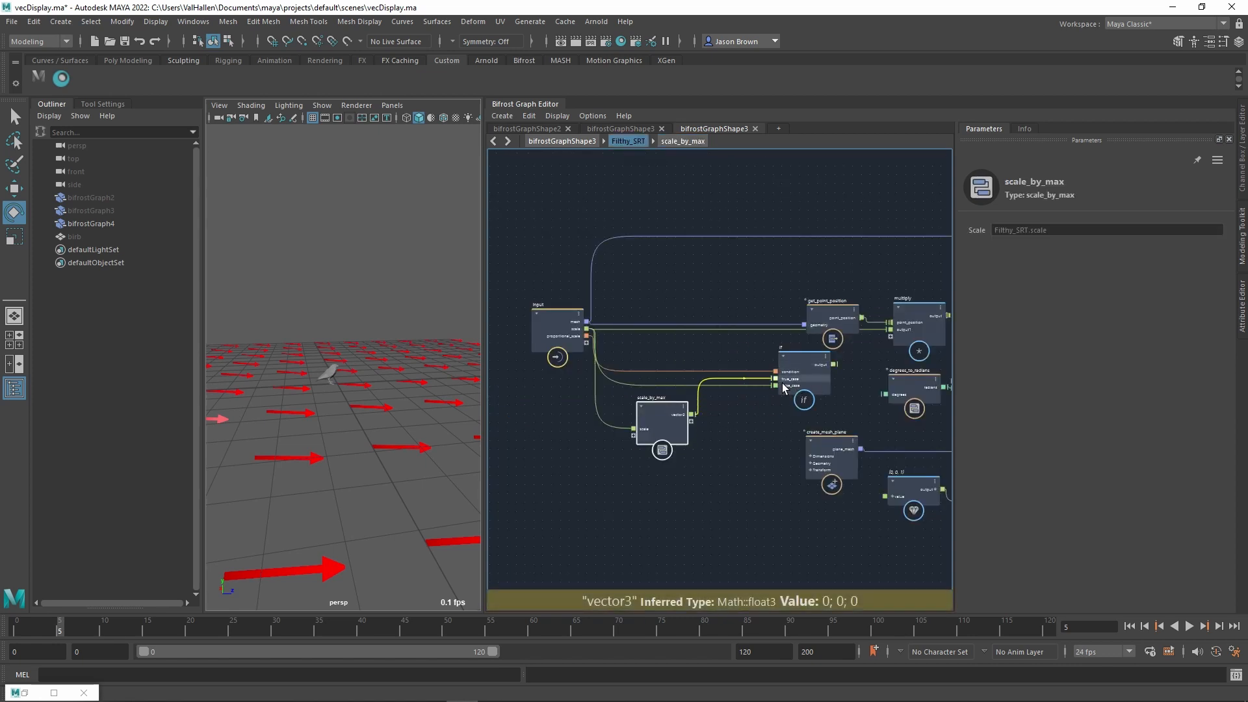
- Rearrange get_point_position, scale_by_max and the if node, and connect the if output to multiply's output1 input in place of the direct scale link
middle_click_drag(789, 425, 701, 461, "alt")
scroll(749, 441, "up", 1)
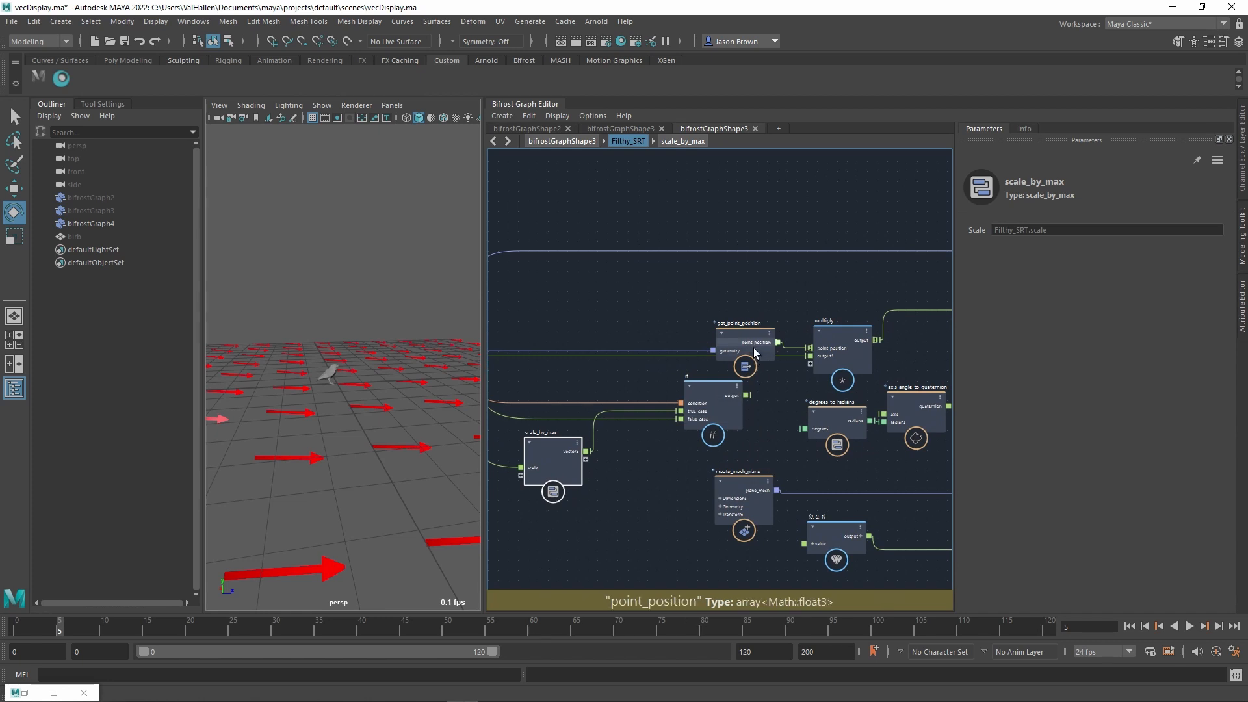
left_click_drag(753, 348, 686, 311)
middle_click_drag(685, 416, 734, 417, "alt")
left_click_drag(619, 457, 592, 456)
left_click_drag(774, 396, 687, 397)
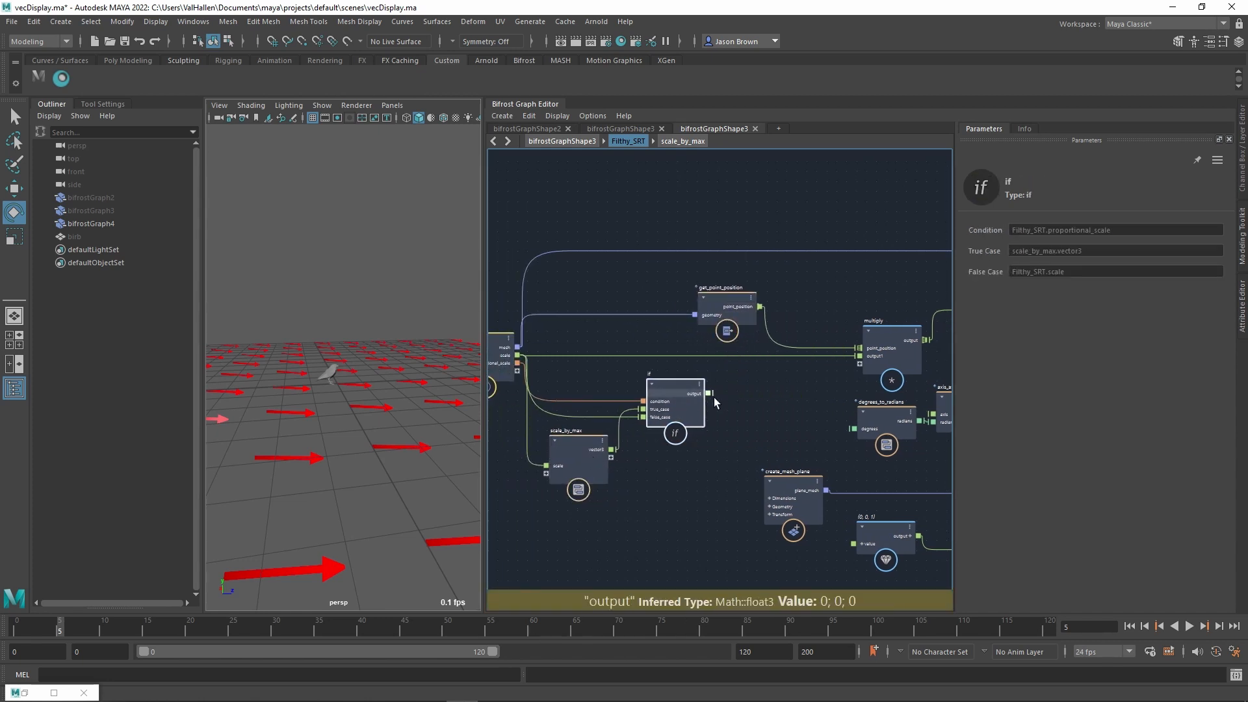
left_click_drag(862, 365, 863, 358)
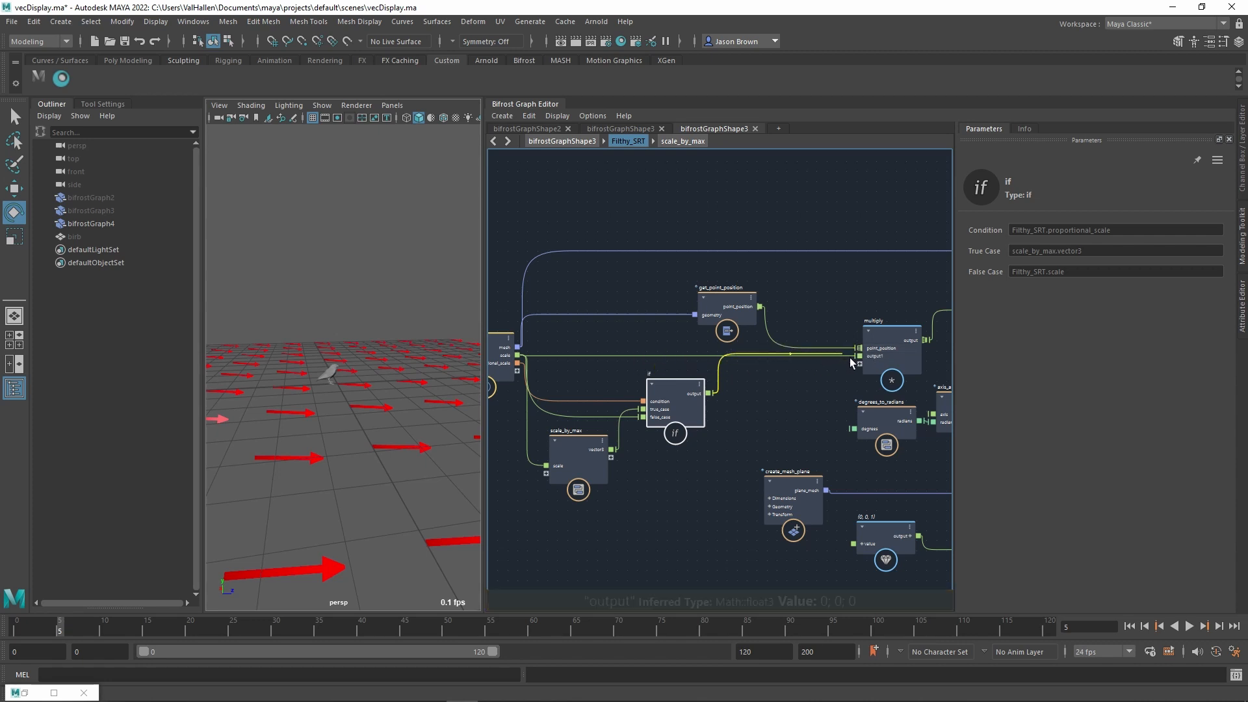
mouse_move(793, 401)
middle_mouse_down("alt")
mouse_move(805, 398)
mouse_move(752, 396)
mouse_move(773, 404)
middle_mouse_up("alt")
- Stretch the Filthy_SRT compound's Y scale to about 2.937 and enable Proportional Scale
left_click(789, 396)
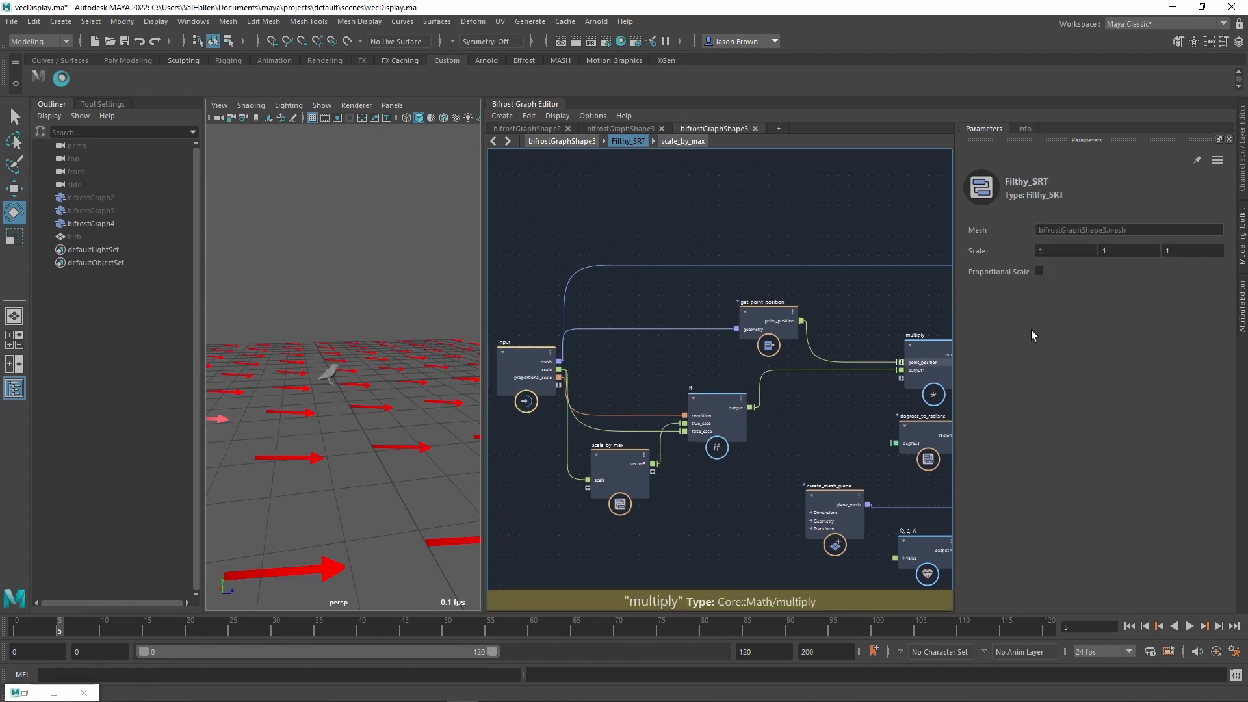
left_click_drag(1125, 261, 1180, 261)
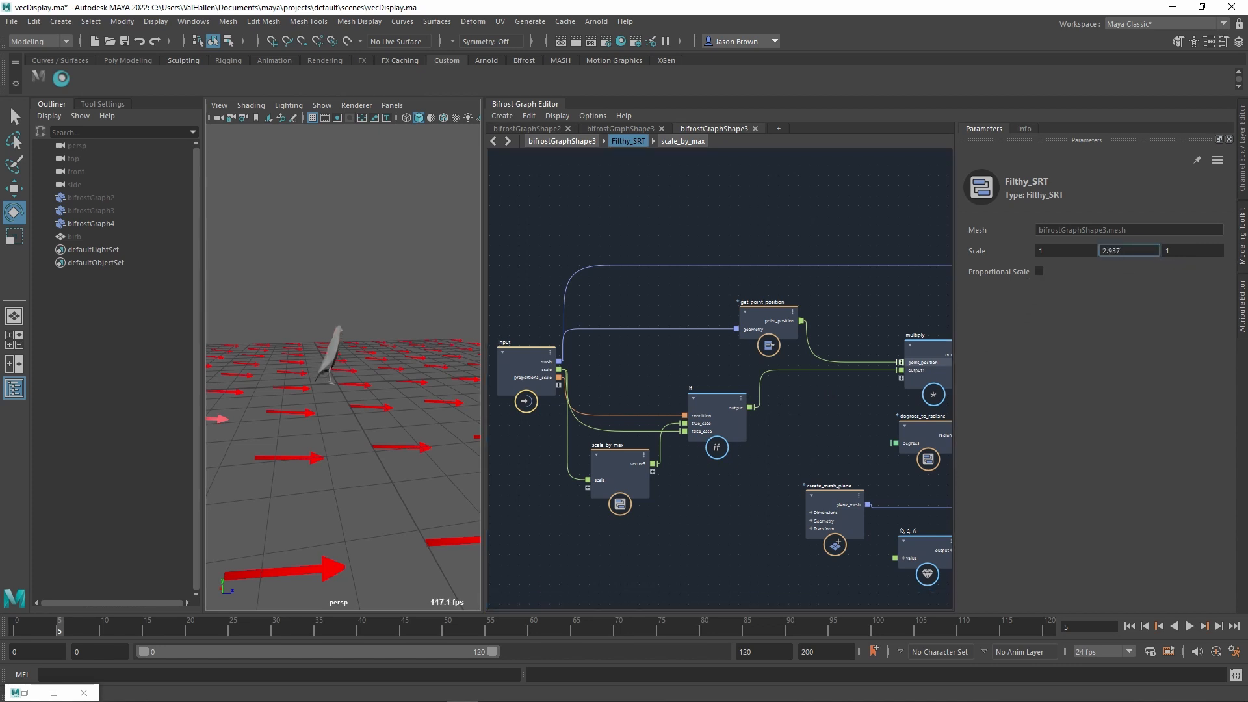
left_click(1039, 271)
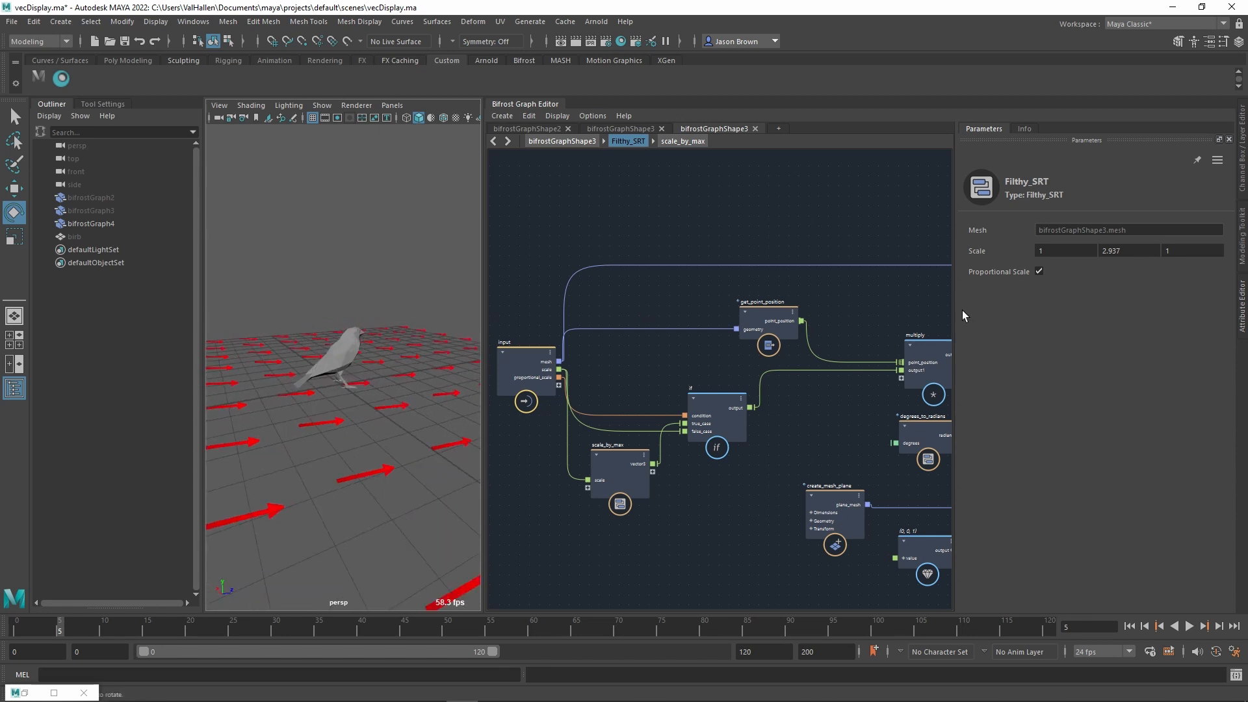
- Try X and Y scales of about 1.792 and 1.513 with proportional scaling, and reset both to 1
mouse_move(1075, 258)
left_mouse_down()
mouse_move(1052, 264)
mouse_move(1235, 272)
mouse_move(1145, 280)
mouse_move(1105, 263)
mouse_move(1131, 262)
mouse_move(1056, 262)
left_mouse_up()
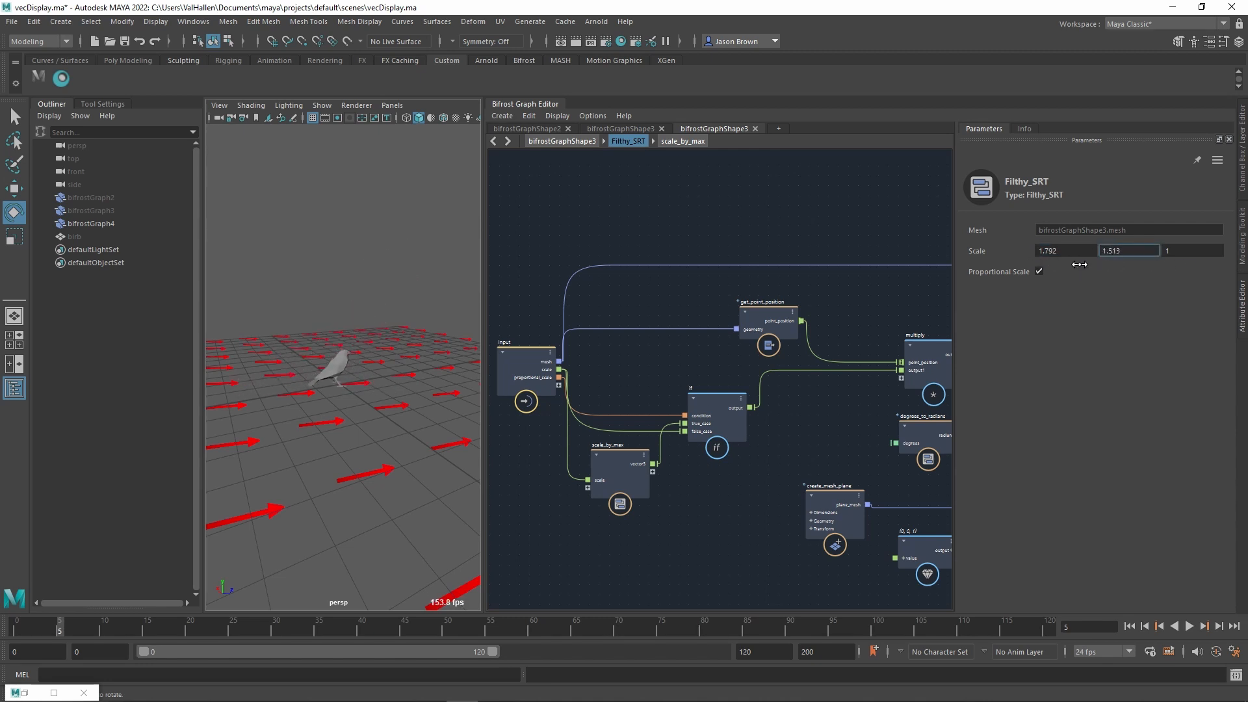
type("1")
key("Tab")
type("1")
key("Tab")
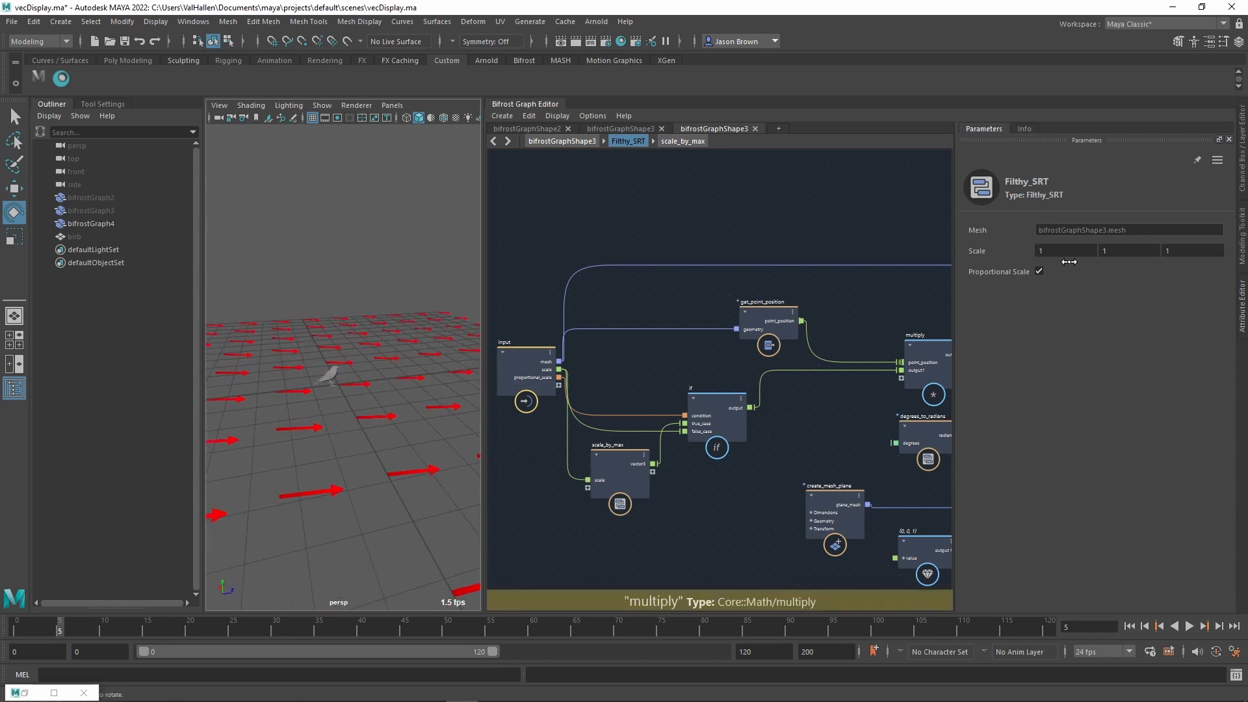
- Test proportional scaling with an X scale of about 9.202, a Y scale of 5 and a Z scale of 12
left_click_drag(1069, 262, 1178, 264)
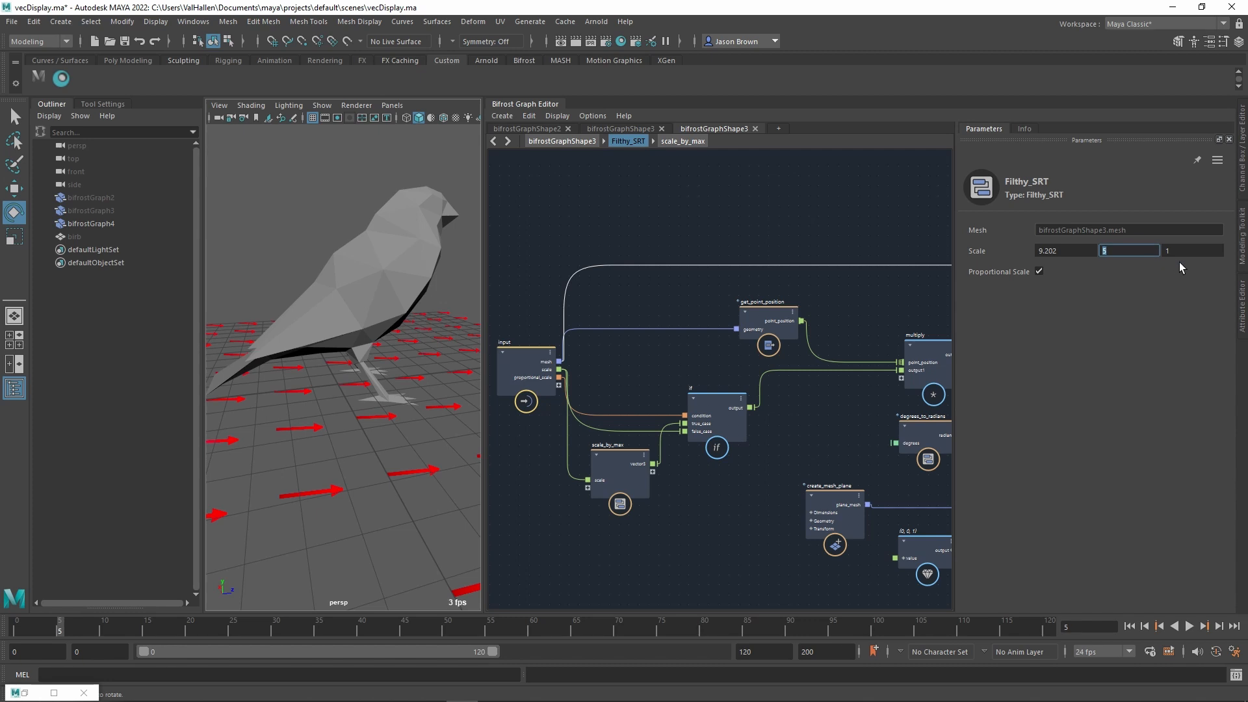
key("Tab")
type("12")
key("Return")
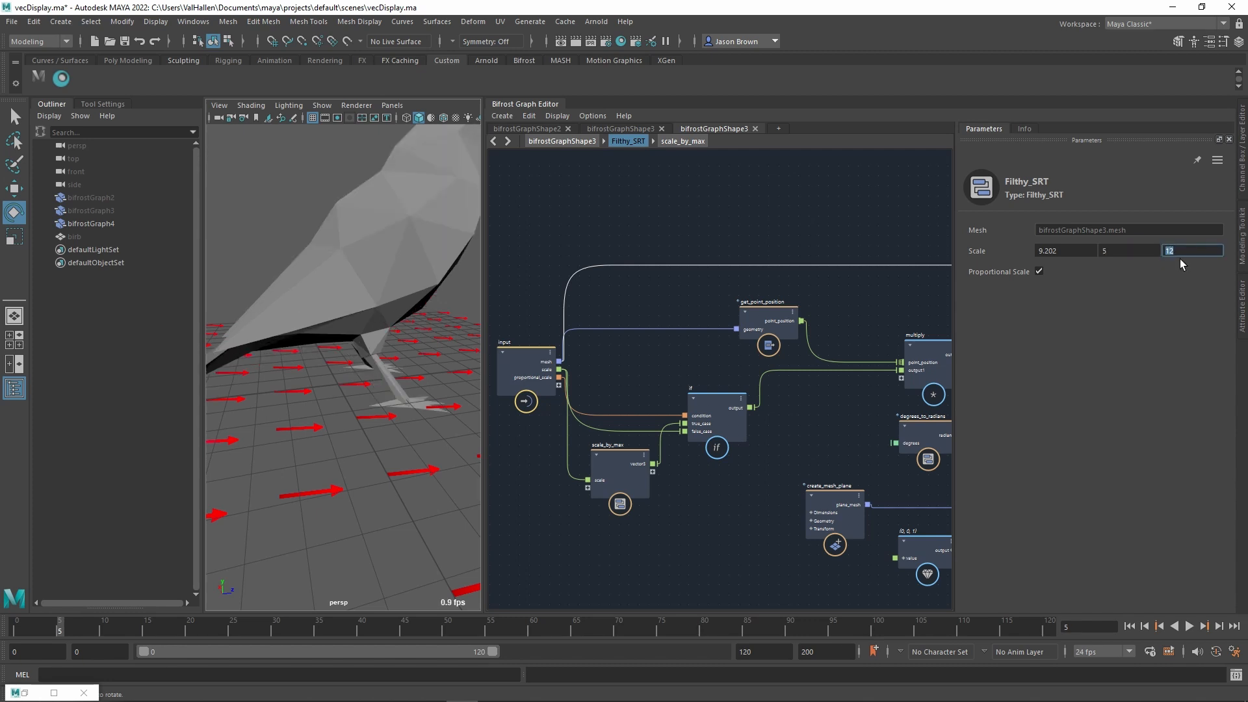
- Disable Proportional Scale and set the X, Y and Z scale values to 1
left_click(1039, 272)
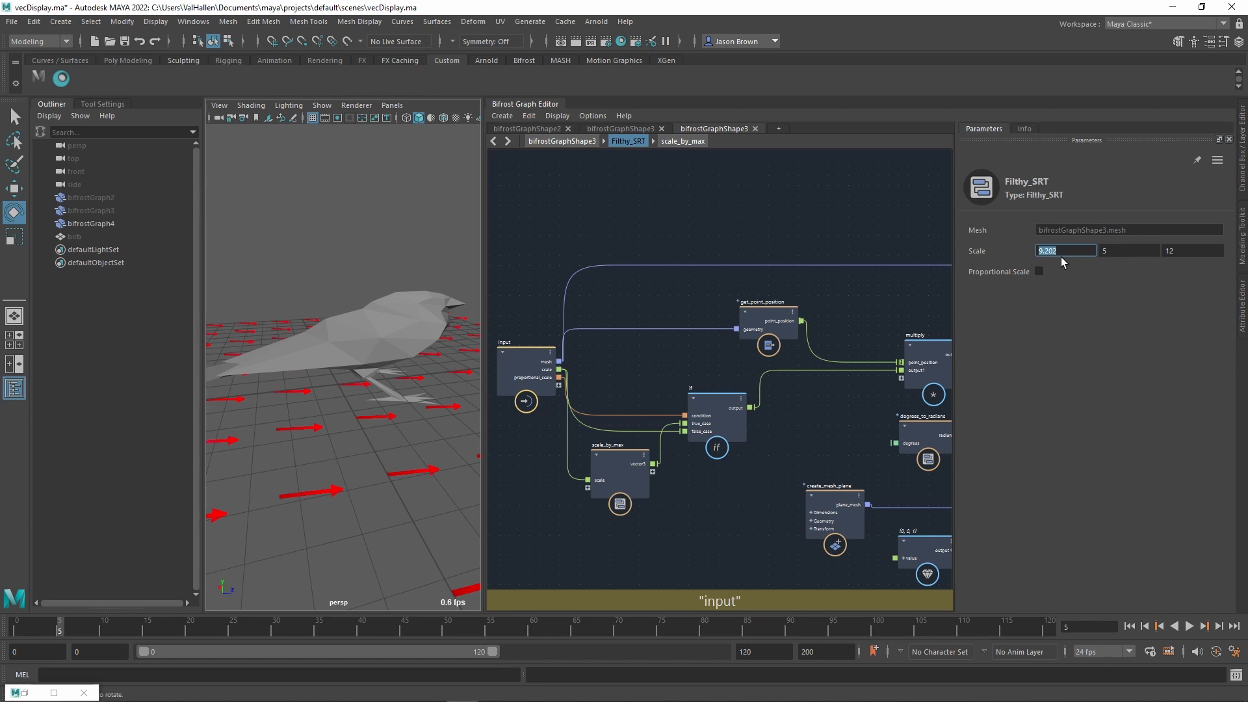
type("1")
key("Tab")
type("1")
key("Tab")
type("1")
- Tidy the graph by moving get_point_position close to the input node and scale_by_max slightly nearer the if node
middle_click_drag(697, 395, 671, 379)
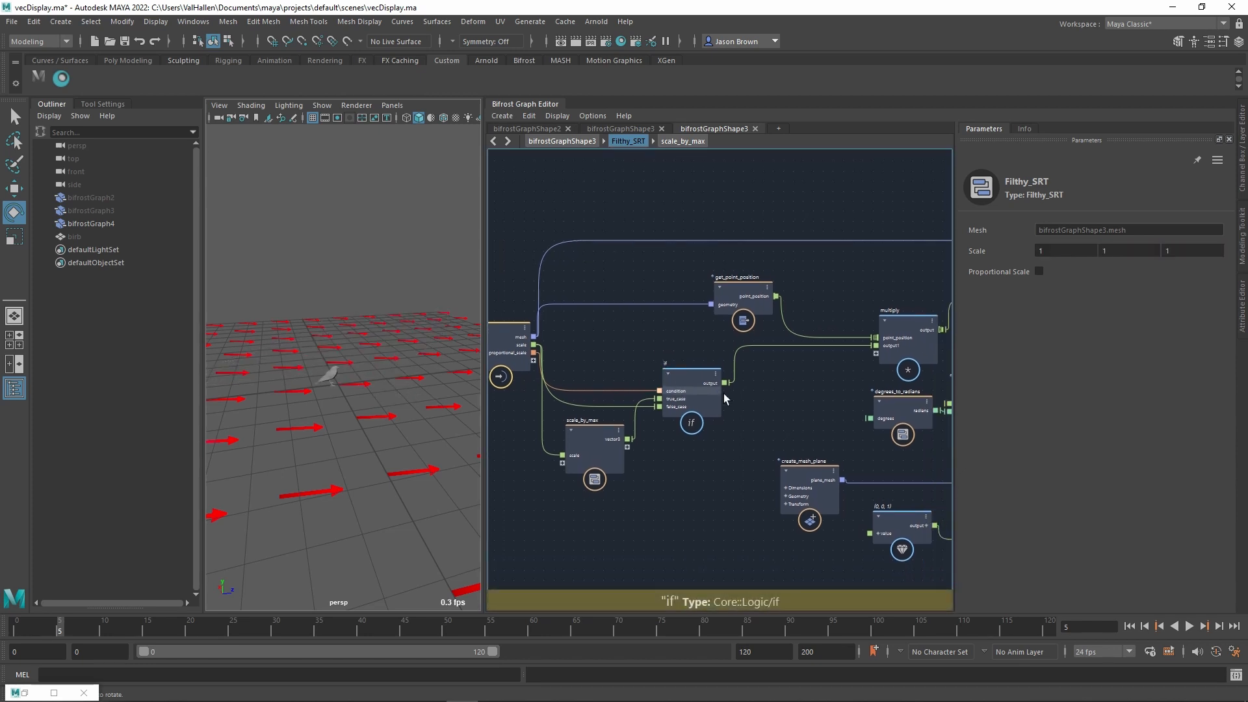
left_click_drag(744, 318, 605, 319)
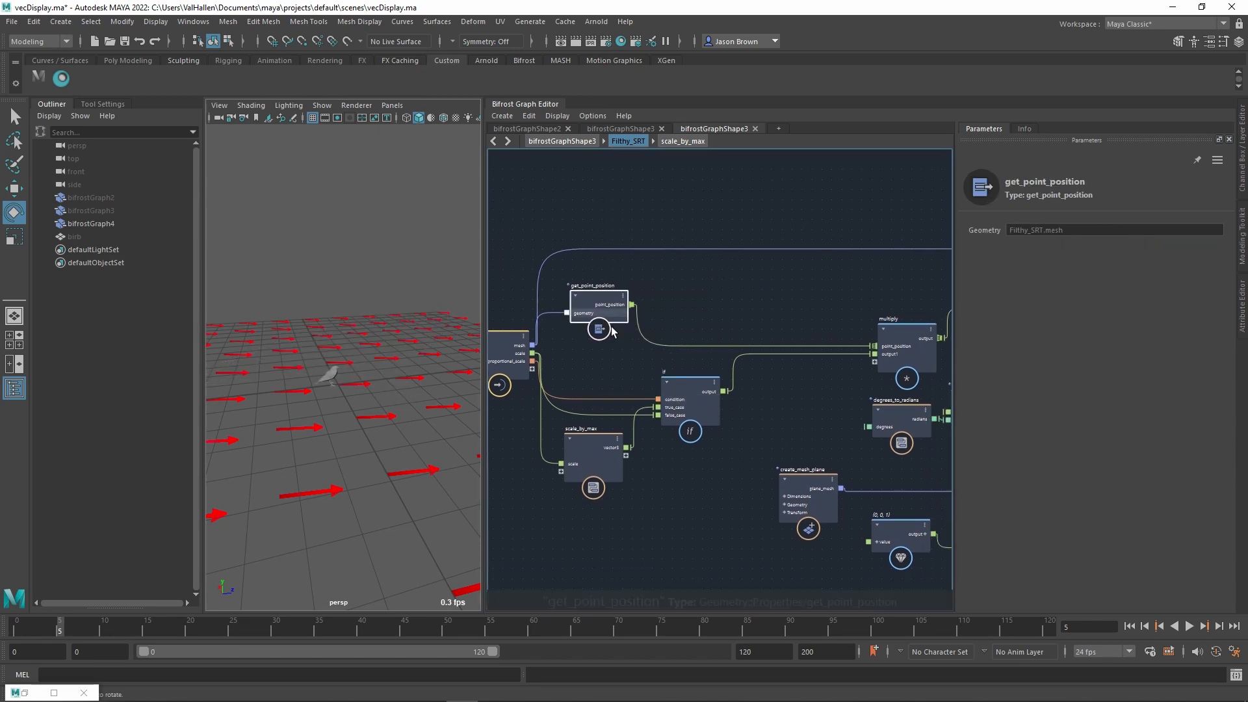
middle_click_drag(685, 414, 714, 400)
left_click(713, 399)
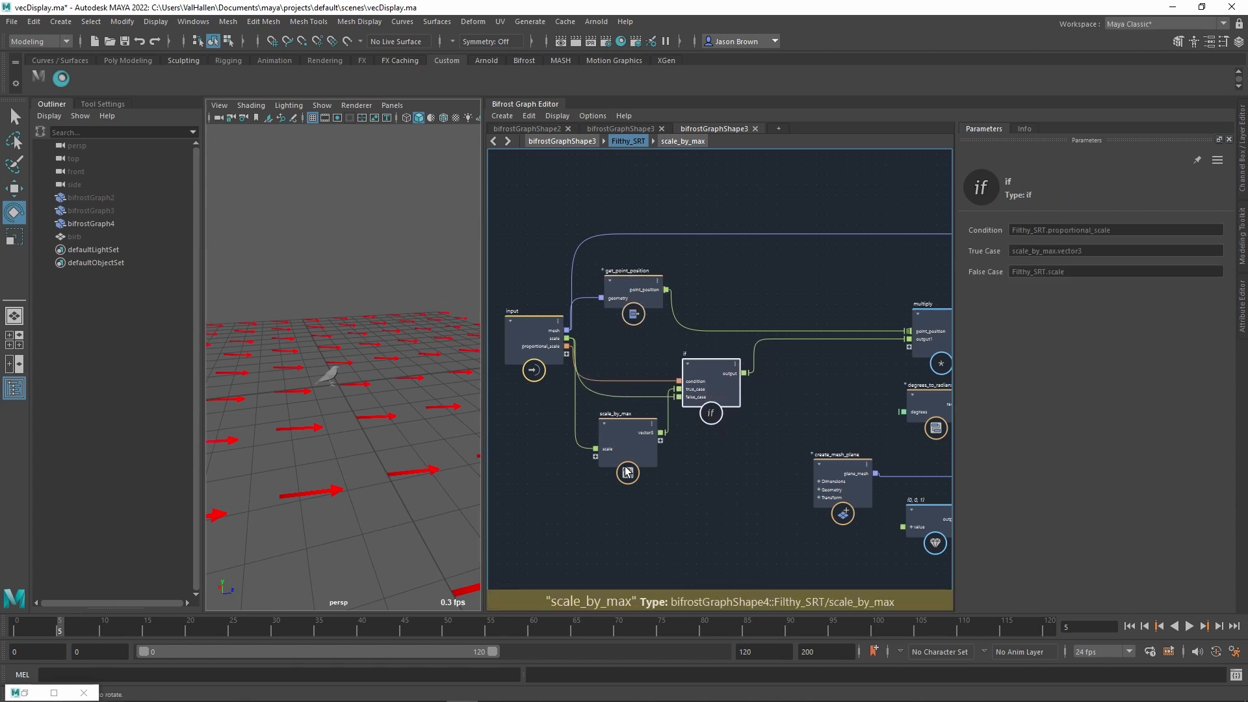
left_click_drag(634, 456, 636, 447)
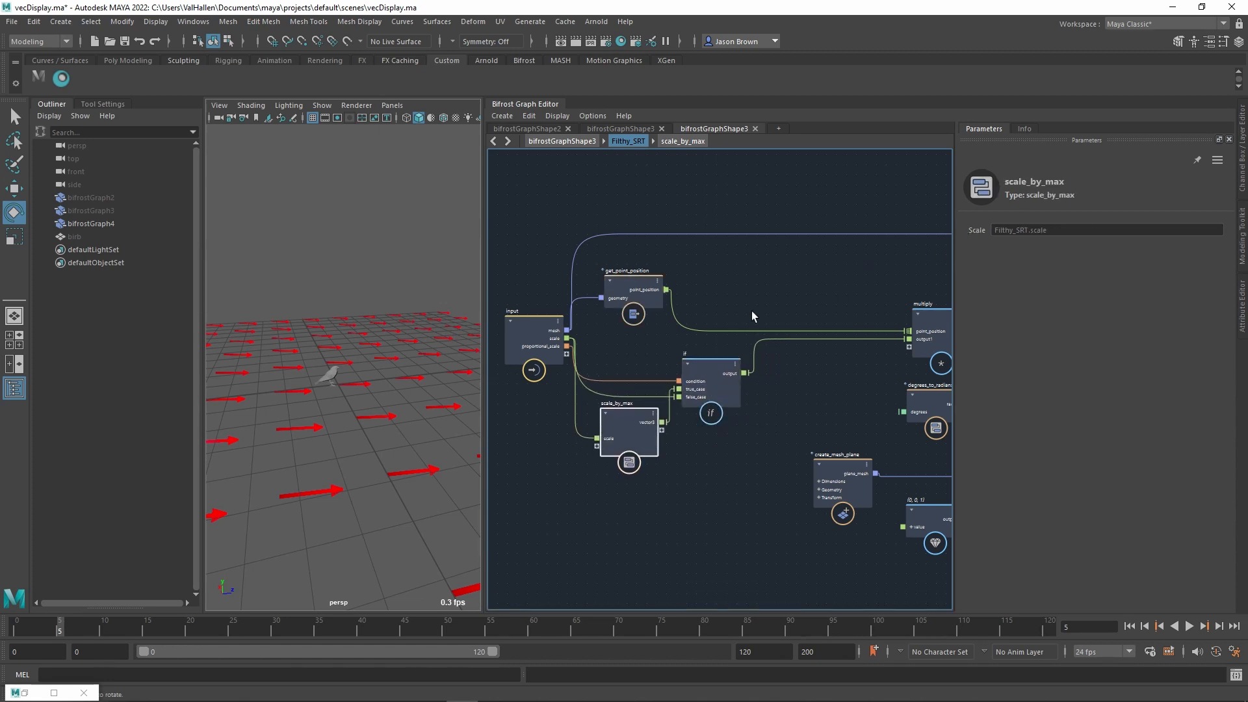
- Rename the input node's proportional_scale port to max_value_scale
middle_click_drag(751, 316, 782, 316)
right_click(584, 351)
left_click(602, 356)
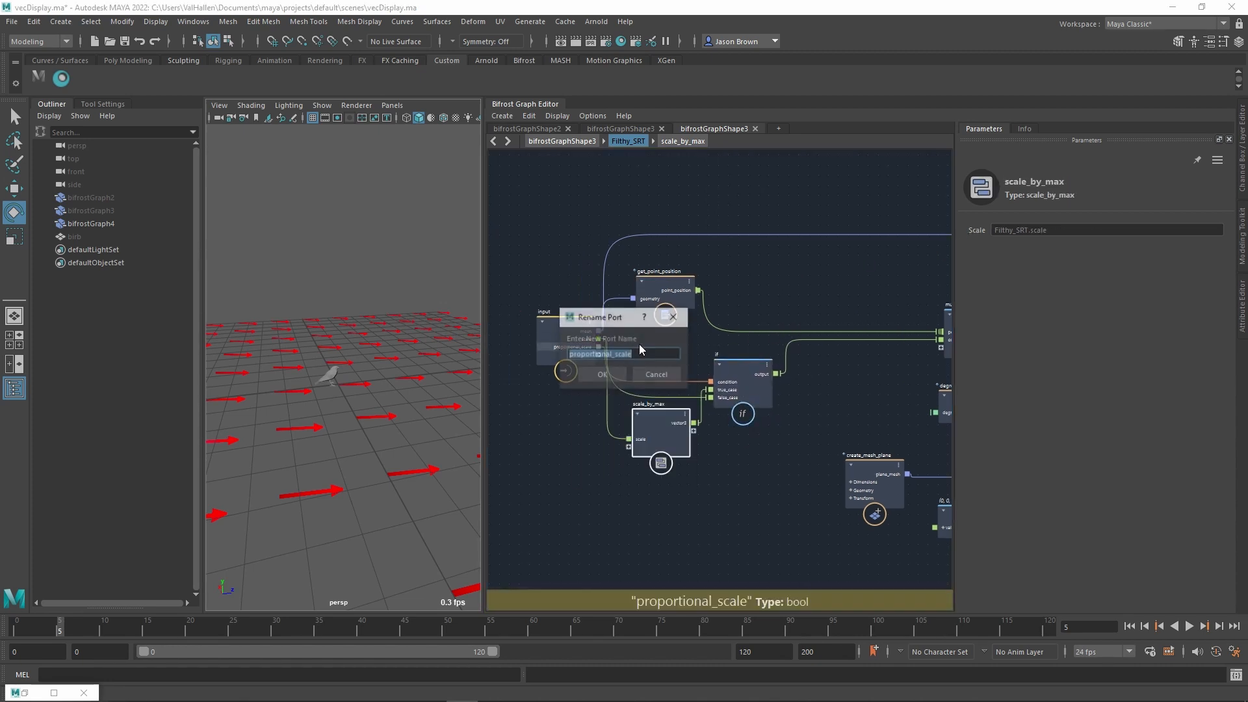
type("max_")
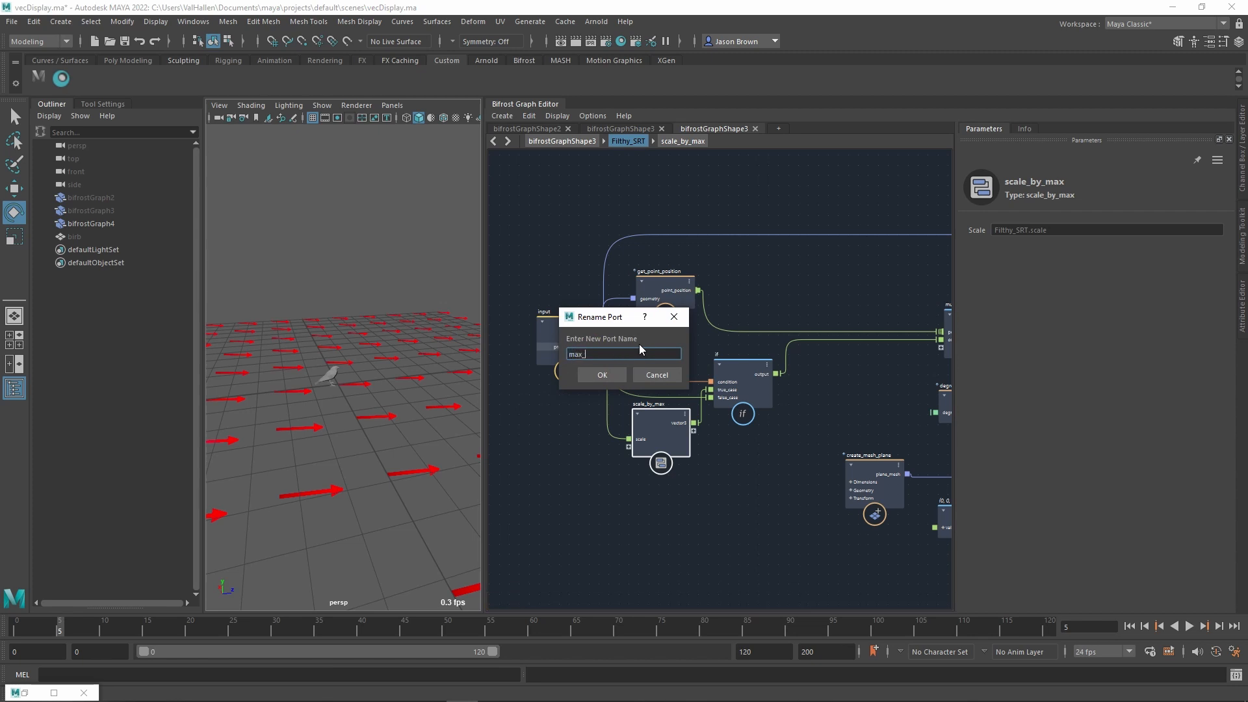
type("value_scale")
key("Return")
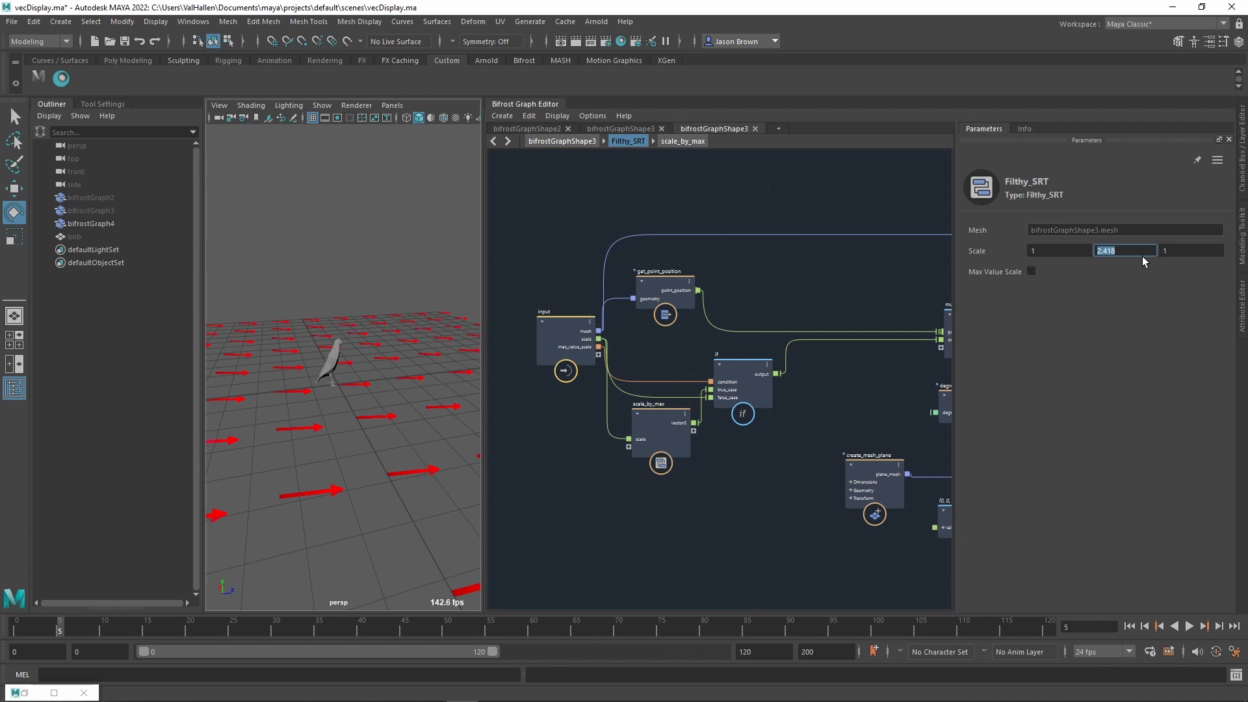
- Reset the Y scale to 1, and test Max Value Scale by enabling it with an X scale of about 1.828, undoing the X change
type("1")
key("Return")
left_click(1032, 273)
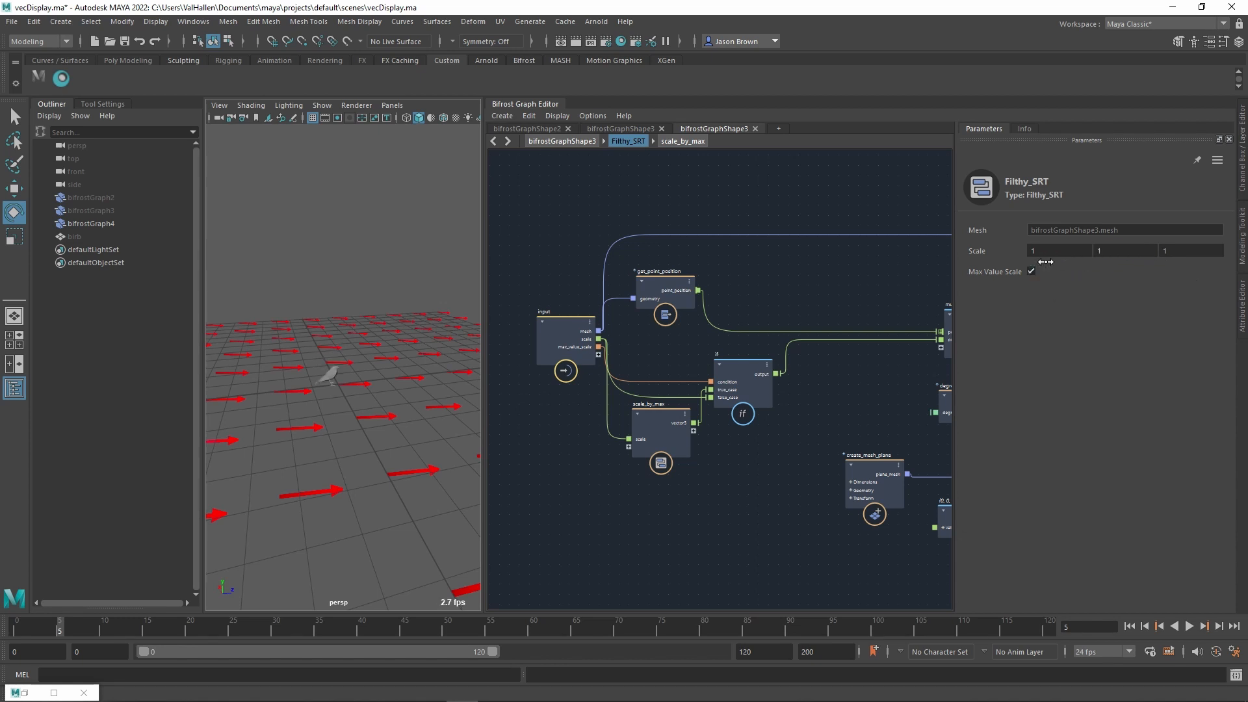
left_click_drag(1046, 253, 1115, 282, "ctrl")
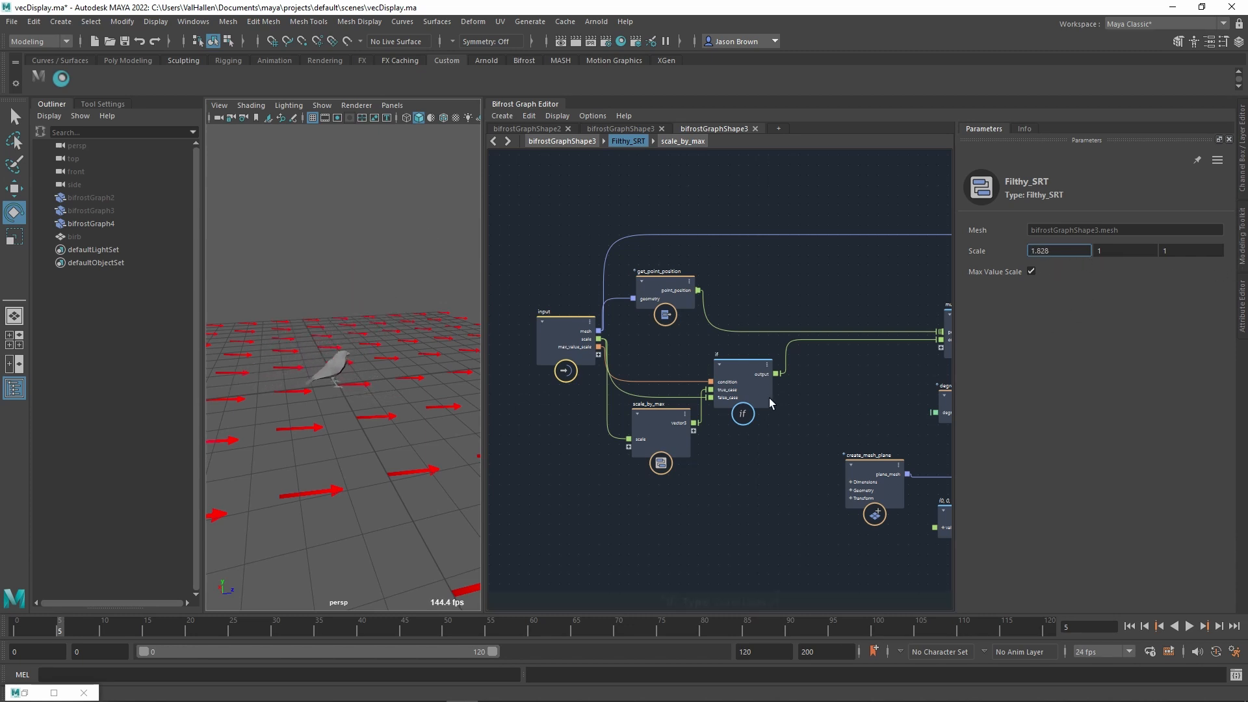
key("ctrl+z")
- Move multiply closer to get_point_position, and move the mesh plane and vector field display nodes well below the main graph
middle_click_drag(877, 387, 786, 388, "alt")
left_click_drag(881, 326, 765, 287)
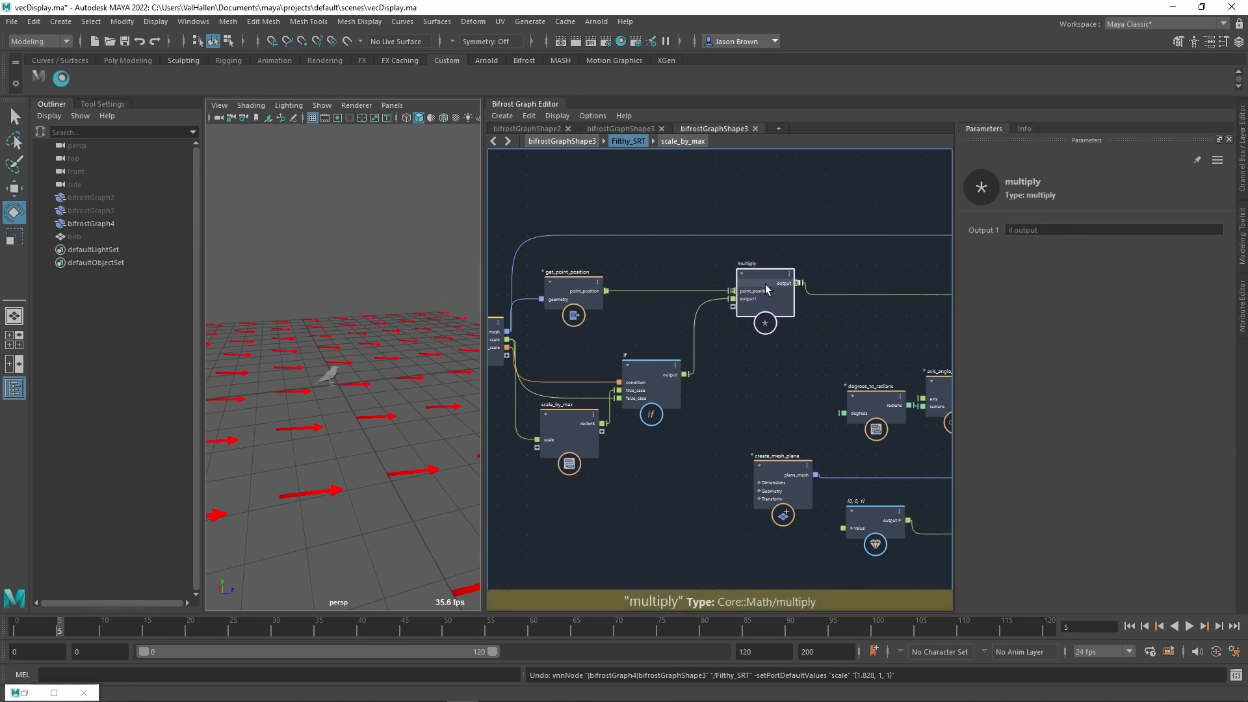
middle_click_drag(778, 390, 580, 294, "alt")
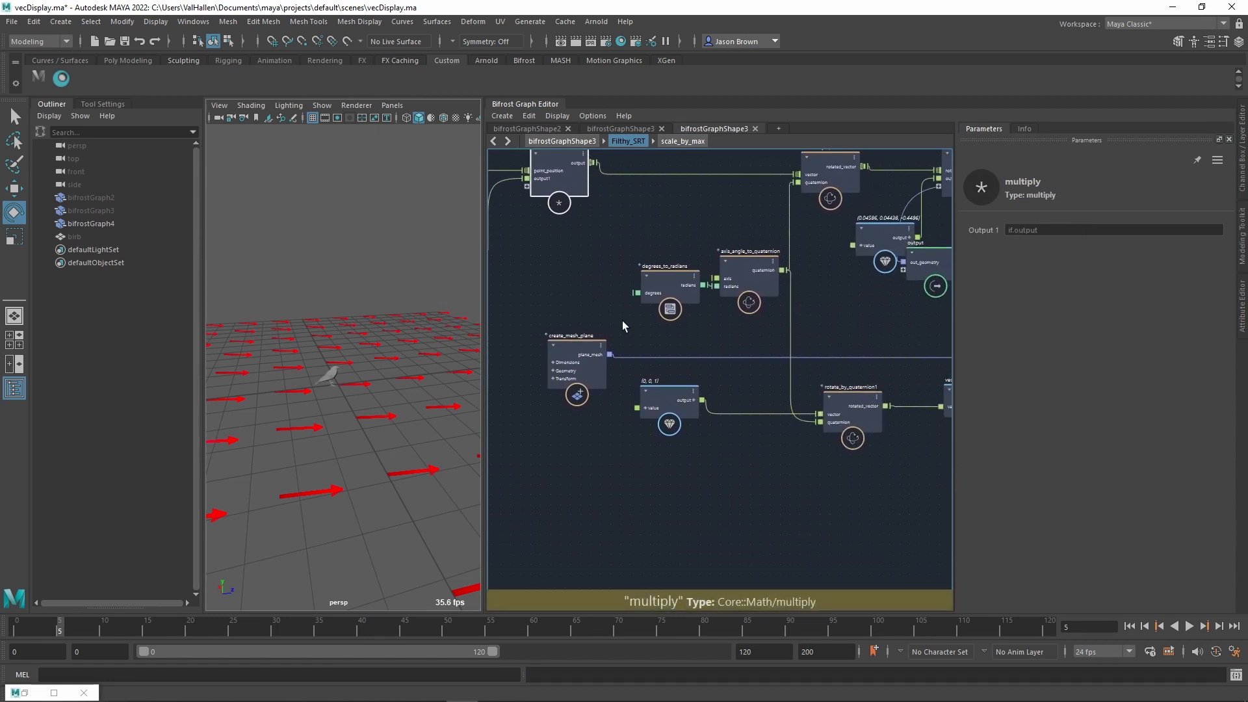
scroll(663, 351, "down", 3)
middle_click_drag(816, 437, 784, 447, "alt")
middle_click_drag(881, 434, 784, 453, "alt")
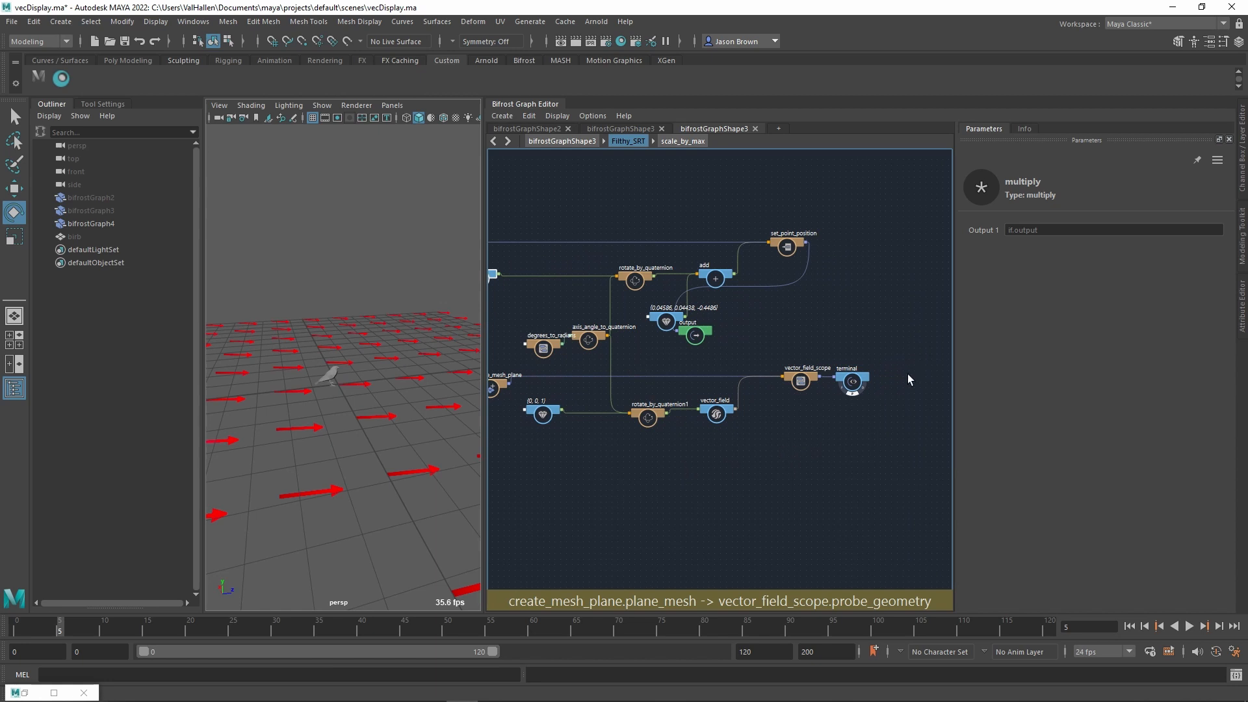
left_click_drag(913, 363, 487, 470)
middle_click_drag(572, 481, 661, 487, "alt")
left_click_drag(593, 395, 599, 537)
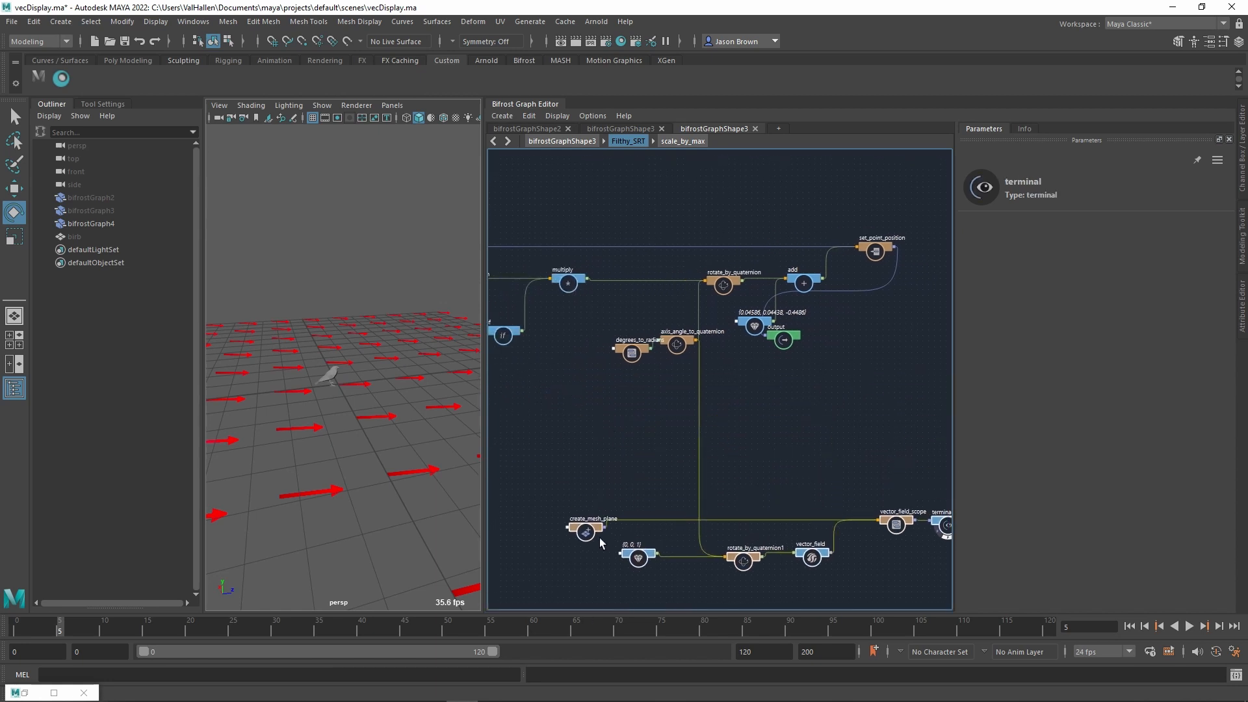
- Move degrees_to_radians and axis_angle_to_quaternion closer to multiply, with degrees_to_radians placed slightly lower
middle_click_drag(588, 425, 699, 485, "alt")
scroll(715, 434, "up", 3)
middle_click_drag(703, 415, 736, 421, "alt")
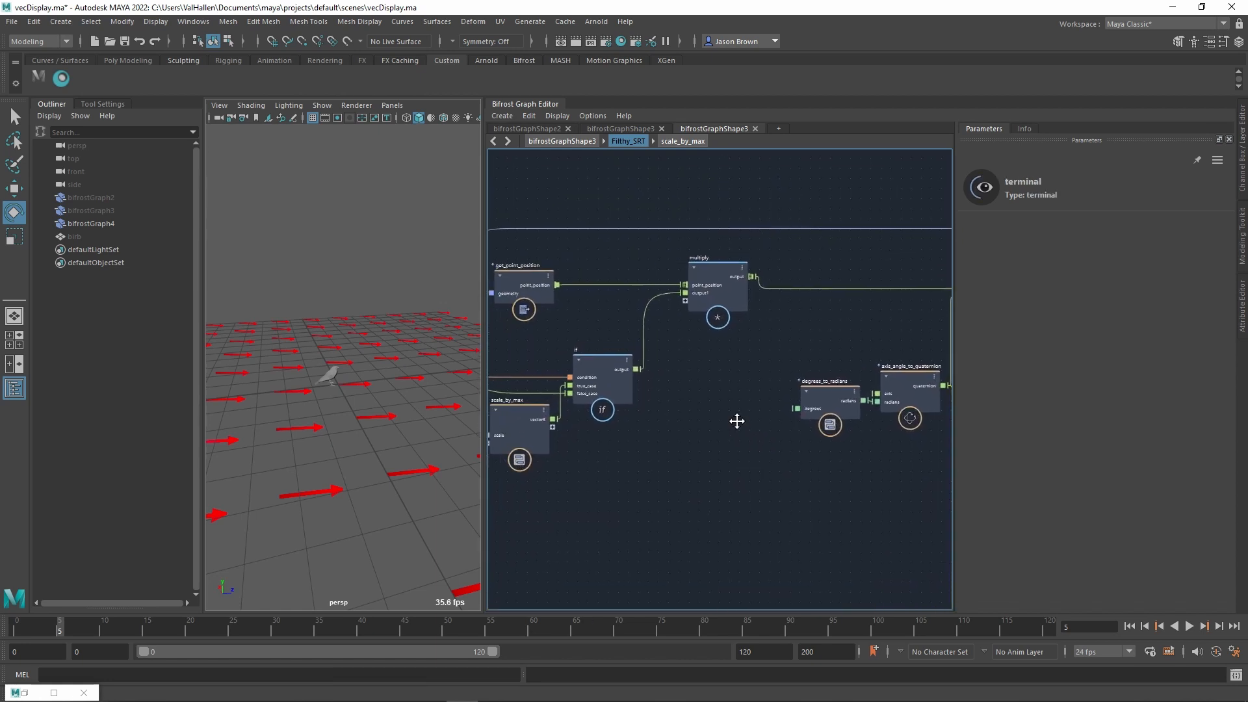
left_click_drag(783, 466, 906, 405)
left_click_drag(919, 402, 807, 375)
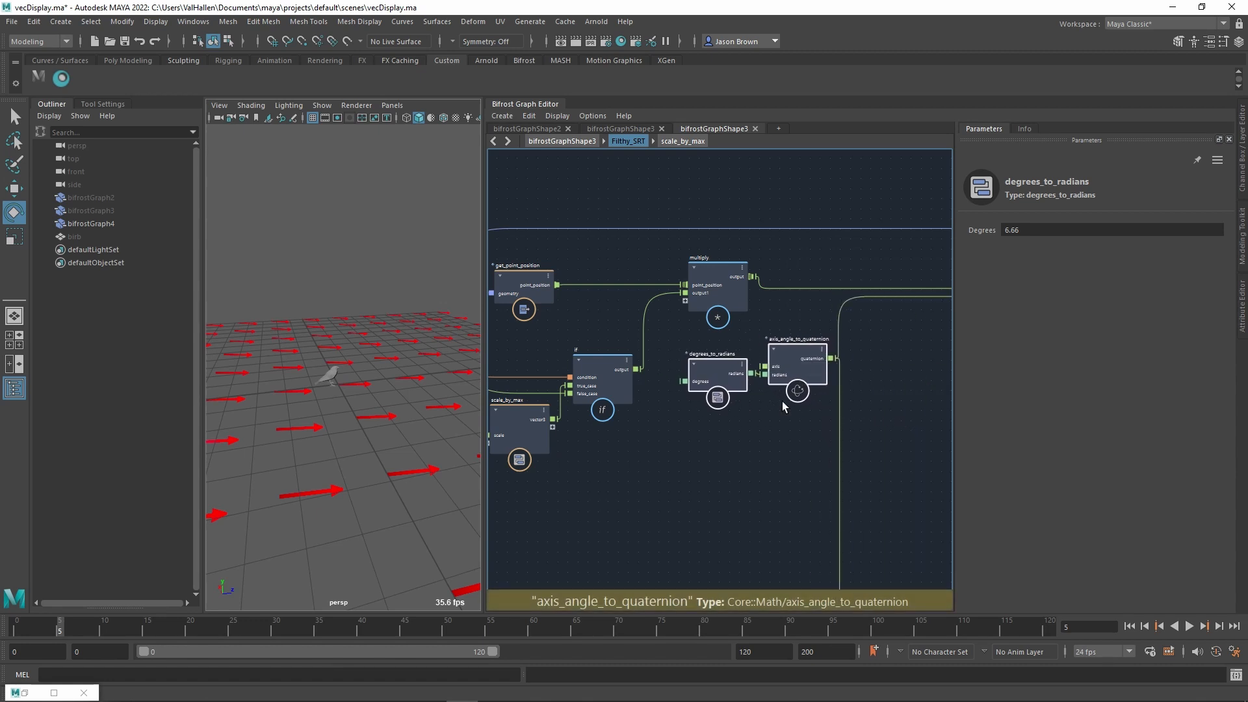
middle_click_drag(761, 450, 826, 446, "alt")
left_click(824, 452)
left_click_drag(796, 400, 793, 416)
- Expose the axis of axis_angle_to_quaternion and the degrees of degrees_to_radians as new ports on the input node
middle_click_drag(826, 453, 857, 493, "alt")
left_click_drag(872, 406, 569, 402)
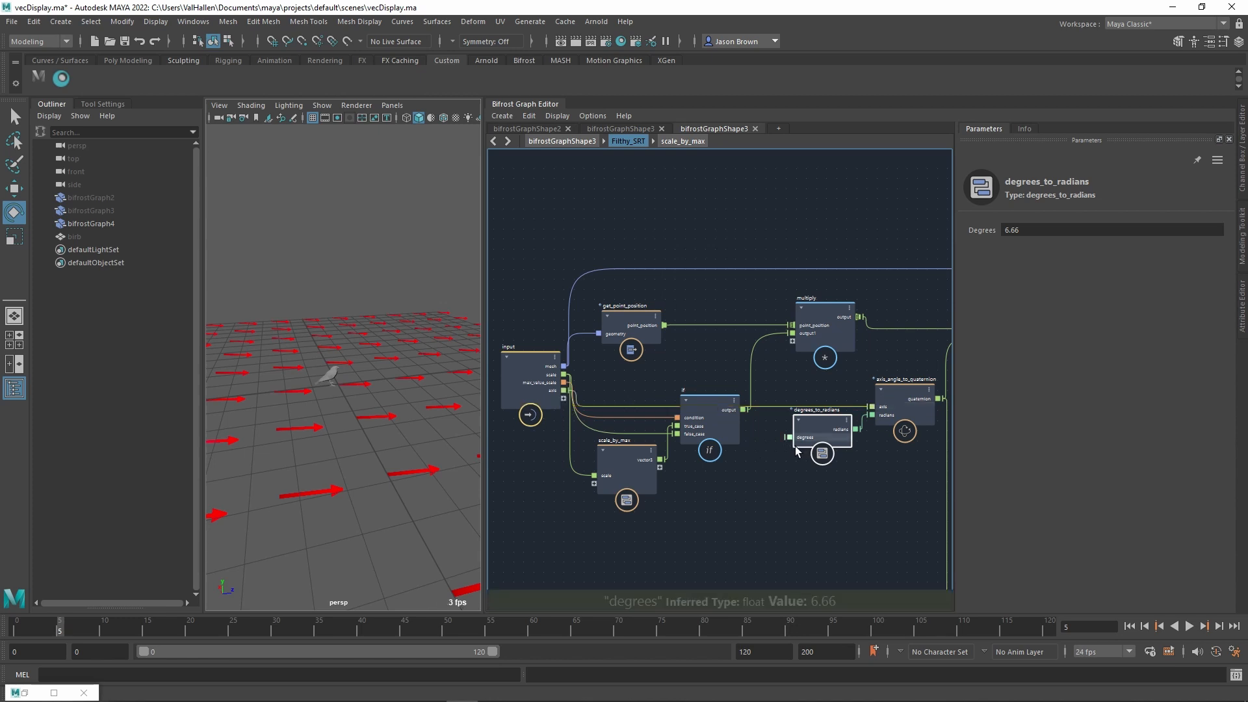
left_click_drag(790, 437, 565, 398)
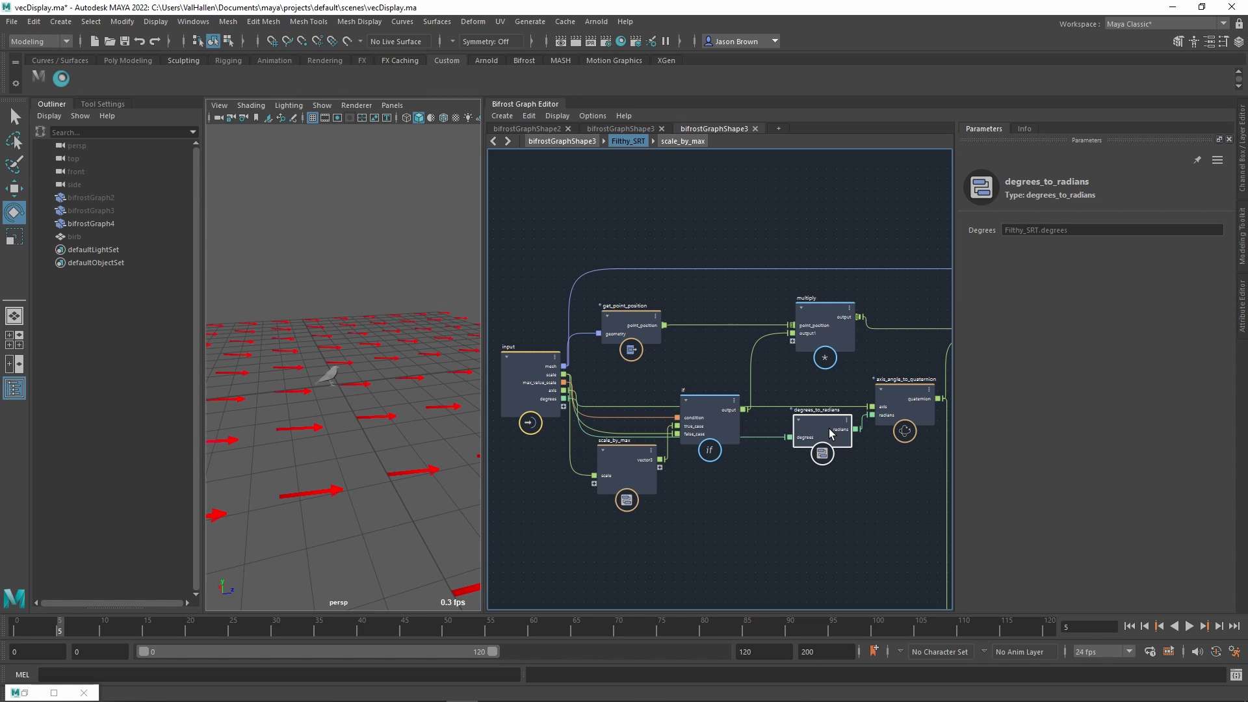
- Rename the input node's axis port to rotation_axis
middle_click_drag(737, 502, 830, 509, "alt")
middle_click_drag(628, 470, 685, 478, "alt")
scroll(682, 473, "up", 3)
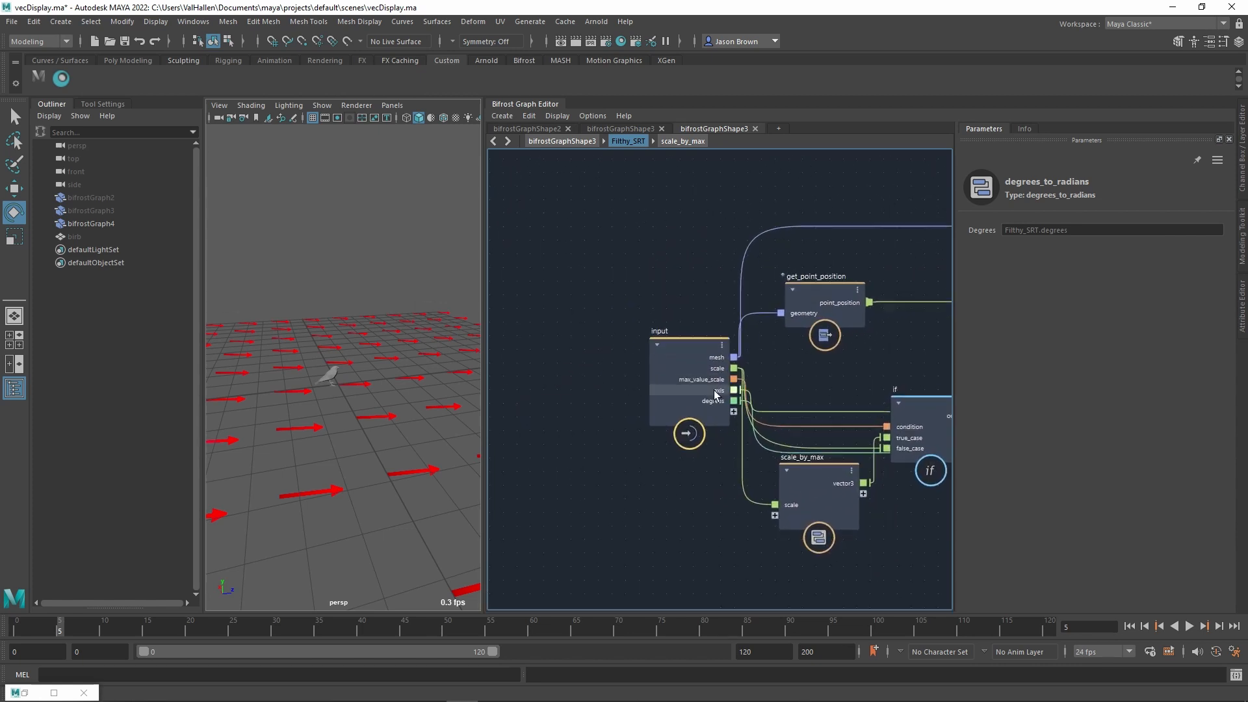
right_click(726, 392)
left_click(745, 402)
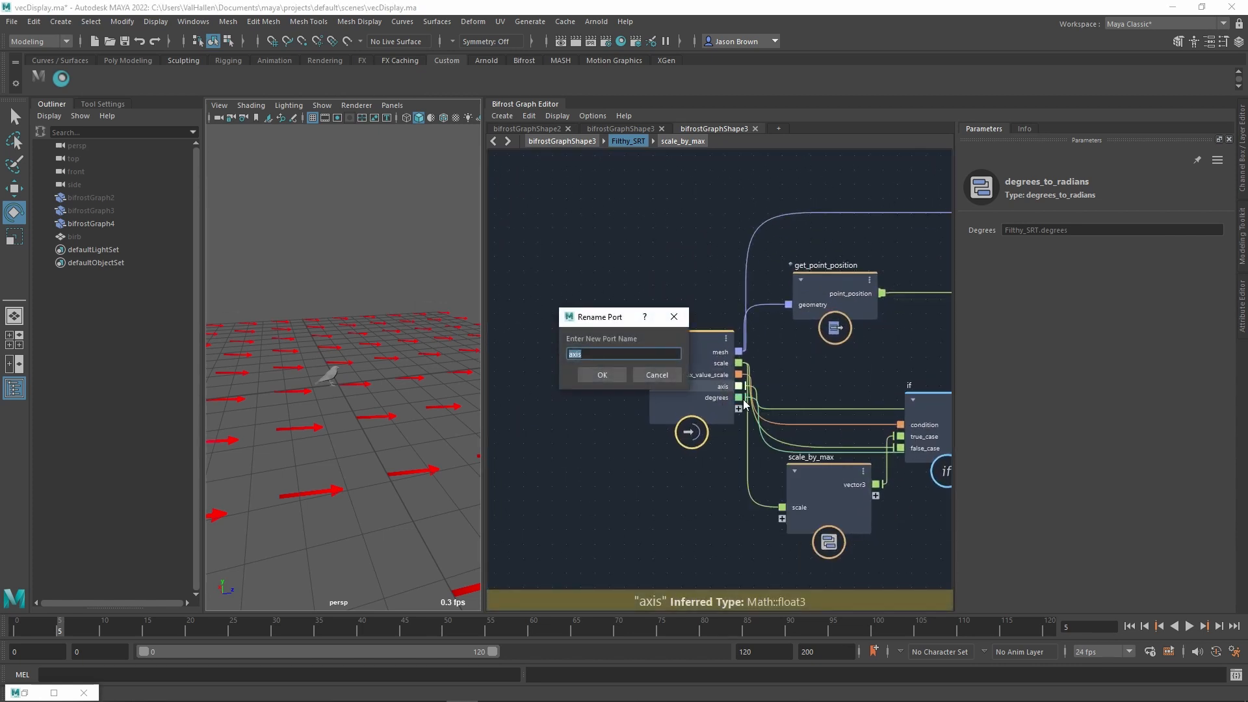
type("rotation")
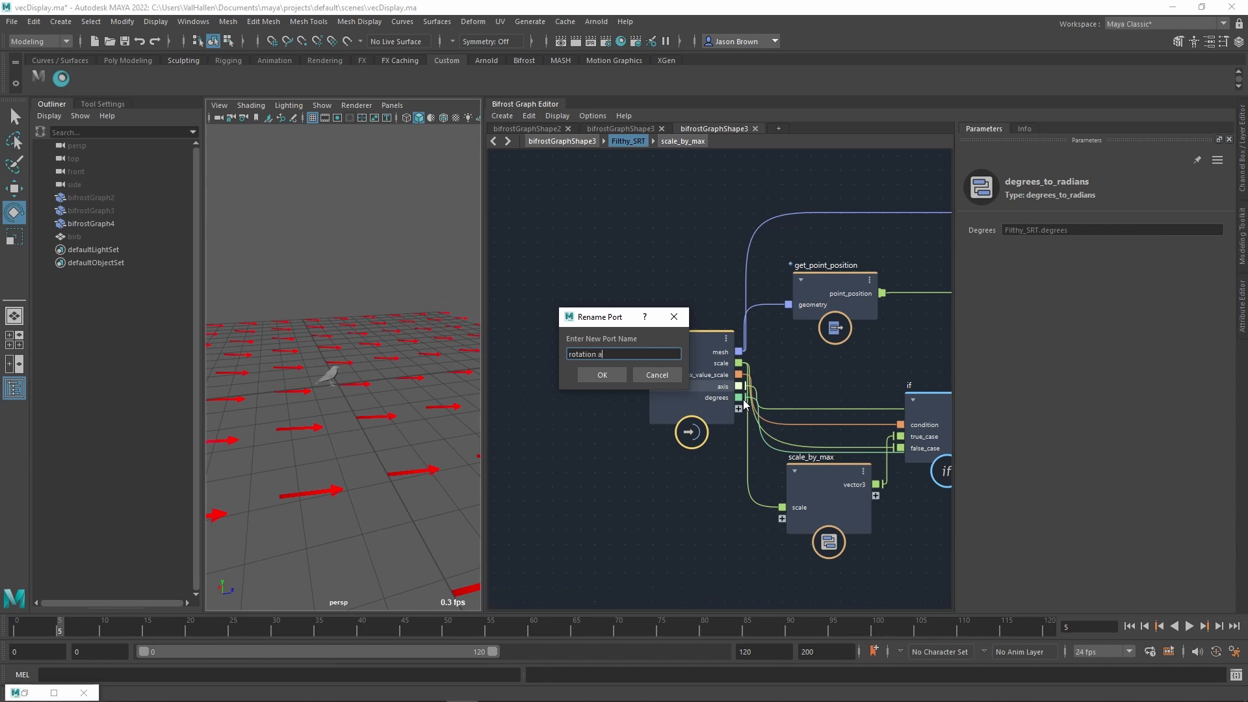
key("Return")
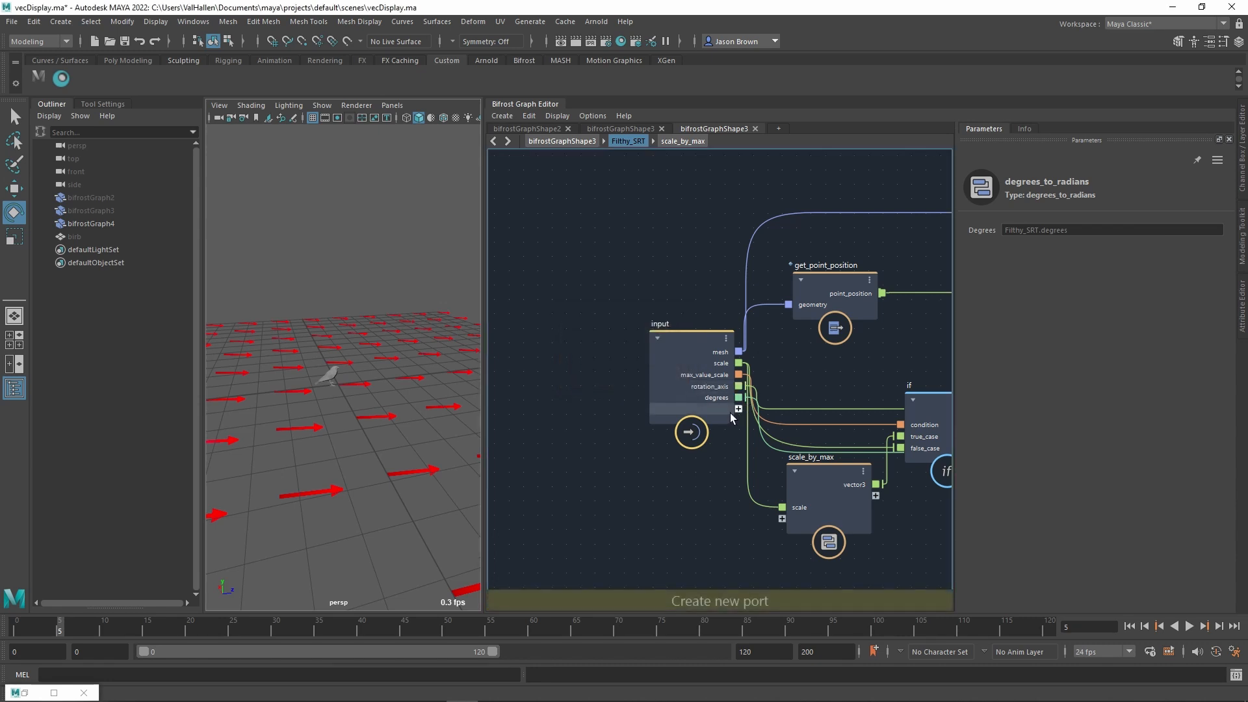
- Rename the input node's degrees port to rotation_degrees
right_click(722, 399)
left_click(748, 406)
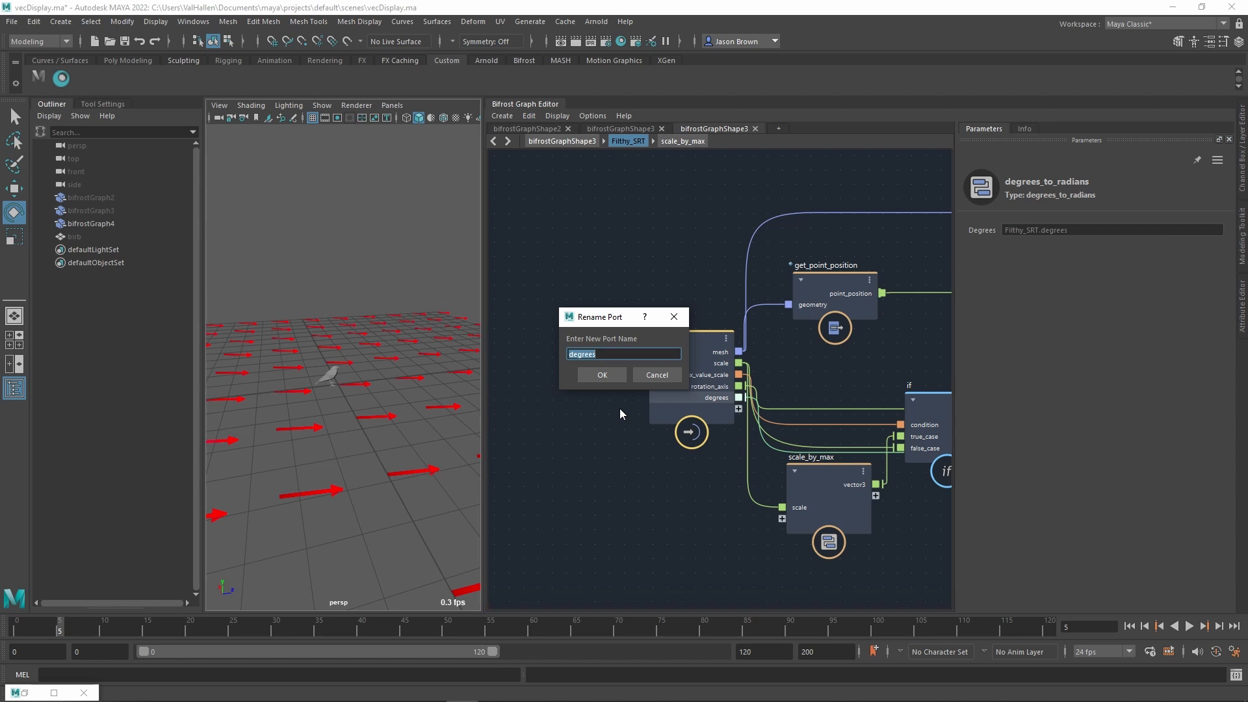
key("Home")
type("to")
key("BackSpace")
key("BackSpace")
type("rotation_")
key("Return")
- Move the input node down and away from the other nodes, and shift scale_by_max slightly closer to it
left_click_drag(699, 357, 652, 403)
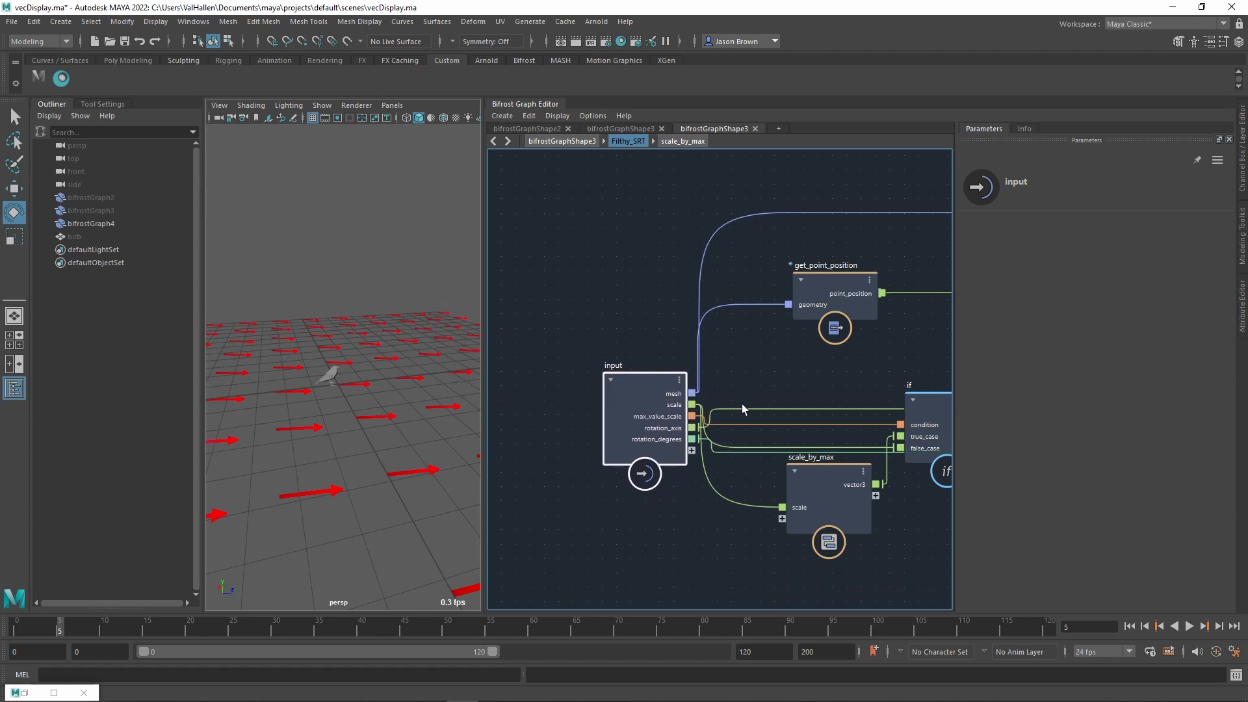
middle_click_drag(839, 474, 773, 451, "alt")
left_click_drag(772, 452, 735, 453)
middle_click_drag(808, 463, 803, 445, "alt")
left_click(812, 434)
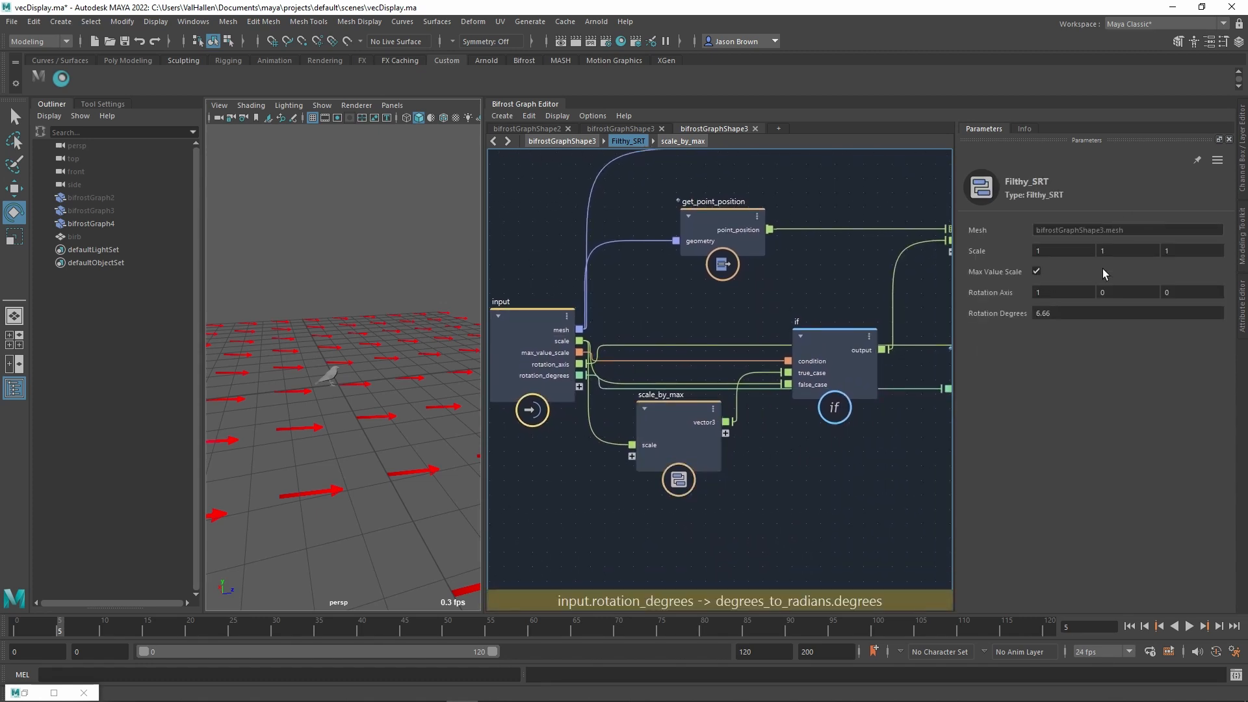
- Try different Rotation Degrees values on the bird mesh, ending at about -1.48
left_click_drag(1074, 314, 815, 323, "ctrl")
left_click_drag(704, 334, 516, 334, "ctrl")
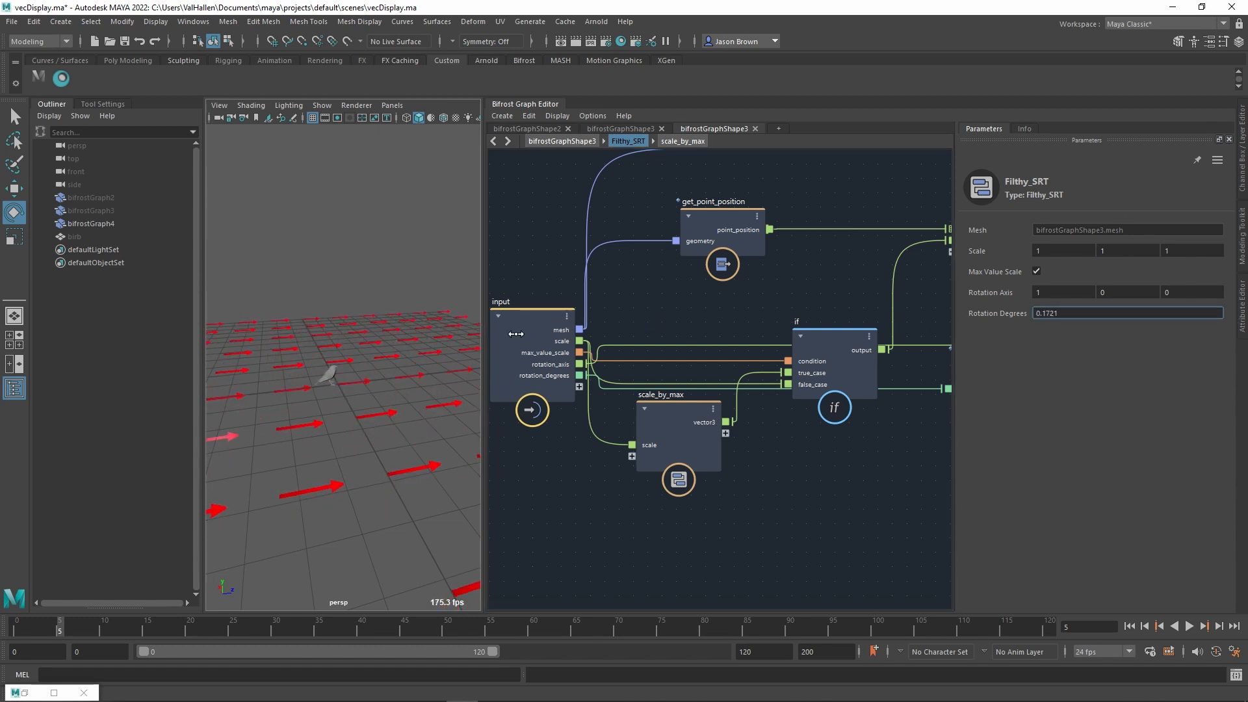
left_click_drag(351, 366, 402, 367, "ctrl")
left_click_drag(1048, 322, 1012, 335, "ctrl")
- Rename the input node's rotation_degrees port to rotation_angle
right_click(548, 375)
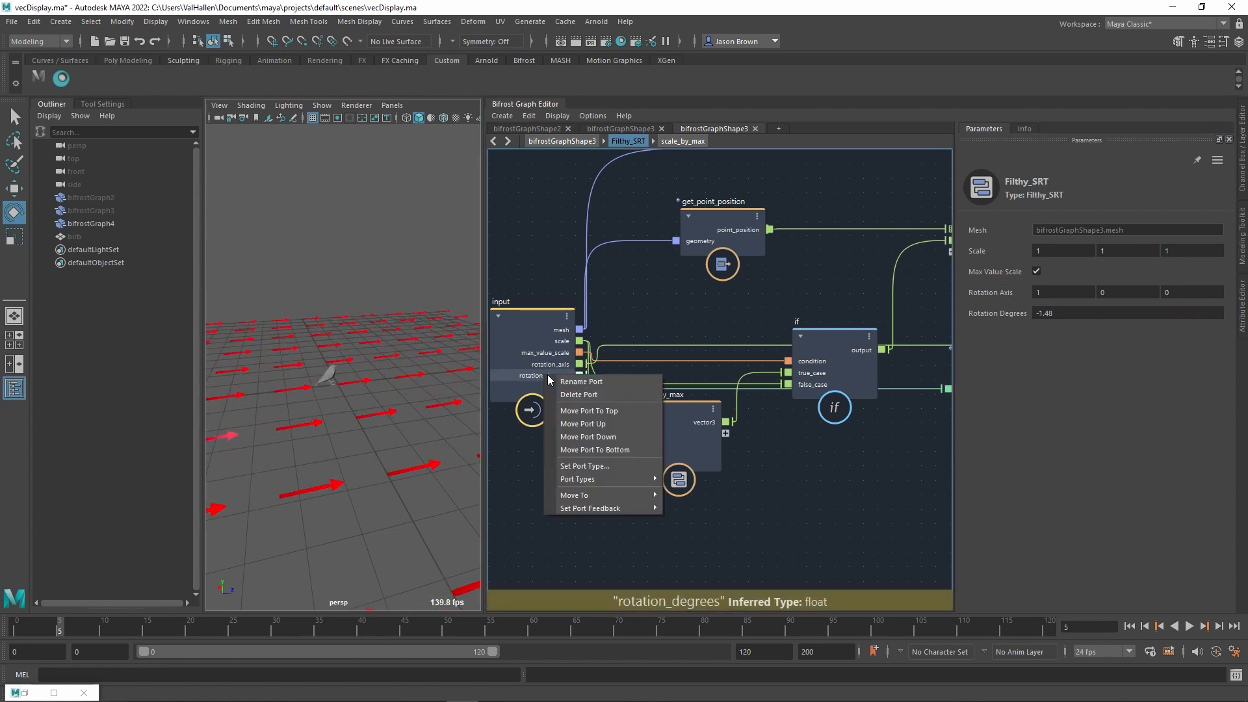
left_click(580, 381)
key("shift+Left")
key("shift+Left")
key("shift+Left")
key("shift+Left")
key("shift+Left")
key("shift+Left")
key("shift+Left")
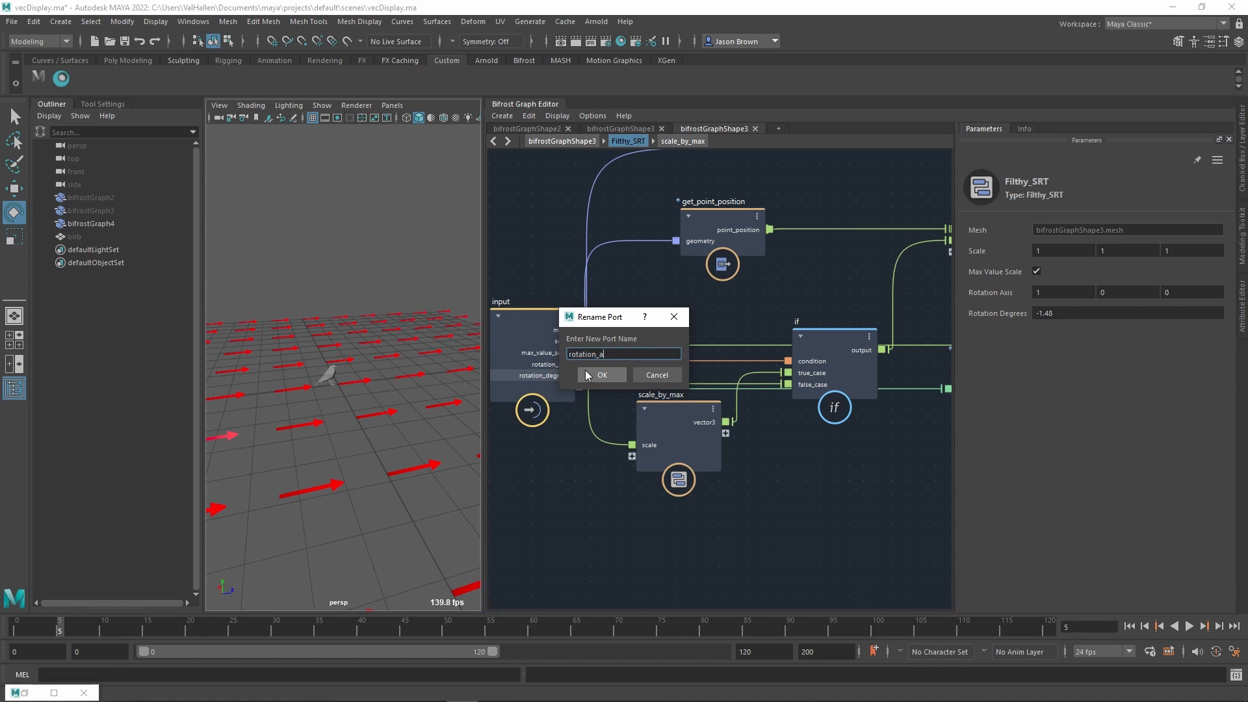
type("angle")
left_click(586, 374)
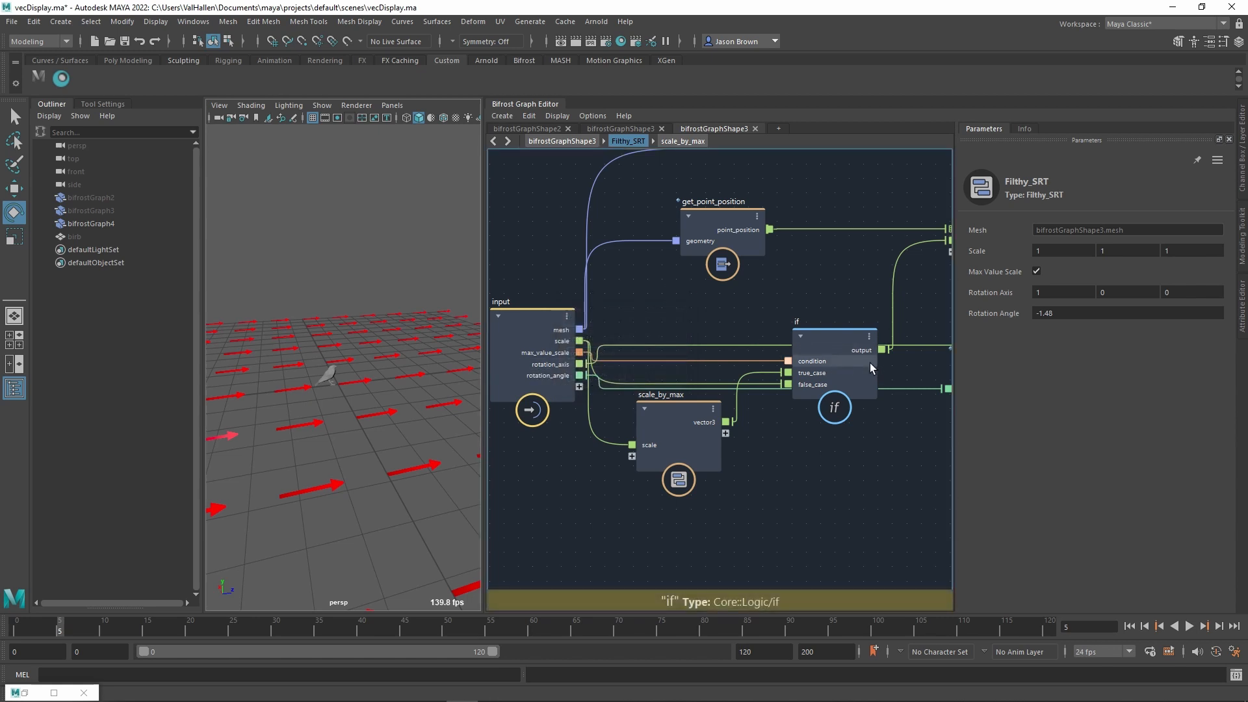
- Set the Rotation Axis to 0, 1, 0
left_click(1064, 293)
type("0")
key("Tab")
type("1")
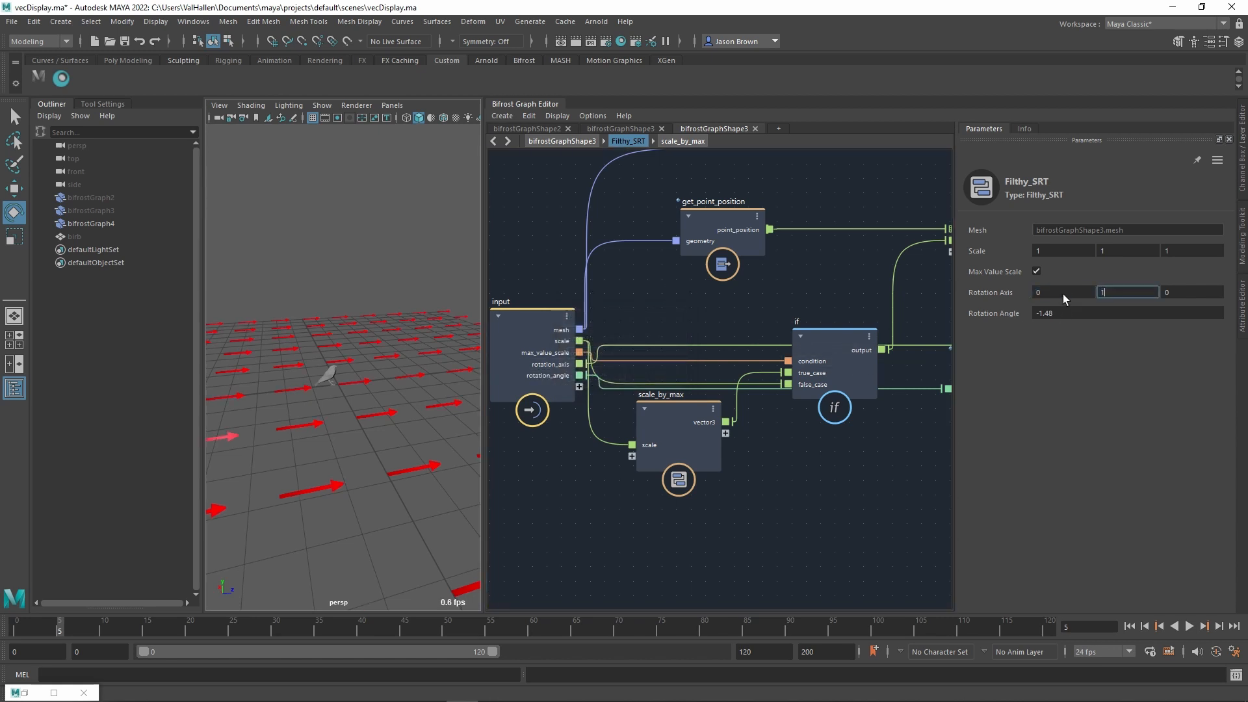
- Test various Rotation Angle values around the Y axis, and reset the angle to 0
left_click_drag(993, 313, 1212, 328)
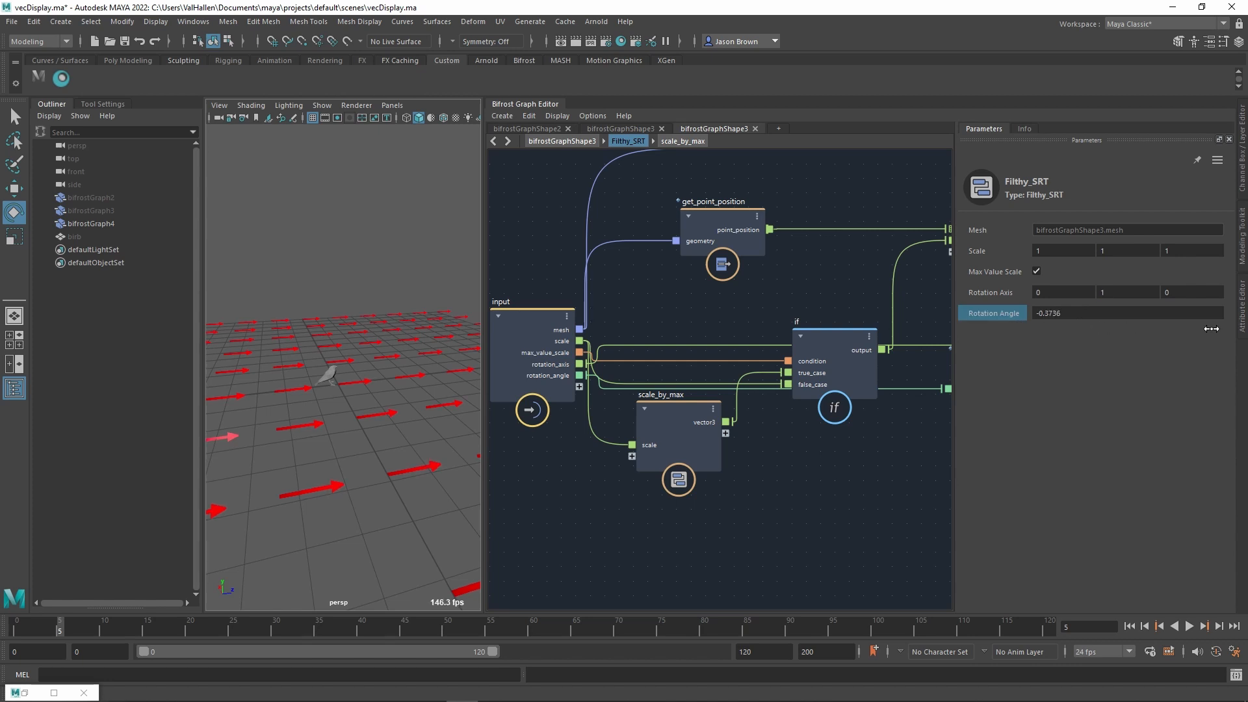
left_click_drag(1116, 329, 1137, 344)
left_click_drag(1032, 379, 1101, 379)
left_click(1078, 322)
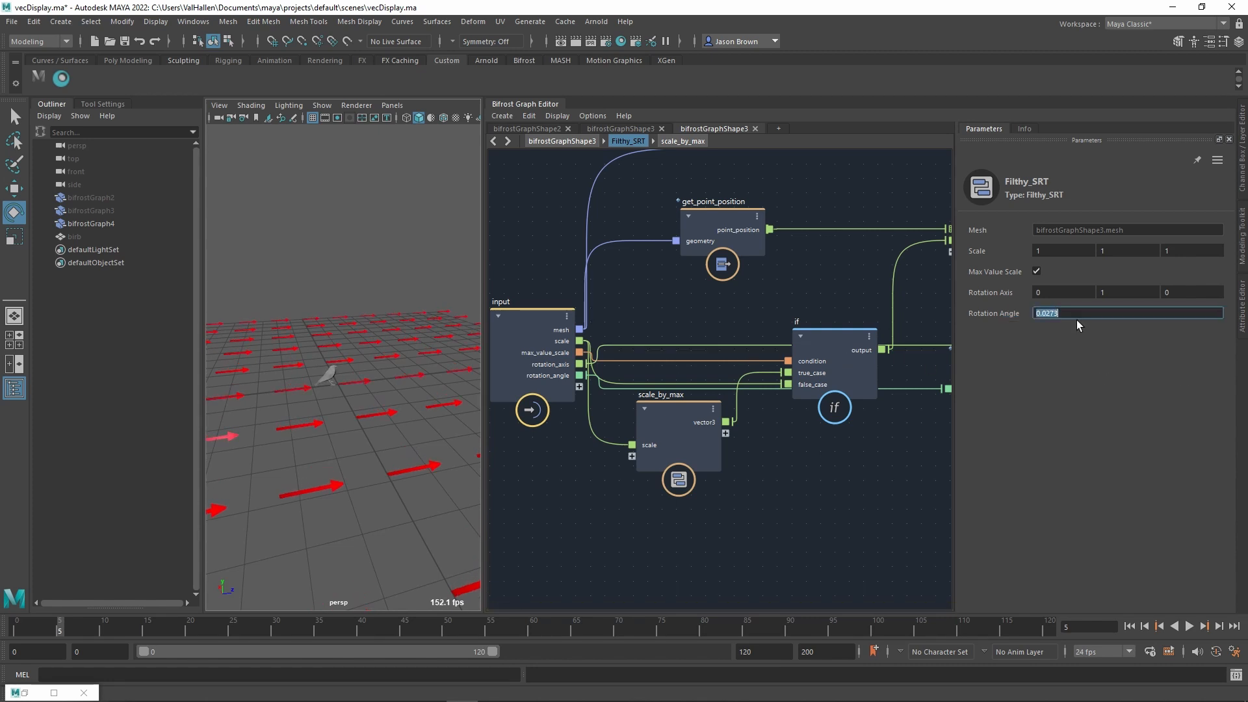
left_click(797, 497)
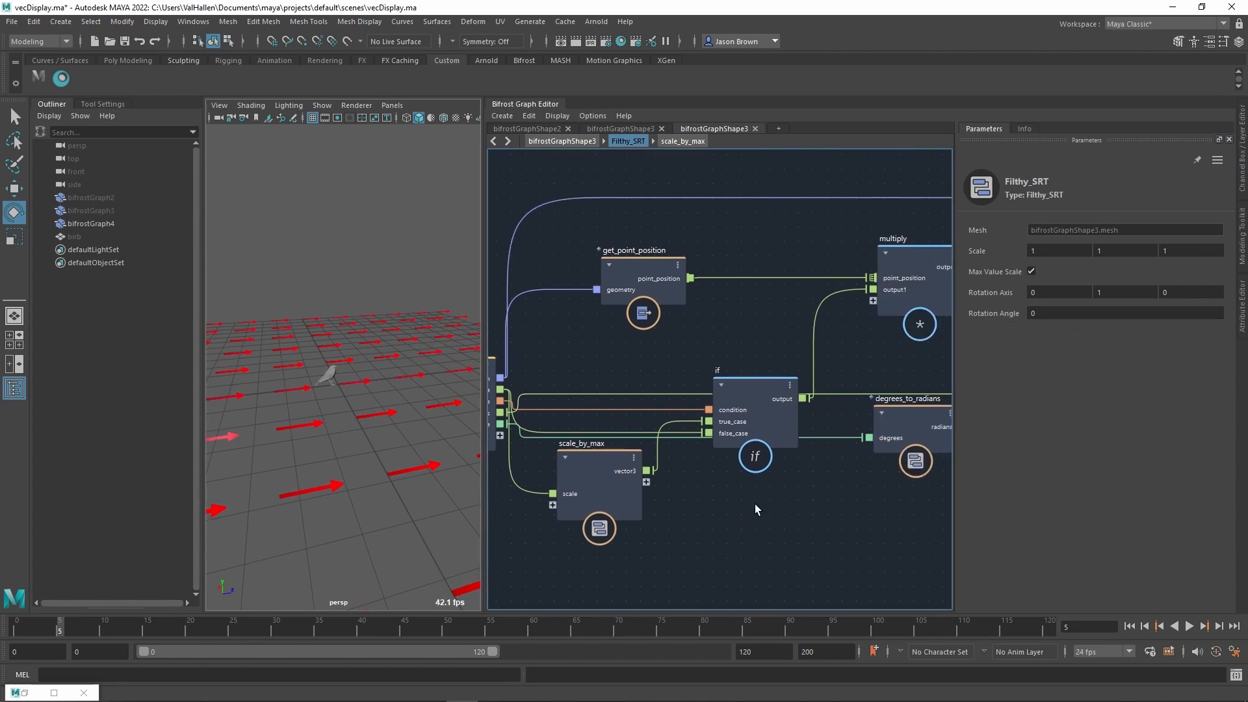
- Move rotate_by_quaternion closer to axis_angle_to_quaternion, placing the translation value node beneath it and the add node just after it
middle_click_drag(803, 513, 691, 477)
scroll(797, 398, "up", 2)
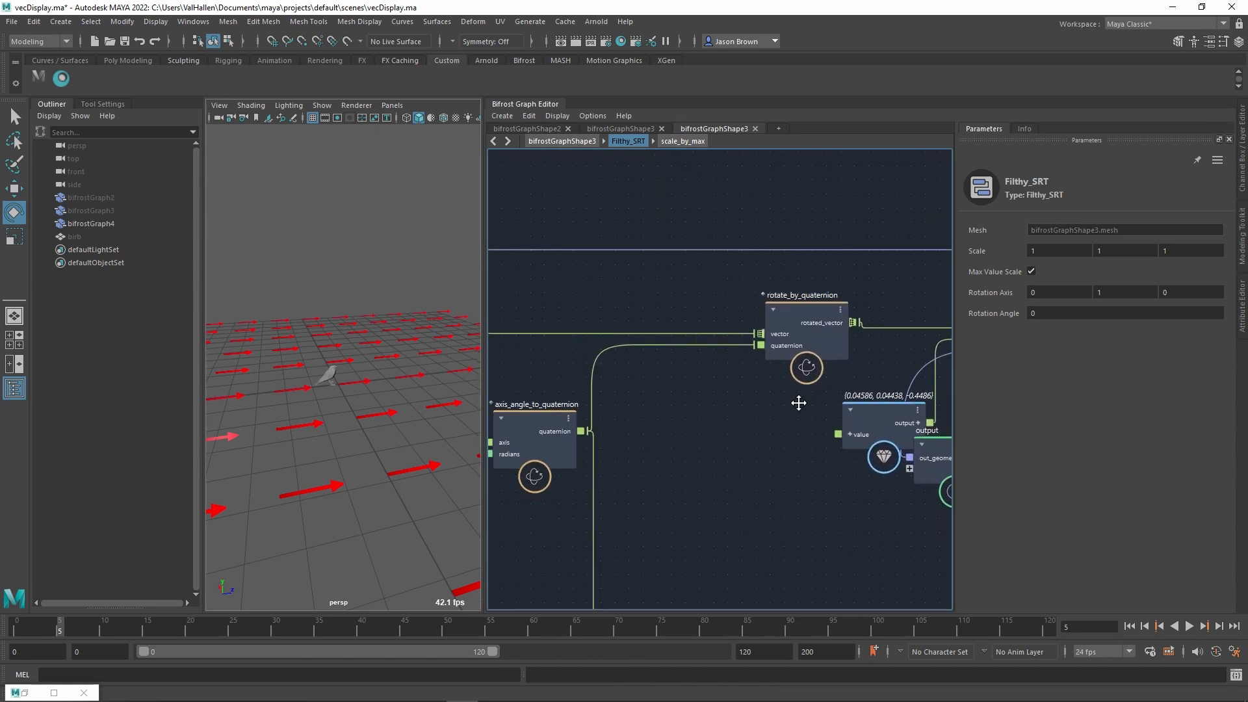
middle_click_drag(757, 378, 872, 341)
left_click_drag(872, 341, 761, 294)
middle_click_drag(872, 379, 740, 373)
left_click_drag(740, 373, 556, 372)
middle_click_drag(652, 381, 771, 427)
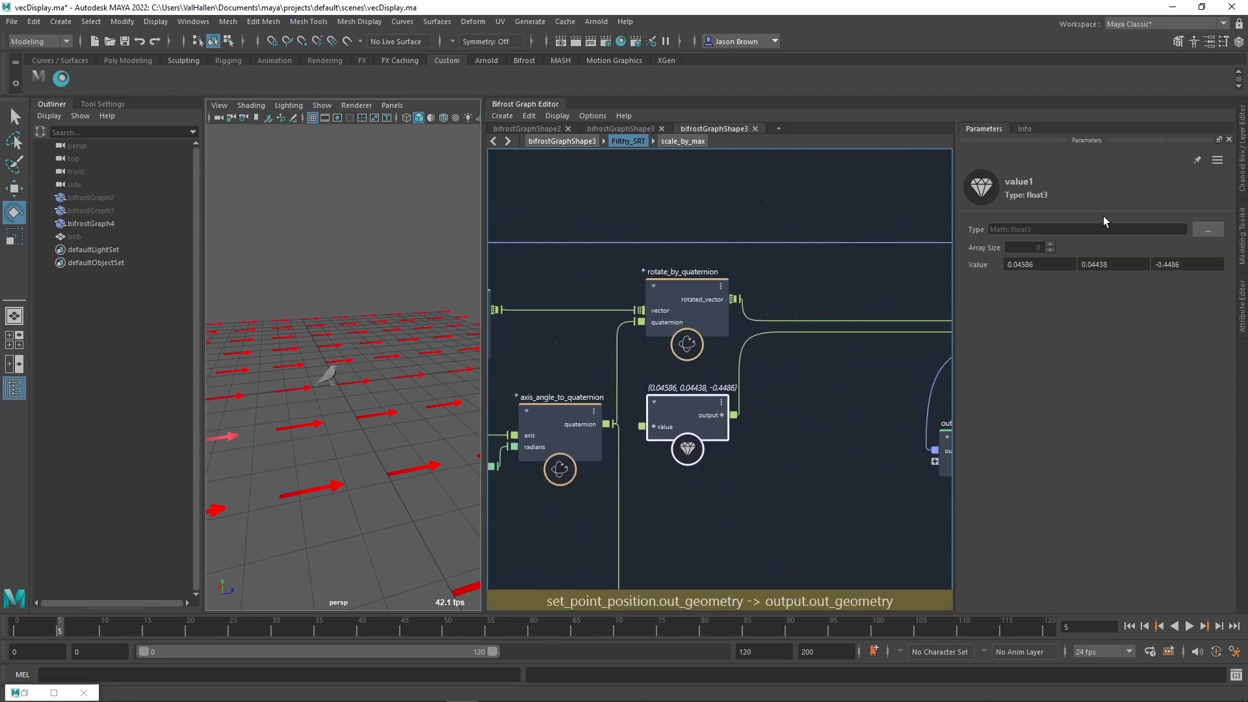
middle_click_drag(942, 420, 787, 396)
left_click_drag(839, 308, 659, 283)
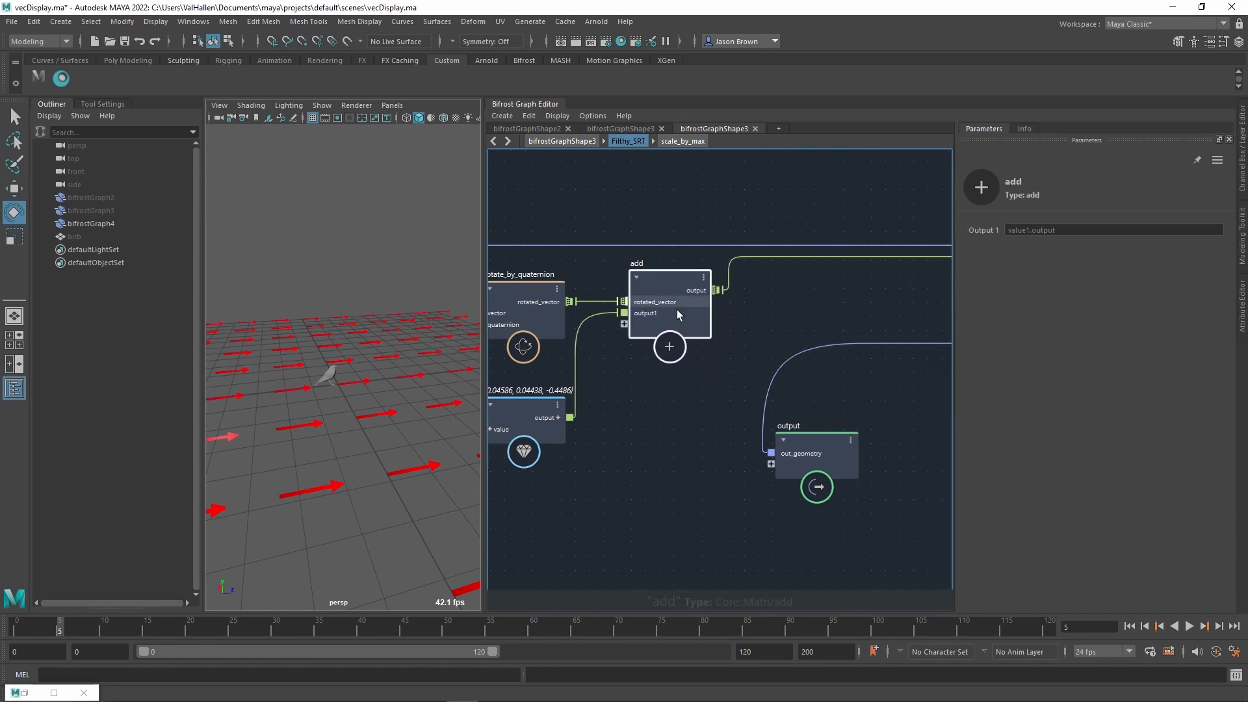
- Expose the add node's output1 input as a new port on the input node, and name it translate
middle_click_drag(676, 309, 861, 421)
left_click_drag(858, 327, 630, 489)
right_click(616, 494)
left_click(625, 500)
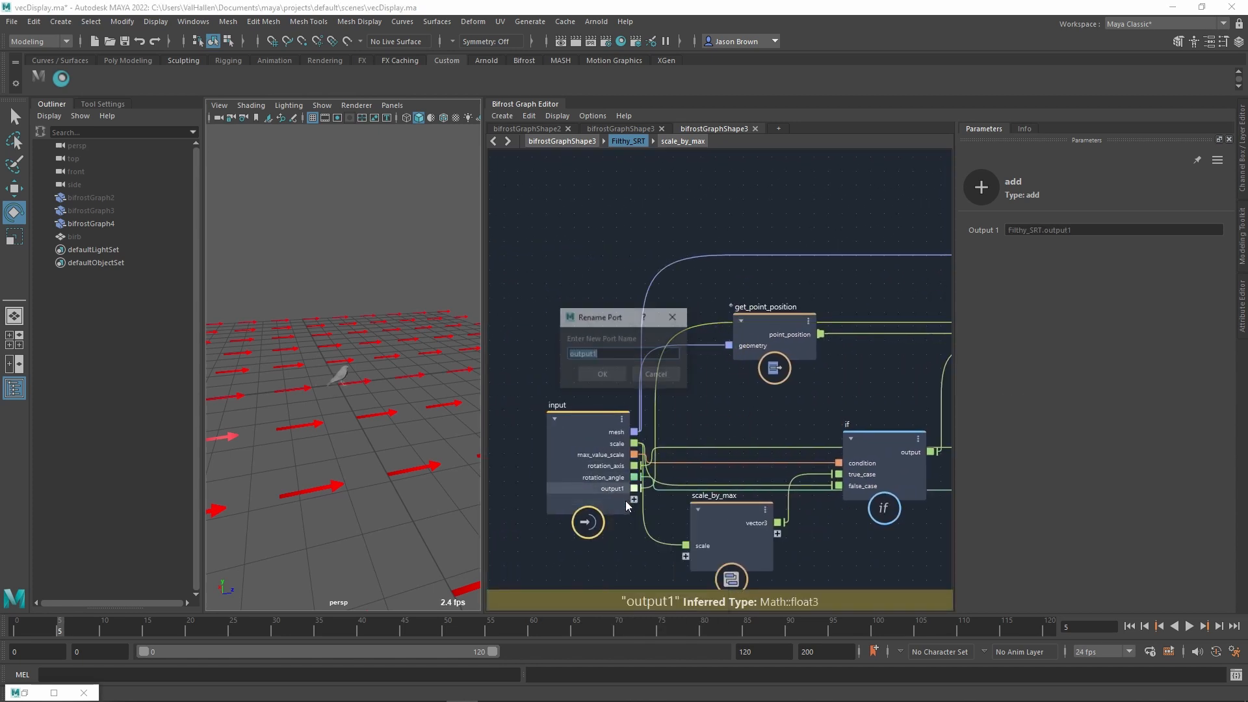
type("translate")
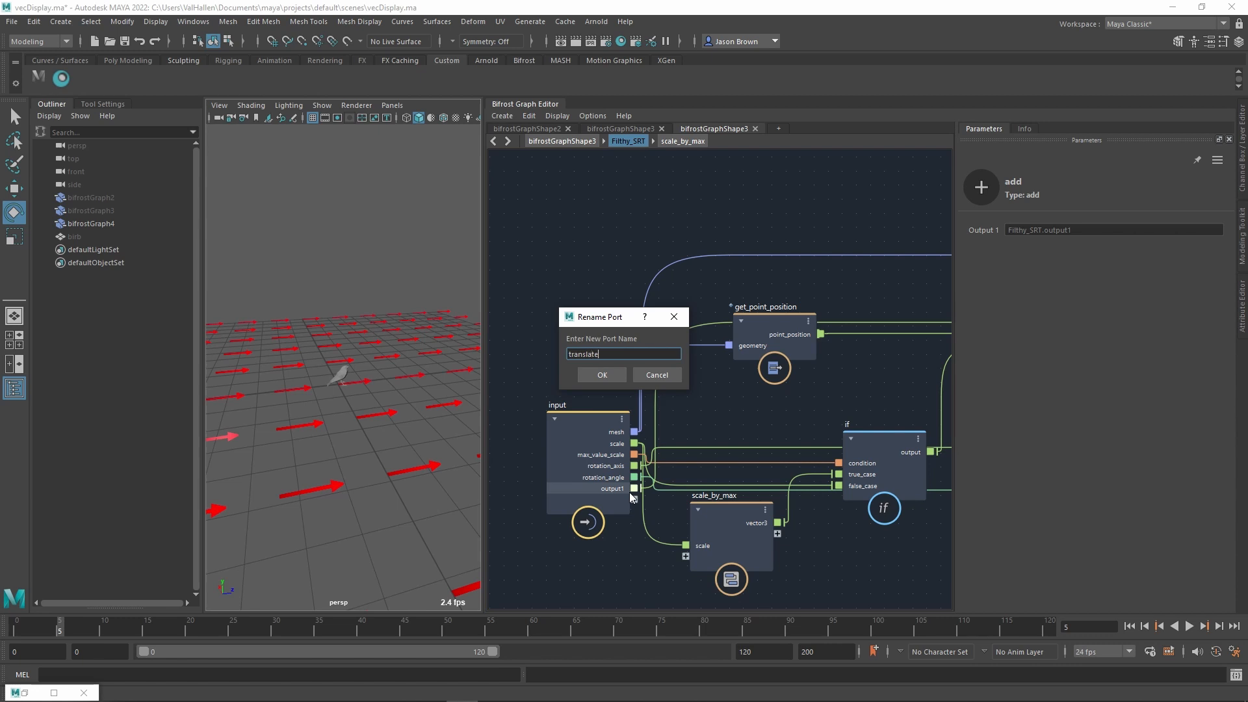
key("Return")
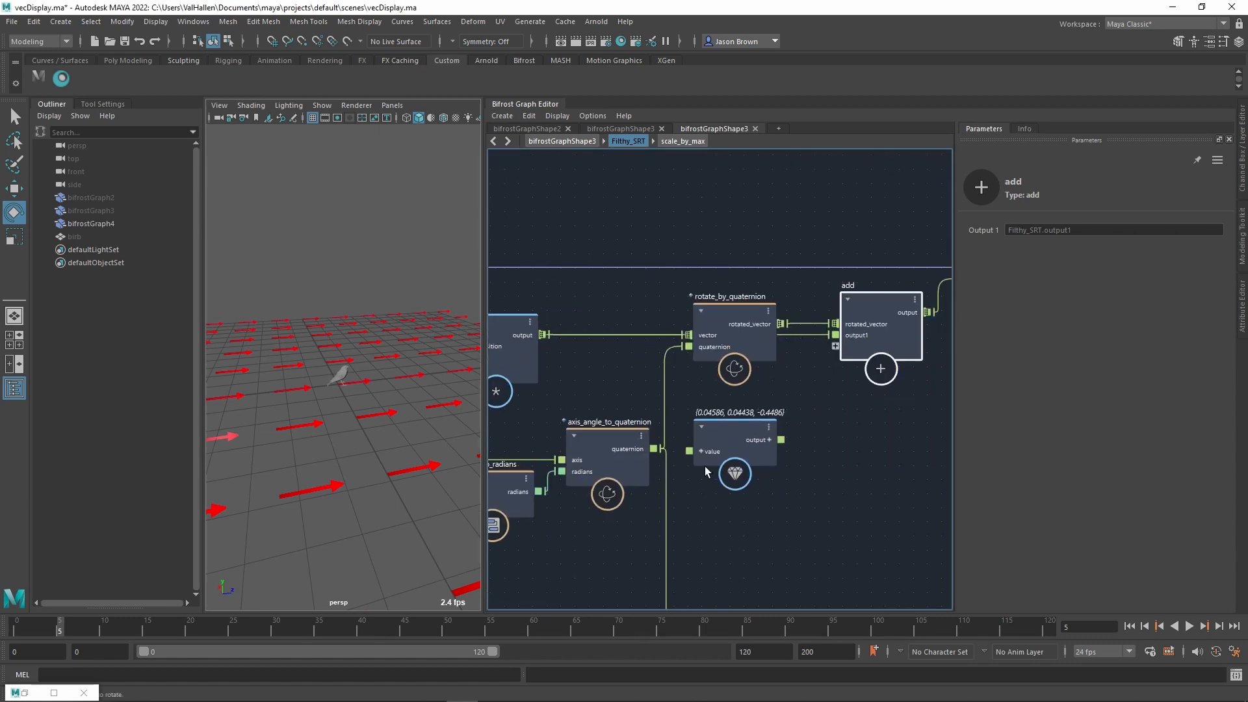
- Delete the disconnected float3 value node below rotate_by_quaternion
left_click(705, 462)
left_click(804, 431)
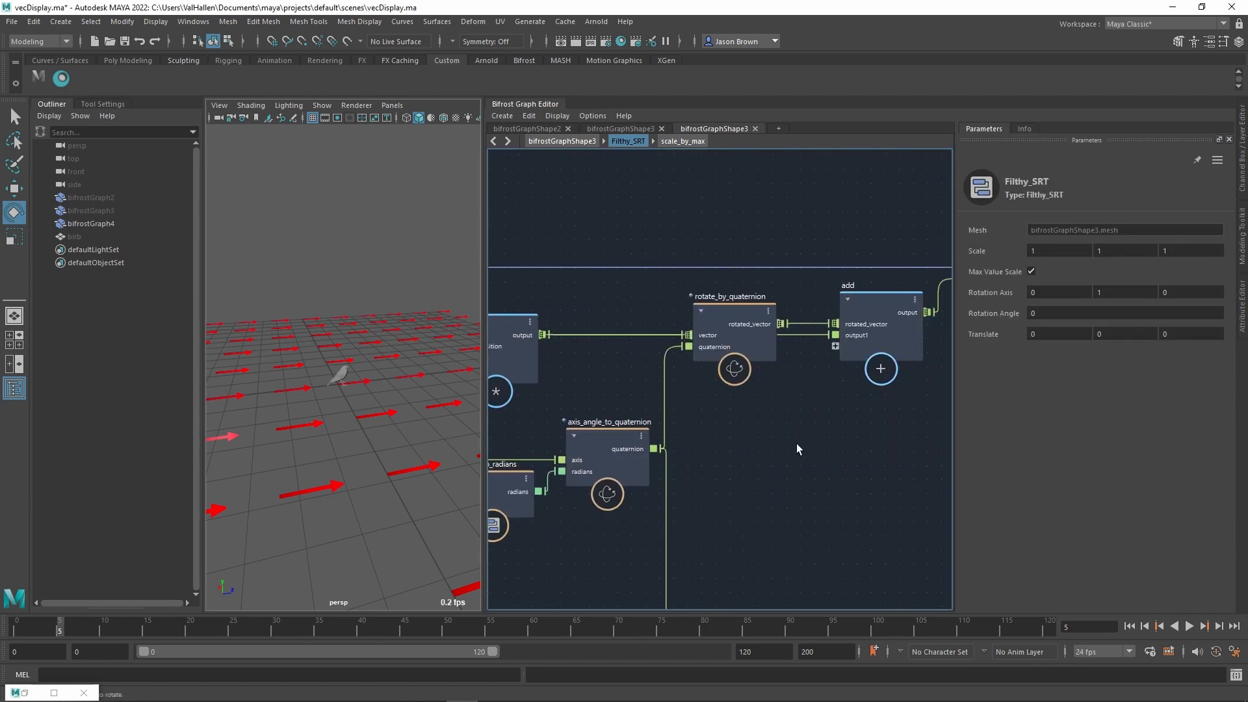
- Test various Translate values on the X, Y and Z axes of the compound, and reset all three to 0
middle_click_drag(797, 443, 1092, 440)
left_click_drag(1121, 348, 867, 352)
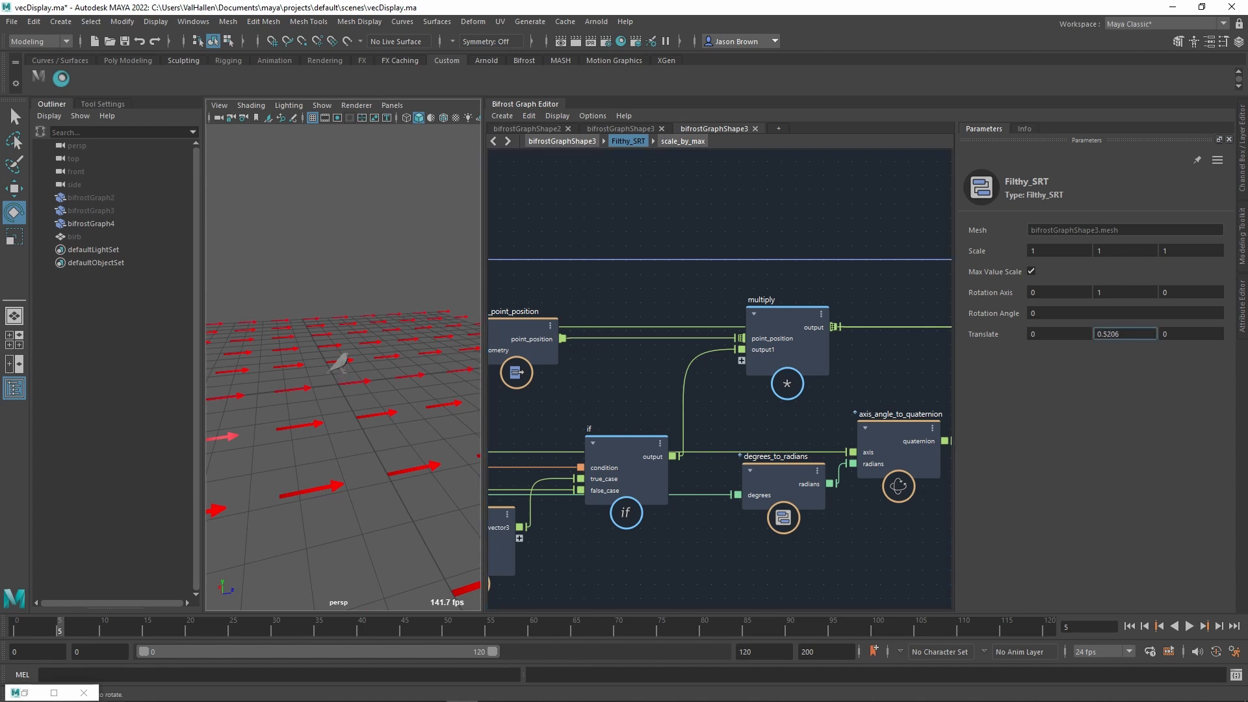
left_click_drag(1071, 345, 1036, 349)
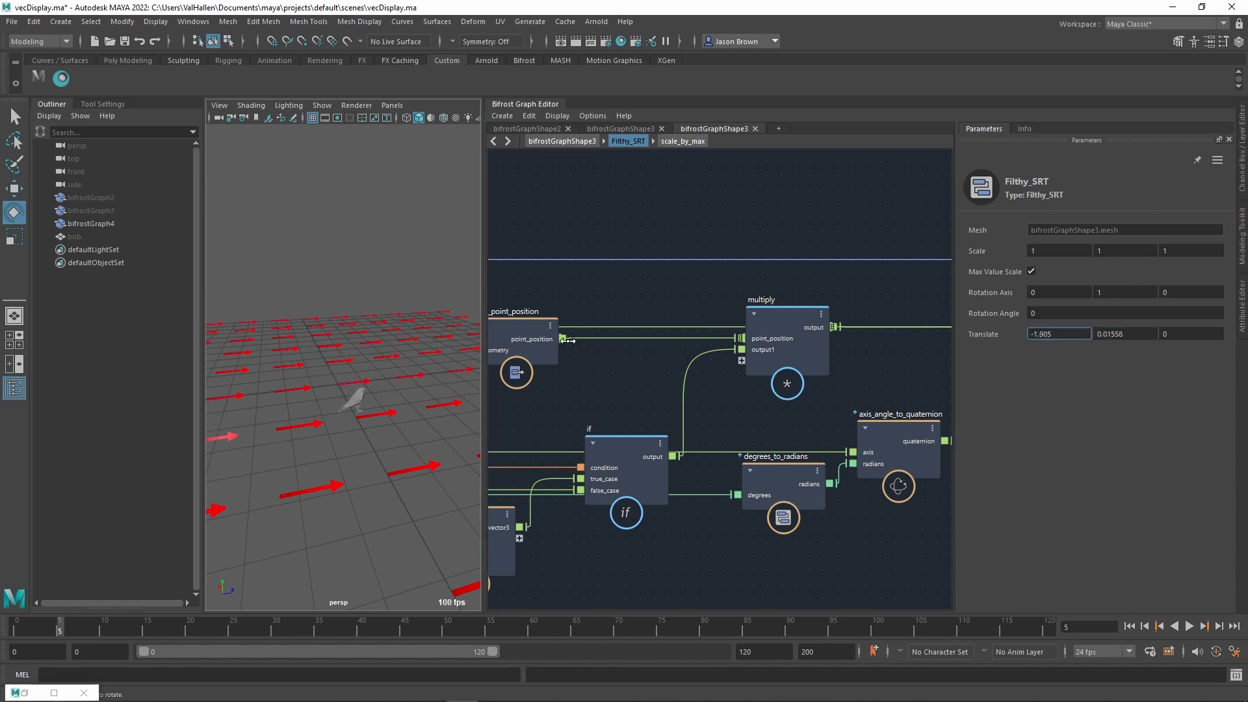
left_click_drag(1195, 346, 1221, 362)
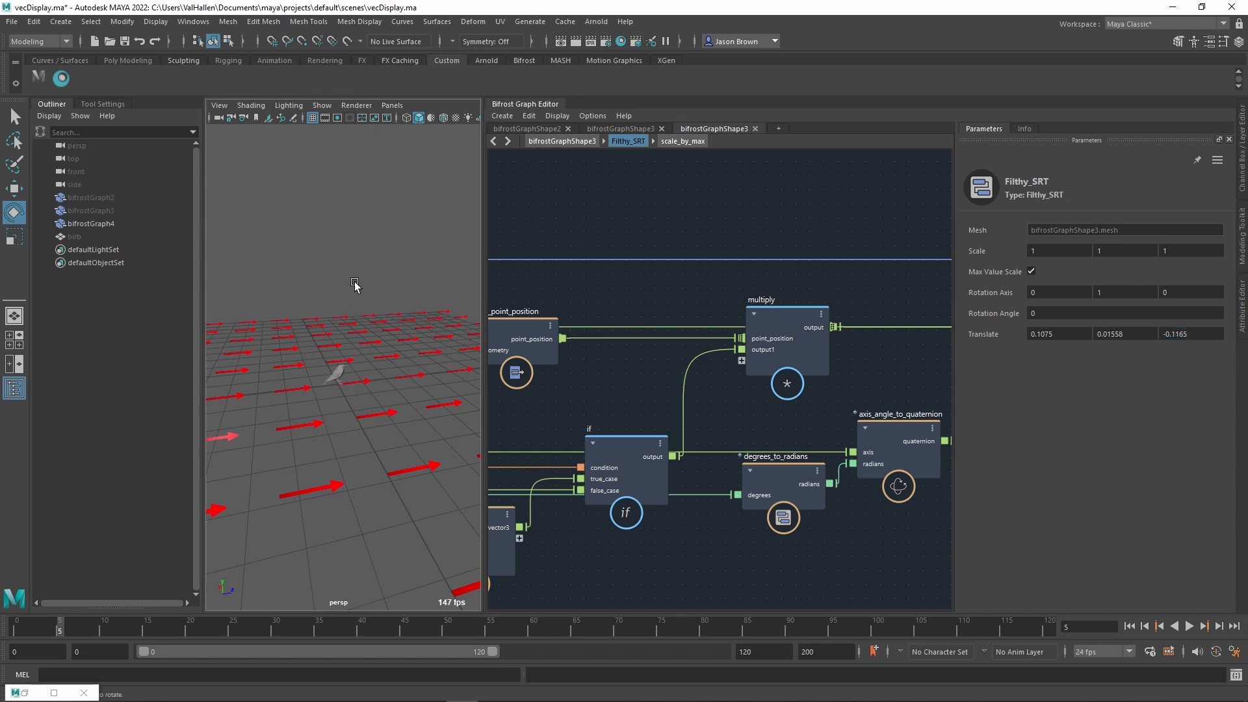
key("ctrl+z")
key("ctrl+z")
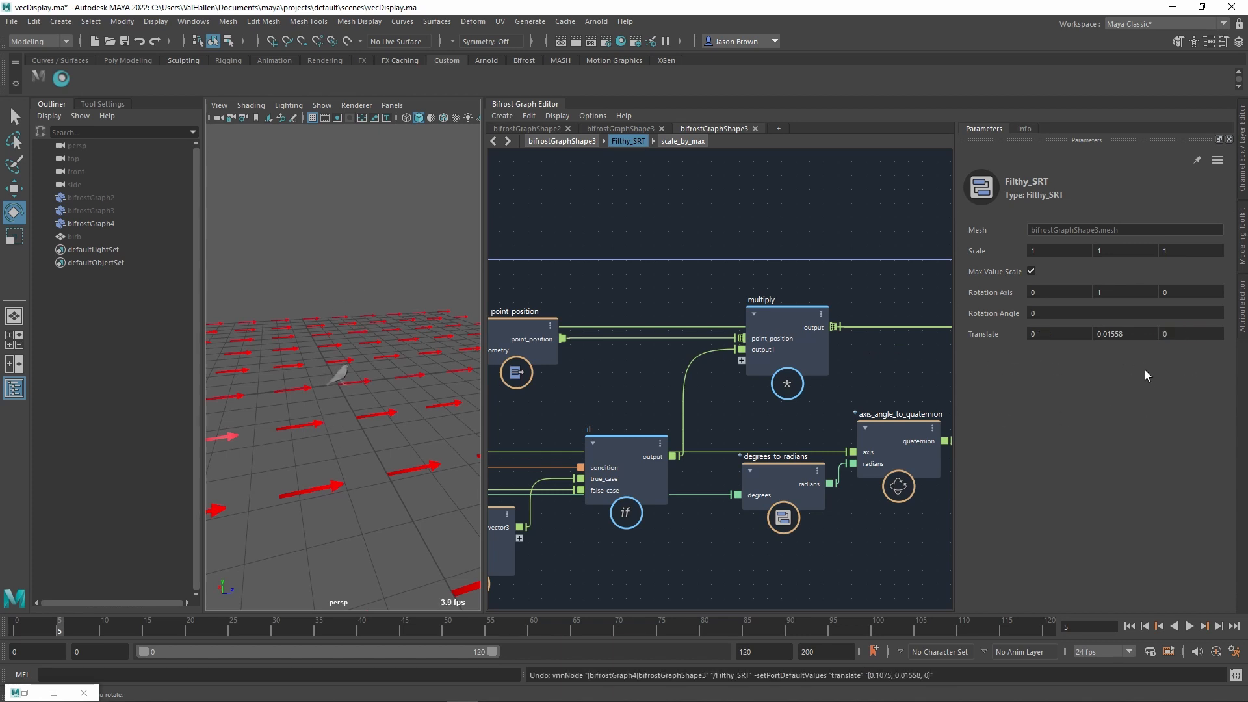
double_click(1134, 335)
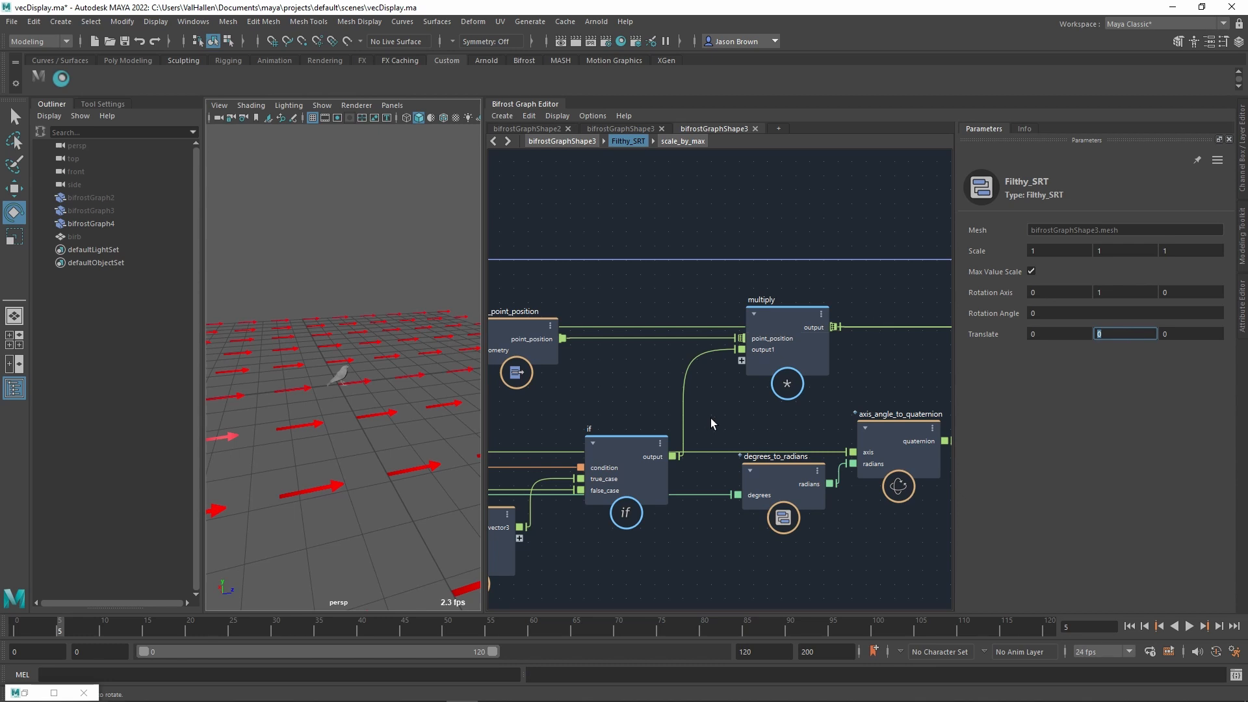
- Move set_point_position closer to the add node, and place the output node just after it
scroll(735, 446, "down", 2)
middle_click_drag(734, 446, 619, 512)
left_click_drag(709, 499, 997, 413)
left_click_drag(839, 330, 665, 331)
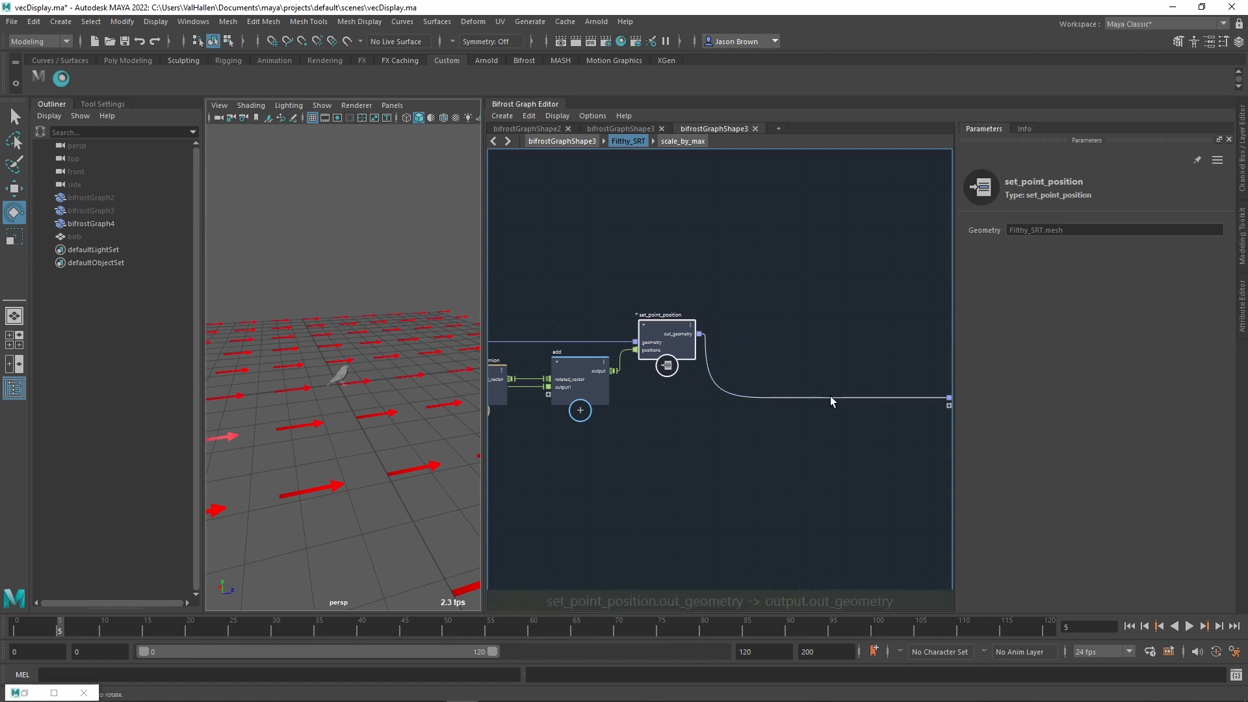
middle_click_drag(829, 396, 768, 380)
left_click_drag(902, 394, 701, 336)
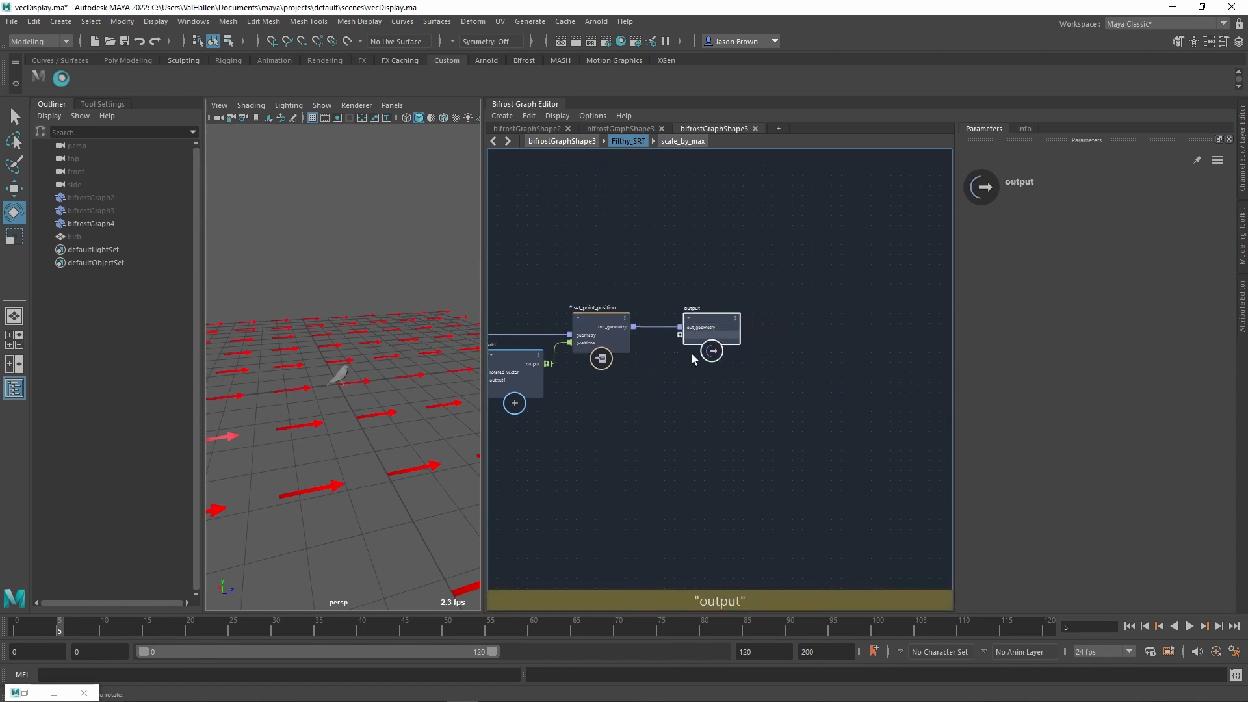
middle_click_drag(693, 360, 817, 308)
- Place the (0, 0, 1) float3 value node directly beneath create_mesh_plane
left_click_drag(357, 430, 375, 435, "alt")
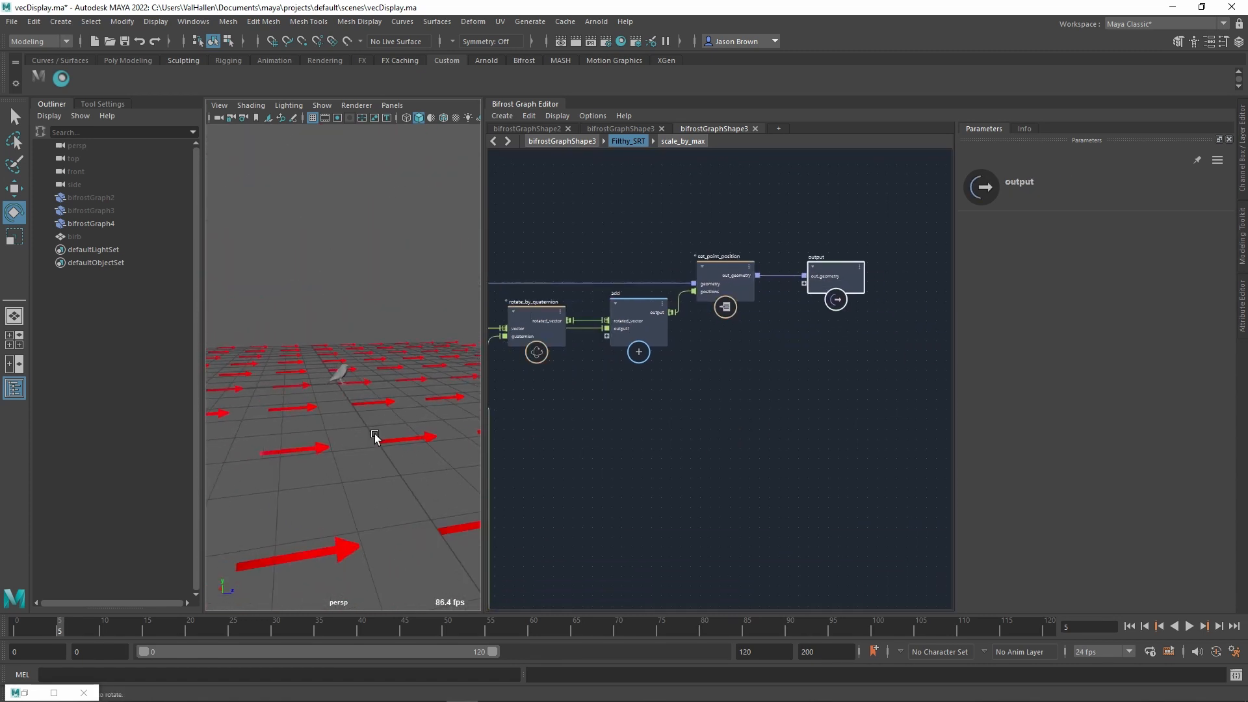
middle_click_drag(780, 533, 758, 323)
left_click(701, 463)
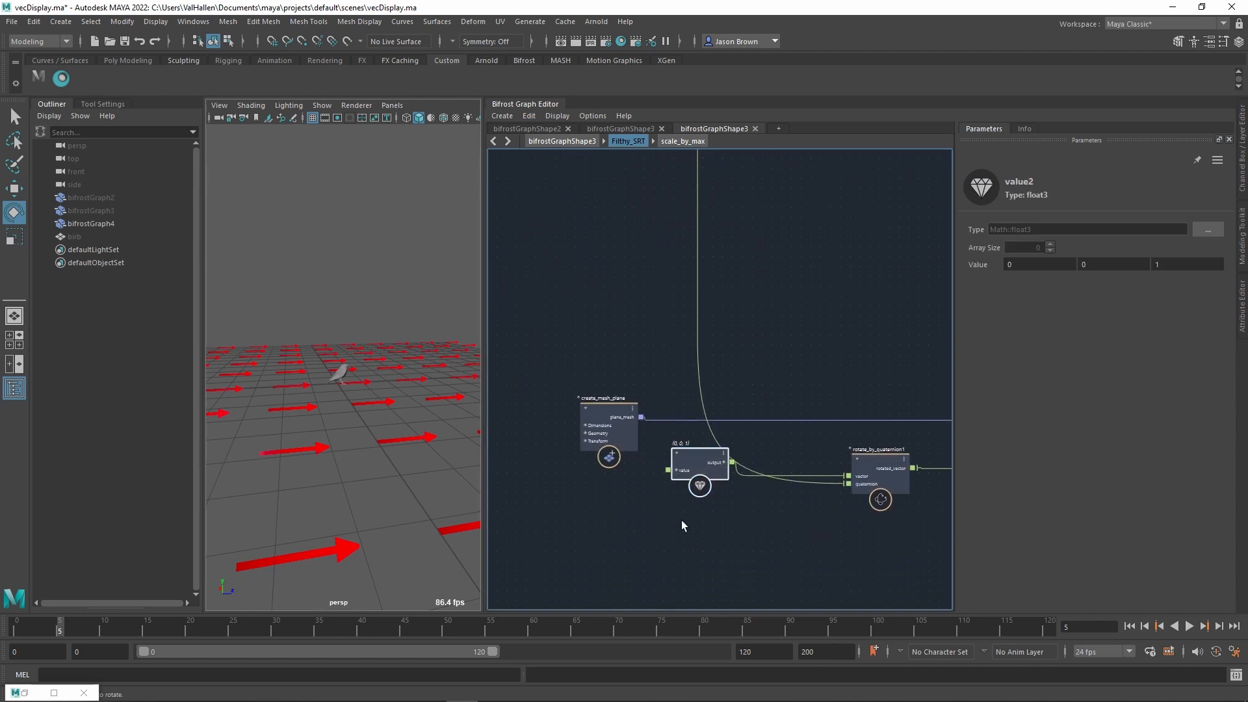
left_click_drag(706, 474, 614, 505)
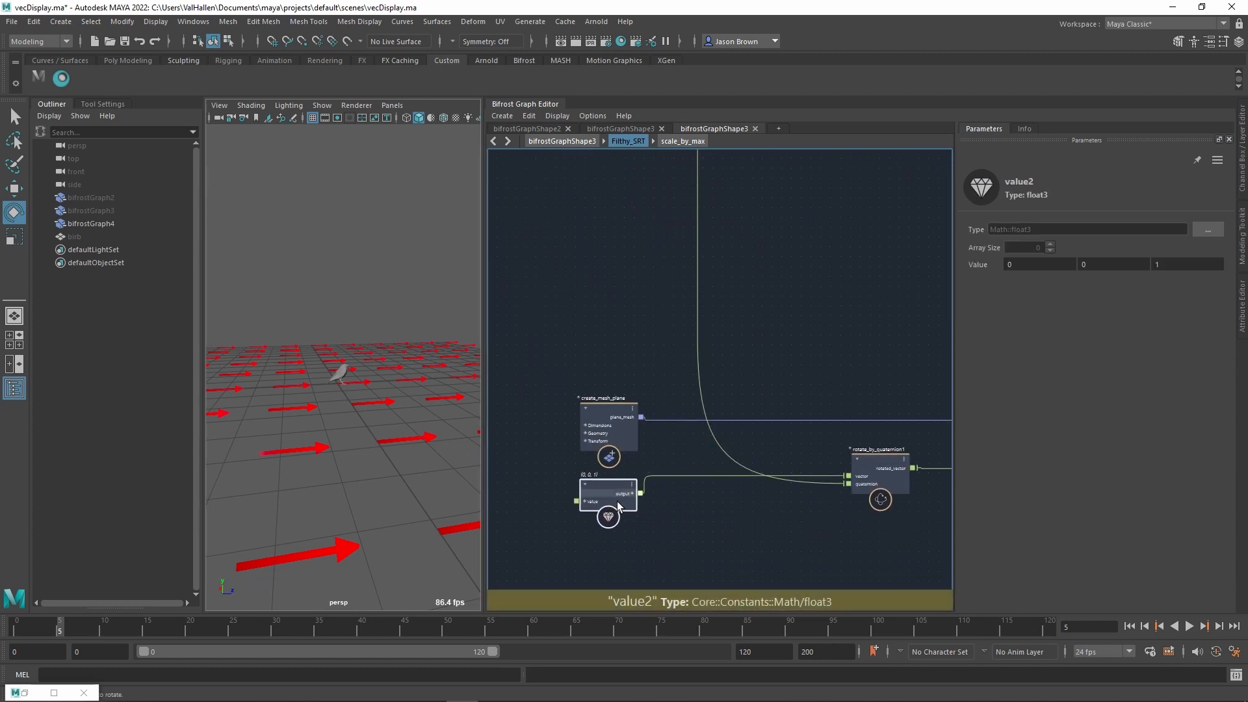
- Move the vector display nodes, from create_mesh_plane and the (0, 0, 1) value through to terminal, up beneath the rotation nodes
middle_click_drag(677, 459, 746, 468)
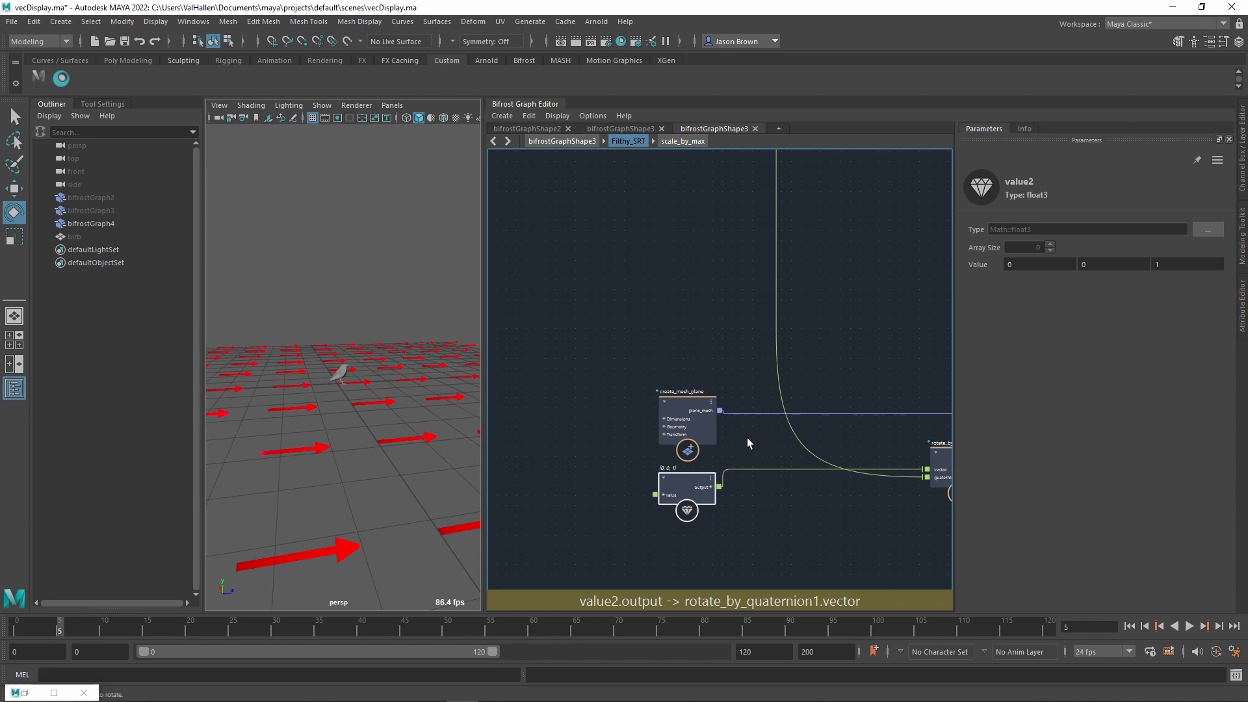
scroll(728, 390, "down", 4)
middle_click_drag(925, 482, 738, 451)
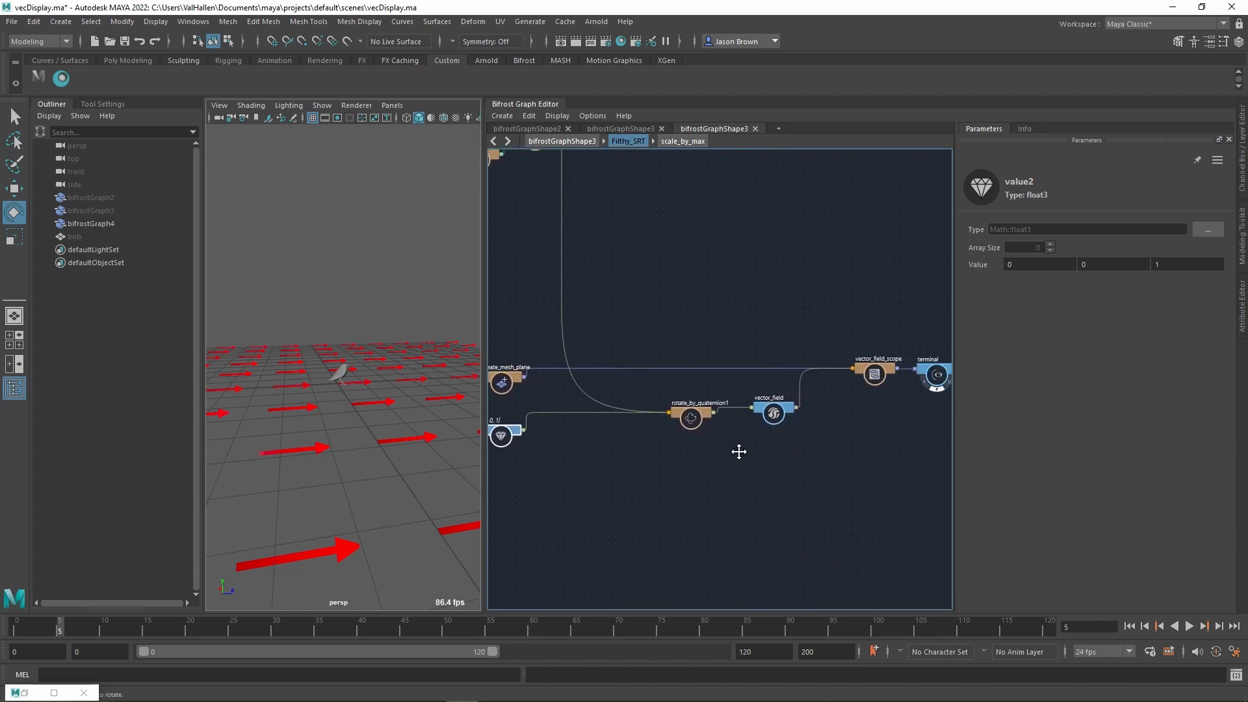
scroll(793, 446, "down", 2)
left_click_drag(554, 480, 950, 357)
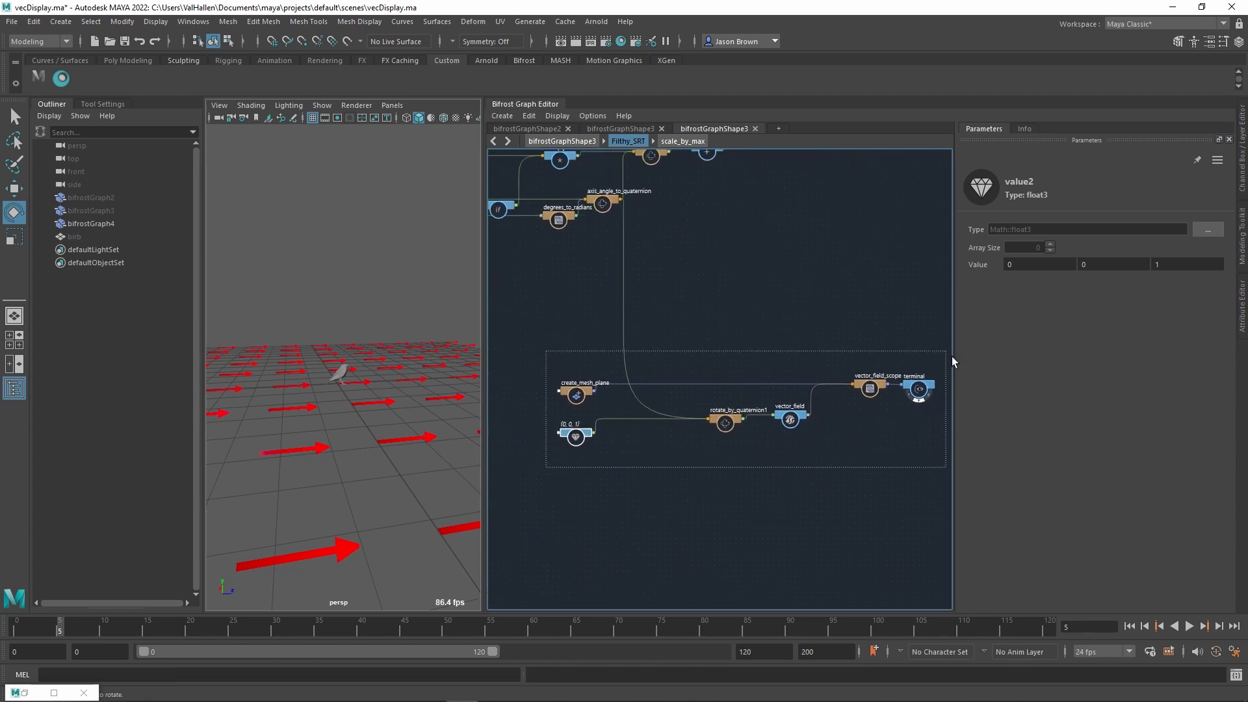
middle_click_drag(587, 403, 624, 444)
left_click_drag(622, 444, 605, 293)
middle_click_drag(664, 330, 759, 505)
left_click(758, 505)
- Expose the (0, 0, 1) value node's value as a new port on the input node, and name it forward_vector
scroll(758, 506, "up", 5)
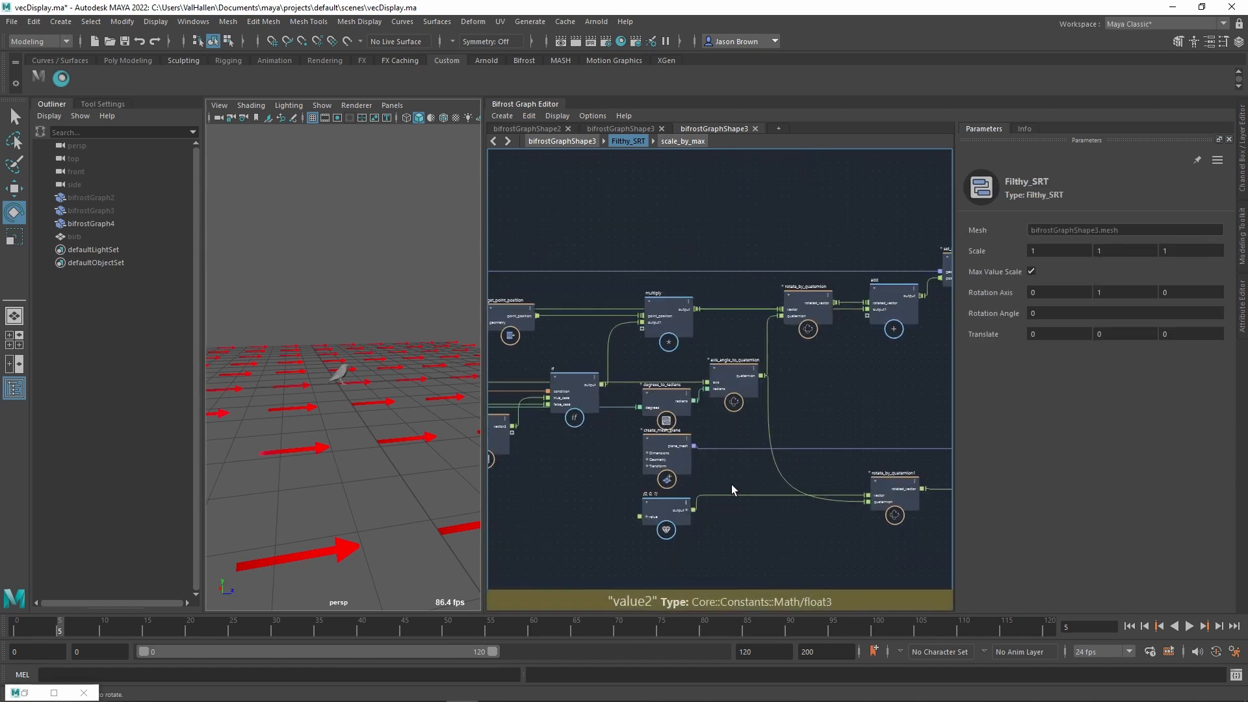
left_click(720, 490)
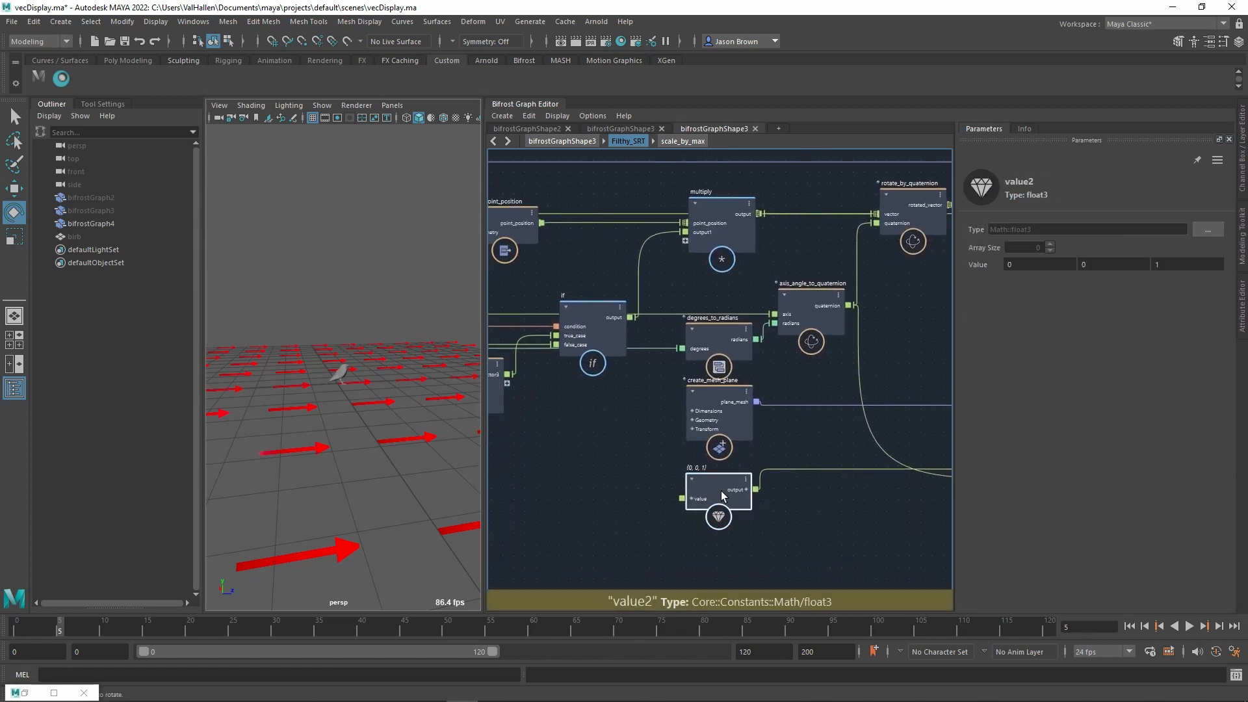
middle_click_drag(669, 504, 746, 495)
left_click_drag(759, 490, 784, 470)
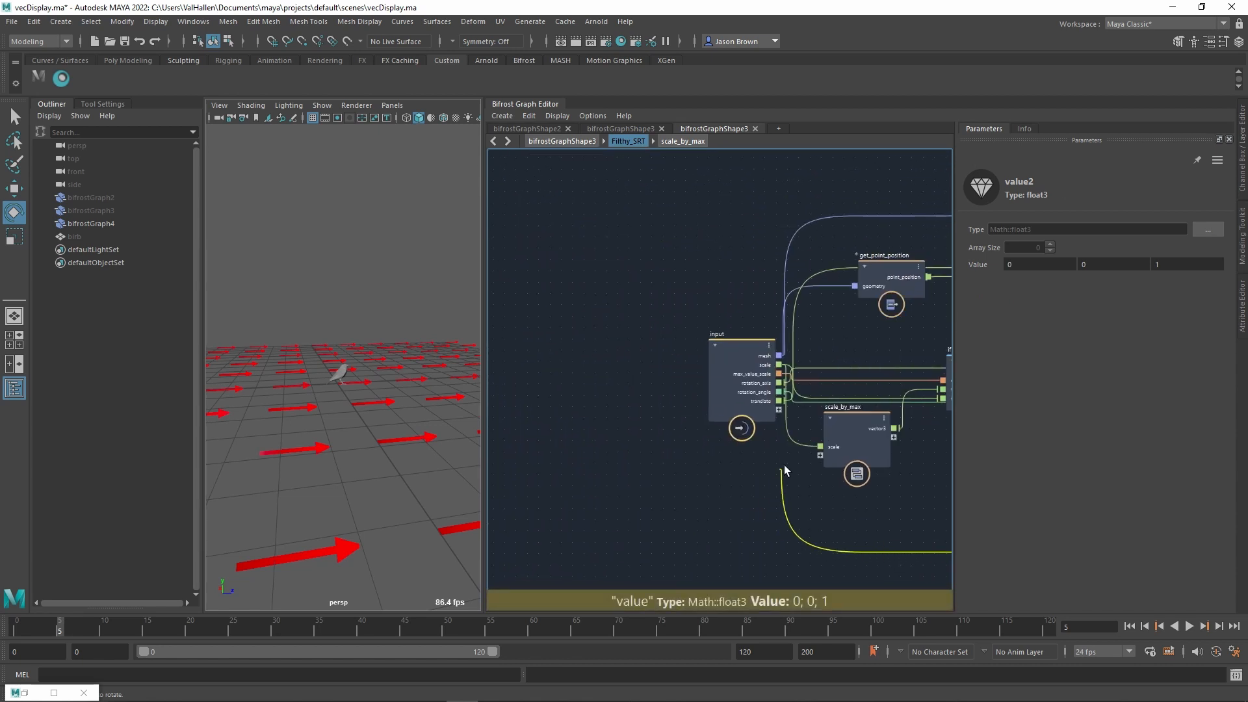
left_click_drag(786, 419, 785, 420)
right_click(769, 410)
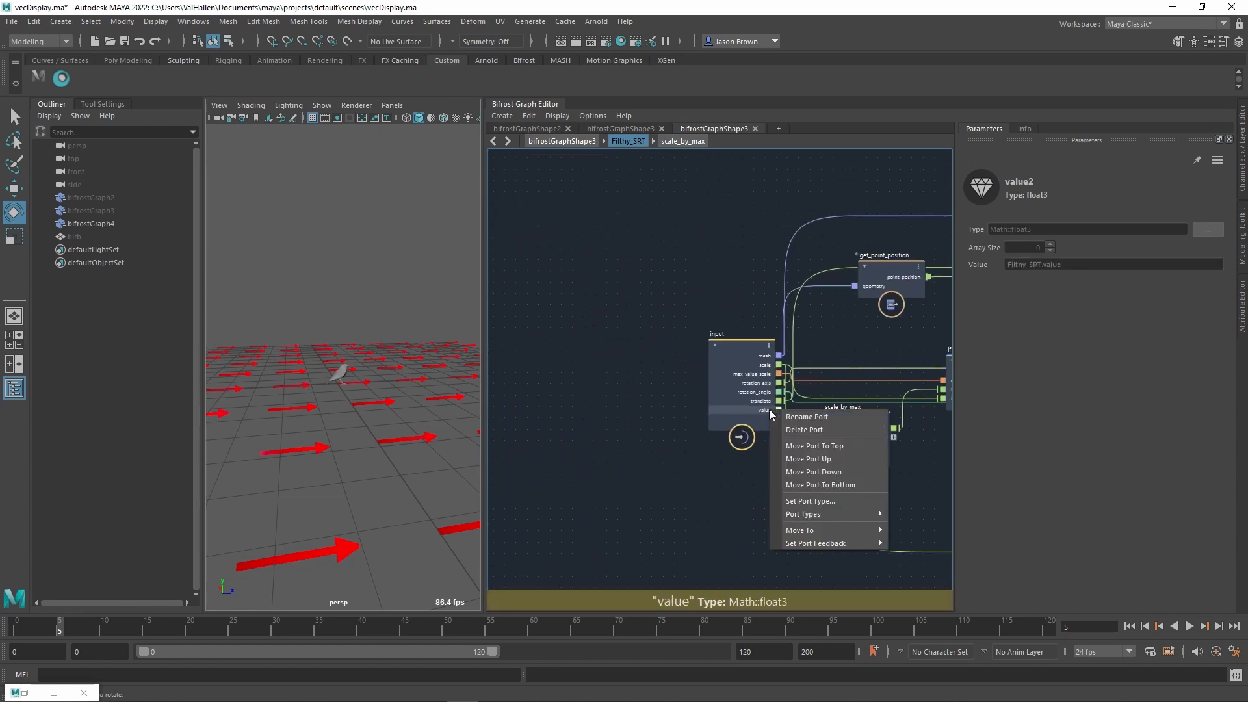
left_click(793, 416)
type("fore")
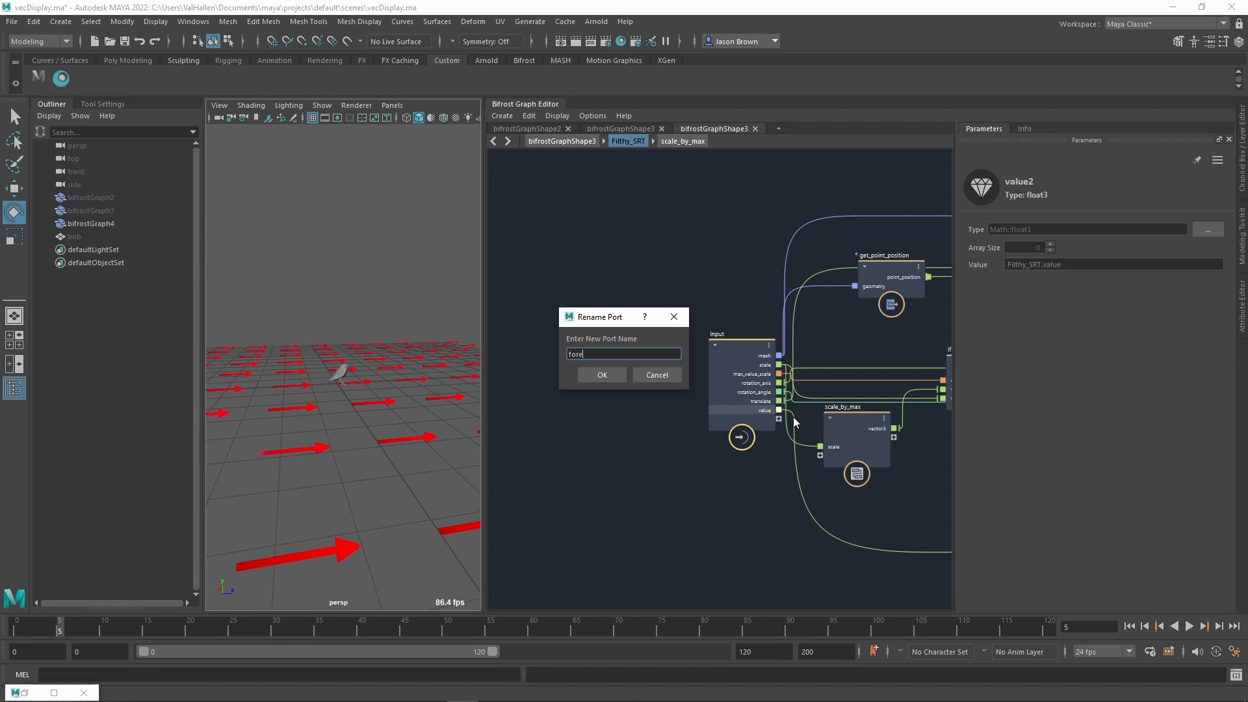
type("ard vector")
key("Return")
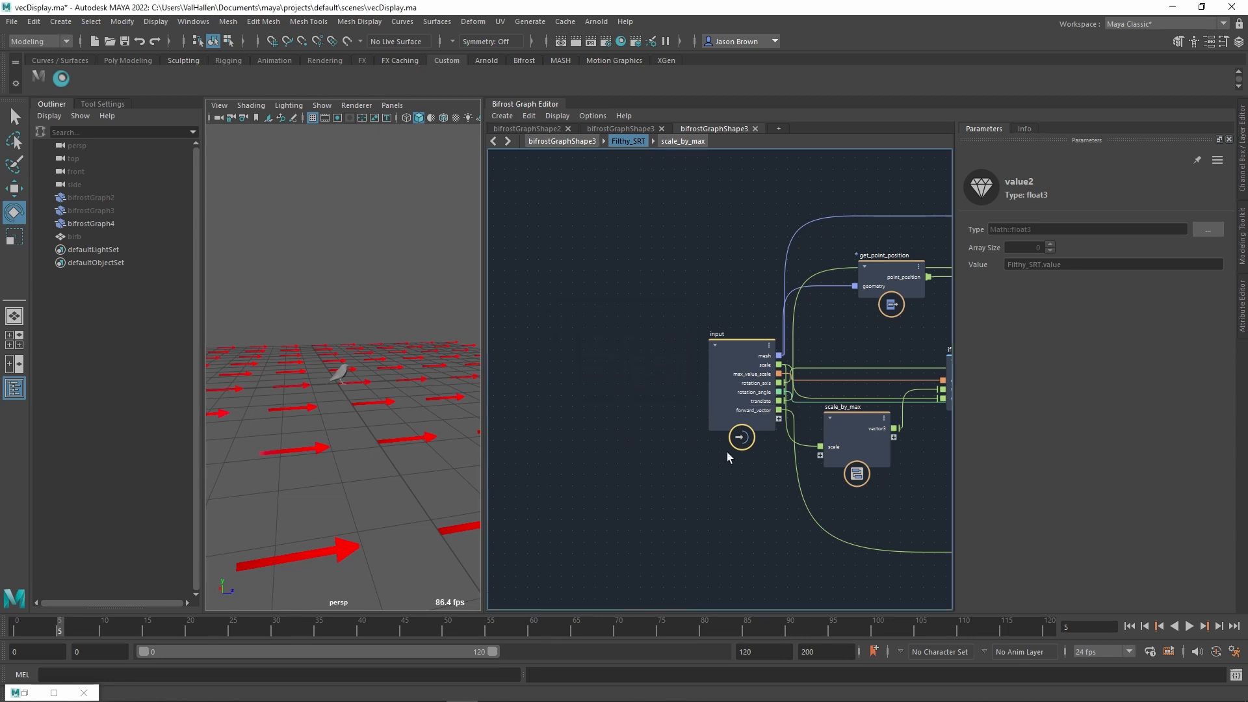
- Test the compound's Forward Vector with the values 1, 0, 0 and 0, 1, 0
left_click(761, 357)
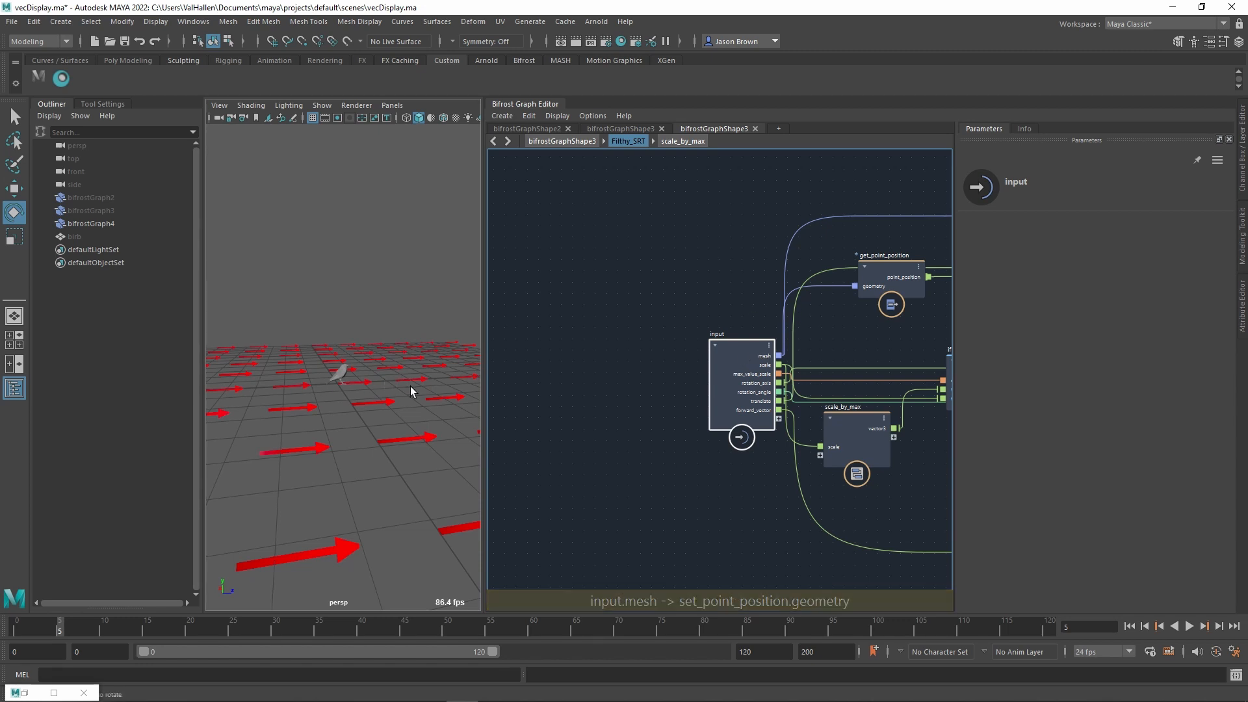
left_click(698, 299)
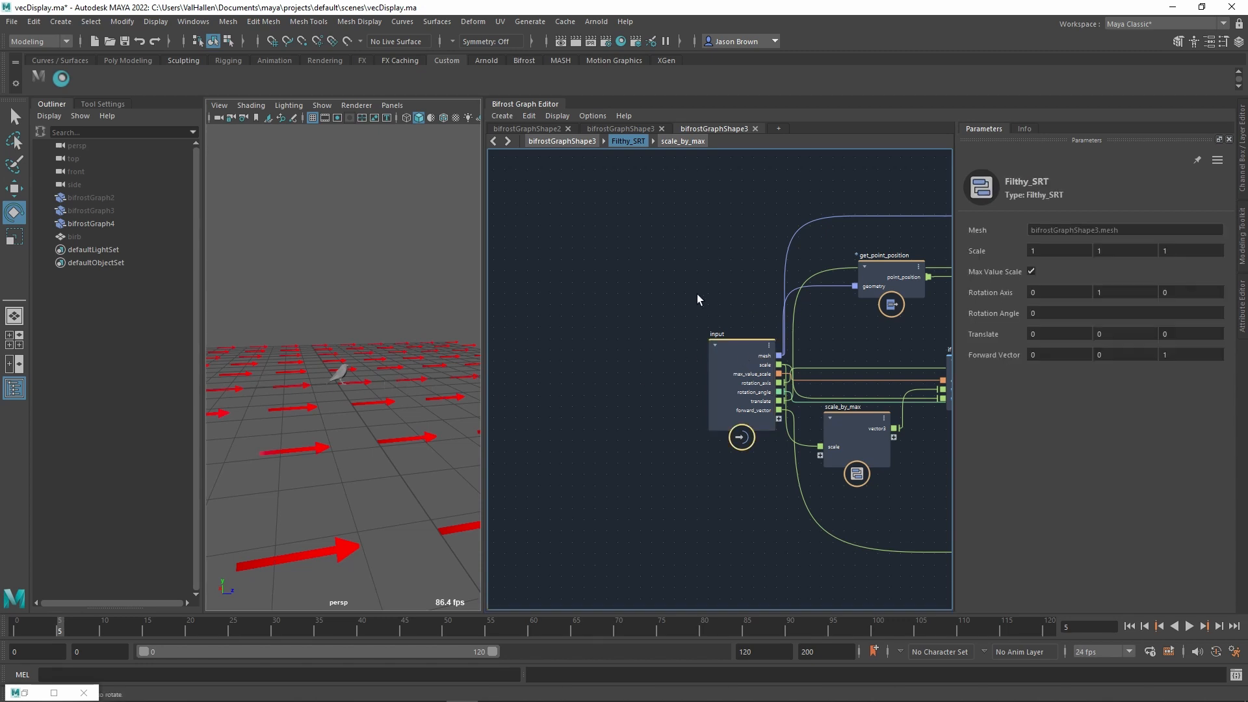
double_click(1180, 359)
type("0")
key("Return")
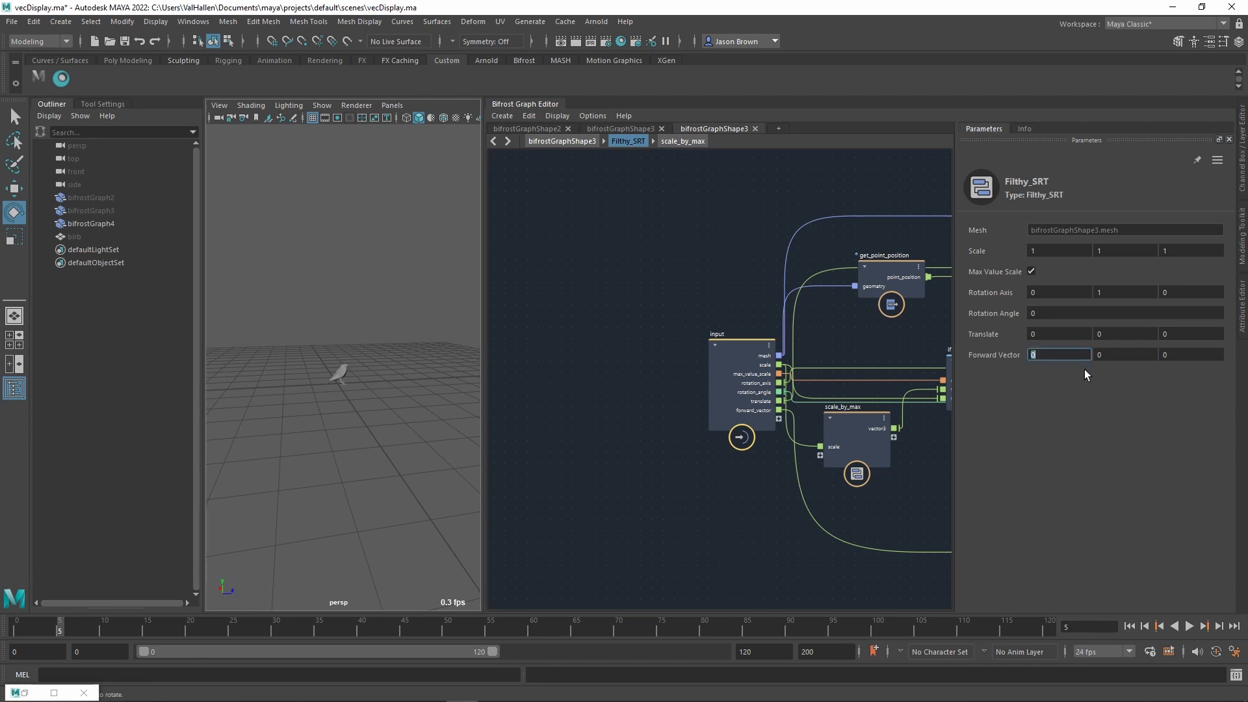
type("1")
key("Return")
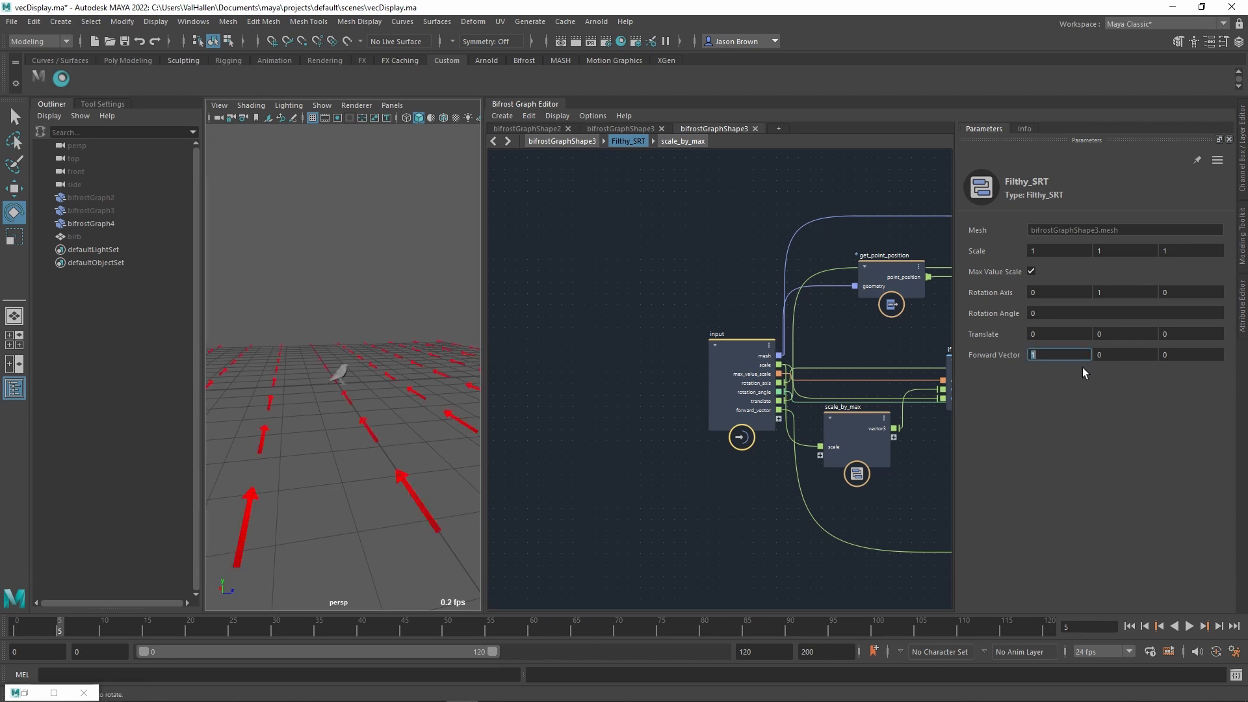
type("0")
key("Tab")
type("1")
key("Return")
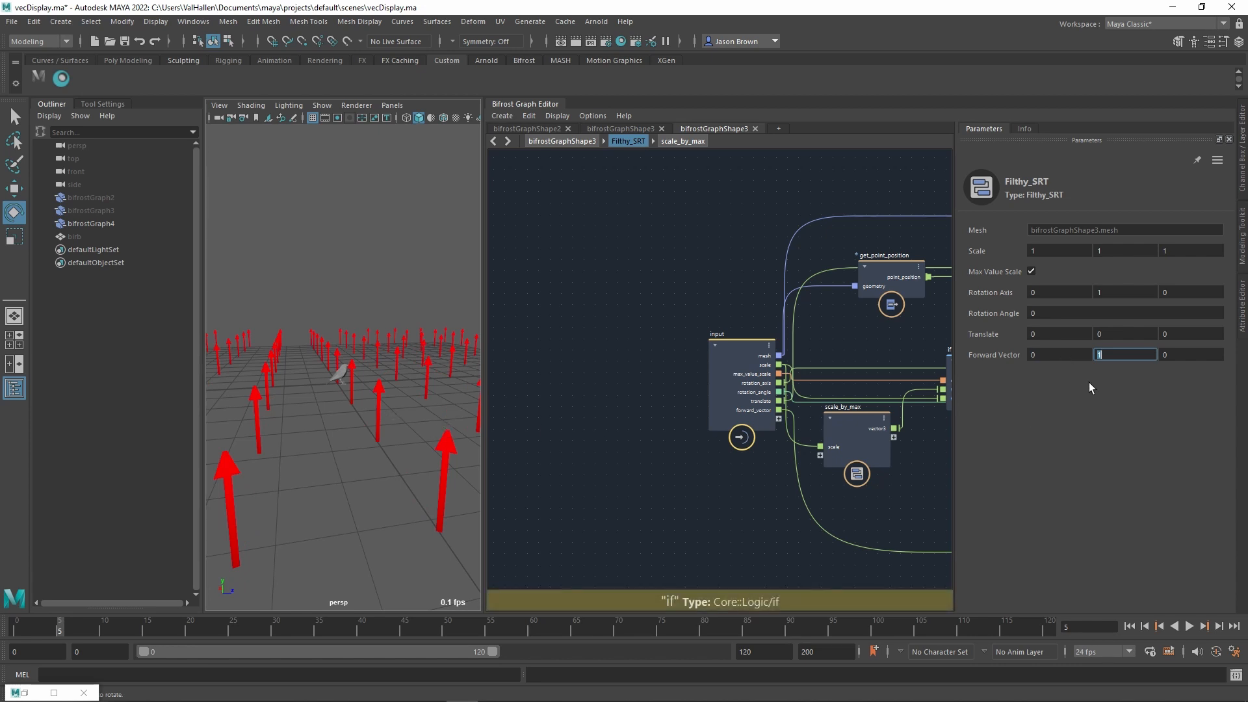
- Try the Forward Vector at 1, 0, 0 once more, and reset it to 0, 0, 1
type("0")
key("shift+Tab")
type("1")
key("shift+Tab")
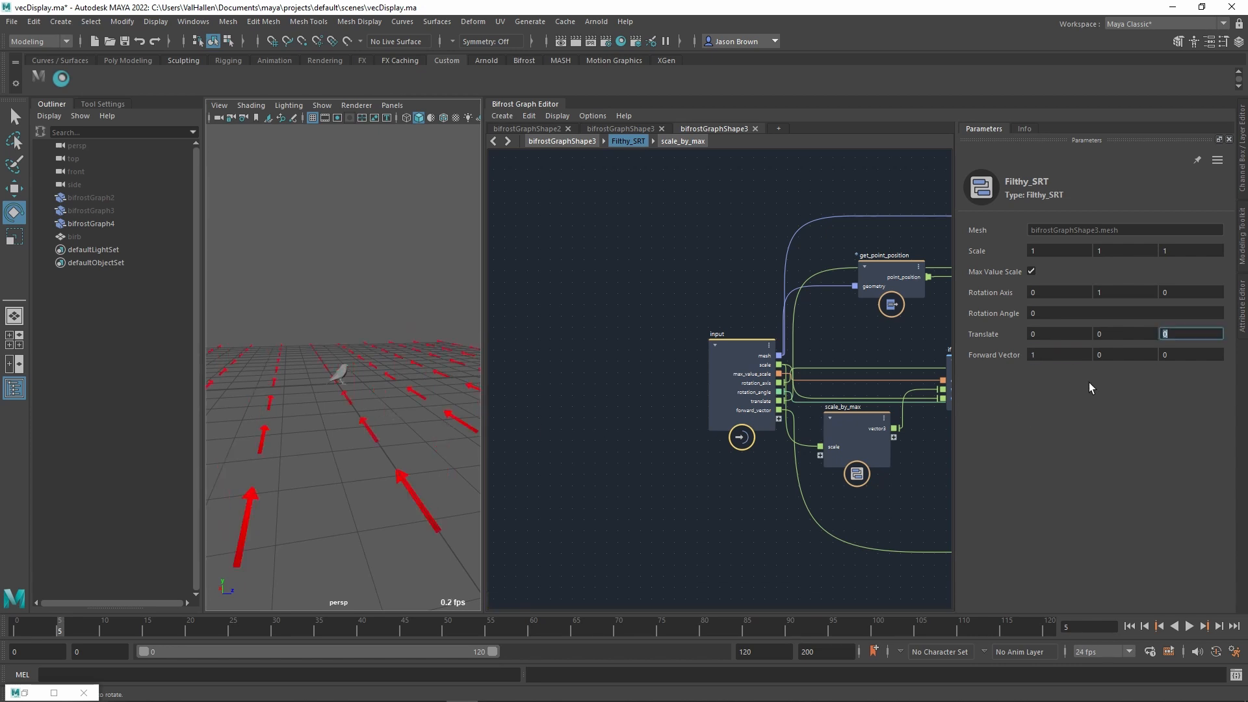
key("Tab")
type("0")
key("Tab")
key("Tab")
type("1")
key("Return")
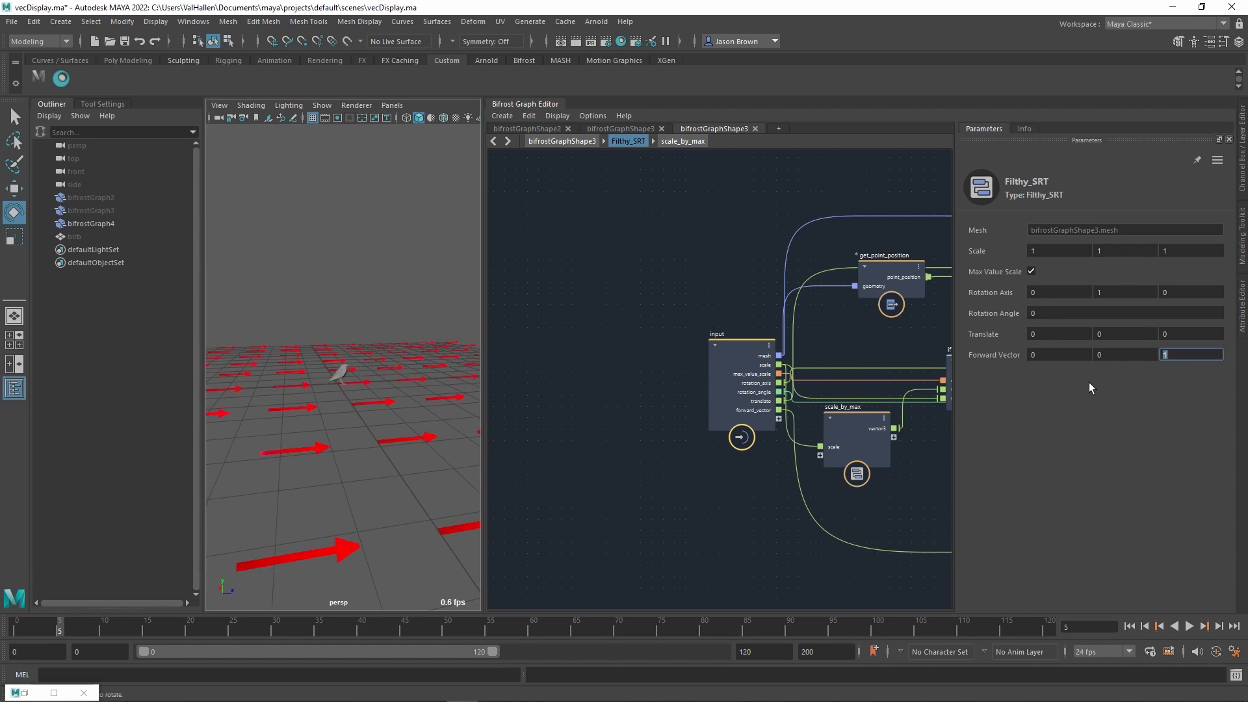
- Move create_mesh_plane away from degrees_to_radians and place it beneath the if node
left_click_drag(361, 383, 419, 403, "alt")
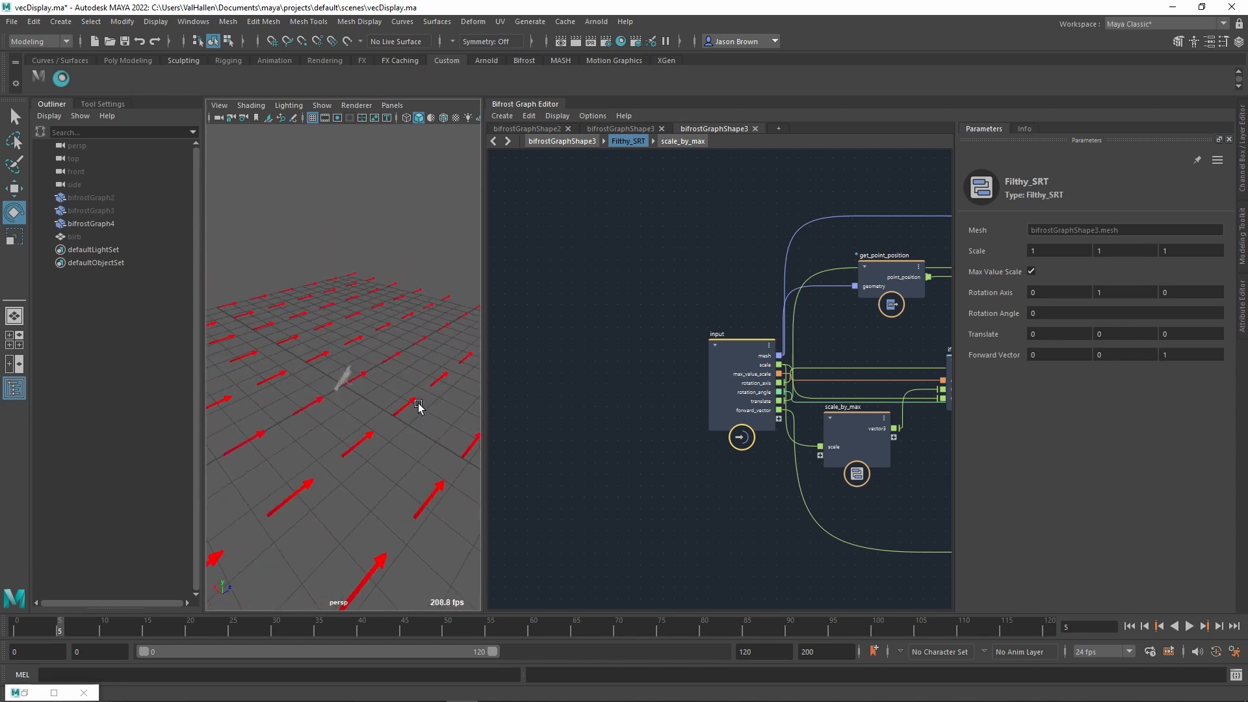
middle_click_drag(840, 473, 621, 440, "alt")
middle_click_drag(806, 458, 433, 371, "alt")
middle_click_drag(736, 456, 917, 472, "alt")
middle_click_drag(781, 427, 905, 451, "alt")
left_click_drag(830, 403, 740, 408)
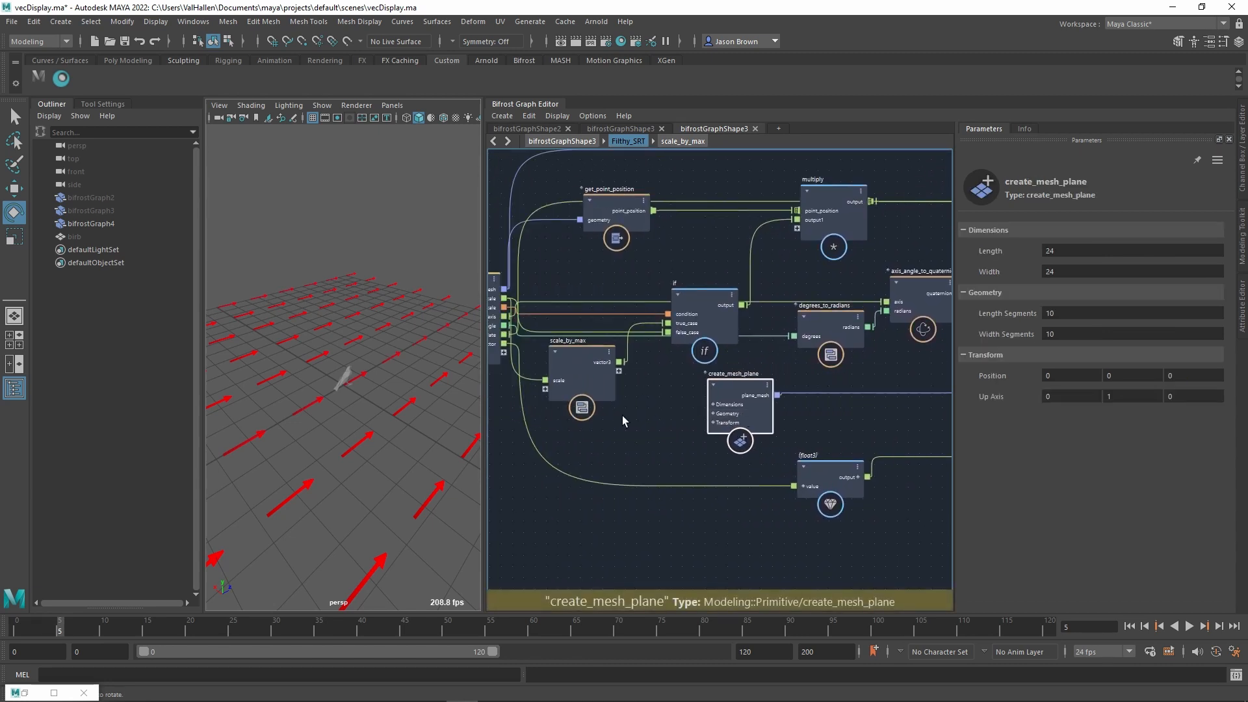
- Shift the input node slightly away from scale_by_max, and expose create_mesh_plane's length and width as new ports on it
left_click_drag(455, 414, 365, 414, "alt")
scroll(367, 412, "down", 8)
scroll(367, 412, "up", 7)
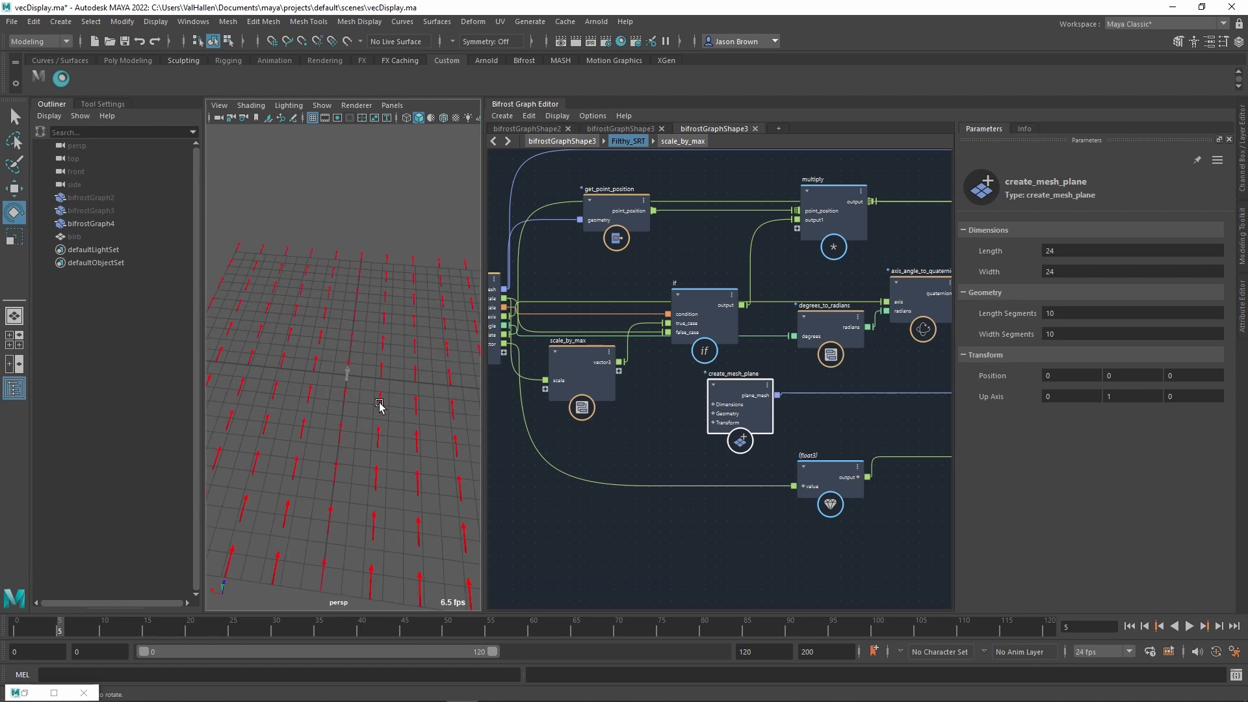
scroll(522, 394, "up", 1)
middle_click_drag(718, 435, 788, 413, "alt")
left_click(739, 386)
left_click_drag(582, 338, 551, 342)
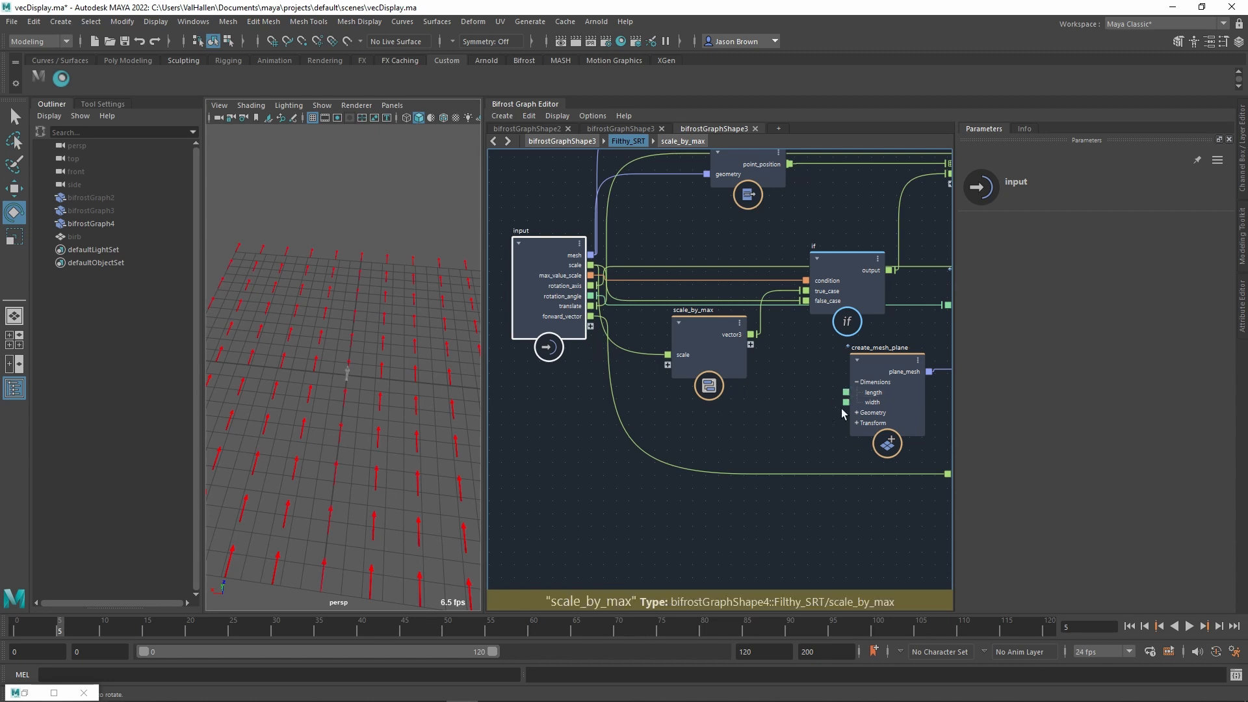
left_click_drag(847, 393, 590, 325)
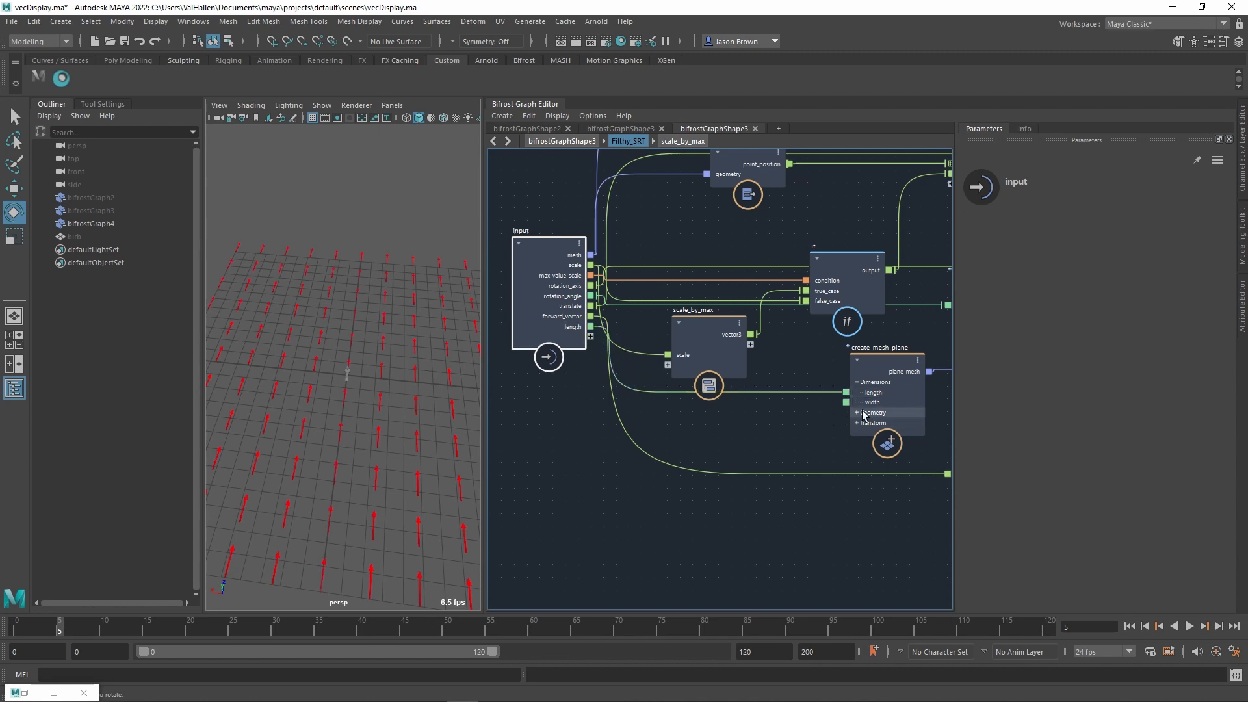
left_click_drag(634, 383, 591, 336)
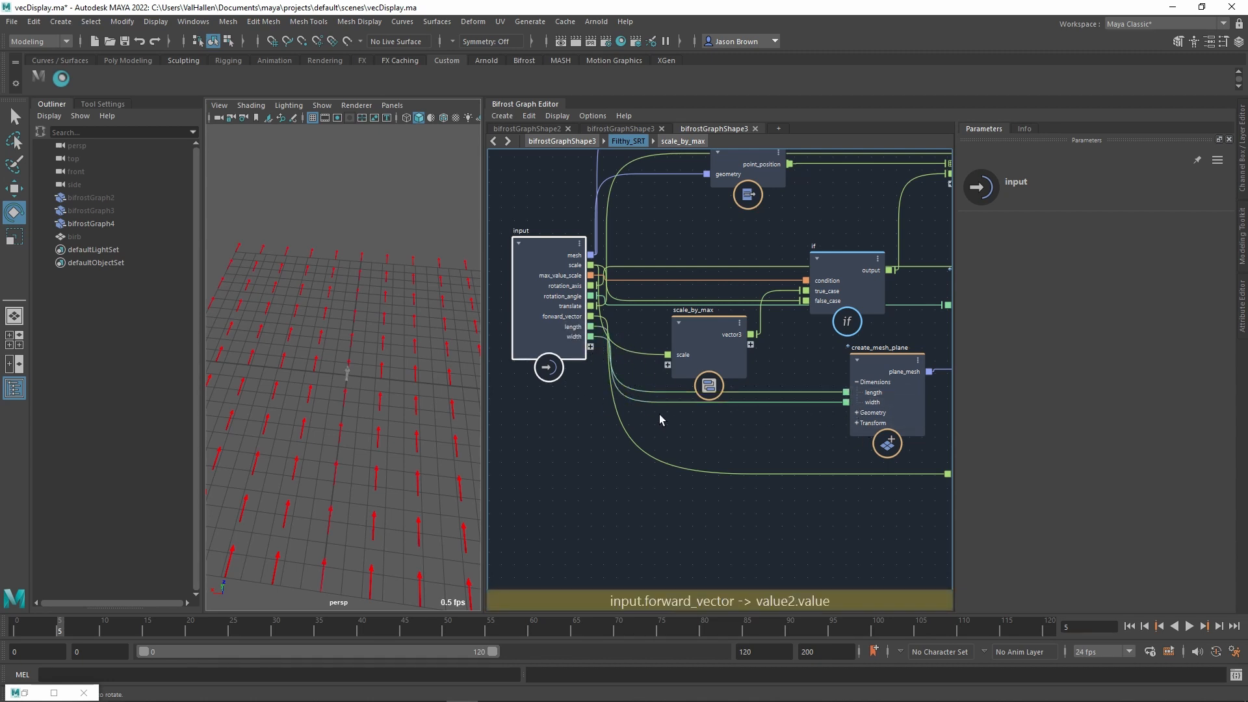
- Expand create_mesh_plane's Geometry ports, and test a Length Segments value of 9 before undoing that change
left_click(872, 415)
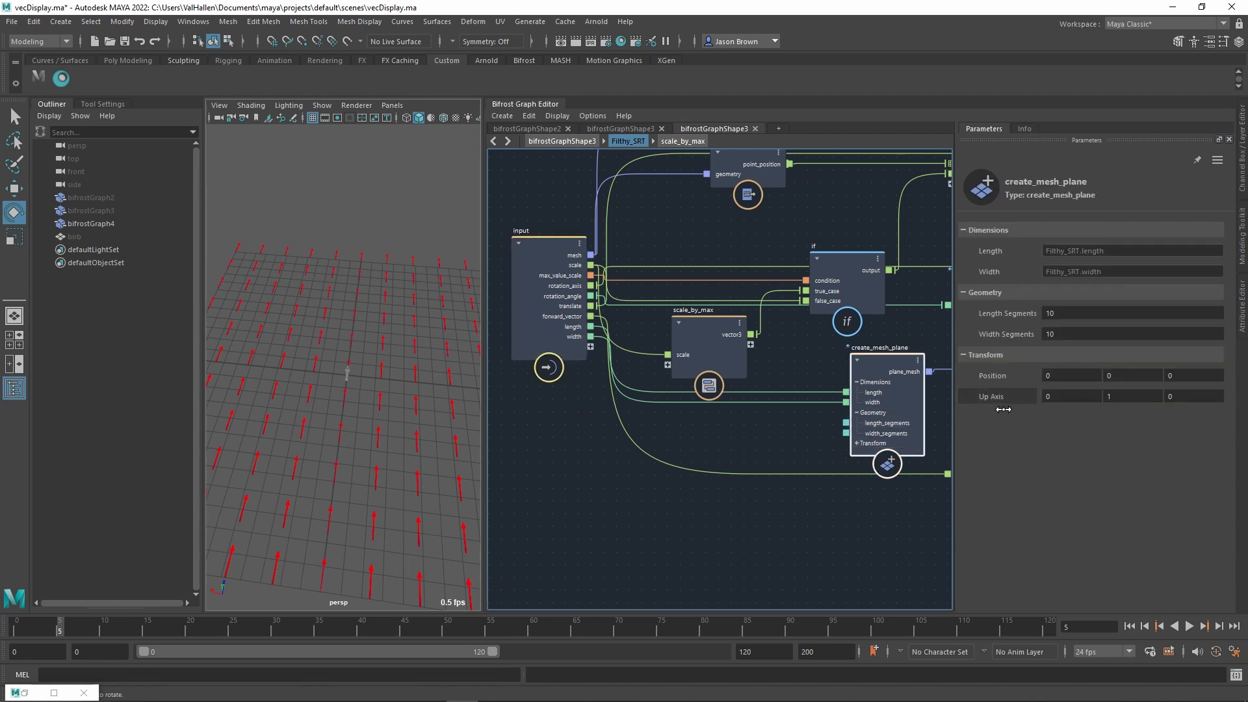
left_click_drag(1071, 319, 1085, 347)
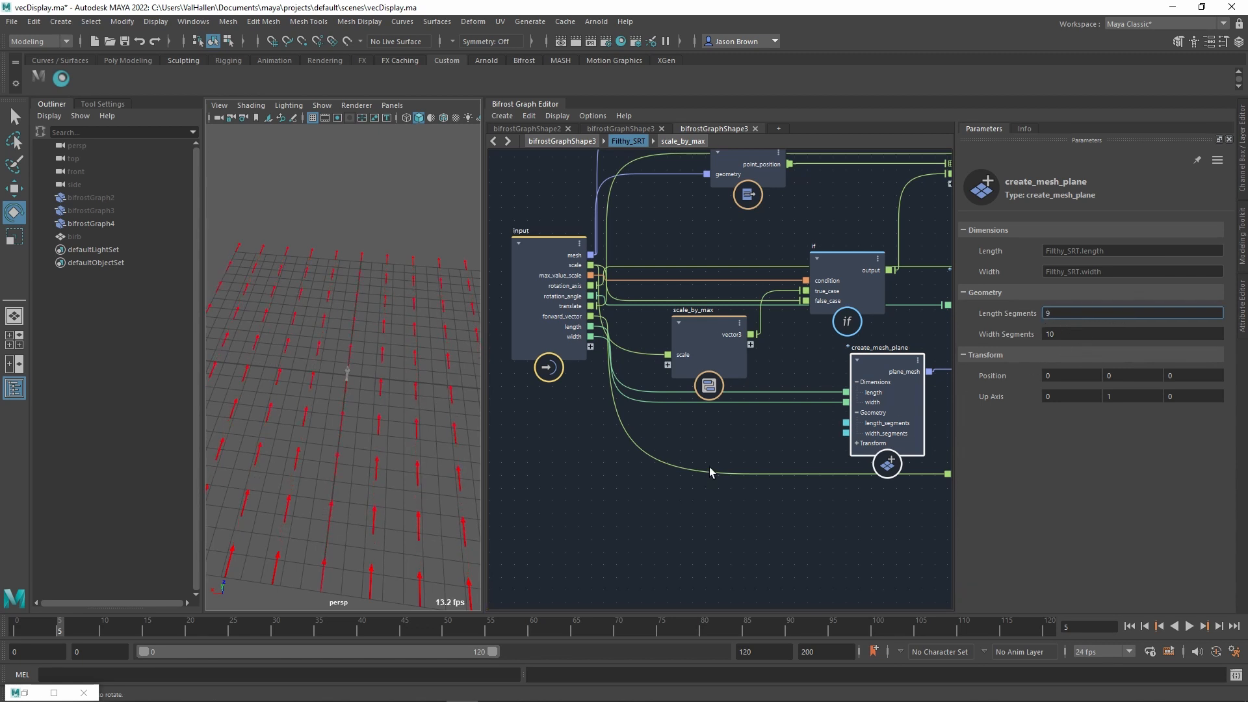
key("ctrl+z")
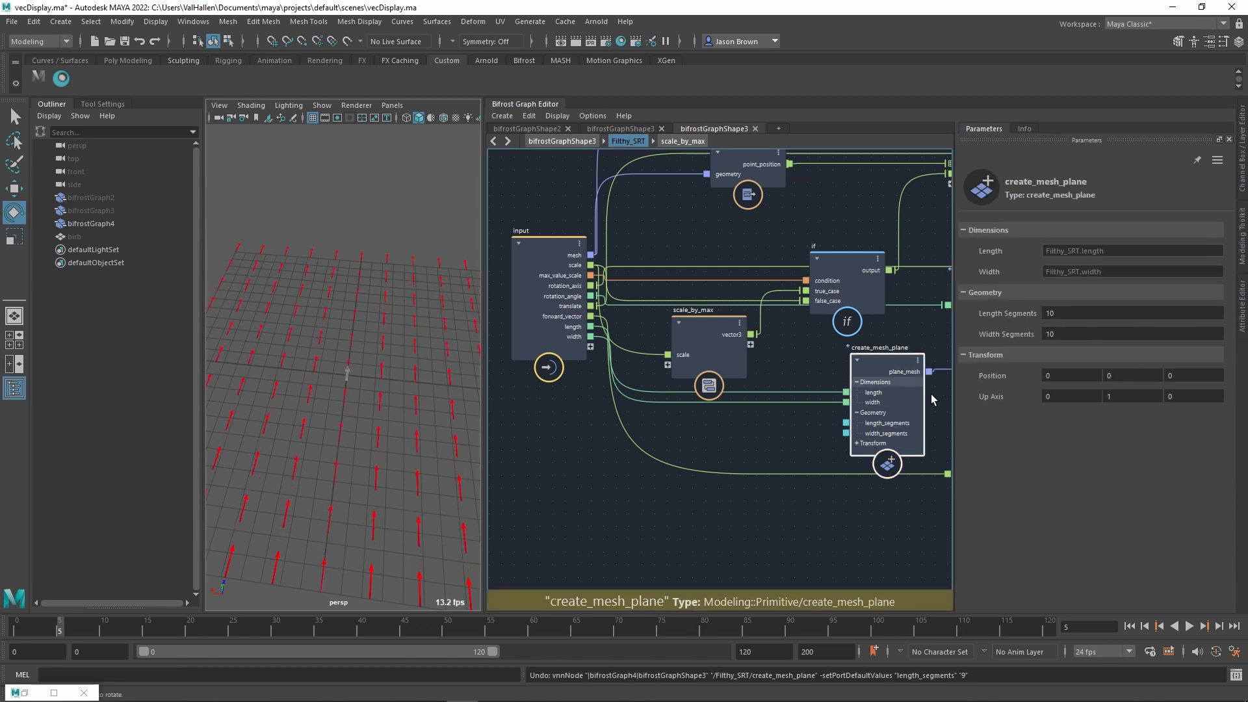
- Set the Filthy_SRT compound's Length and Width both to 6
middle_click_drag(931, 394, 907, 389, "alt")
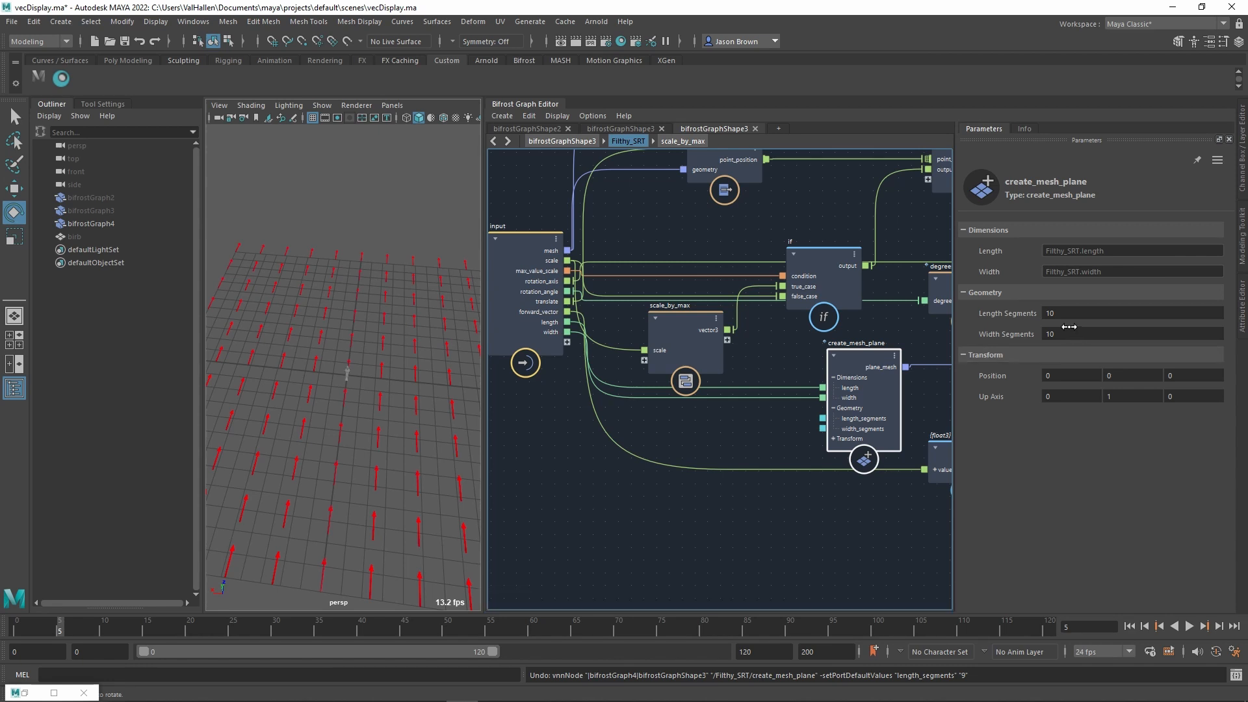
left_click(765, 457)
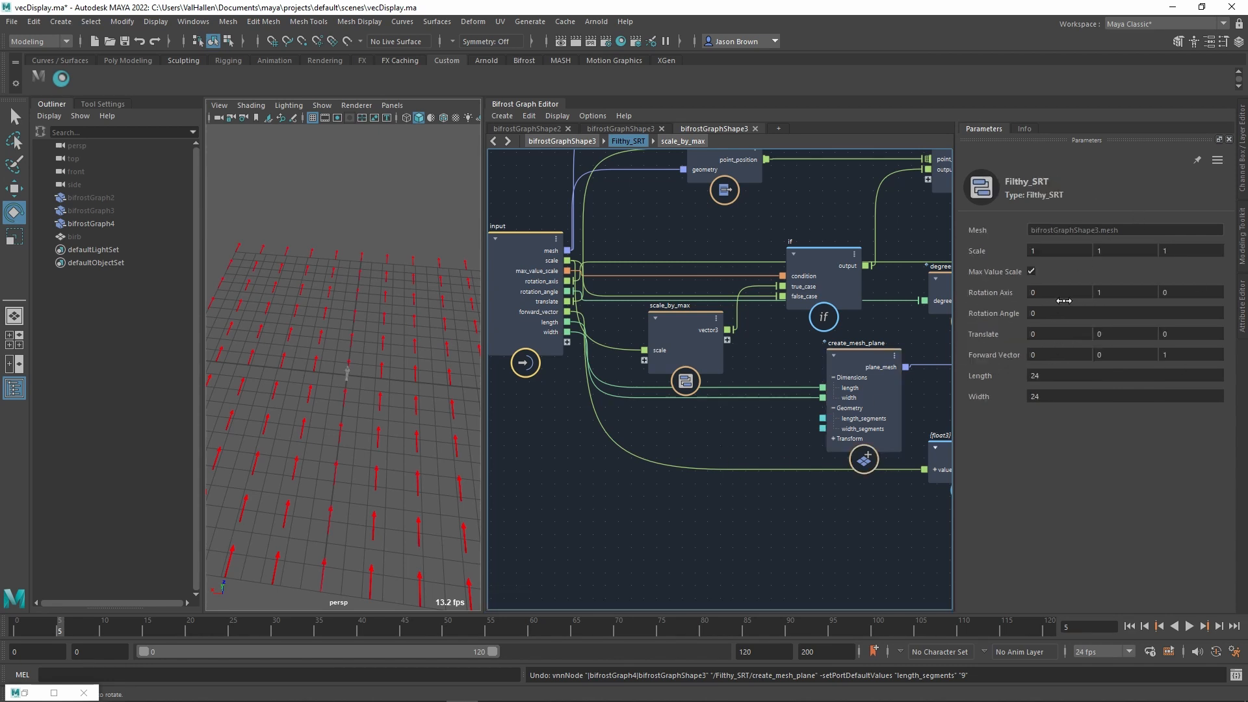
left_click(1121, 377)
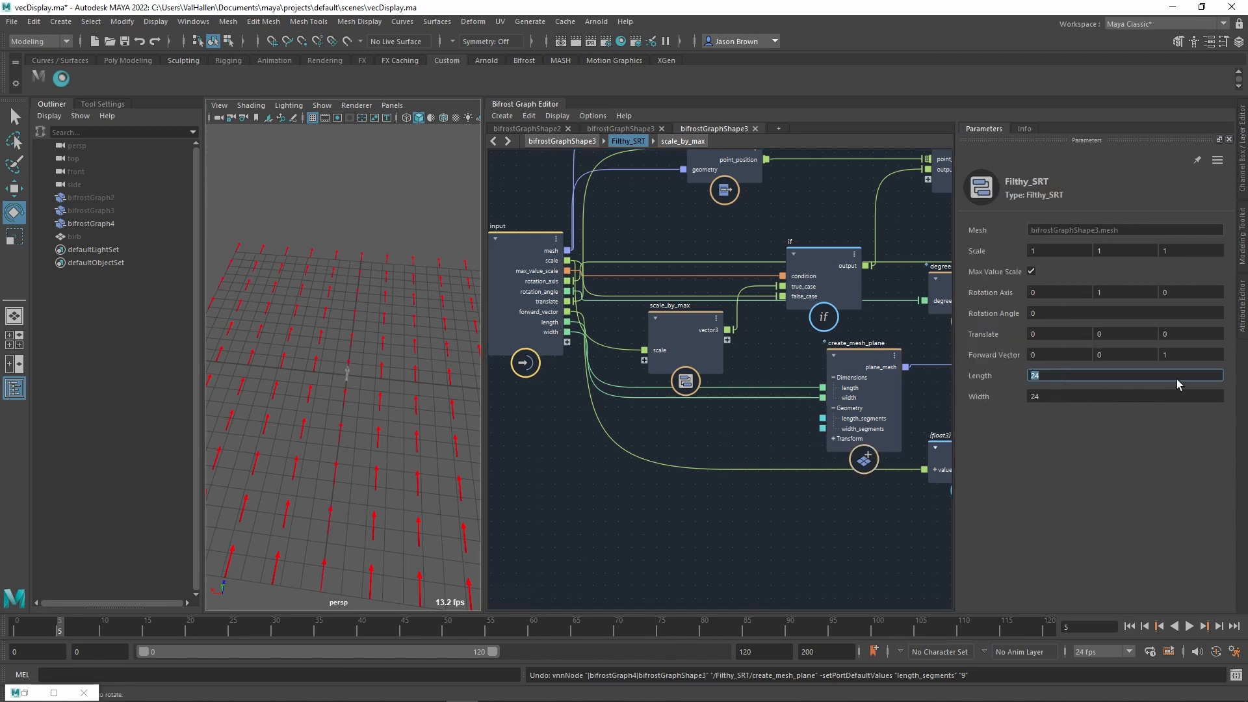
type("6")
key("Return")
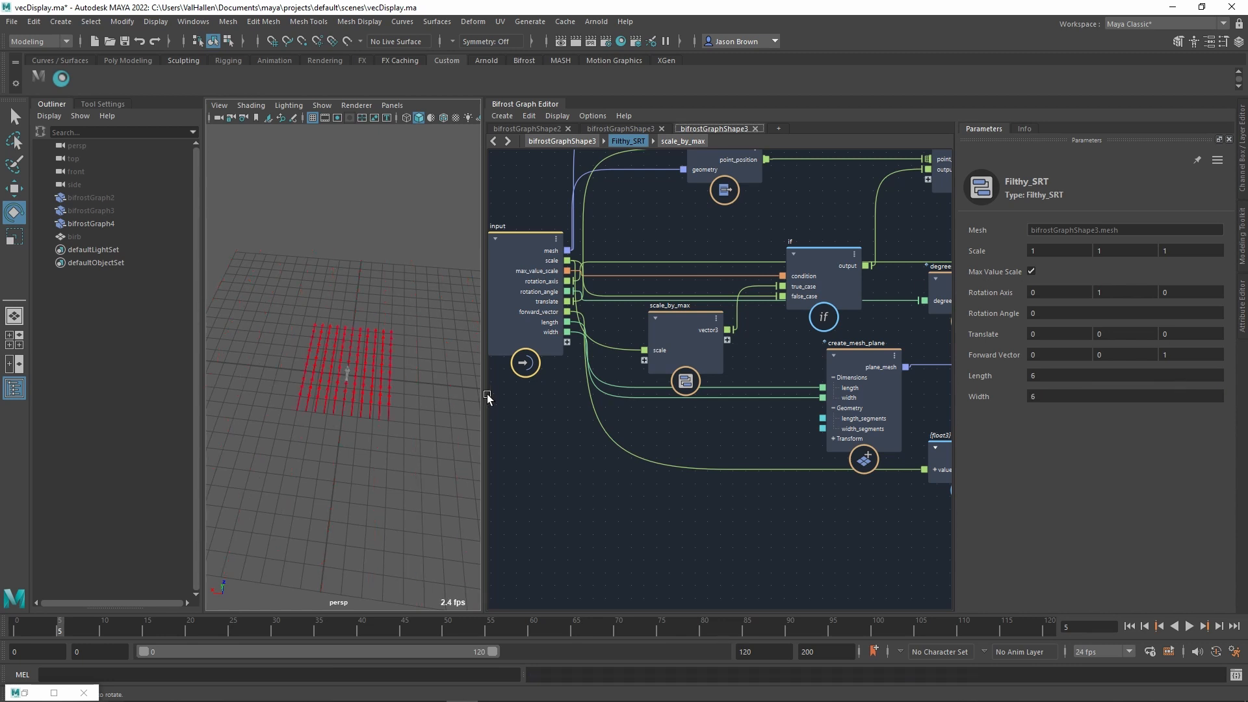
- Shift create_mesh_plane closer to scale_by_max, and set its Length Segments and Width Segments to 3
left_click_drag(466, 392, 440, 423, "alt")
scroll(404, 388, "up", 7)
middle_click_drag(795, 454, 748, 420, "alt")
left_click_drag(789, 356, 751, 356)
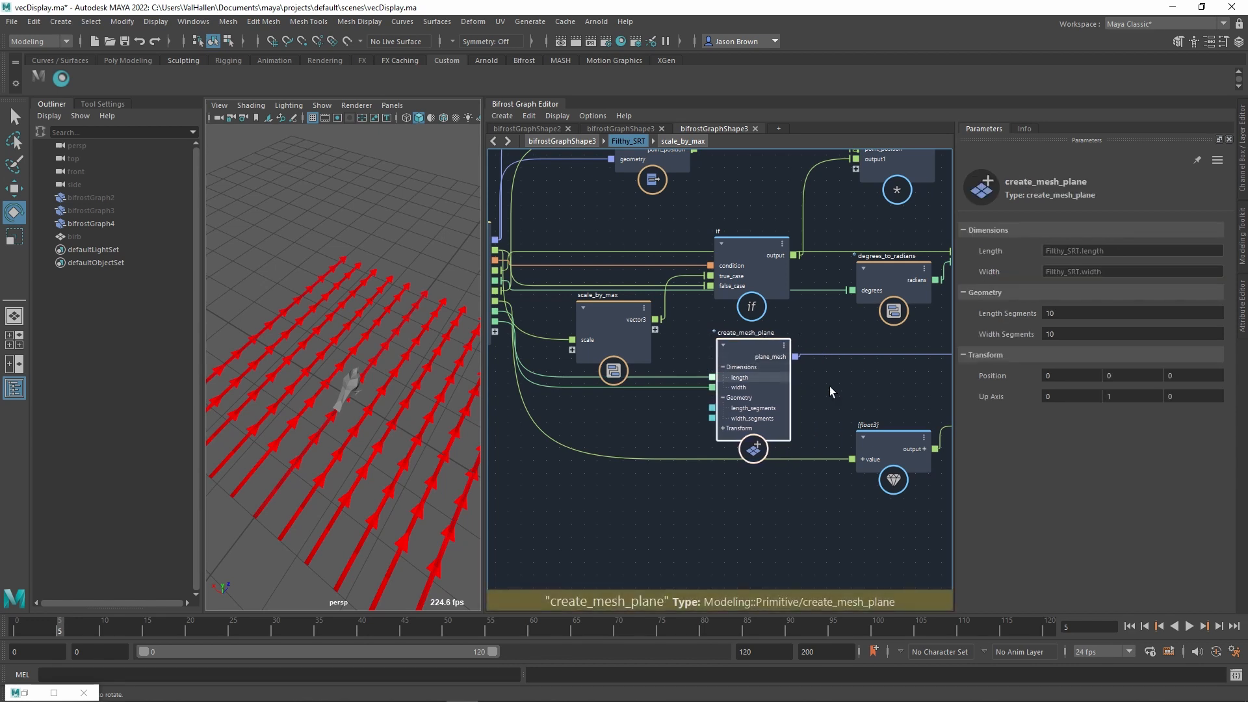
middle_click_drag(829, 386, 846, 385, "alt")
left_click_drag(1077, 325, 989, 345)
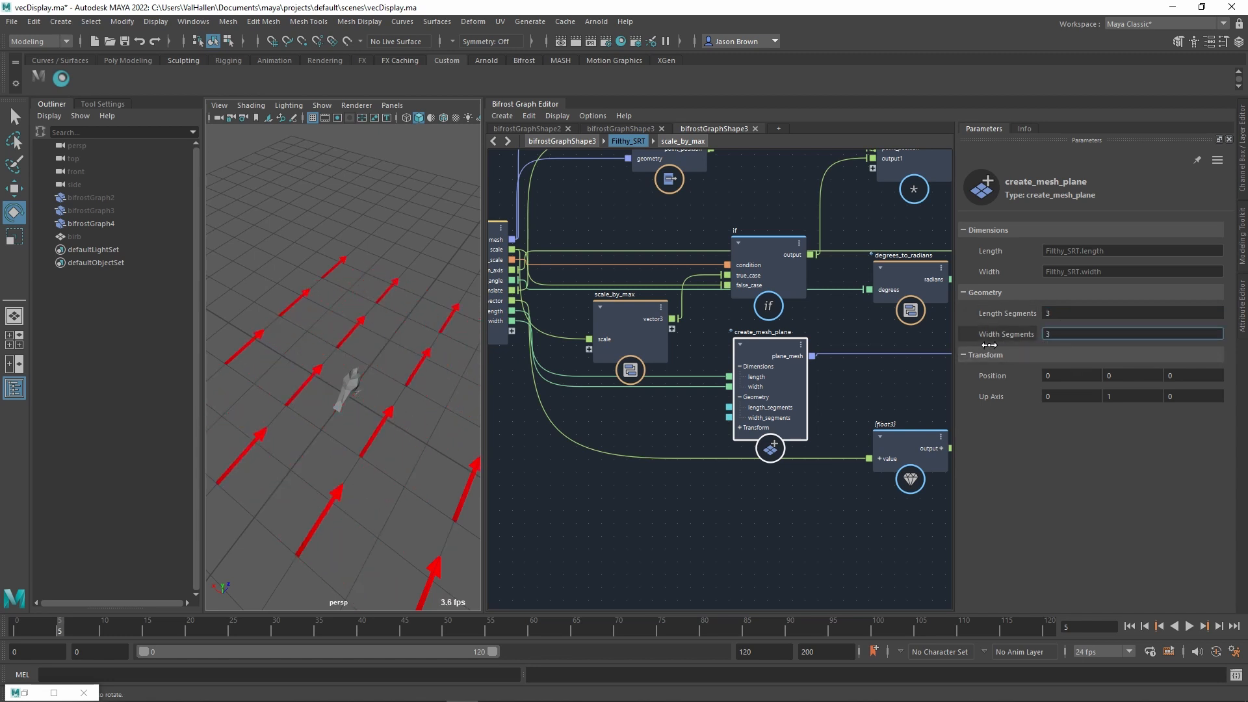
- Set create_mesh_plane's Length Segments and Width Segments to 4, and shift the node slightly further towards scale_by_max
left_click_drag(450, 389, 484, 354, "alt")
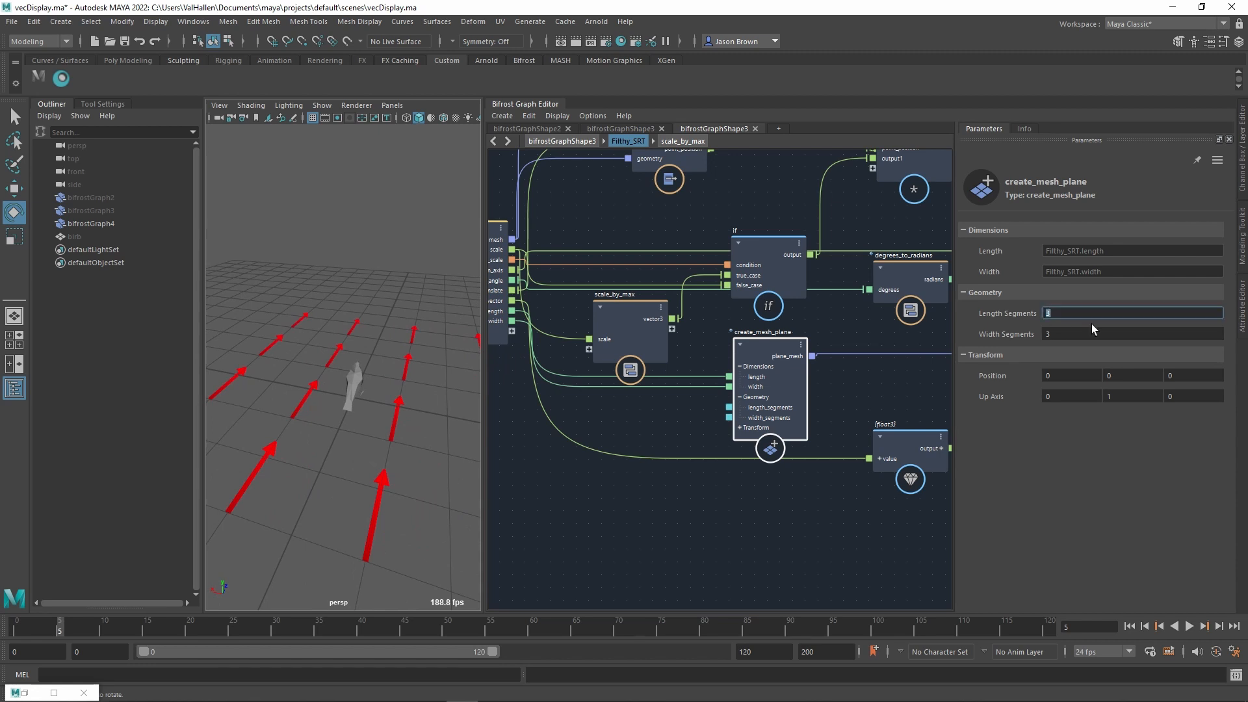
type("4")
key("Tab")
type("4")
key("Tab")
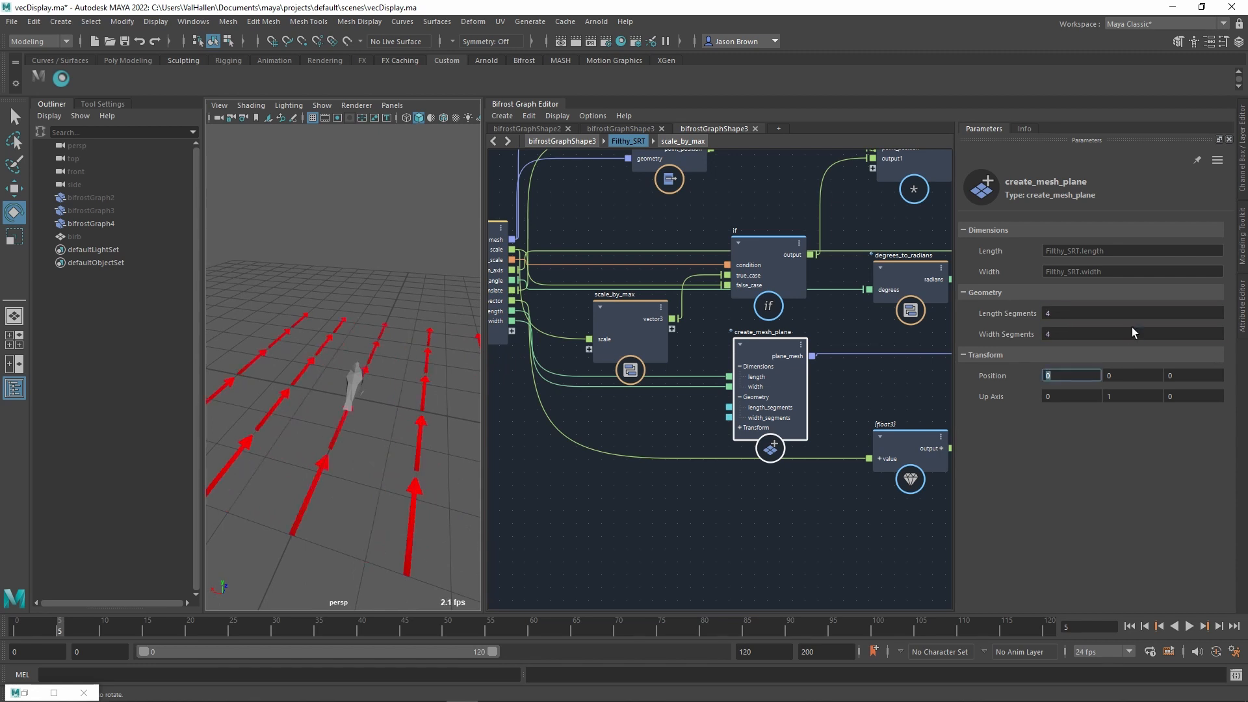
middle_click_drag(869, 442, 846, 465)
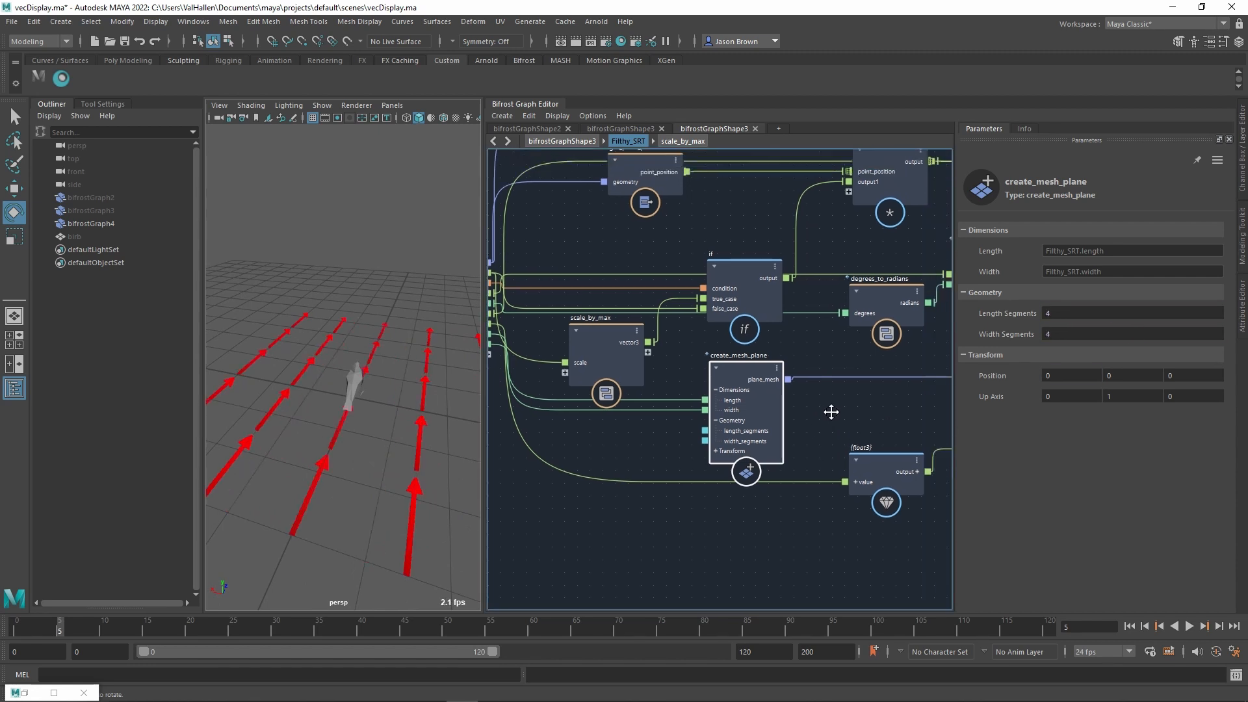
left_click_drag(767, 384, 739, 382)
left_click(813, 419)
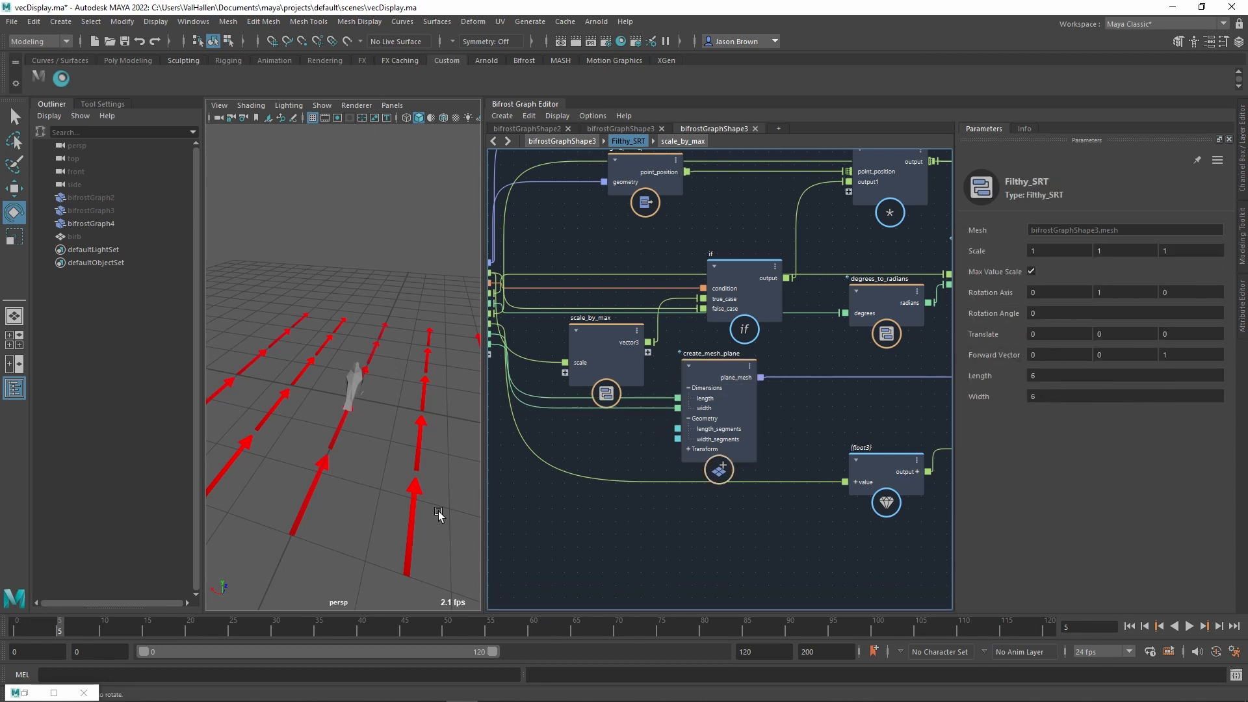
left_click_drag(440, 516, 399, 493, "alt")
- Delete the width port from the input node and connect its length port to create_mesh_plane's width as well
middle_click_drag(580, 475, 653, 461)
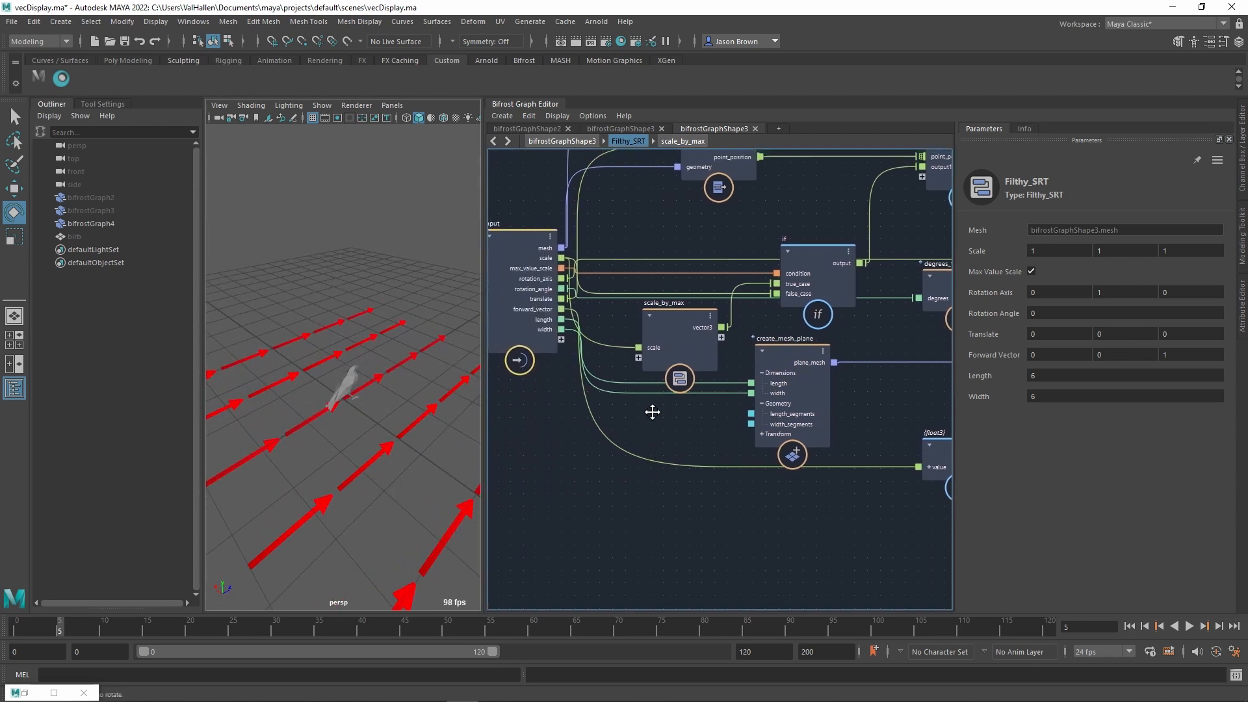
middle_click_drag(546, 326, 558, 331)
right_click(557, 330)
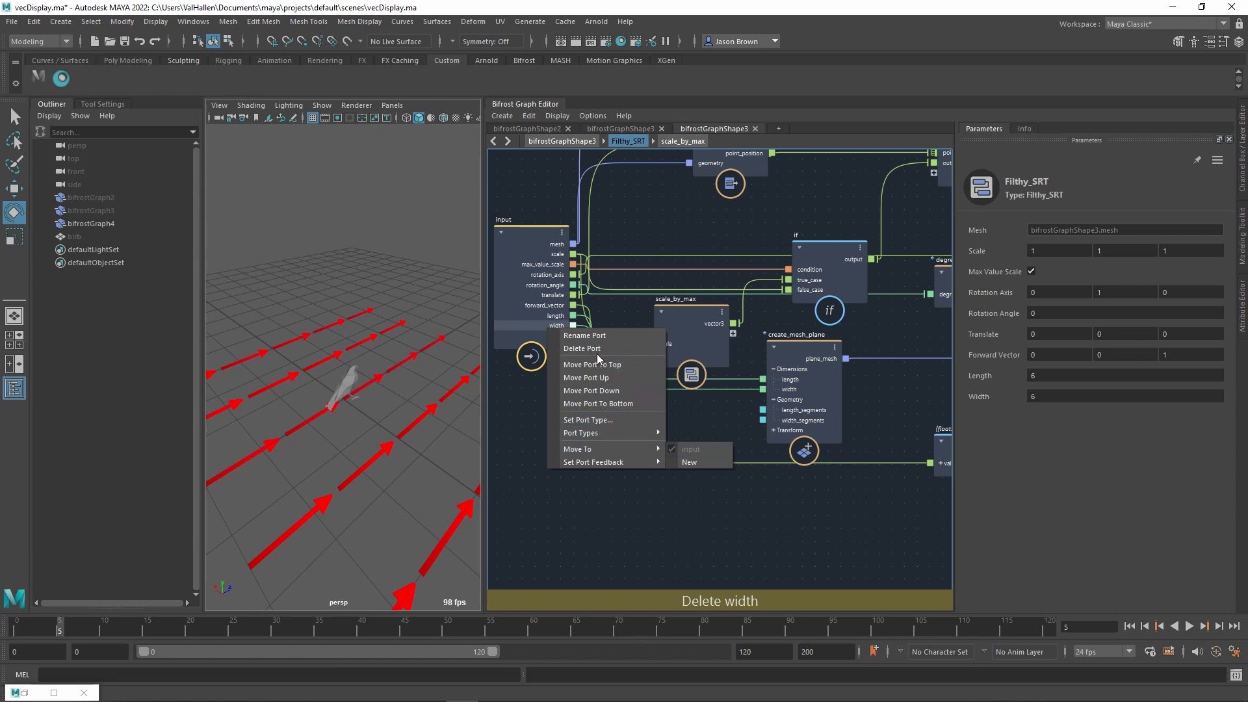
left_click(595, 350)
left_click_drag(579, 321, 762, 389)
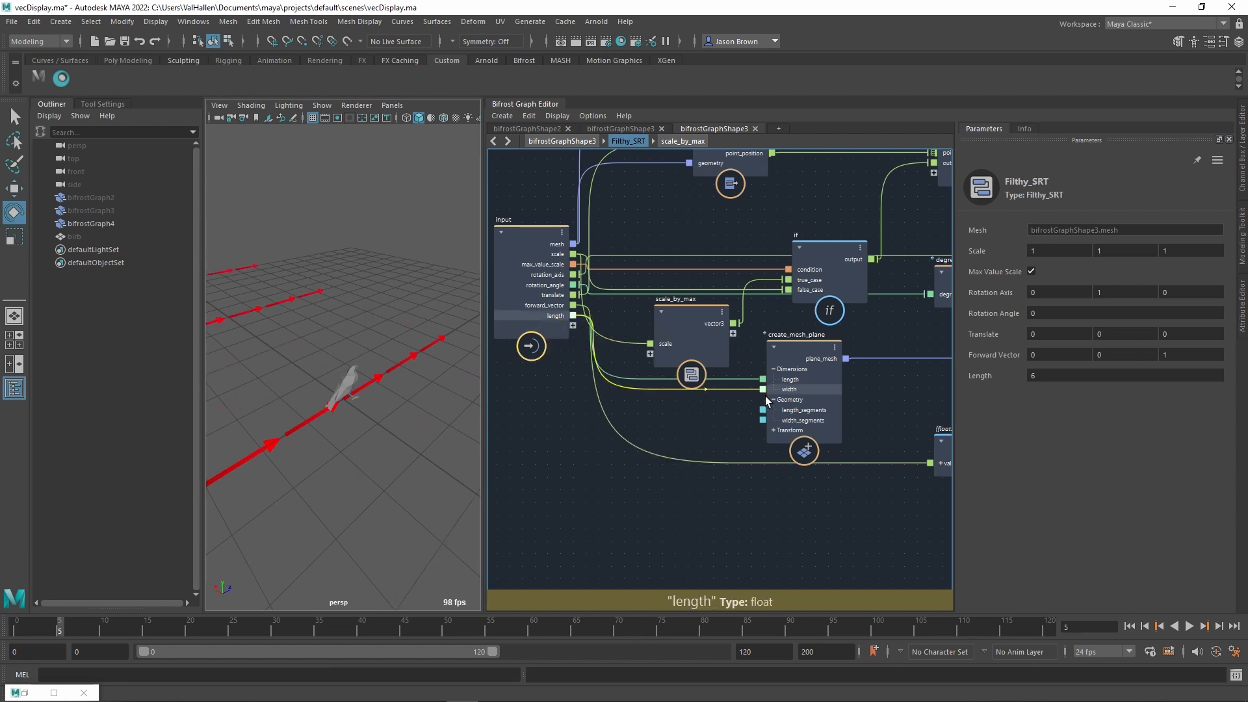
- Rename the input node's length port to field_size
right_click(558, 317)
left_click(588, 329)
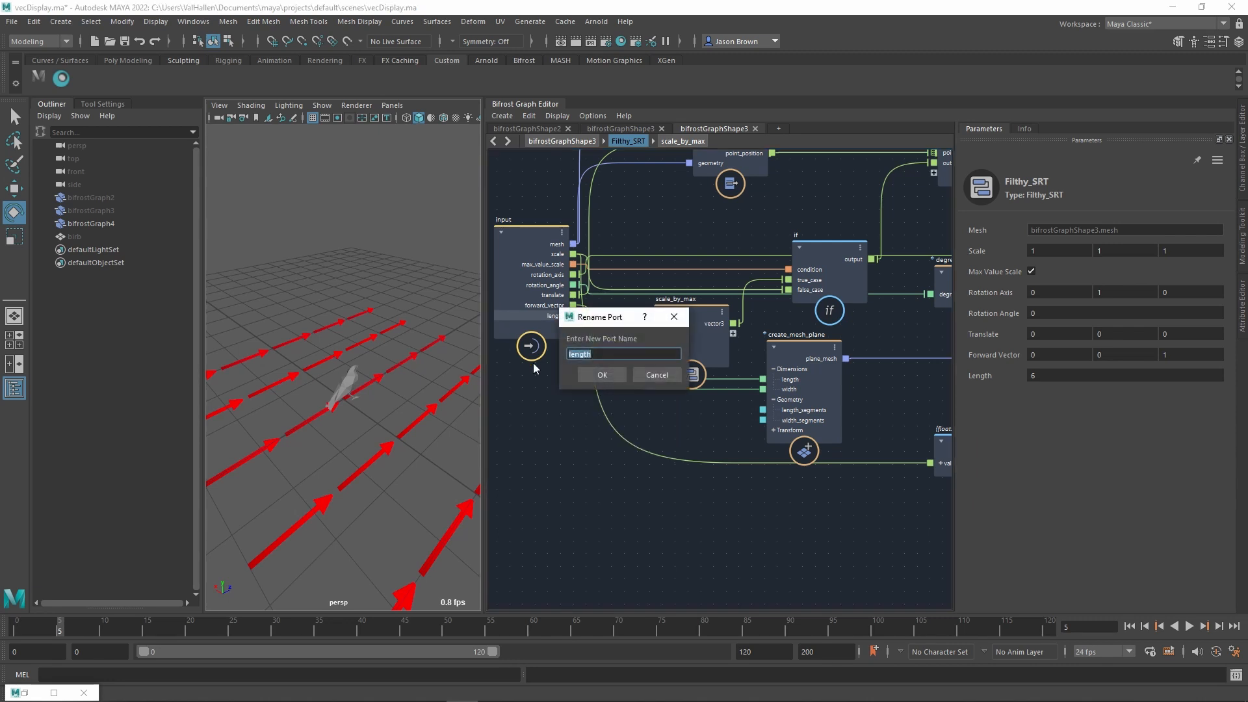
type("field_size")
key("Return")
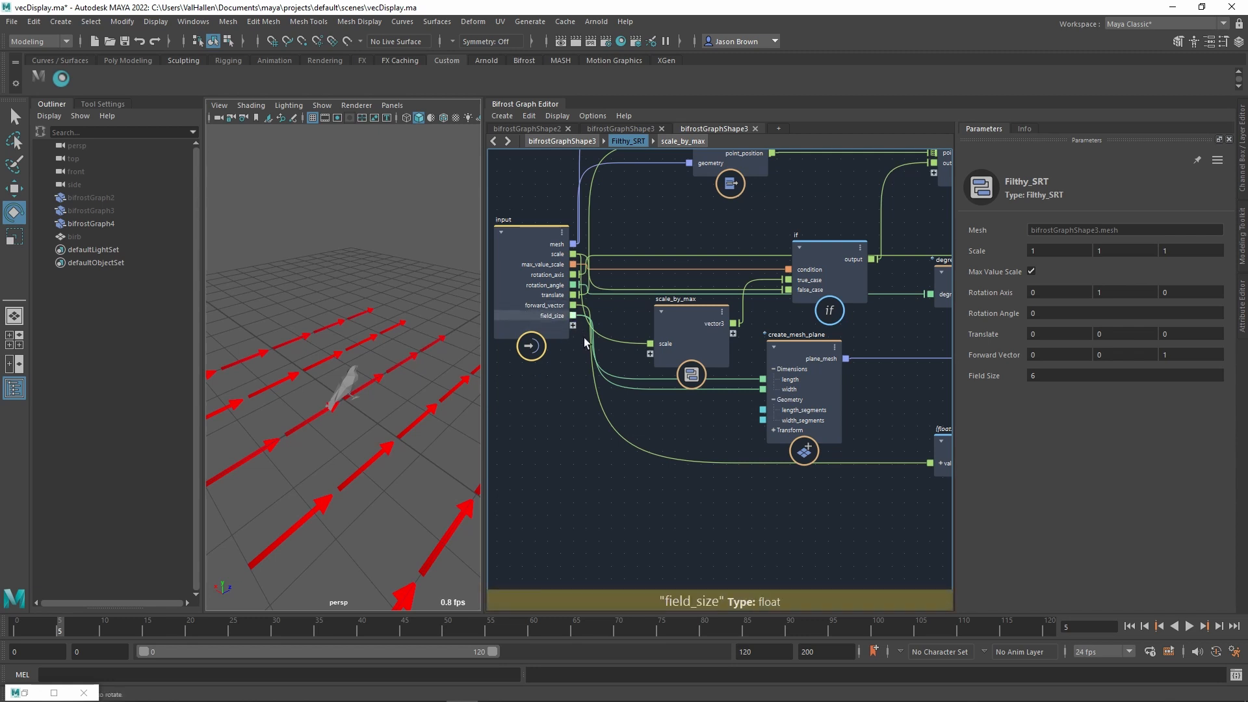
- Add a multiply node fed by field_size and place it beneath scale_by_max
left_click_drag(577, 322, 603, 457)
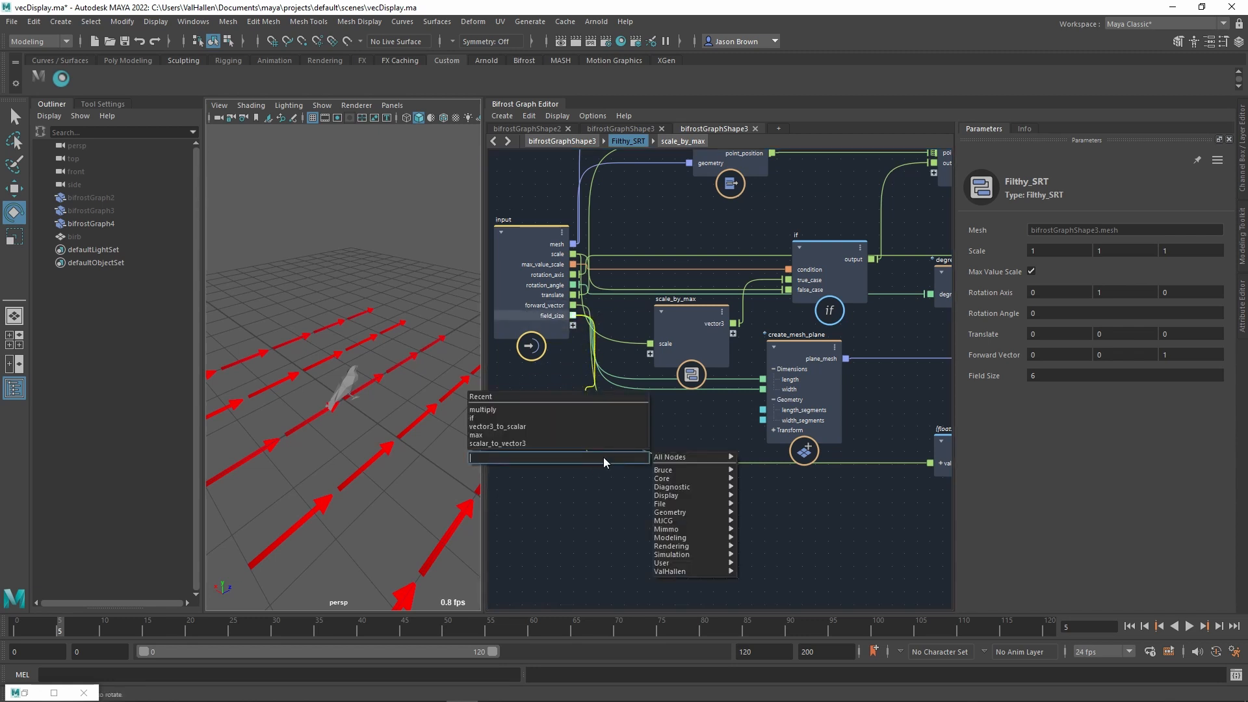
type("multi")
key("Down")
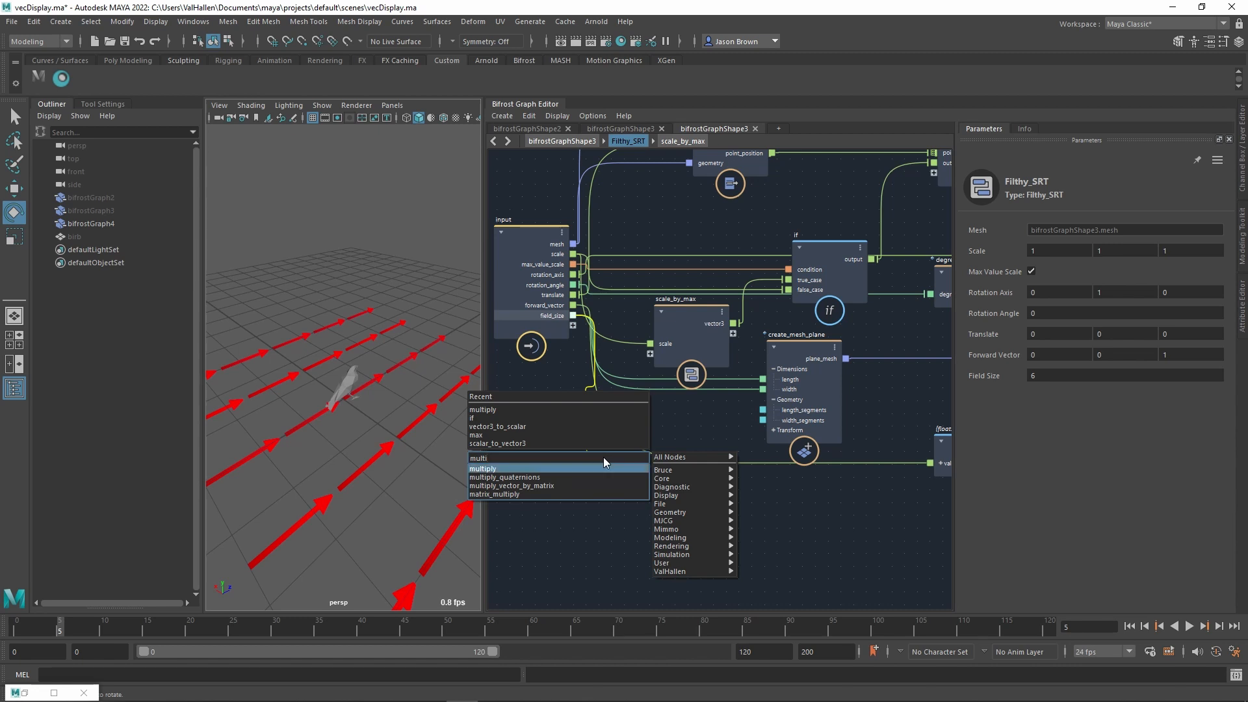
key("Return")
left_click_drag(629, 481, 696, 430)
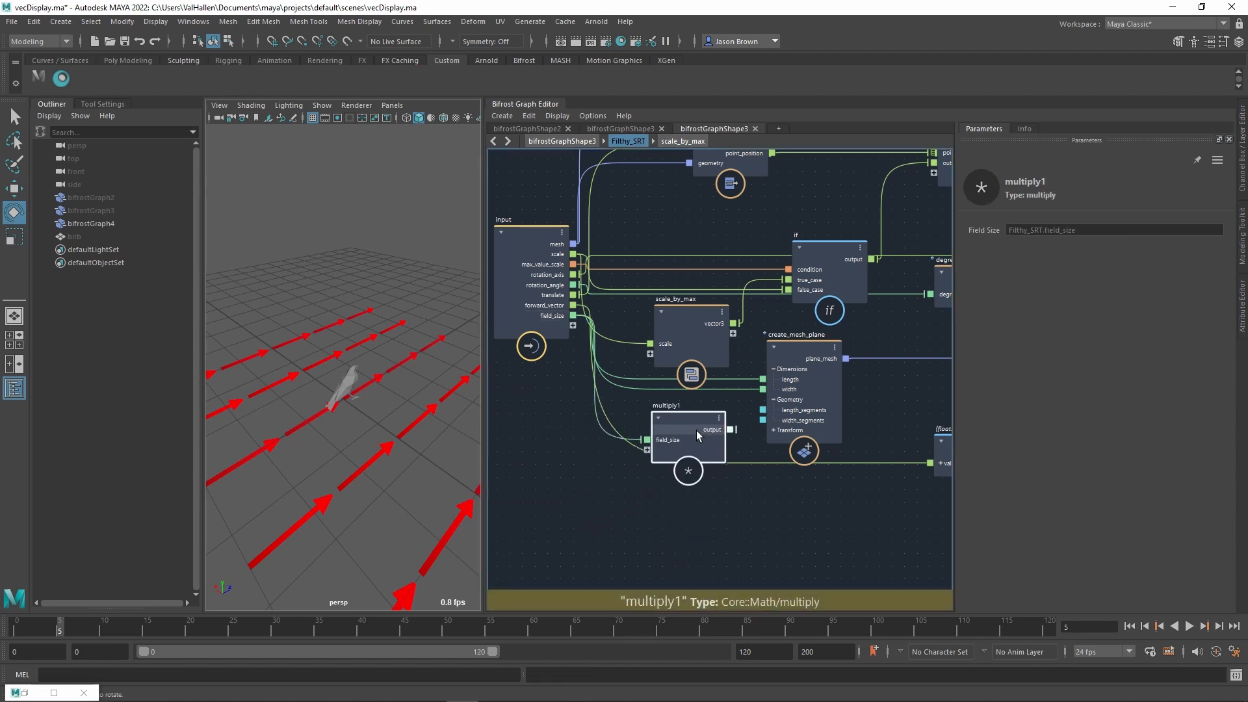
- Feed a float value constant into the new multiply node as a second operand, and place the constant beneath the input node
left_click(691, 458)
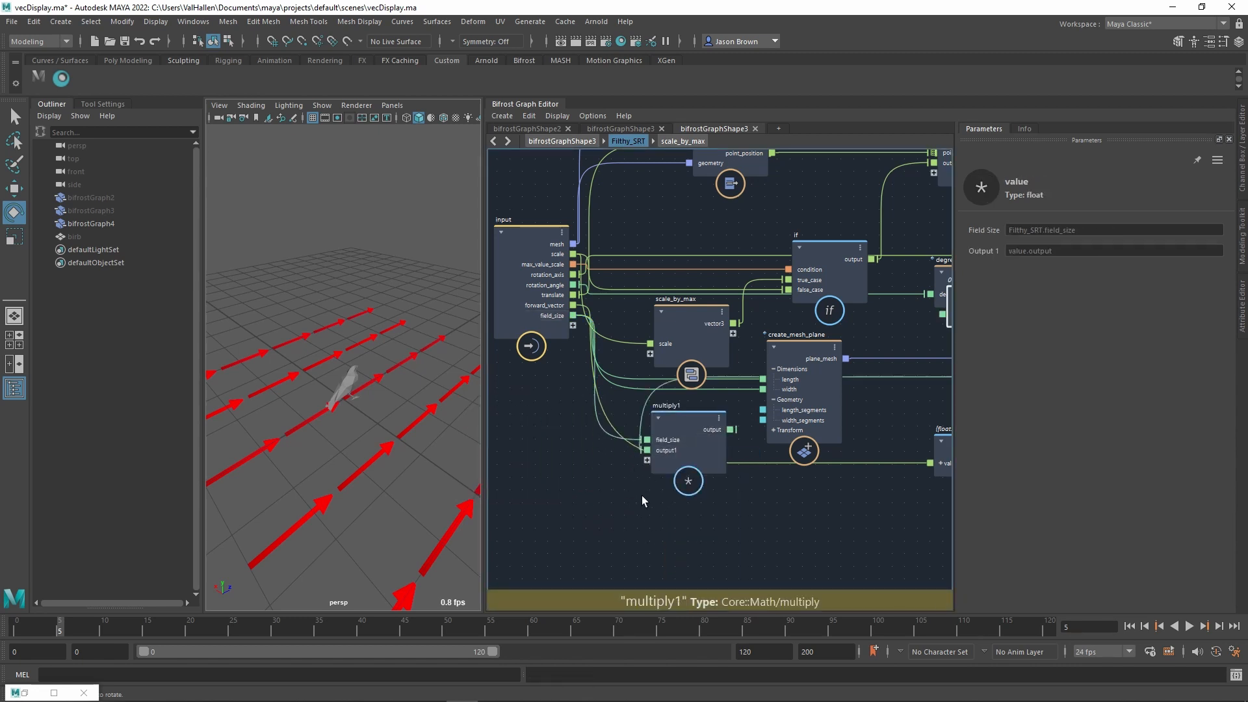
scroll(799, 486, "down", 5)
middle_click_drag(877, 489, 755, 494)
left_click_drag(778, 398, 521, 543)
middle_click_drag(599, 513, 771, 510)
scroll(730, 510, "up", 1)
scroll(730, 510, "up", 3)
left_click_drag(706, 520, 680, 468)
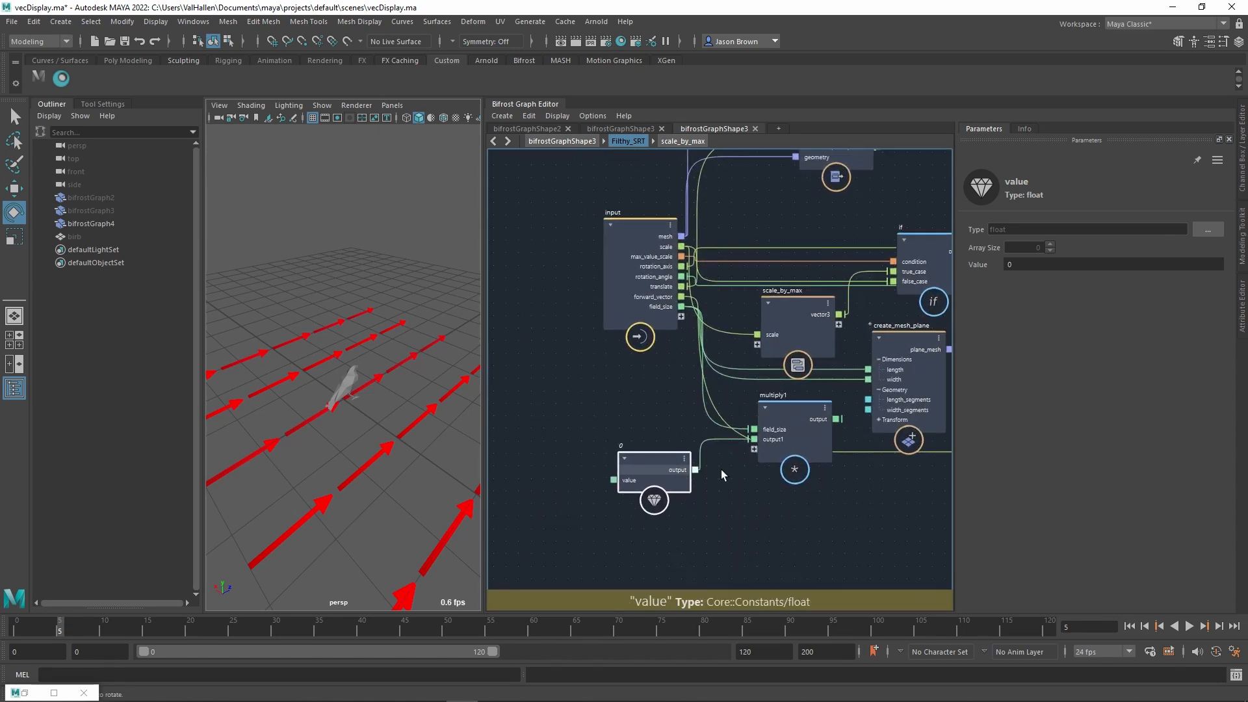
- Set the float constant's value to 0.6667, and move the multiply node lower beneath scale_by_max
double_click(1076, 267)
type("0.6667")
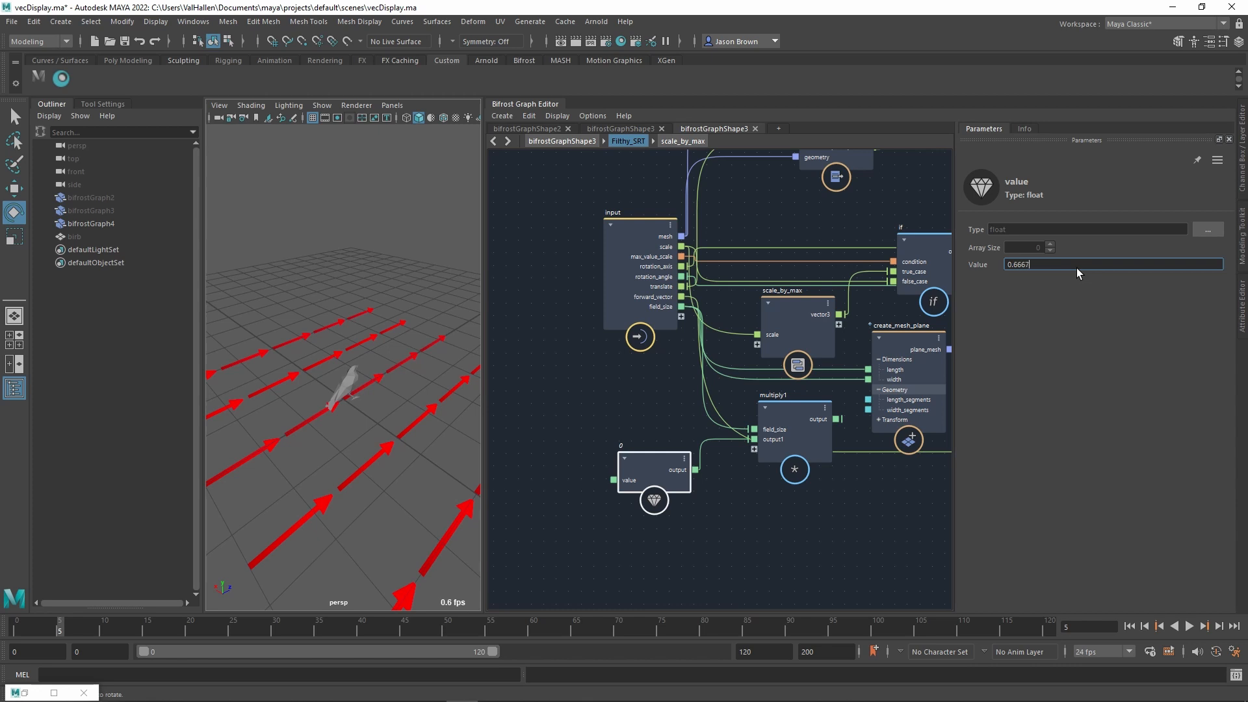
key("Return")
middle_click_drag(773, 497, 651, 451)
left_click_drag(659, 414, 657, 425)
key("Delete")
key("Tab")
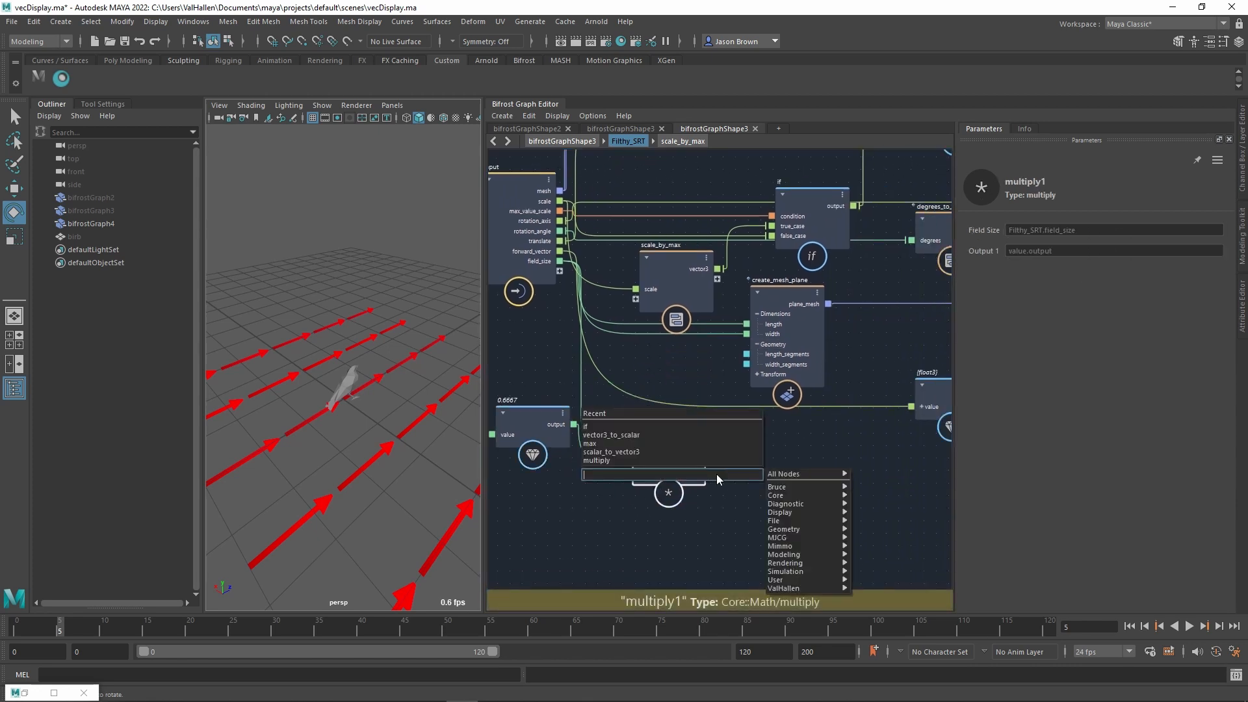
type("long")
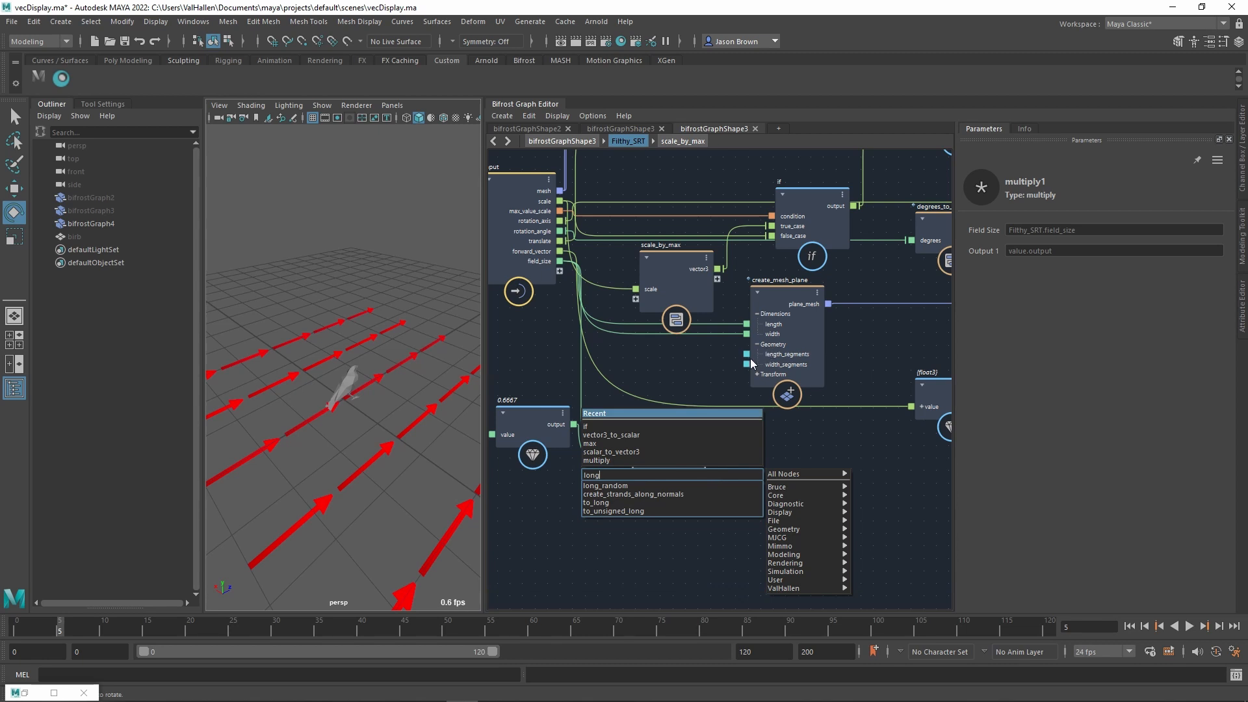
key("Escape")
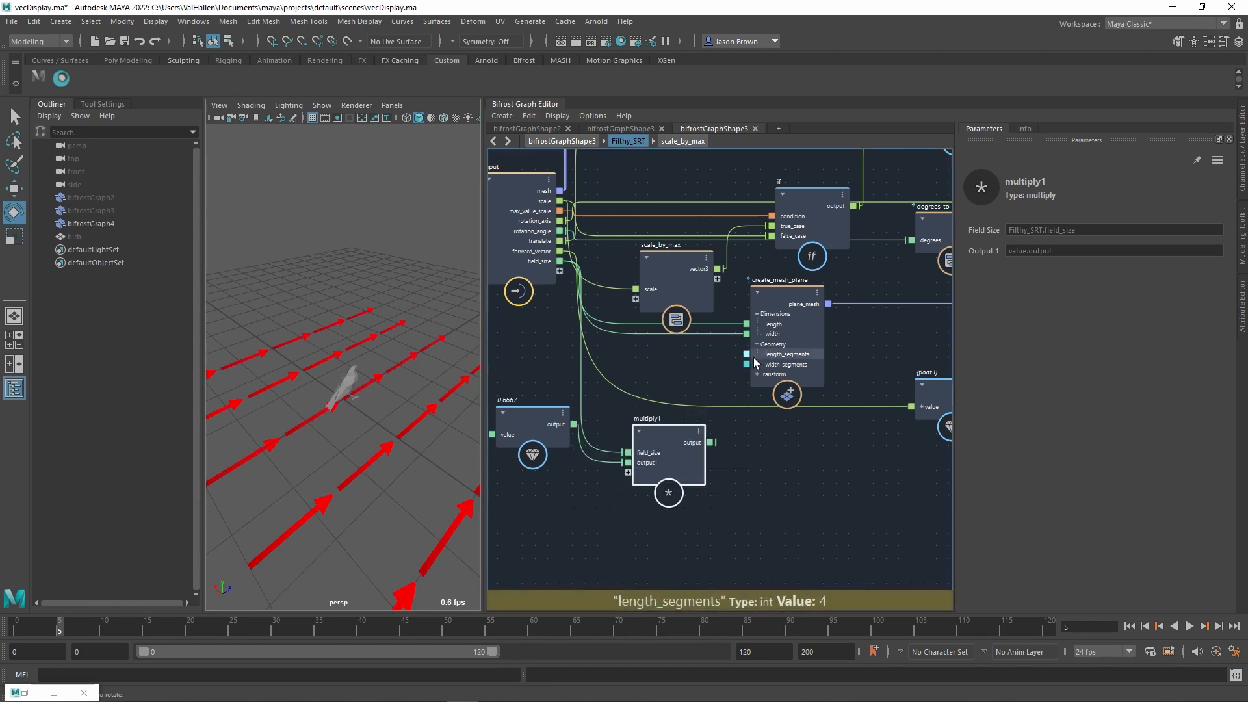
- Add a to_int node after multiply1 and connect its output to create_mesh_plane's length_segments and width_segments
key("Tab")
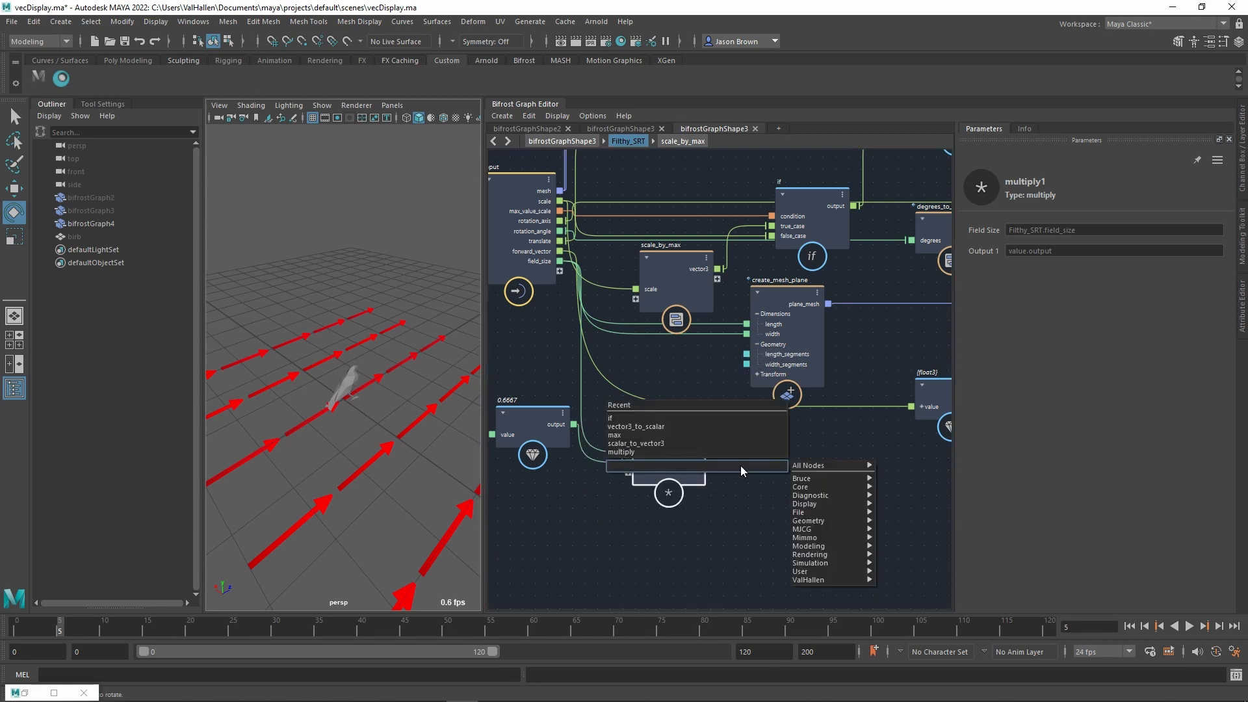
type("to_int")
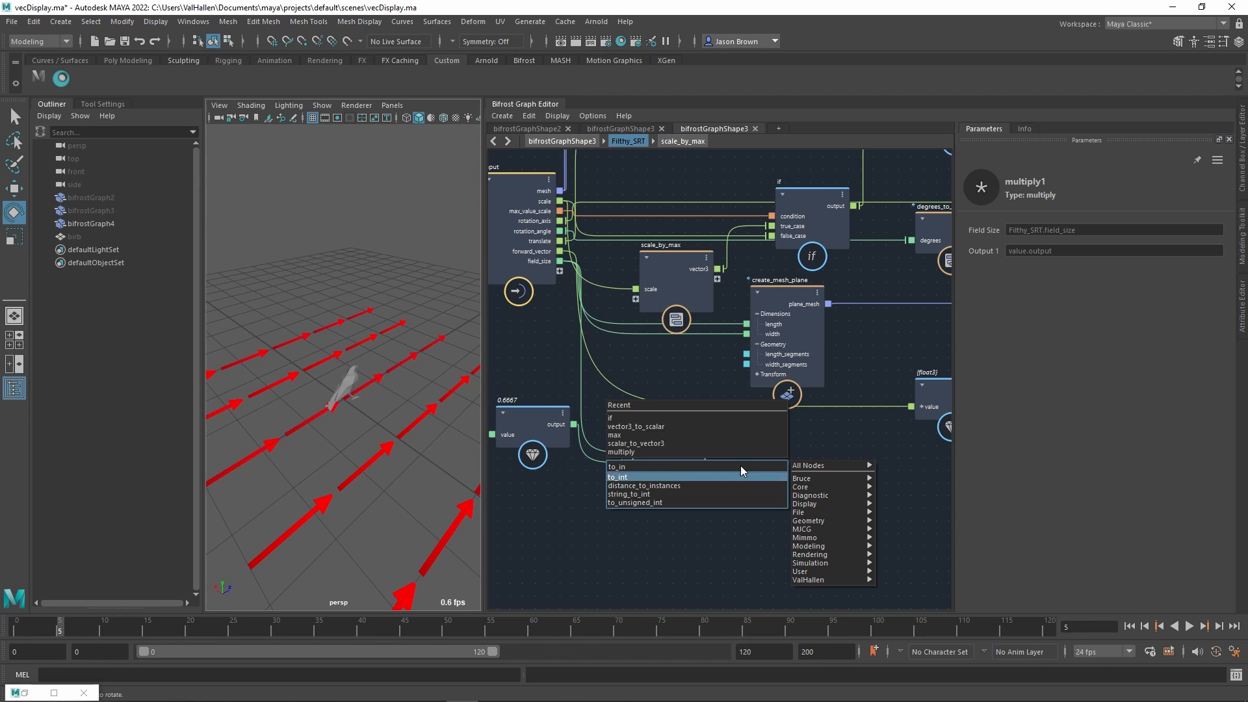
key("Return")
left_click_drag(678, 457, 747, 354)
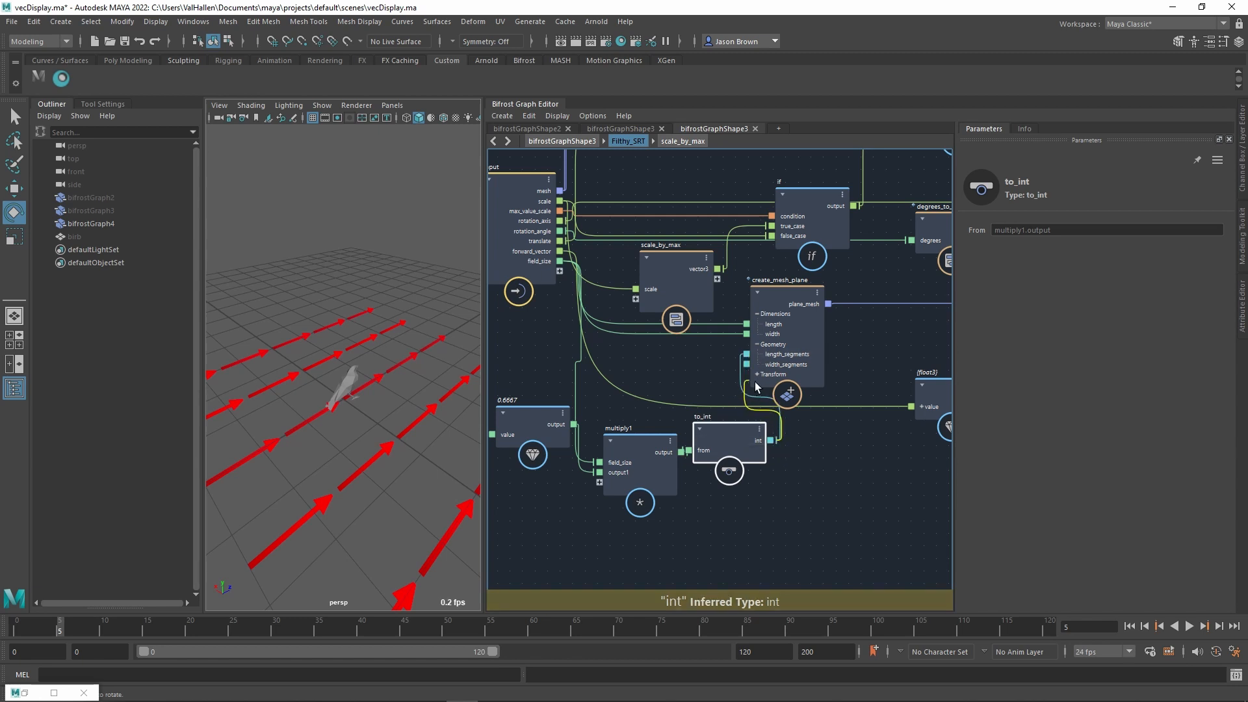
- Line up the 0.6667 constant, multiply1 and to_int in a row beneath the input and scale_by_max nodes
middle_click_drag(808, 442, 946, 478)
left_click_drag(691, 427, 570, 425)
left_click_drag(777, 451, 674, 403)
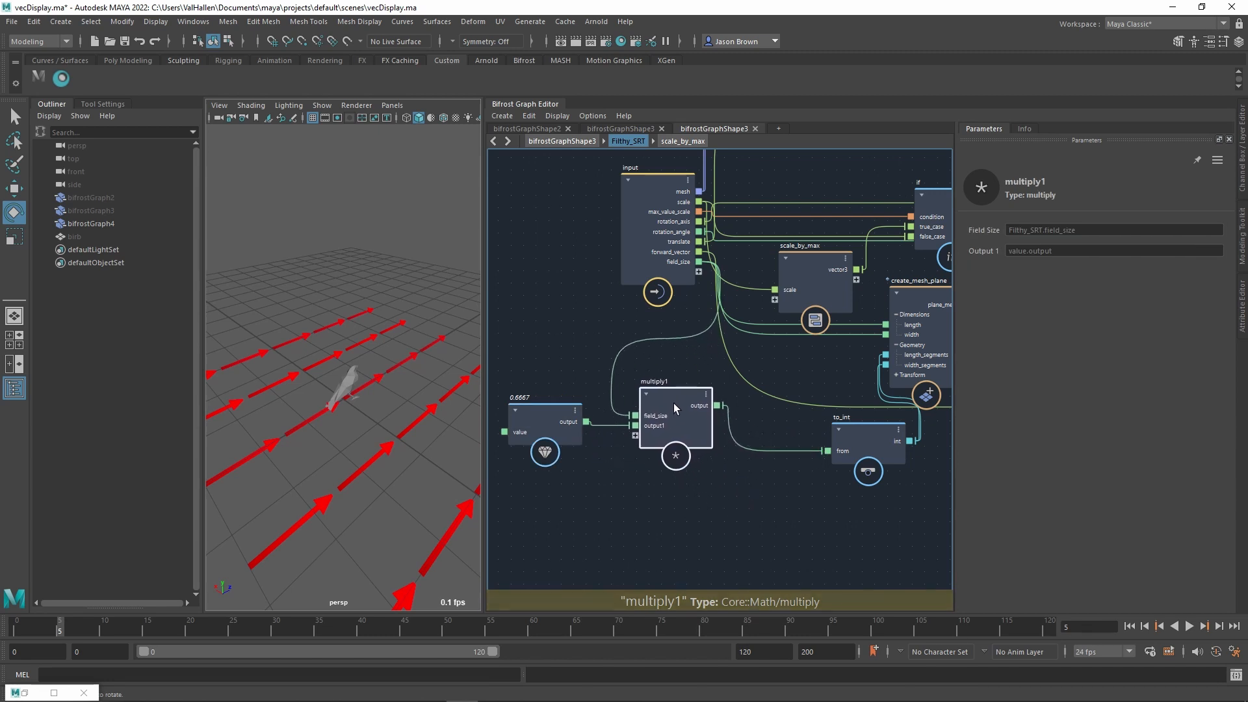
left_click_drag(866, 435, 773, 410)
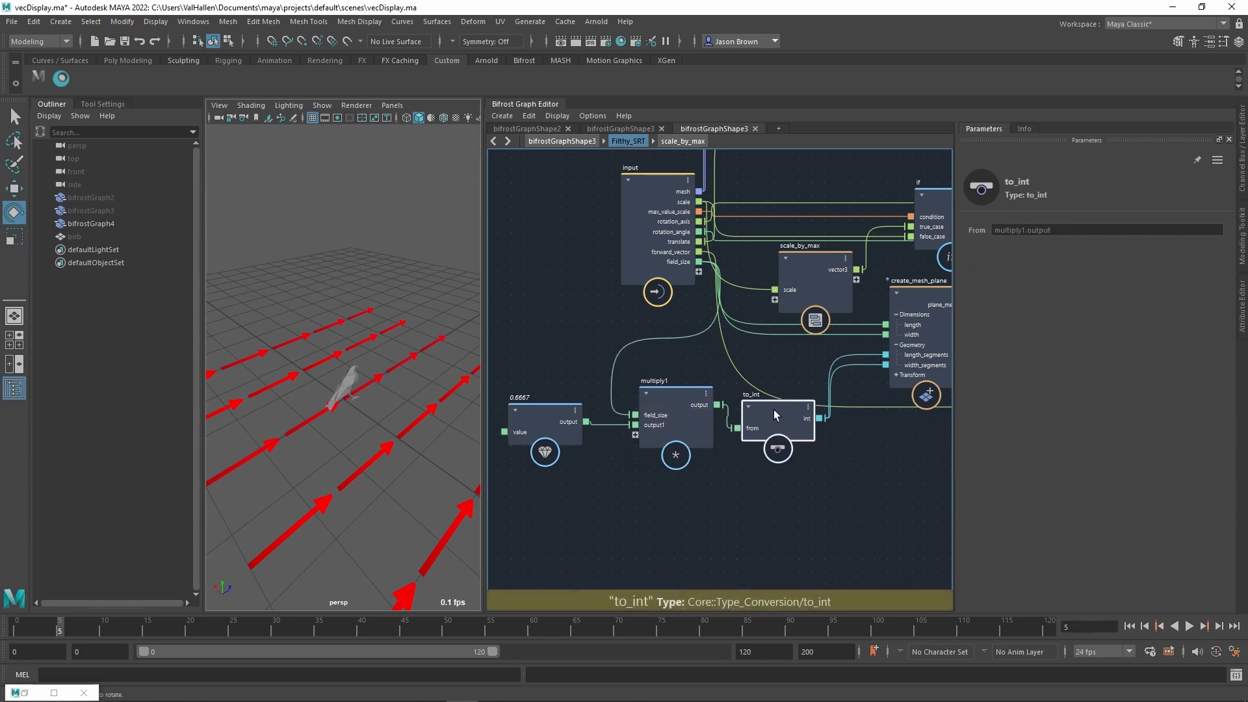
- Scrub the Filthy_SRT compound's Field Size, finishing at 6.03
left_click(849, 494)
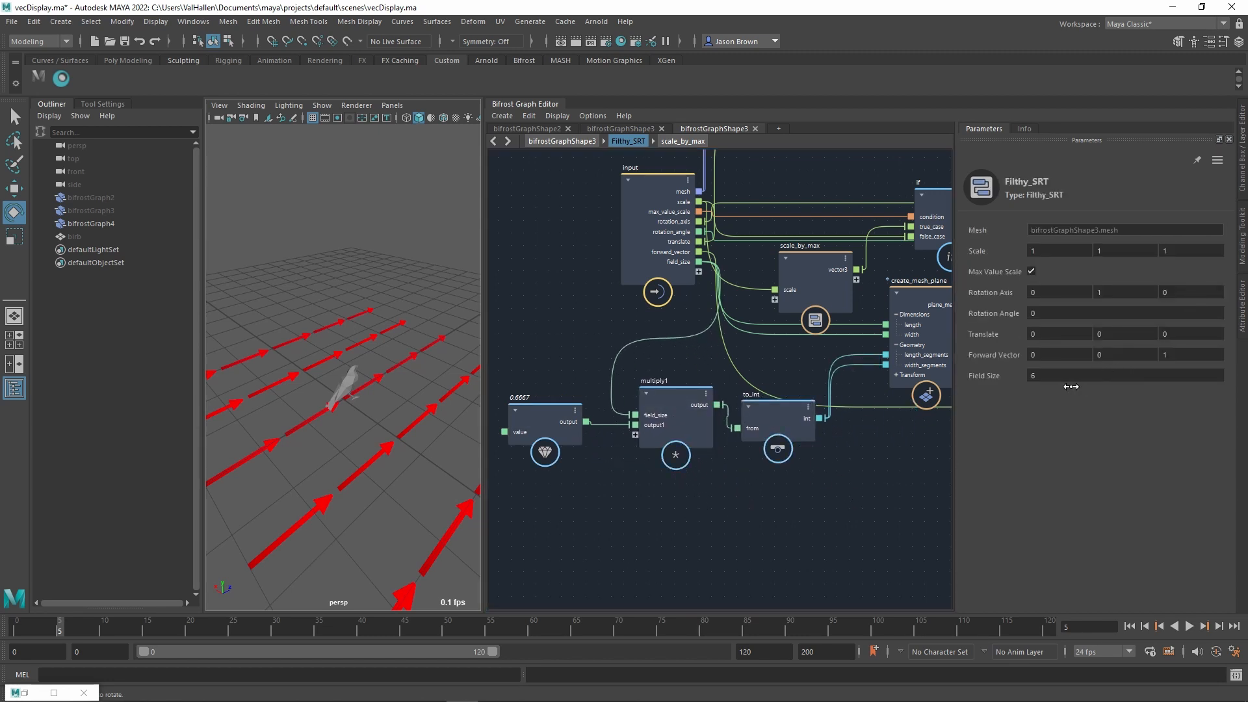
mouse_move(1069, 386)
left_mouse_down()
mouse_move(1138, 387)
mouse_move(1049, 386)
mouse_move(1177, 393)
mouse_move(1070, 400)
left_mouse_up()
- Move to_int up beneath scale_by_max, next to create_mesh_plane's segment ports
middle_click_drag(708, 494, 663, 513)
scroll(724, 507, "down", 2)
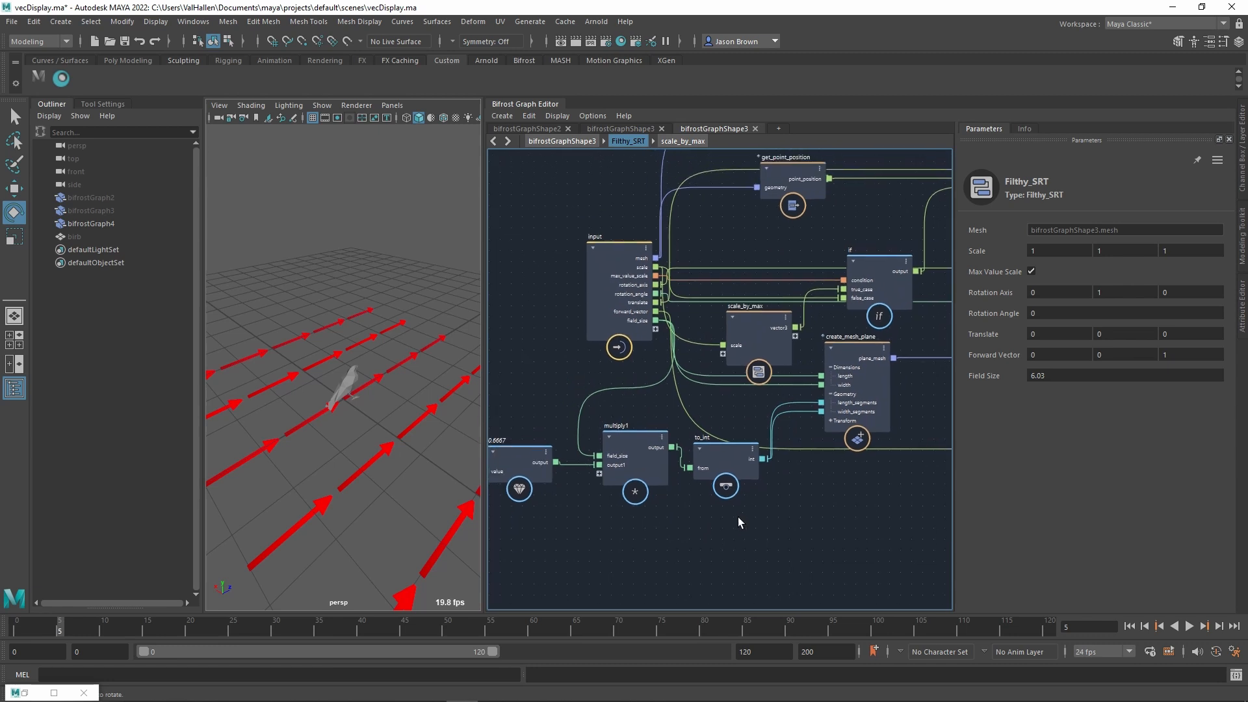
middle_click_drag(769, 514, 806, 513)
left_click_drag(764, 478, 785, 427)
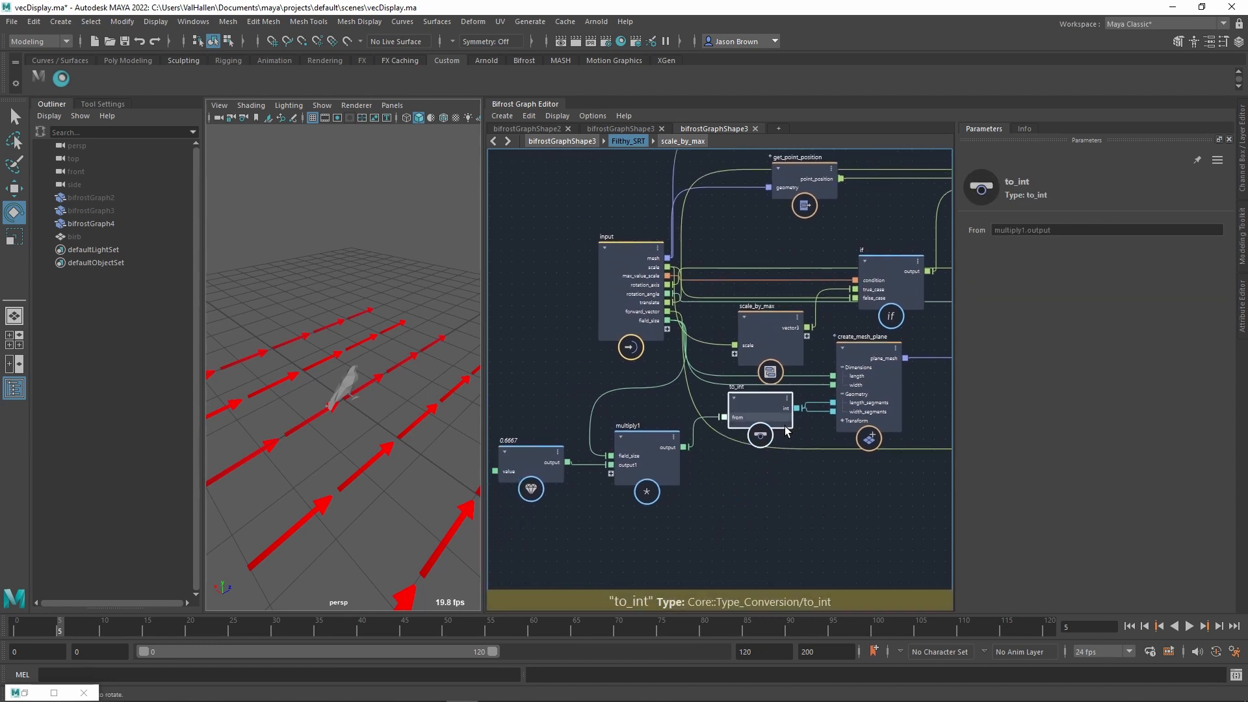
- Connect multiply1's output to vector_field_scope's length port
mouse_move(762, 504)
middle_mouse_down()
mouse_move(719, 465)
mouse_move(482, 487)
middle_mouse_up()
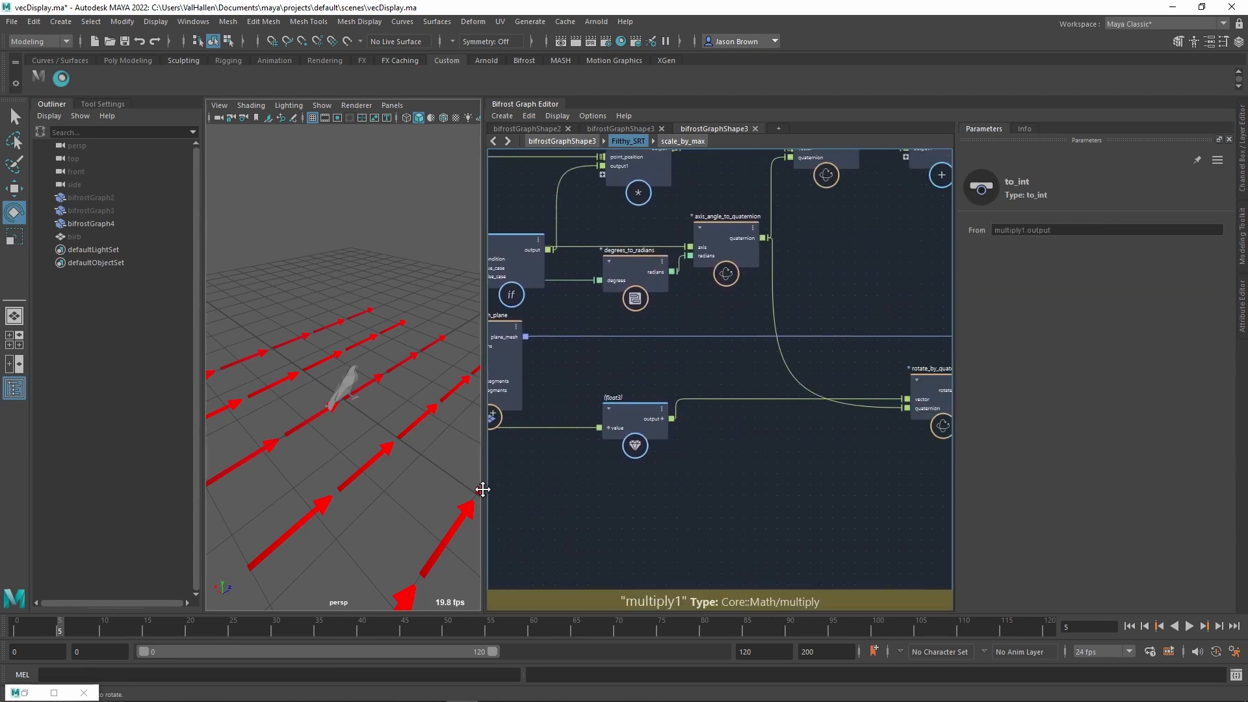
mouse_move(715, 468)
middle_mouse_down()
mouse_move(583, 471)
mouse_move(604, 493)
middle_mouse_up()
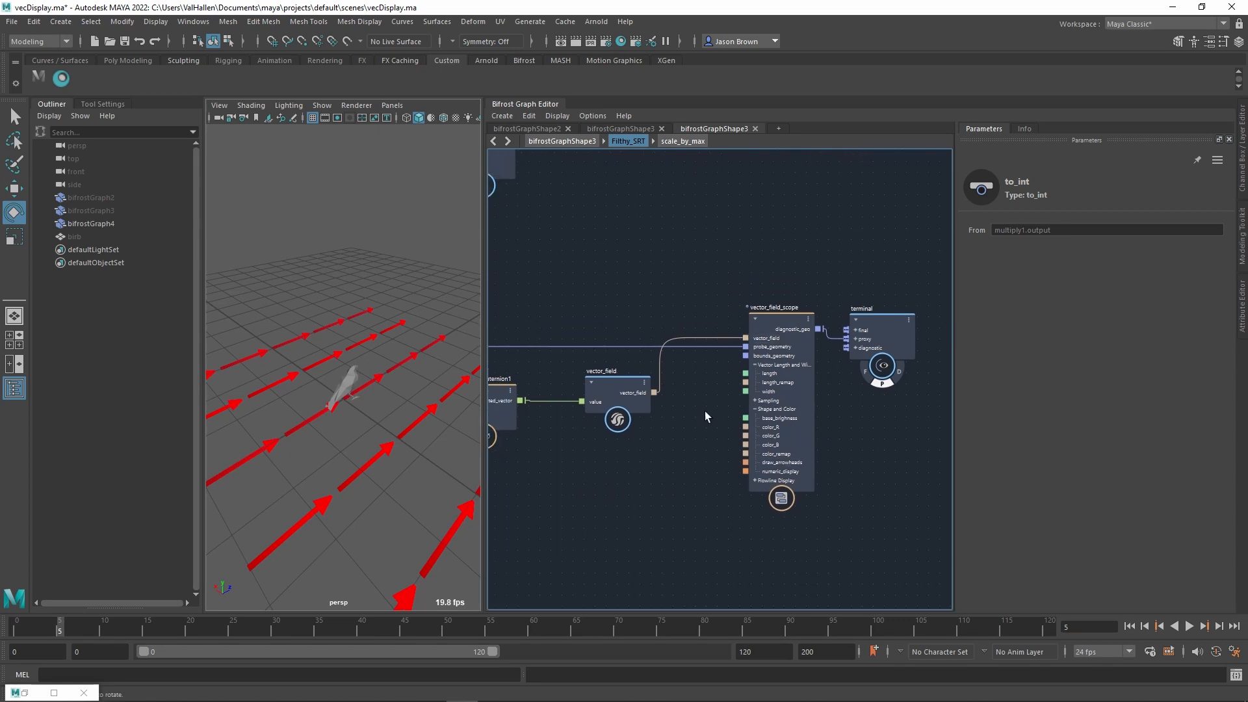
left_click_drag(754, 379, 748, 533)
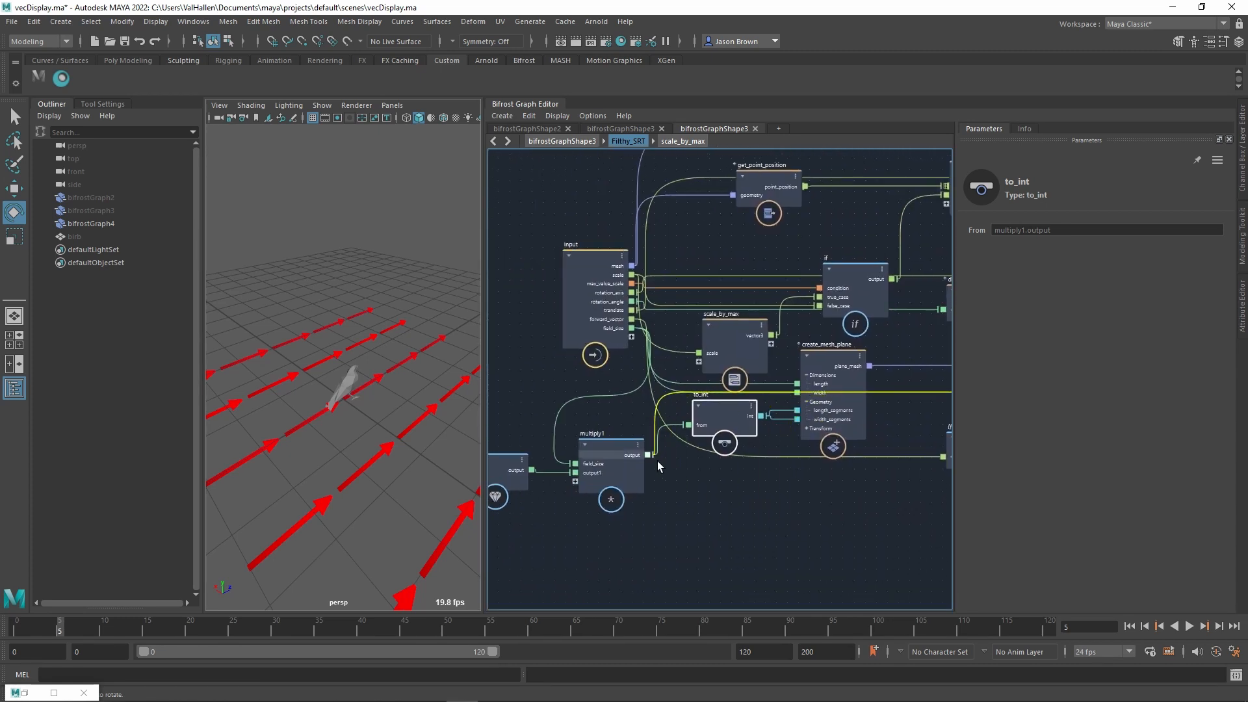
- Disconnect multiply1's output from vector_field_scope's length port and set the scope's Length to 1
left_click_drag(657, 461, 657, 461)
middle_click_drag(809, 515, 682, 525)
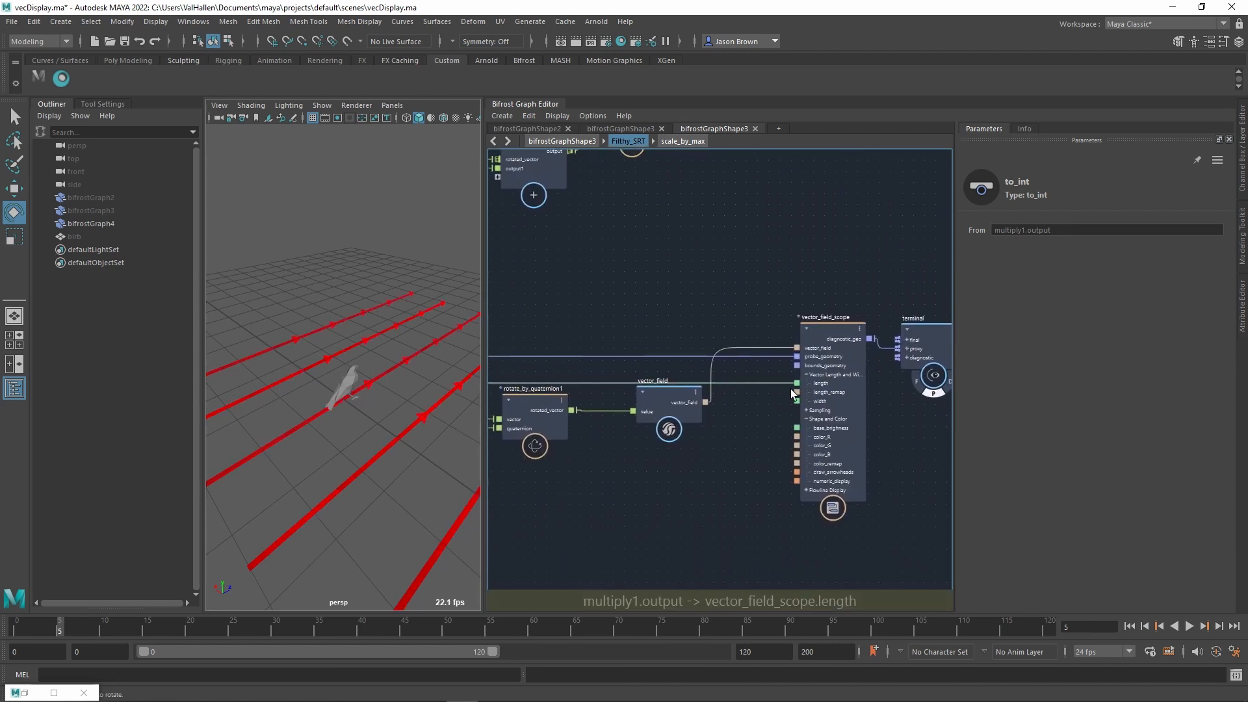
left_click_drag(790, 388, 777, 450)
left_click(836, 334)
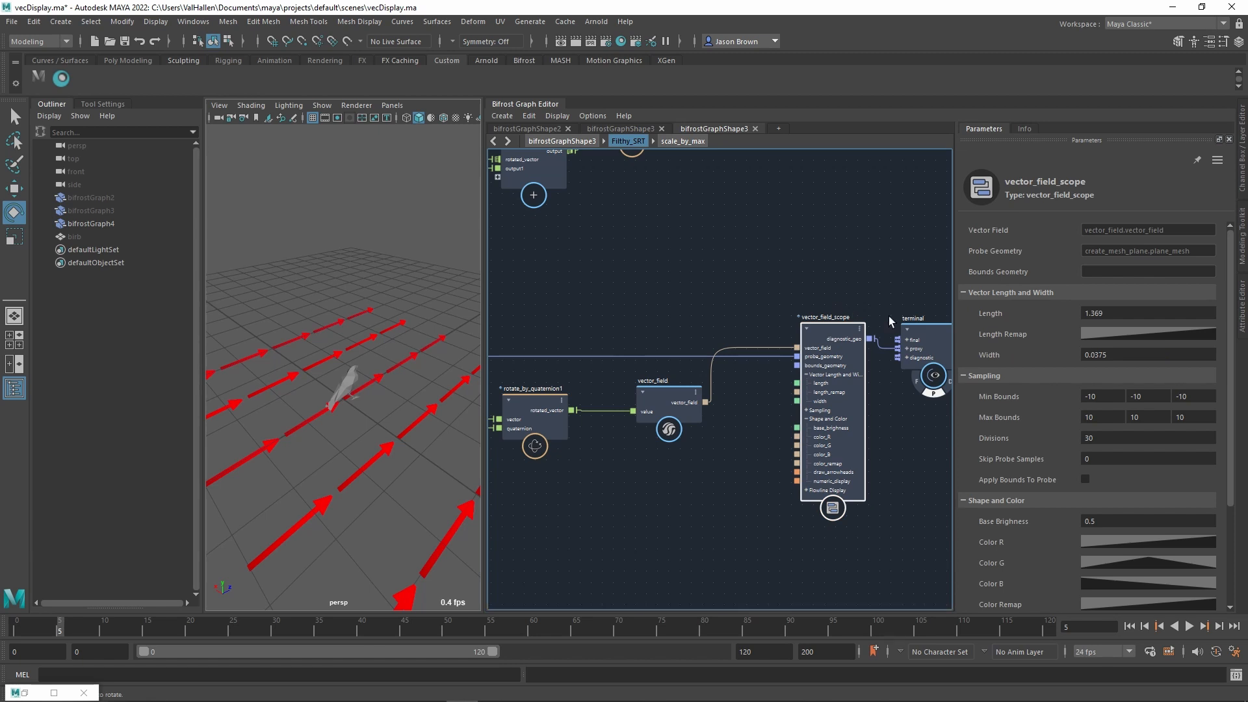
left_click(1126, 313)
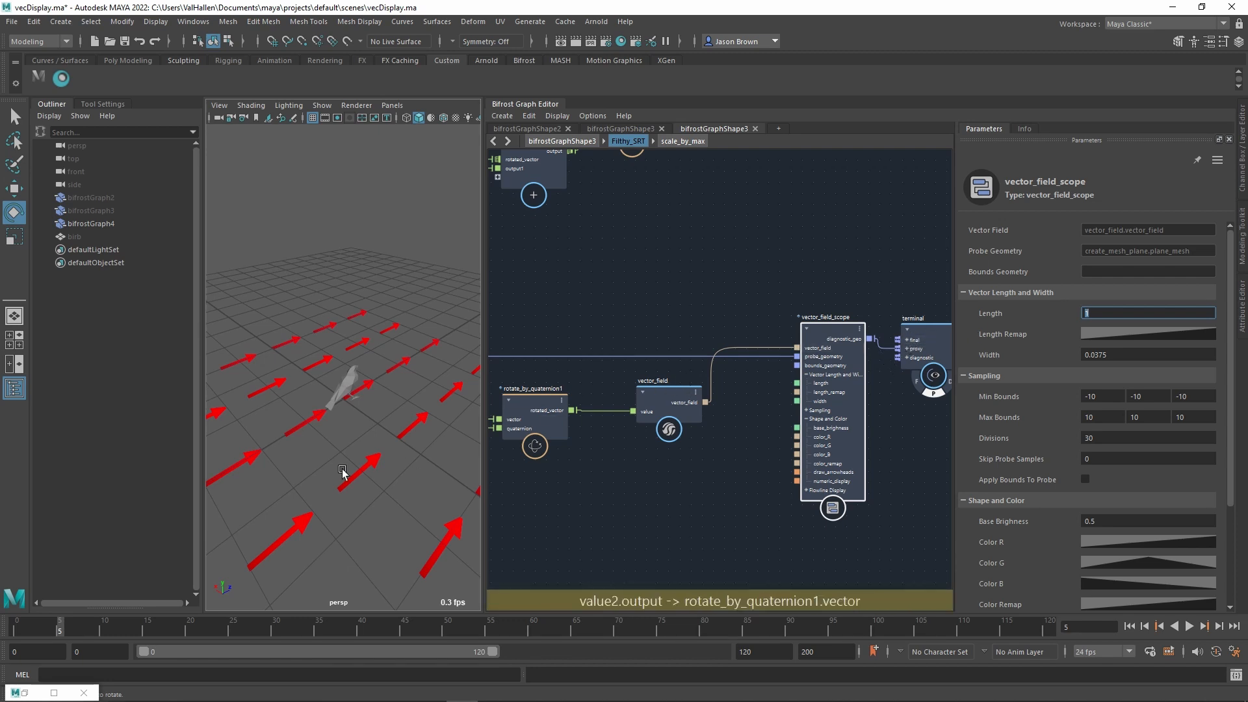
- Set the Filthy_SRT compound's Field Size to 6, scrub it to test the vector display, and restore it to 6
left_click_drag(342, 472, 364, 466, "alt")
middle_click_drag(539, 504, 997, 449, "alt")
middle_click_drag(727, 476, 961, 457, "alt")
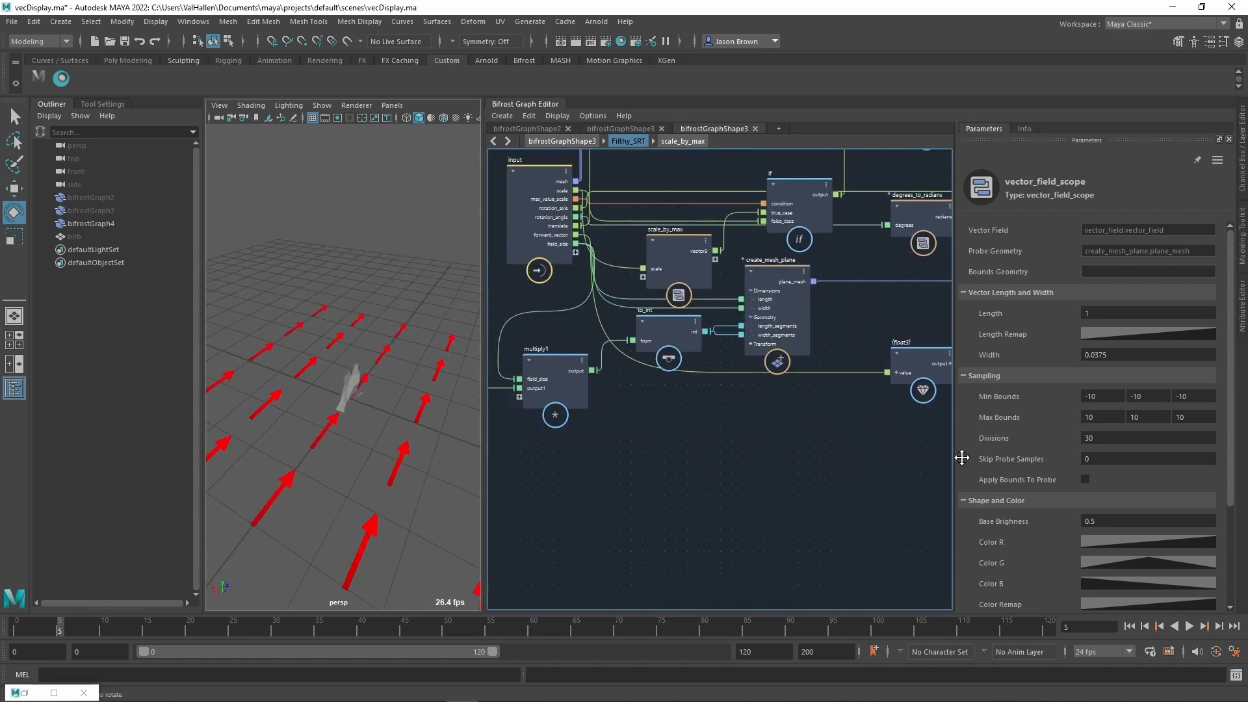
middle_click_drag(642, 462, 838, 515, "alt")
right_click_drag(838, 516, 913, 465, "alt")
middle_click_drag(913, 465, 838, 528, "alt")
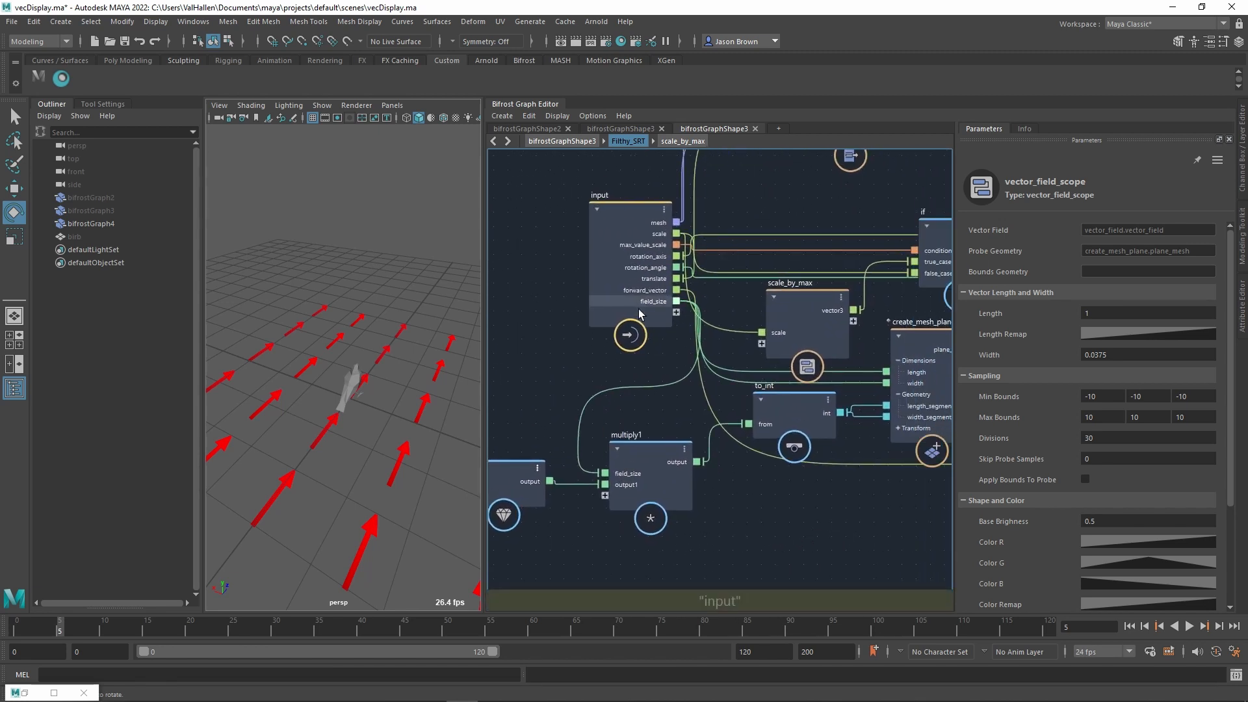
left_click(644, 366)
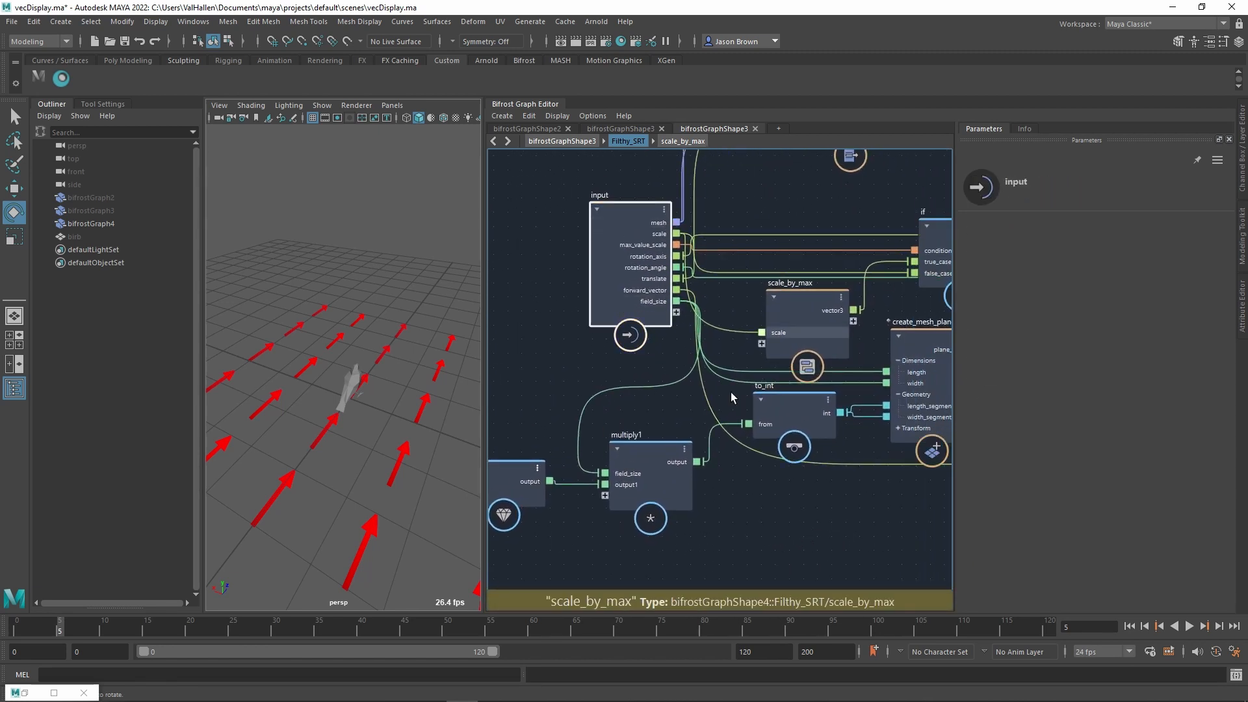
left_click(1080, 380)
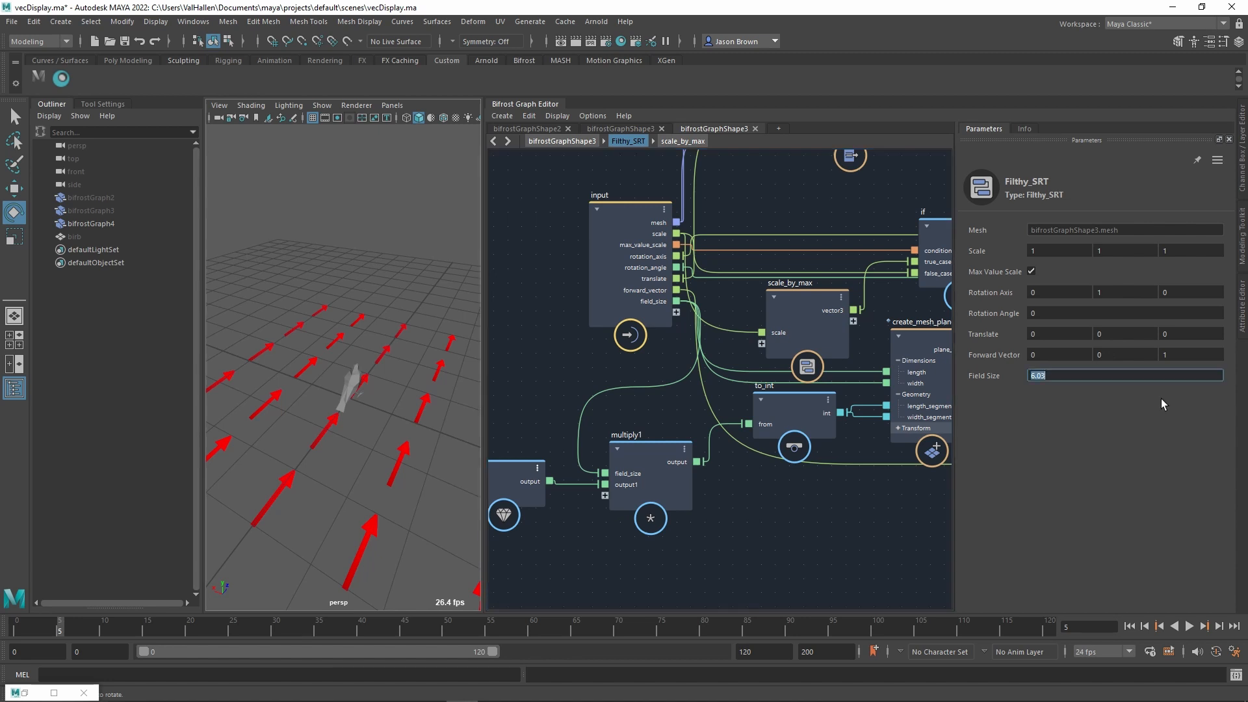
type("6")
left_click(798, 523)
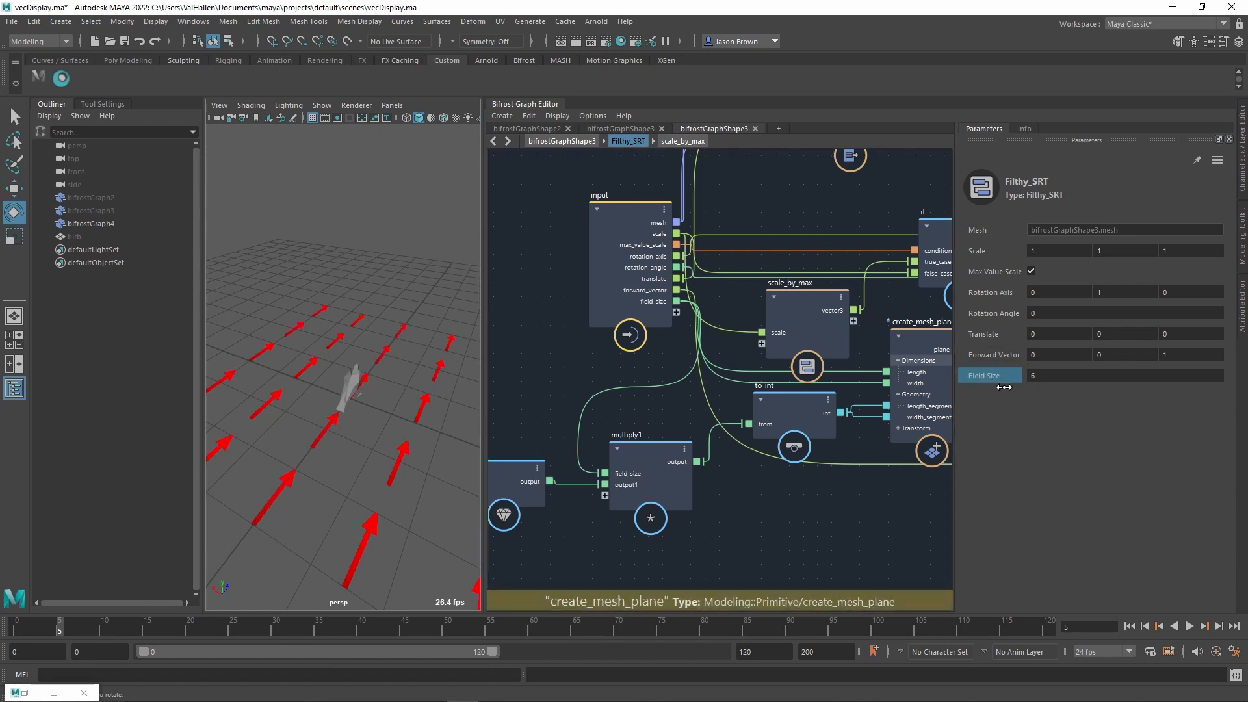
left_click_drag(1004, 387, 1024, 389)
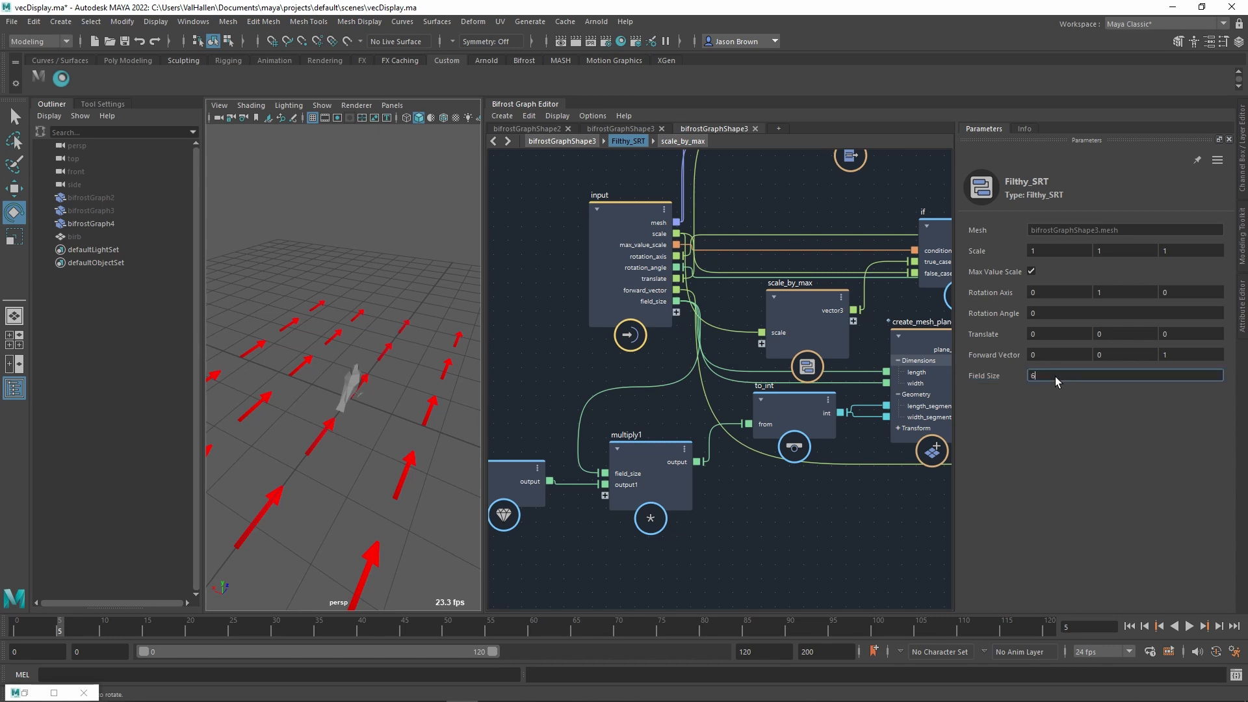
key("Return")
- Move the input node further away from scale_by_max, above the 0.6667 constant
middle_click_drag(735, 345, 769, 330, "alt")
left_click_drag(682, 294, 519, 314)
middle_click_drag(619, 361, 650, 363, "alt")
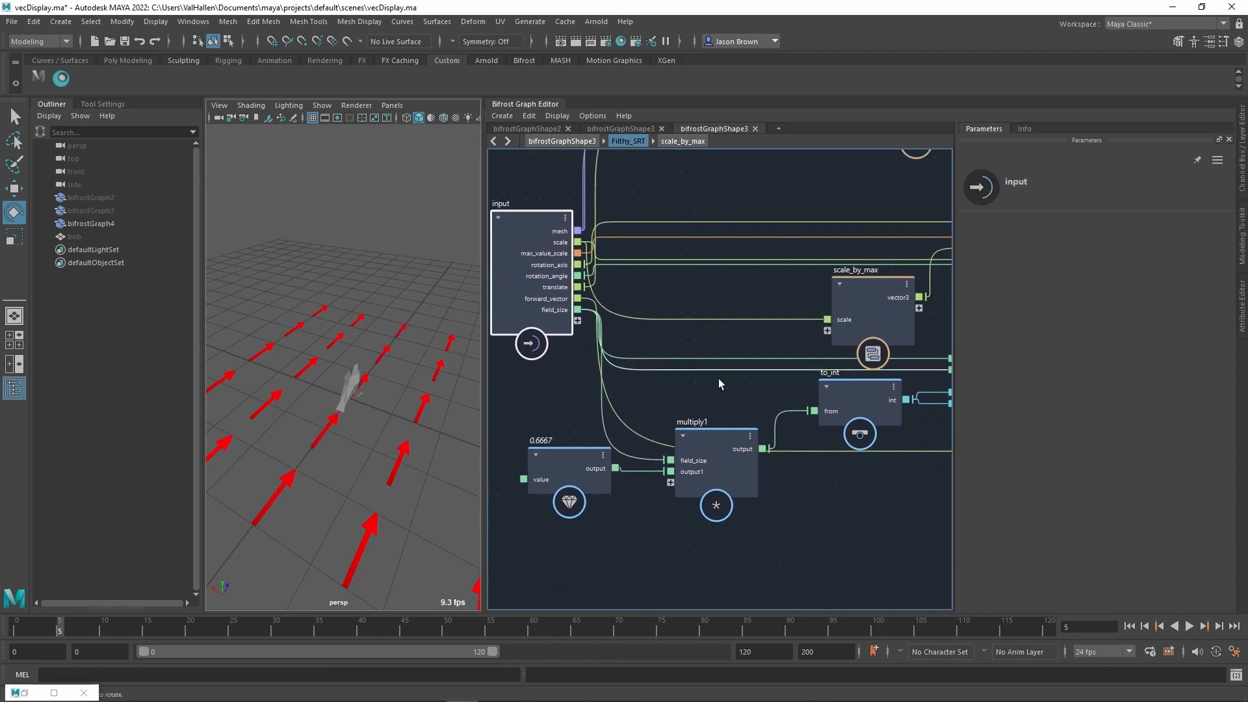
- Expand create_mesh_plane's Transform ports and expose its position port as a new port on the input node
middle_click_drag(757, 358, 831, 389, "alt")
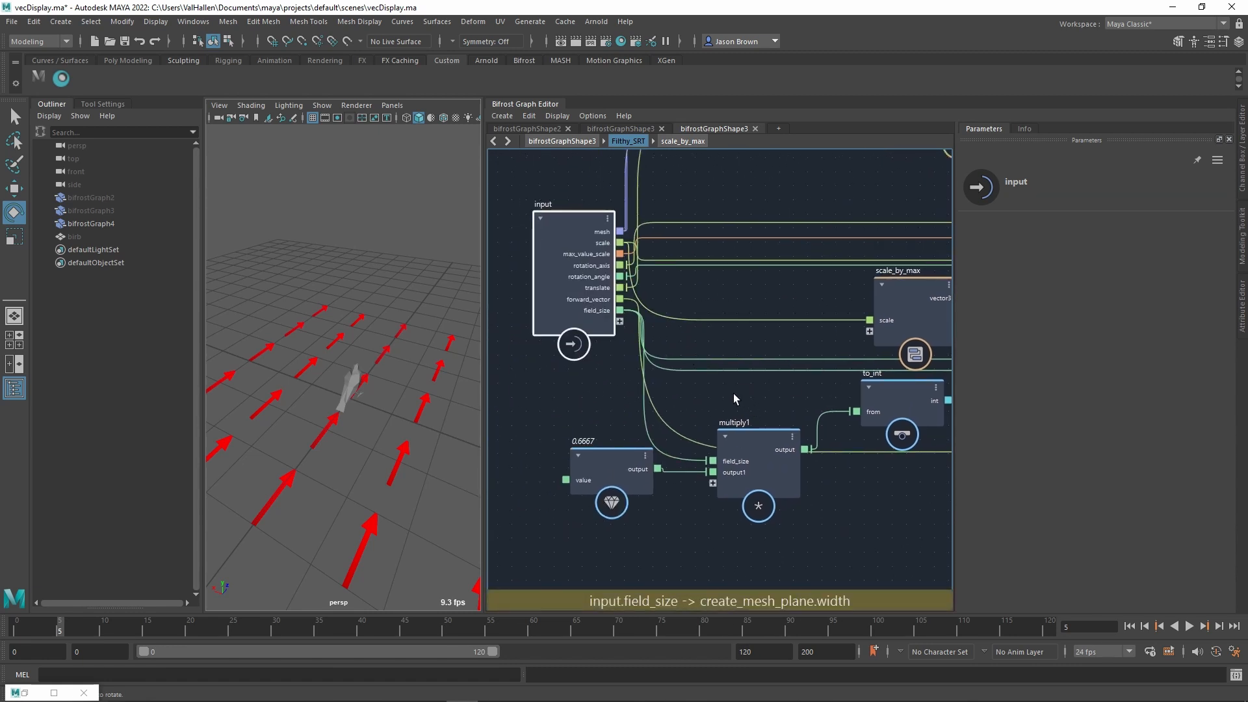
middle_click_drag(793, 395, 687, 384, "alt")
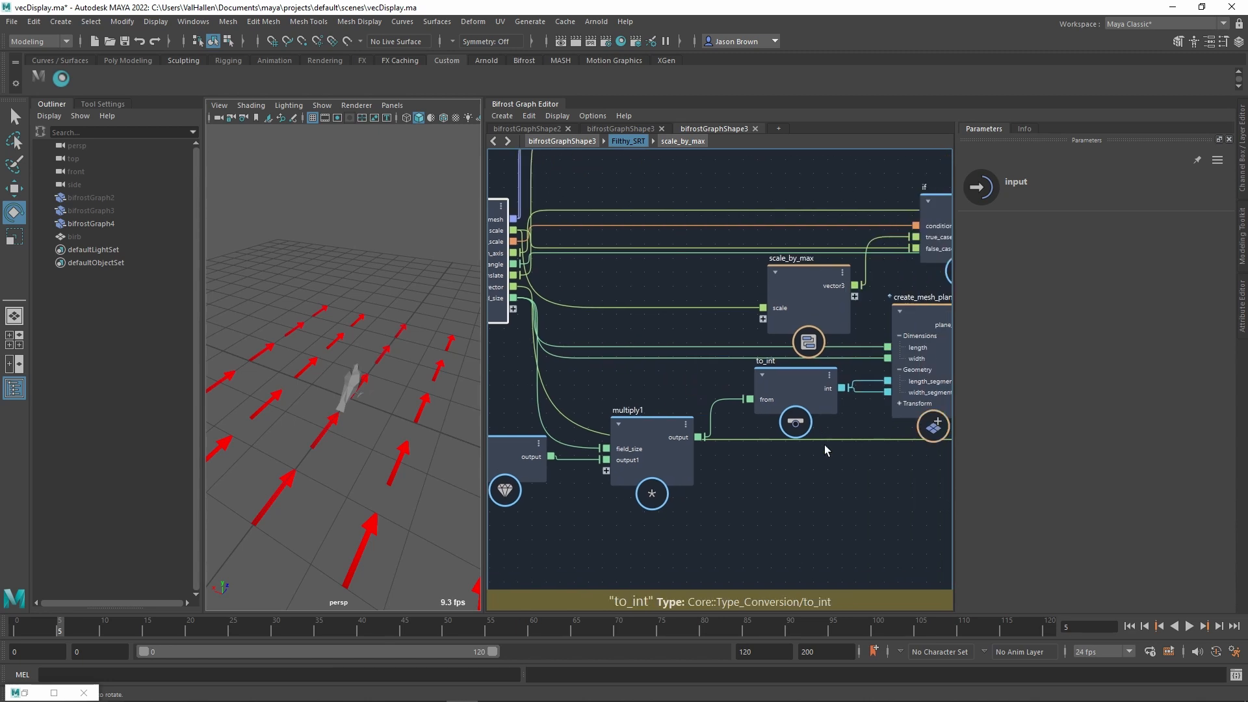
scroll(824, 445, "down", 2)
middle_click_drag(823, 449, 446, 406, "alt")
mouse_move(784, 448)
middle_mouse_down("alt")
mouse_move(572, 435)
mouse_move(828, 435)
middle_mouse_up("alt")
middle_click_drag(729, 444, 887, 448, "alt")
scroll(814, 449, "up", 3)
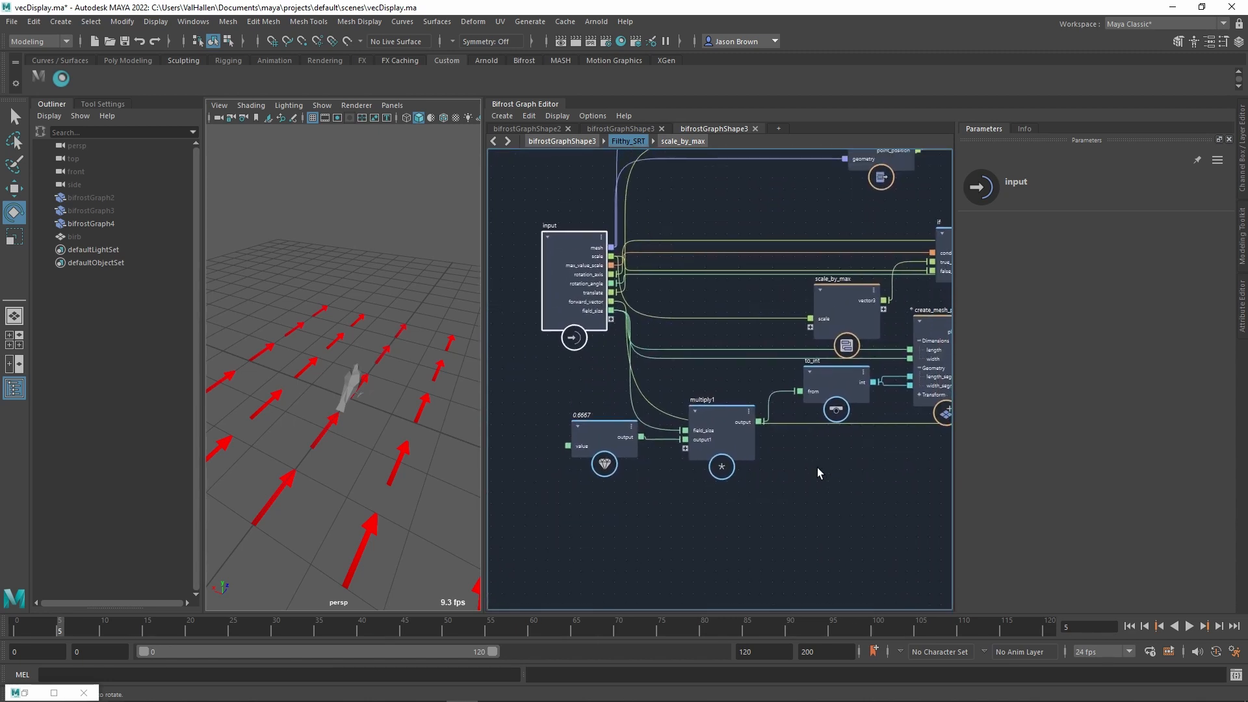
scroll(812, 488, "up", 2)
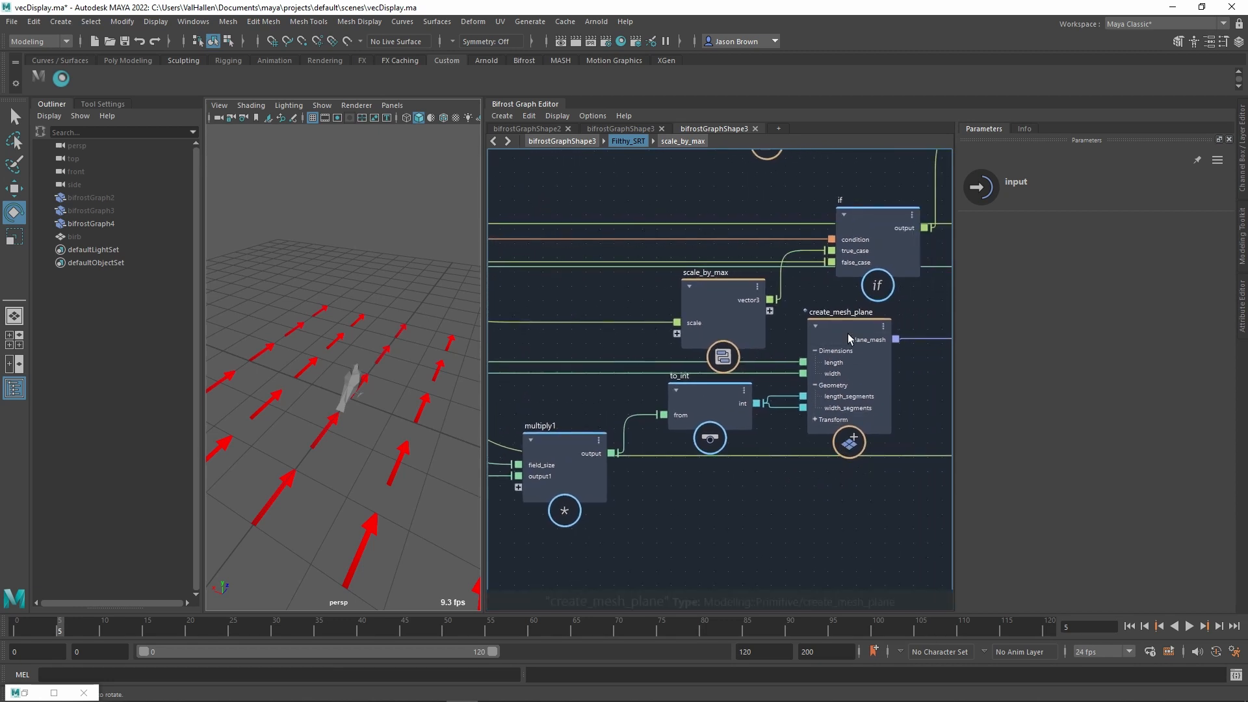
left_click(817, 419)
middle_click_drag(788, 446, 833, 454, "alt")
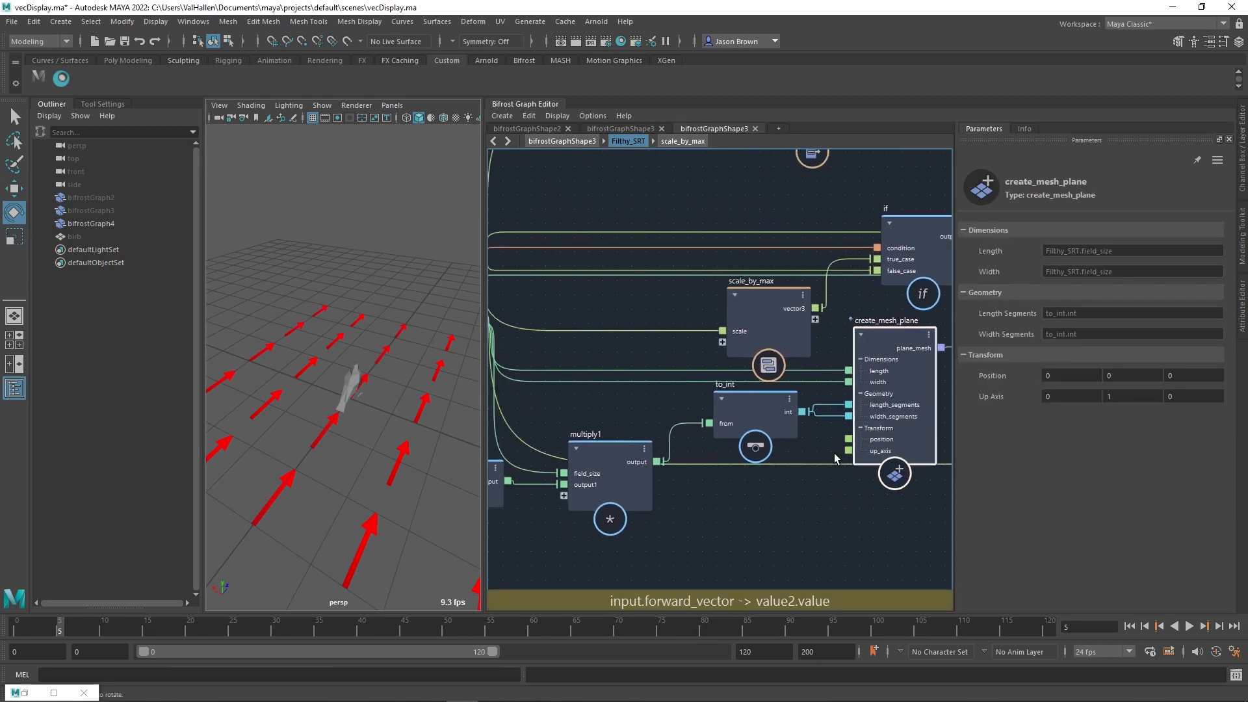
left_click(849, 440)
middle_click_drag(666, 423, 879, 468, "alt")
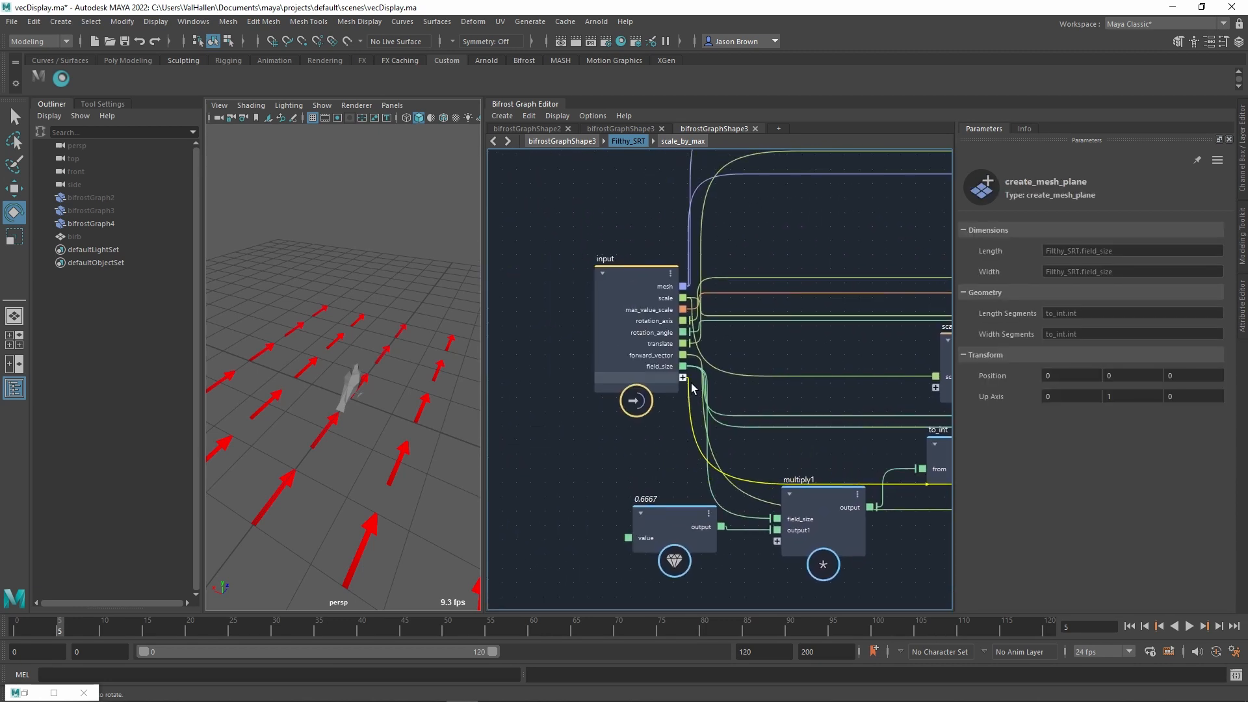
left_click(683, 377)
- Rename the input node's position port to field_position
right_click(679, 379)
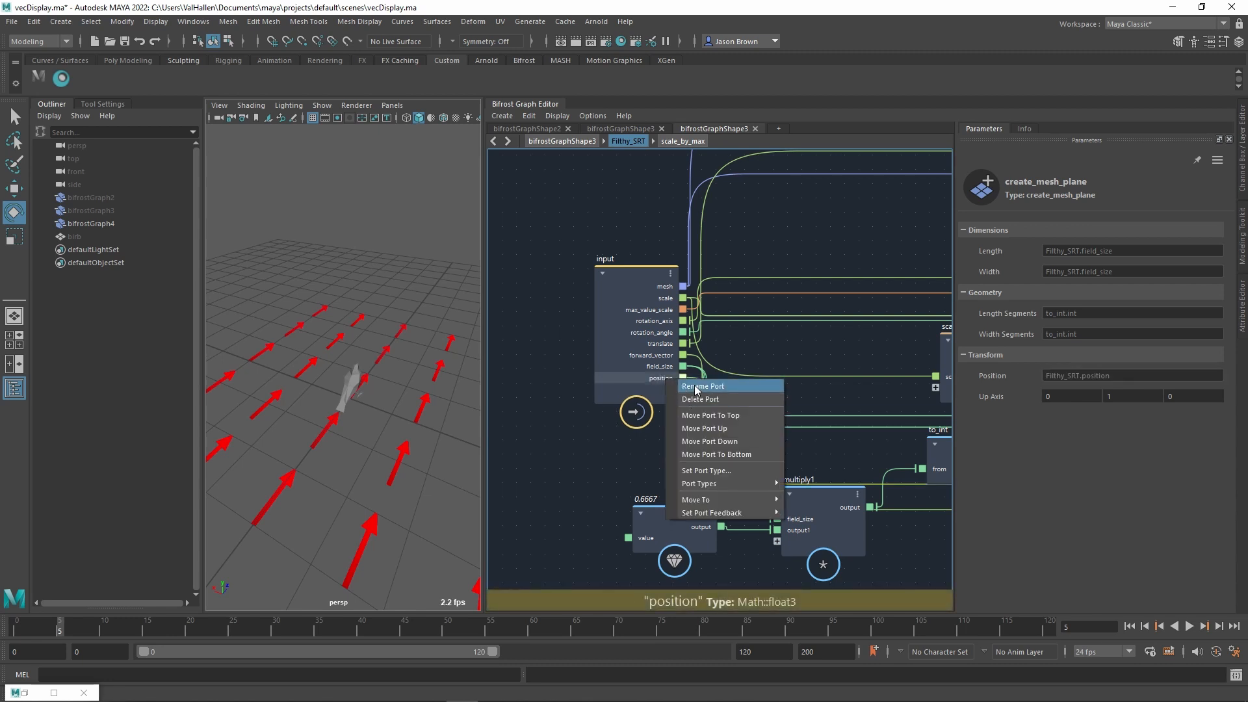
left_click(696, 387)
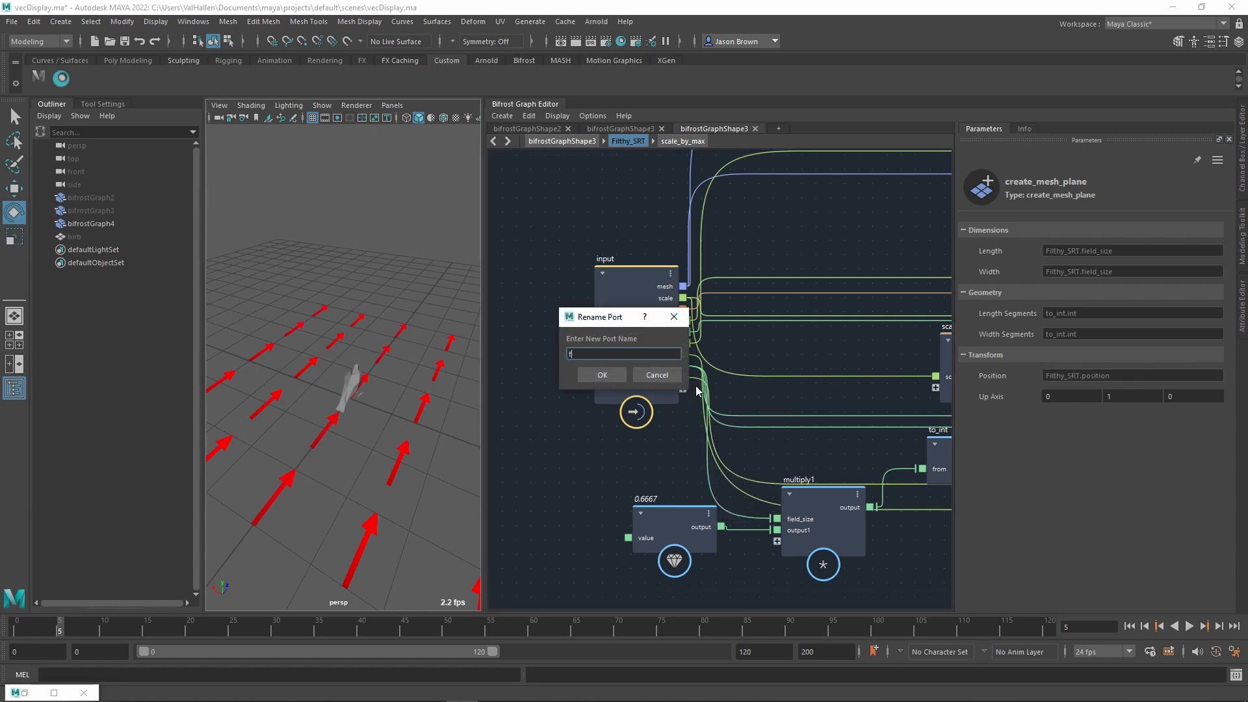
type("field_position")
key("Return")
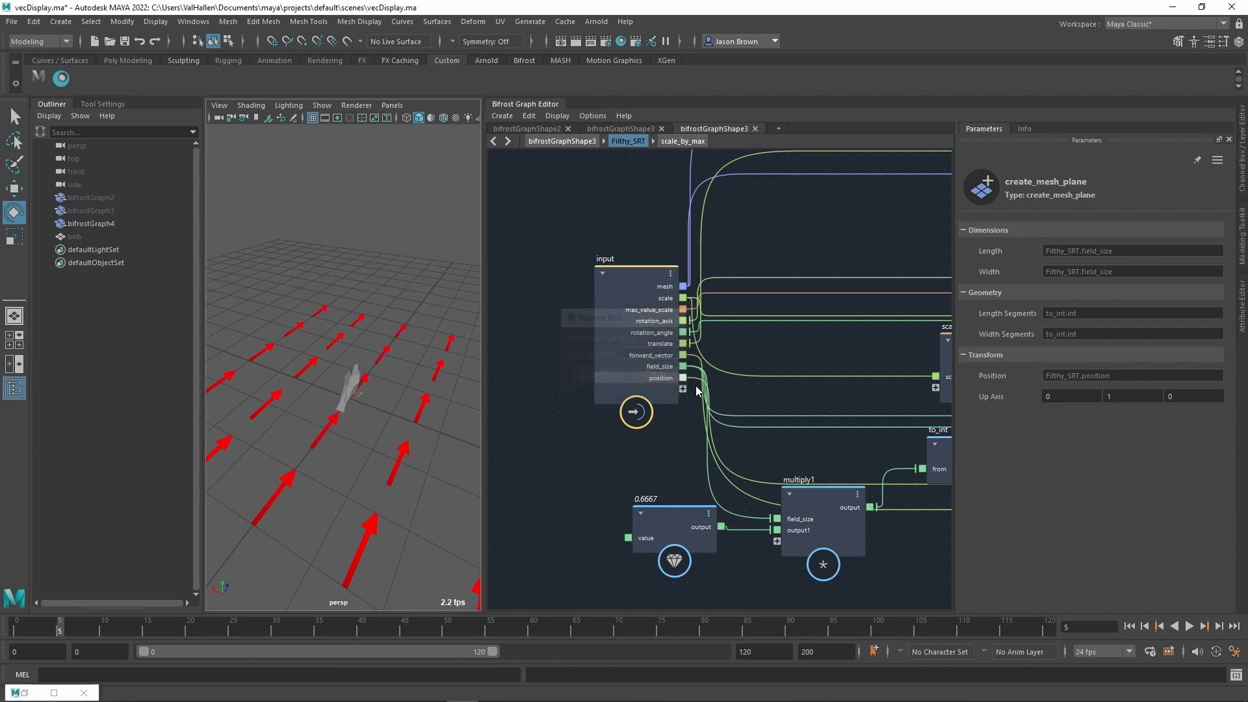
- Scrub the Y value of Filthy_SRT's Field Position to -0.5874 and view the lowered field beneath the bird
mouse_move(404, 364)
left_mouse_down("alt")
mouse_move(365, 368)
mouse_move(353, 295)
mouse_move(360, 330)
mouse_move(395, 348)
left_mouse_up("alt")
scroll(394, 348, "down", 5)
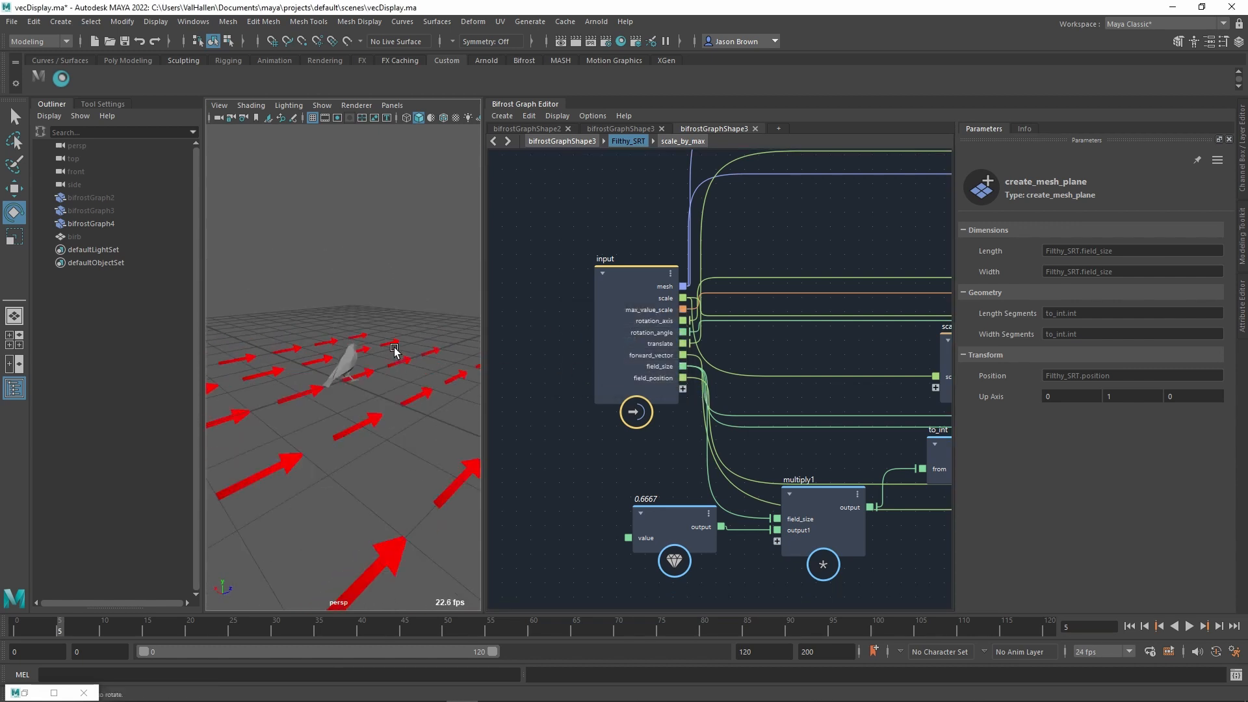
left_click(535, 369)
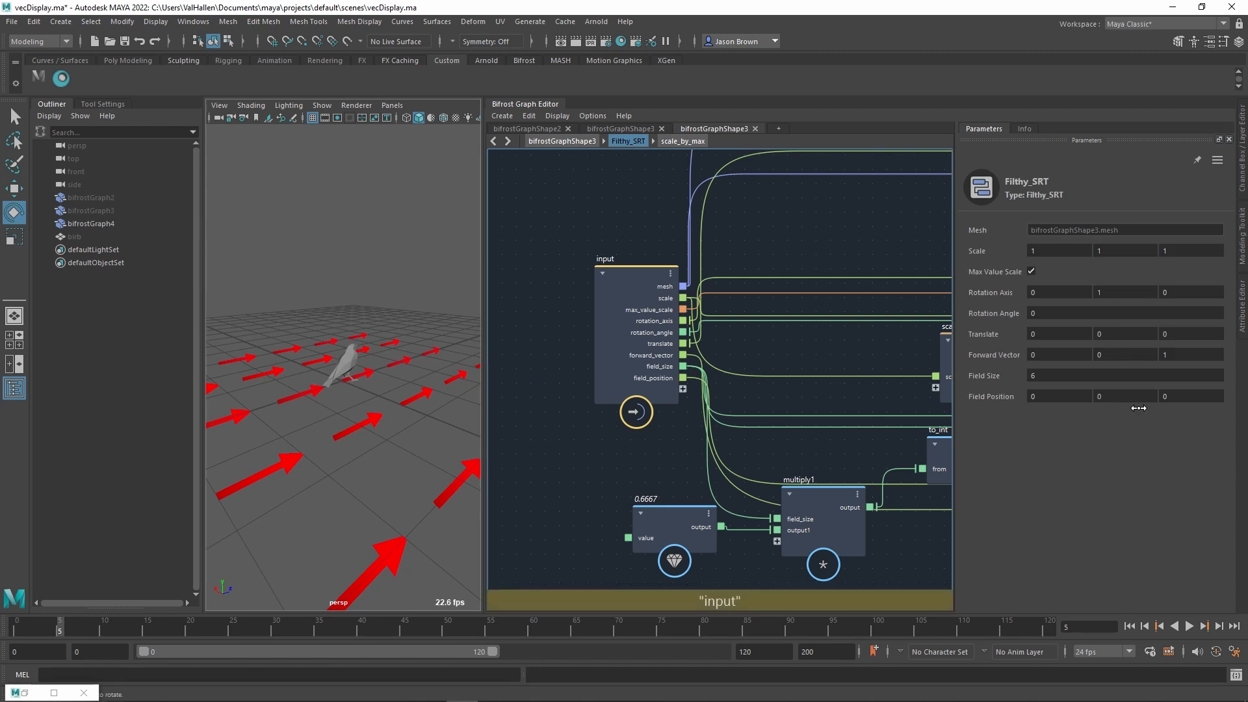
left_click_drag(1139, 407, 1104, 407)
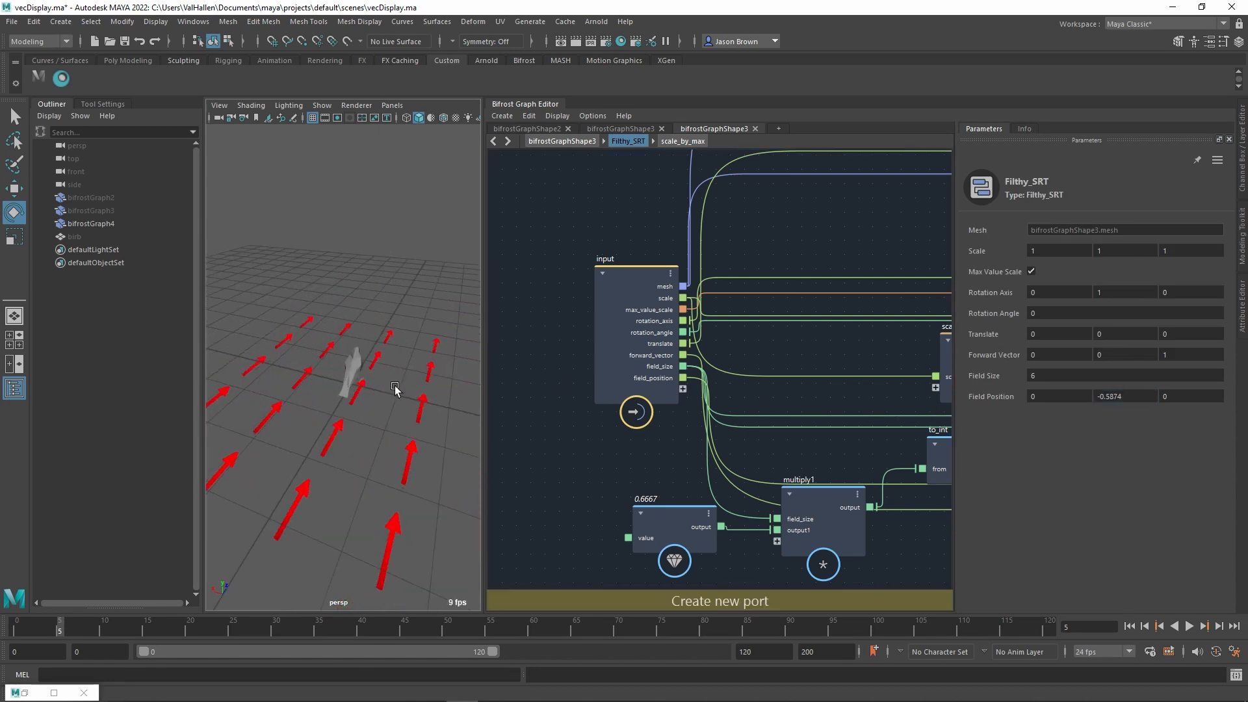
left_click_drag(395, 389, 321, 351, "alt")
- Move the terminal node further away from vector_field_scope to make room between them
middle_click_drag(801, 478, 456, 414, "alt")
middle_click_drag(824, 506, 484, 454, "alt")
middle_click_drag(812, 480, 497, 438, "alt")
middle_click_drag(769, 448, 547, 503, "alt")
scroll(725, 439, "down", 1)
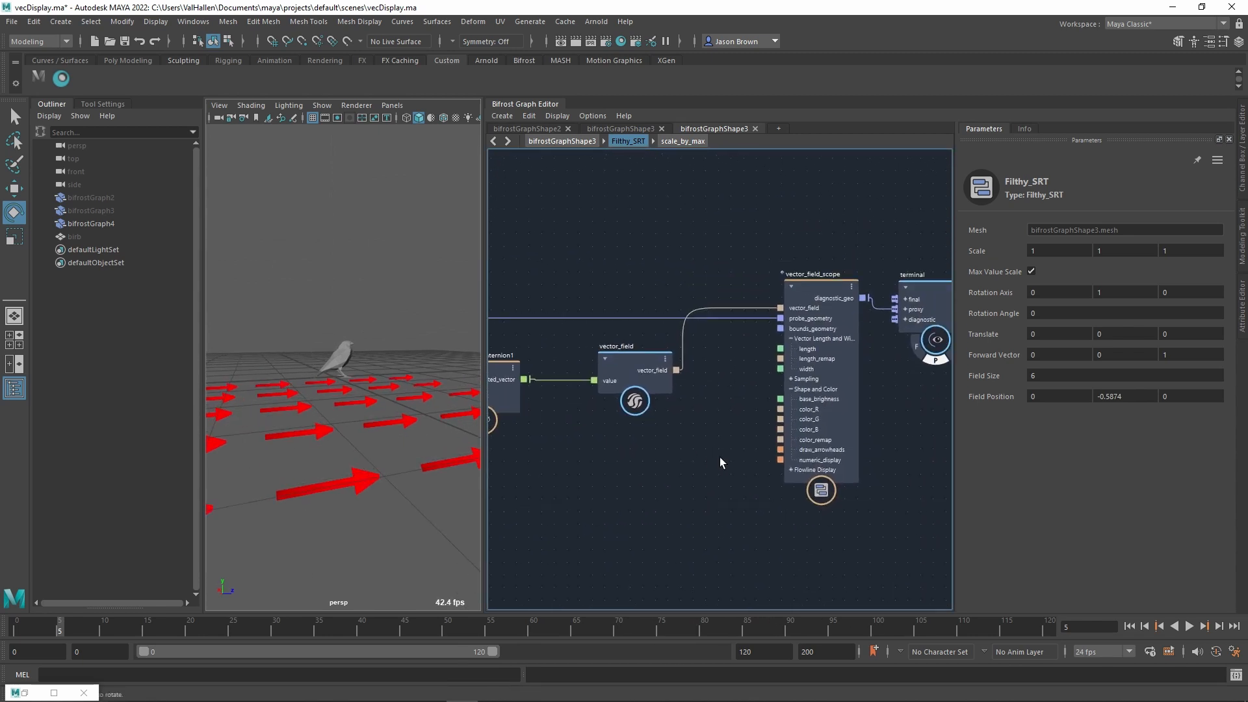
mouse_move(762, 442)
middle_mouse_down("alt")
mouse_move(734, 476)
mouse_move(562, 484)
middle_mouse_up("alt")
left_click_drag(744, 360, 887, 349)
middle_click_drag(786, 412, 918, 426, "alt")
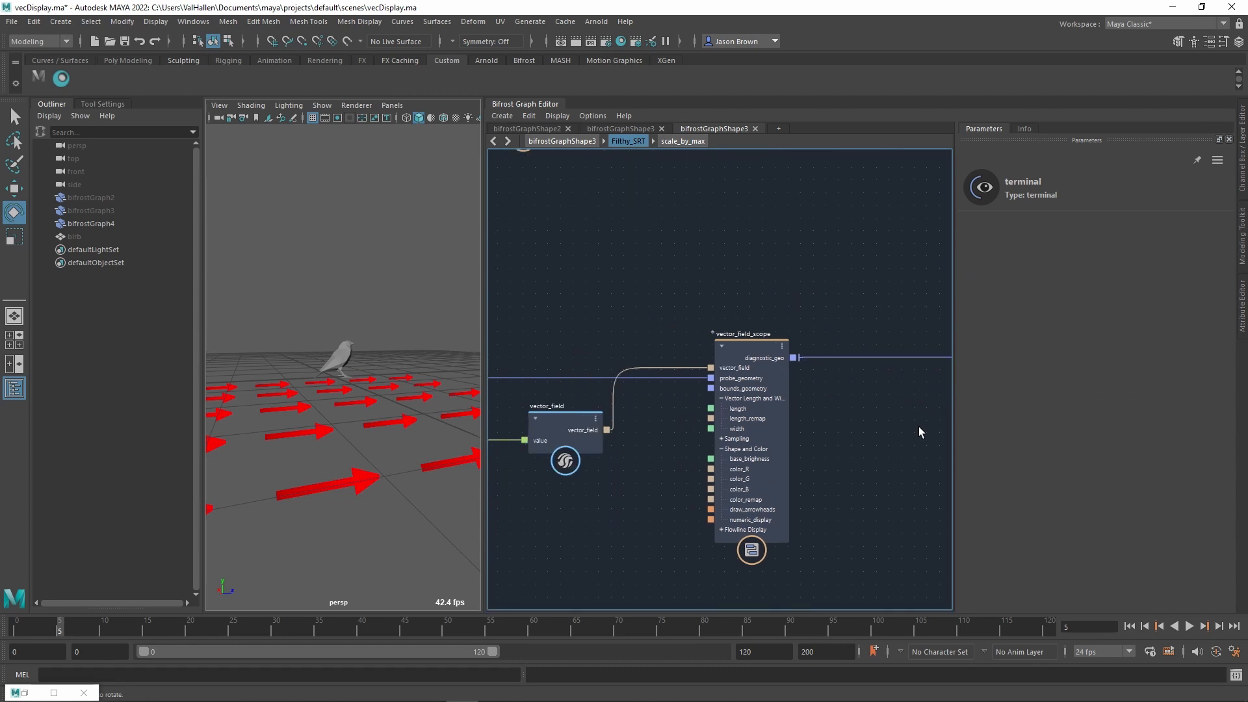
- Move vector_field_scope closer to the vector_field node
left_click_drag(762, 355, 682, 353)
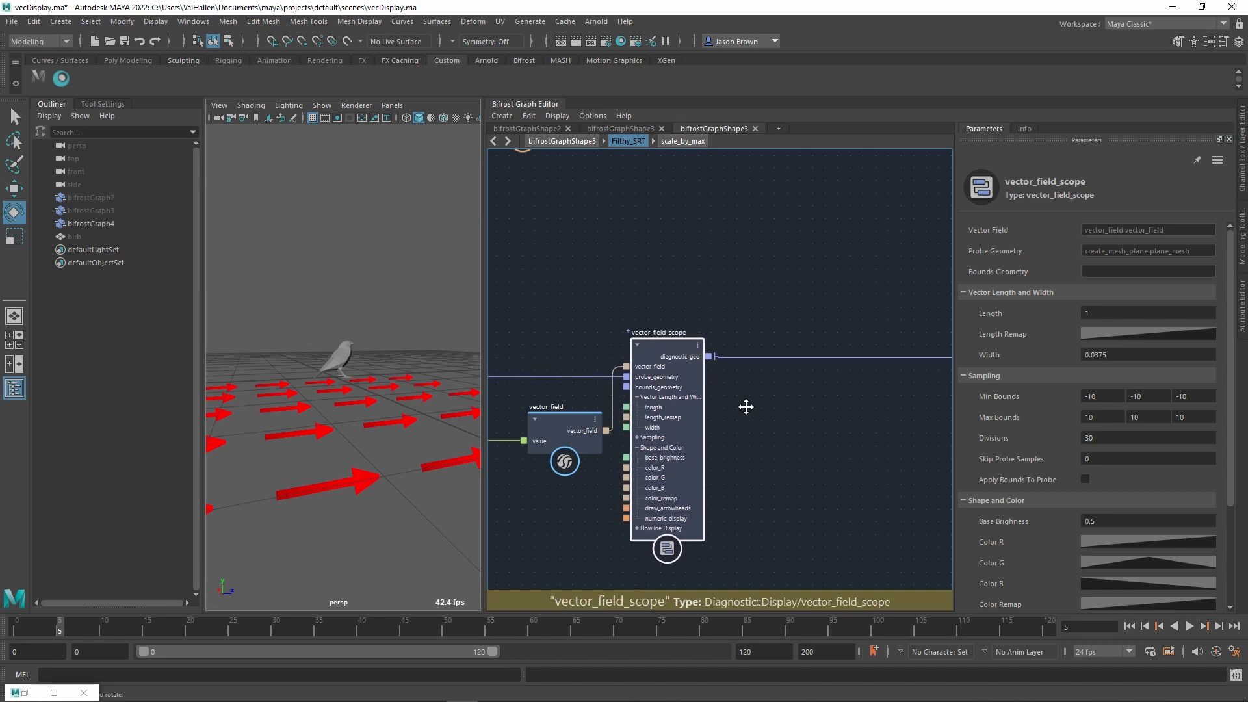
mouse_move(746, 407)
middle_mouse_down("alt")
mouse_move(930, 419)
mouse_move(523, 399)
mouse_move(841, 413)
middle_mouse_up("alt")
middle_click_drag(585, 418, 943, 416, "alt")
mouse_move(703, 410)
middle_mouse_down("alt")
mouse_move(875, 412)
mouse_move(699, 373)
mouse_move(485, 451)
middle_mouse_up("alt")
middle_click_drag(910, 437, 637, 451, "alt")
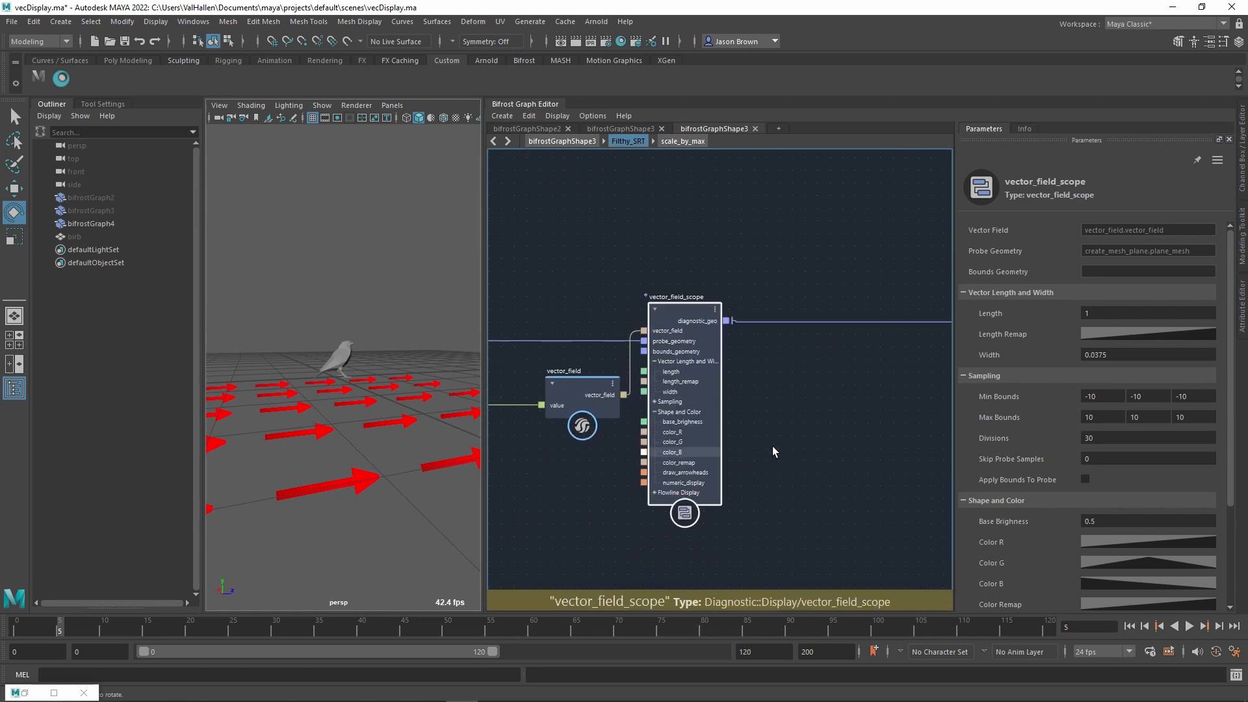
- Insert an if node between vector_field_scope and terminal, with diagnostic_geo feeding its true_case
middle_click_drag(773, 448, 708, 474, "alt")
key("Tab")
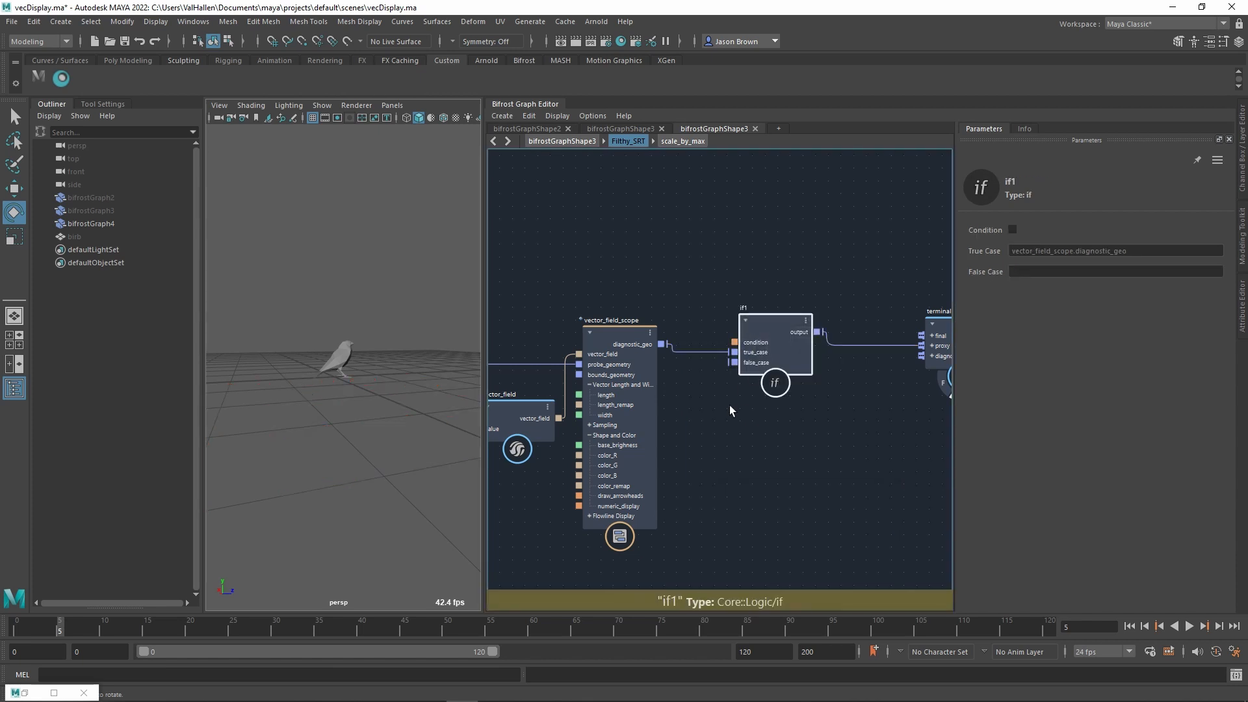
middle_click_drag(730, 405, 768, 410, "alt")
- Expose if1's condition port as a new port on the input node
left_click(773, 349)
middle_click_drag(556, 245, 890, 283, "alt")
mouse_move(565, 320)
middle_mouse_down("alt")
mouse_move(932, 345)
mouse_move(1122, 320)
middle_mouse_up("alt")
middle_click_drag(696, 472, 958, 438, "alt")
middle_click_drag(612, 435, 751, 477, "alt")
left_click(642, 415)
- Rename the input node's condition port to show_field
right_click(621, 419)
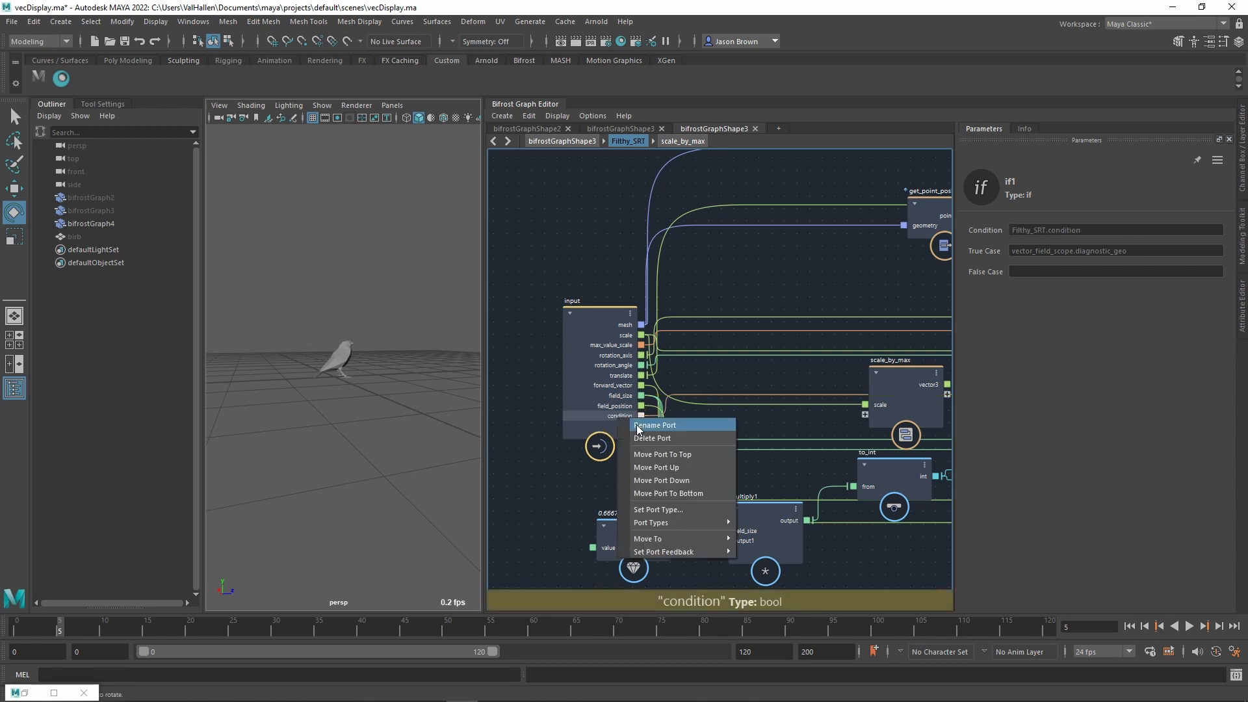
left_click(644, 426)
type("fie")
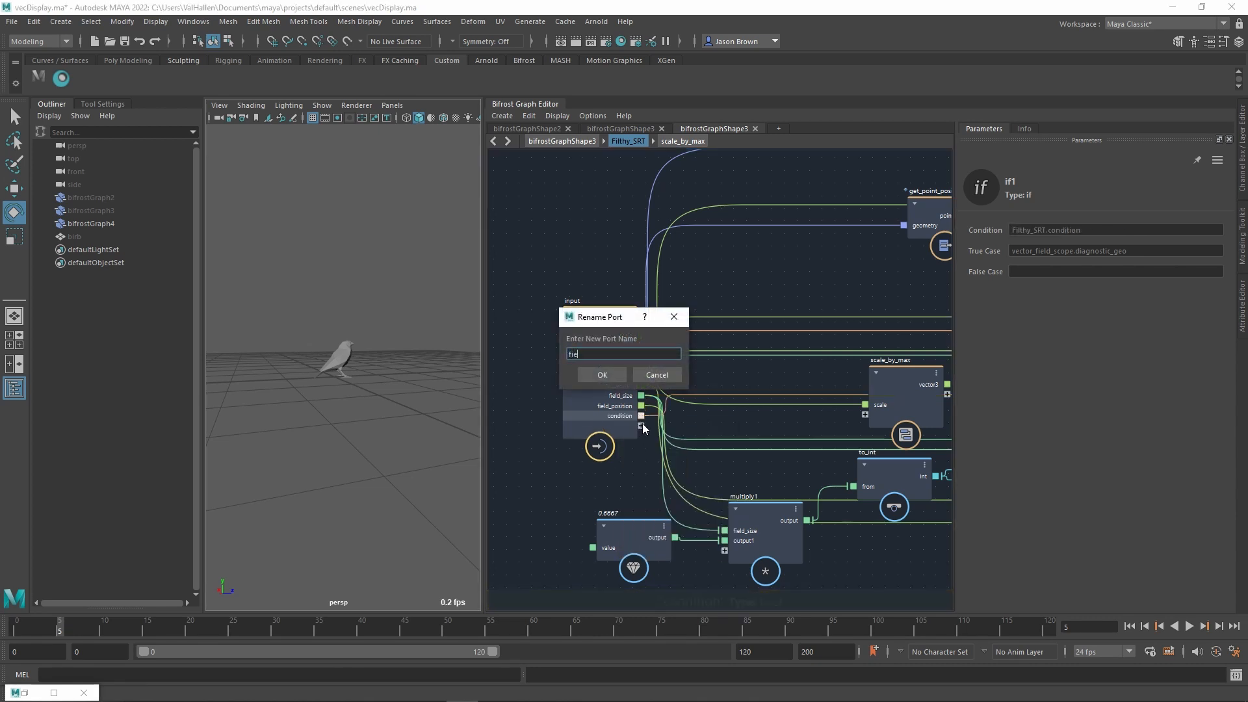
type("ld_visual")
key("ctrl+a")
key("BackSpace")
type("show")
type("_field")
key("Return")
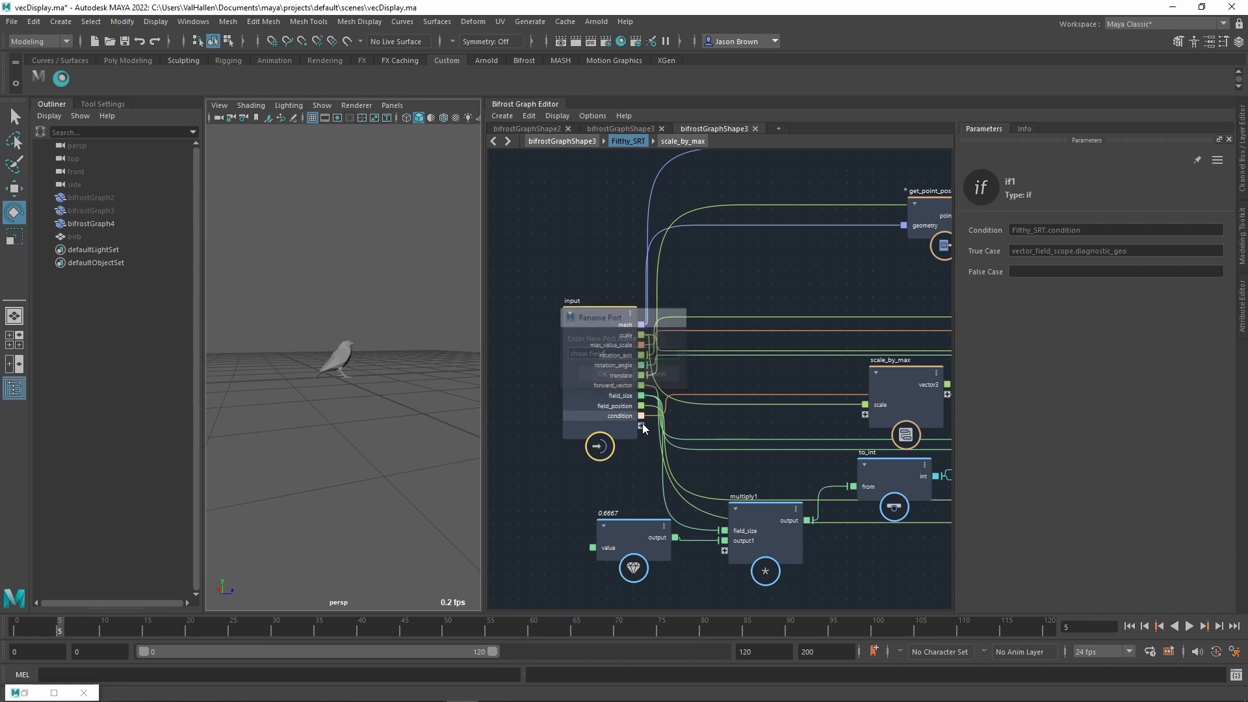
- Move vector_field_scope down slightly so it sits below the wire running into if1's condition
middle_click_drag(653, 434, 507, 416, "alt")
middle_click_drag(897, 455, 504, 418, "alt")
middle_click_drag(874, 431, 777, 454, "alt")
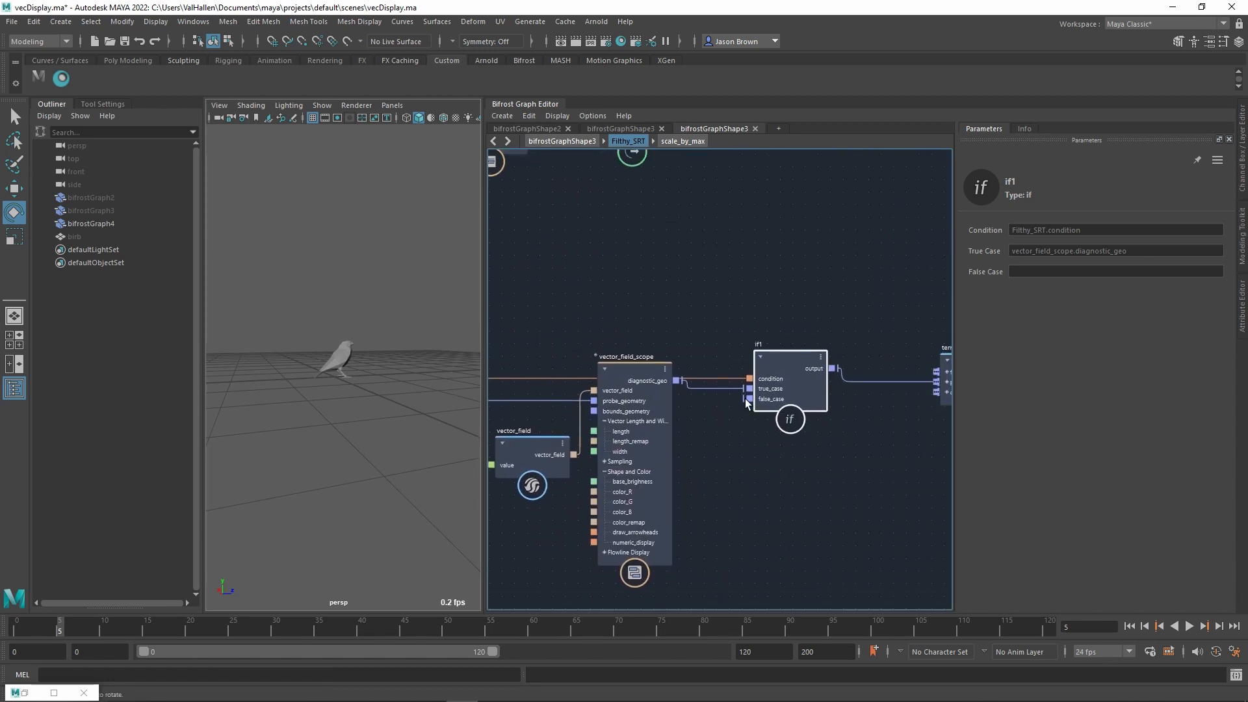
left_click_drag(645, 380, 644, 403)
- Enable Show Field on the Filthy_SRT compound and set the Y value of Field Position to 0
left_click(817, 452)
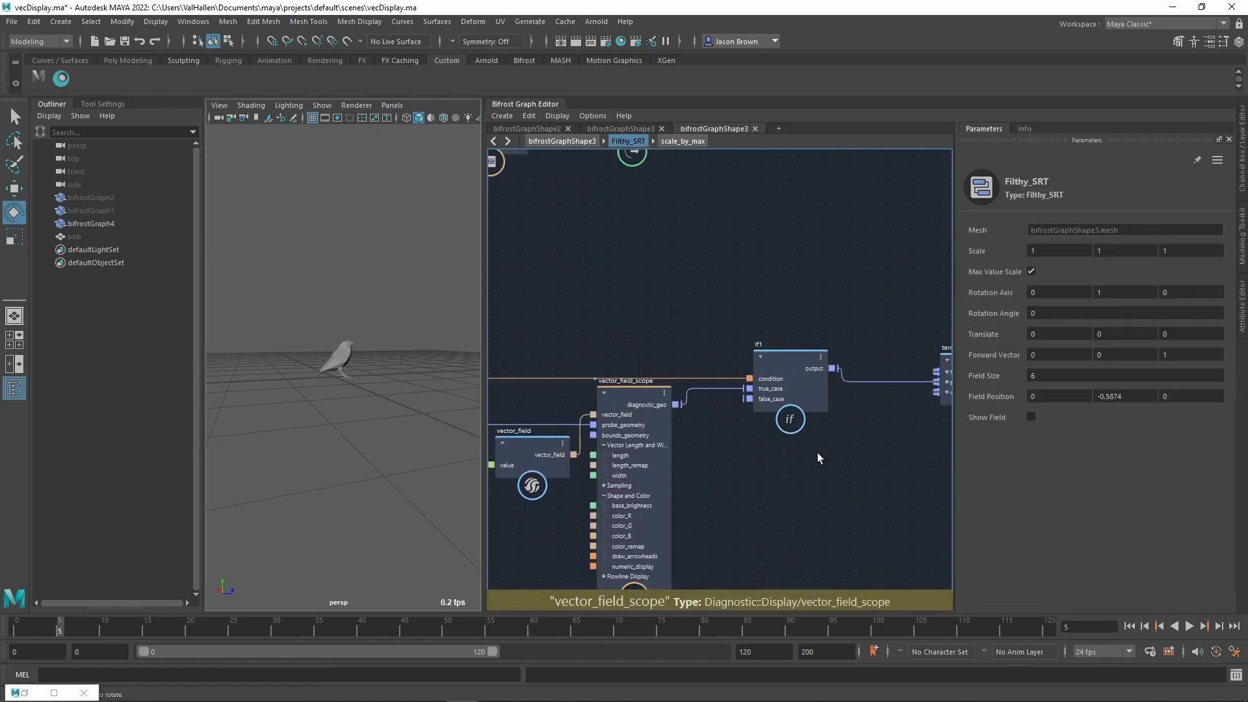
left_click(1035, 424)
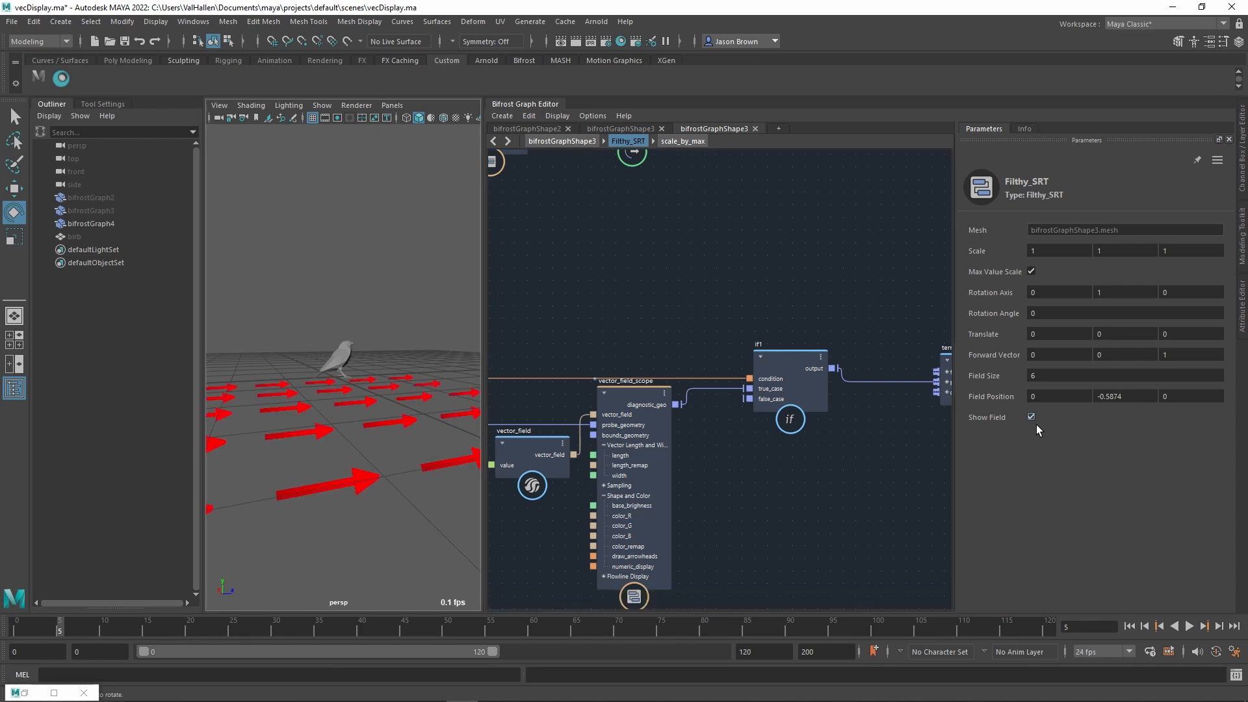
double_click(1113, 405)
type("0")
key("Return")
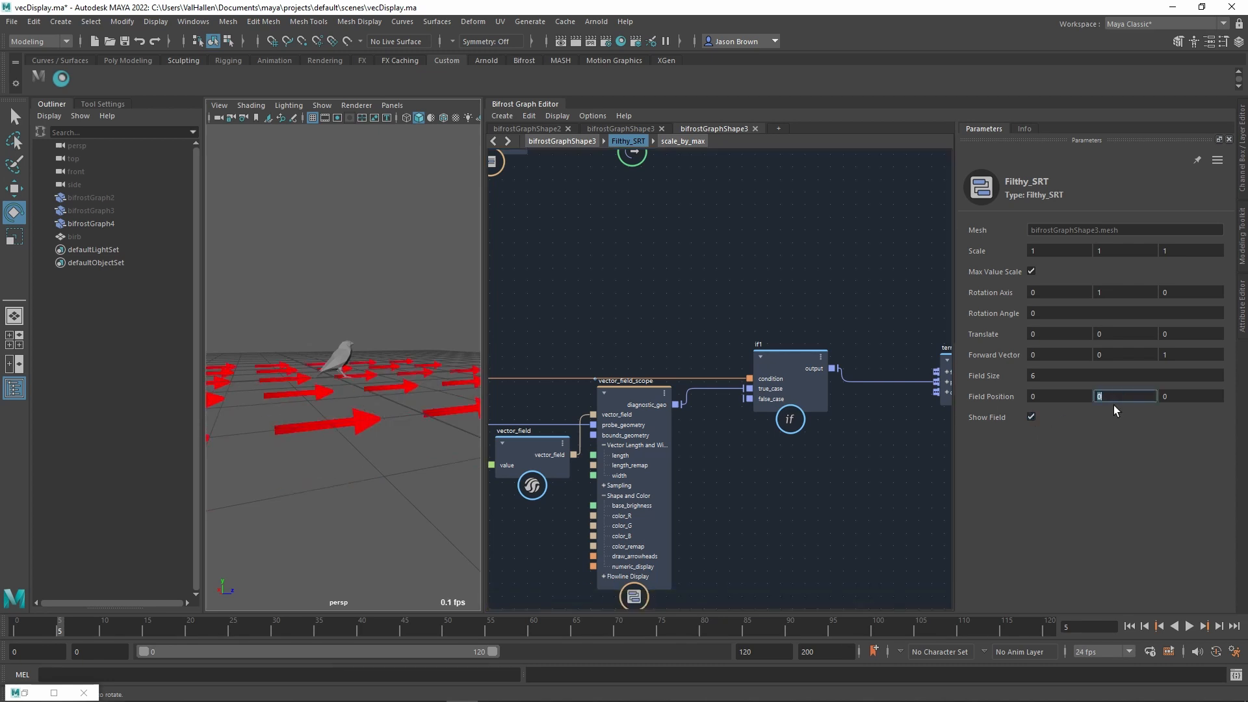
- Toggle Show Field off and back on to test the vector field's visibility
left_click(1036, 423)
left_click(1035, 423)
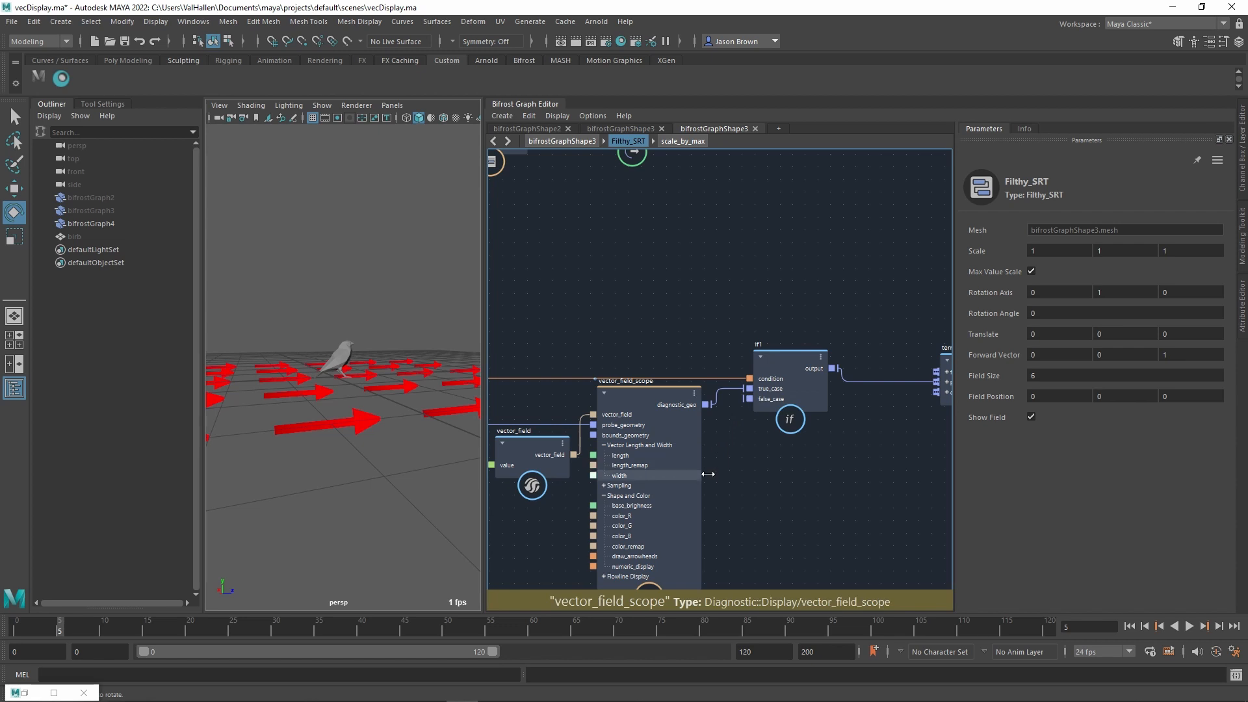
- Move the end point of vector_field_scope's Color R curve to position 0.95, keeping its value at 1.00
middle_click_drag(735, 470, 811, 424)
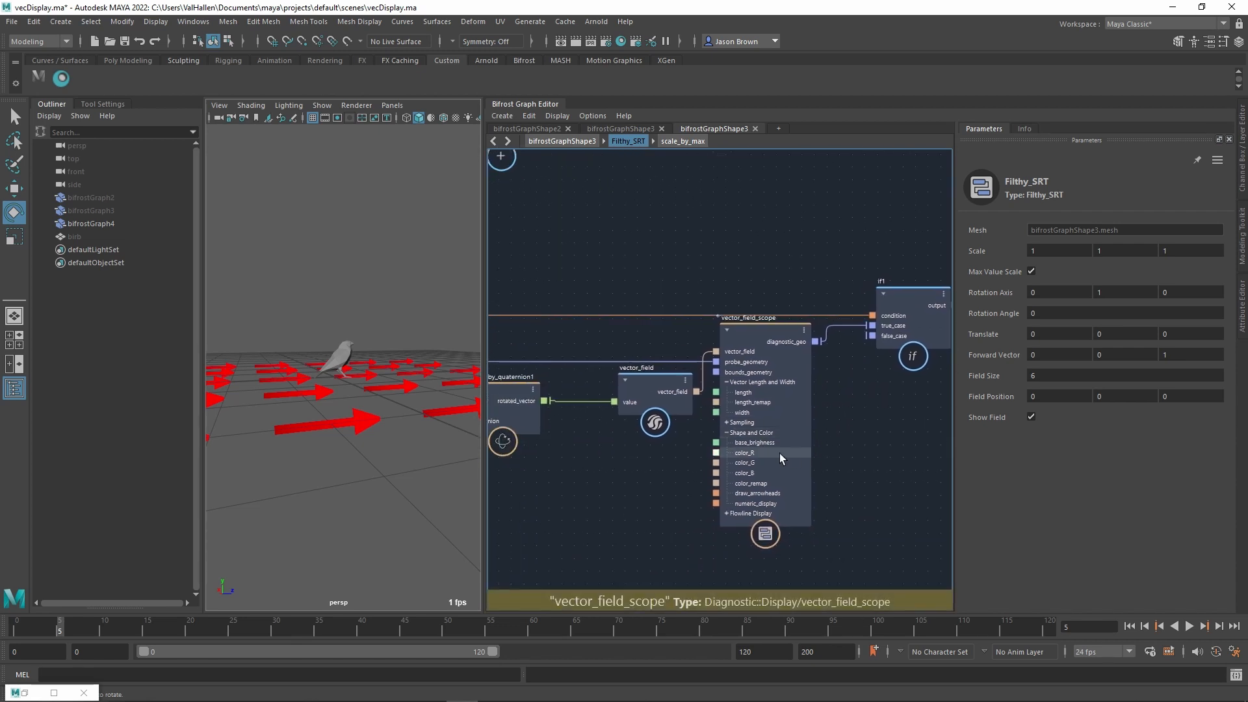
left_click(754, 336)
scroll(1037, 520, "down", 2)
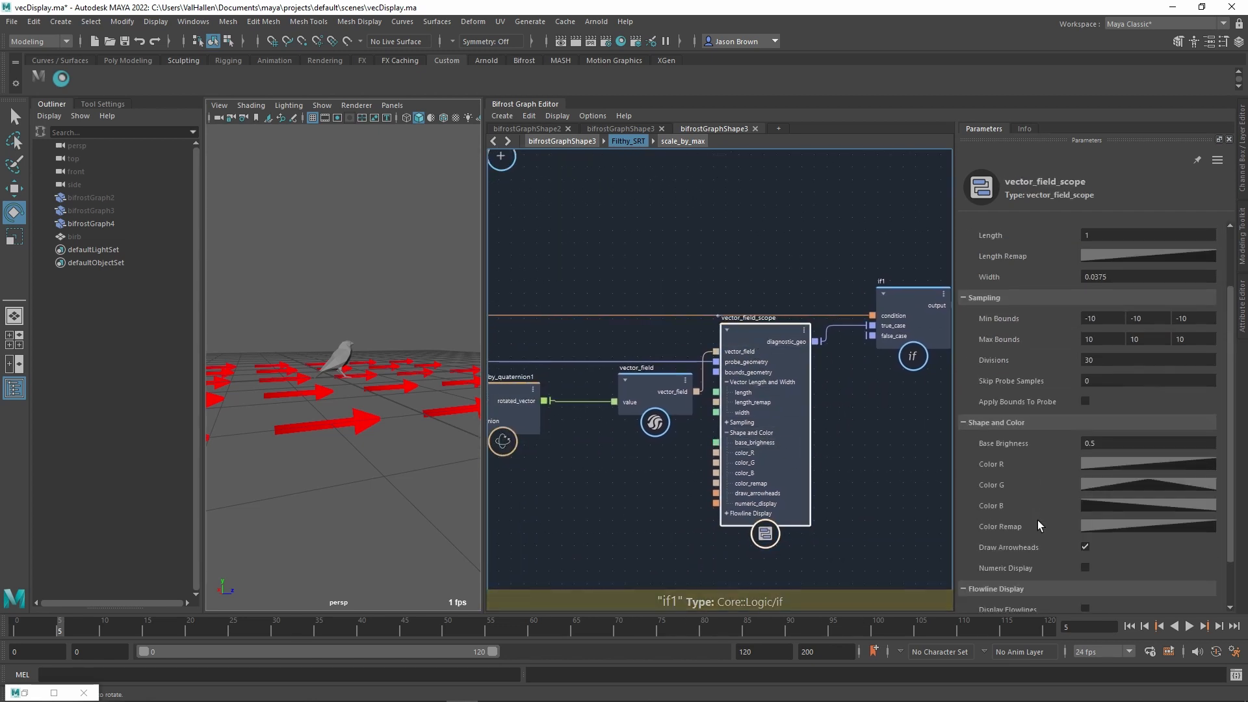
left_click(1164, 465)
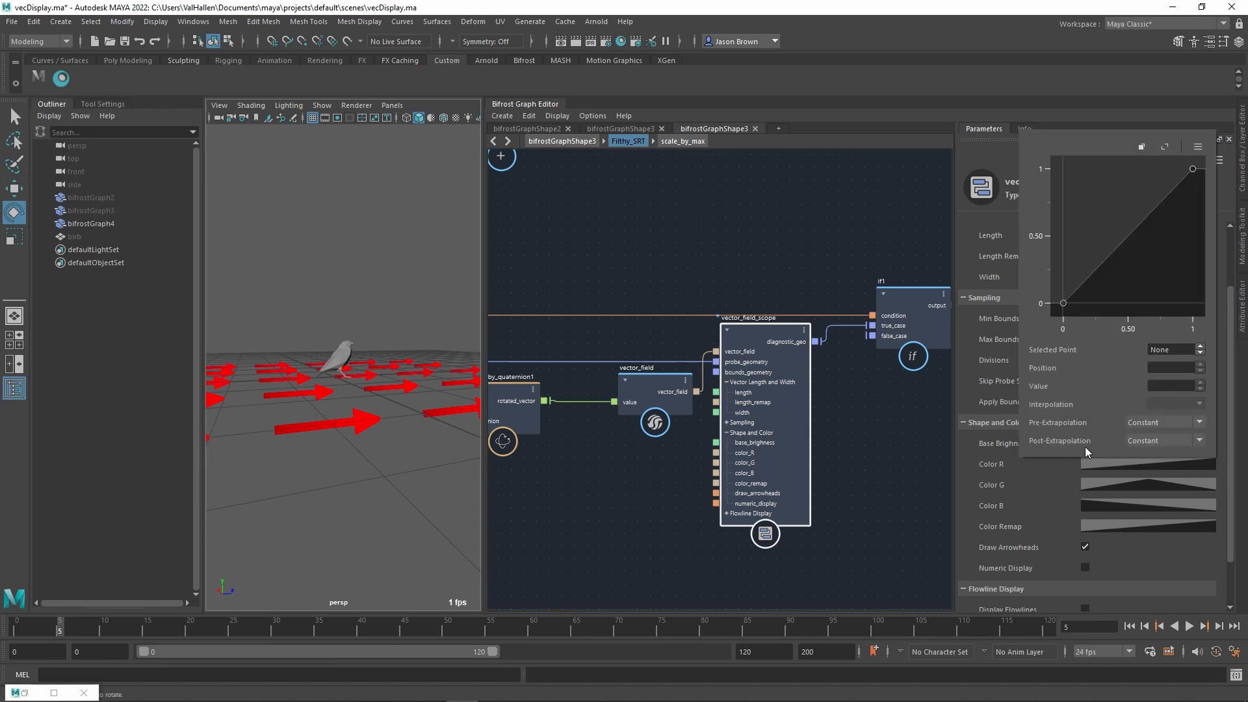
left_click_drag(1192, 169, 1187, 202)
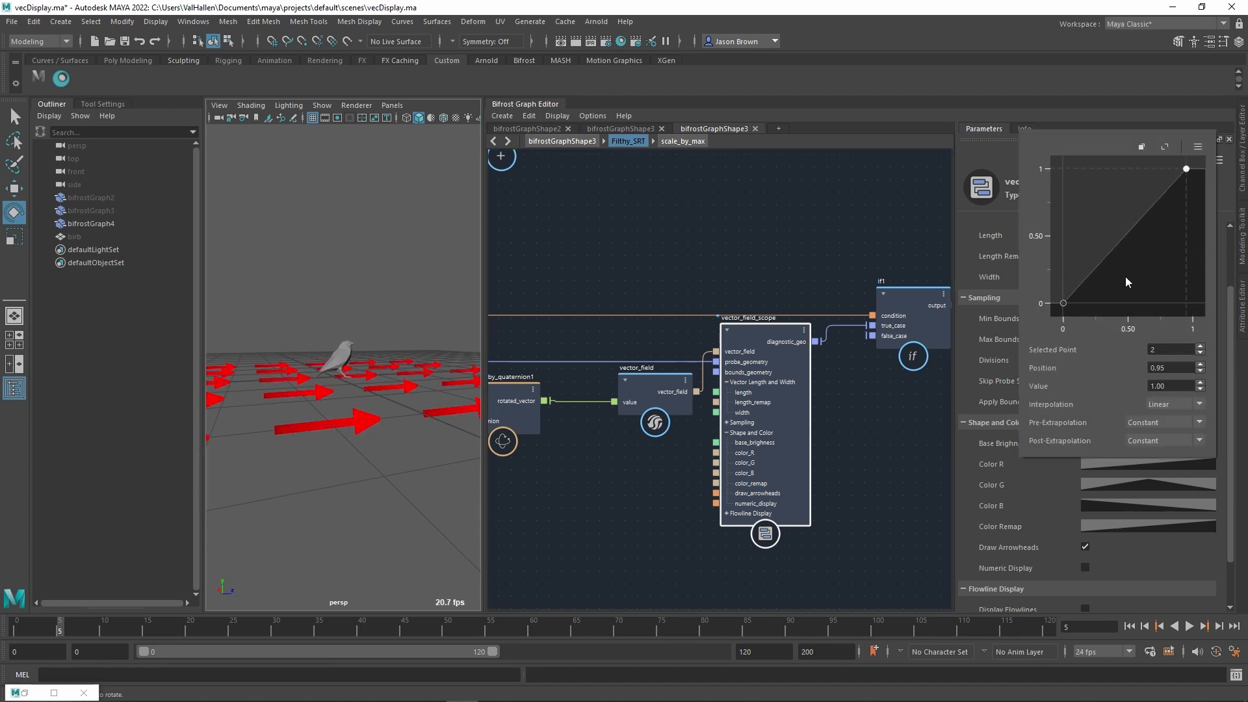
left_click(779, 206)
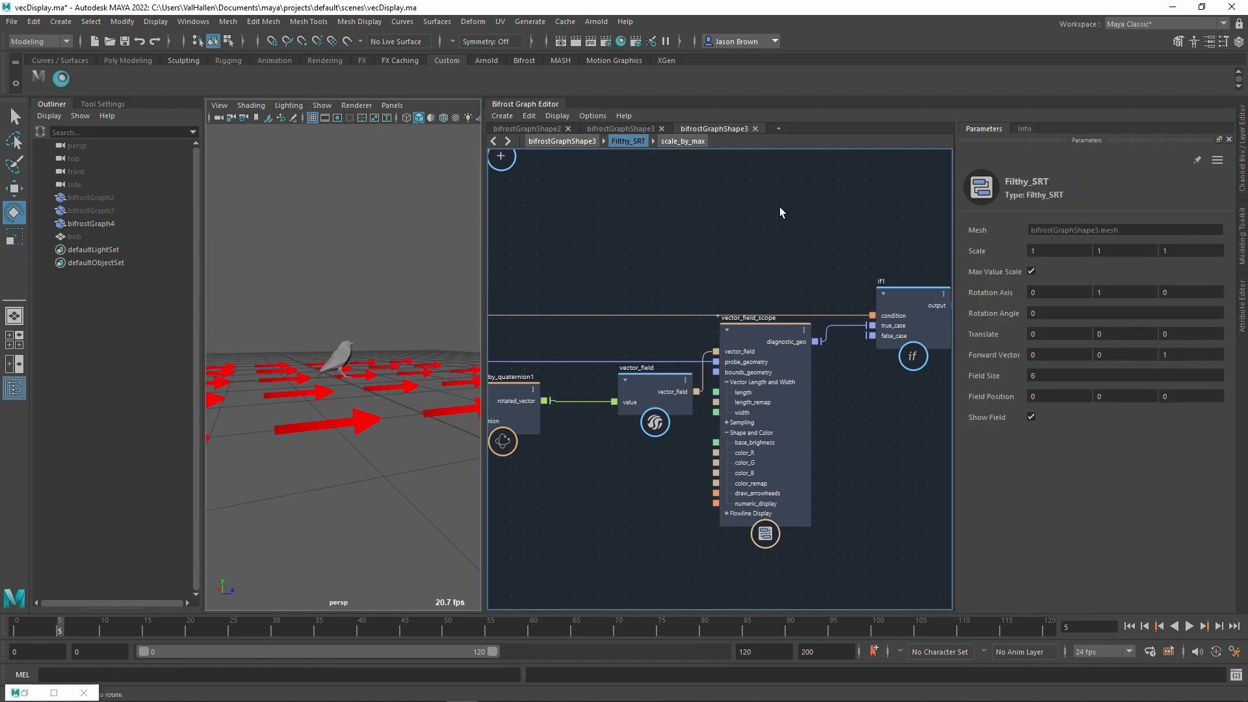
- Move the end point of vector_field_scope's Color Remap curve to position 0.99 and value 0.99
left_click_drag(449, 455, 357, 494, "alt")
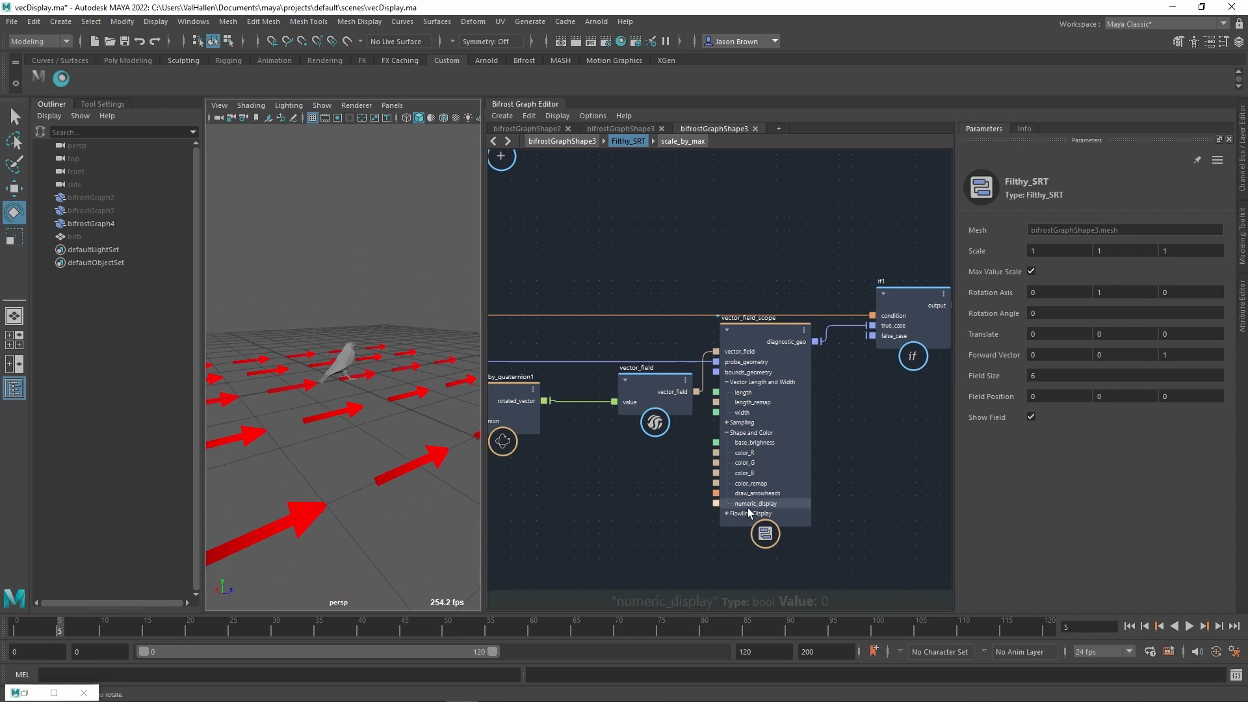
middle_click_drag(843, 521, 849, 470)
scroll(848, 470, "up", 2)
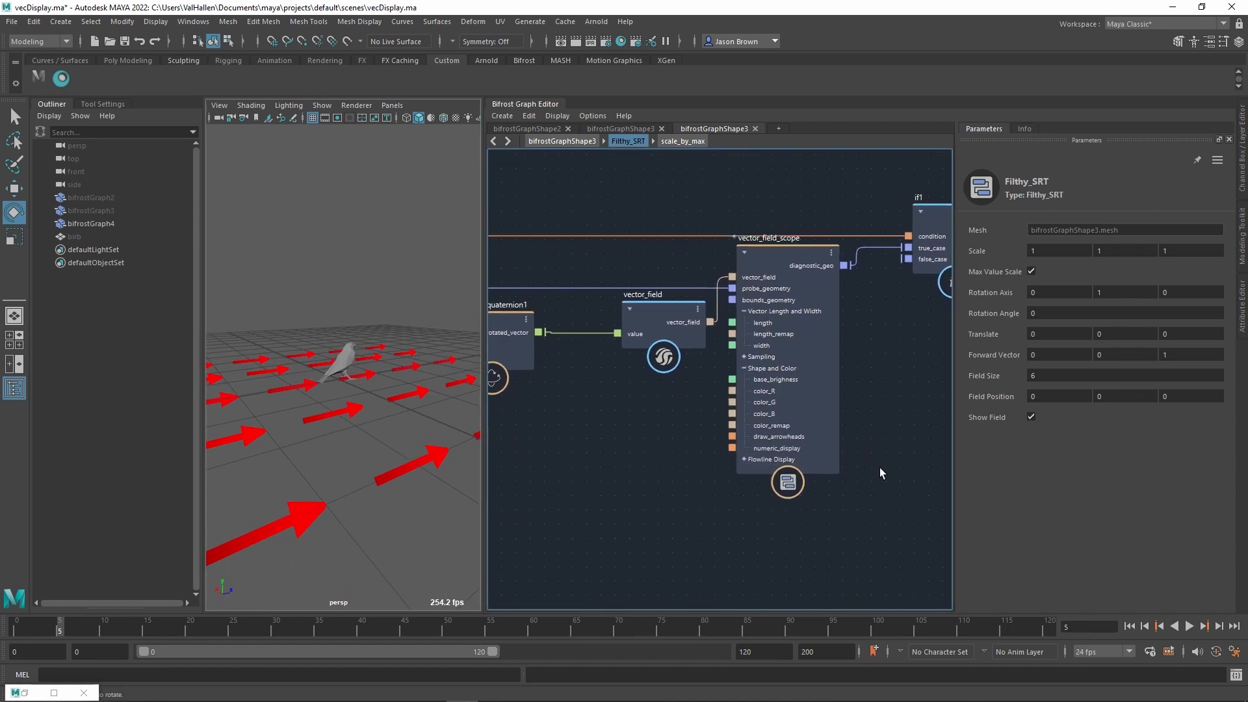
left_click(782, 258)
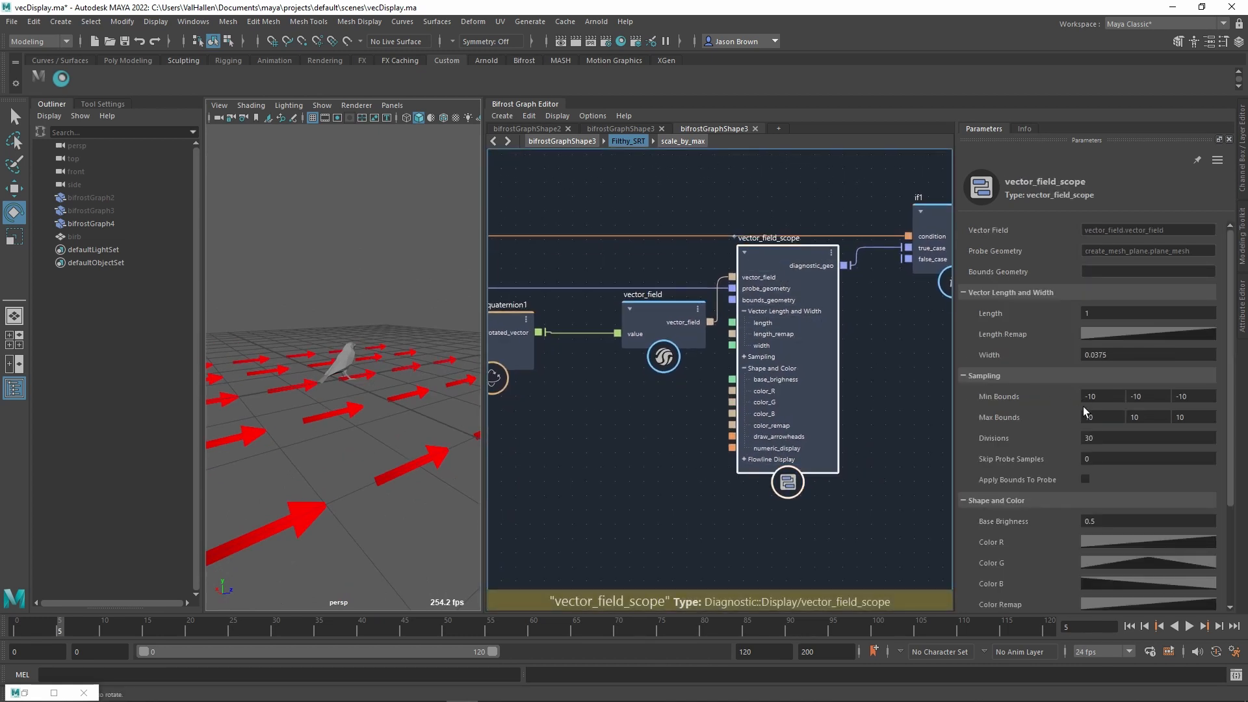
scroll(1082, 407, "down", 3)
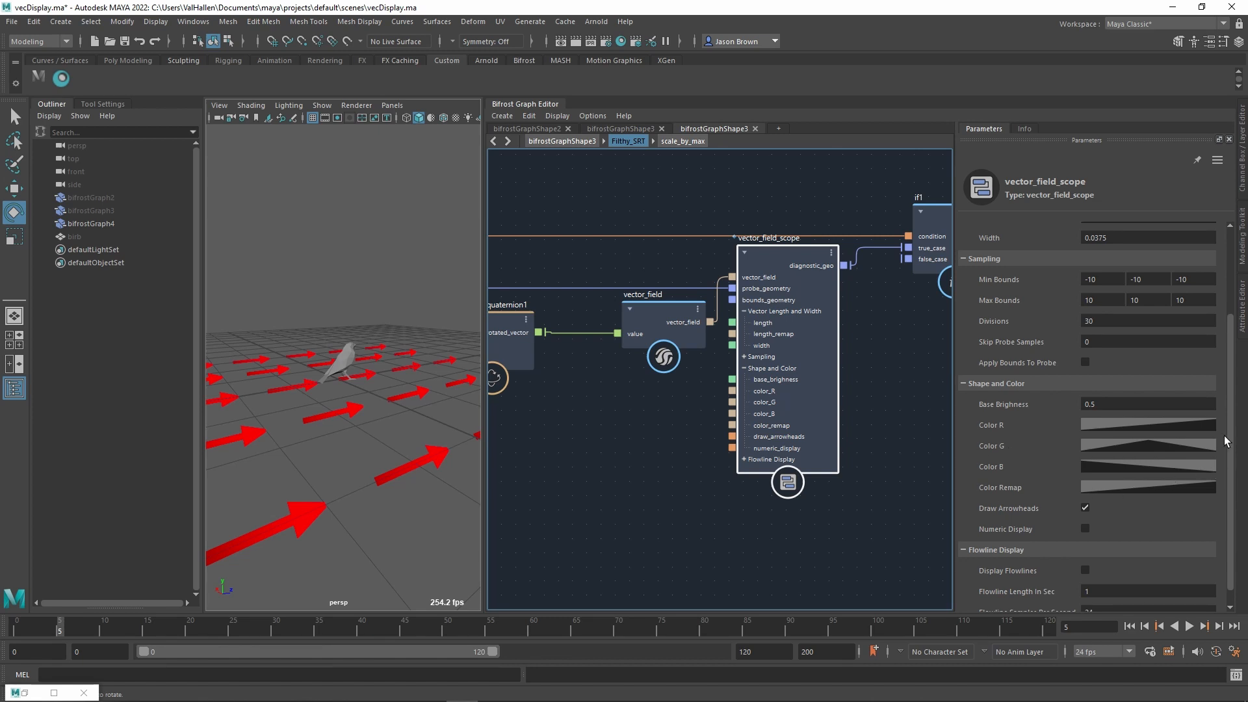
left_click(1142, 487)
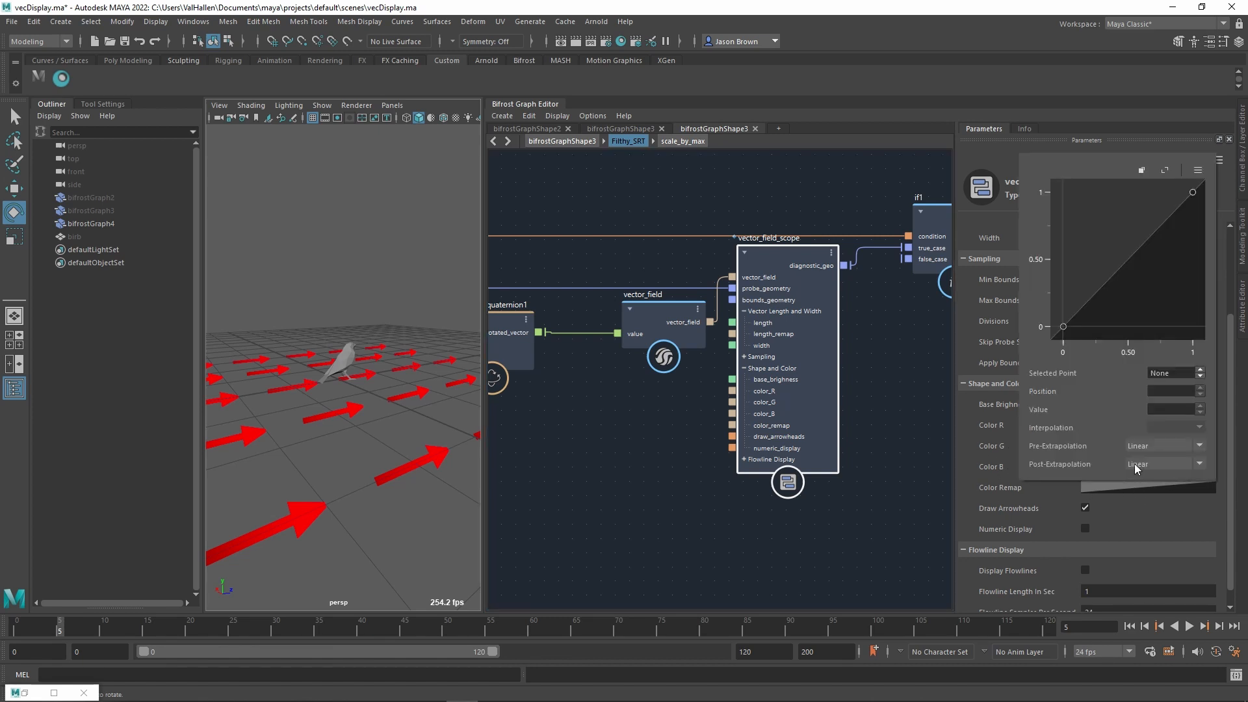
mouse_move(1193, 190)
left_mouse_down()
mouse_move(1193, 325)
mouse_move(1193, 191)
left_mouse_up()
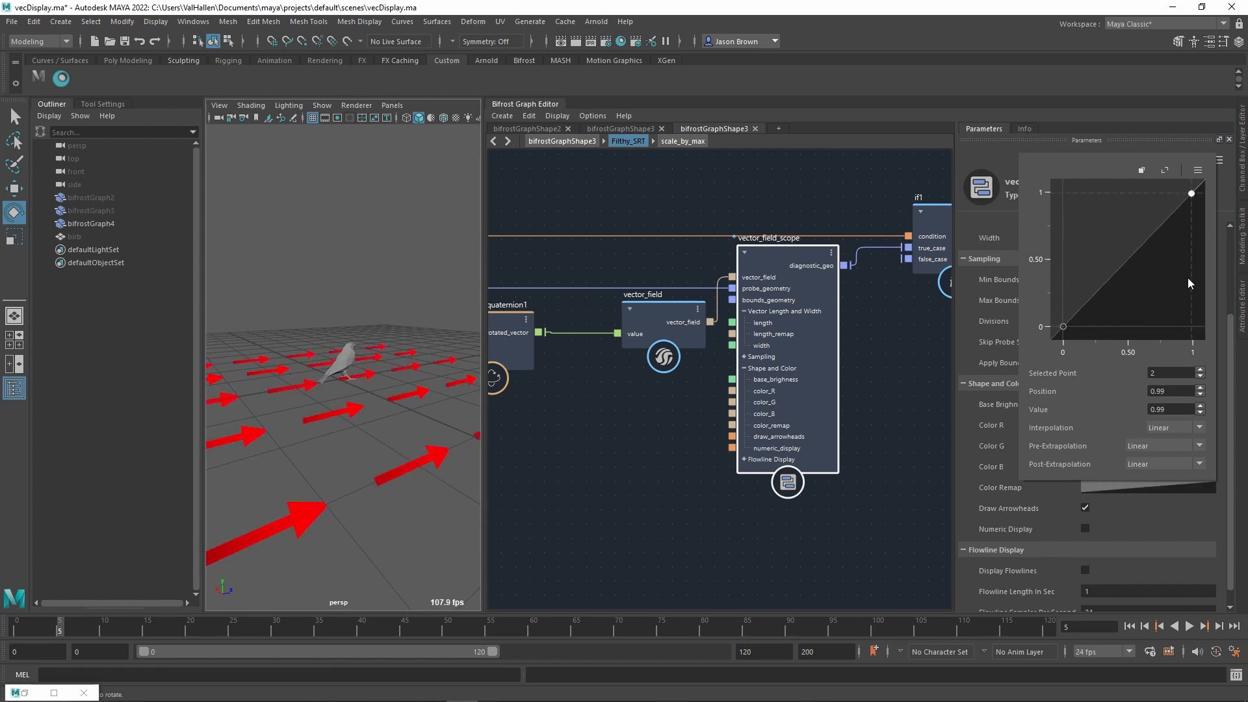
left_click(880, 507)
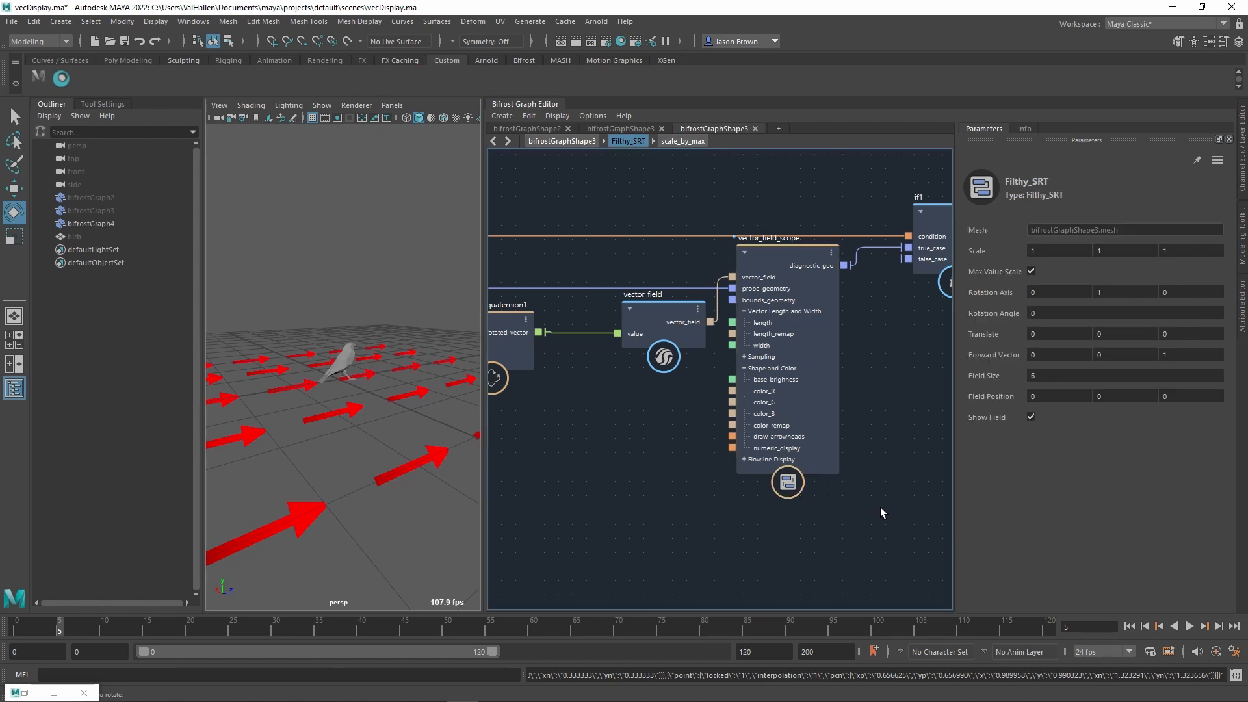
- Move the input node inside Filthy_SRT slightly to the left, giving its outgoing wires more room
scroll(886, 485, "down", 3)
scroll(747, 453, "down", 1)
middle_click_drag(702, 460, 910, 507)
middle_click_drag(611, 442, 848, 455)
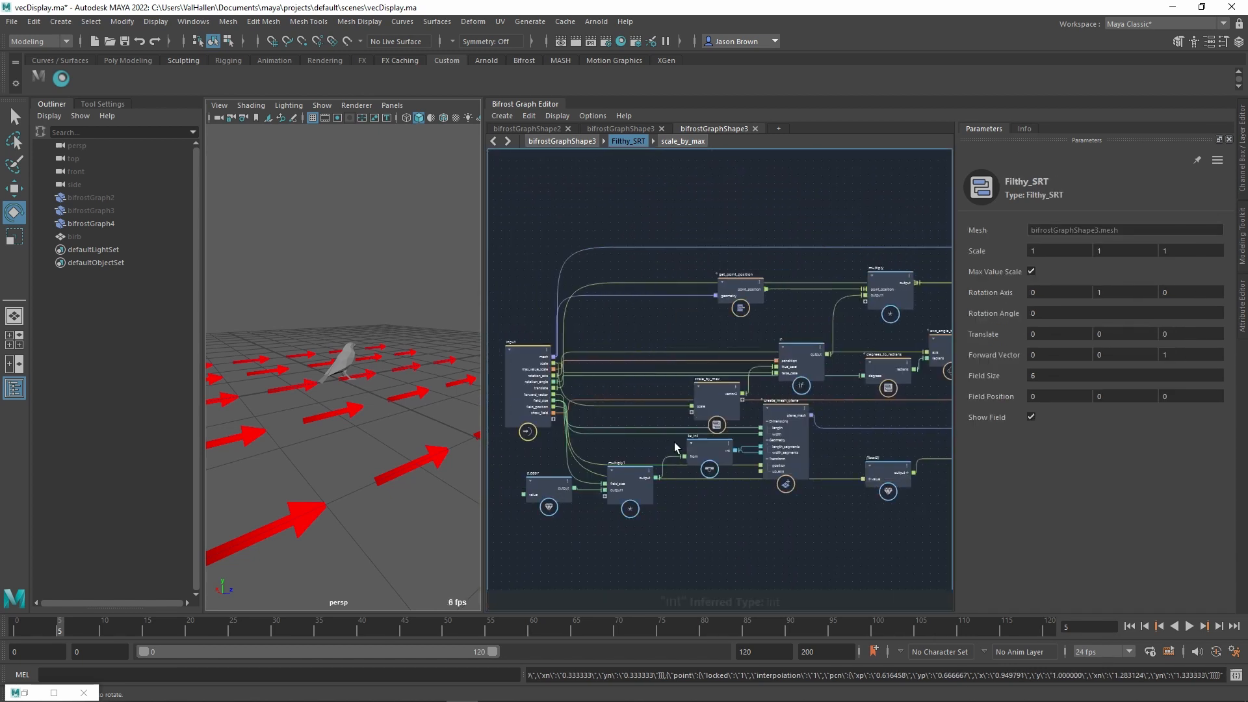
middle_click_drag(673, 442, 756, 409)
scroll(711, 401, "up", 2)
scroll(721, 400, "up", 2)
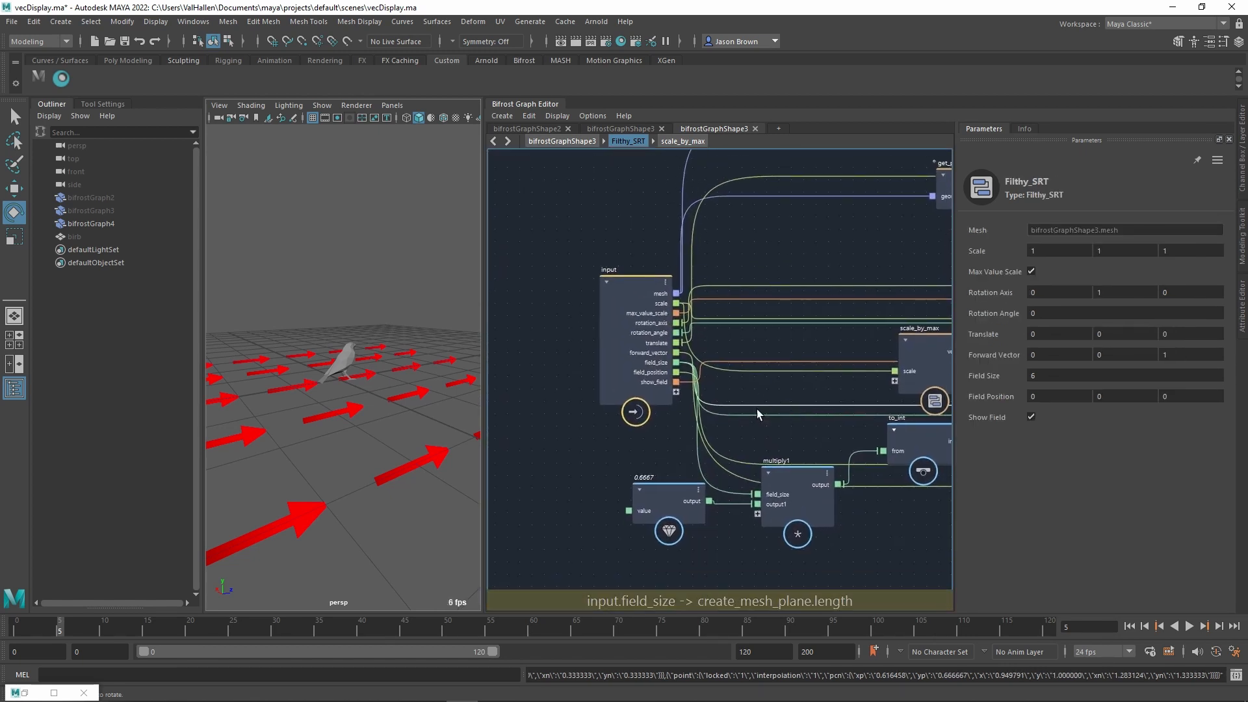
middle_click_drag(620, 331, 606, 357)
left_click_drag(606, 358, 584, 357)
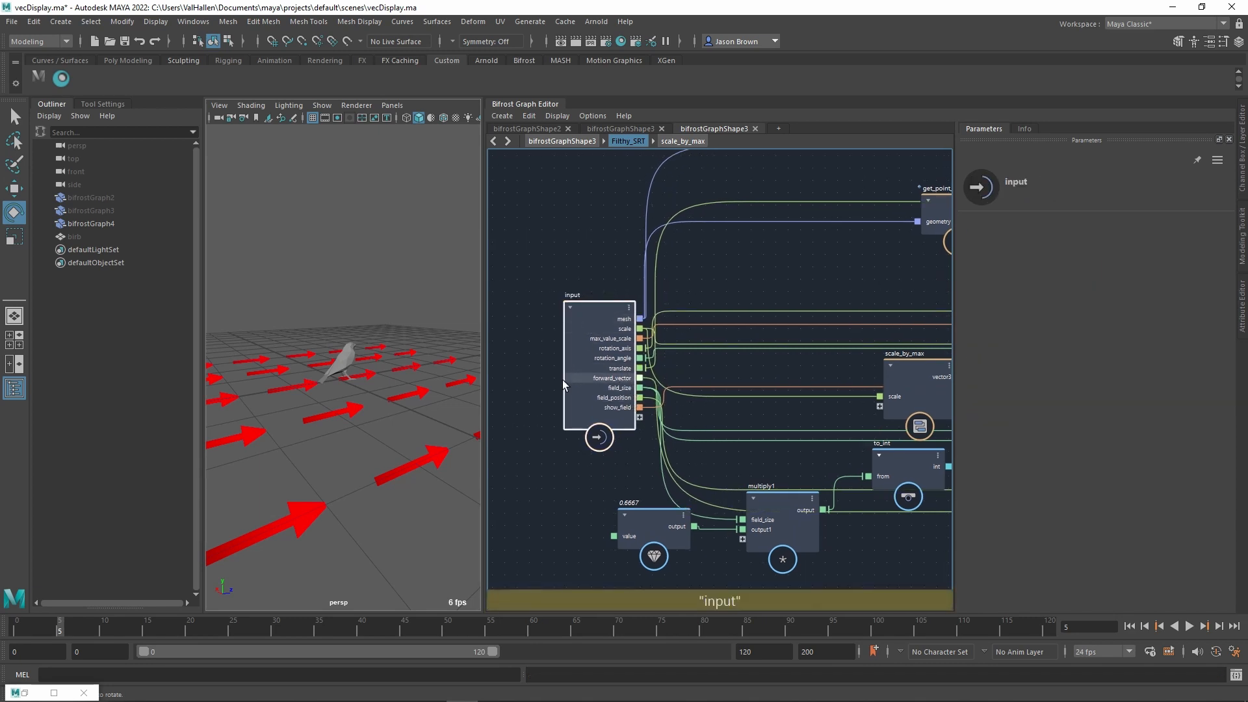
key("f")
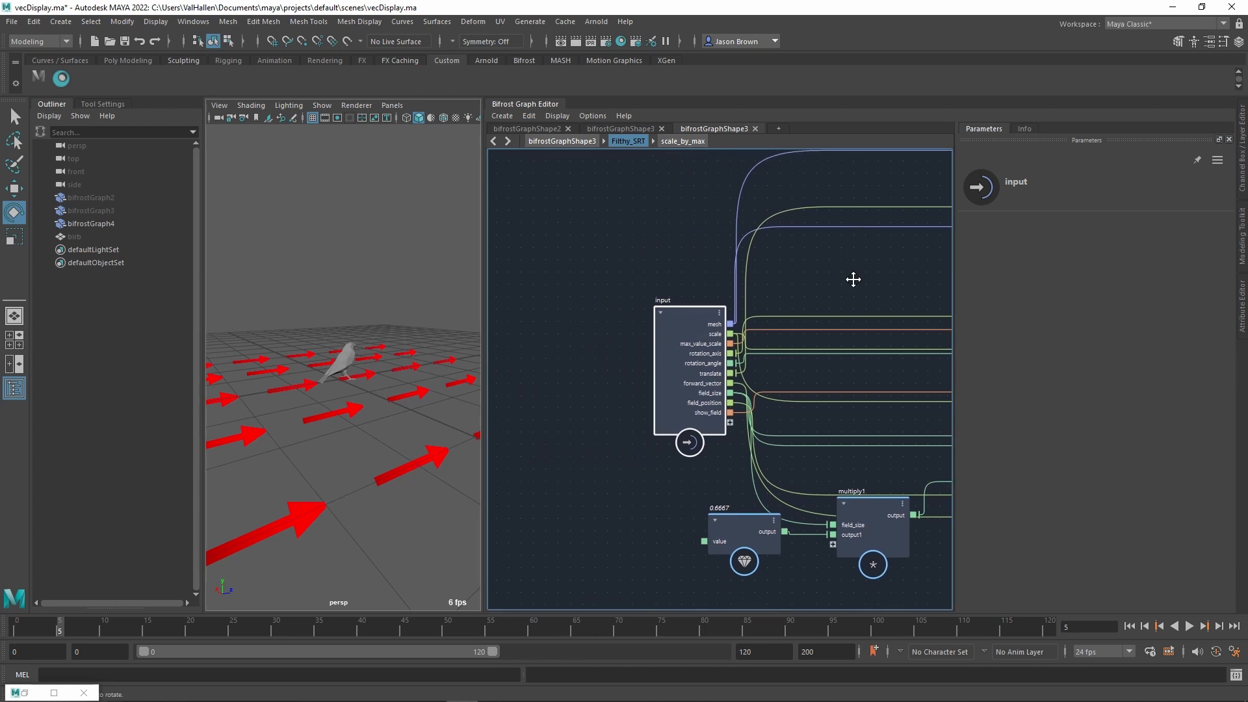
- Go up to the top-level bifrostGraphShape3 graph and nudge the Filthy_SRT compound slightly left
middle_click_drag(854, 280, 815, 268, "alt")
key("u")
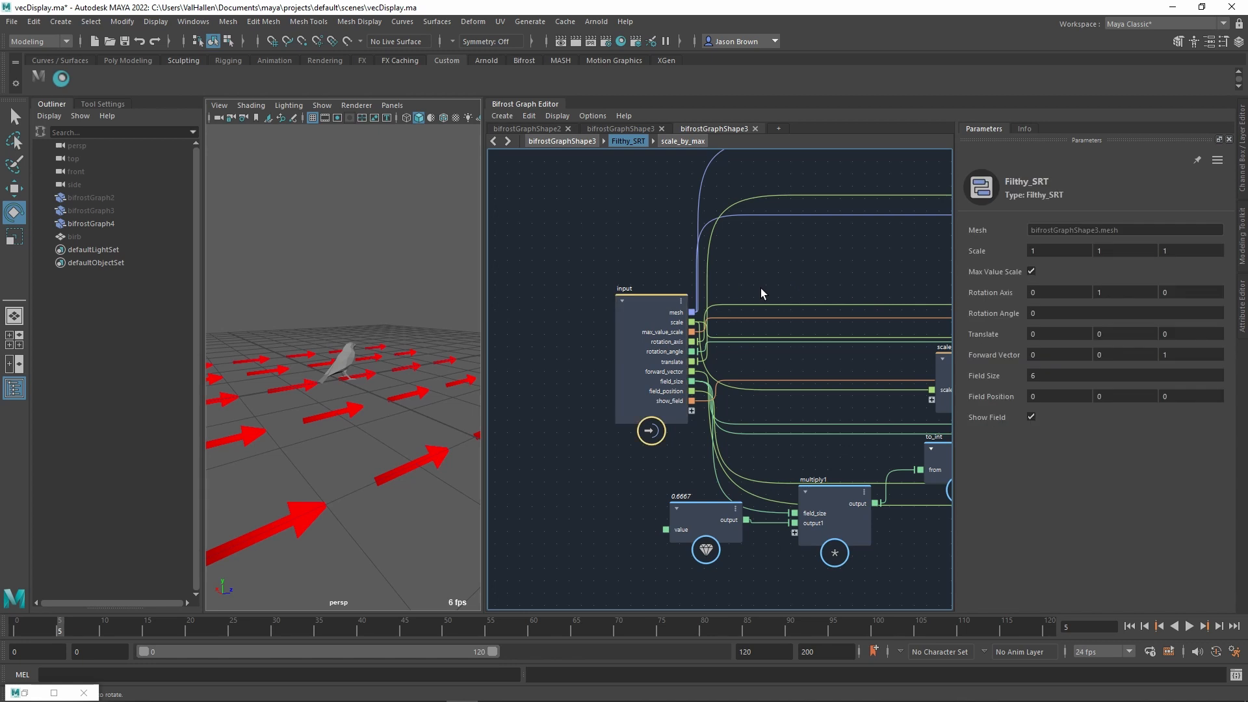
key("f")
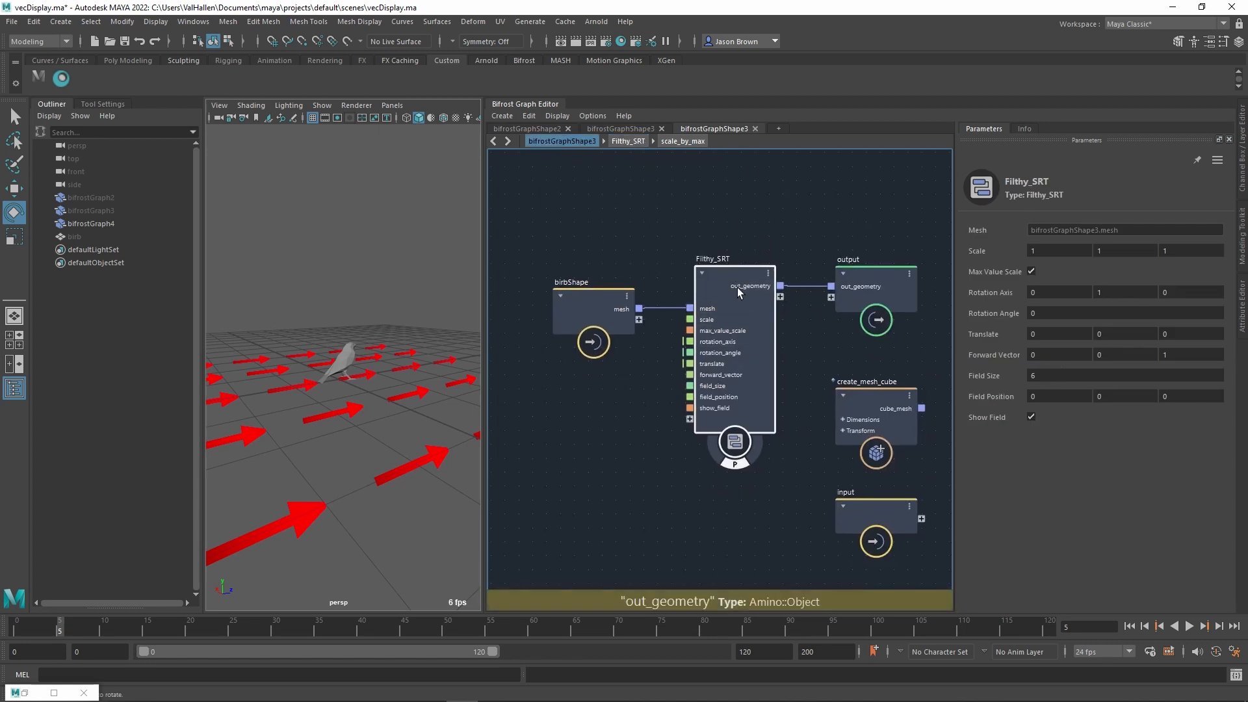
left_click_drag(736, 285, 731, 287)
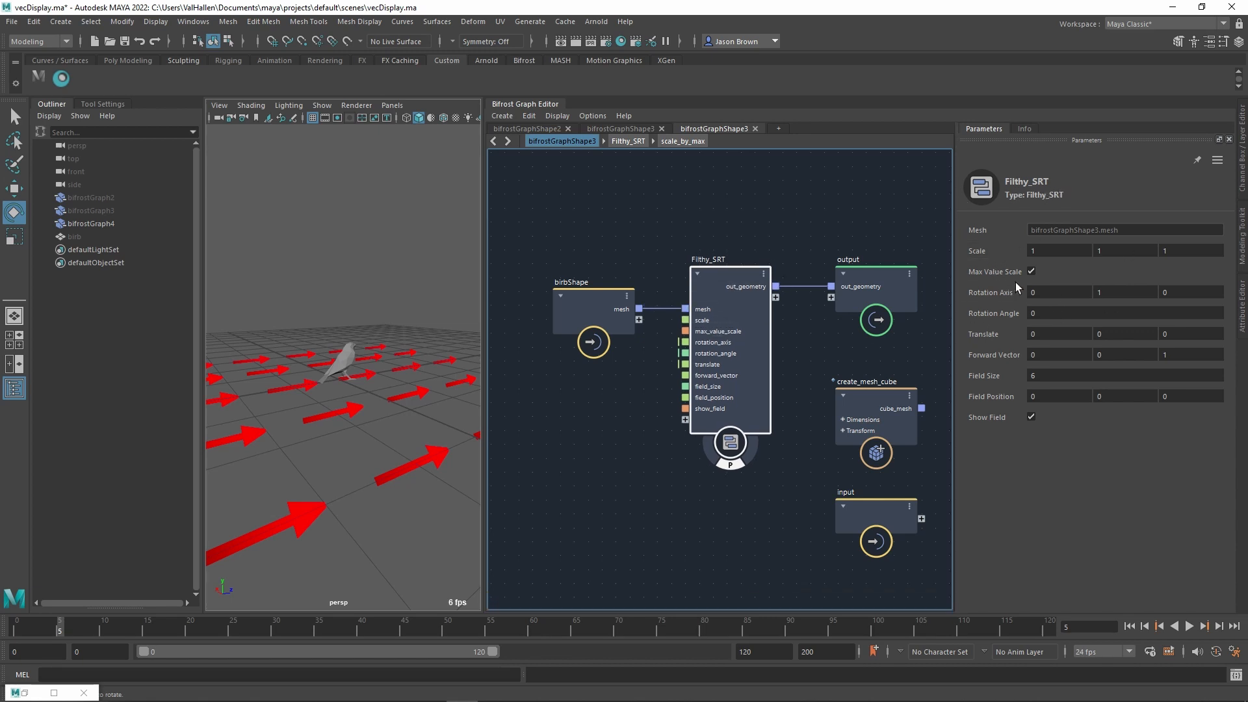
- Put Filthy_SRT's scale port into a new port group named SRT
right_click(704, 321)
mouse_move(779, 358)
left_click(871, 358)
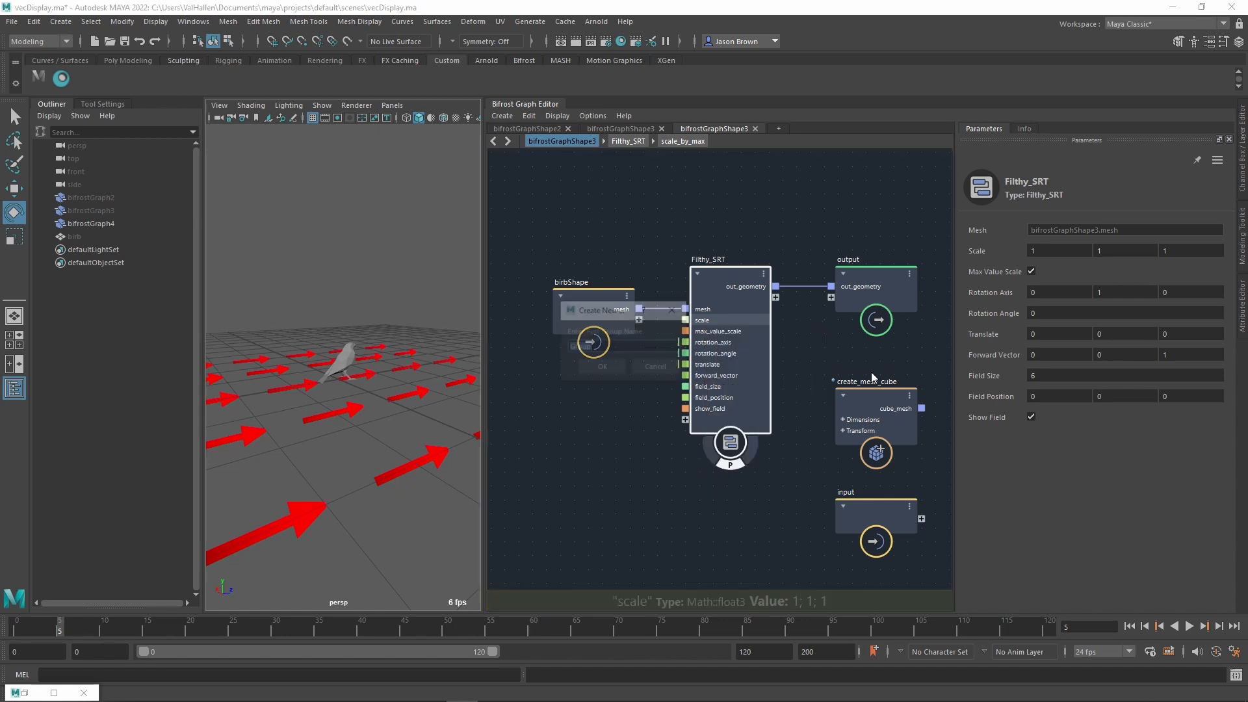
type("SRT")
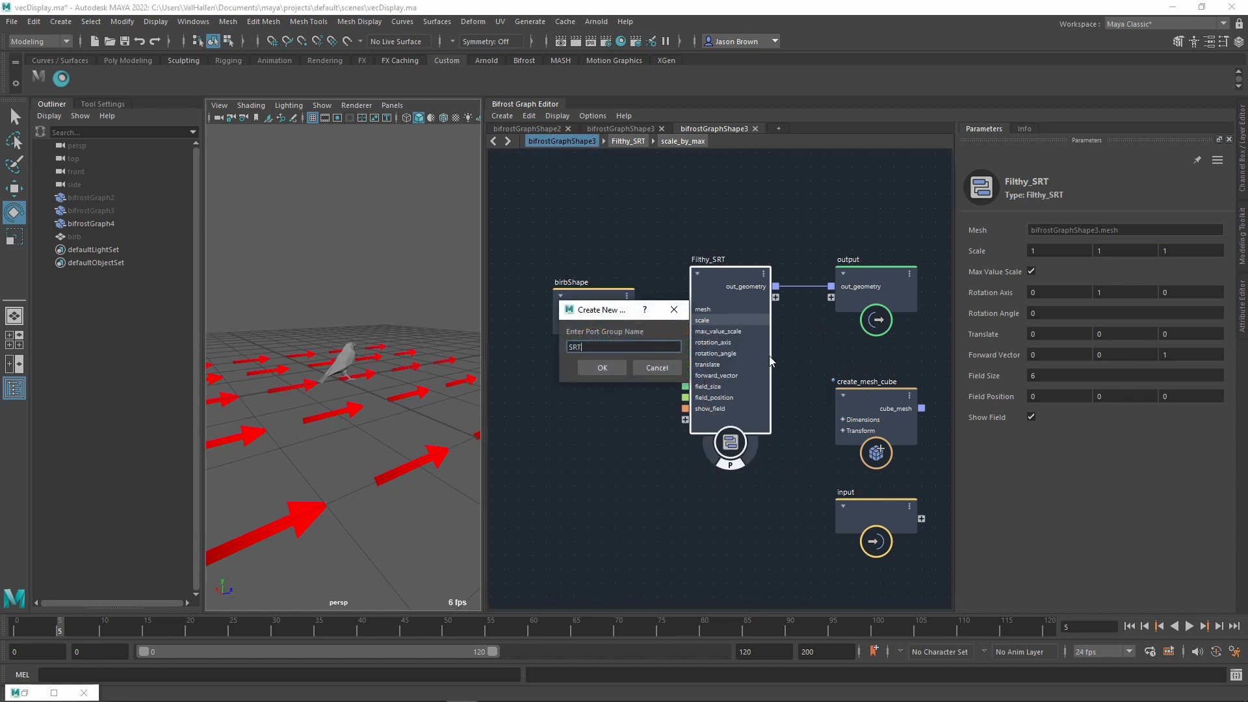
key("Return")
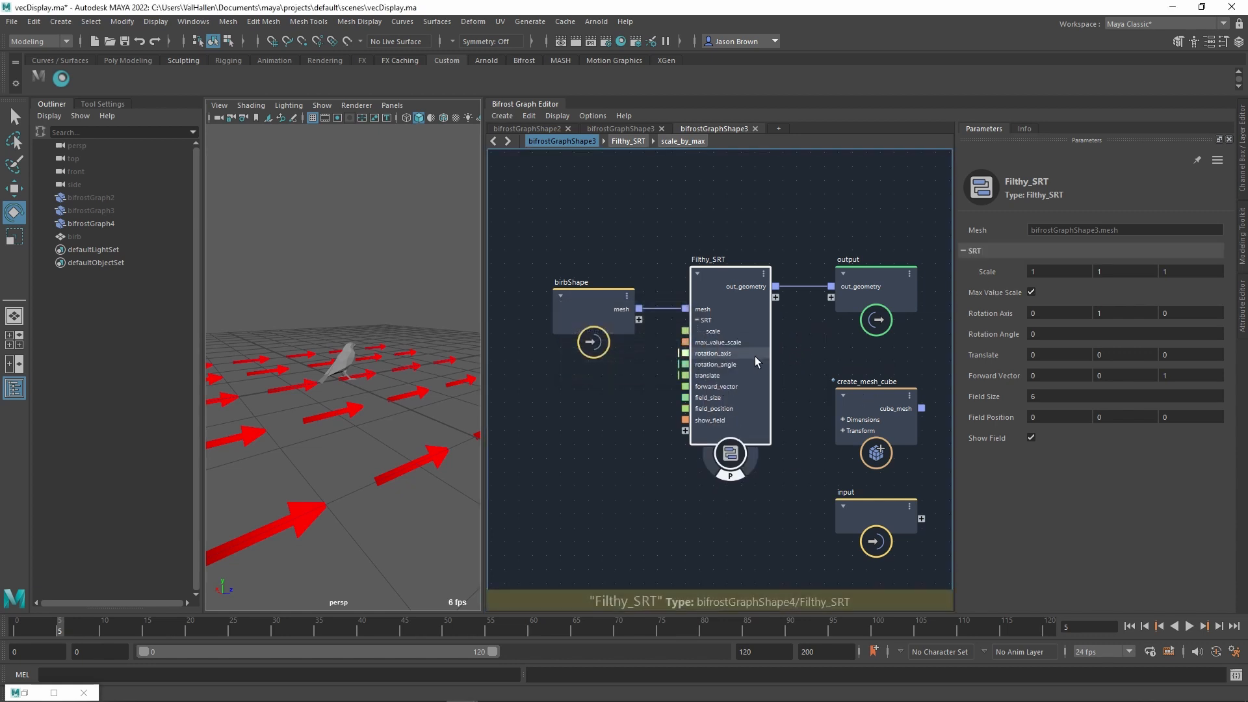
- Put the scale port into a new port group named scale, nested inside the SRT group
right_click(710, 332)
left_click(796, 371)
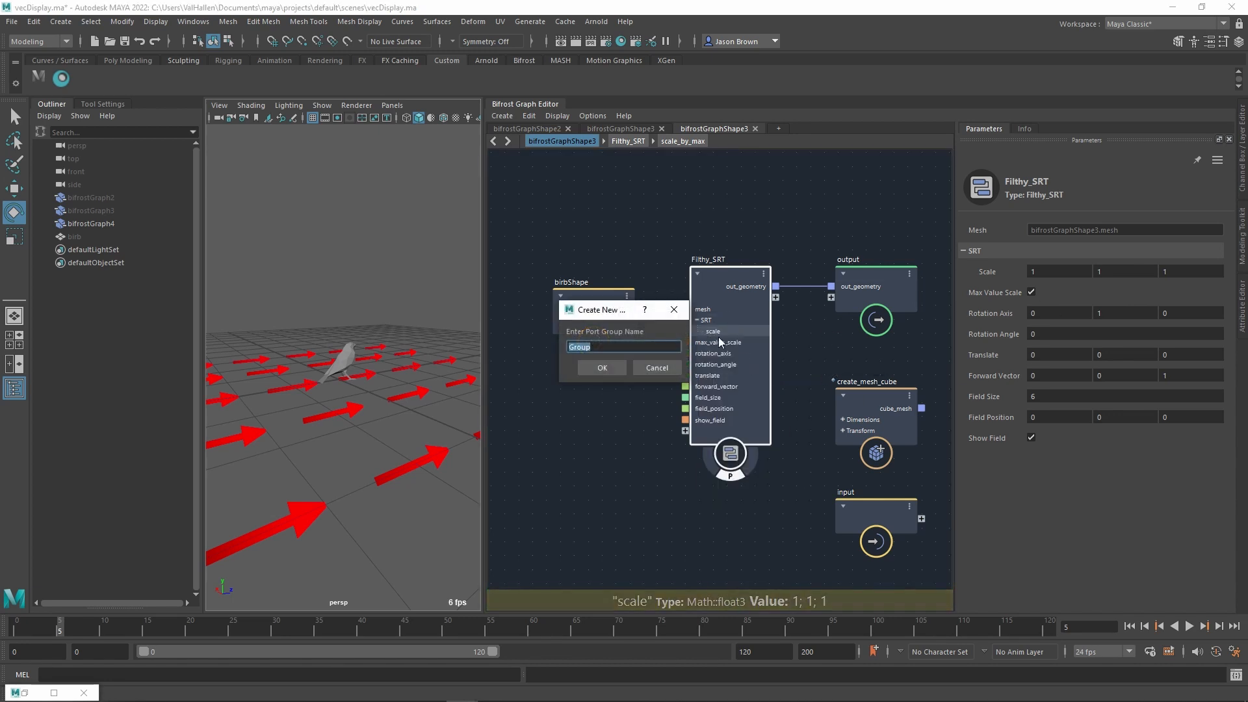
type("sca")
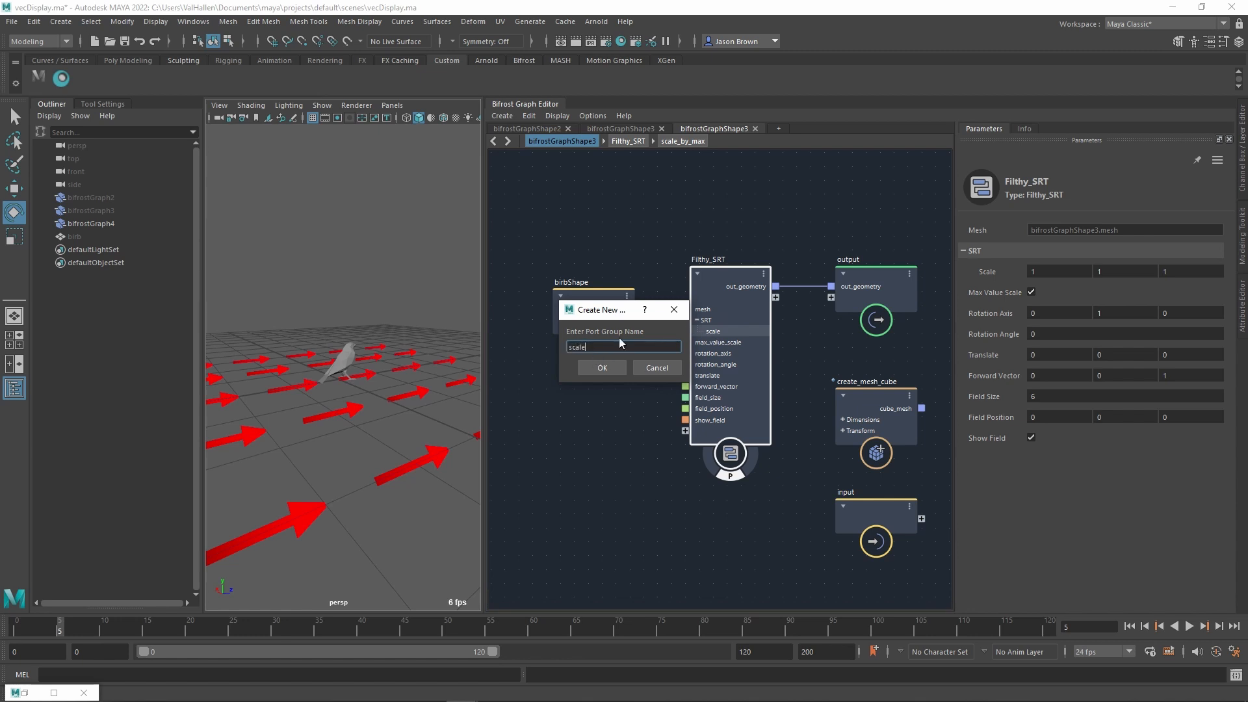
type("le")
key("Return")
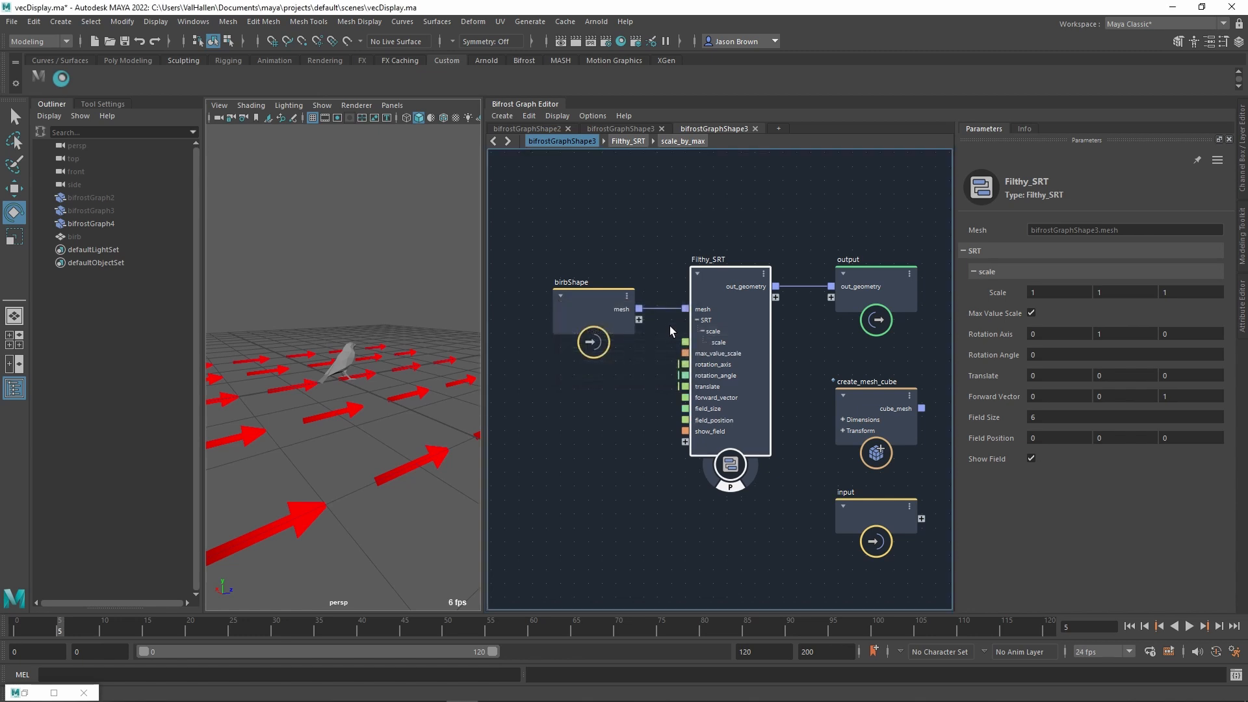
- Add the max_value_scale port to the SRT -> scale group
right_click(712, 354)
mouse_move(757, 395)
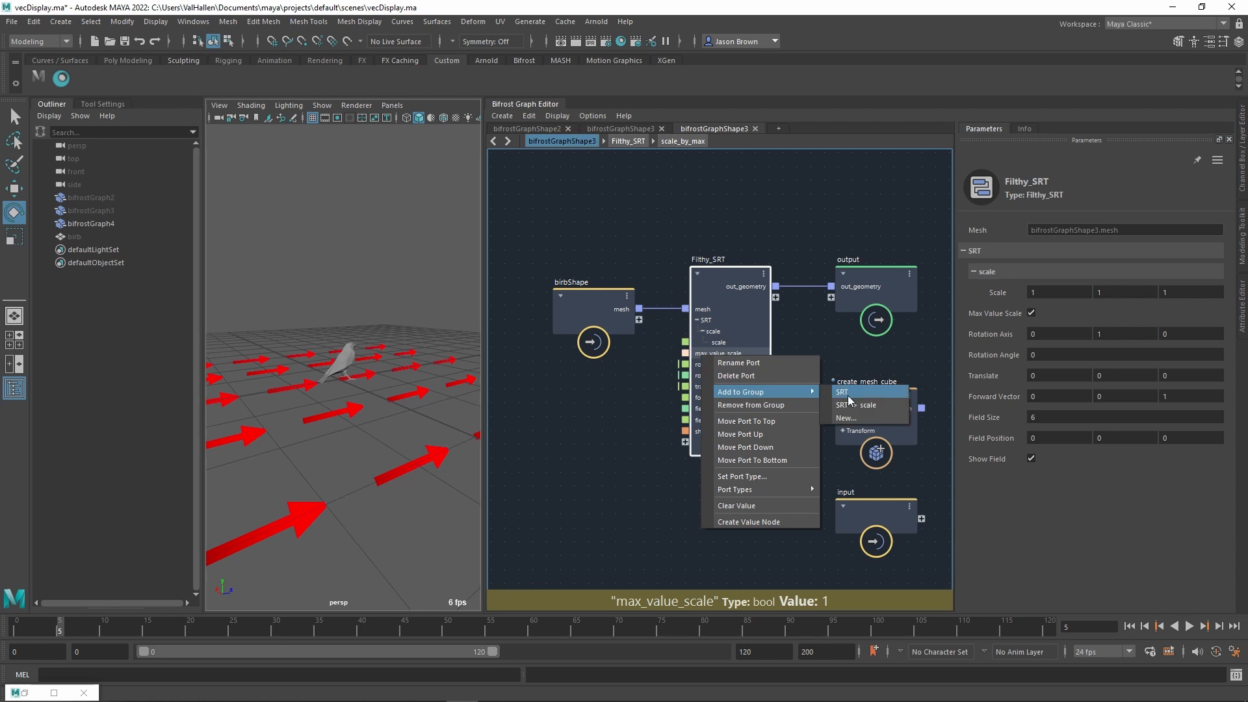
left_click(864, 405)
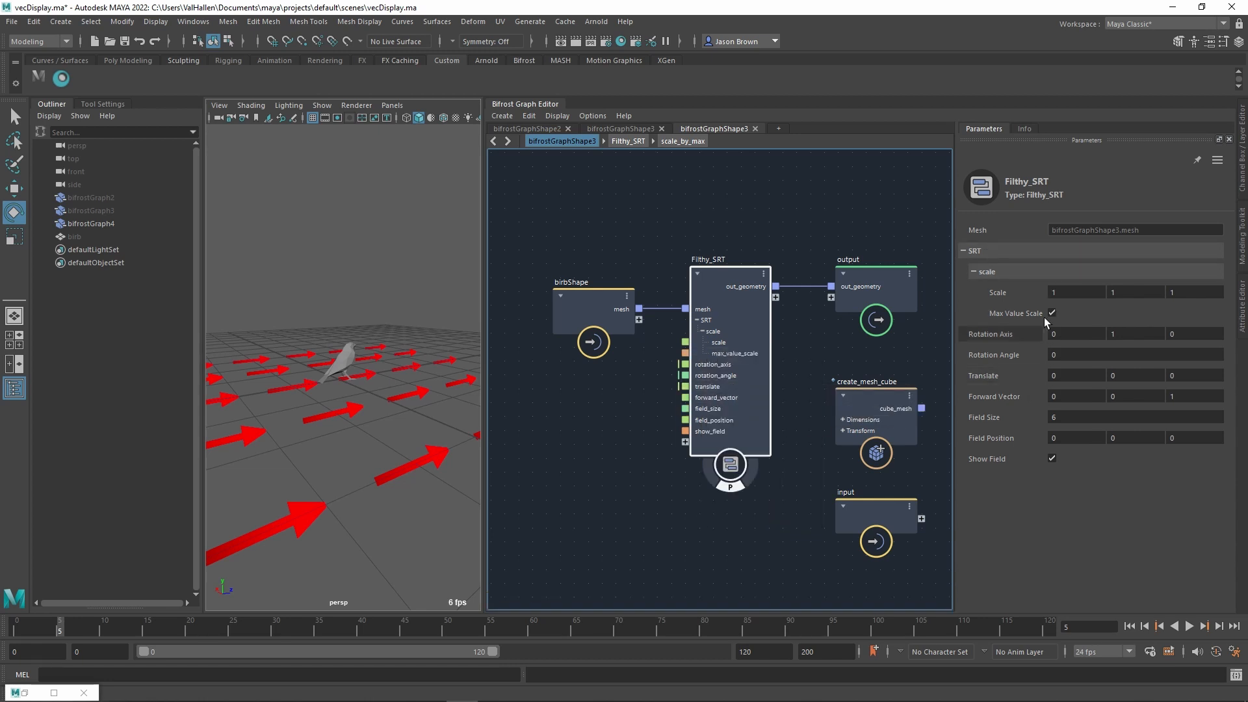
- Add Filthy_SRT's rotation_axis and rotation_angle ports to the SRT group
right_click(708, 365)
mouse_move(780, 402)
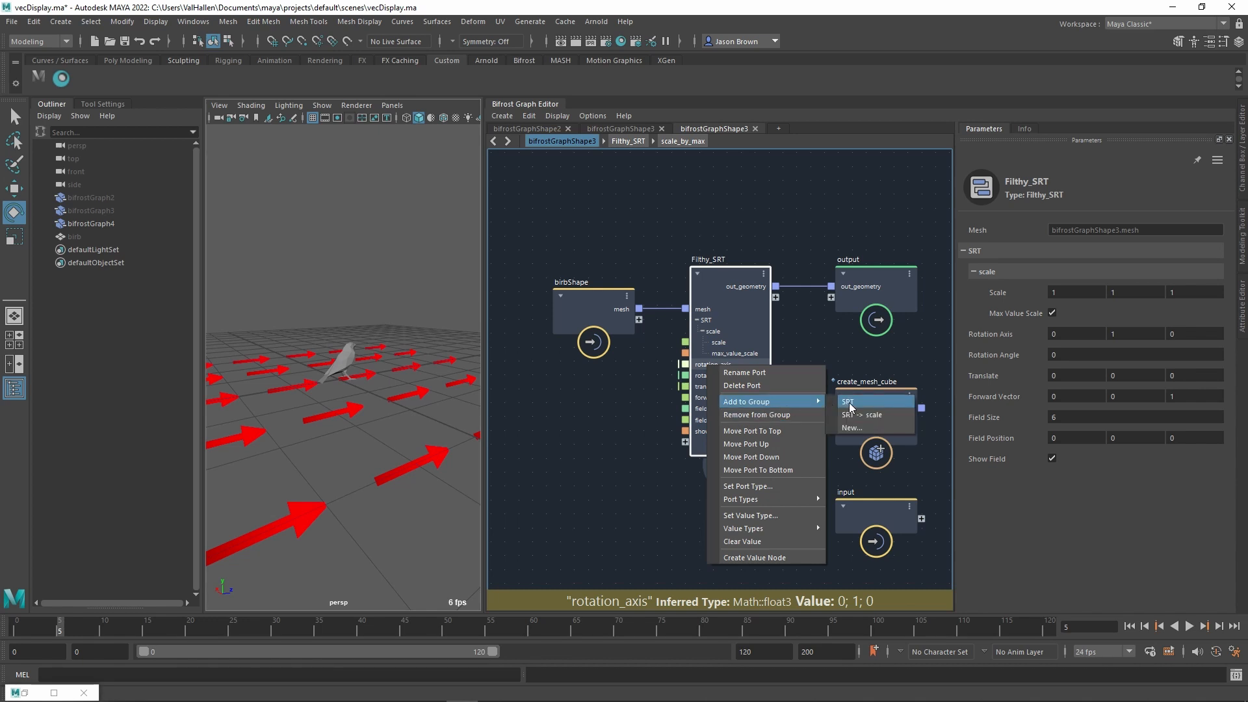
left_click(848, 402)
right_click(733, 376)
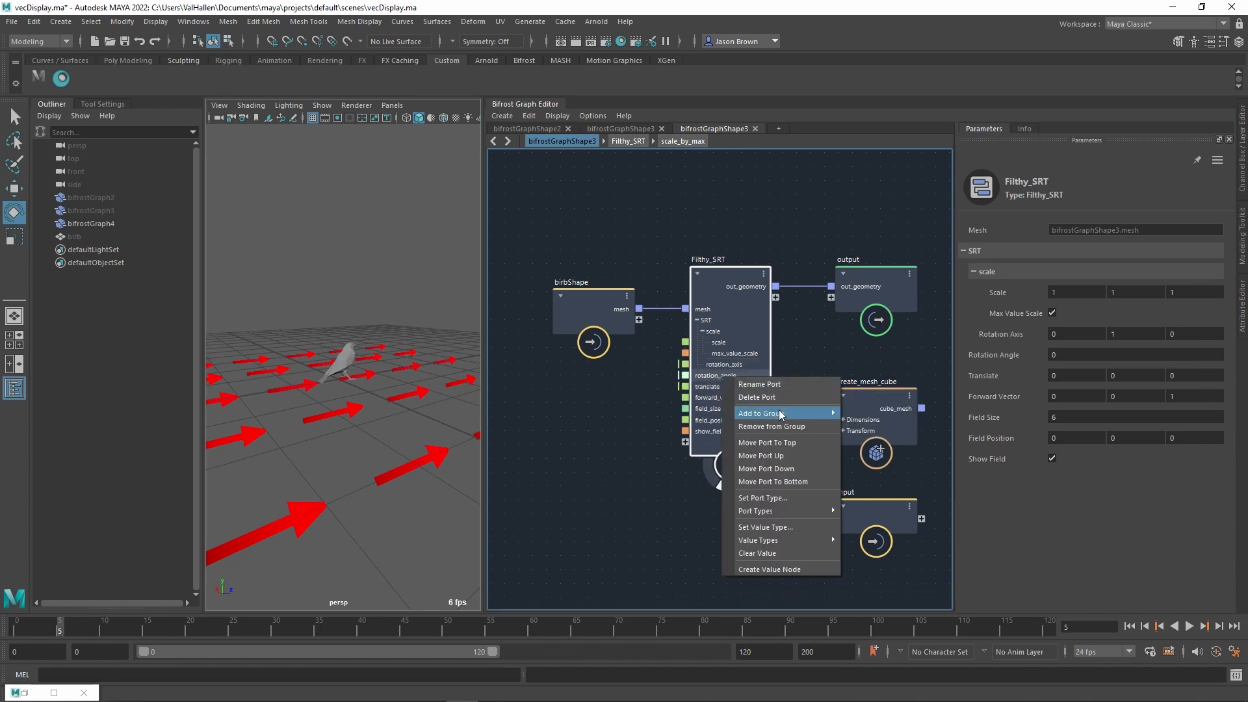
mouse_move(778, 413)
left_click(851, 415)
- Put the rotation_axis port into a new port group named rotate, nested inside the SRT group
right_click(723, 366)
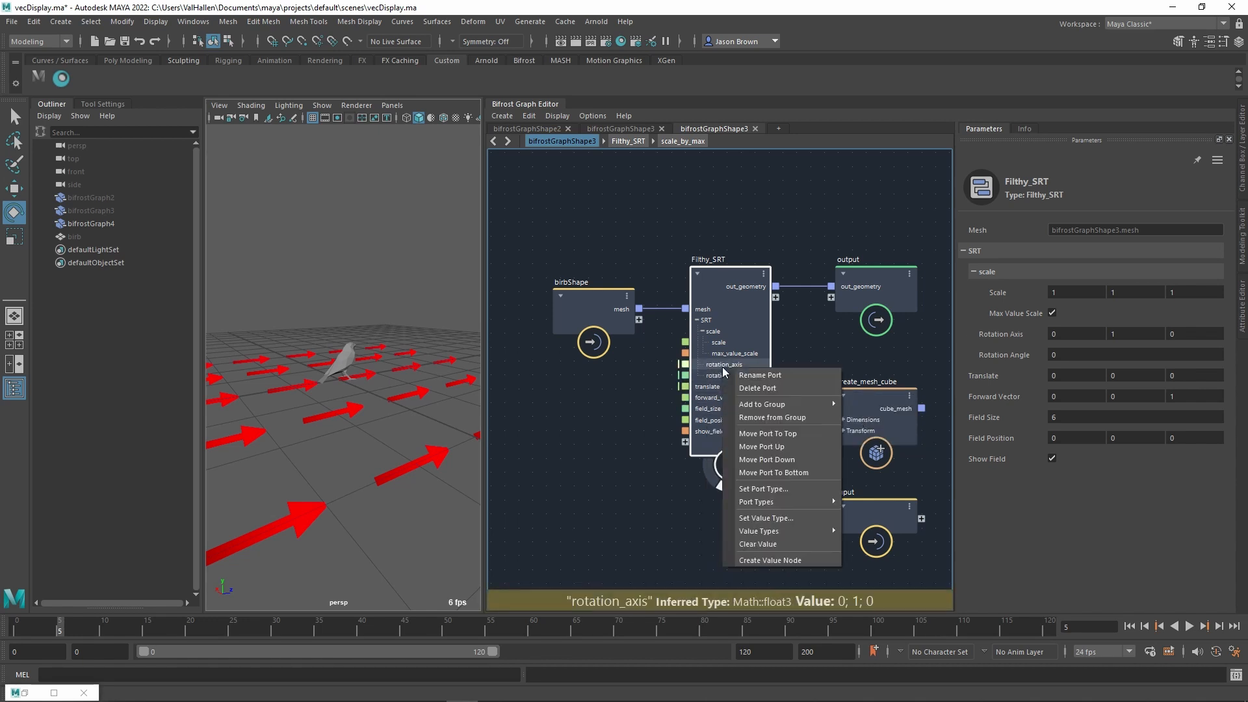
left_click(879, 414)
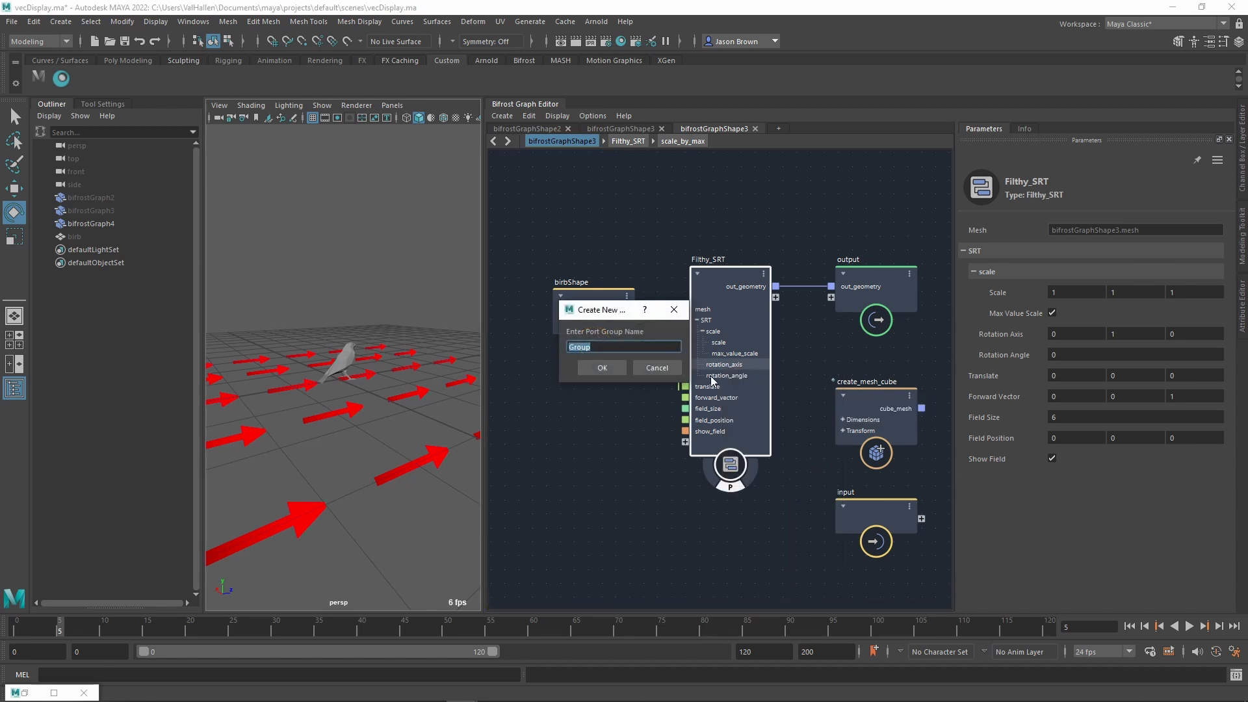
type("rotate")
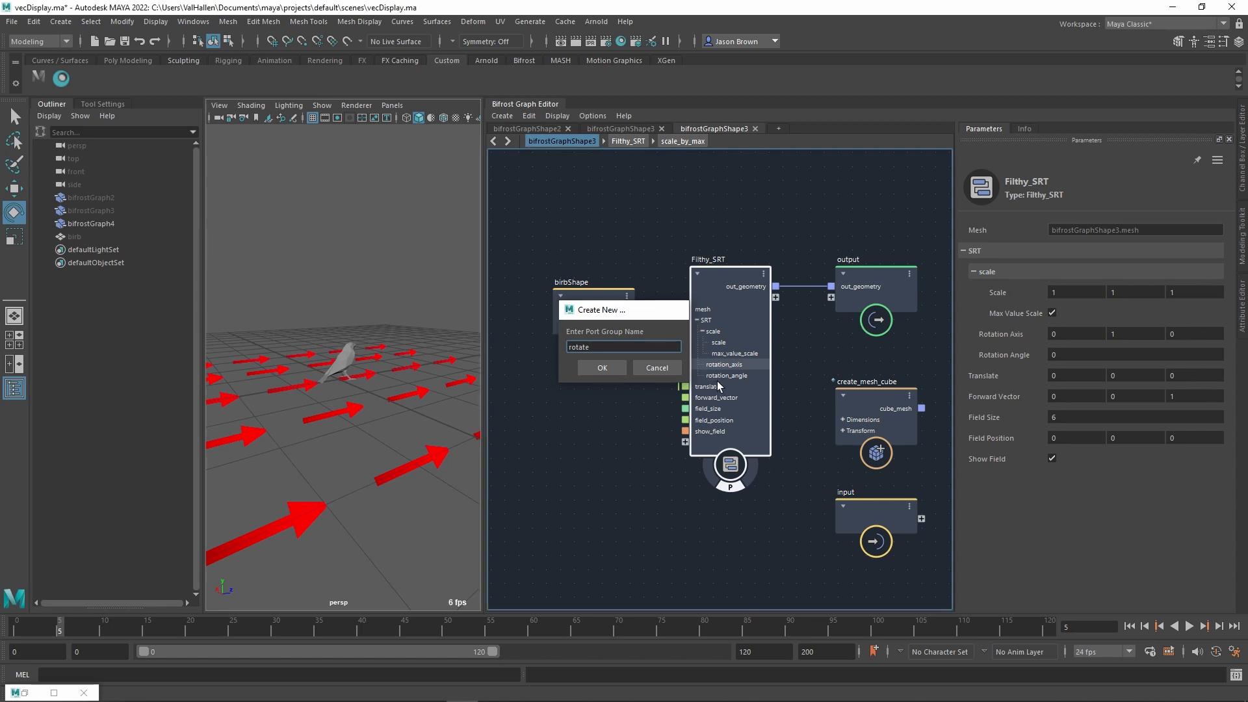
key("Return")
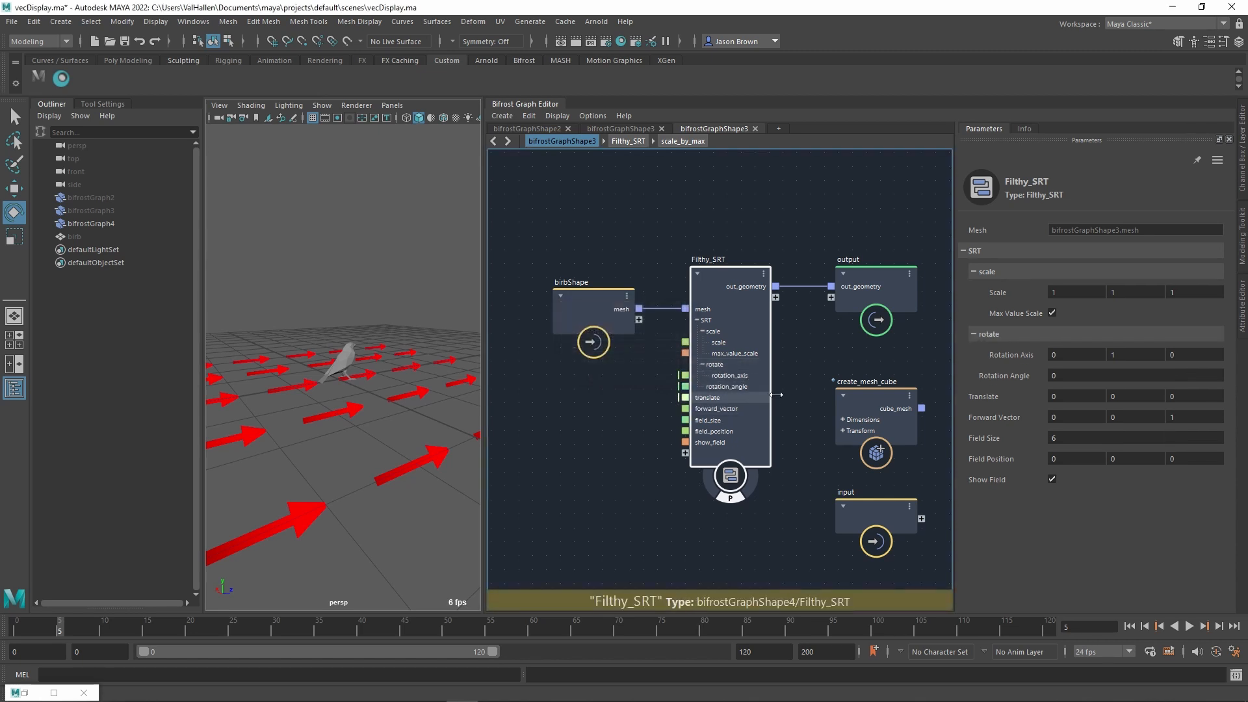
- Add the rotation_angle port to the SRT -> rotate group and collapse the scale group in Filthy_SRT's parameters
right_click(731, 386)
left_click(895, 436)
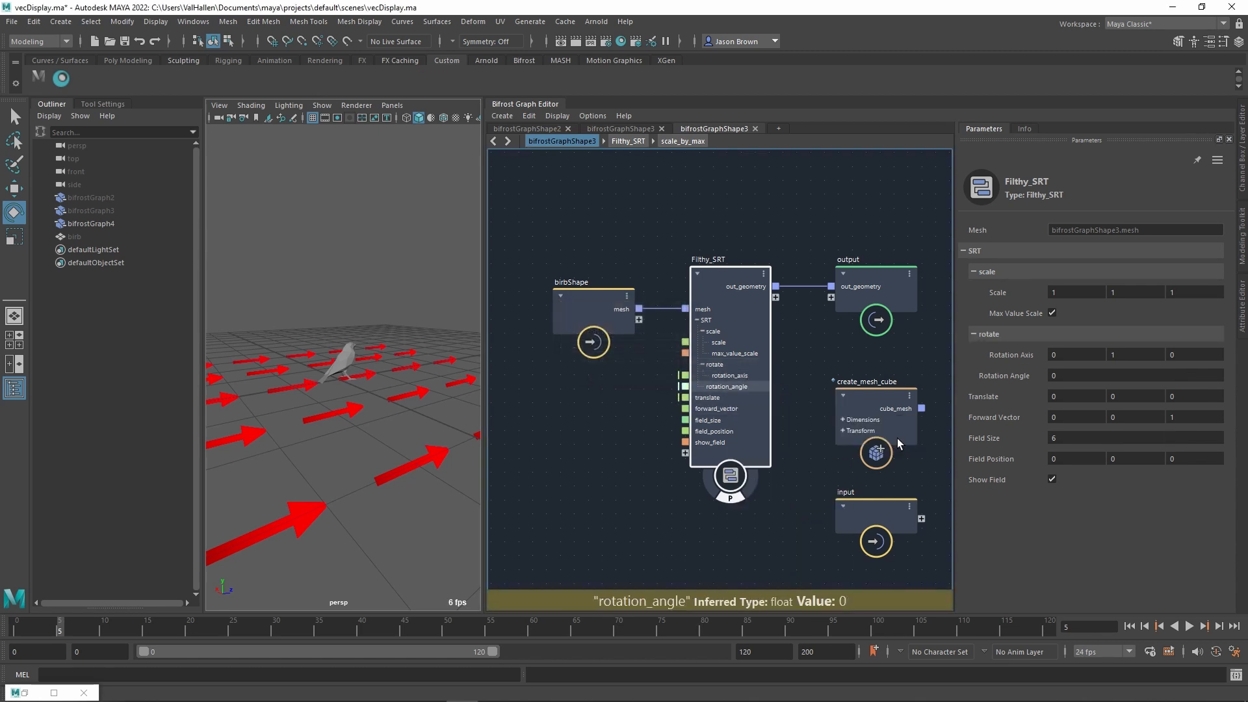
left_click(981, 271)
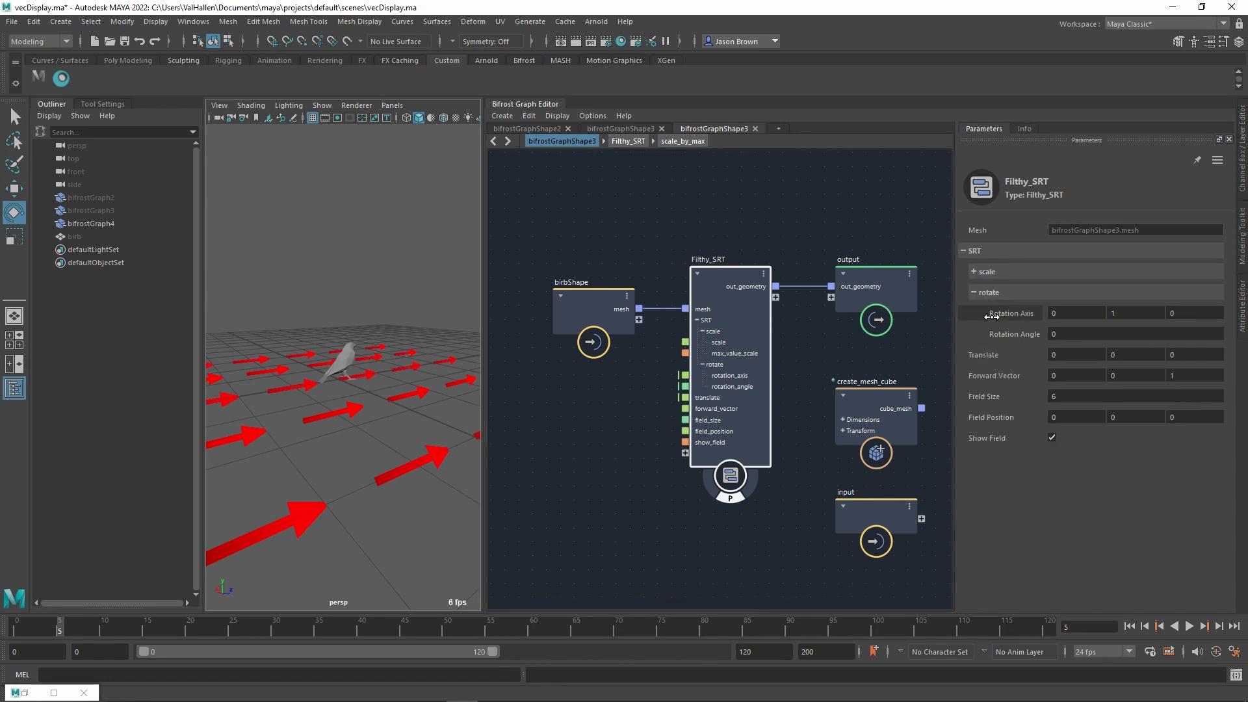
- Review the nested scale and rotate groups in Filthy_SRT's parameters, then collapse both
left_click(982, 297)
left_click(978, 294)
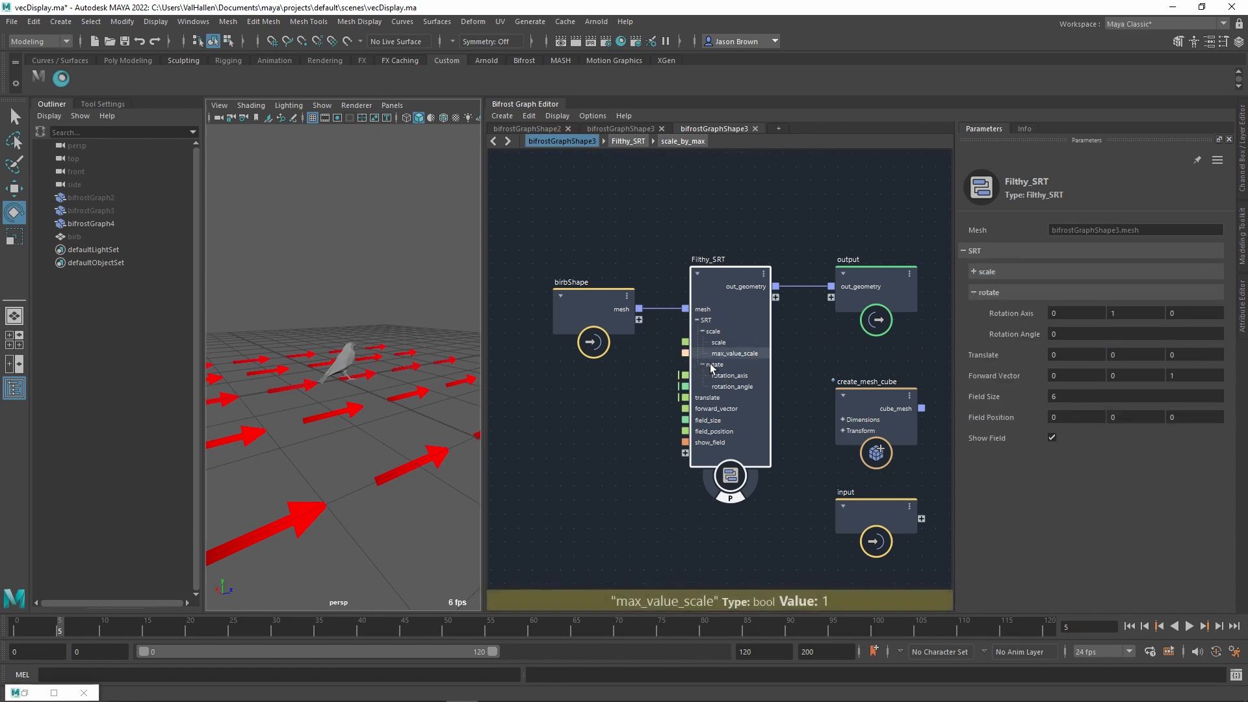
left_click(982, 273)
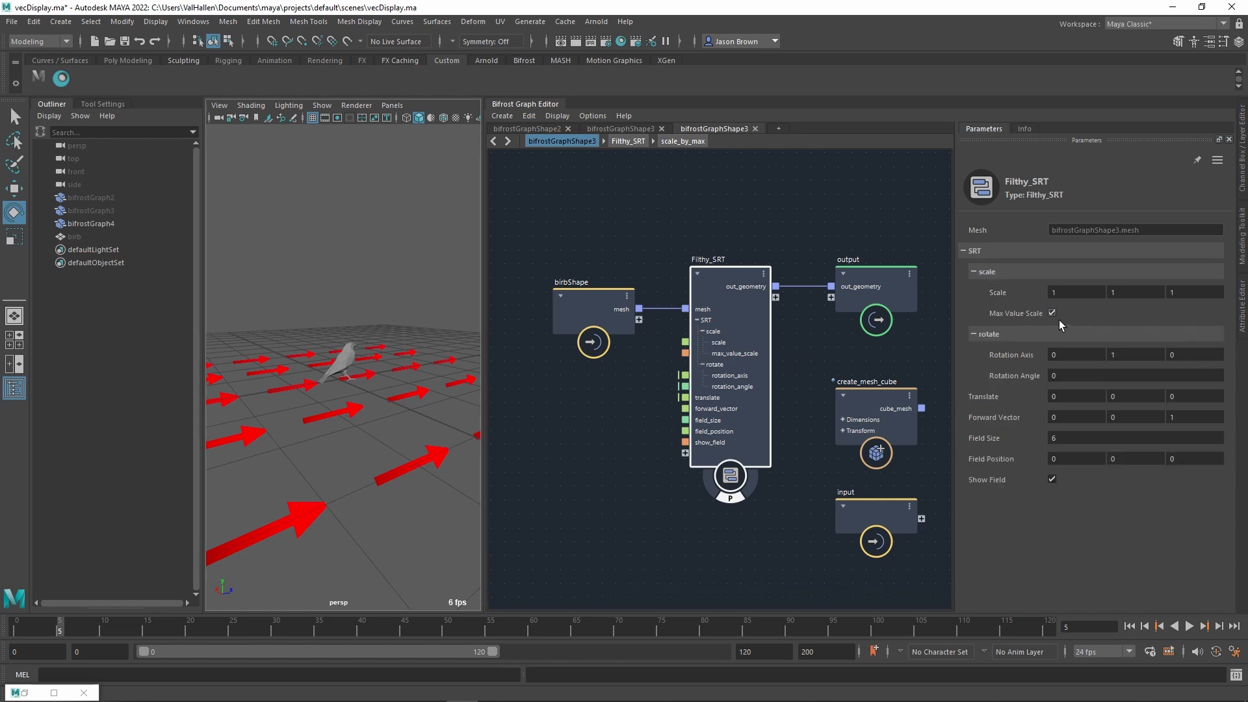
left_click(983, 271)
left_click(980, 294)
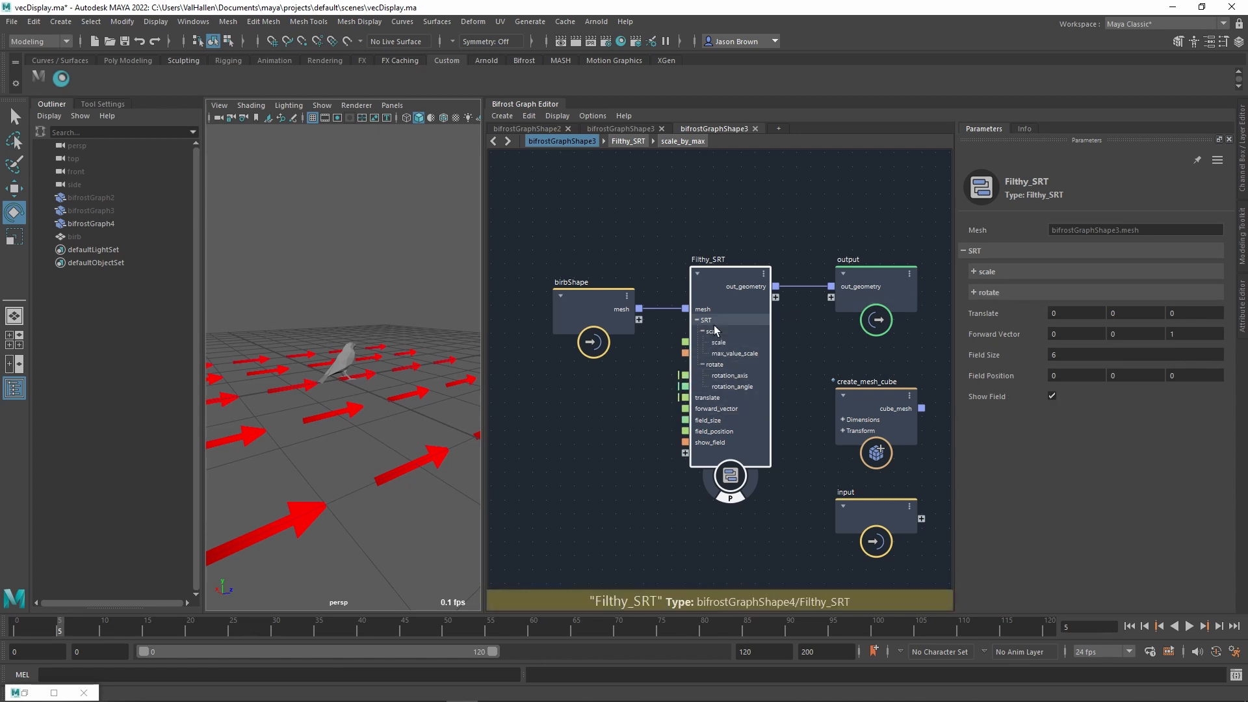
- Add Filthy_SRT's translate port to the SRT group and put it into a new nested port group named translate
right_click(714, 398)
mouse_move(786, 434)
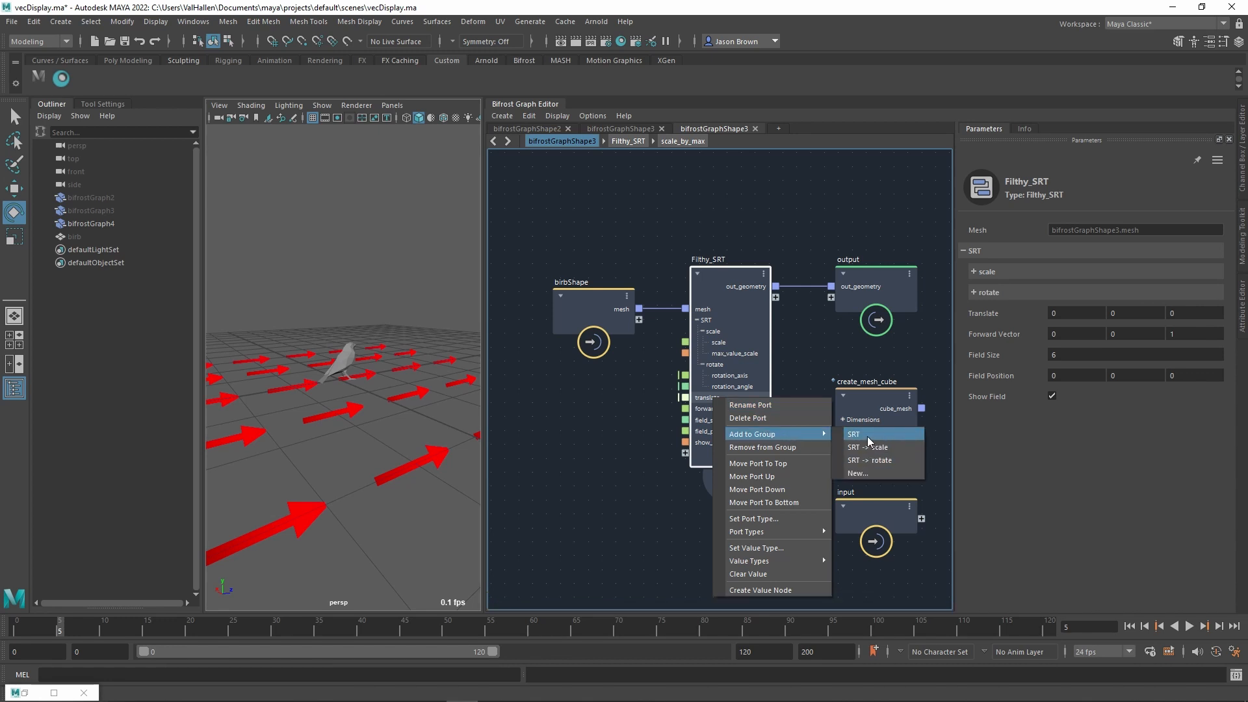
left_click(867, 436)
right_click(716, 395)
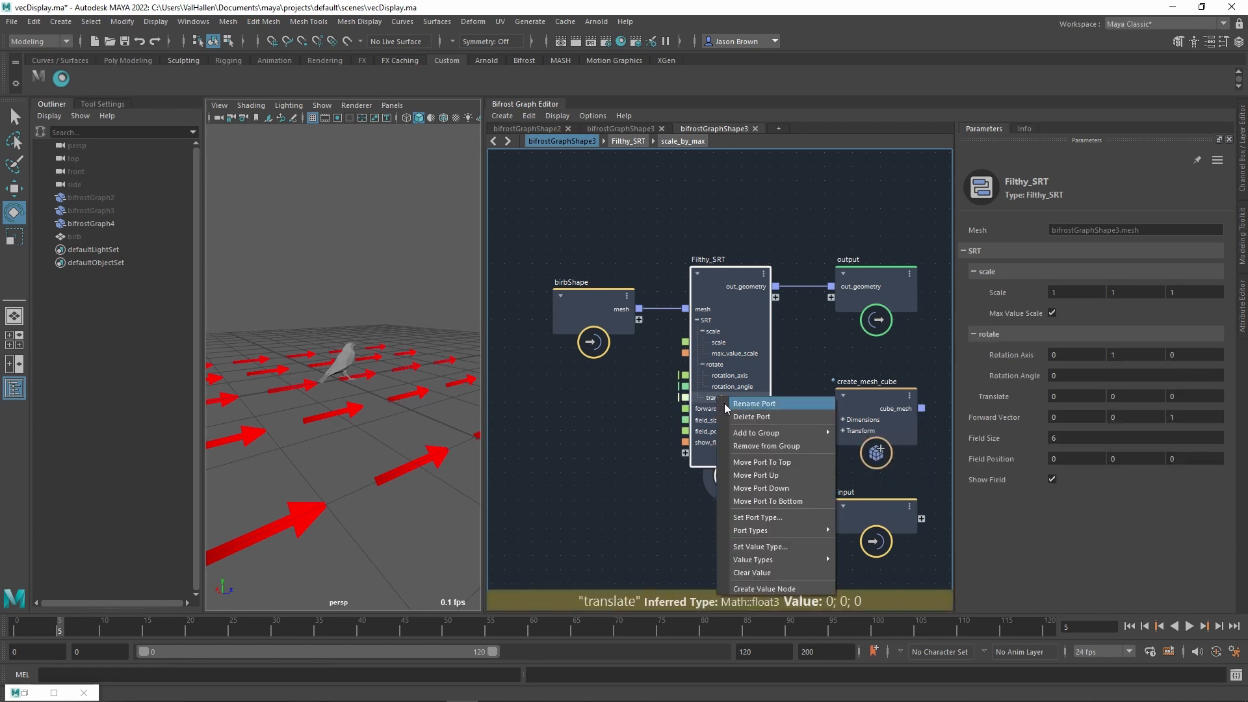
mouse_move(780, 433)
left_click(870, 459)
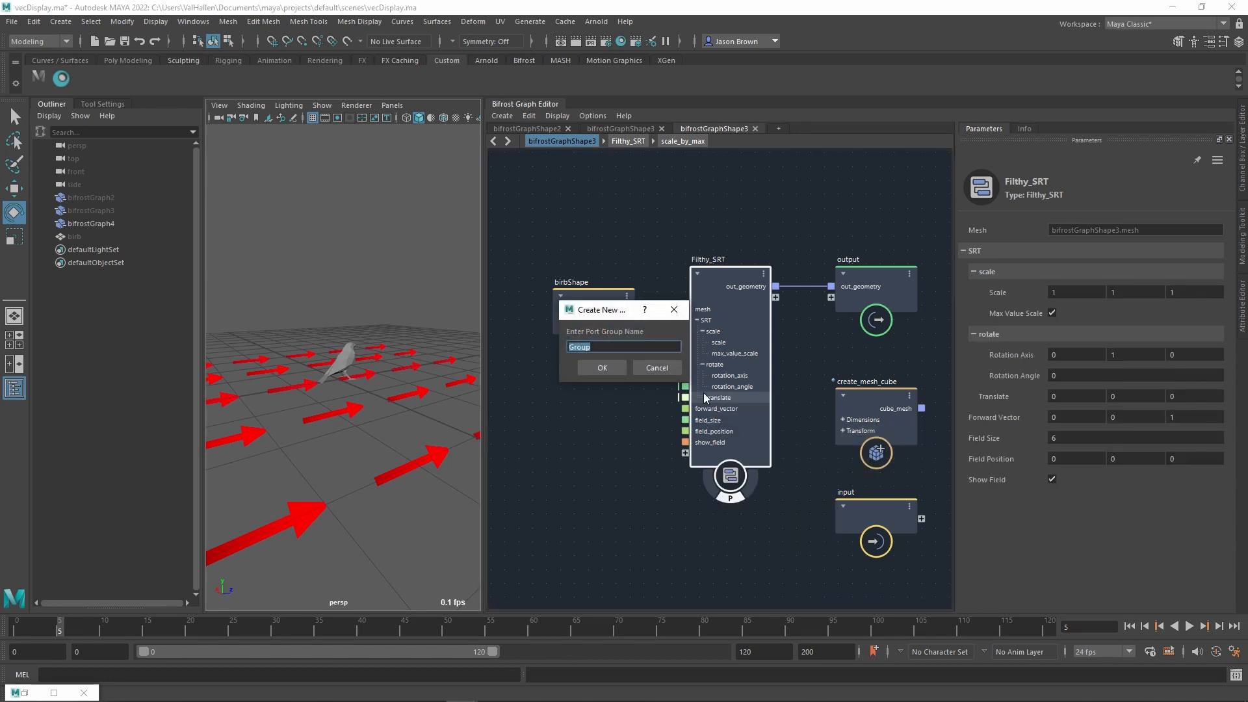
type("translate")
key("Return")
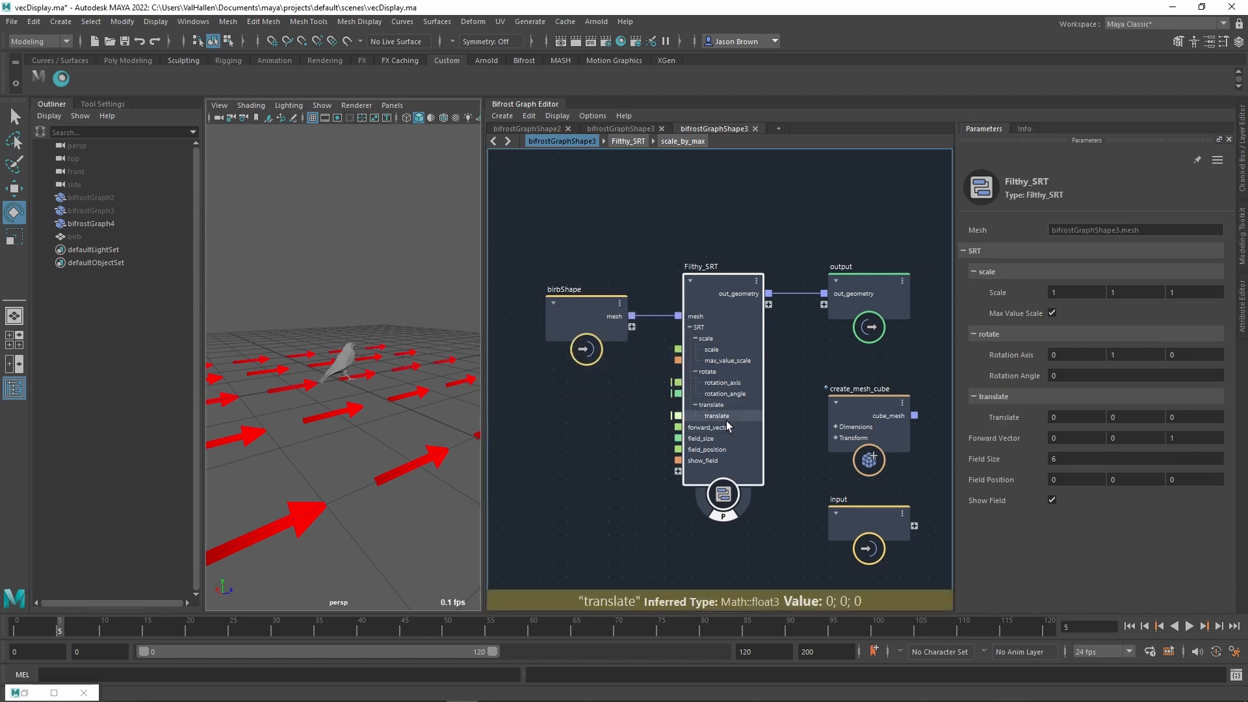
- Add the forward_vector port to the SRT group and put it into a new nested port group named field option
middle_click_drag(756, 409, 778, 371, "alt")
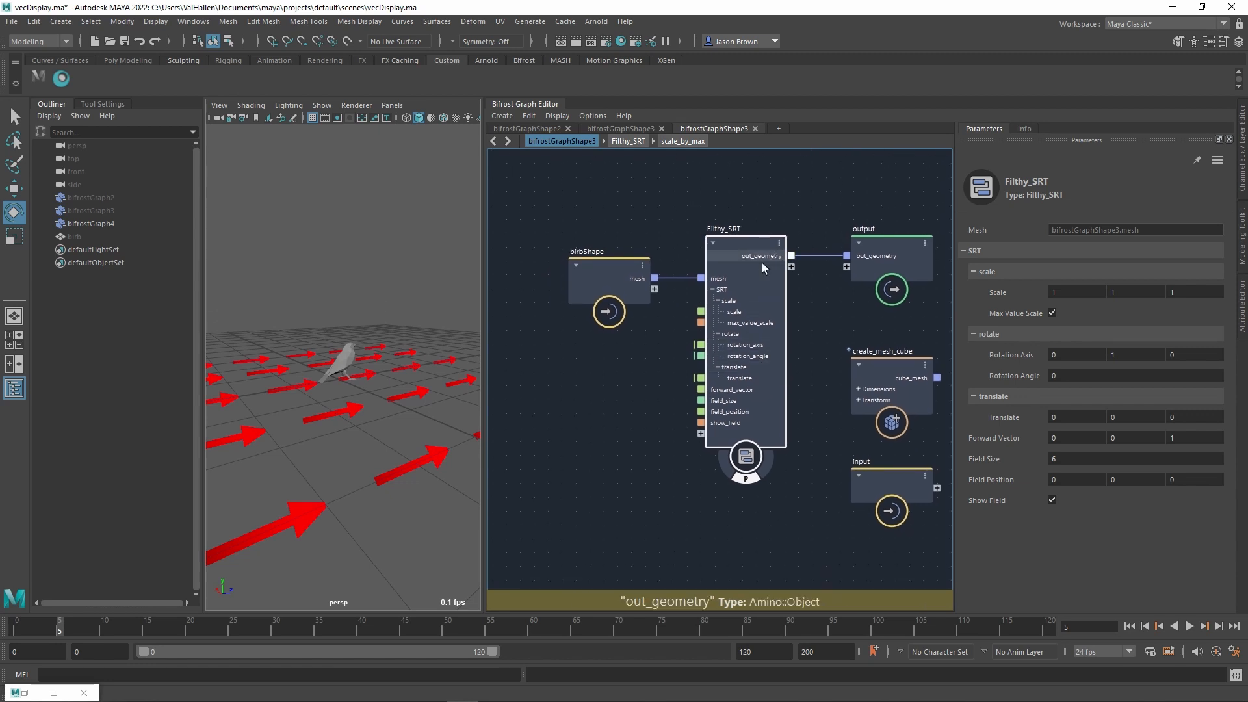
right_click(735, 398)
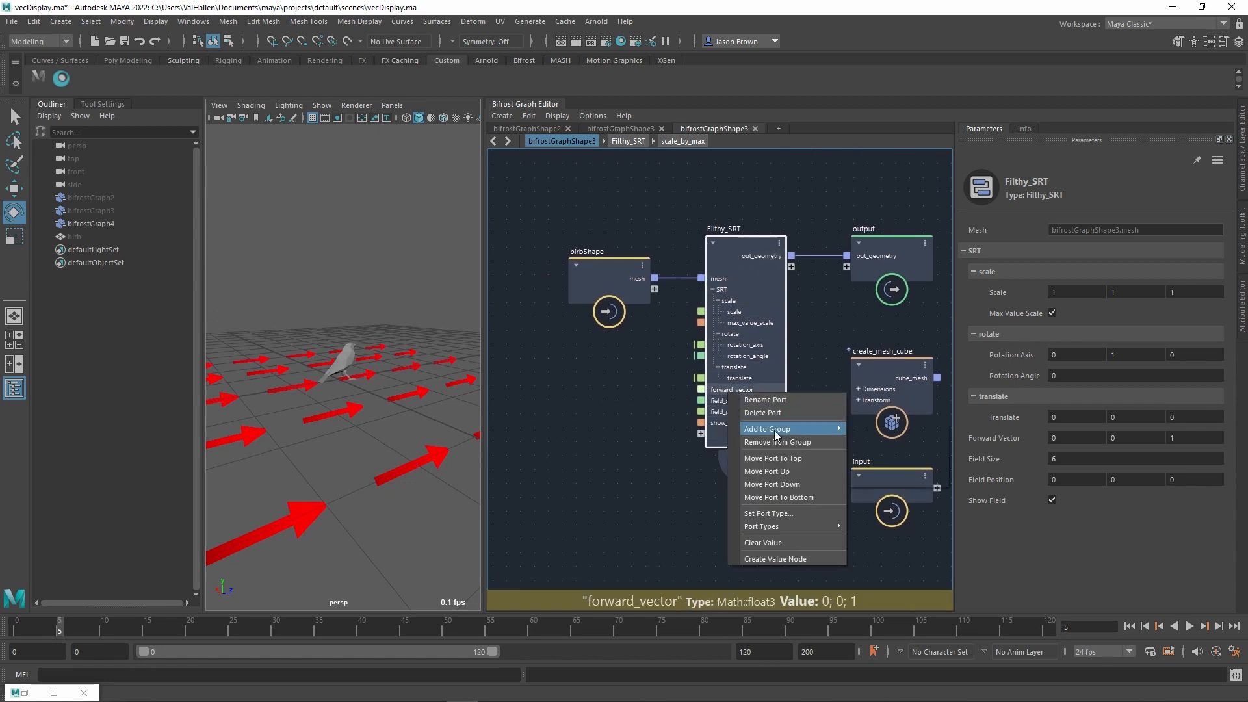
mouse_move(776, 430)
left_click(870, 432)
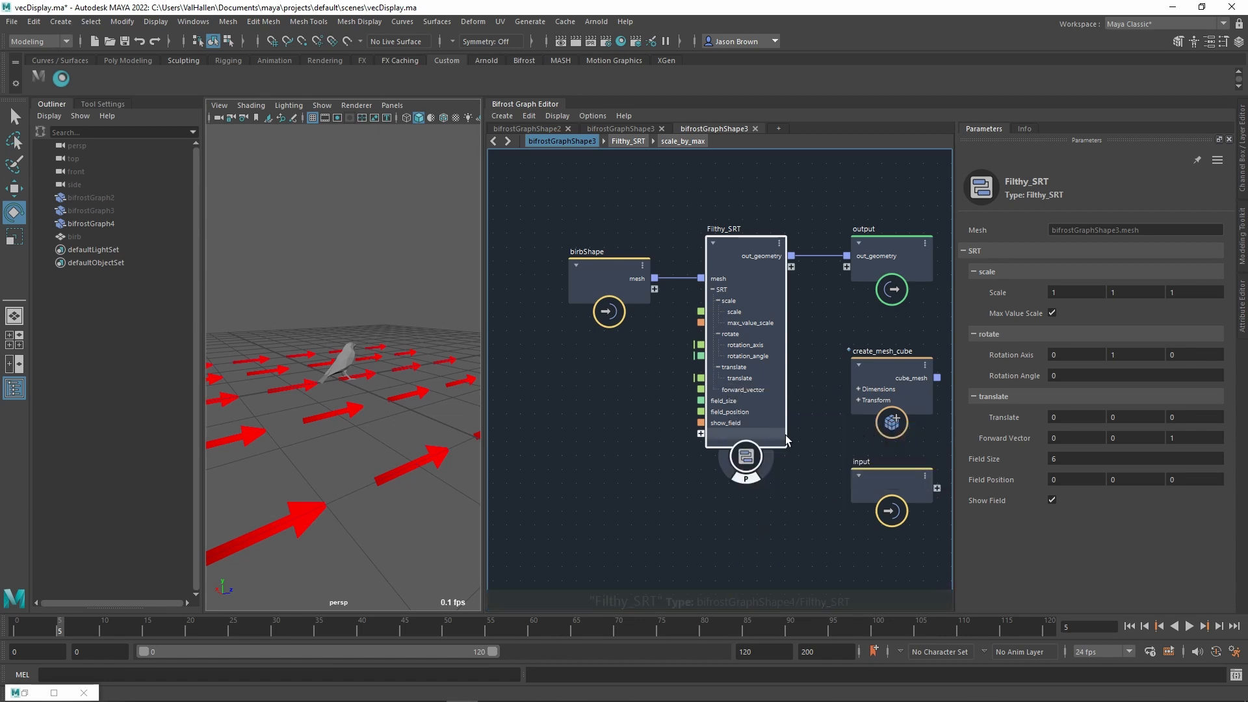
right_click(738, 396)
left_click(875, 467)
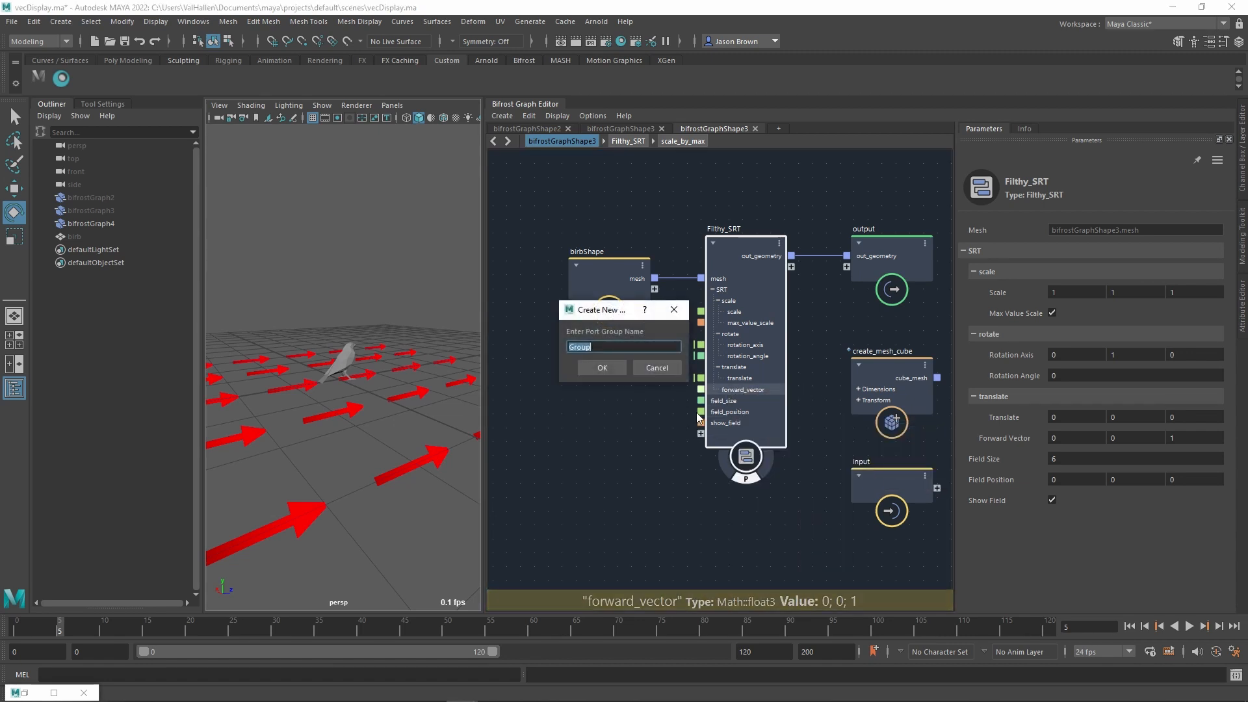
type("field op")
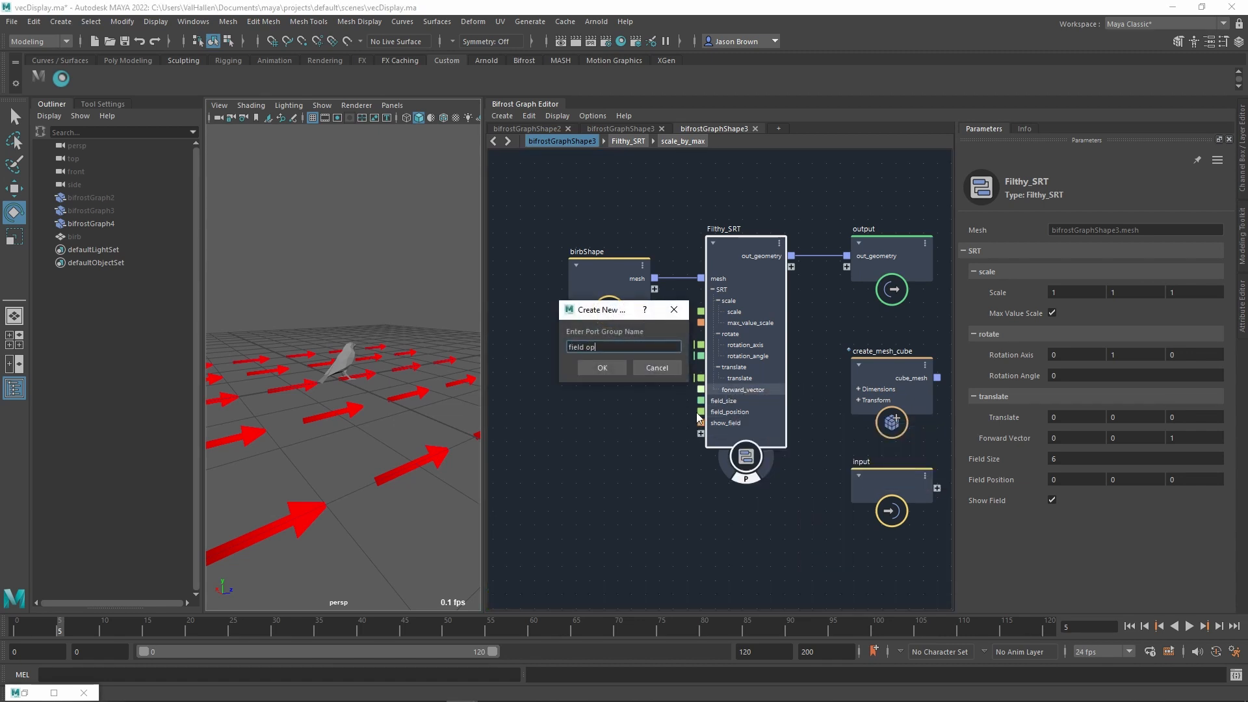
type("tion")
key("Return")
- Add the field_size, field_position and show_field ports to the SRT -> field option group
right_click(756, 413)
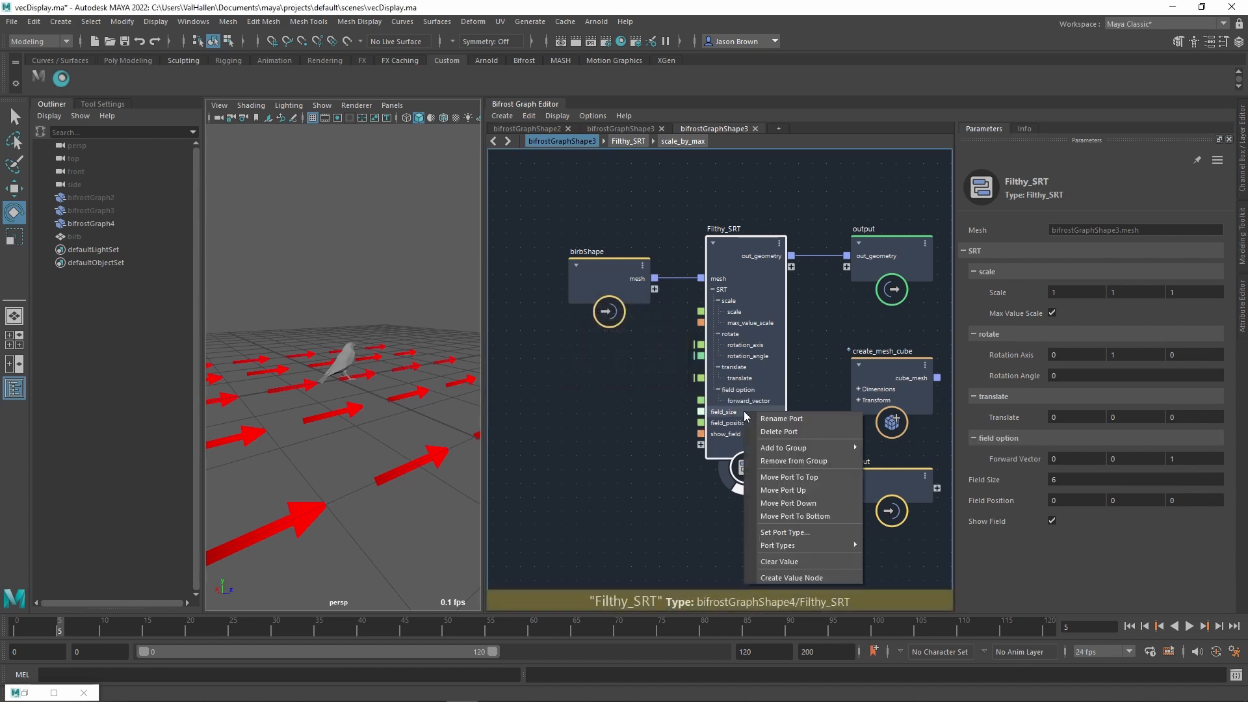
mouse_move(806, 447)
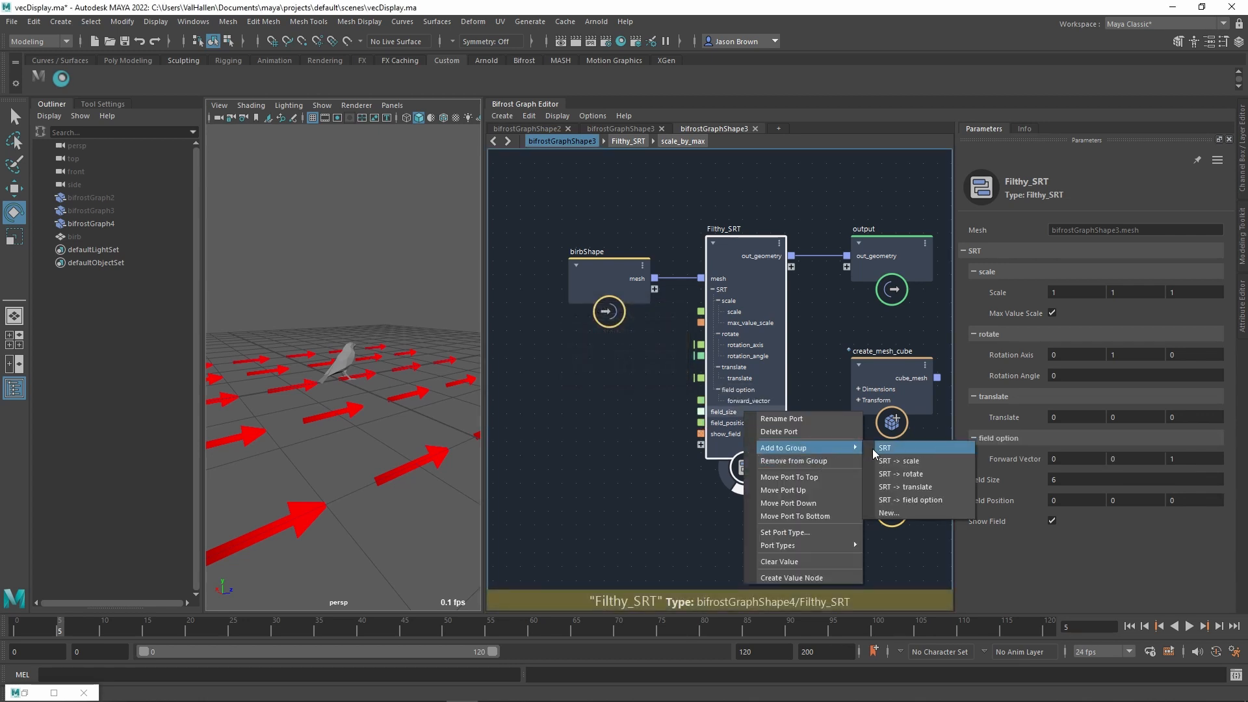
left_click(908, 499)
right_click(741, 423)
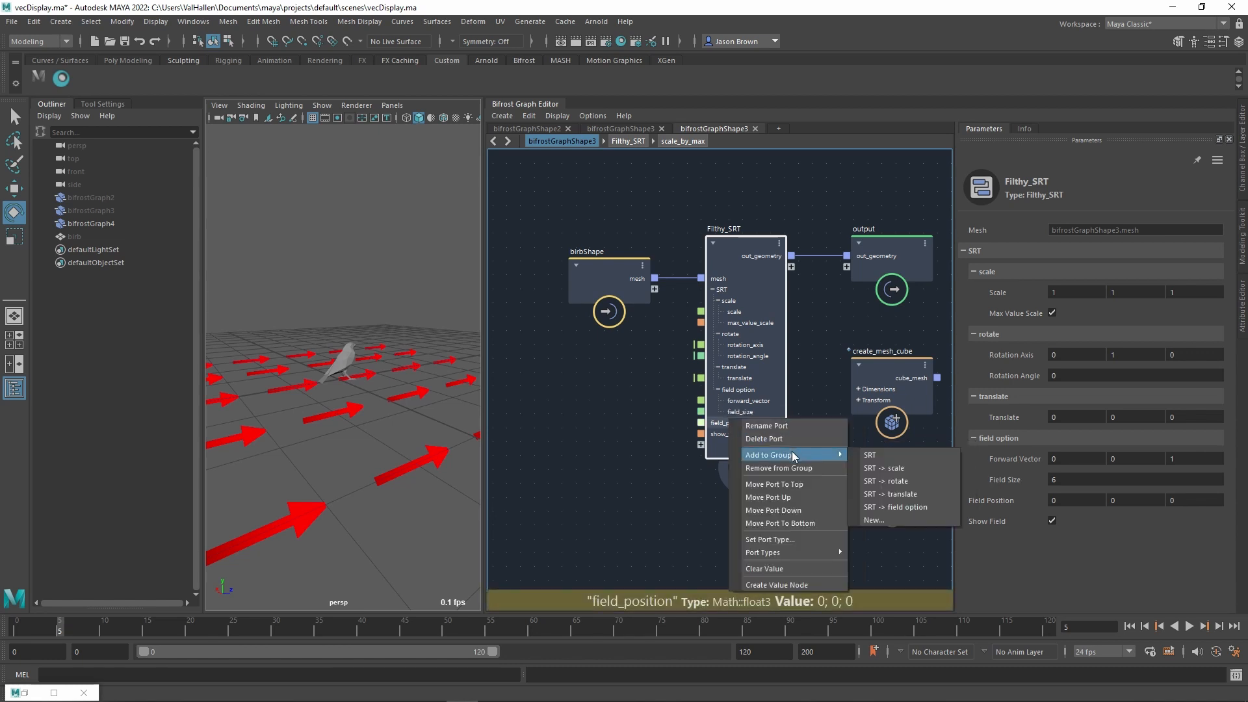
left_click(890, 507)
right_click(738, 437)
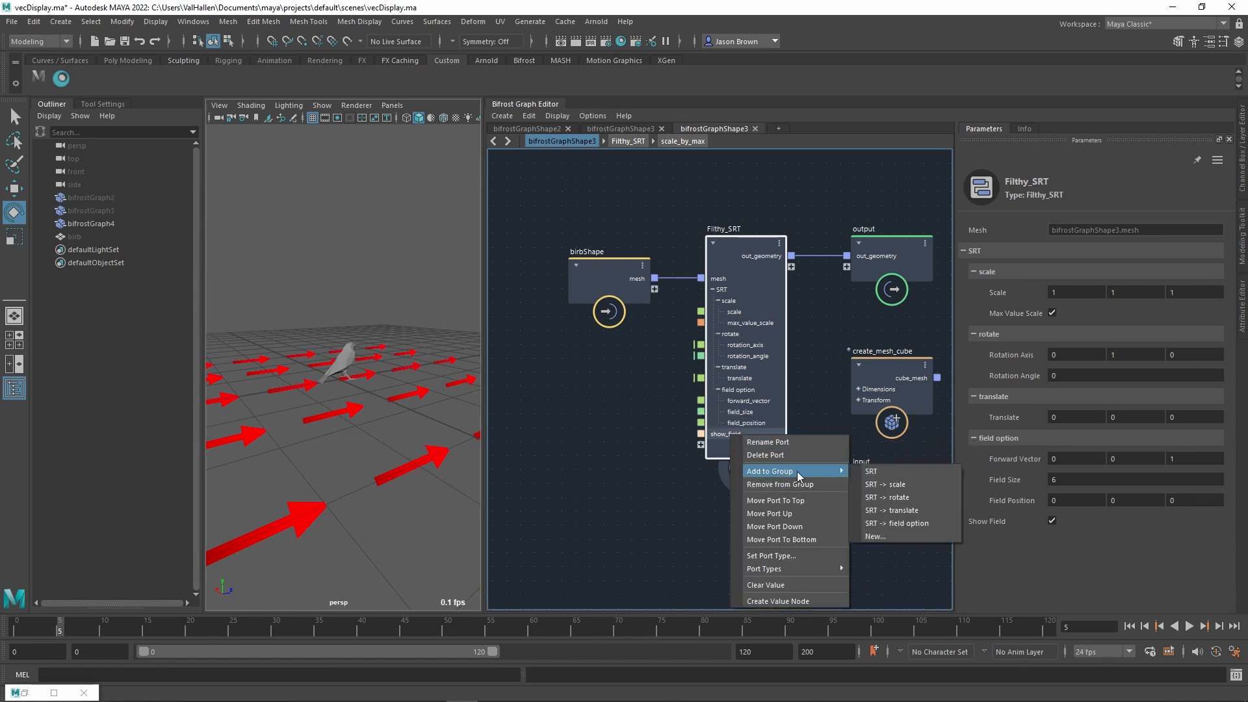
left_click(890, 517)
- Rename the field option group to field options and move the show_field port to the top of that group
right_click(740, 403)
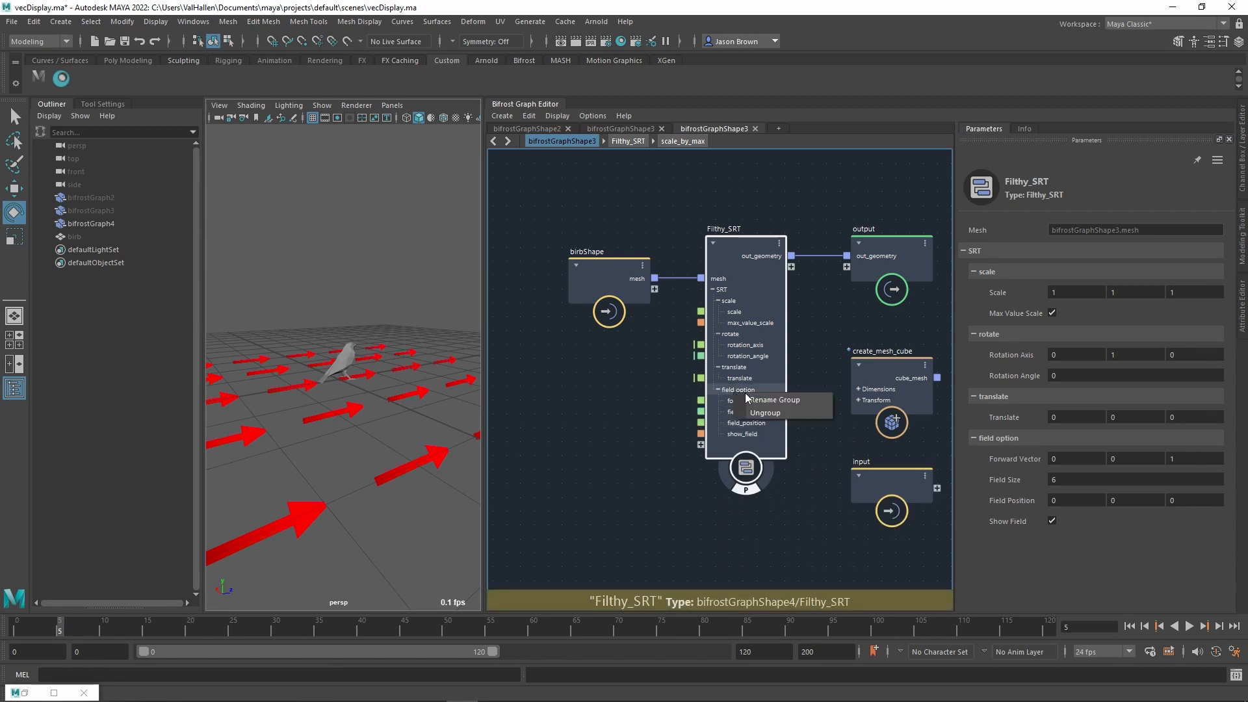
left_click(778, 411)
key("End")
type("s")
key("Return")
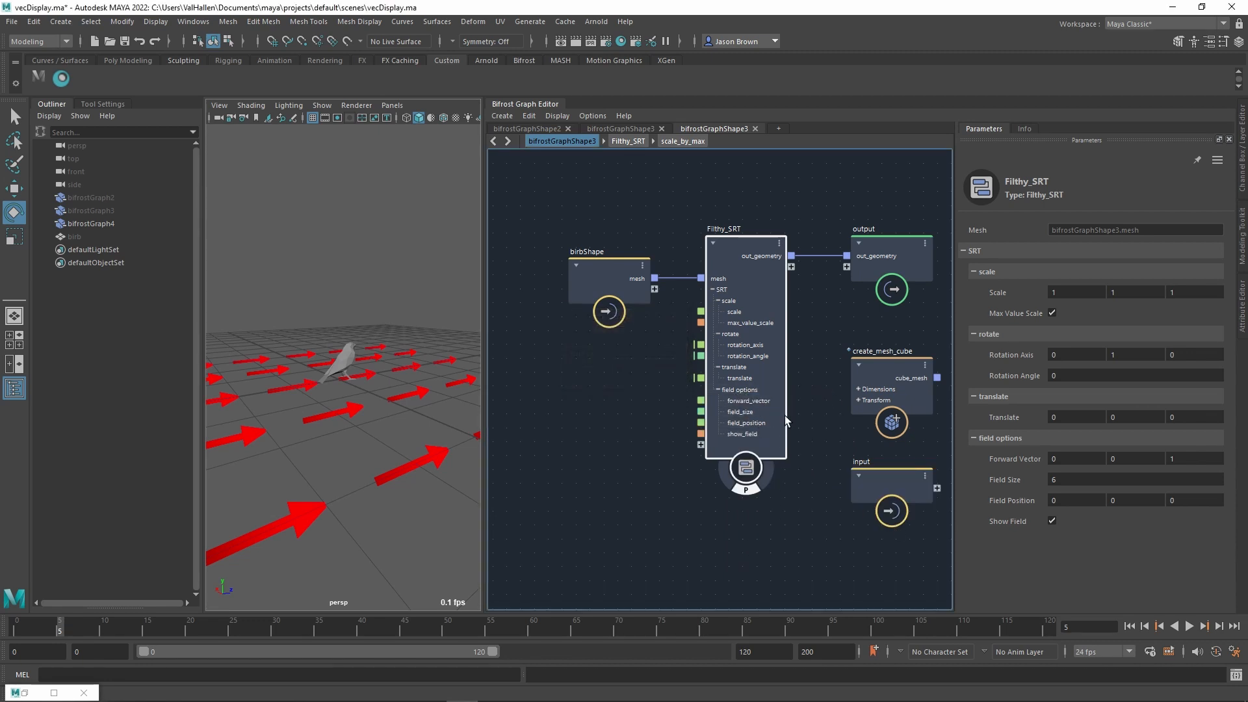
right_click(747, 435)
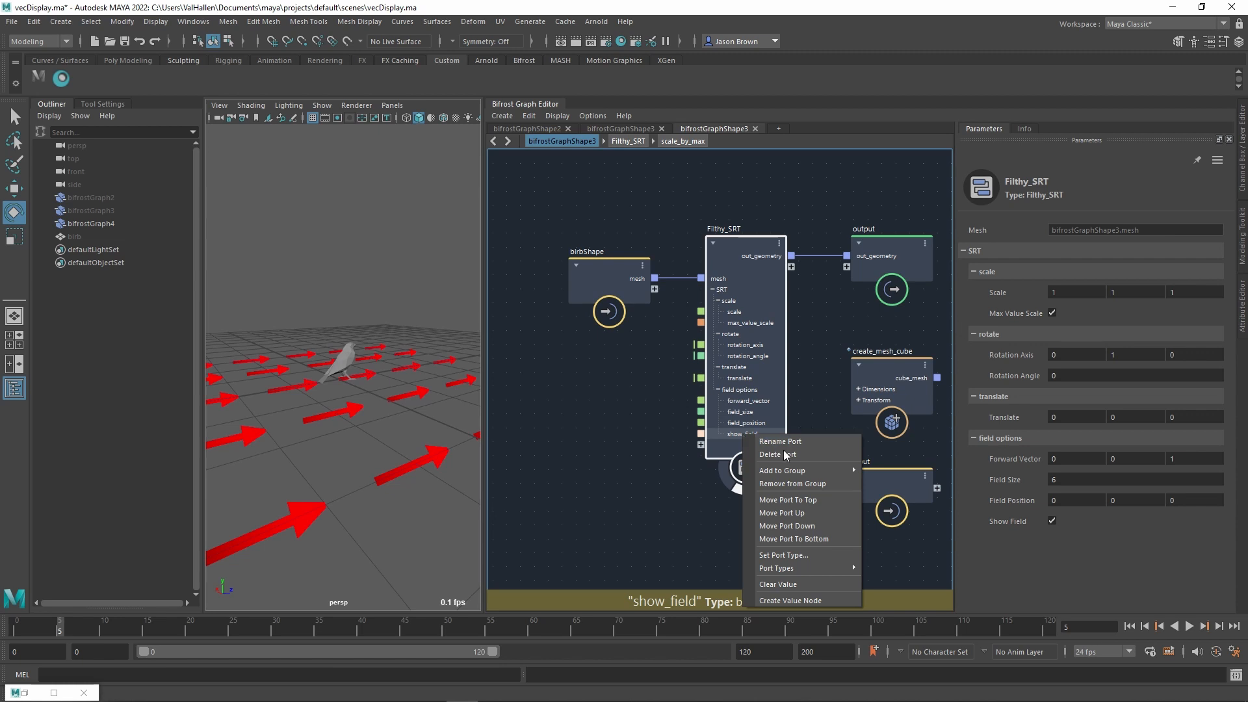
left_click(801, 500)
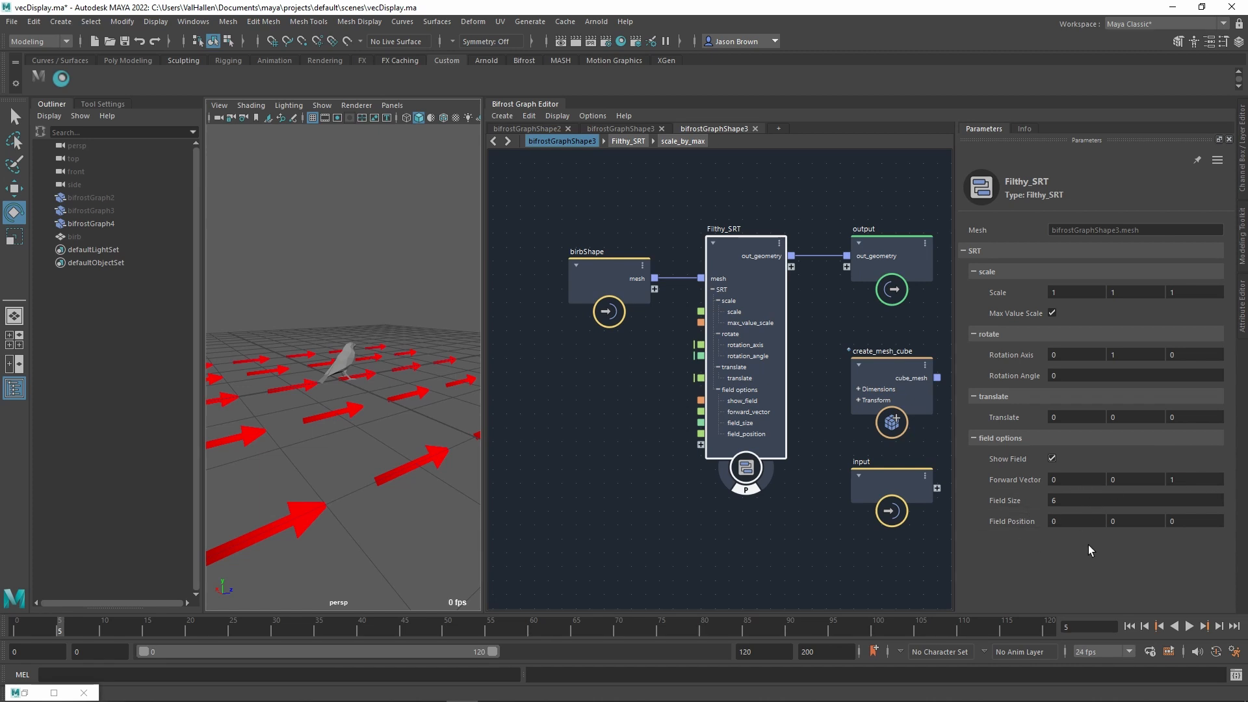
- Enter the Filthy_SRT compound and move the get_point_position node closer to the input node
middle_click_drag(836, 300, 795, 308, "alt")
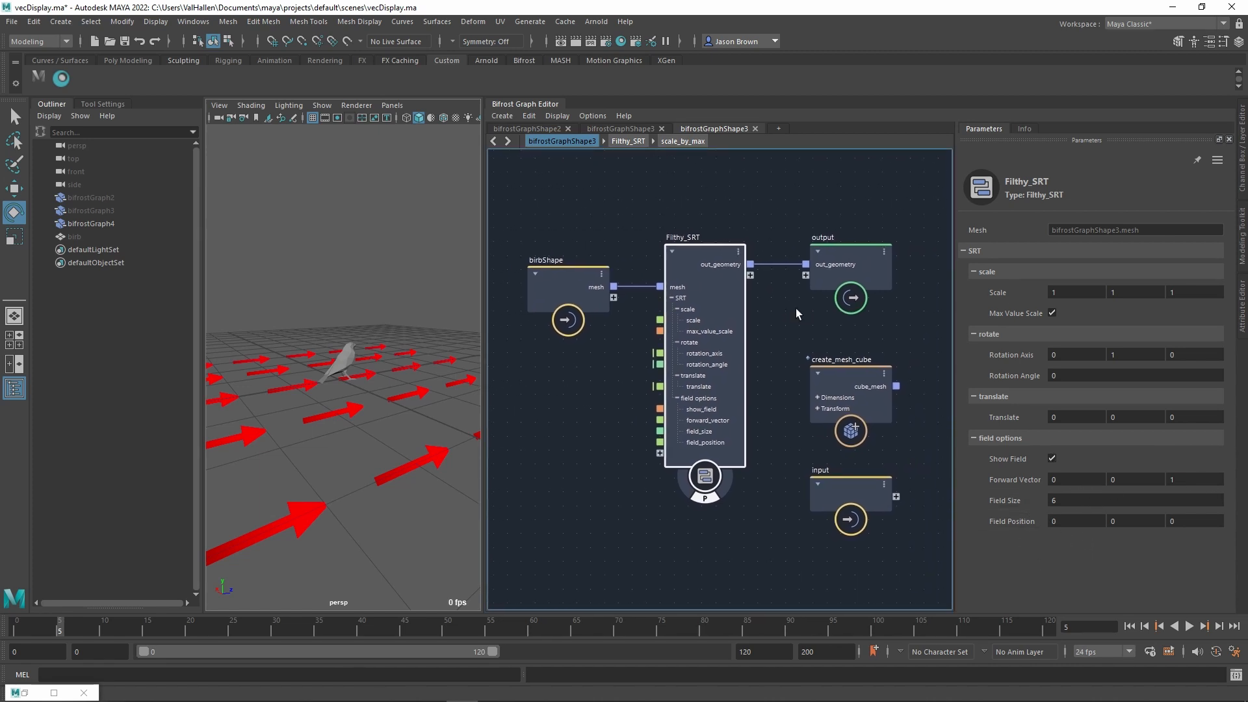
double_click(704, 263)
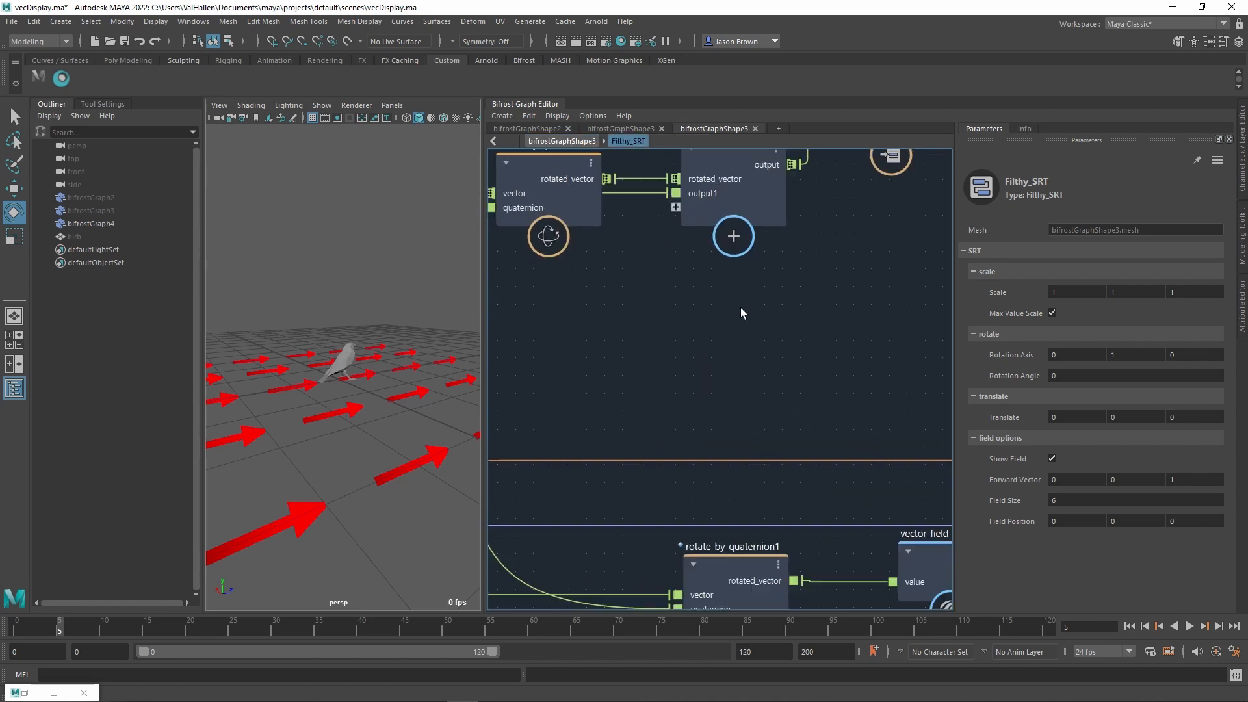
scroll(746, 299, "down", 2)
middle_click_drag(758, 307, 949, 354, "alt")
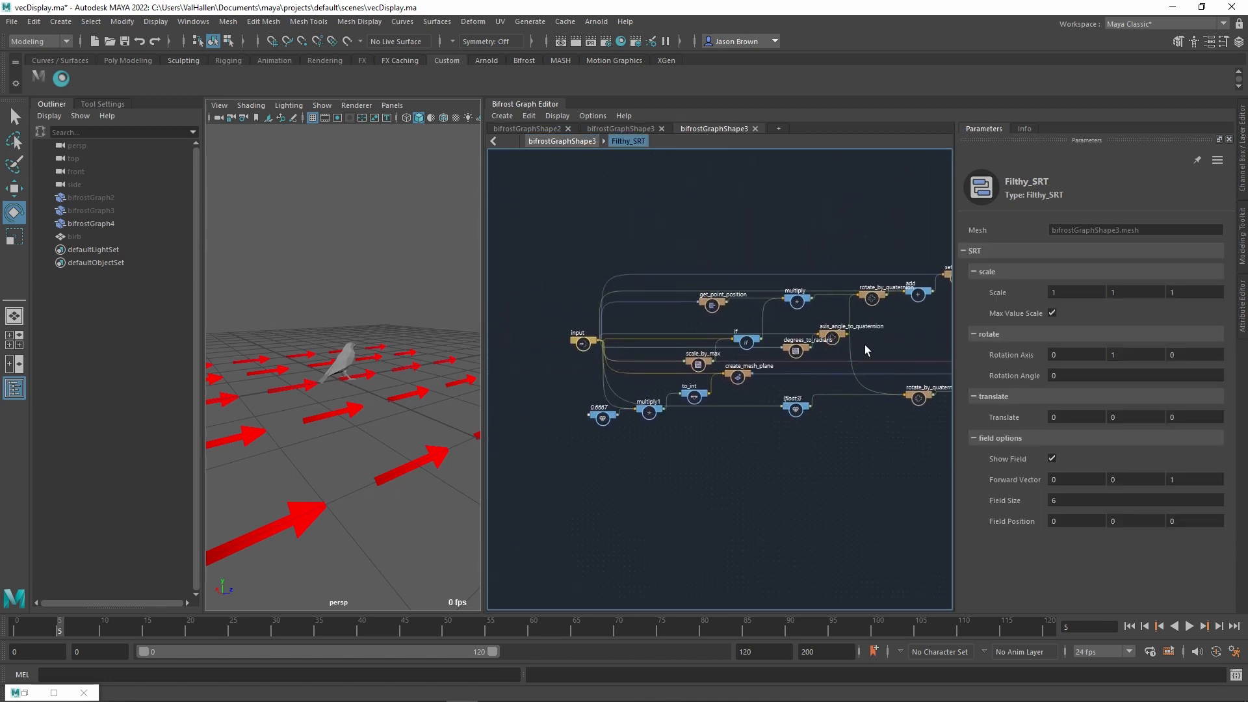
scroll(785, 337, "up", 1)
scroll(784, 337, "up", 3)
middle_click_drag(784, 337, 923, 340, "alt")
middle_click_drag(778, 326, 759, 279, "alt")
scroll(758, 288, "up", 1)
left_click_drag(878, 233, 727, 234)
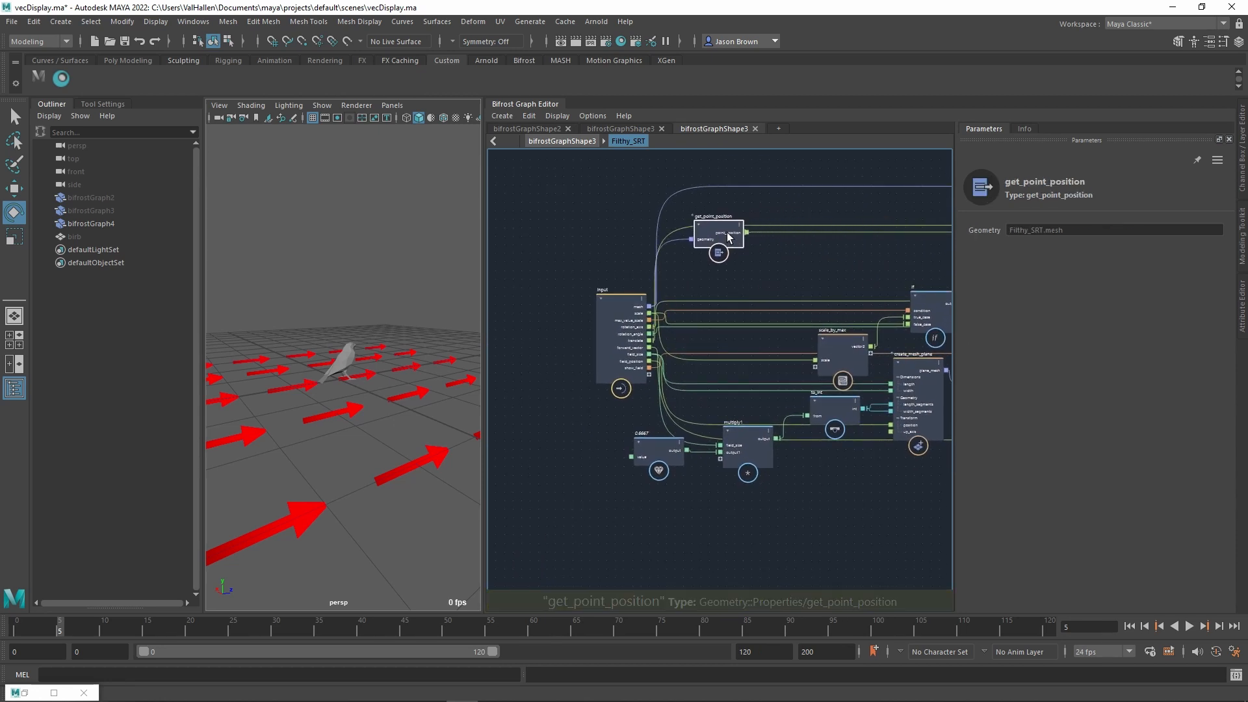
- Tidy the node layout inside Filthy_SRT, shifting the 0.6667 constant and multiply1 nodes to the left
middle_click_drag(869, 295, 854, 351, "alt")
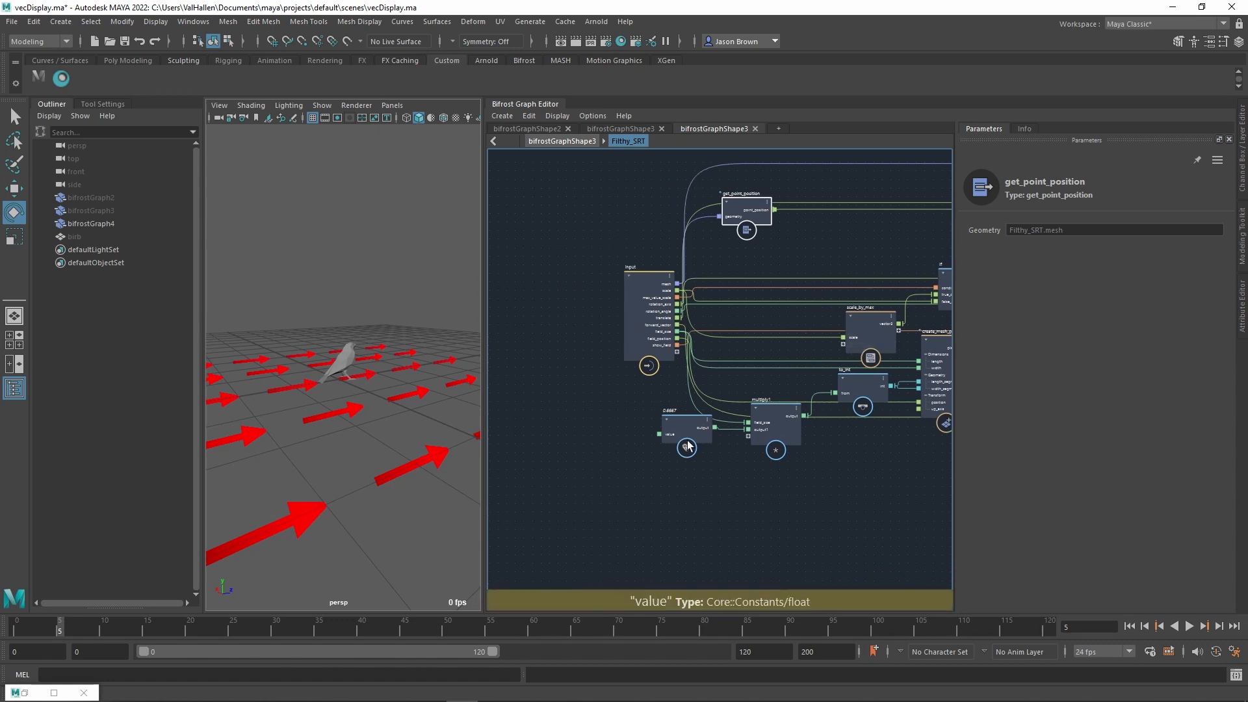
left_click_drag(683, 429, 642, 428)
left_click_drag(775, 436, 734, 434)
middle_click_drag(804, 475, 692, 505, "alt")
left_click_drag(707, 502, 812, 302)
middle_click_drag(890, 367, 817, 382, "alt")
left_click(831, 511)
middle_click_drag(827, 505, 818, 462, "alt")
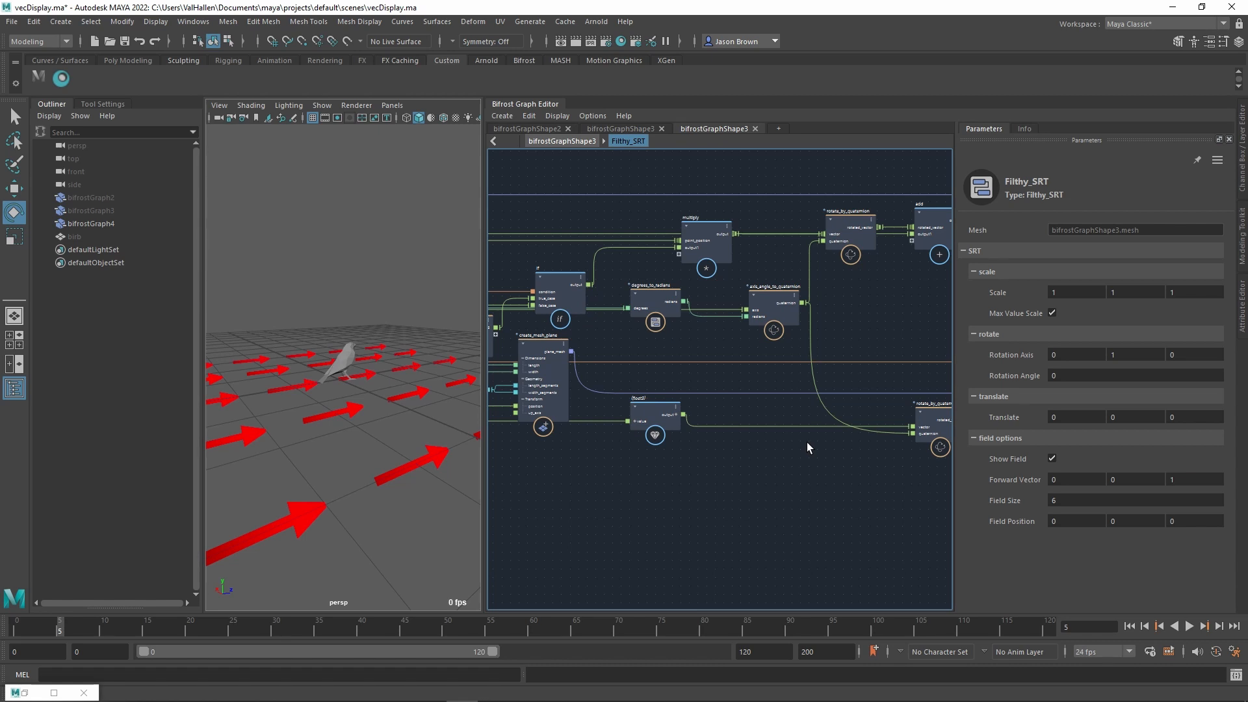
- Return to the top-level graph and delete the unconnected create_mesh_cube and input nodes
key("u")
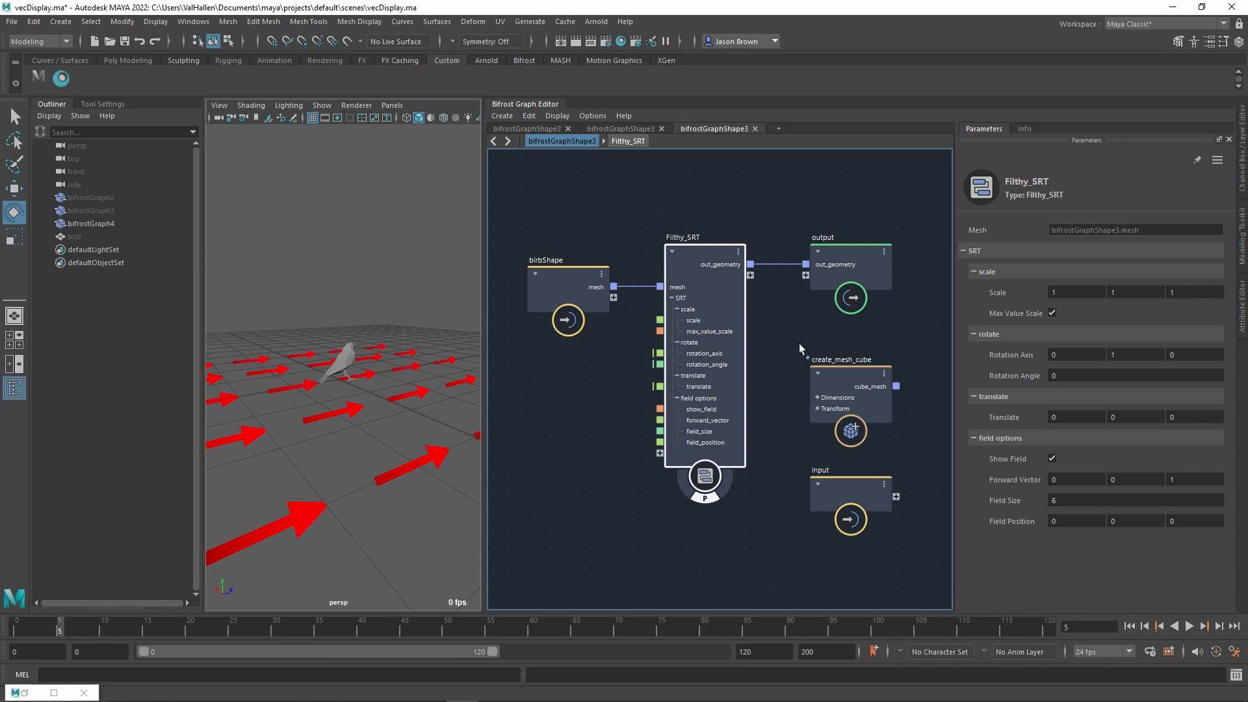
left_click_drag(799, 343, 918, 550)
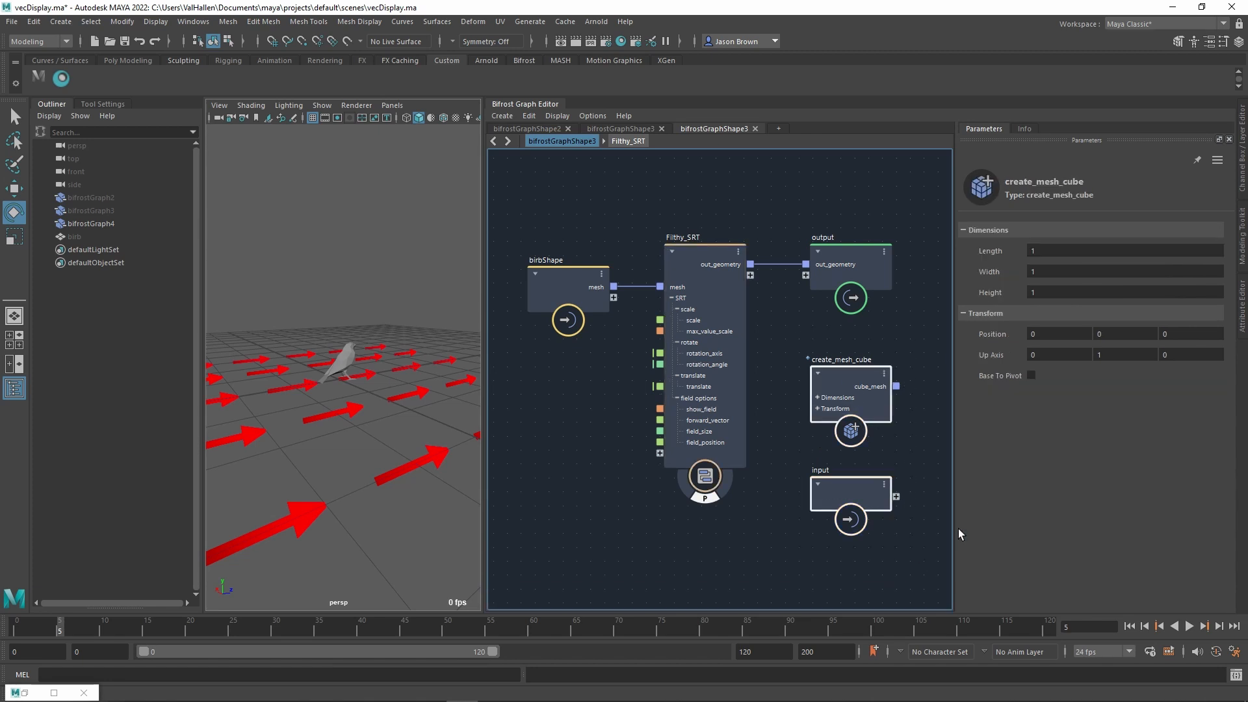
key("Delete")
mouse_move(425, 434)
left_mouse_down("alt")
mouse_move(418, 454)
mouse_move(438, 437)
left_mouse_up("alt")
middle_click_drag(590, 440, 593, 431)
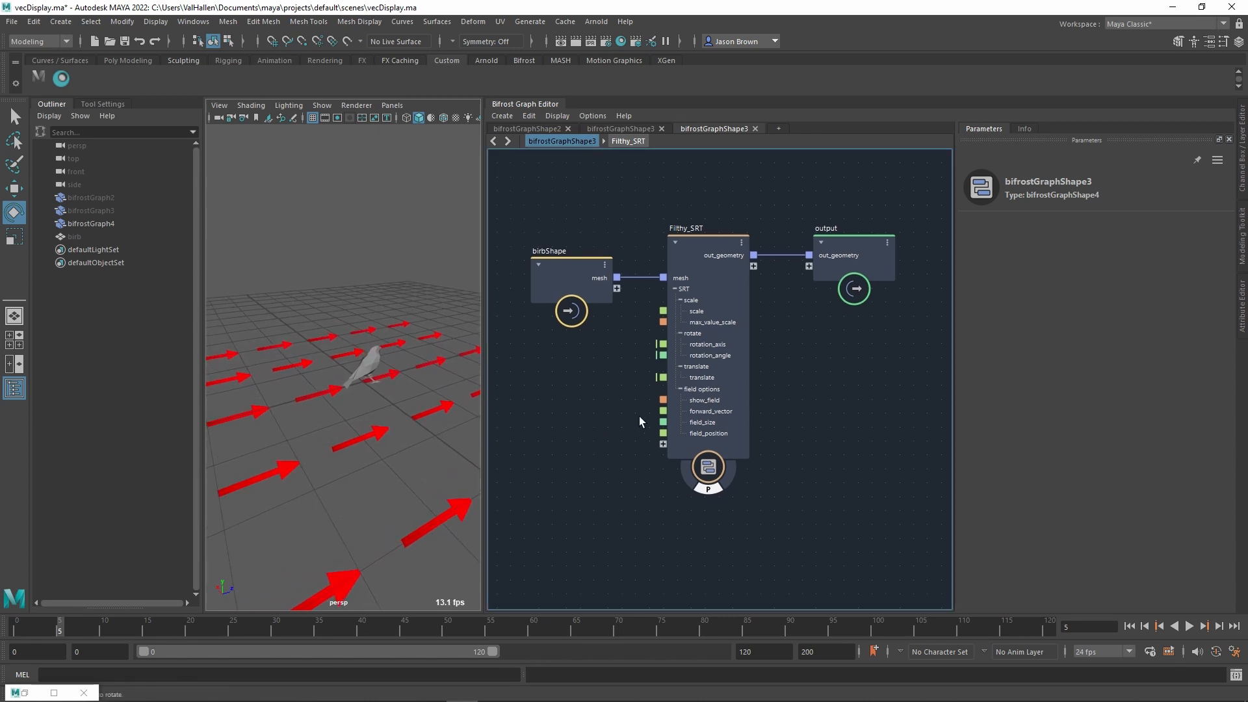